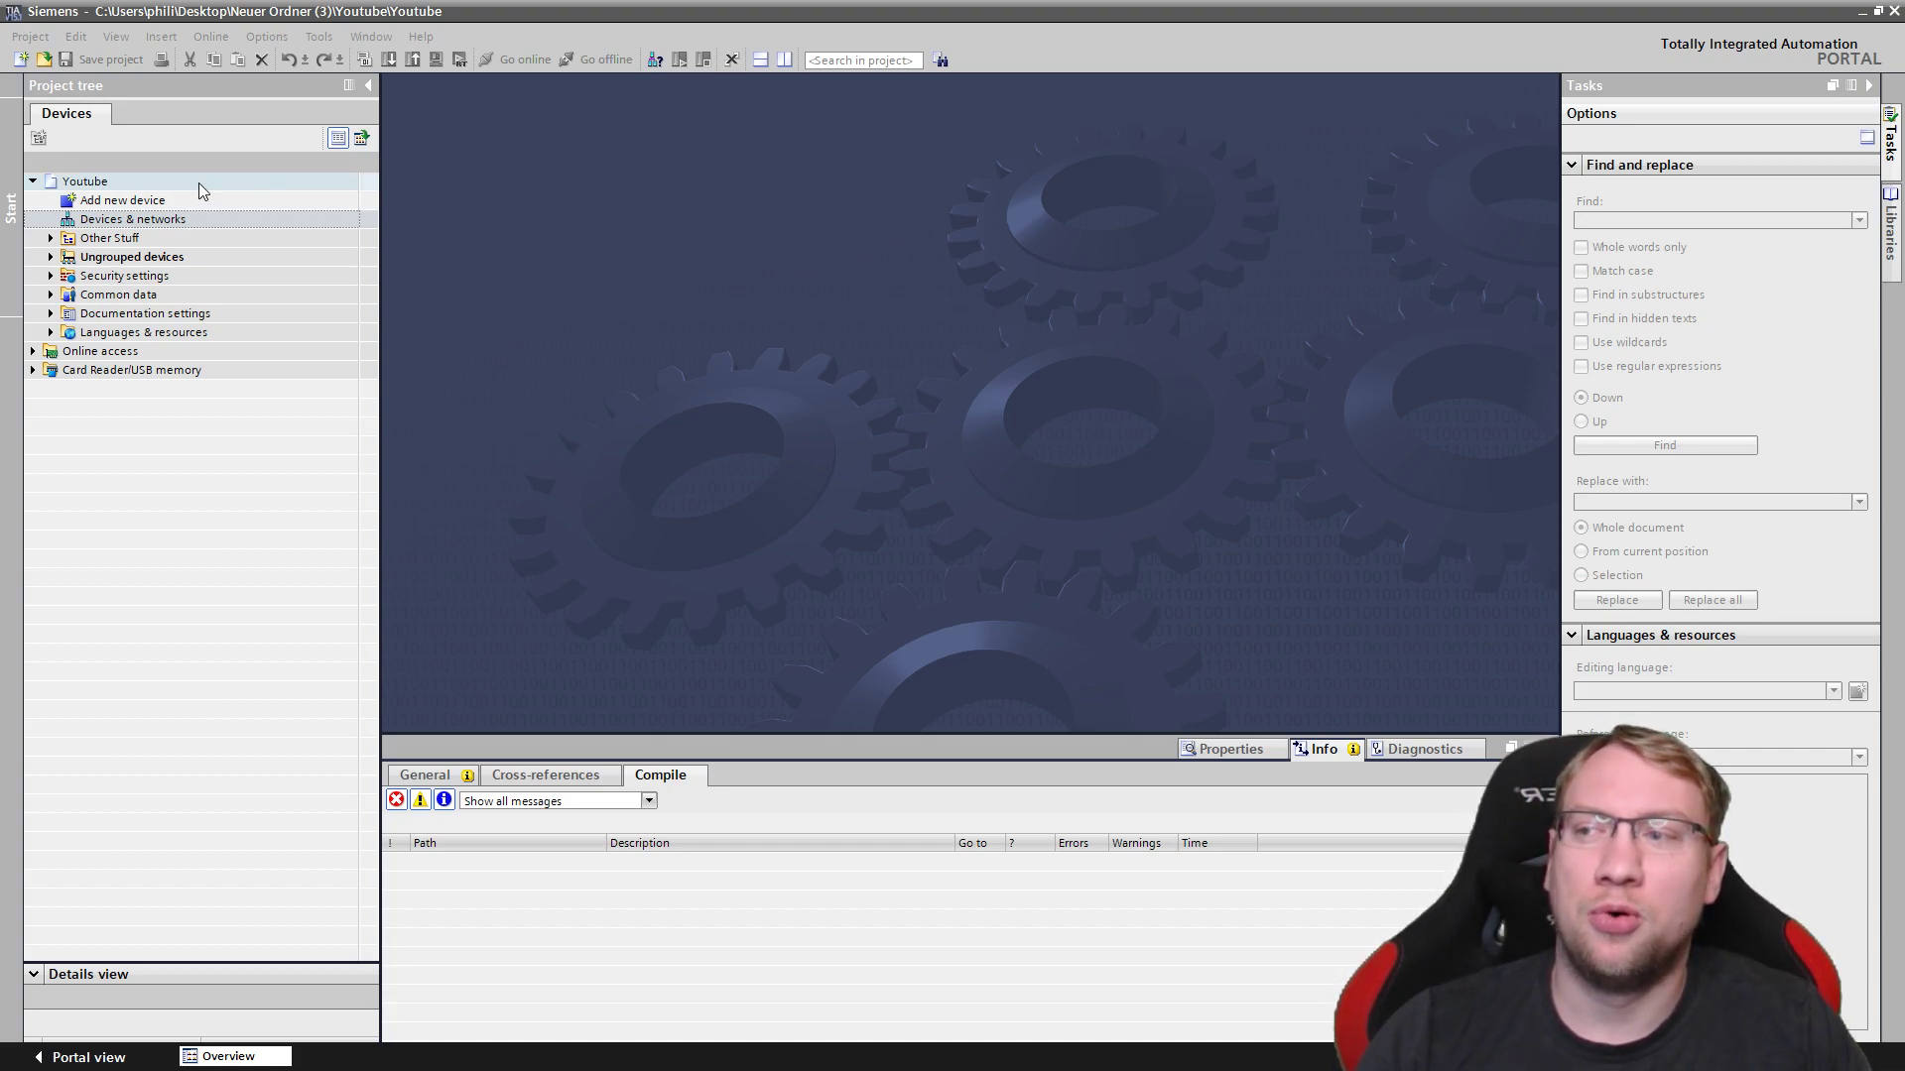
Expand the Other Stuff group in the project tree and go through its PLC and HMI devices.
{"action": "left_click", "coordinate": [50, 239]}
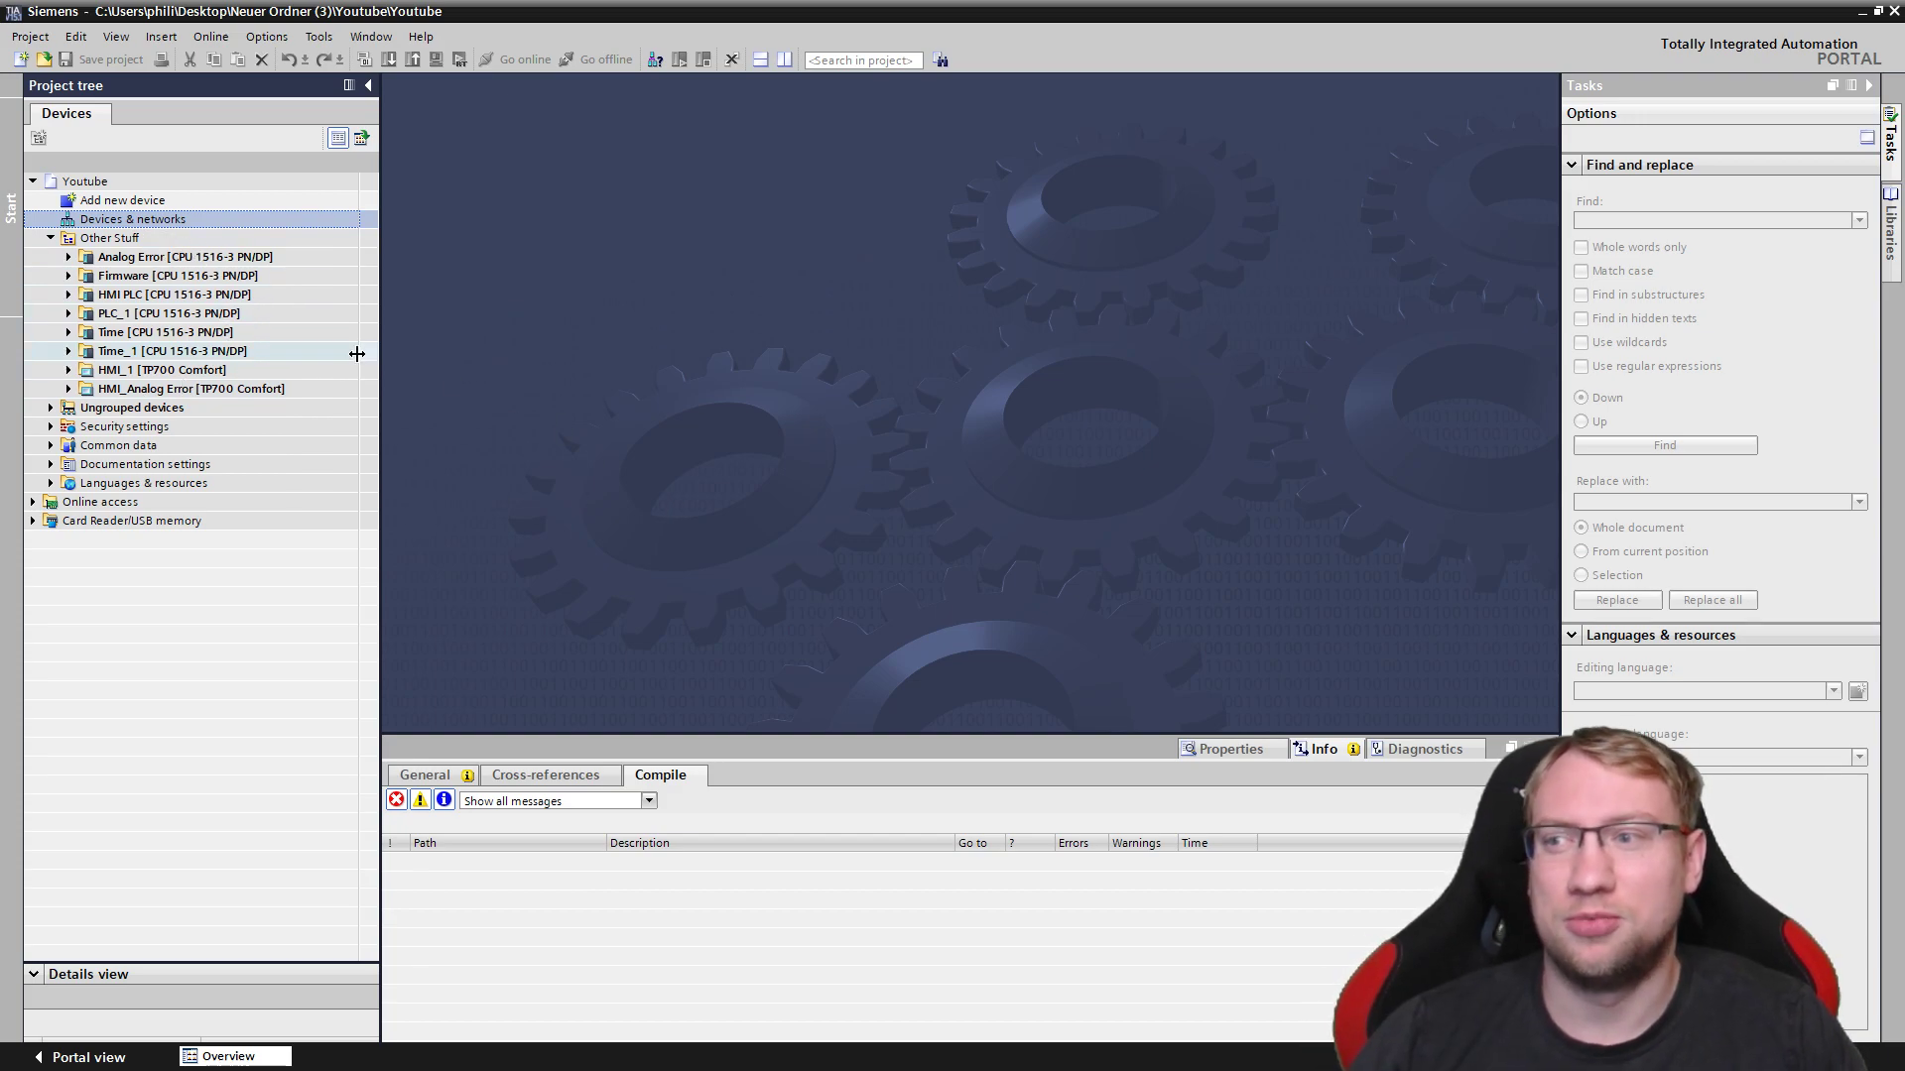
{"action": "left_click", "coordinate": [138, 258]}
{"action": "left_click", "coordinate": [139, 276]}
{"action": "left_click", "coordinate": [139, 295]}
{"action": "left_click", "coordinate": [137, 314]}
{"action": "left_click", "coordinate": [136, 333]}
{"action": "key", "text": "Down"}
{"action": "key", "text": "Down"}
{"action": "key", "text": "Down"}
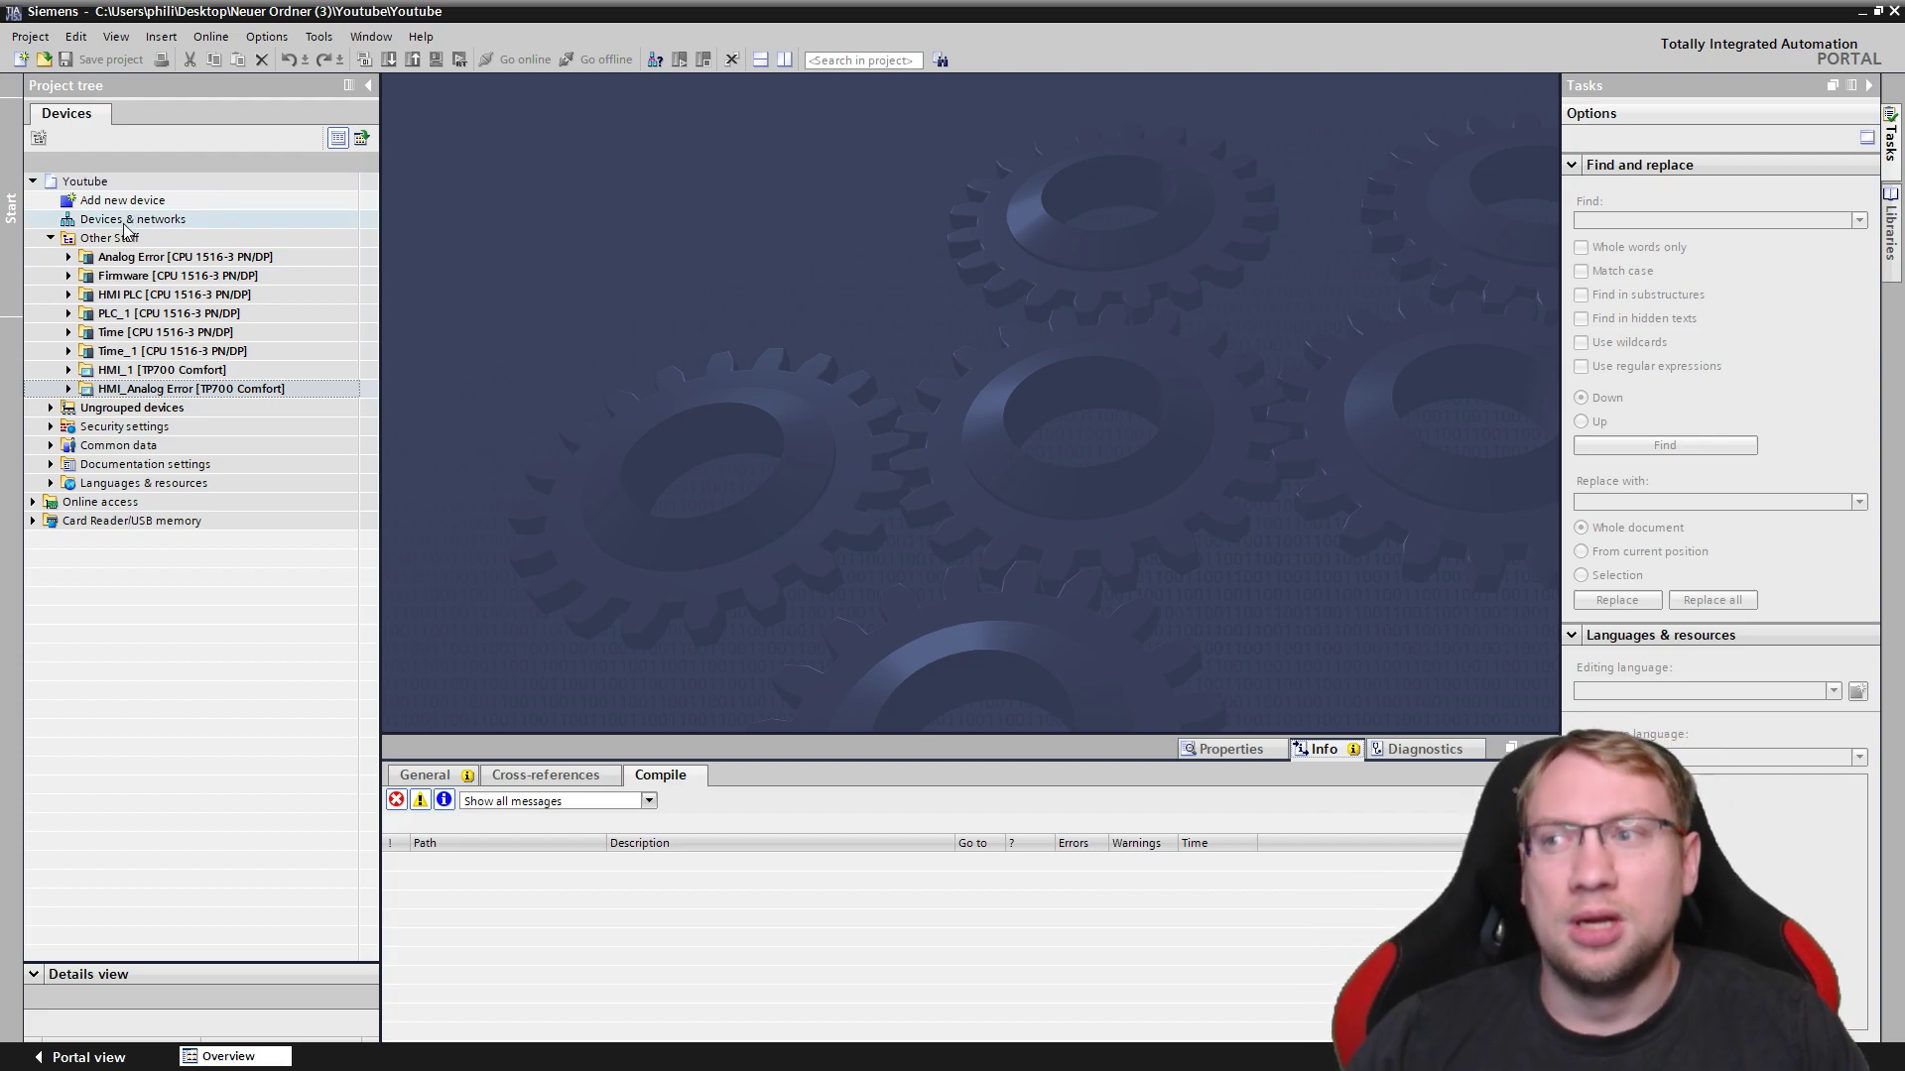
Open the Devices & networks editor and compare its topology, device and network views, ending in the network view.
{"action": "left_click", "coordinate": [64, 221]}
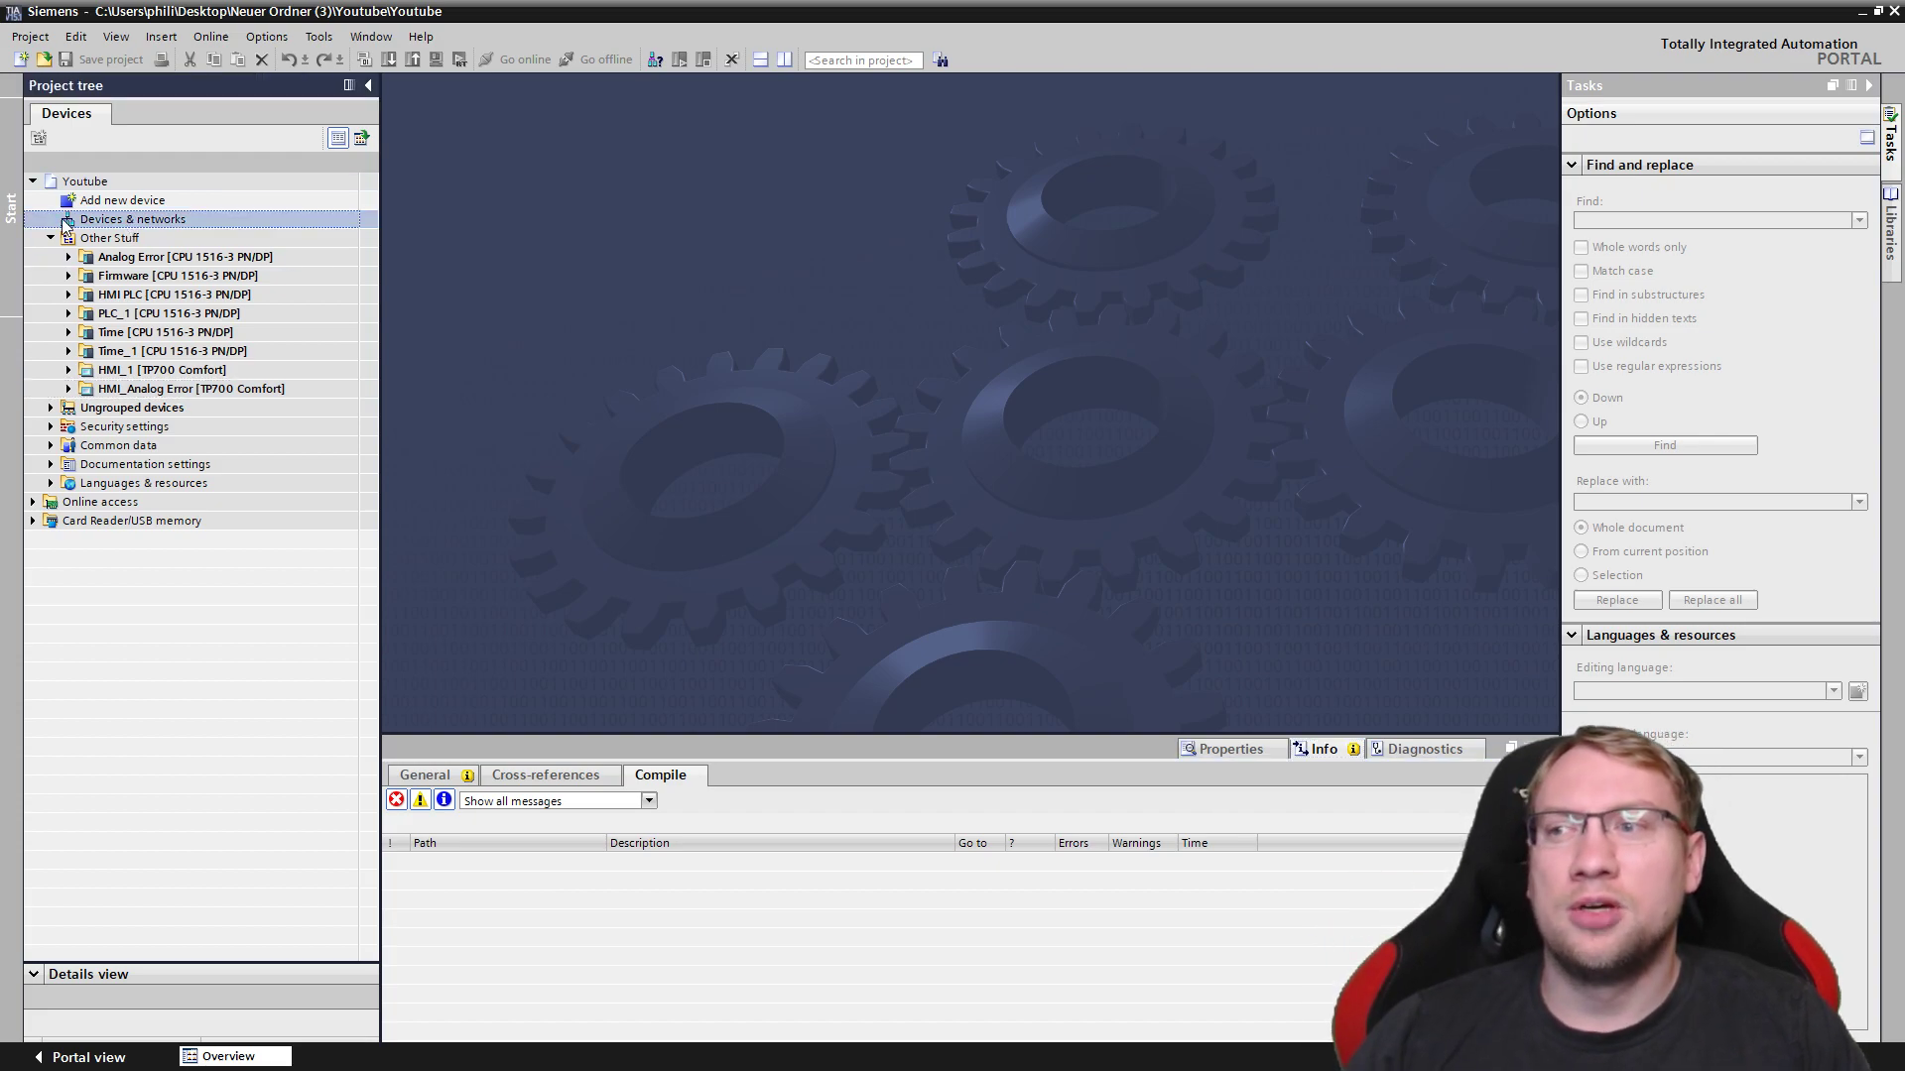
{"action": "double_click", "coordinate": [144, 218]}
{"action": "mouse_move", "coordinate": [527, 621]}
{"action": "left_mouse_down"}
{"action": "mouse_move", "coordinate": [682, 621]}
{"action": "mouse_move", "coordinate": [494, 619]}
{"action": "left_mouse_up"}
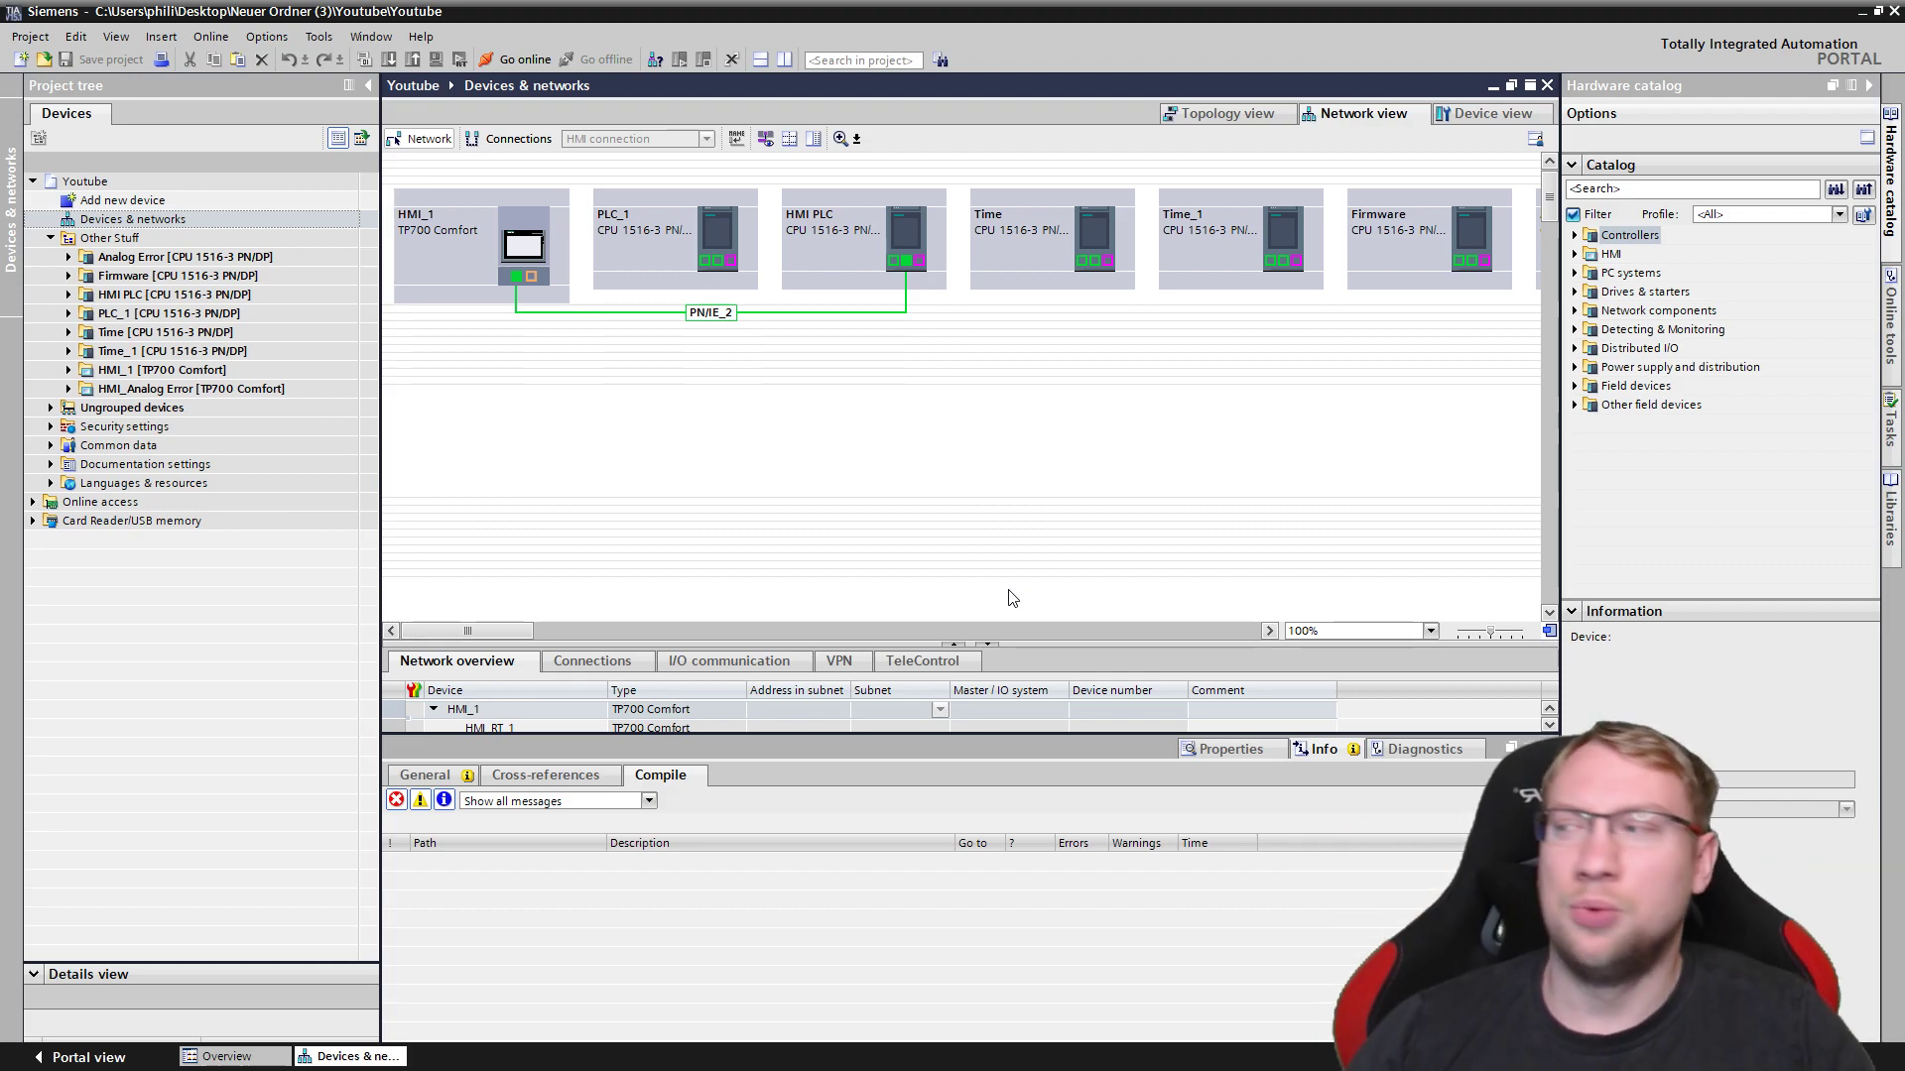
{"action": "left_click", "coordinate": [1270, 116]}
{"action": "left_click", "coordinate": [1478, 113]}
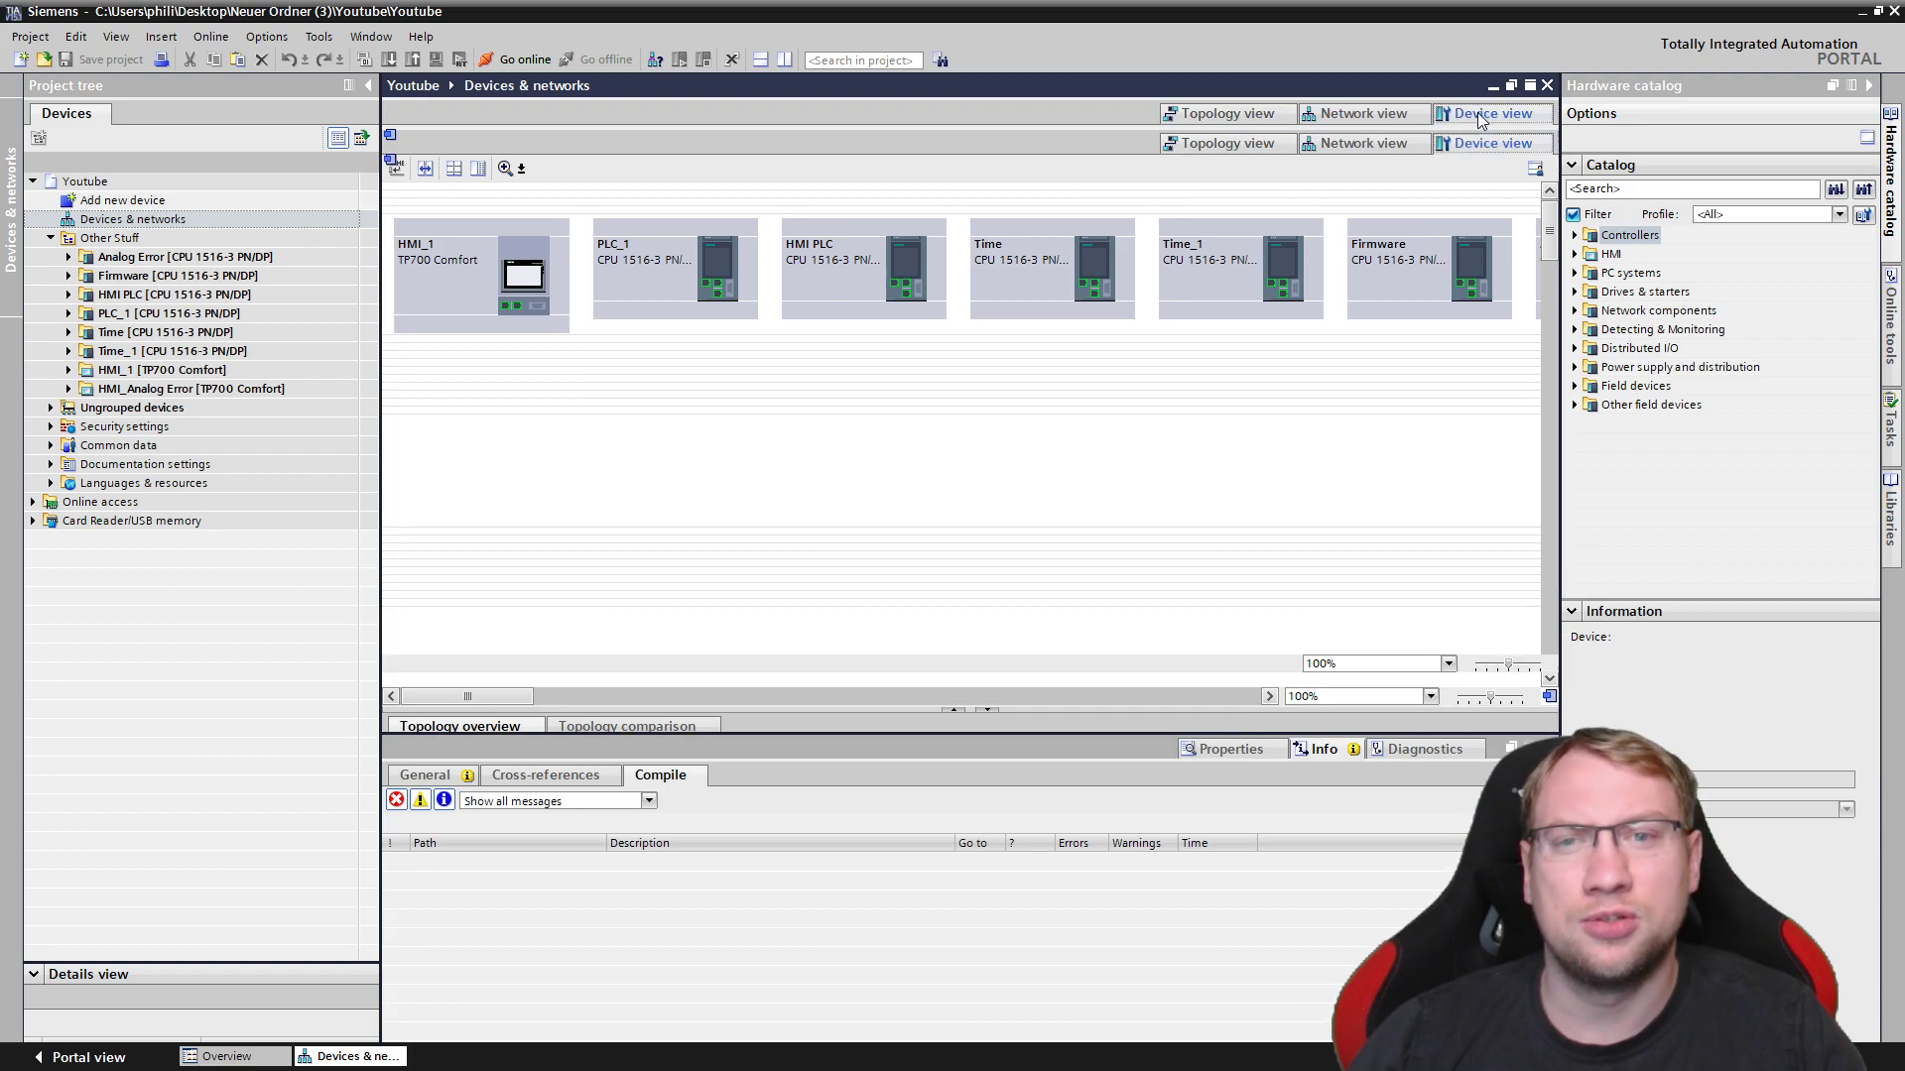
{"action": "left_click", "coordinate": [1346, 117]}
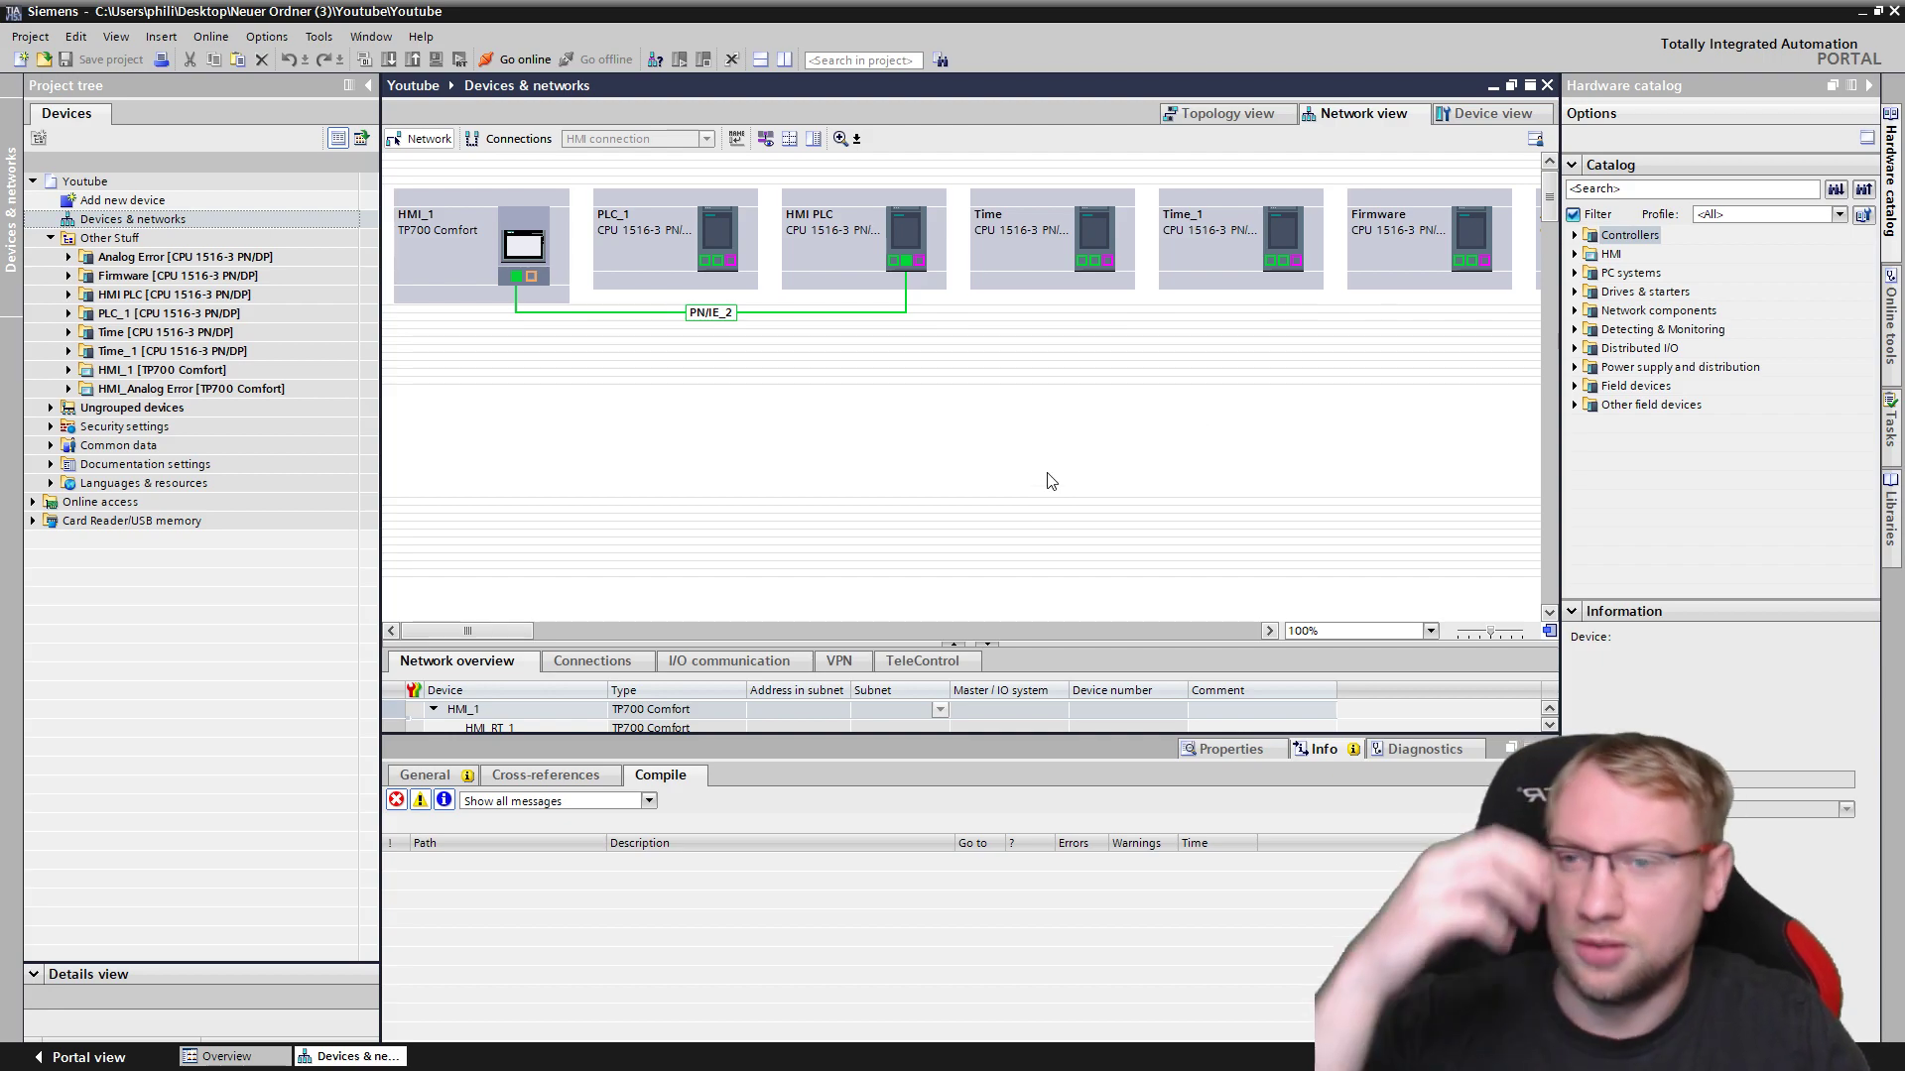
Add a SIMATIC S7-1200 CPU 1211C DC/DC/DC controller, article 6ES7 211-1AD30-0XB0 version V2.2, named PLC_2.
{"action": "double_click", "coordinate": [134, 201]}
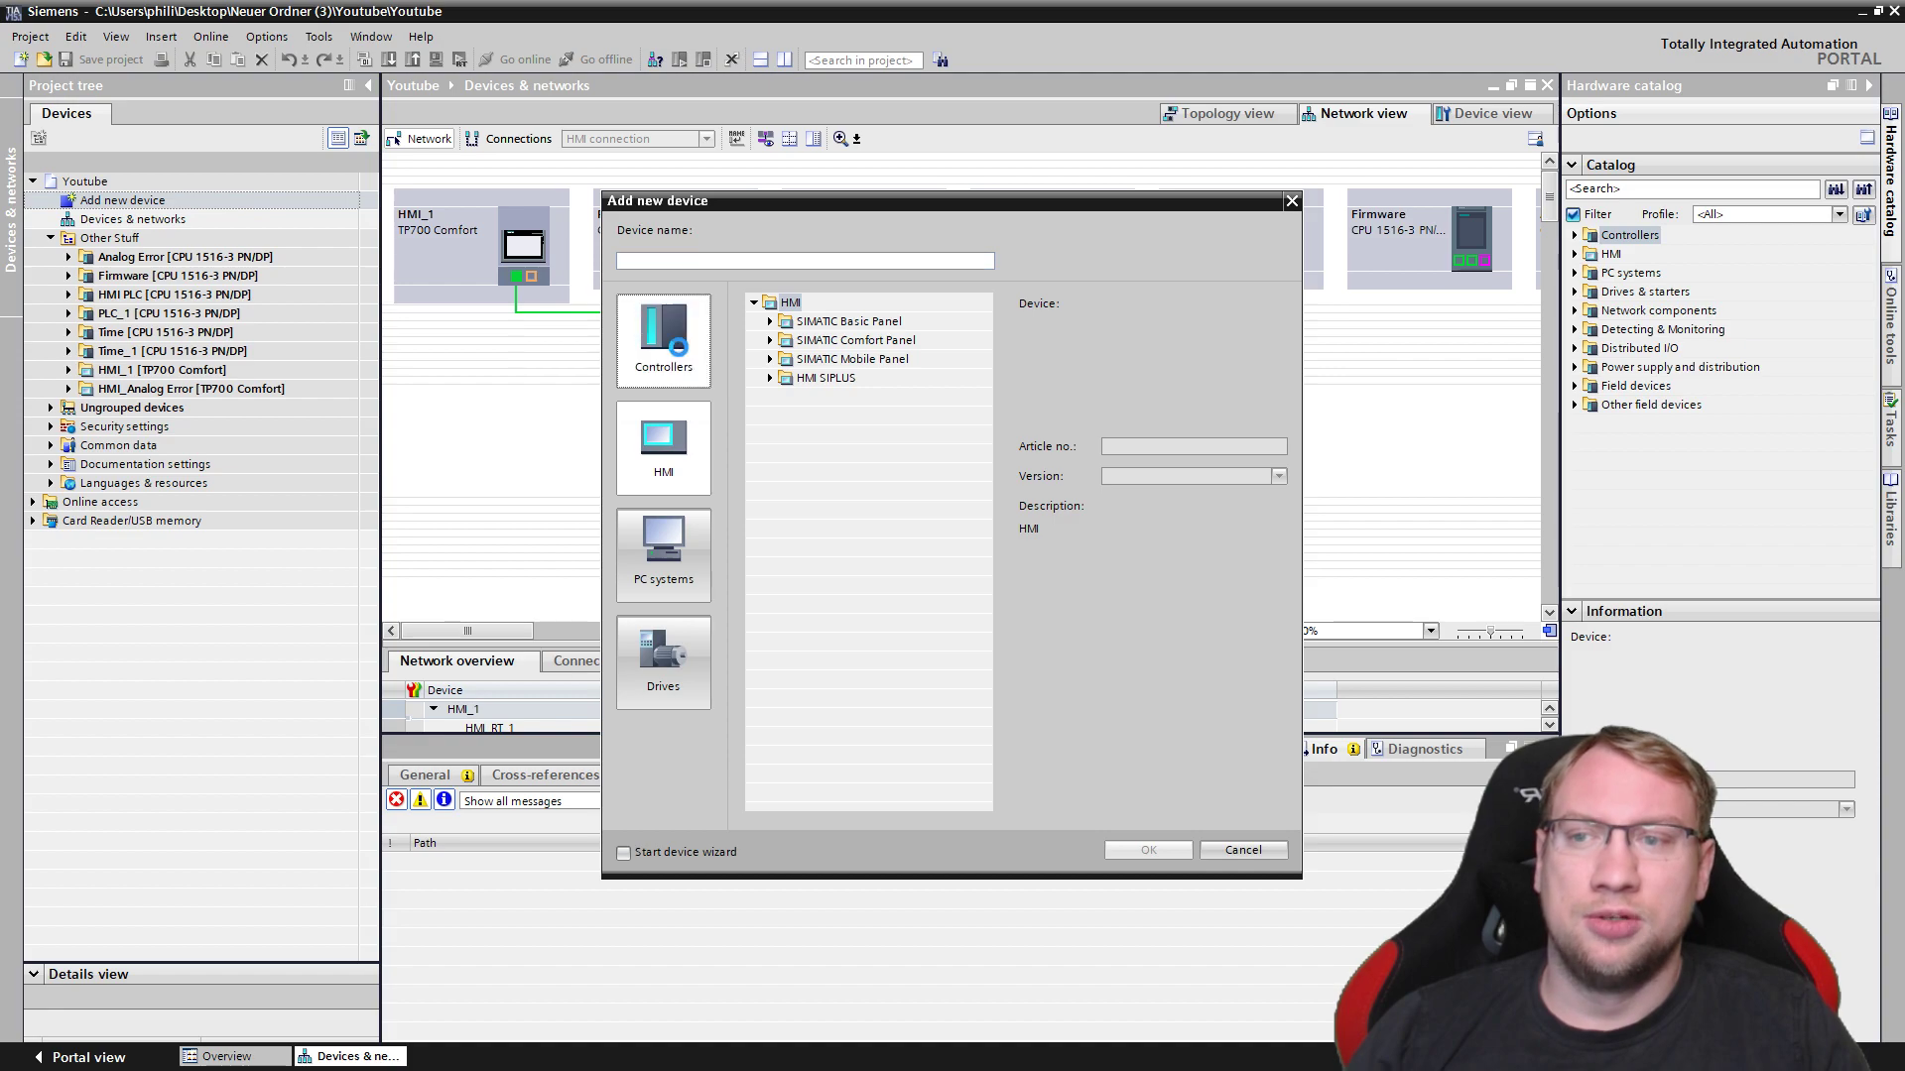
{"action": "left_click", "coordinate": [674, 360]}
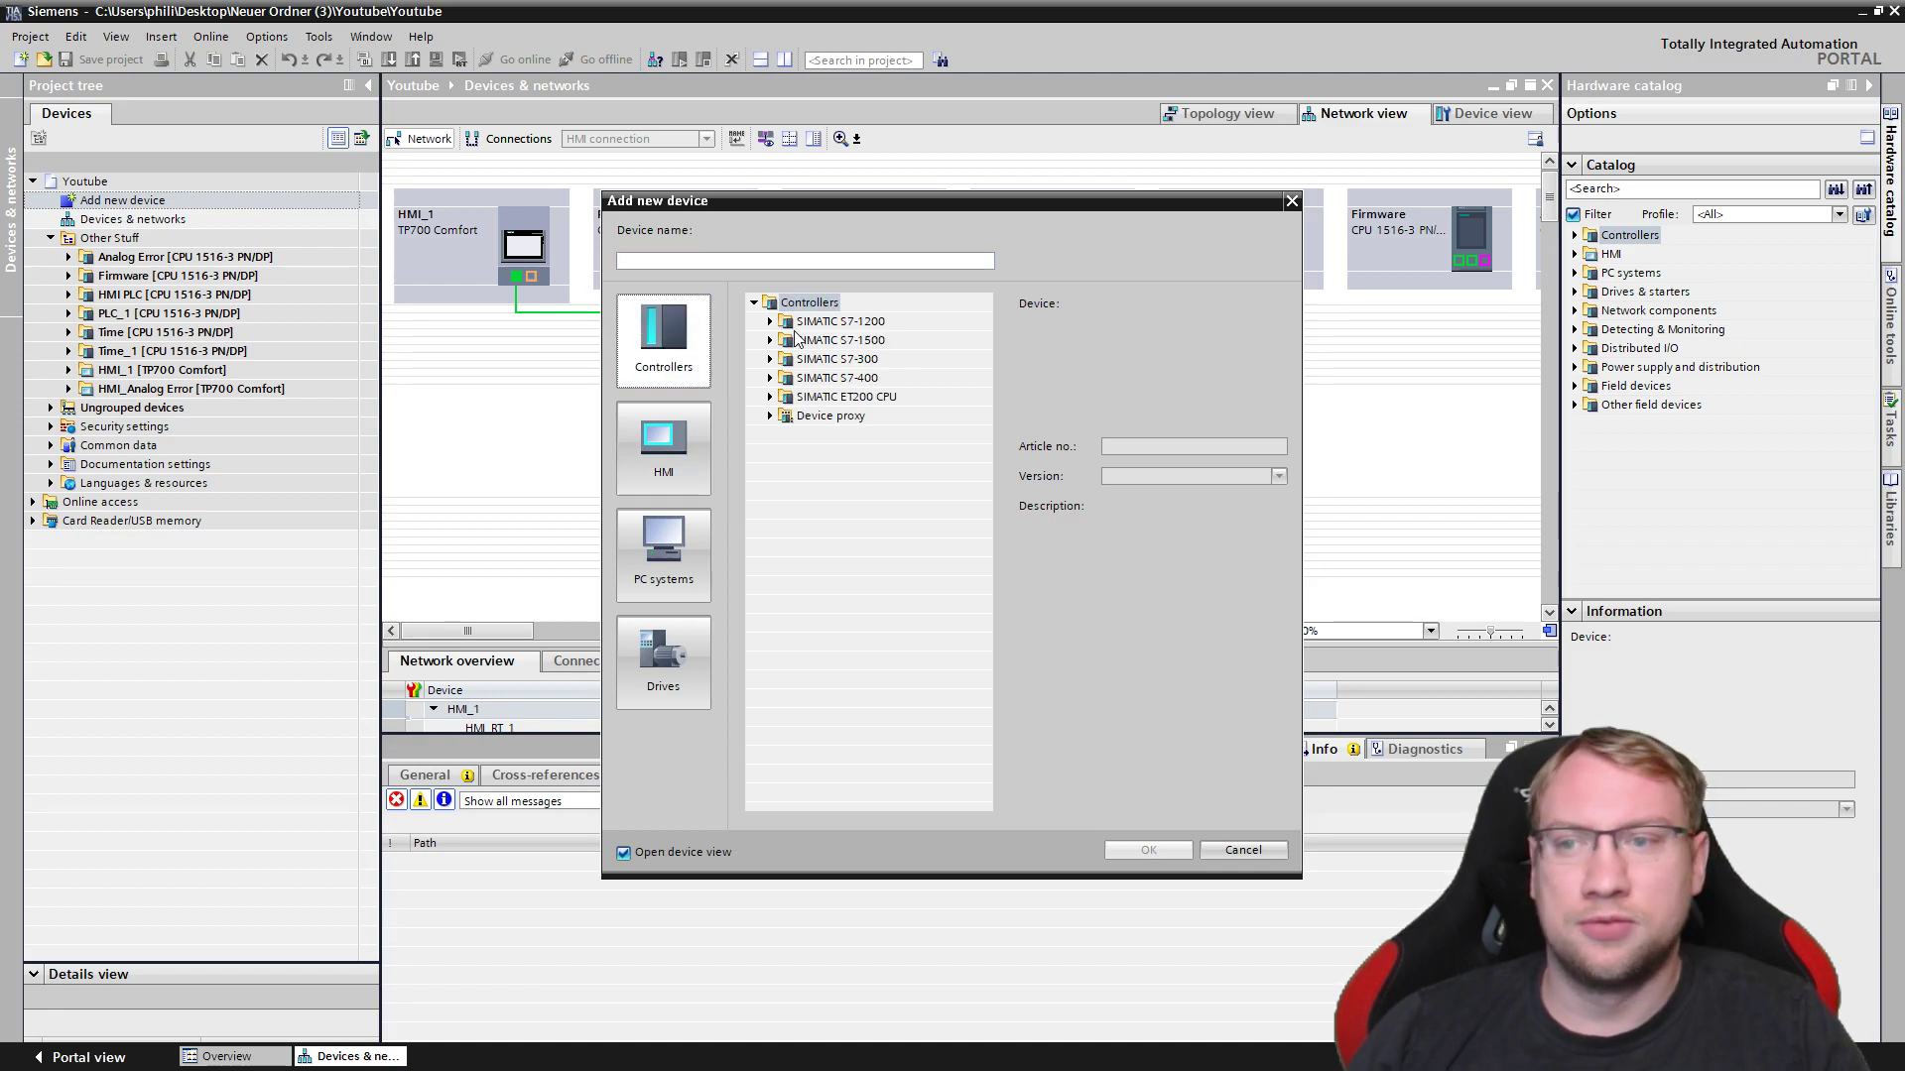
{"action": "left_click", "coordinate": [769, 322]}
{"action": "left_click", "coordinate": [786, 340]}
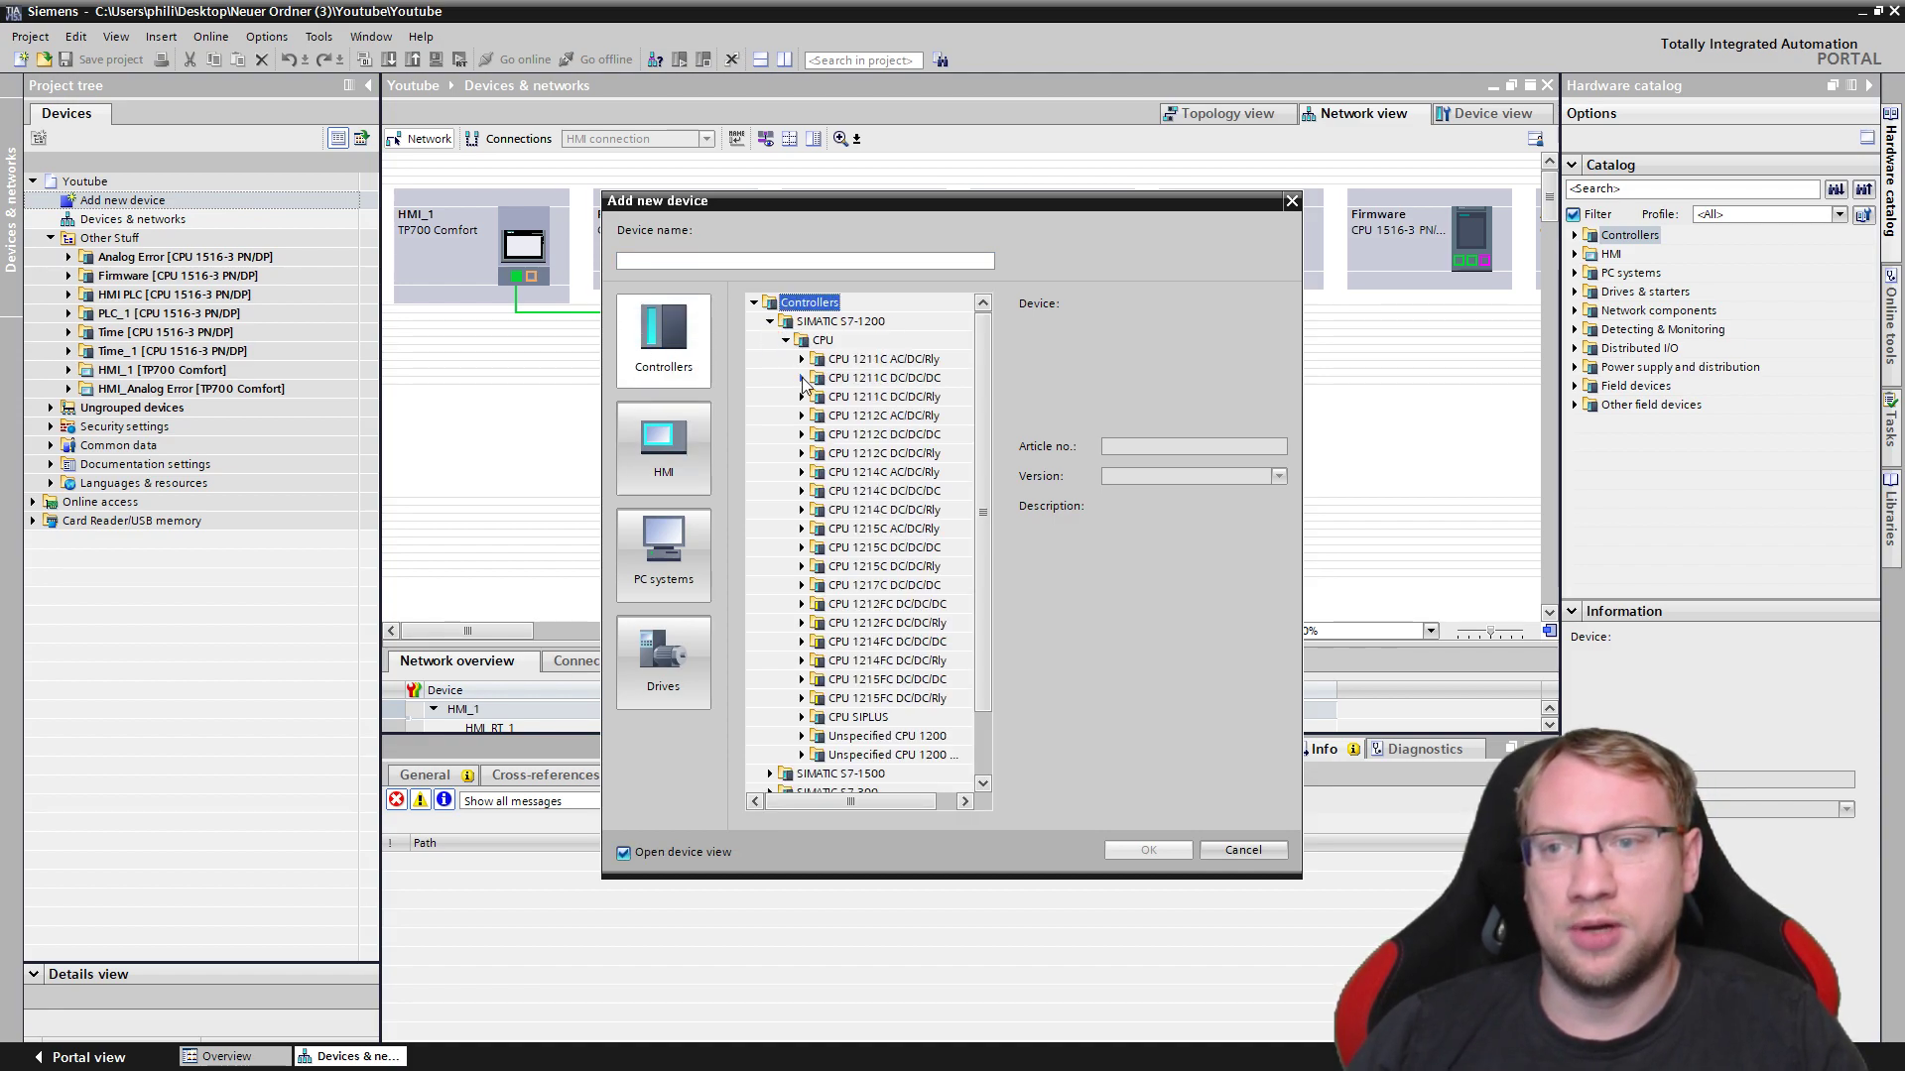
{"action": "left_click", "coordinate": [803, 379]}
{"action": "left_click", "coordinate": [853, 397]}
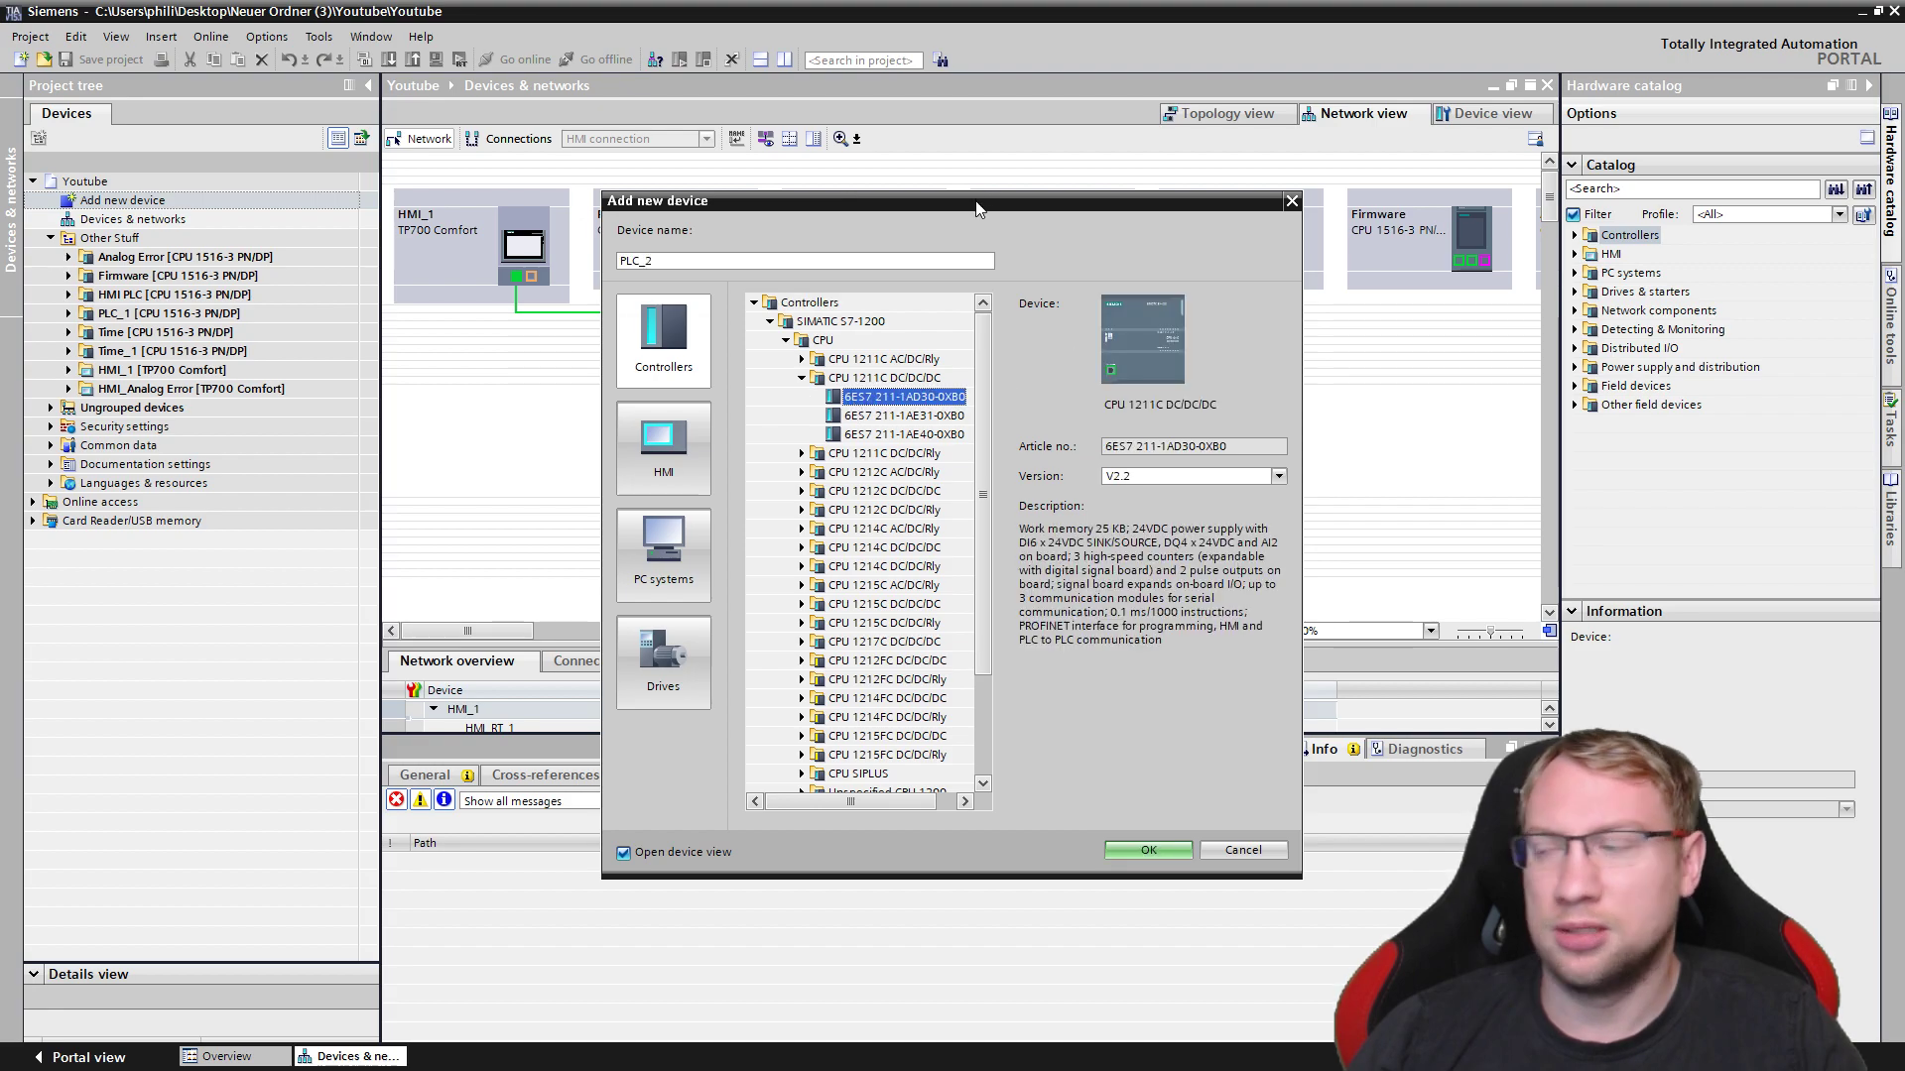
{"action": "left_click_drag", "start_coordinate": [977, 206], "coordinate": [972, 166]}
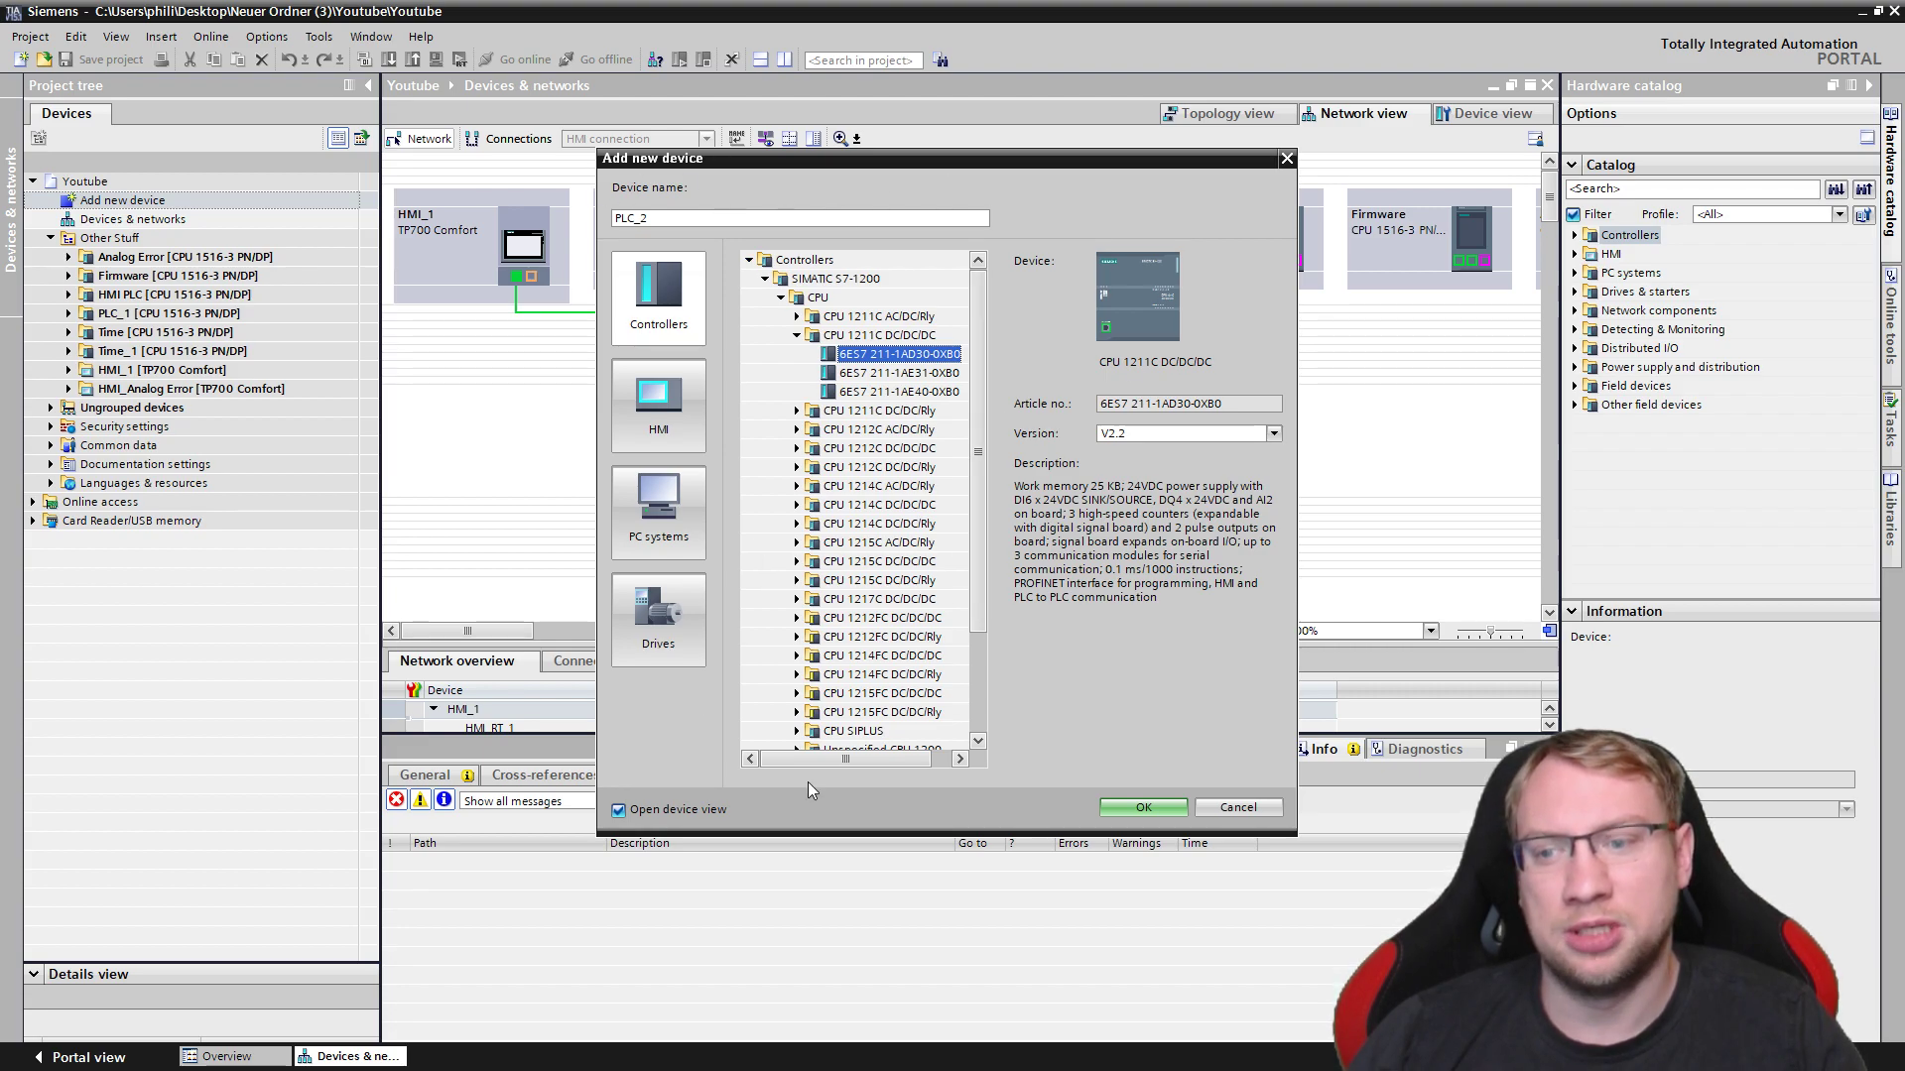
{"action": "left_click", "coordinate": [1116, 808]}
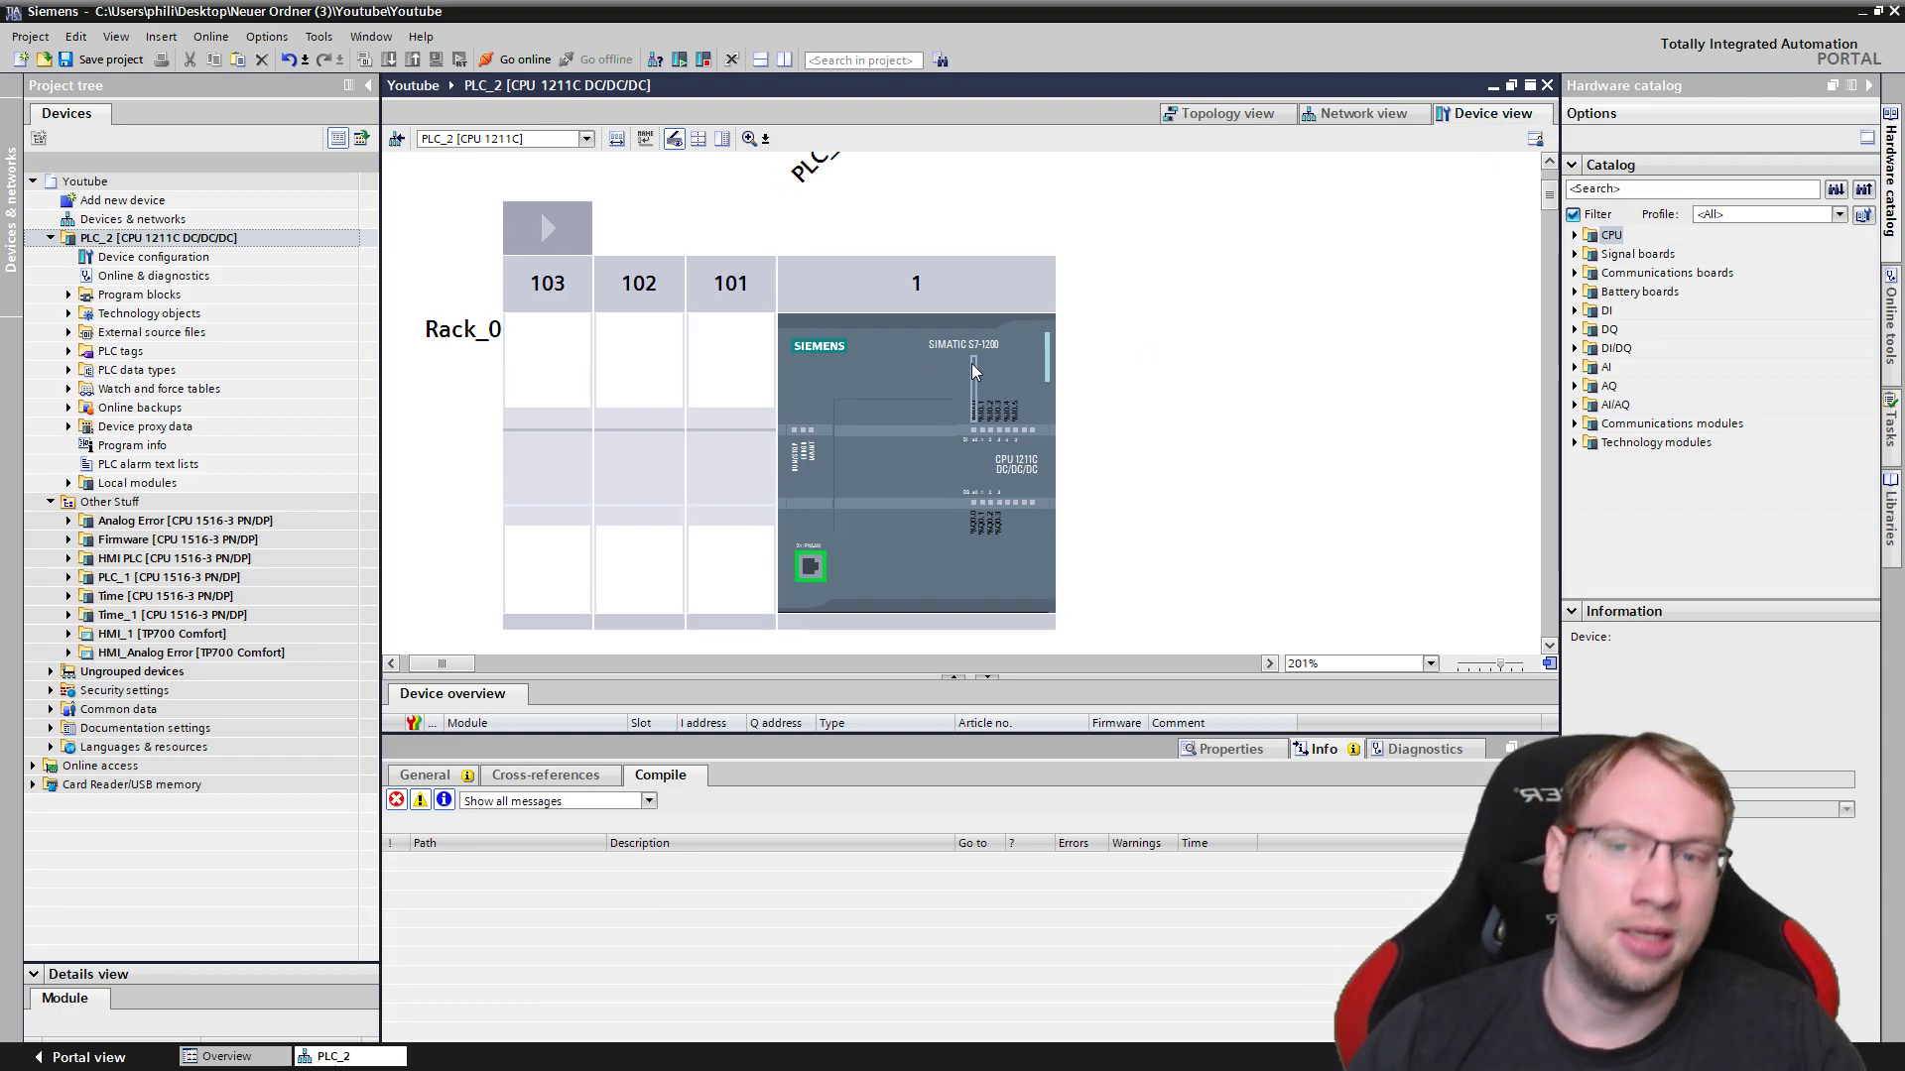
Collapse PLC_2 in the project tree and open HMI_1 from the network view in the device view.
{"action": "left_click", "coordinate": [50, 238]}
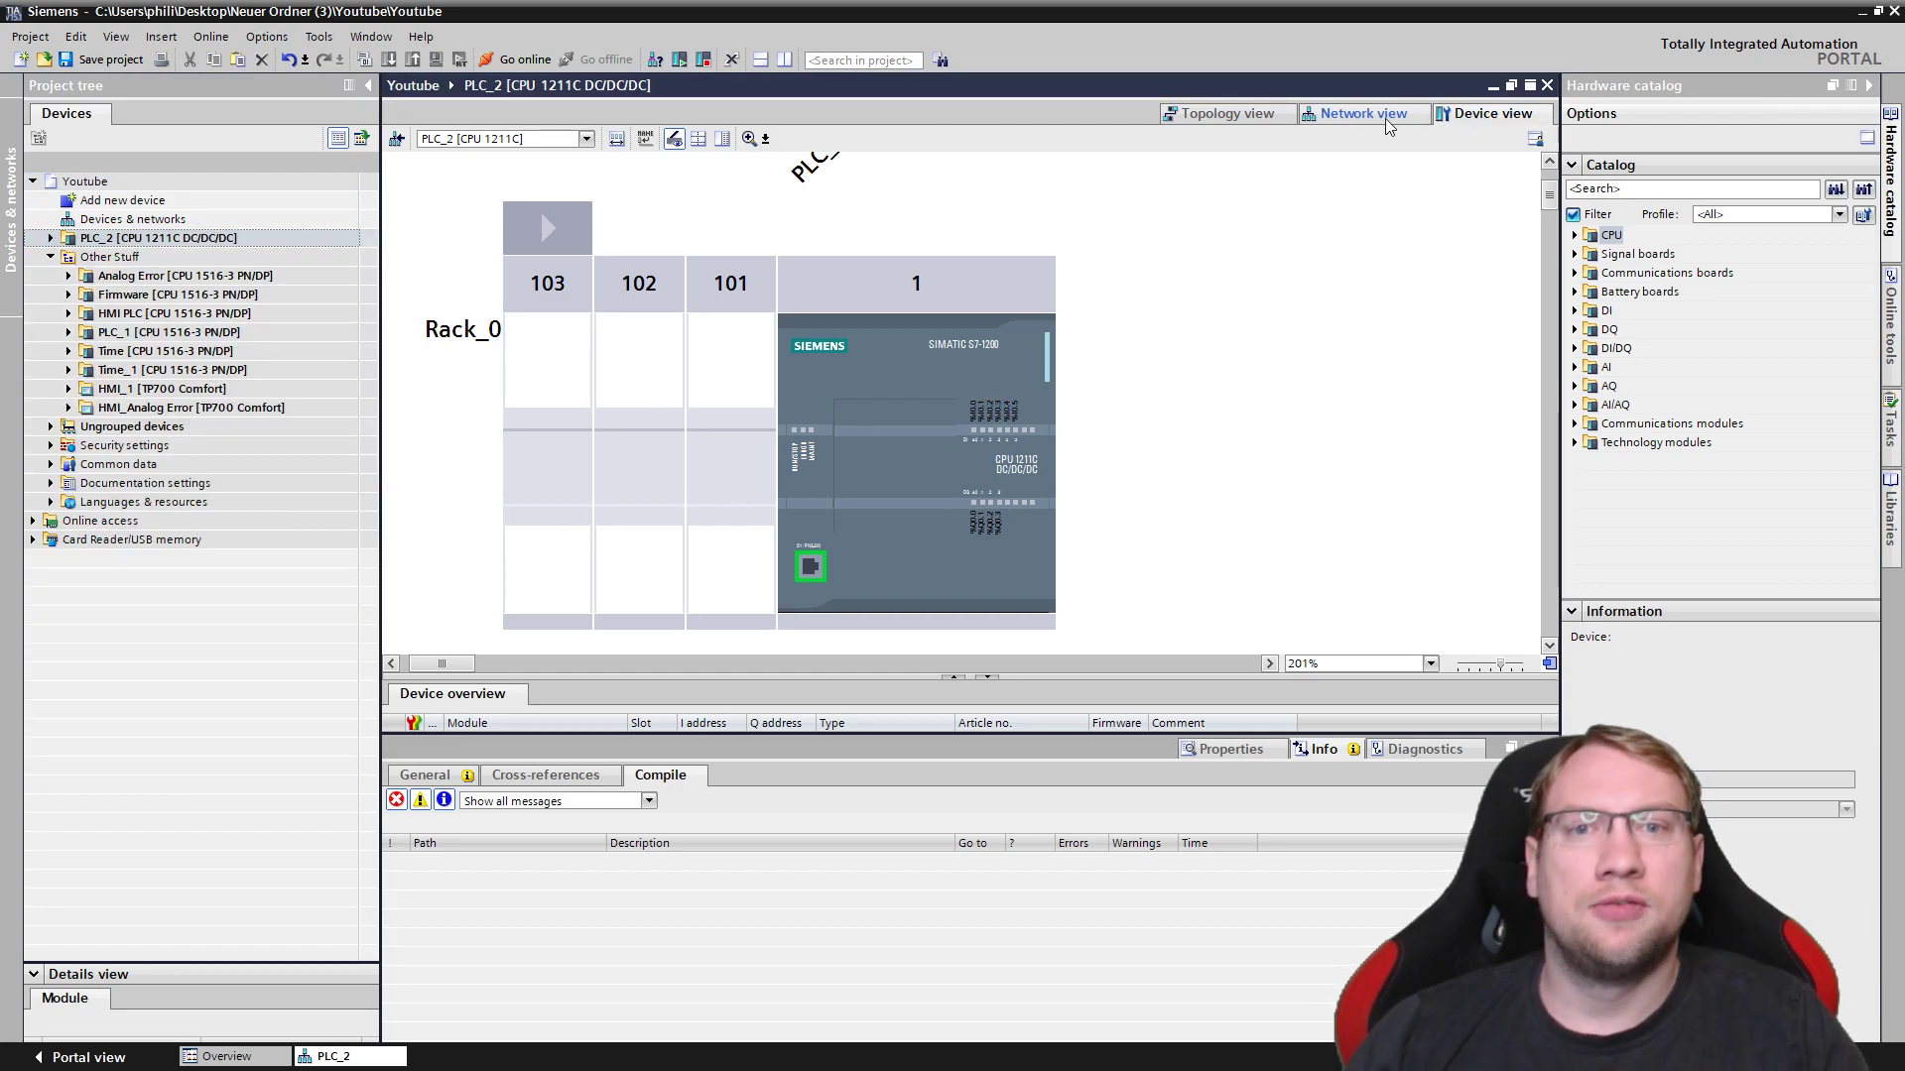
{"action": "left_click", "coordinate": [1389, 124]}
{"action": "left_click", "coordinate": [648, 215]}
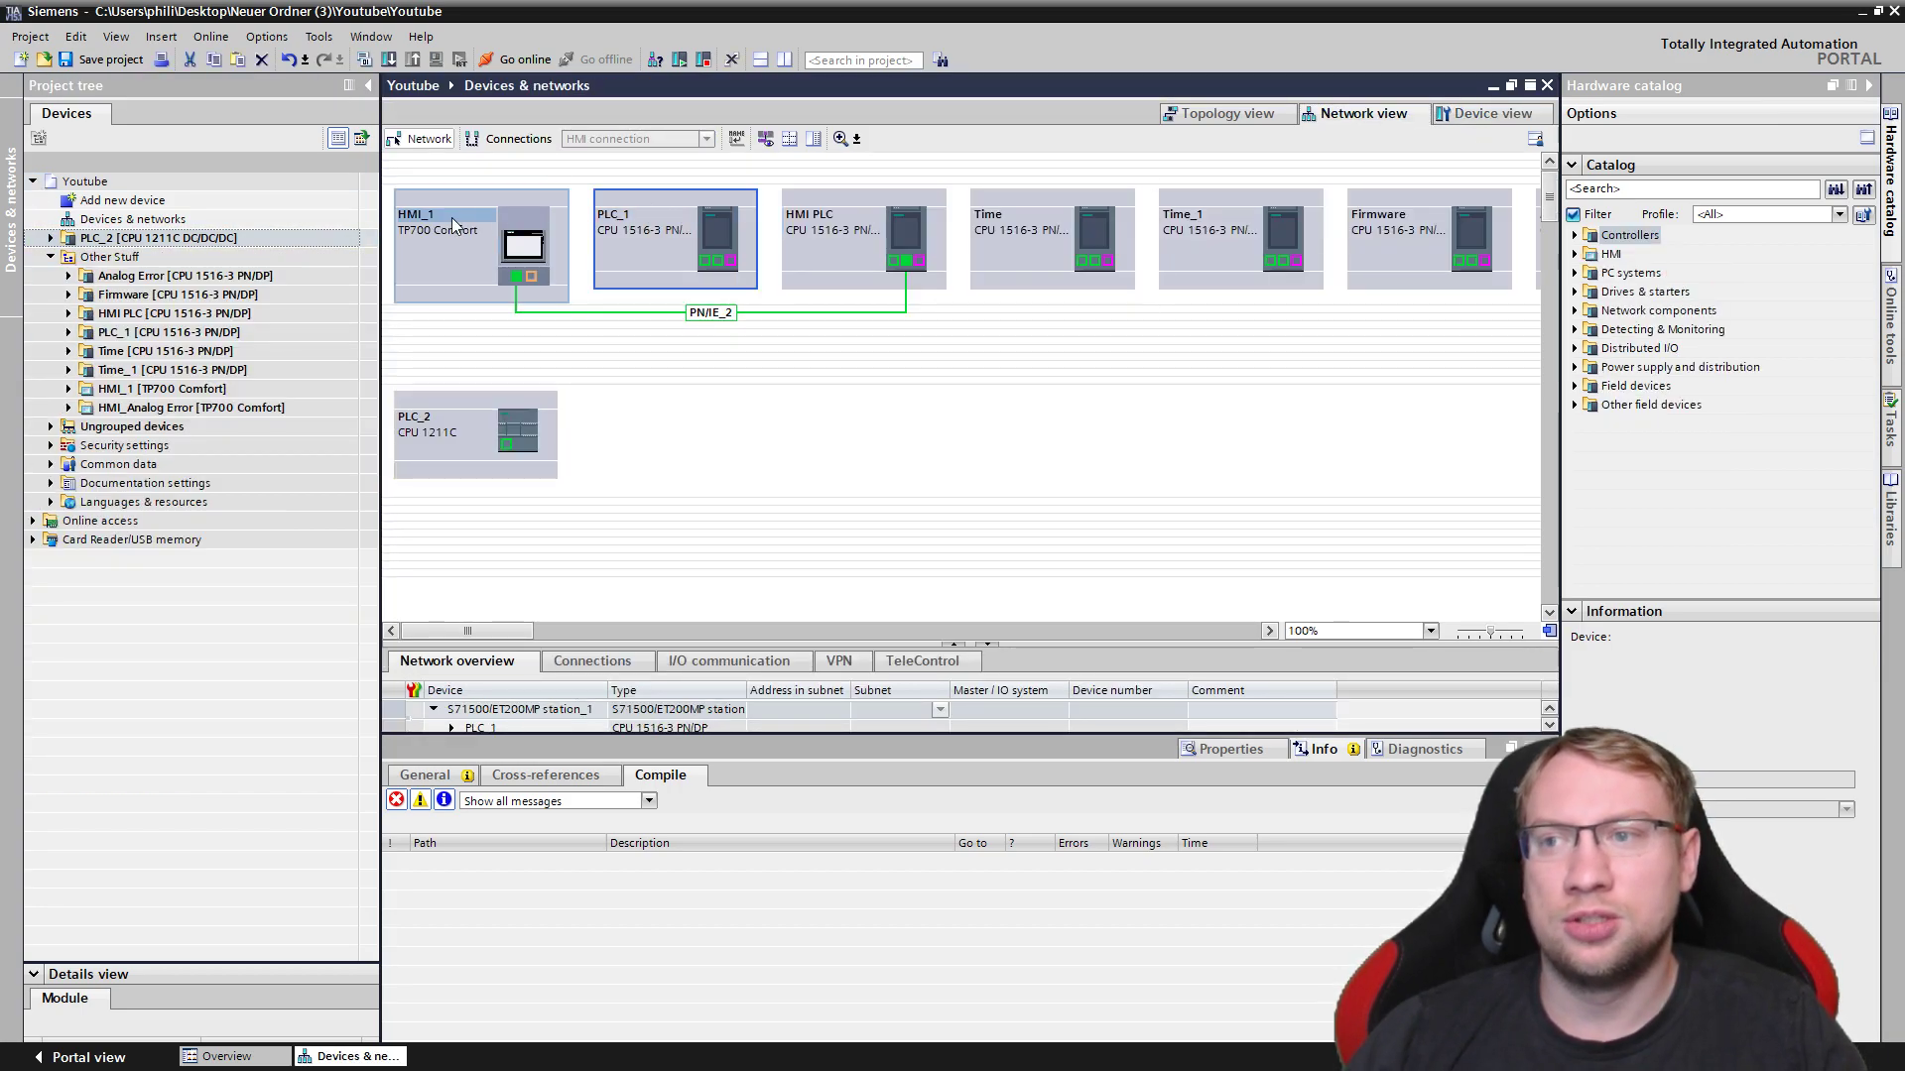
{"action": "double_click", "coordinate": [487, 276]}
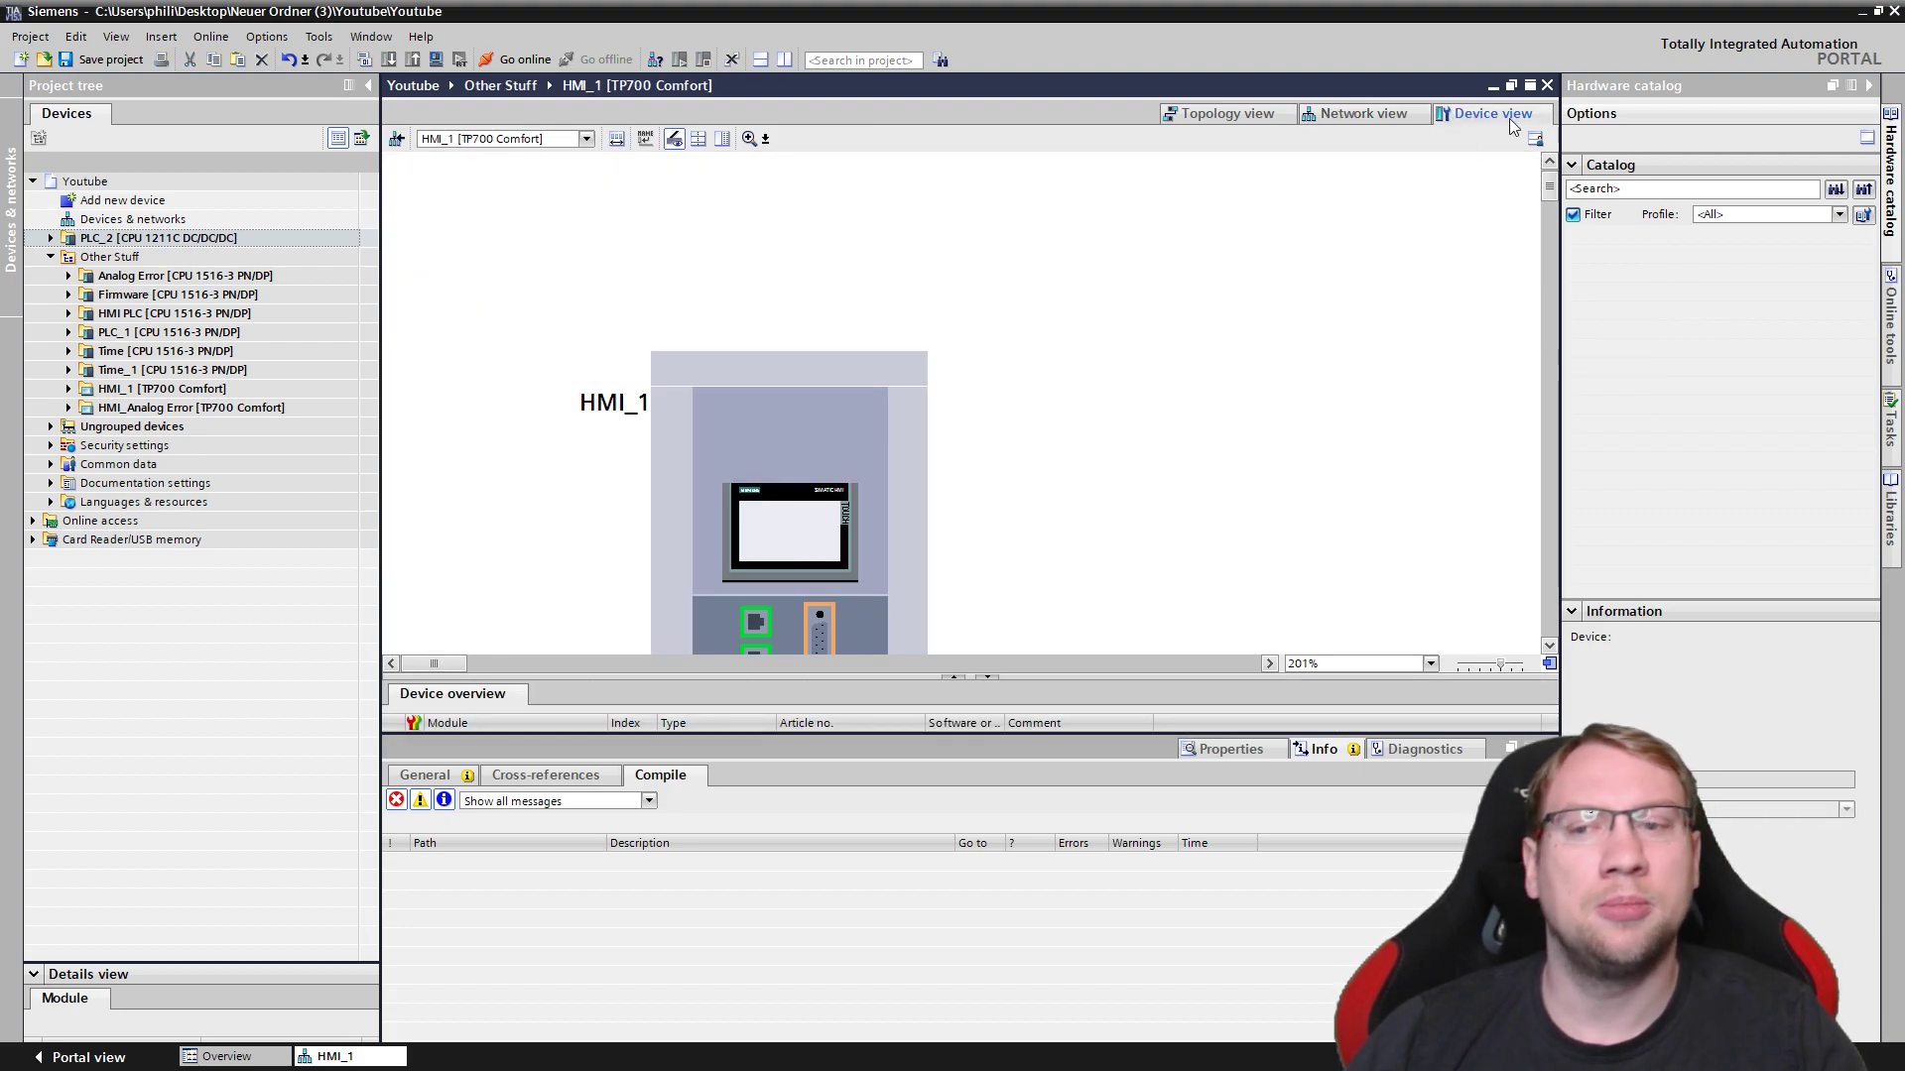
{"action": "left_click", "coordinate": [899, 360]}
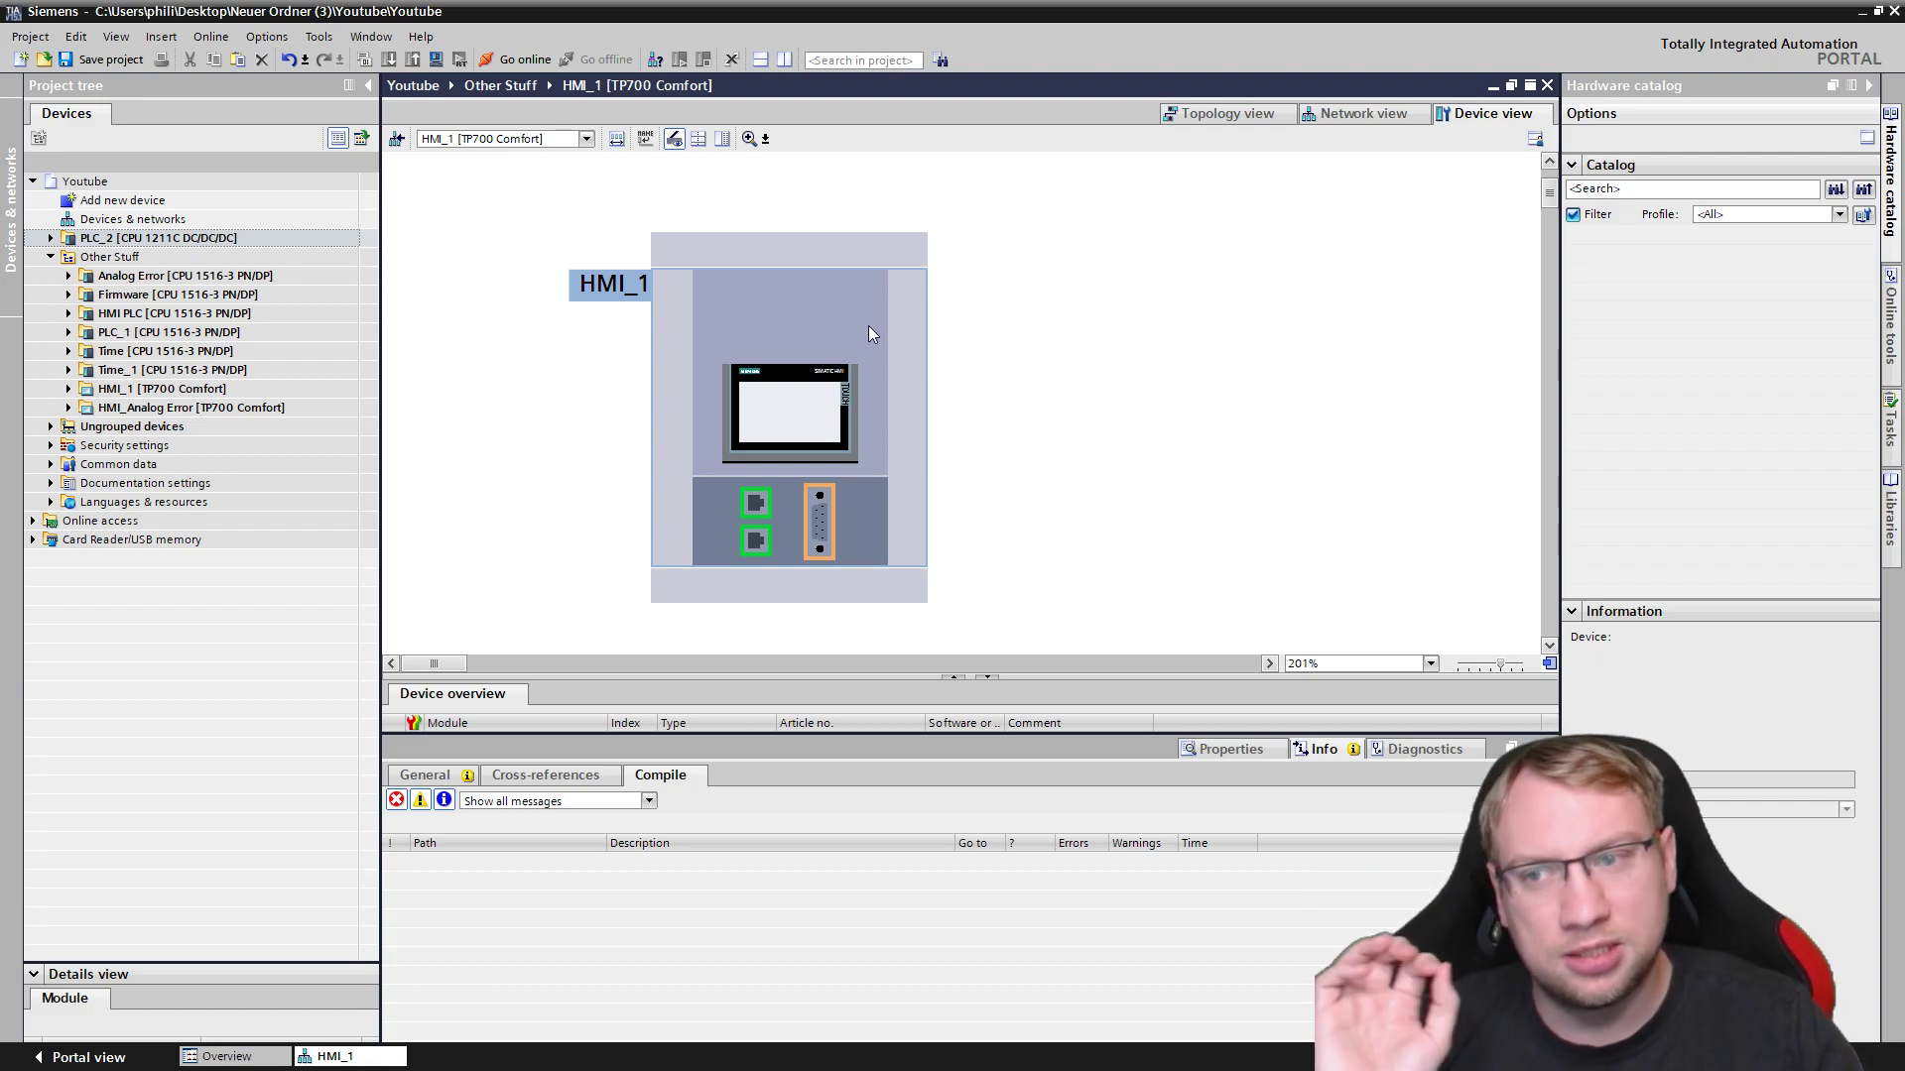
{"action": "left_click", "coordinate": [841, 354]}
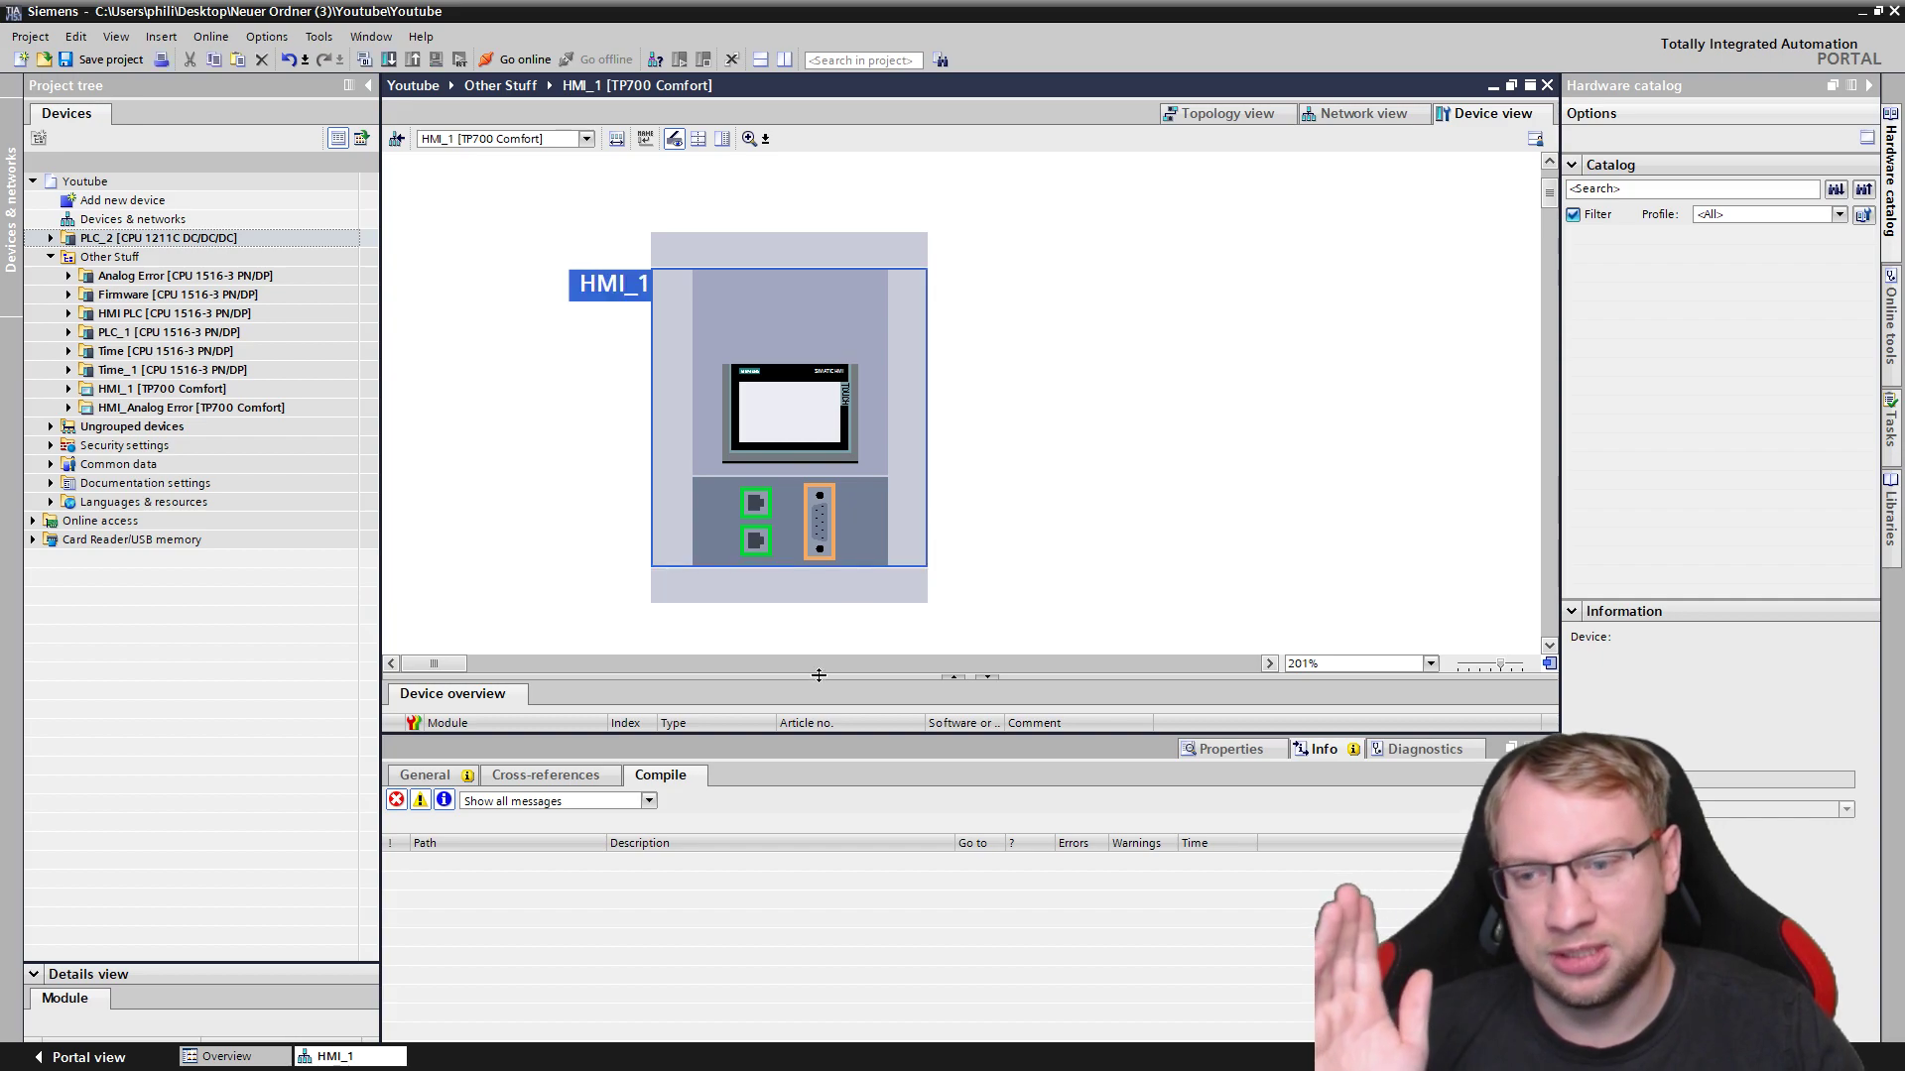
Return to the network view and open the Time PLC's rack in the device view.
{"action": "left_click", "coordinate": [1369, 113]}
{"action": "double_click", "coordinate": [1014, 264]}
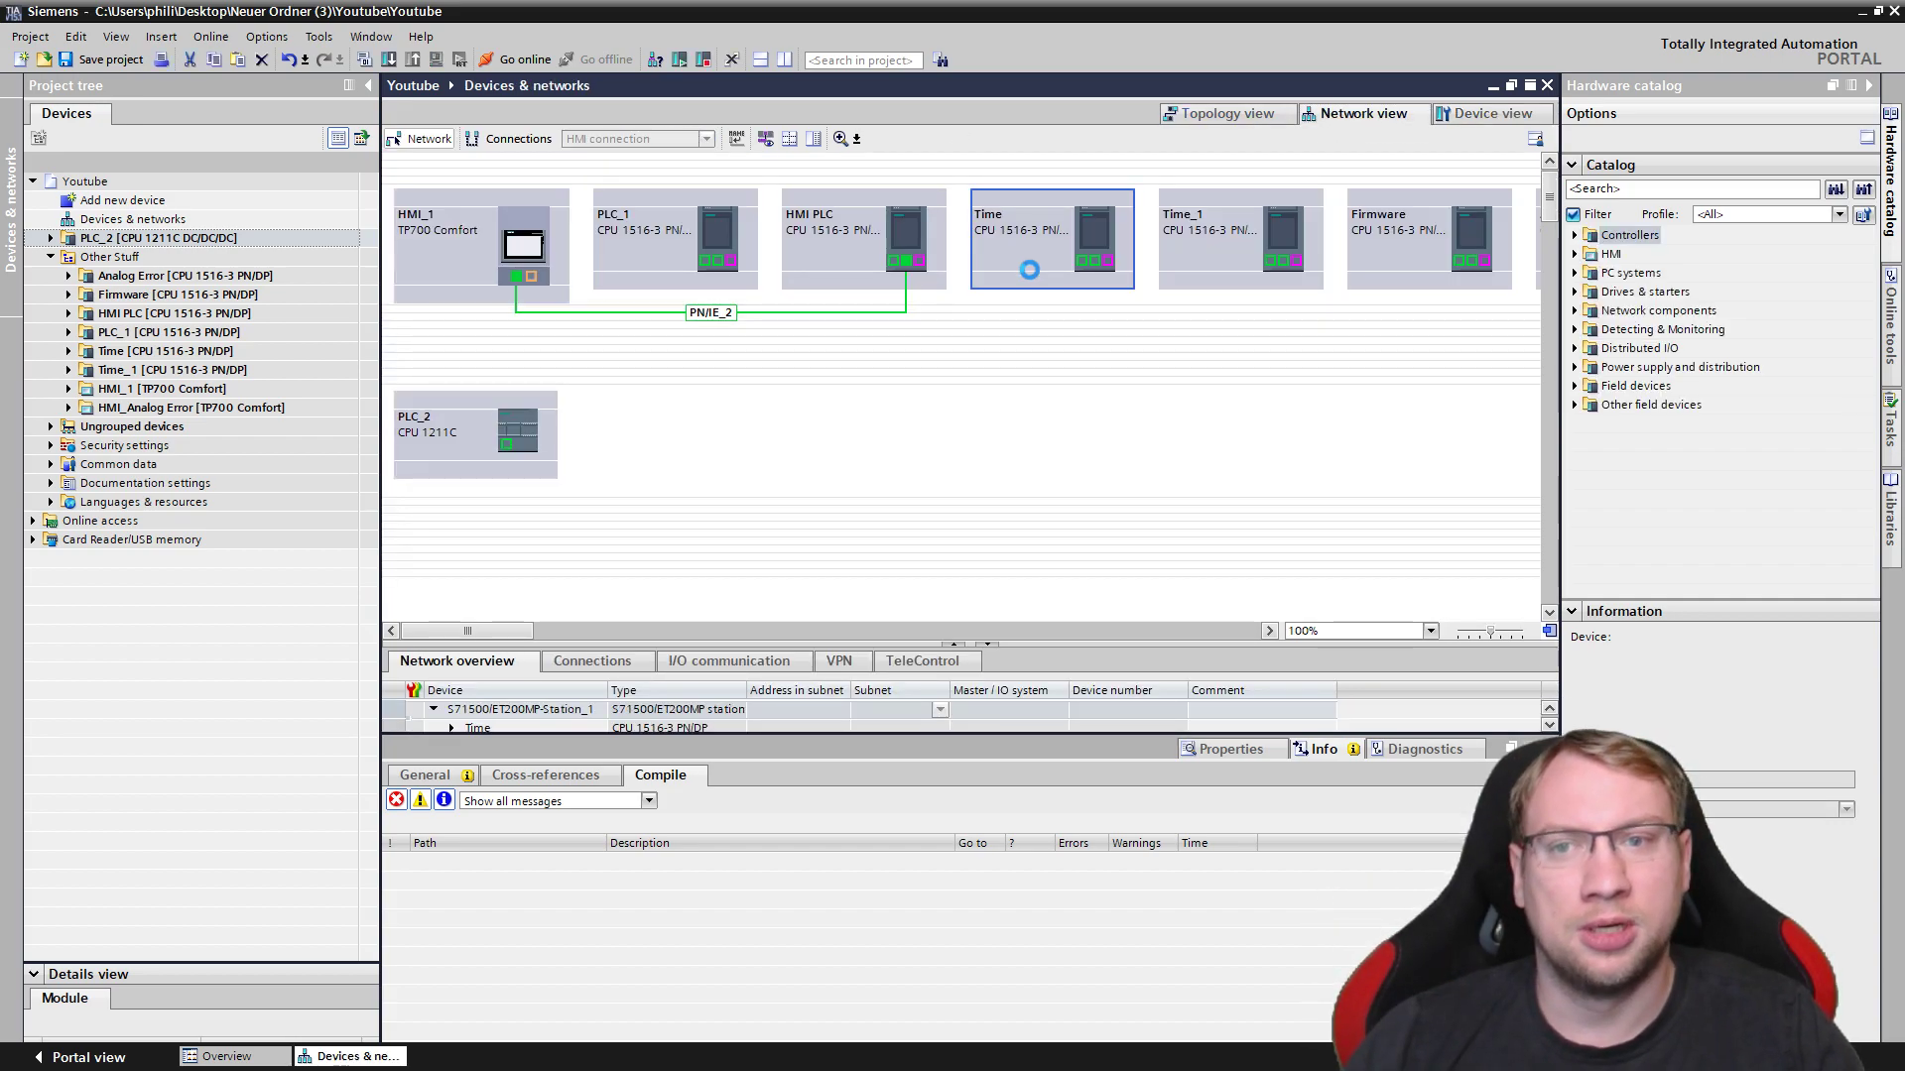
{"action": "scroll", "coordinate": [1102, 337], "scroll_direction": "down", "scroll_amount": 3}
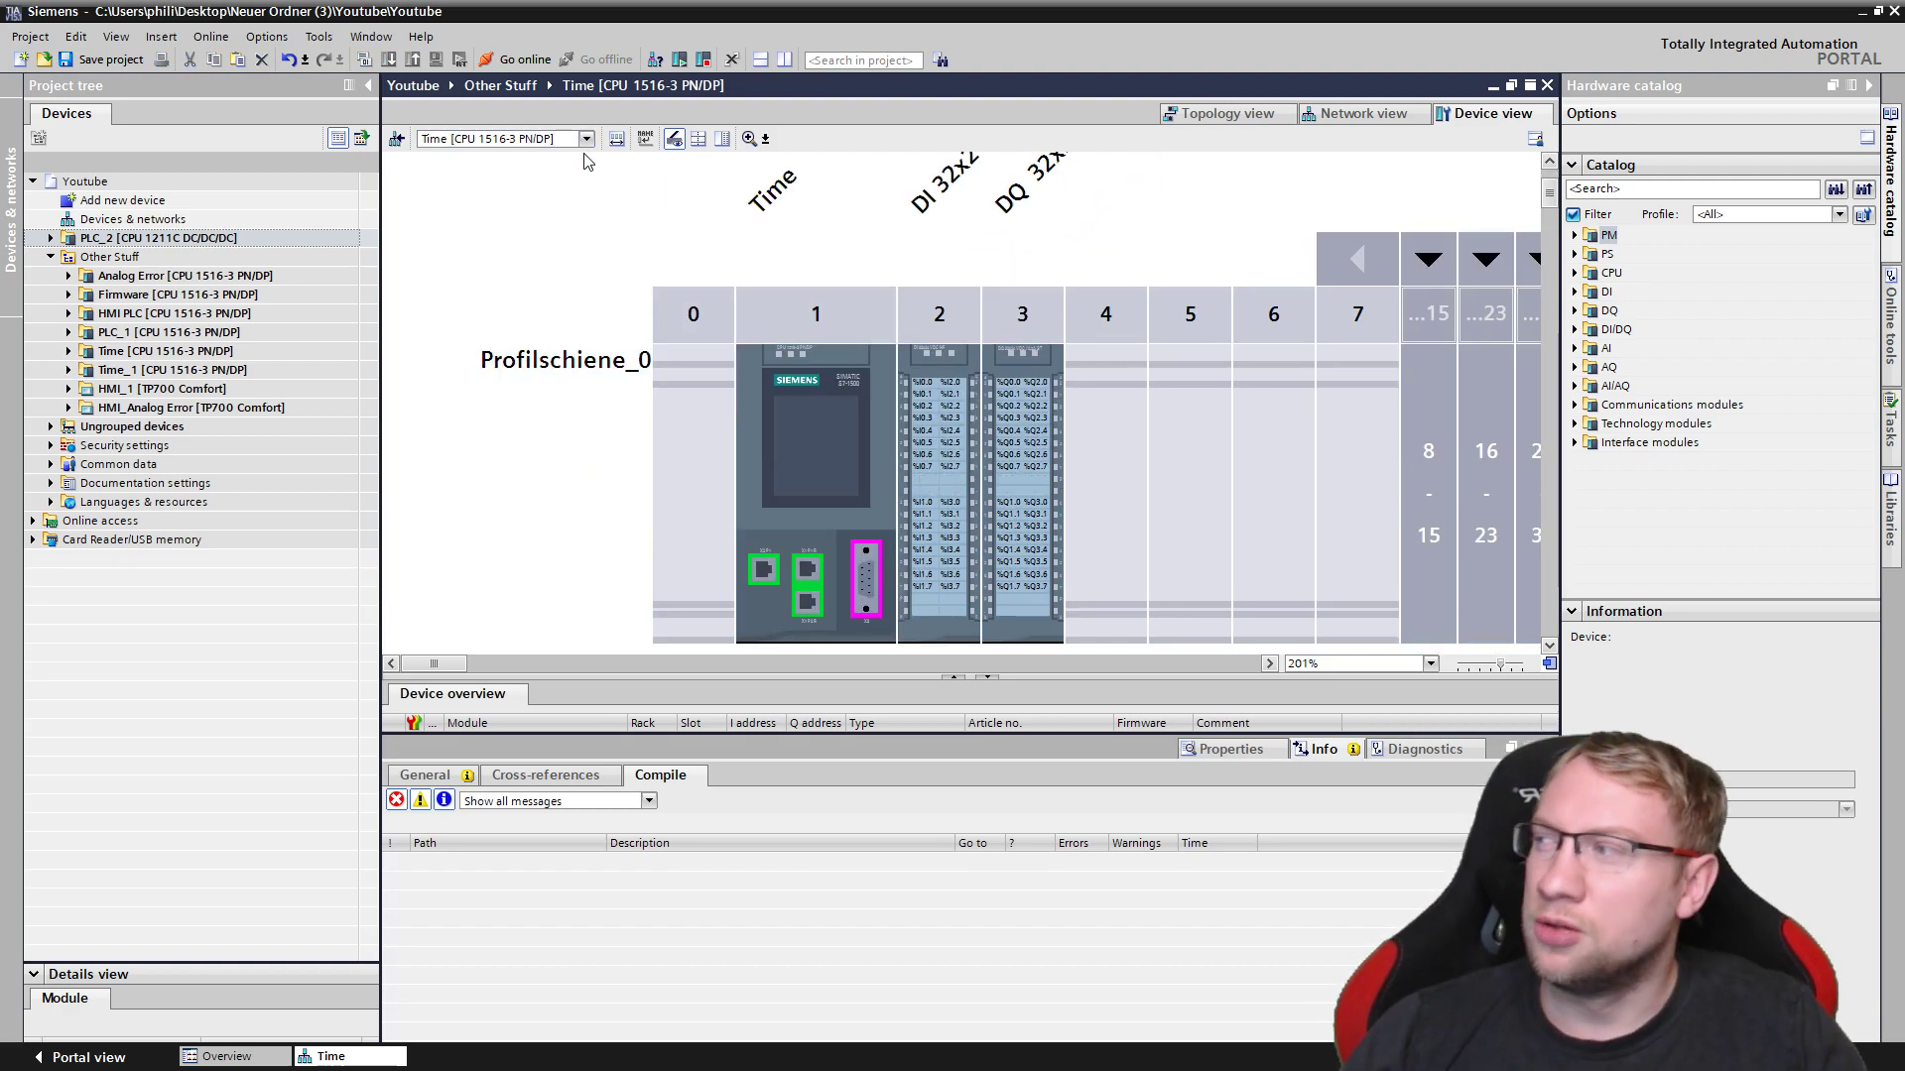
Switch the device view to the Firmware PLC and on to HMI_Analog Error.
{"action": "left_click", "coordinate": [545, 140]}
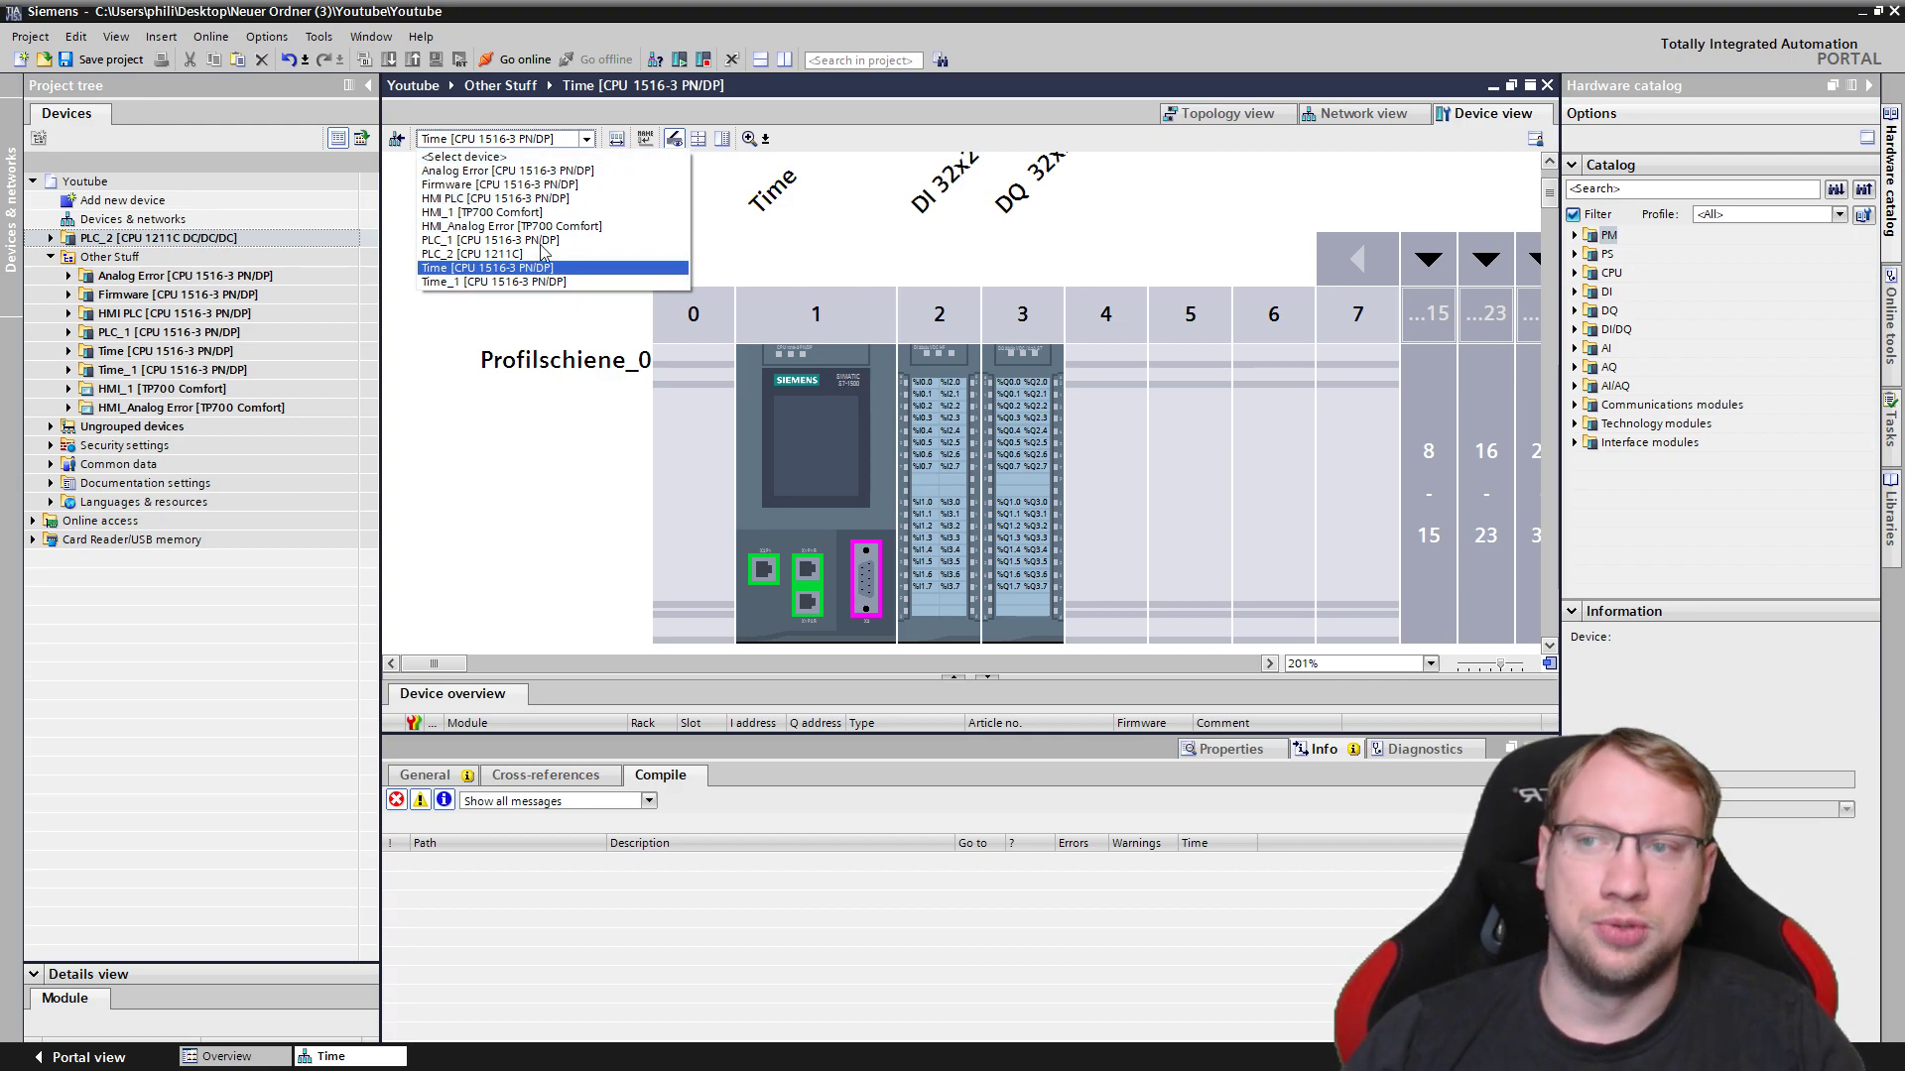
{"action": "left_click", "coordinate": [523, 184]}
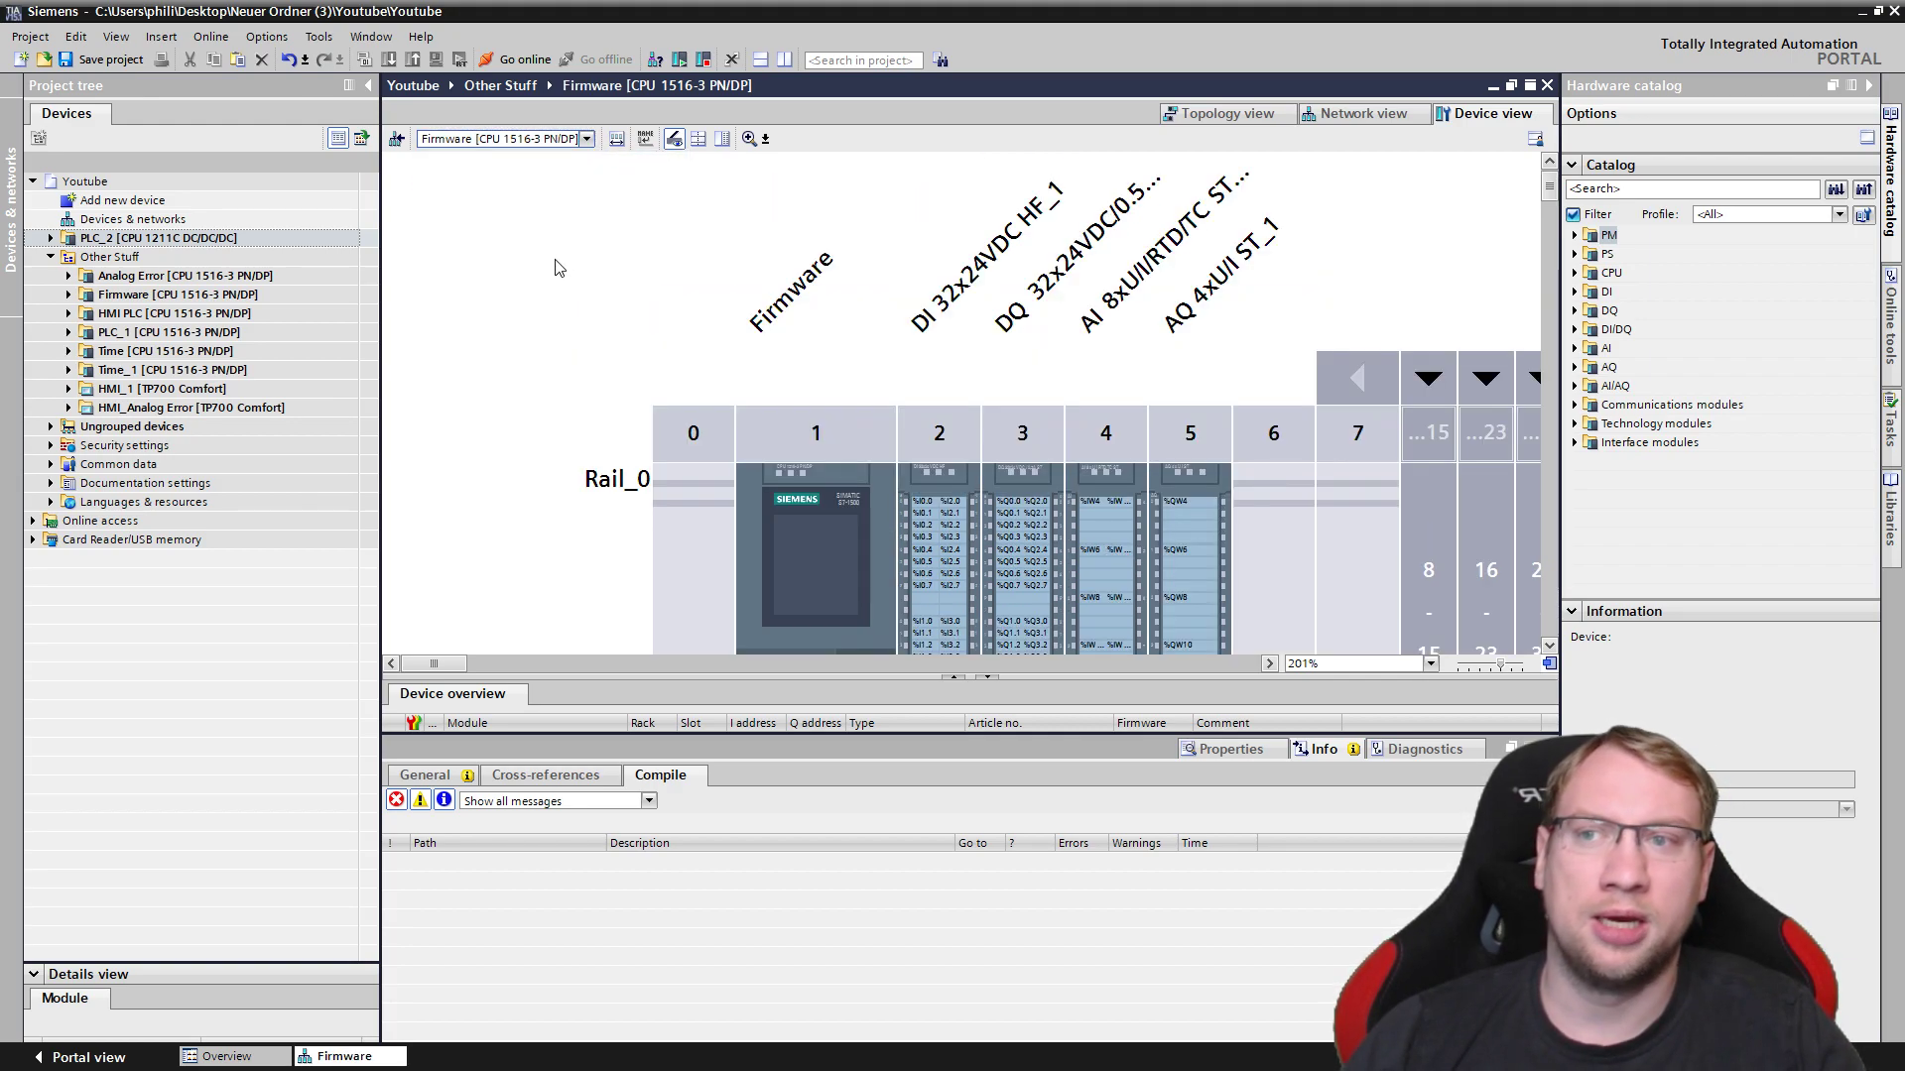
{"action": "left_click", "coordinate": [566, 144]}
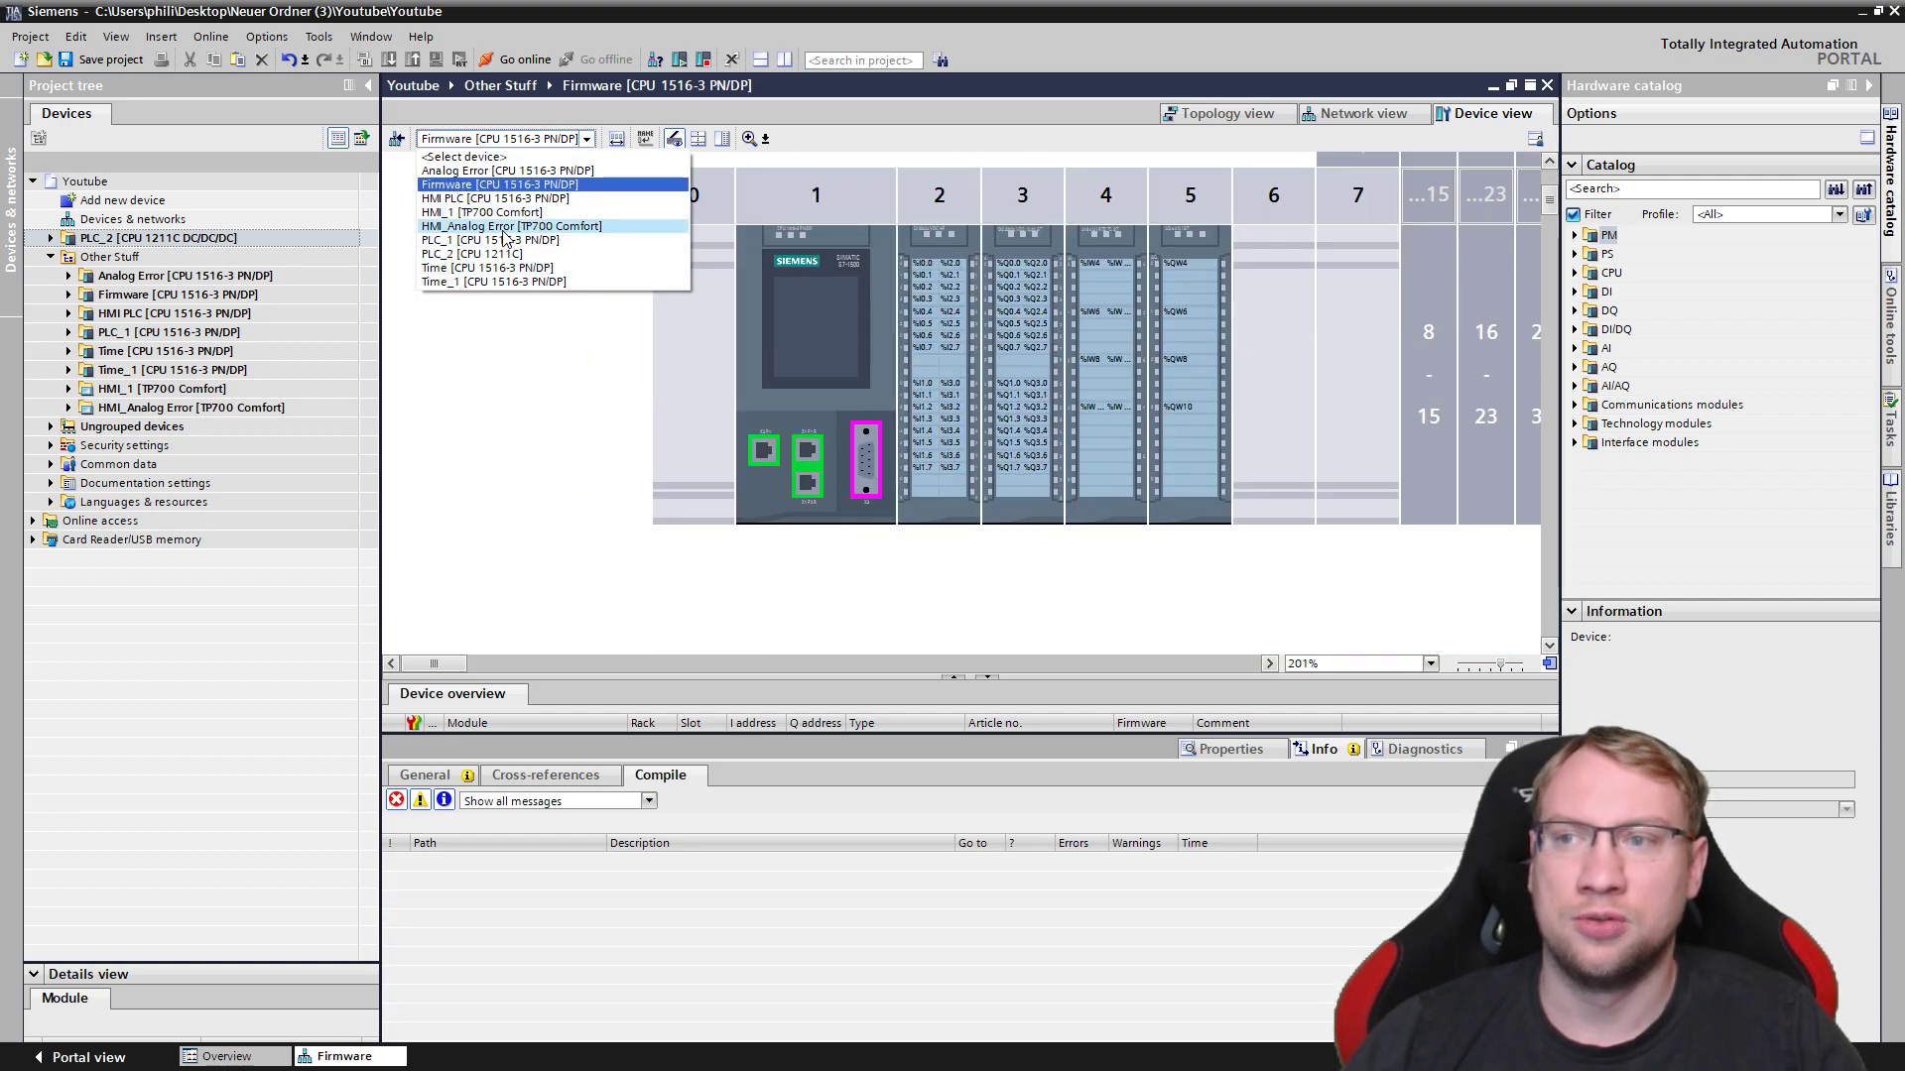
{"action": "left_click", "coordinate": [508, 226]}
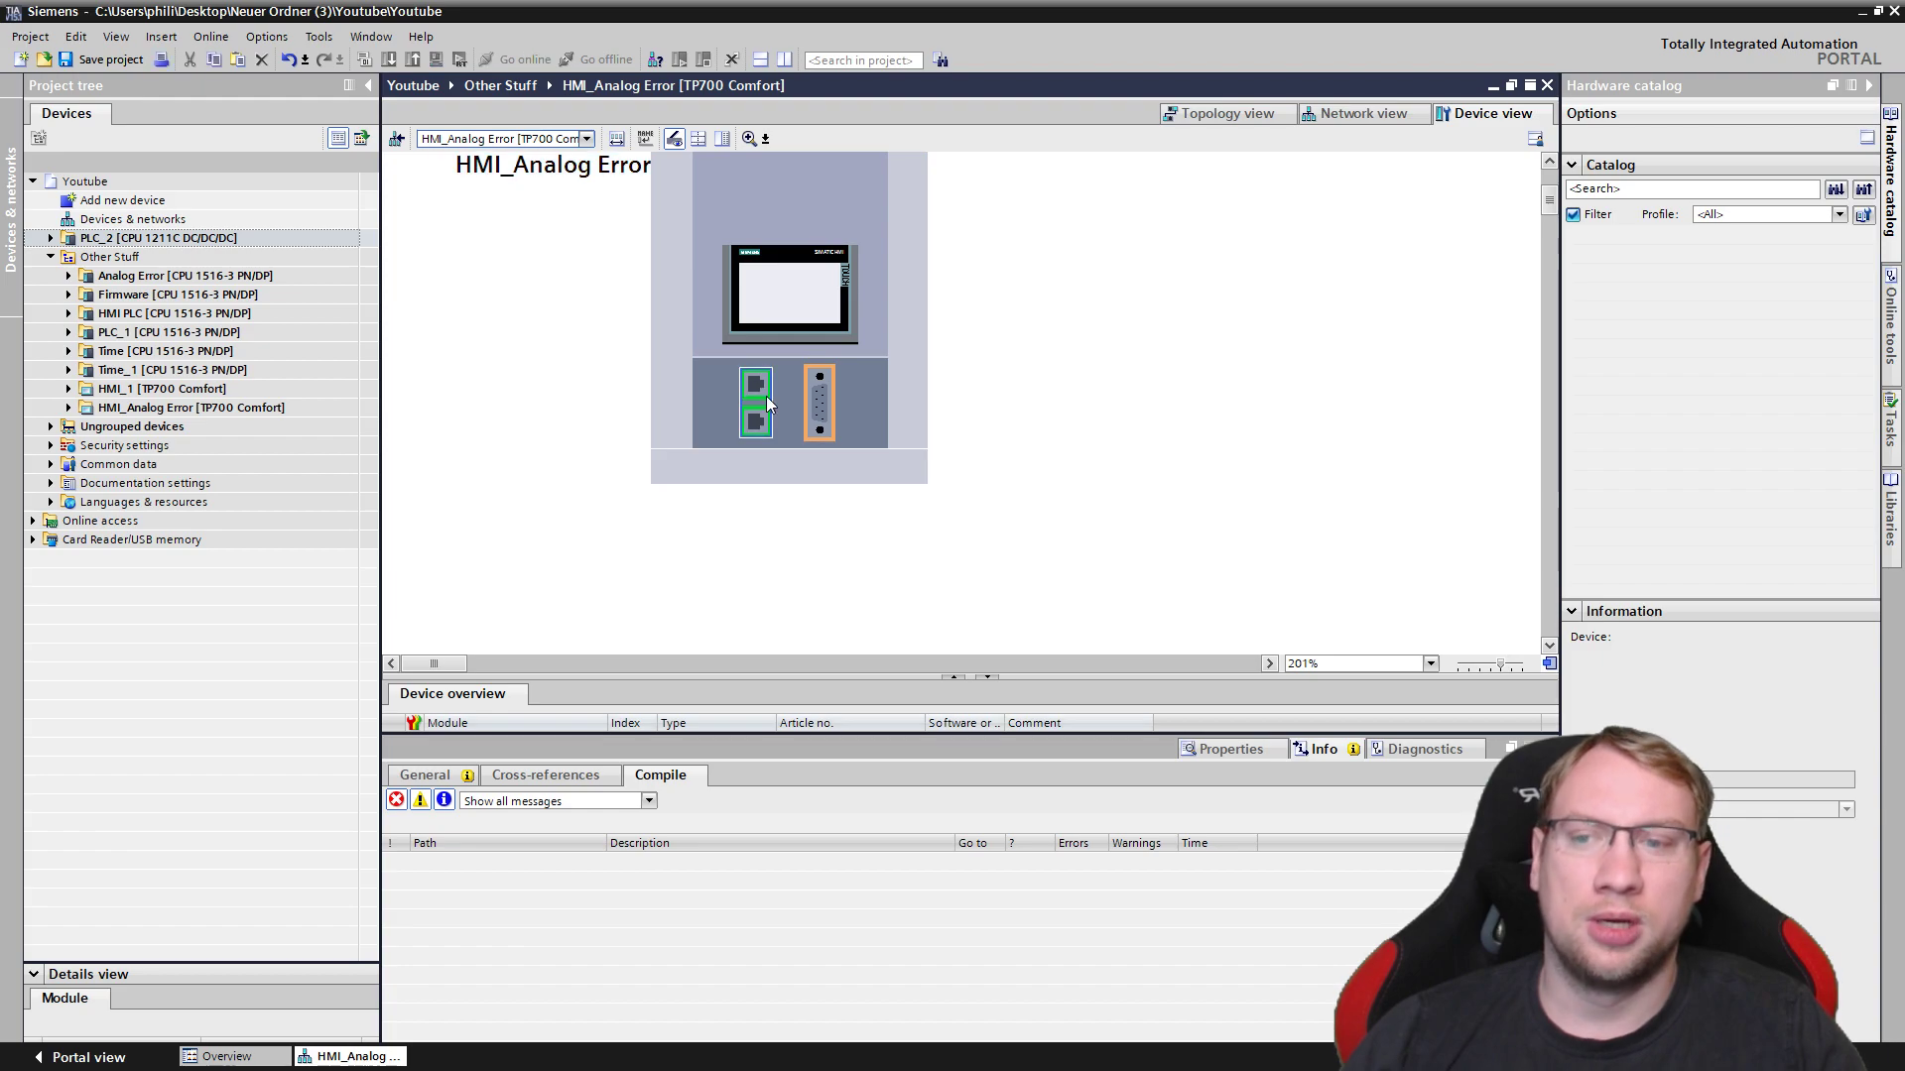
Resize the device overview and properties areas to examine the Ethernet address settings of HMI_Analog Error's PROFINET interface.
{"action": "left_click_drag", "start_coordinate": [731, 678], "coordinate": [742, 506]}
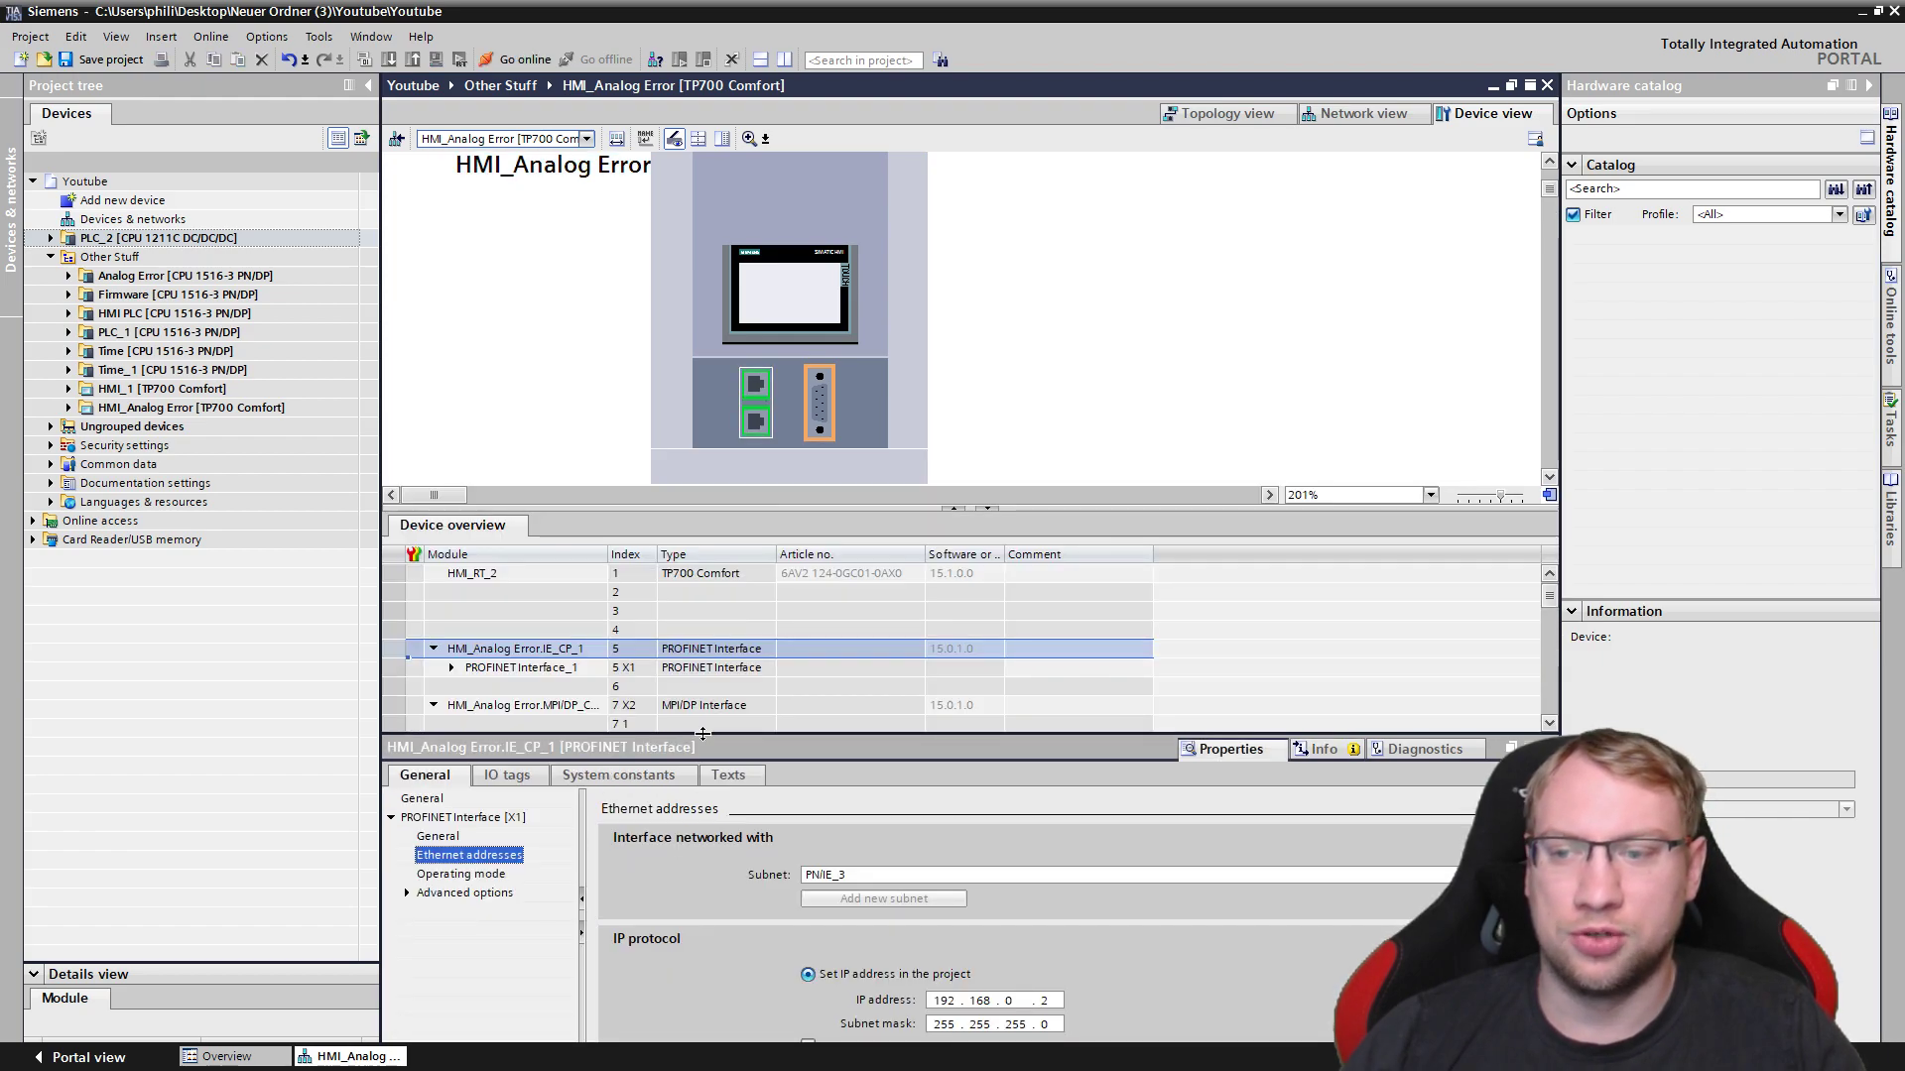
{"action": "left_click_drag", "start_coordinate": [700, 745], "coordinate": [734, 546]}
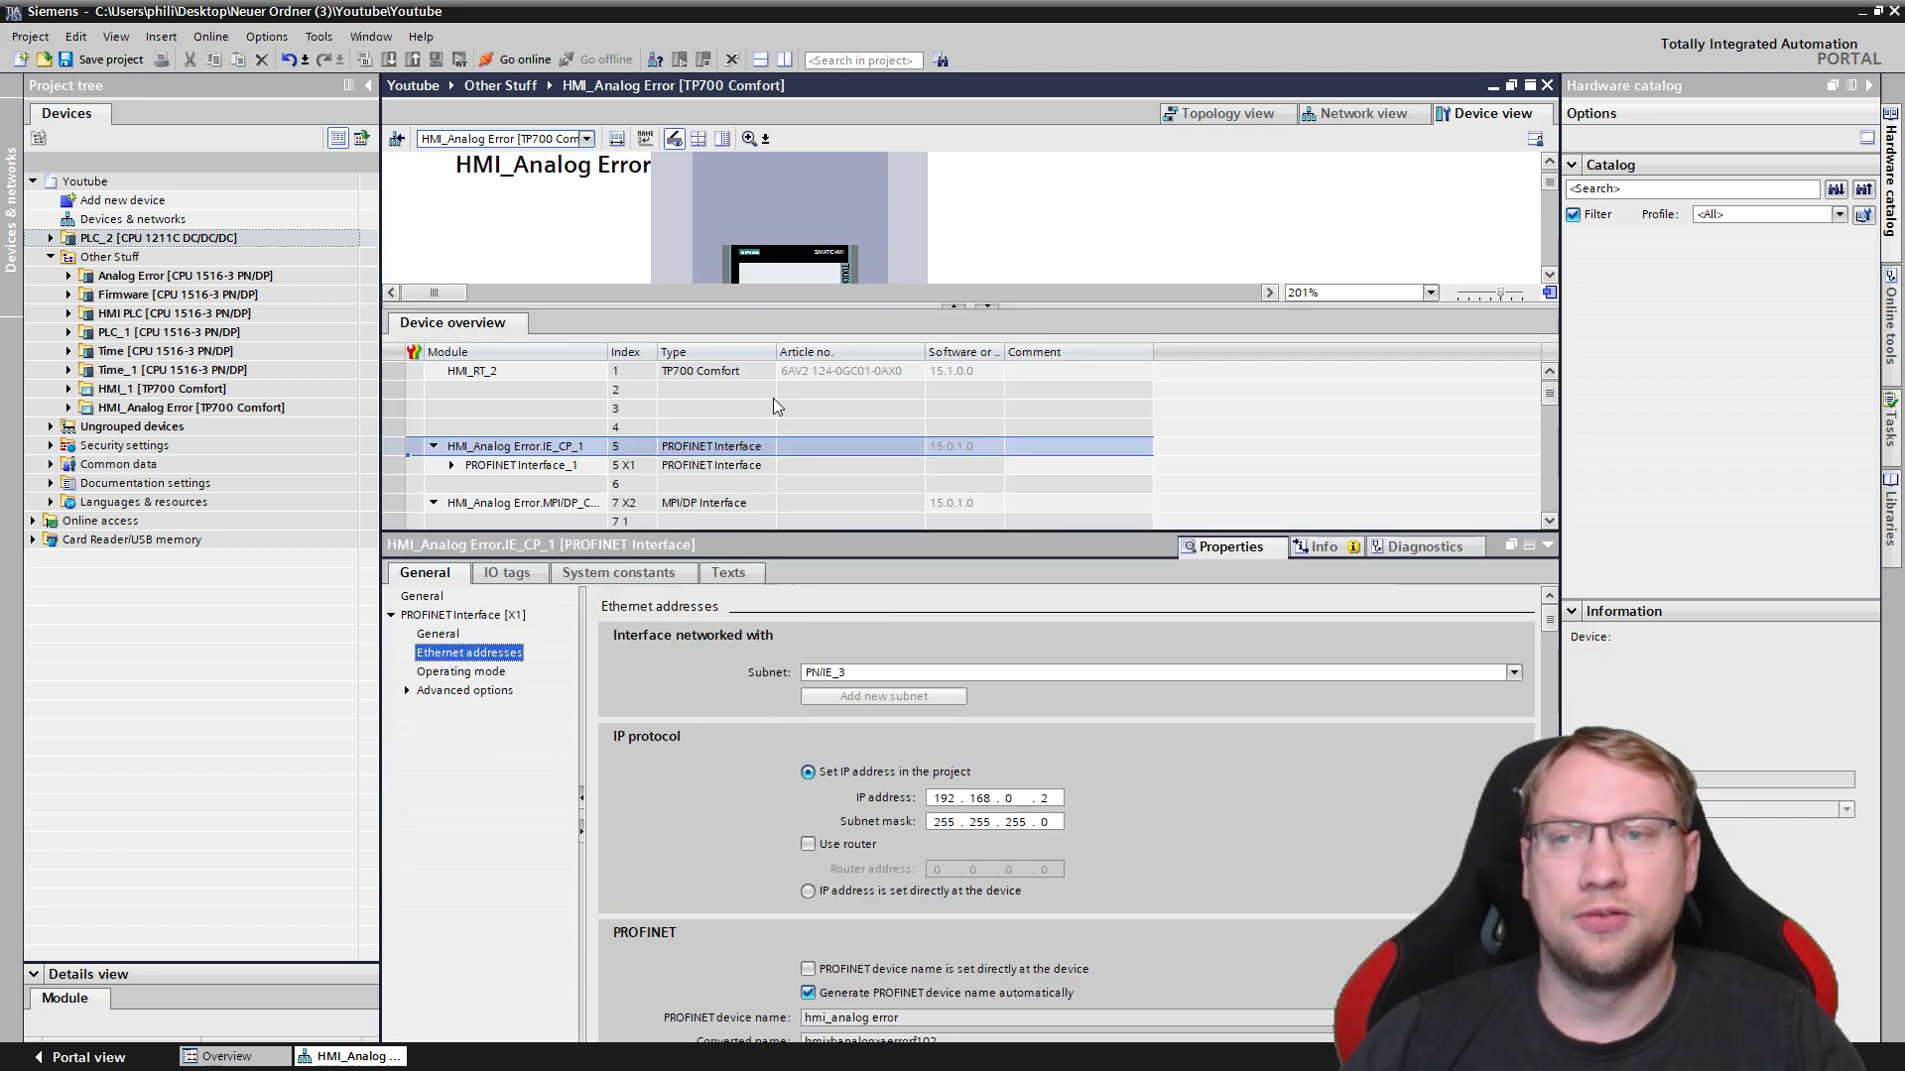
{"action": "left_click_drag", "start_coordinate": [738, 299], "coordinate": [738, 480]}
Switch the device view to the Time PLC and on to PLC_2.
{"action": "left_click", "coordinate": [587, 139]}
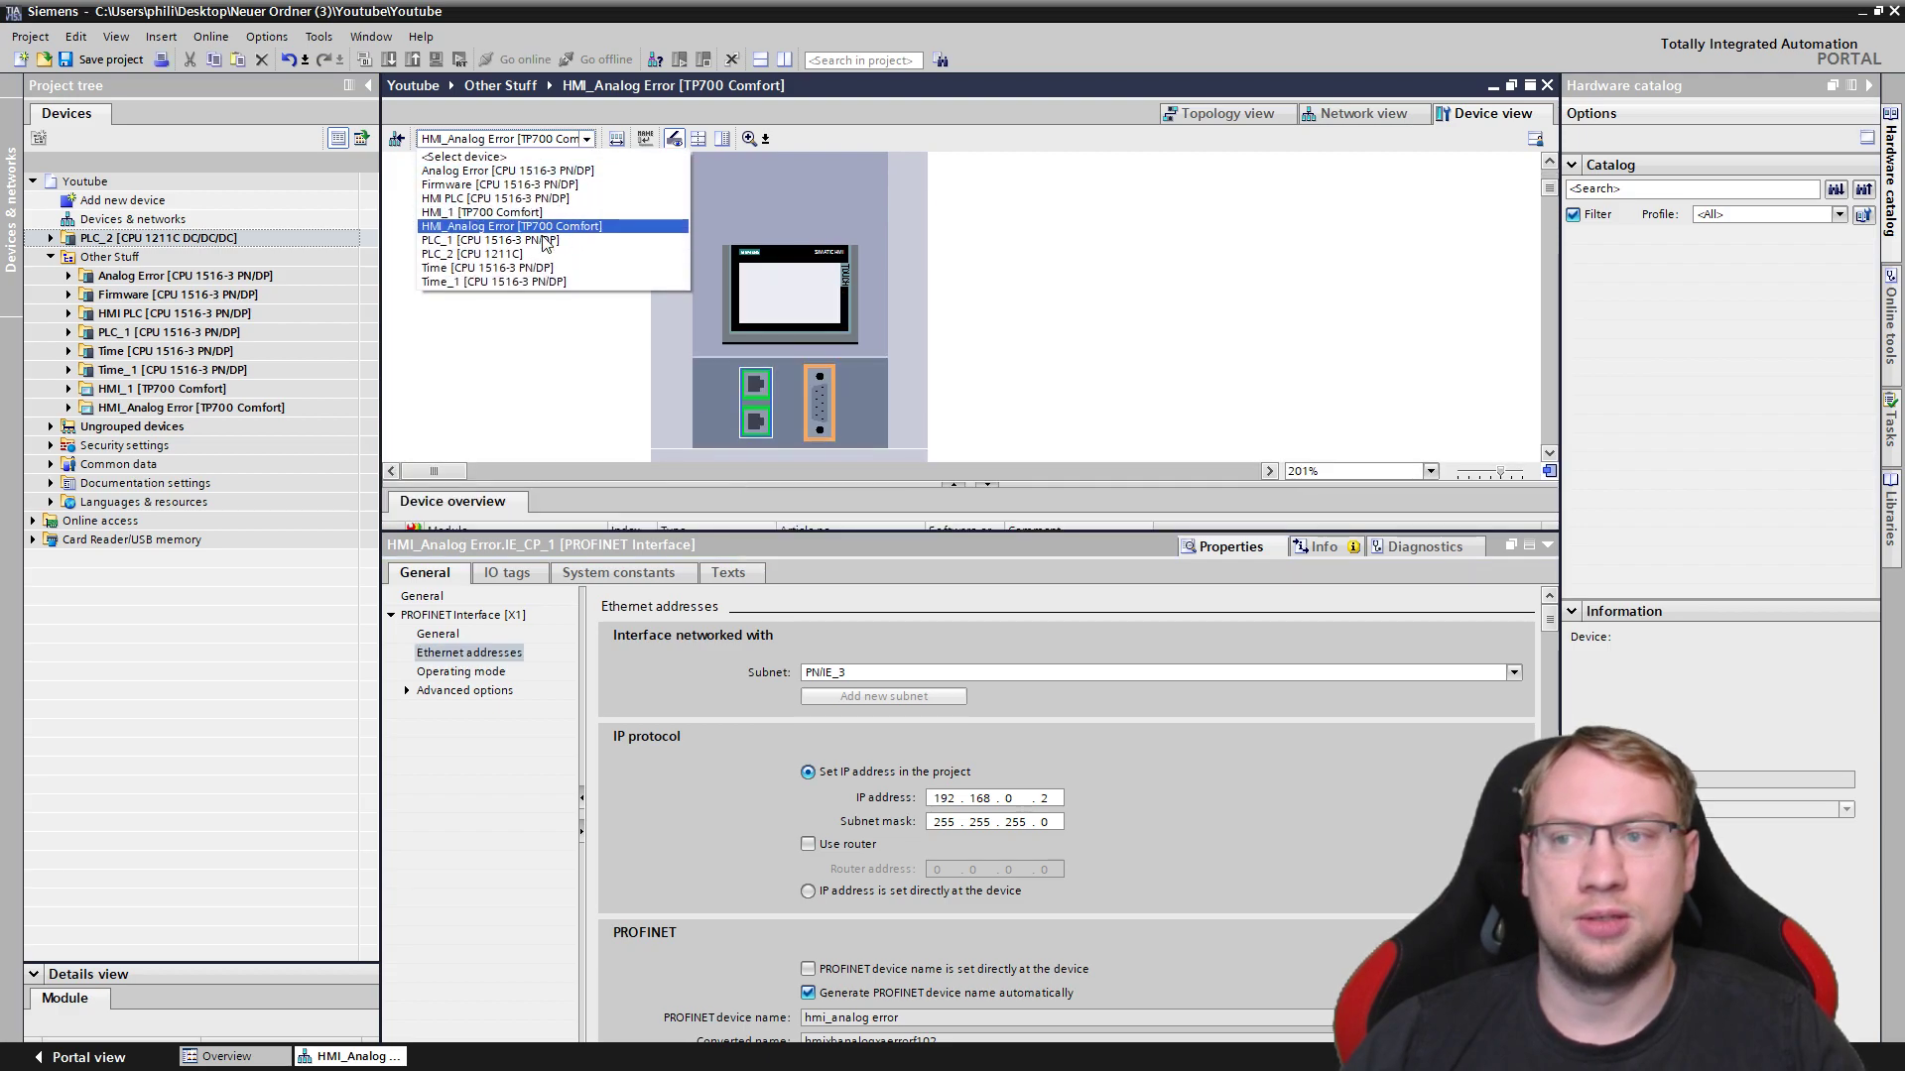
{"action": "left_click", "coordinate": [506, 268]}
{"action": "left_click", "coordinate": [586, 139]}
{"action": "left_click", "coordinate": [472, 254]}
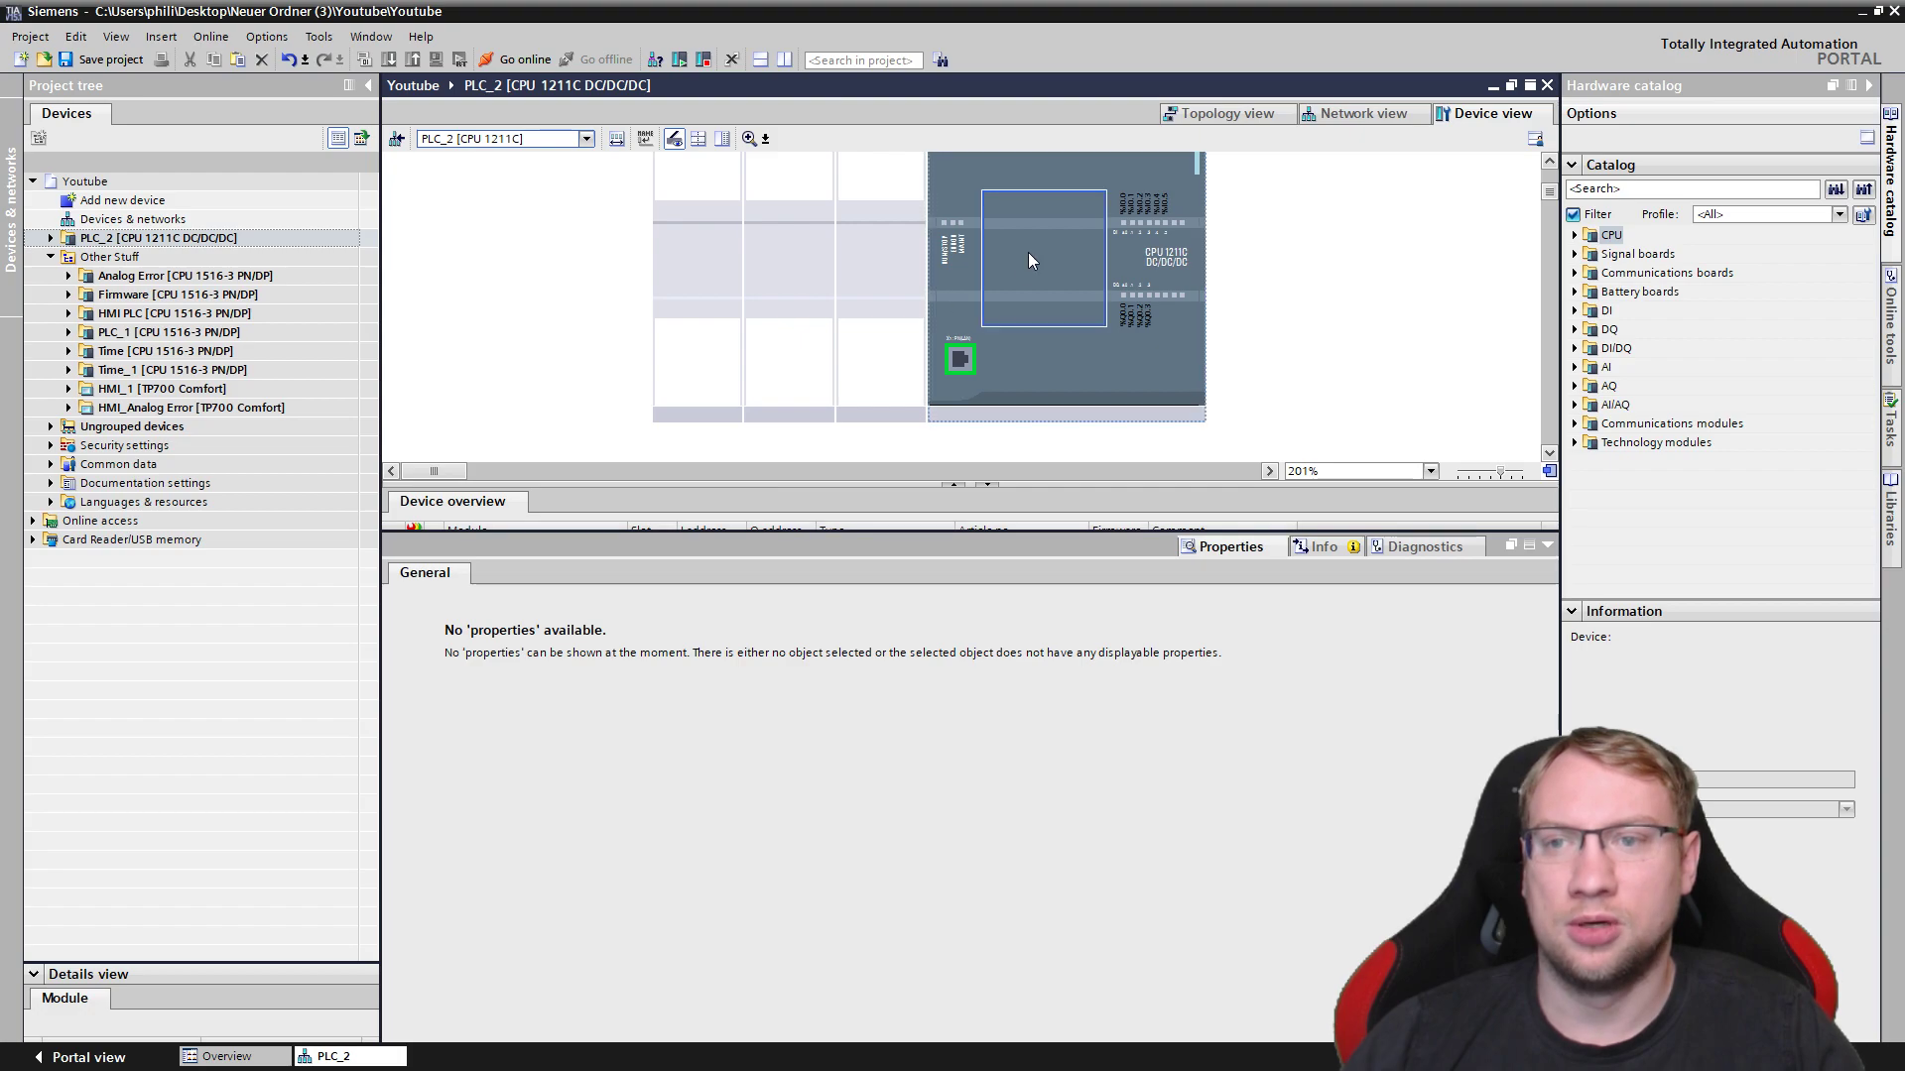
Show the properties of PLC_2's CPU, enlarge the graphical device area and clear the selection.
{"action": "left_click", "coordinate": [945, 302]}
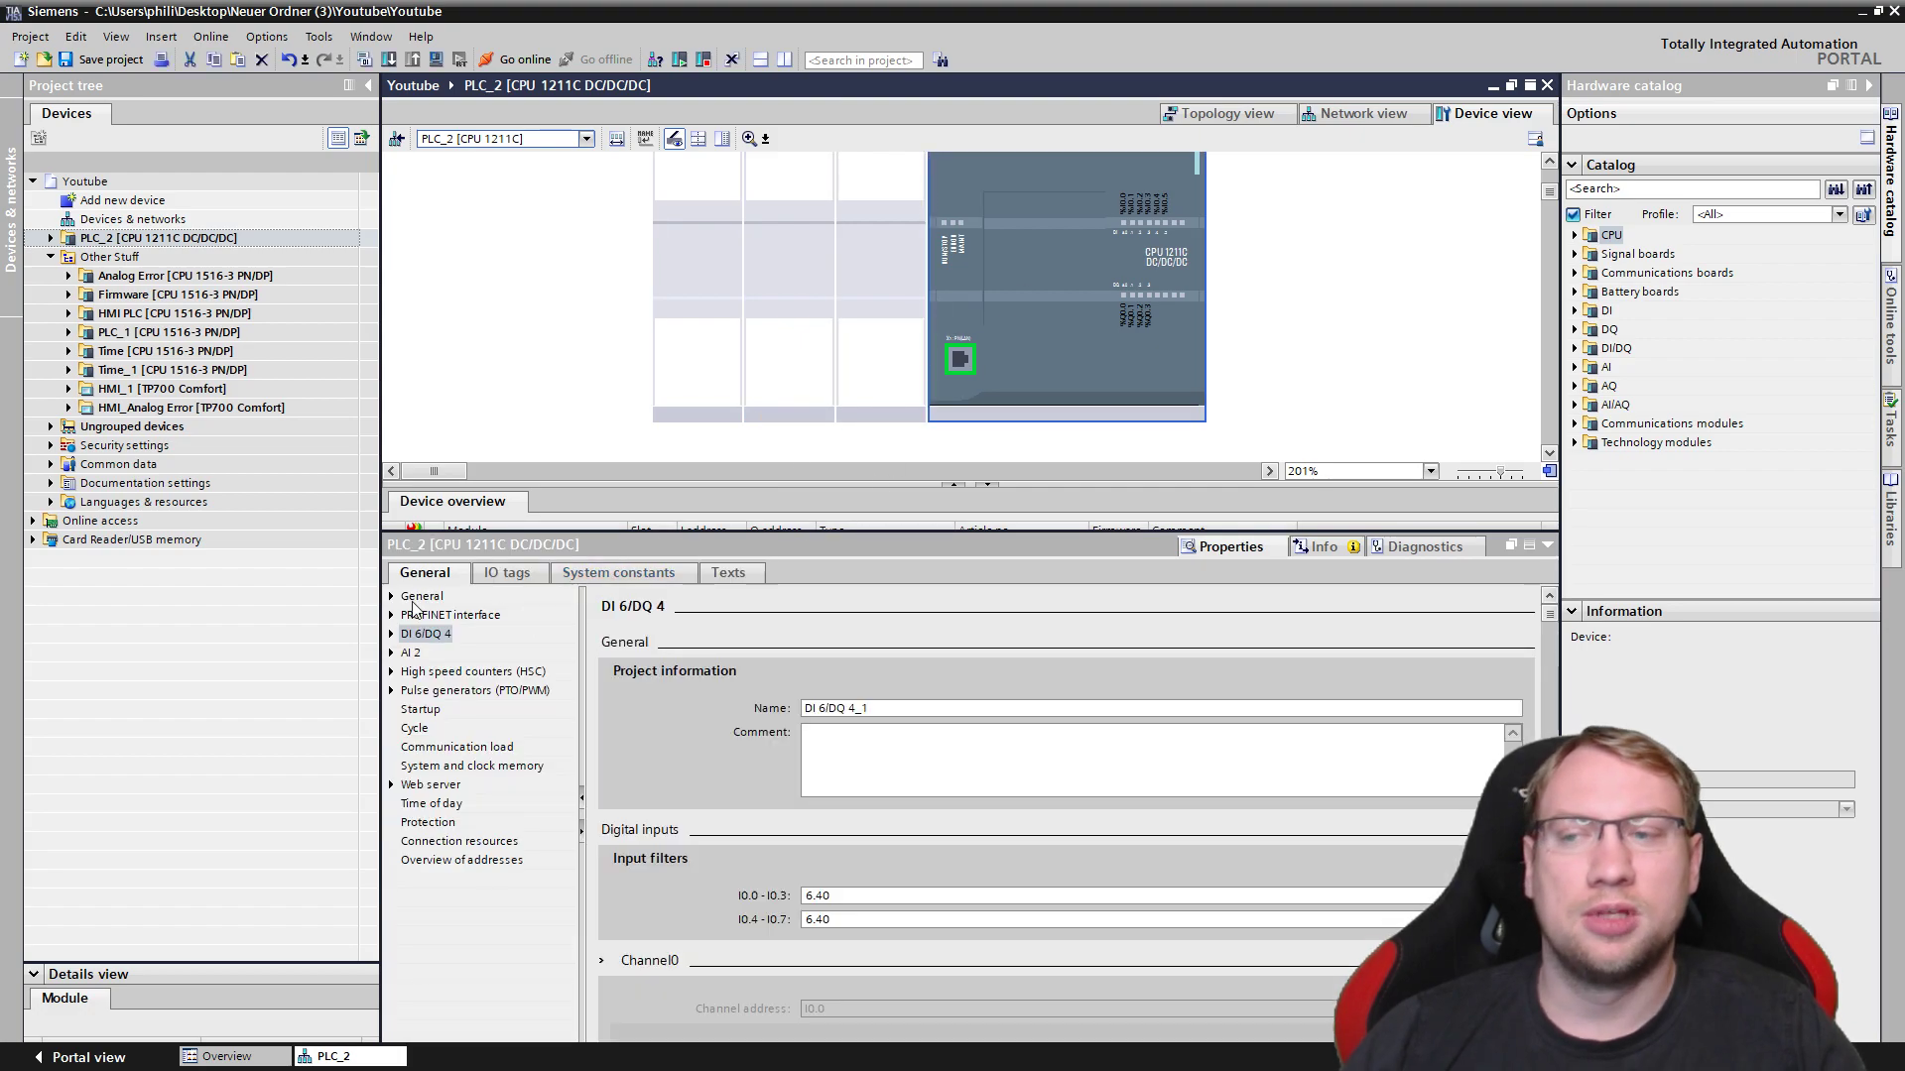
{"action": "left_click_drag", "start_coordinate": [927, 533], "coordinate": [911, 721]}
{"action": "left_click", "coordinate": [1295, 474]}
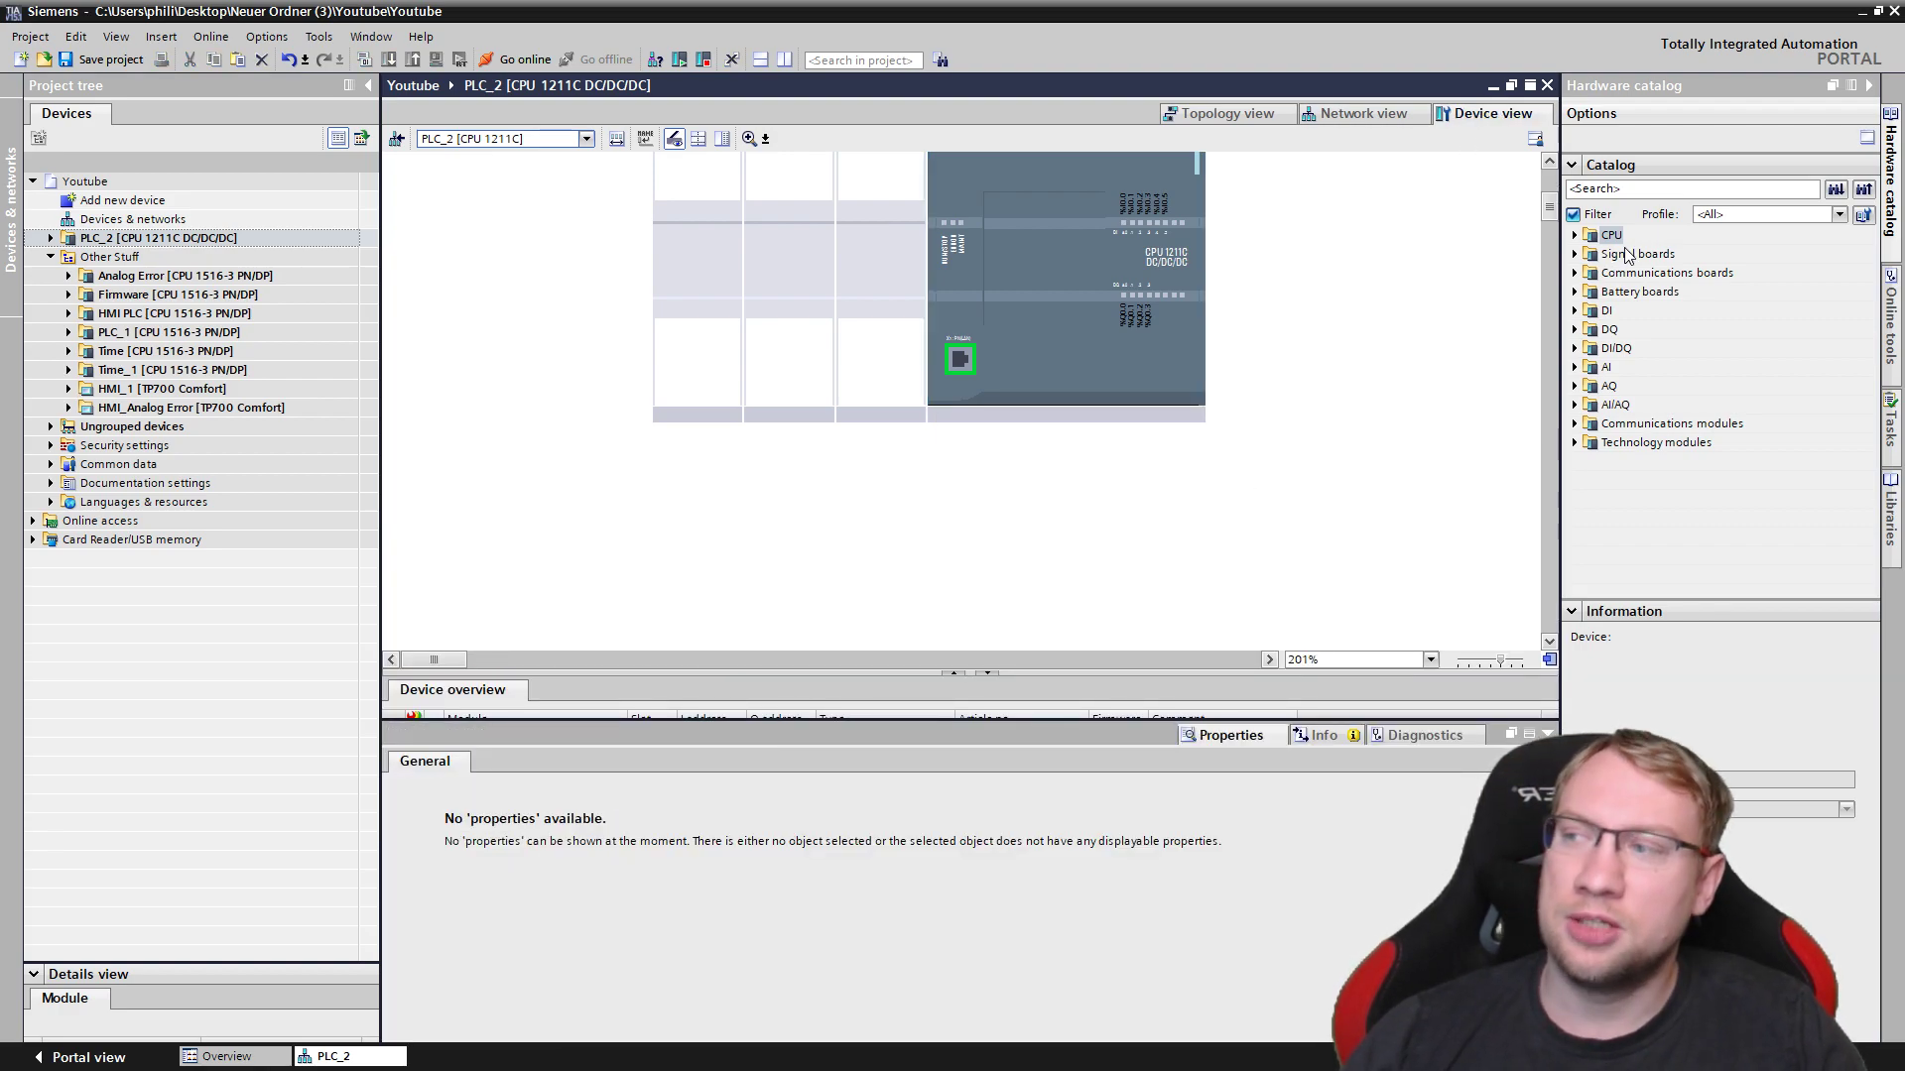
Look over the hardware catalog's AI/AQ category and PLC_2's rack slots.
{"action": "left_click", "coordinate": [1615, 405]}
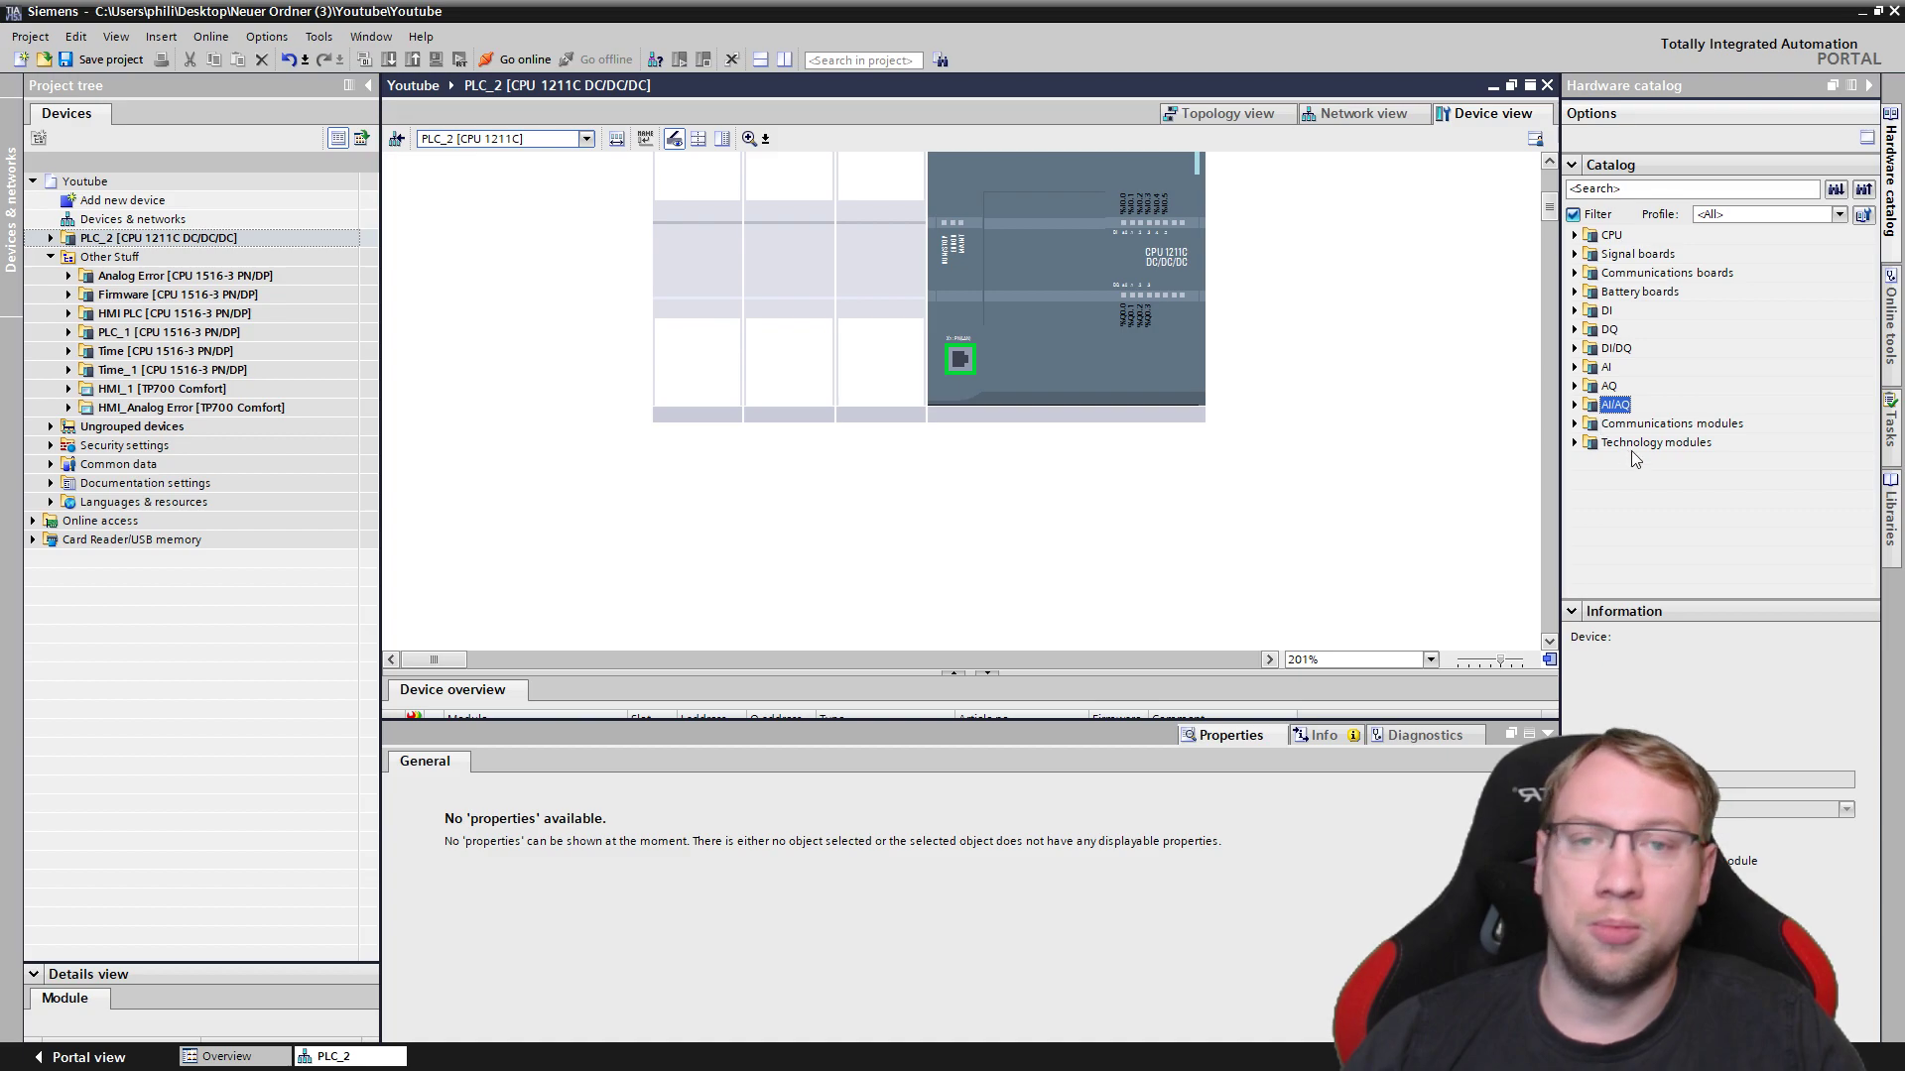
{"action": "left_click", "coordinate": [1297, 413]}
{"action": "scroll", "coordinate": [1190, 377], "scroll_direction": "up", "scroll_amount": 2}
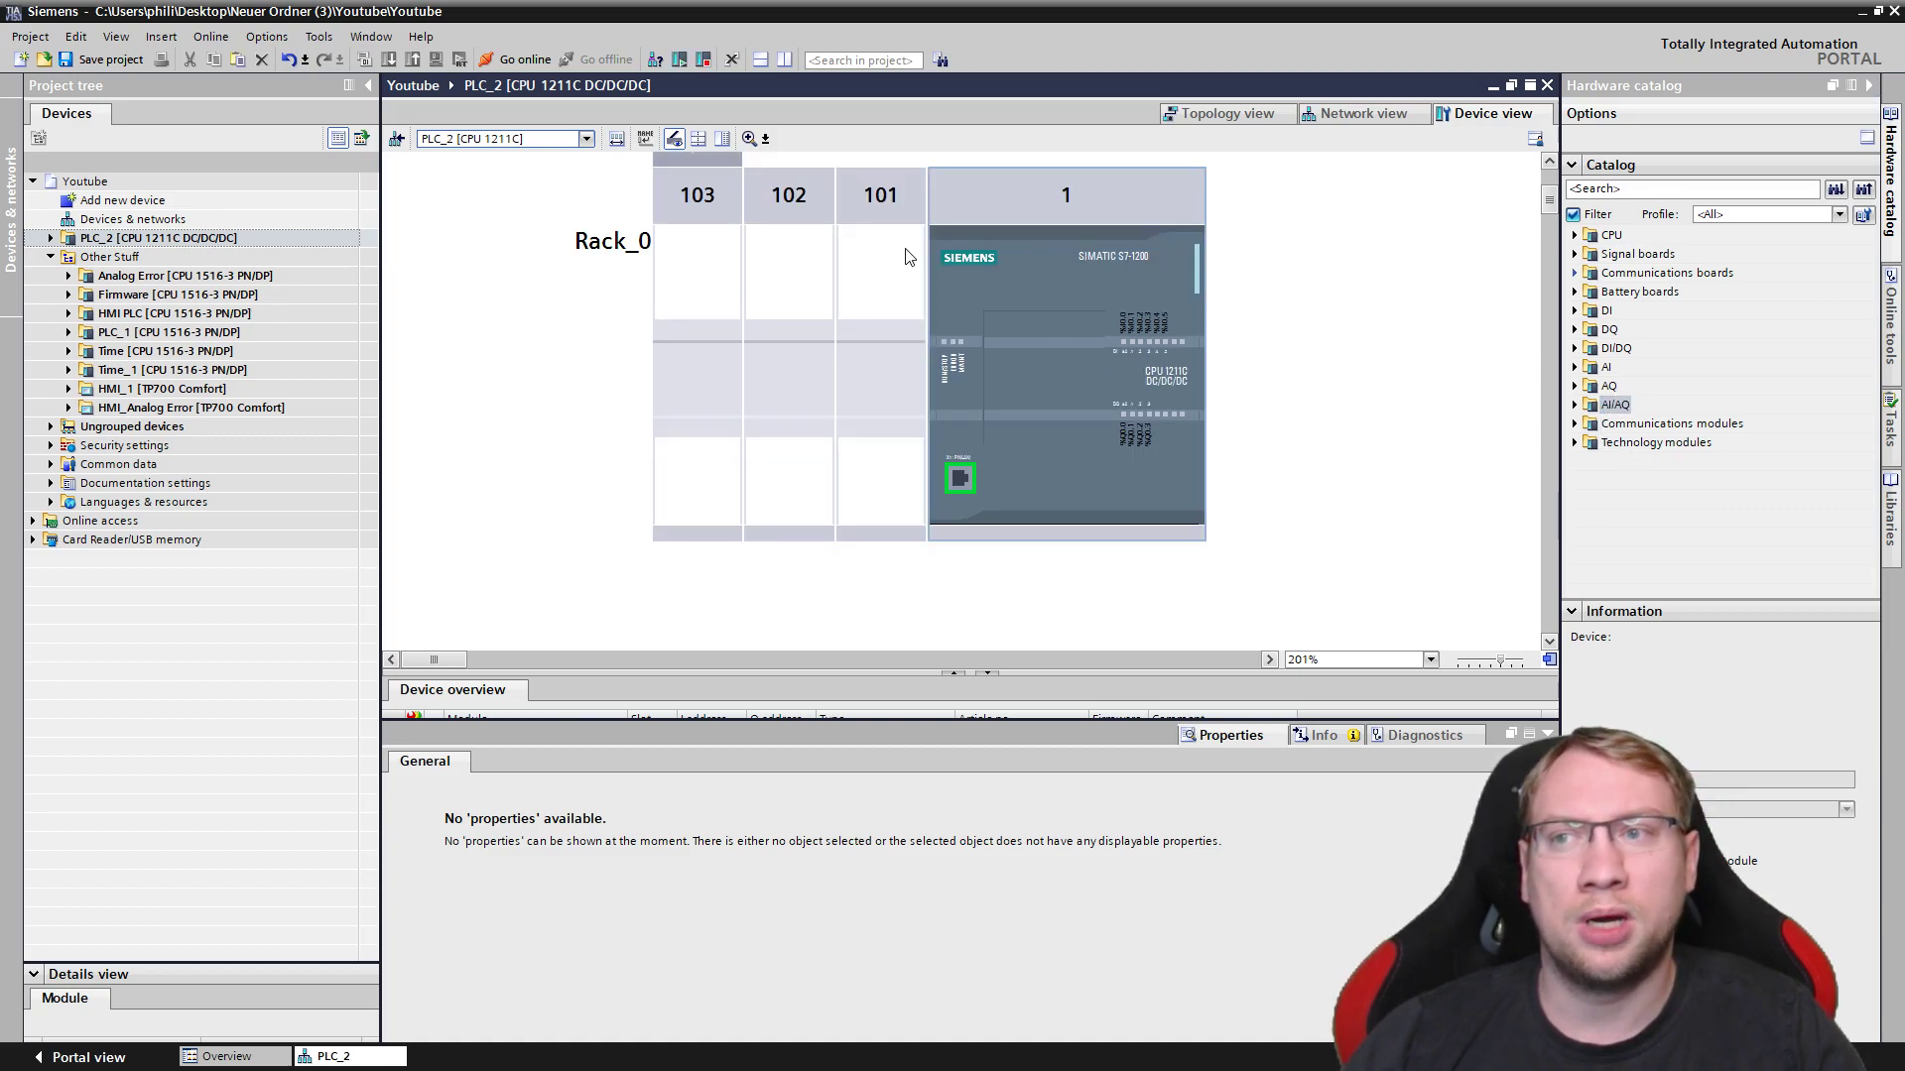
{"action": "scroll", "coordinate": [1032, 381], "scroll_direction": "up", "scroll_amount": 2}
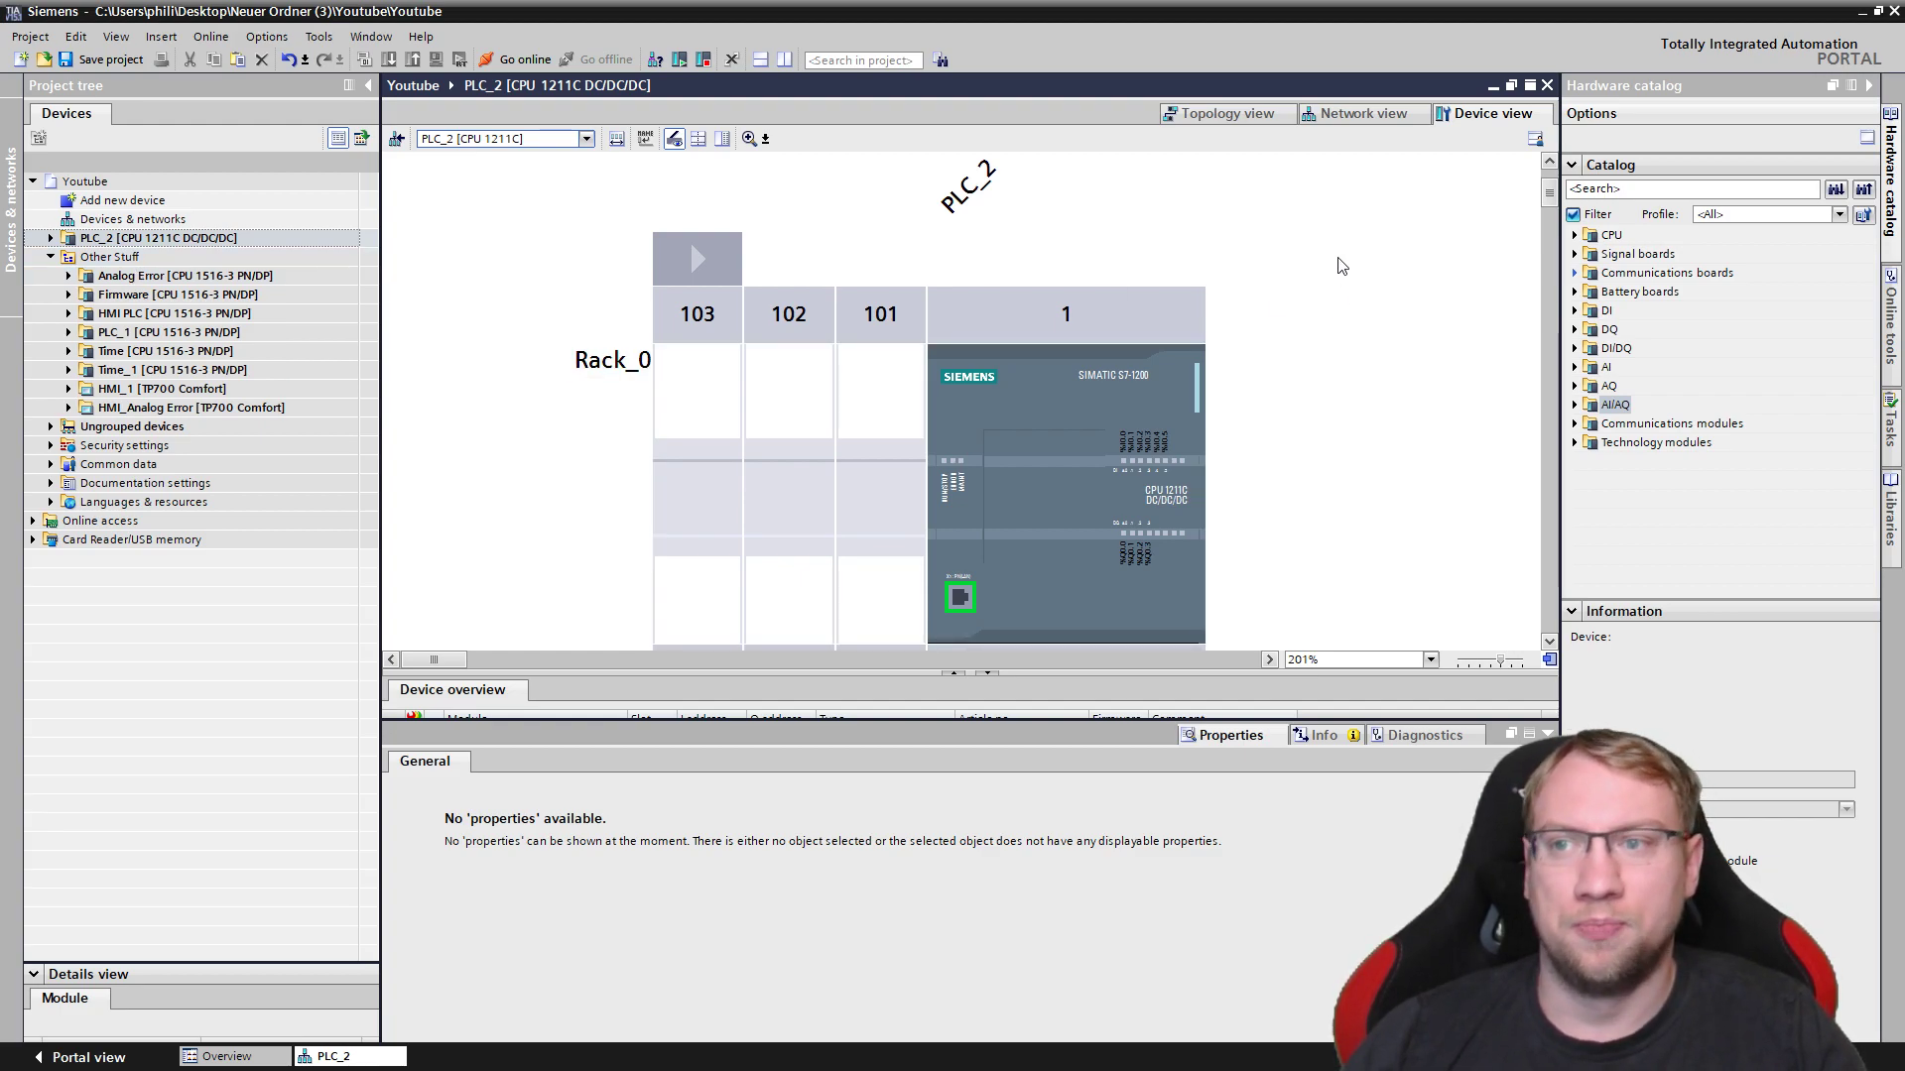
{"action": "scroll", "coordinate": [1240, 243], "scroll_direction": "down", "scroll_amount": 2}
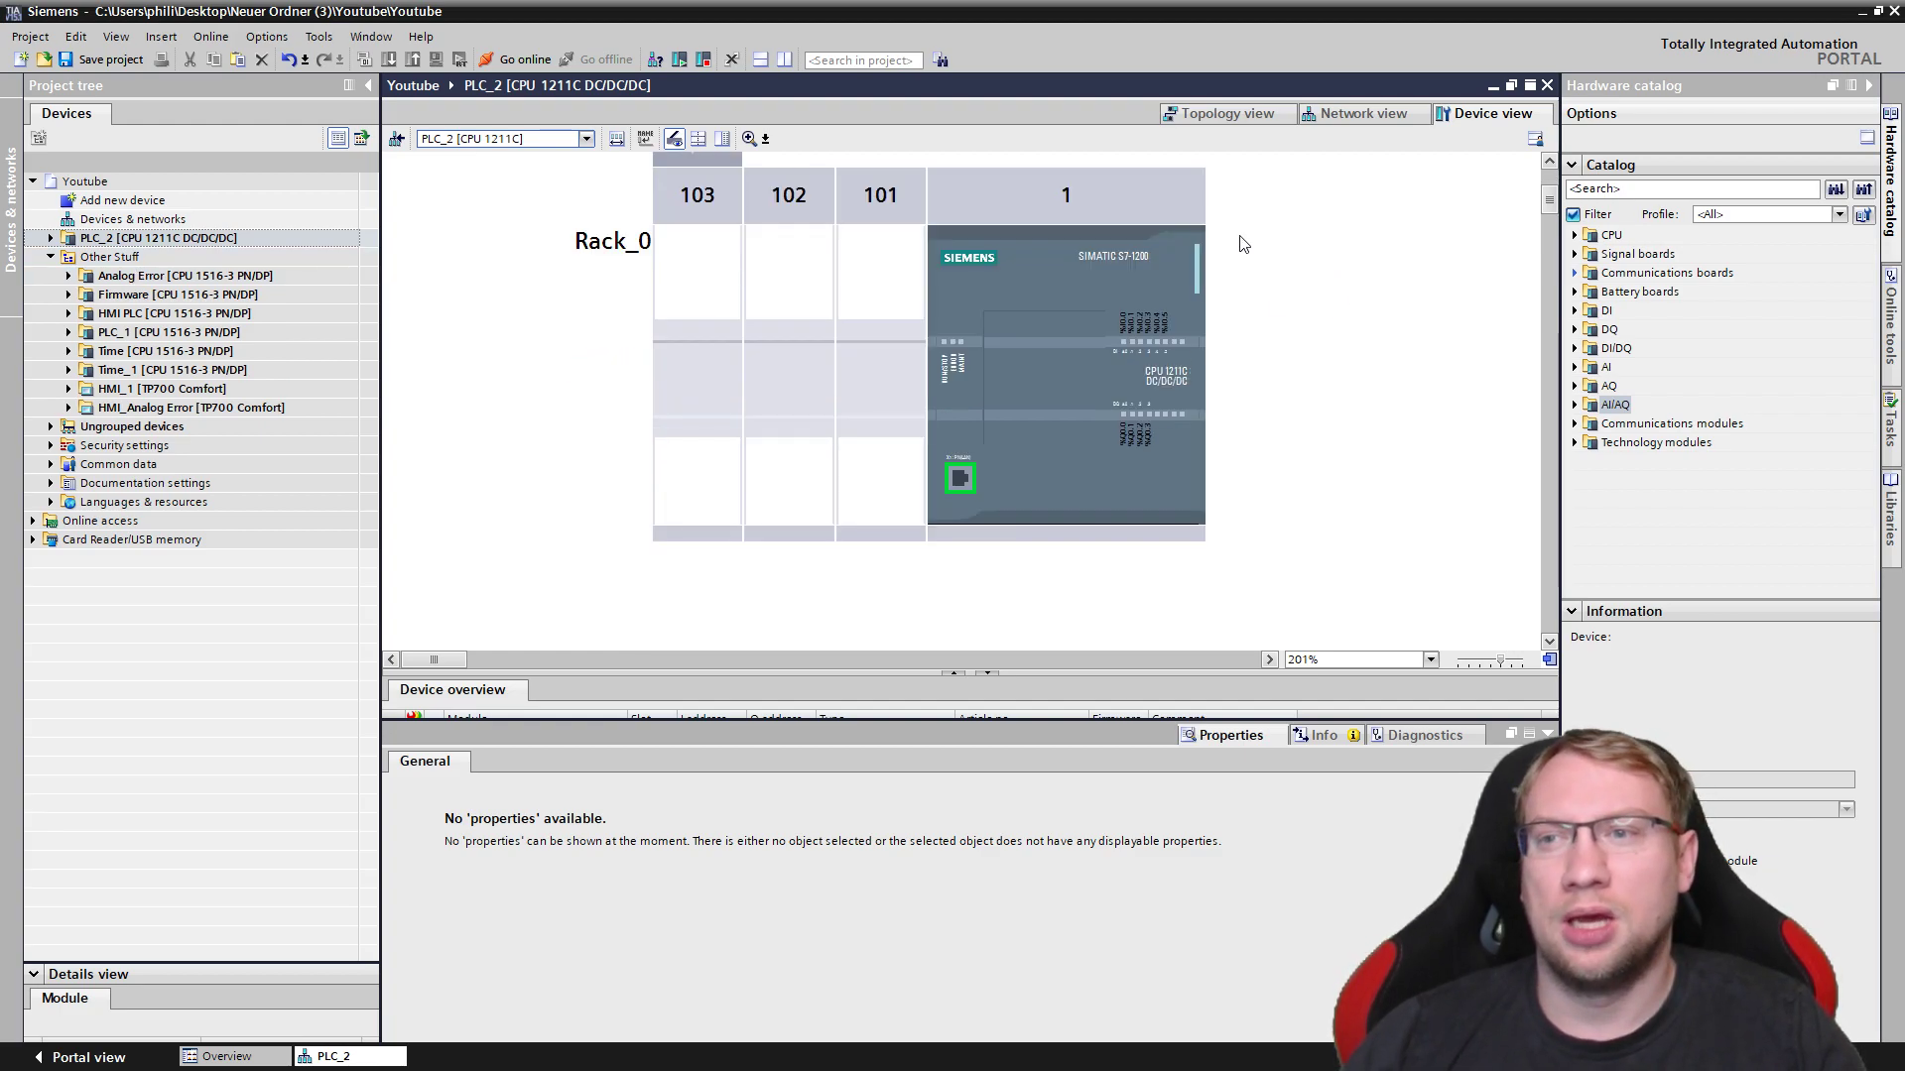
Show the unplugged modules area for PLC_2 and store DI 8x24VDC modules 6ES7 221-1BF30-0XB0 and 6ES7 221-1BF32-0XB0 in it.
{"action": "left_click", "coordinate": [616, 139]}
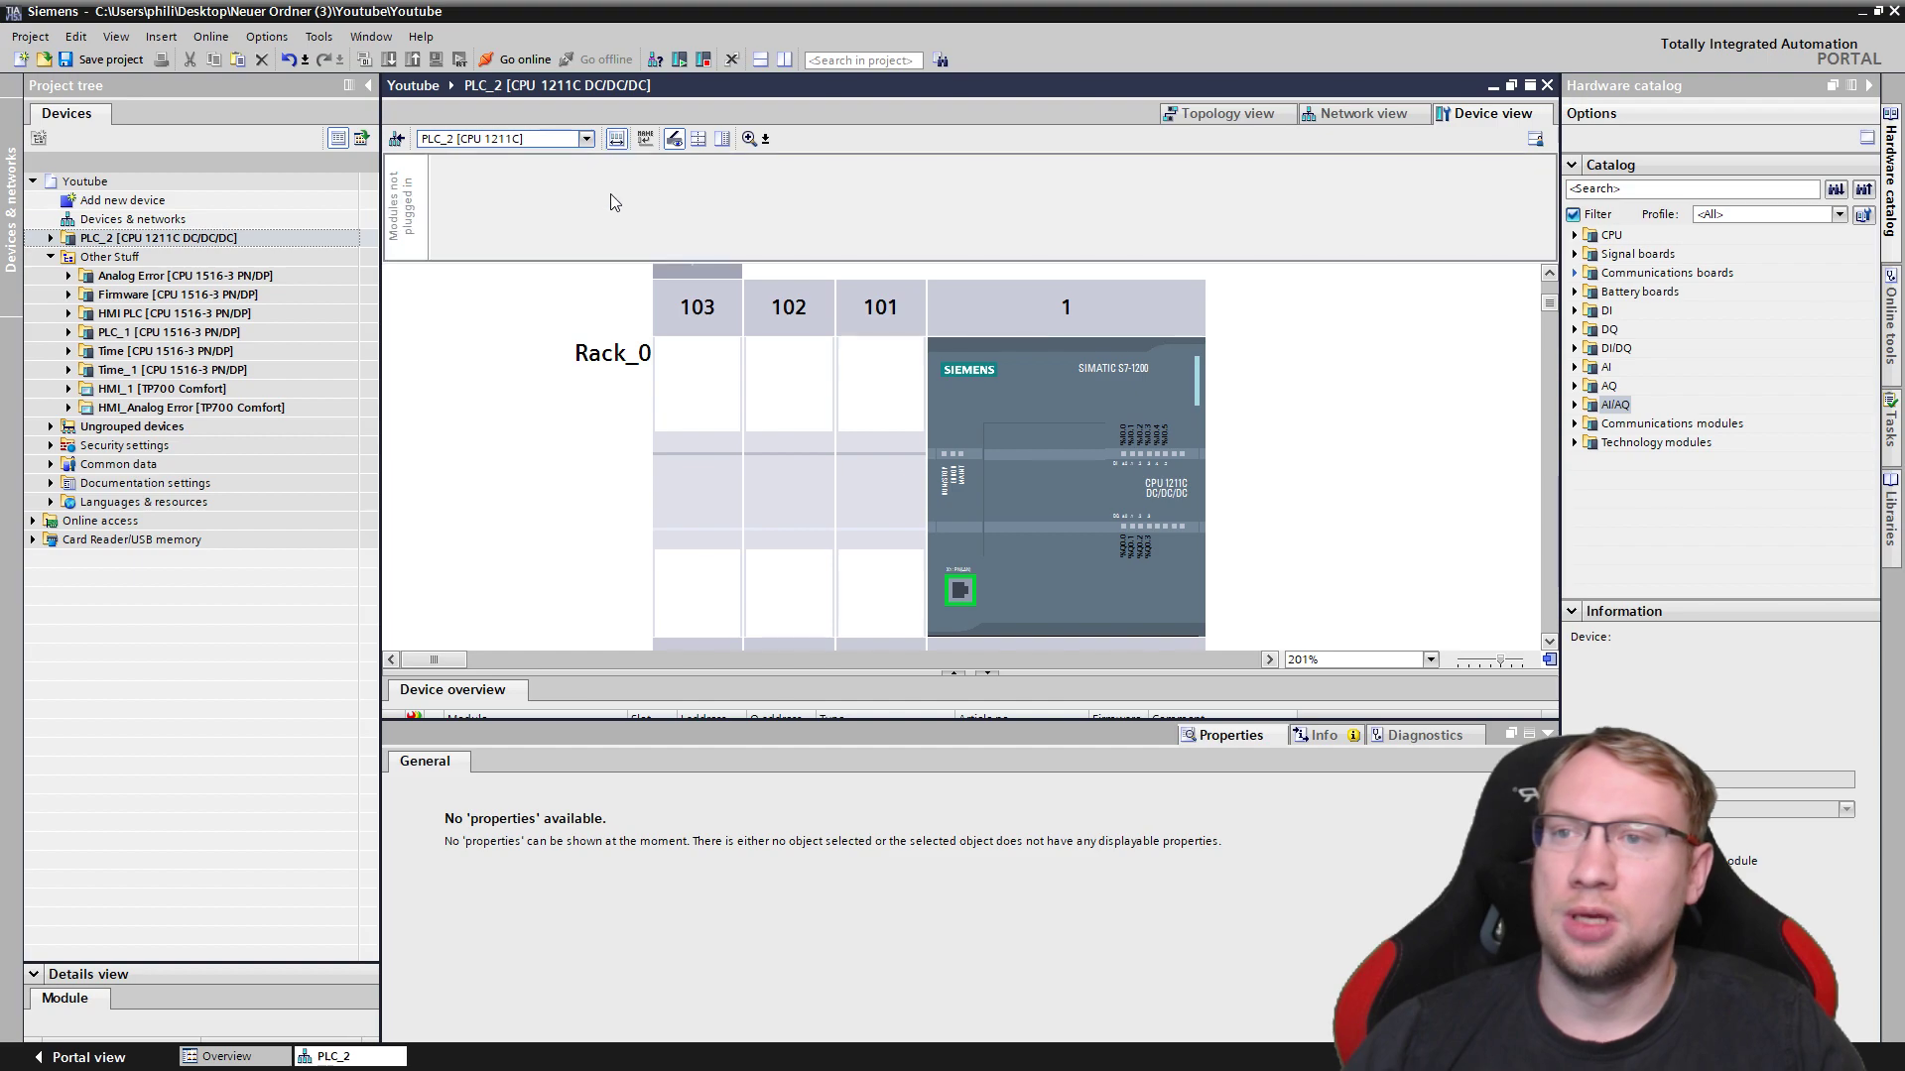
{"action": "left_click", "coordinate": [1575, 311]}
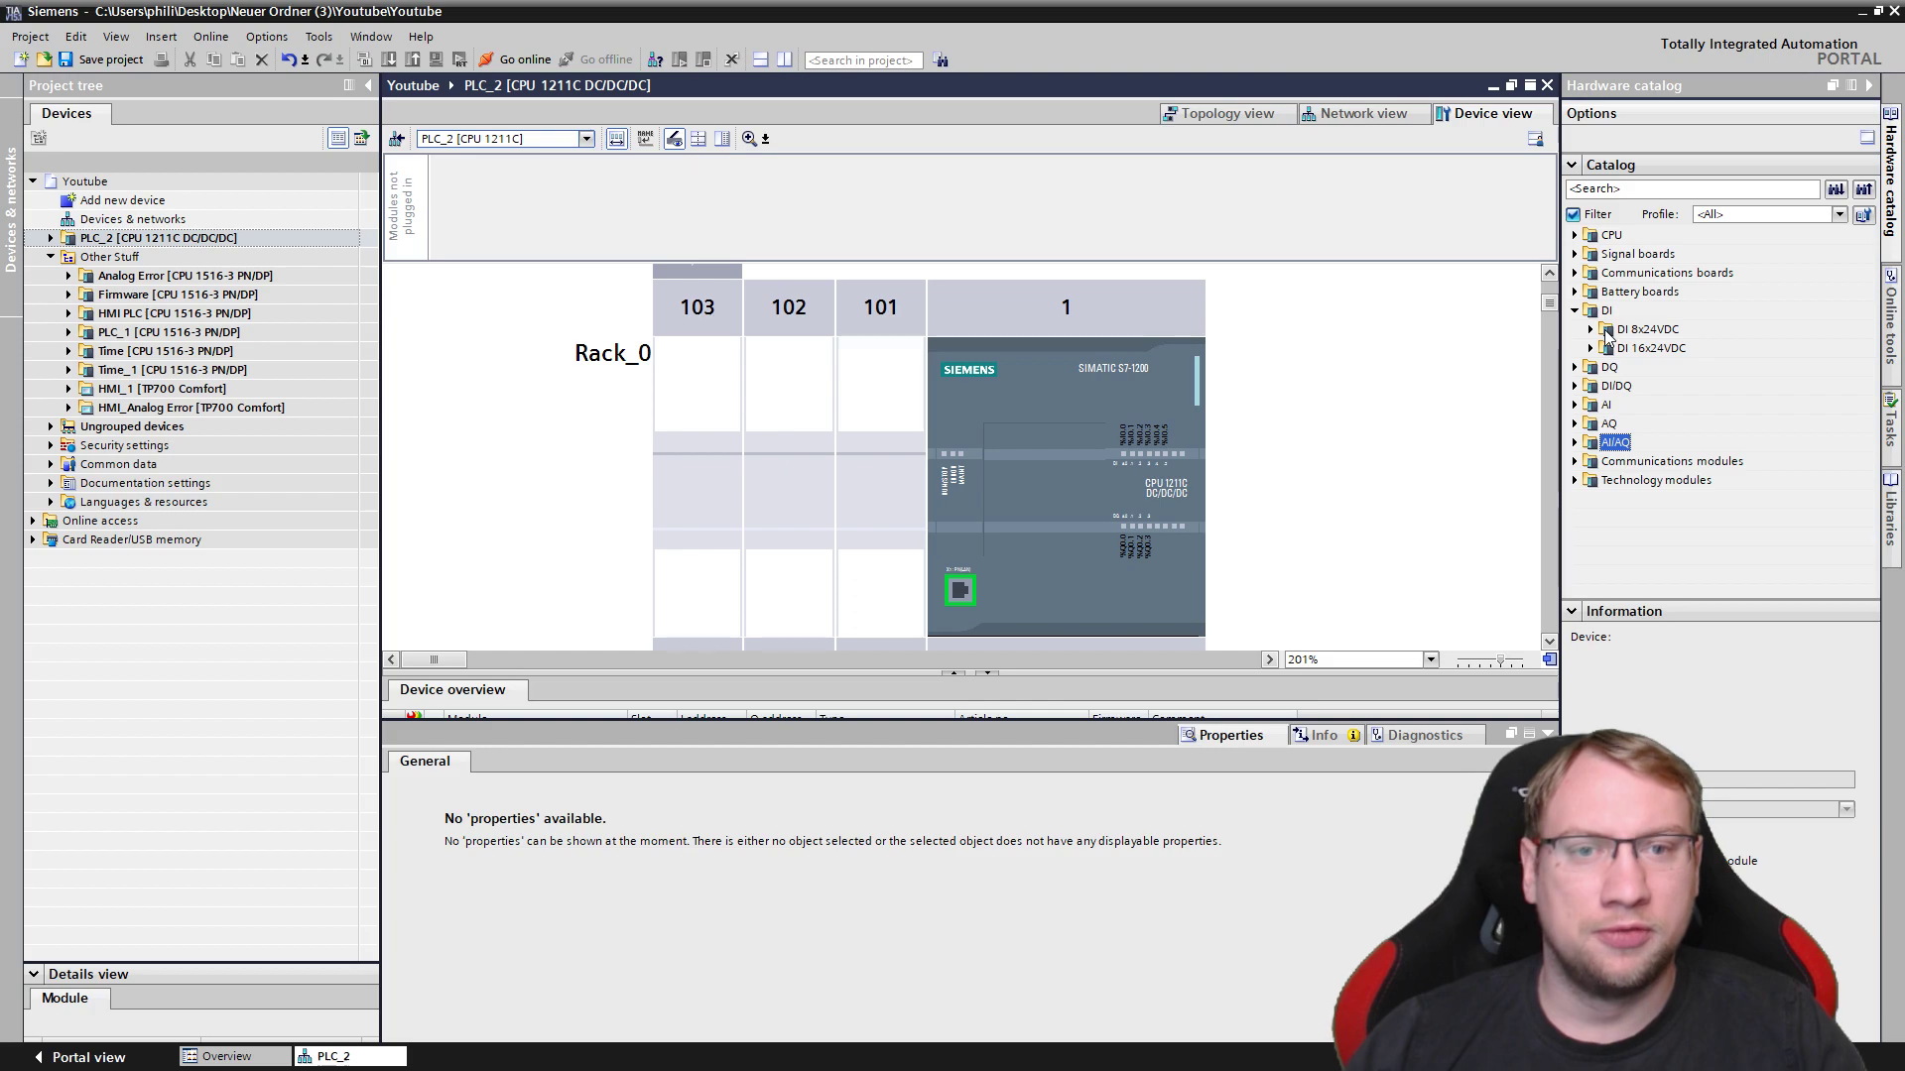
{"action": "left_click", "coordinate": [1590, 329]}
{"action": "left_click", "coordinate": [1643, 349]}
{"action": "left_click_drag", "start_coordinate": [1643, 357], "coordinate": [575, 242]}
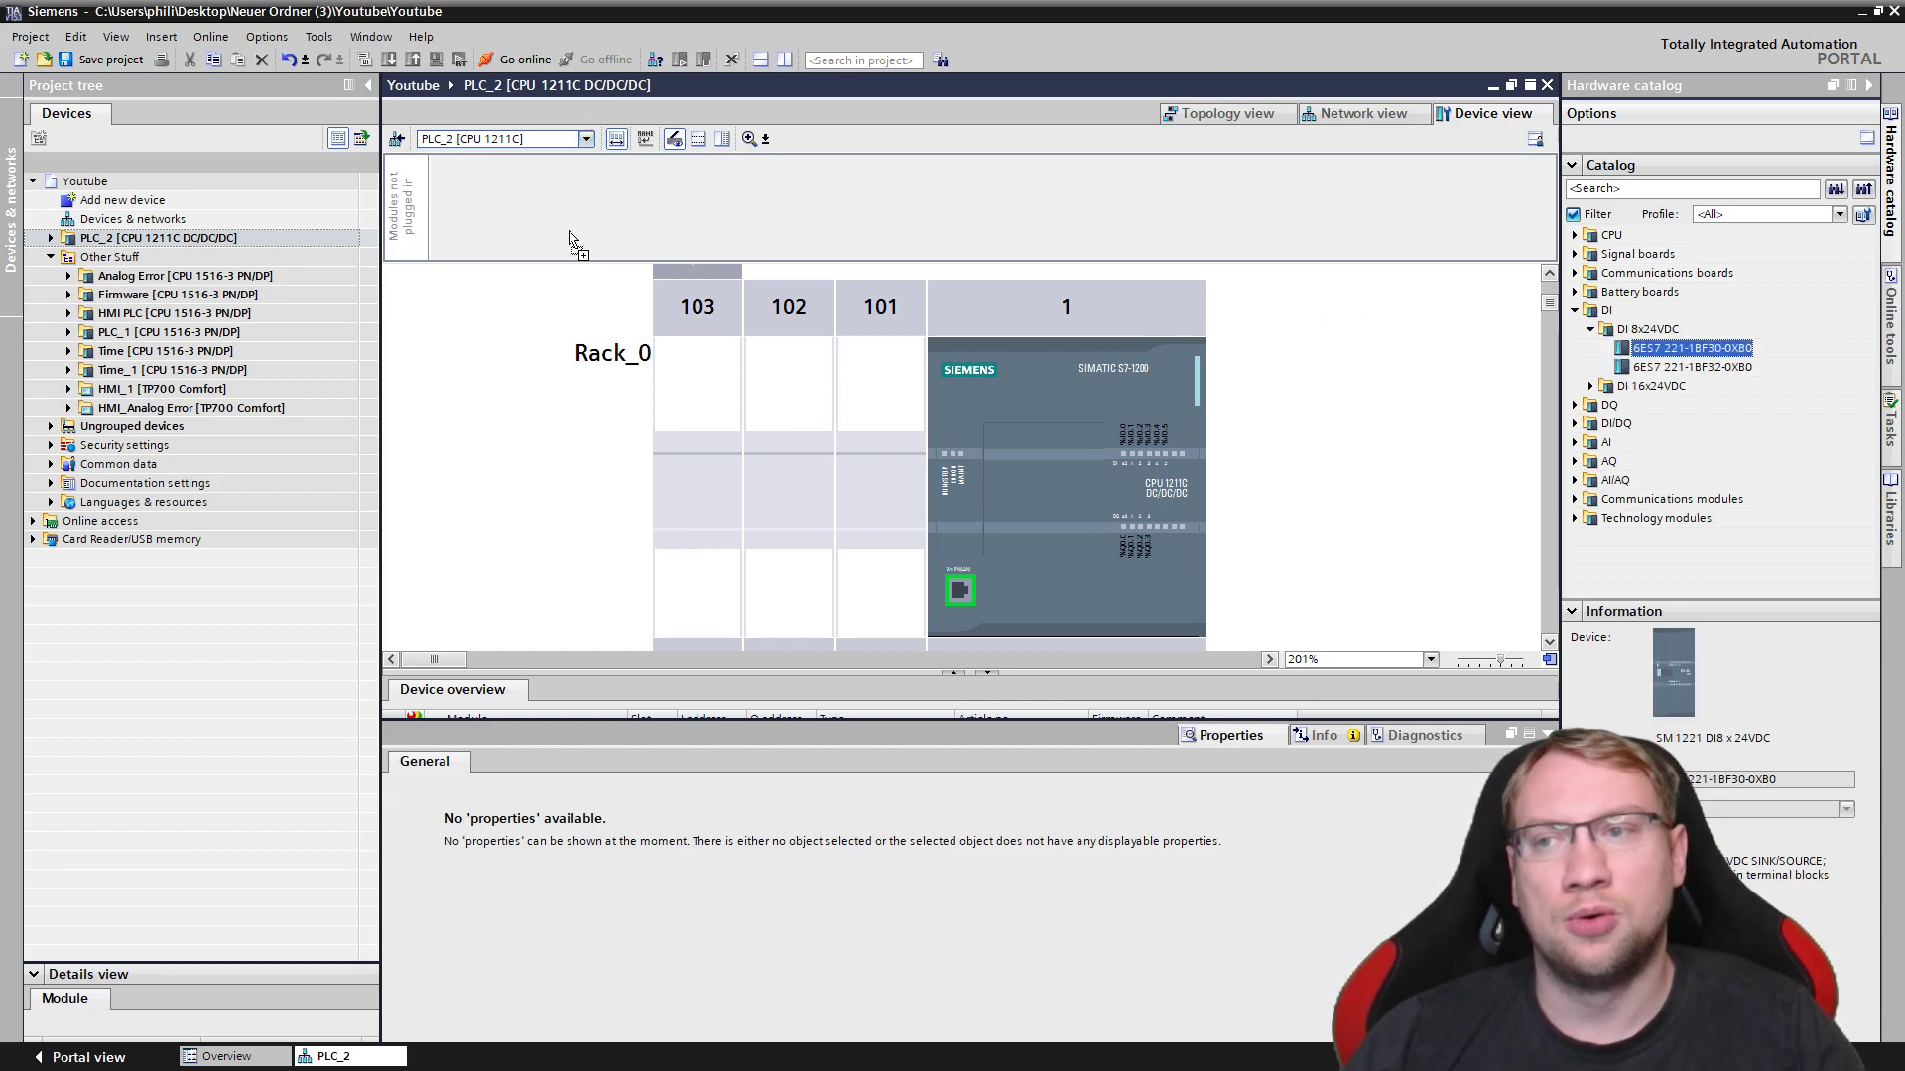
{"action": "left_click", "coordinate": [488, 381]}
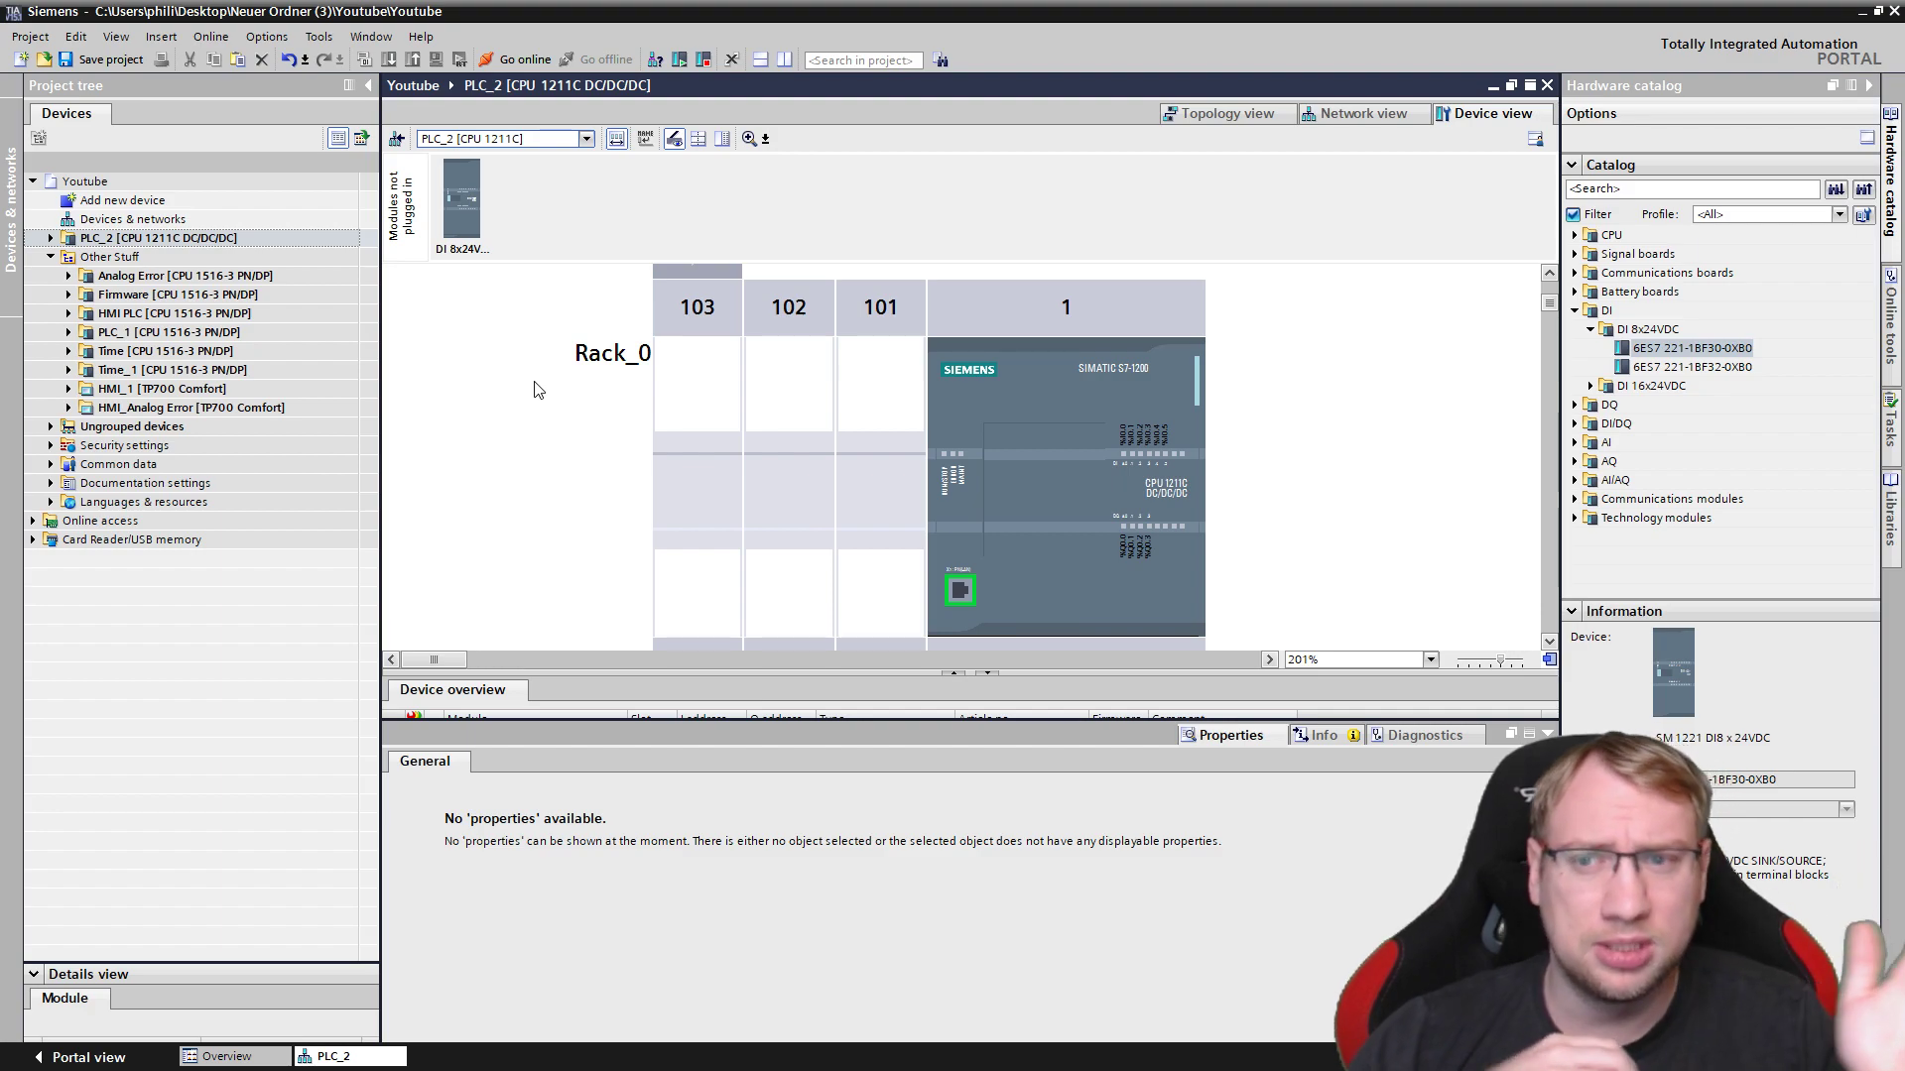
{"action": "left_click", "coordinate": [1323, 292]}
{"action": "left_click_drag", "start_coordinate": [1692, 367], "coordinate": [526, 208]}
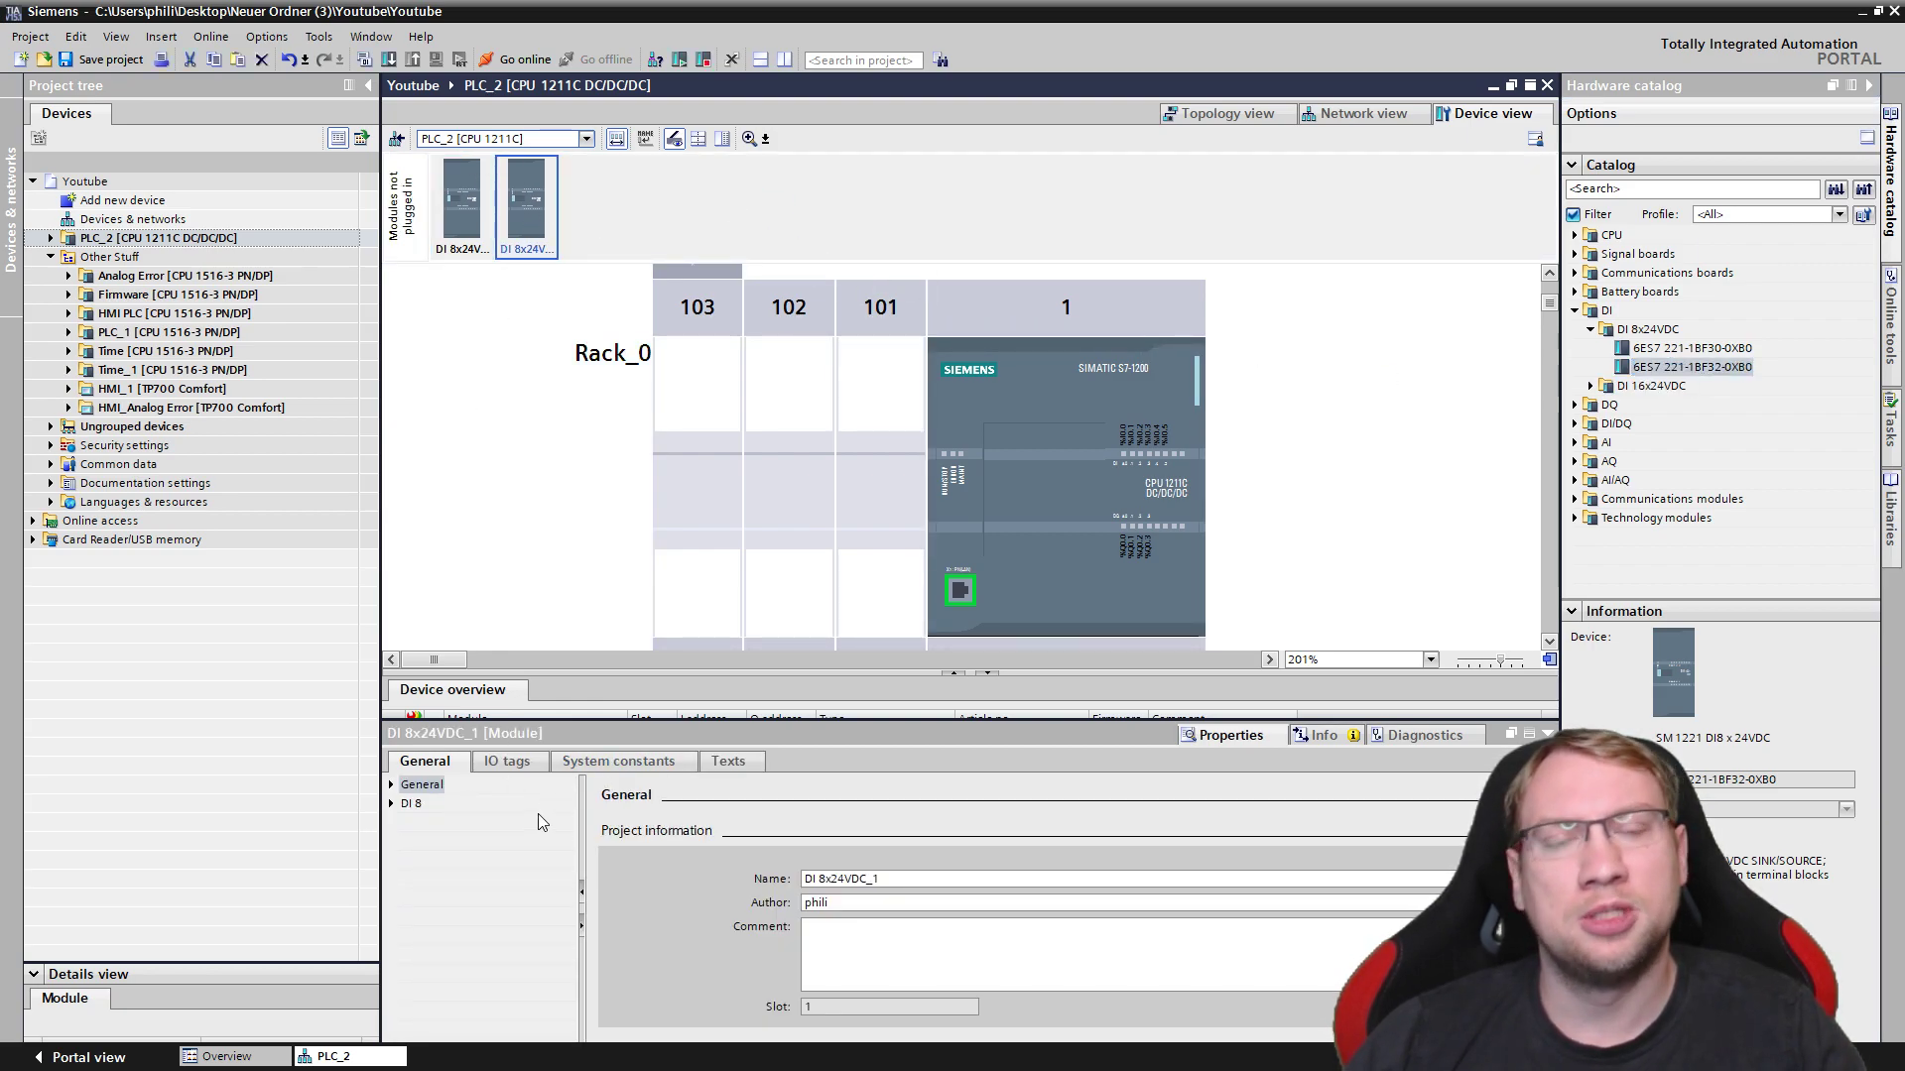
Delete both DI 8x24VDC modules from PLC_2's unplugged modules area.
{"action": "left_click_drag", "start_coordinate": [852, 364], "coordinate": [509, 213]}
{"action": "key", "text": "Delete"}
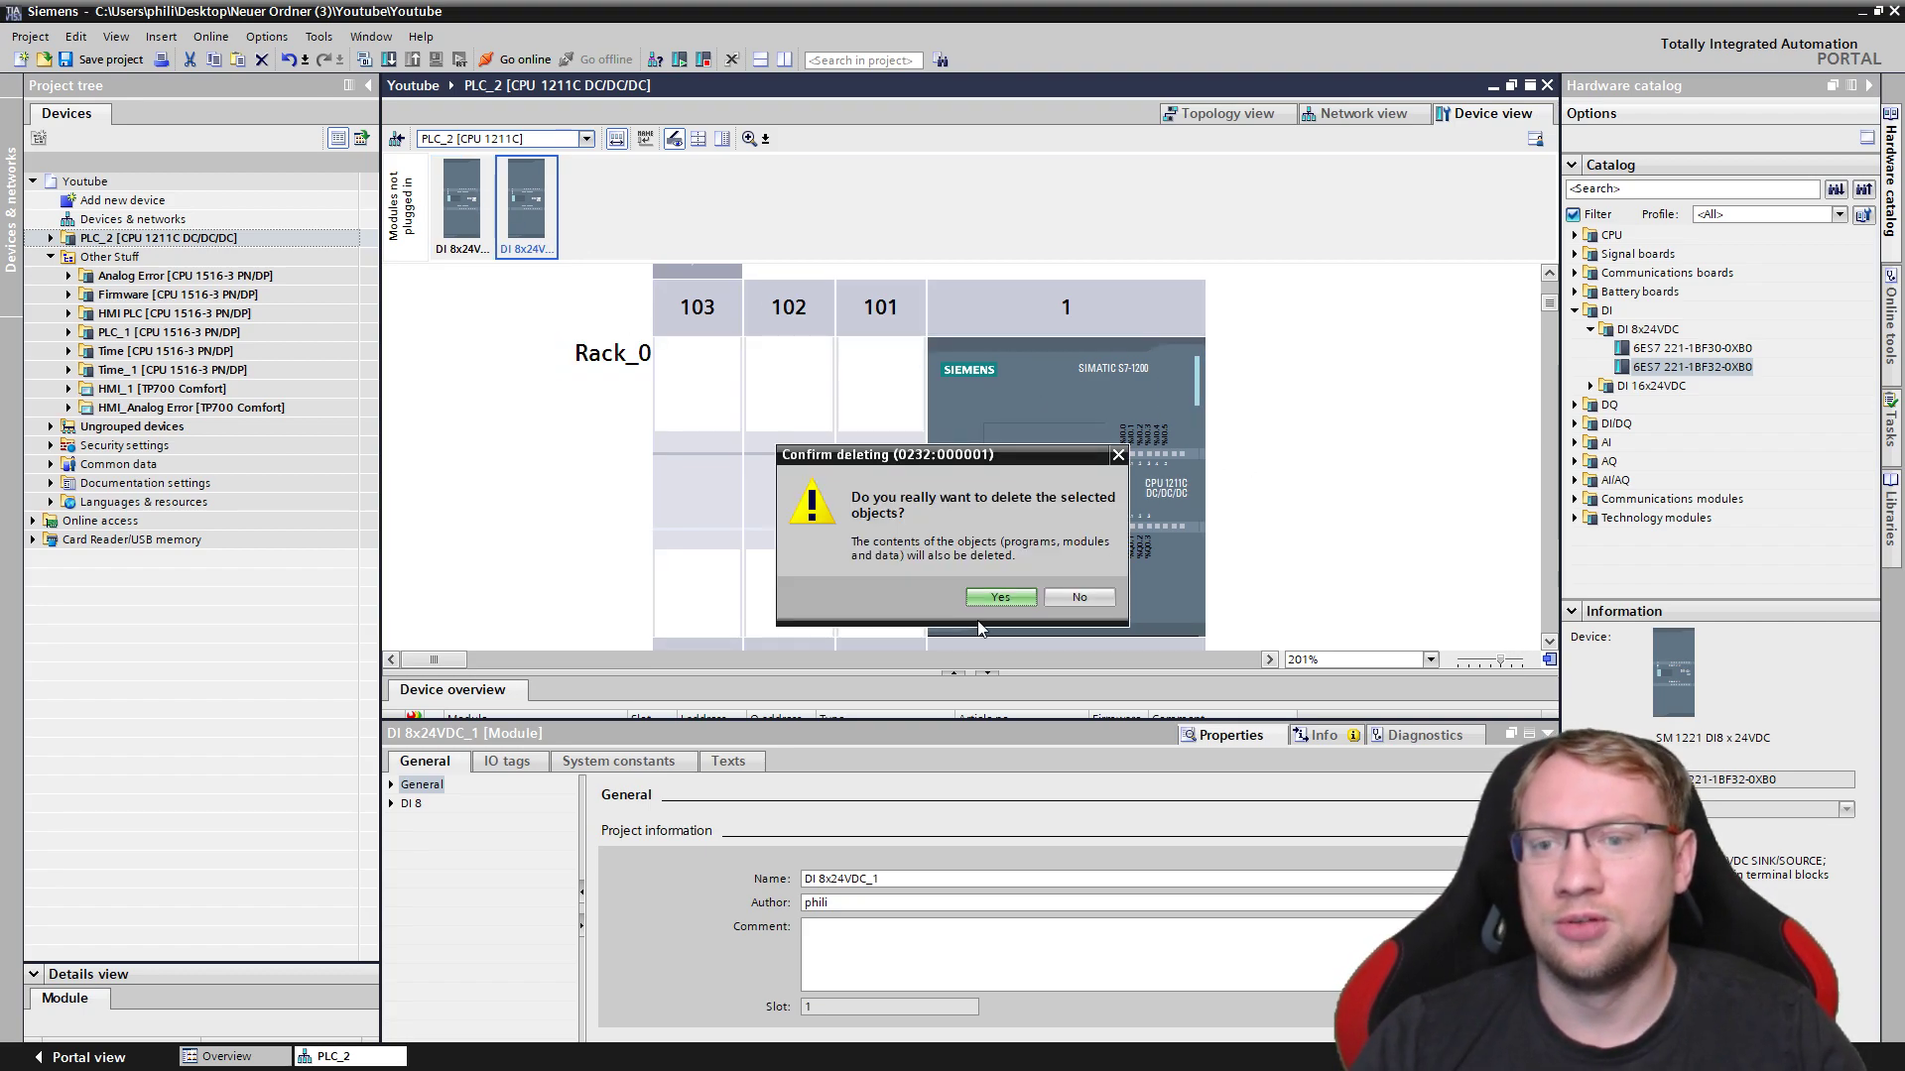
{"action": "left_click", "coordinate": [1001, 598]}
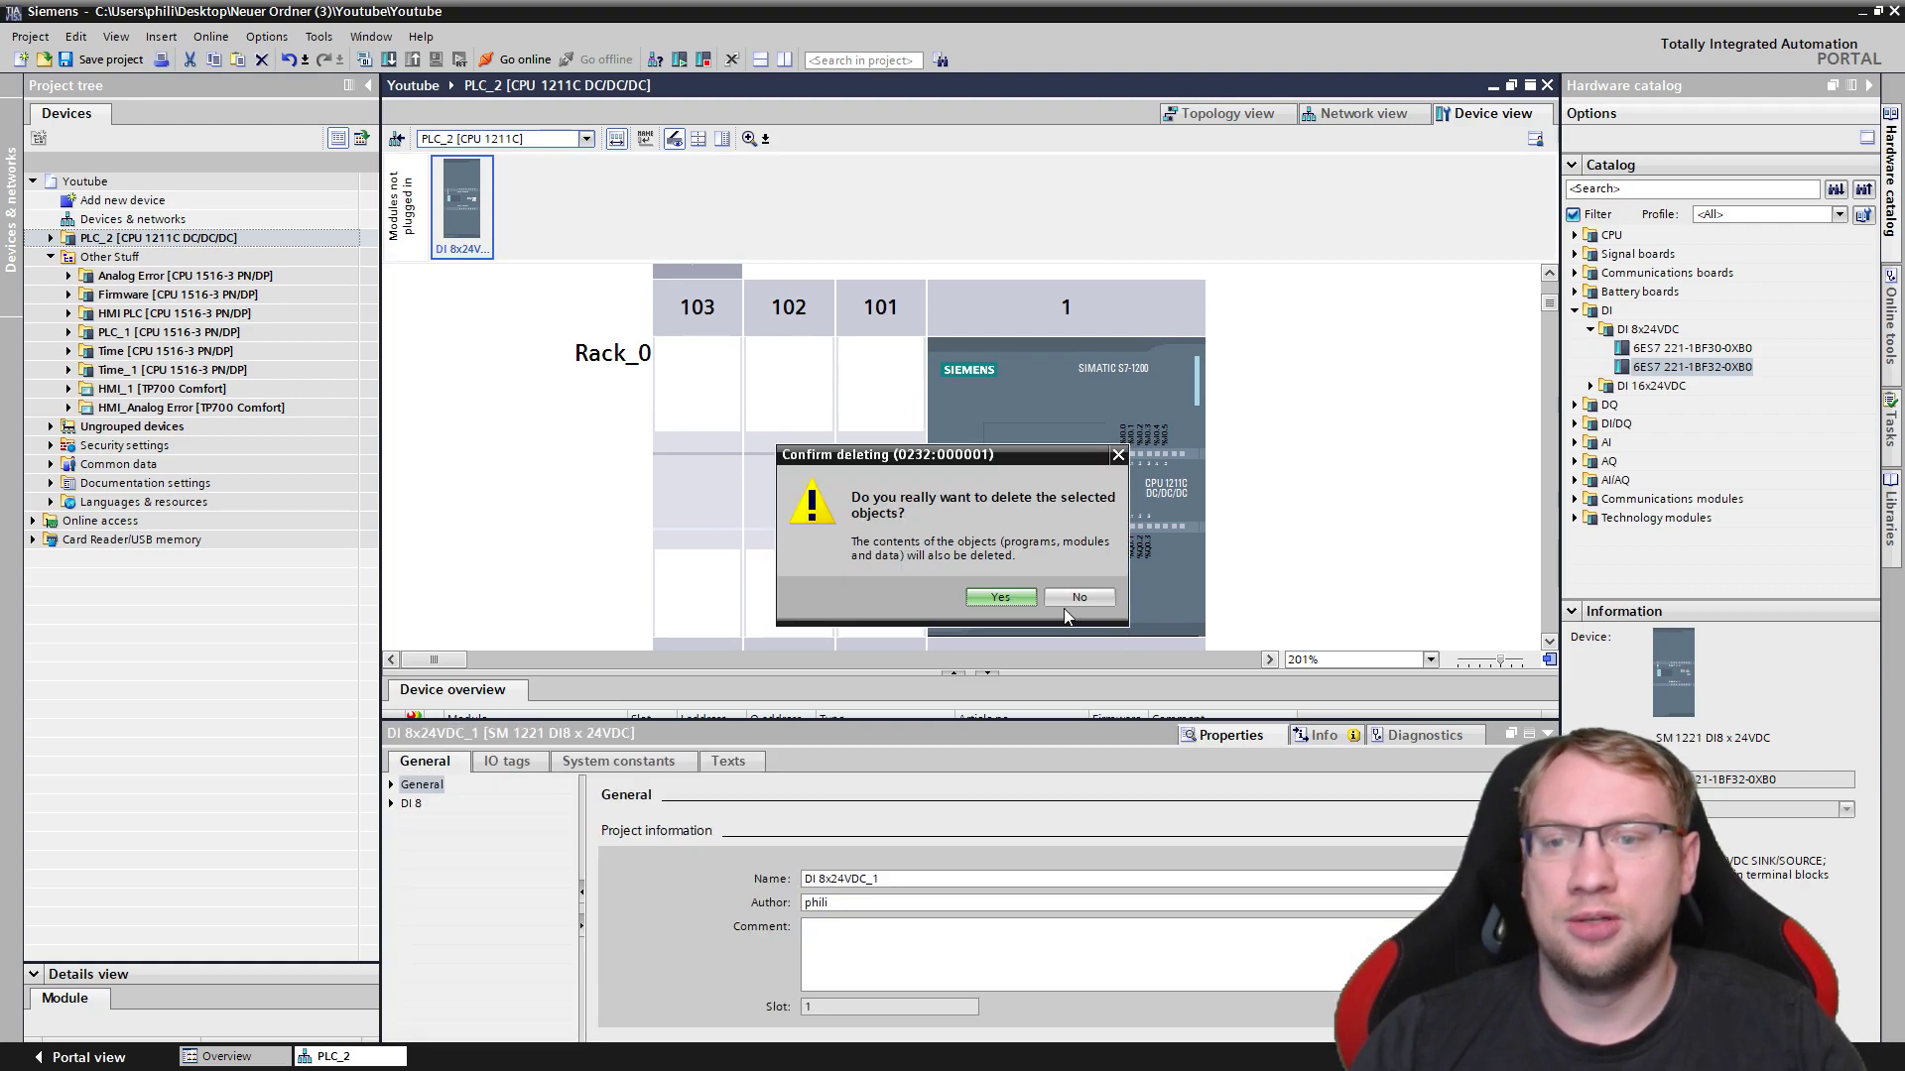
{"action": "left_click", "coordinate": [1001, 604]}
Switch the device view to the Firmware PLC and show its unplugged modules area.
{"action": "left_click", "coordinate": [487, 140]}
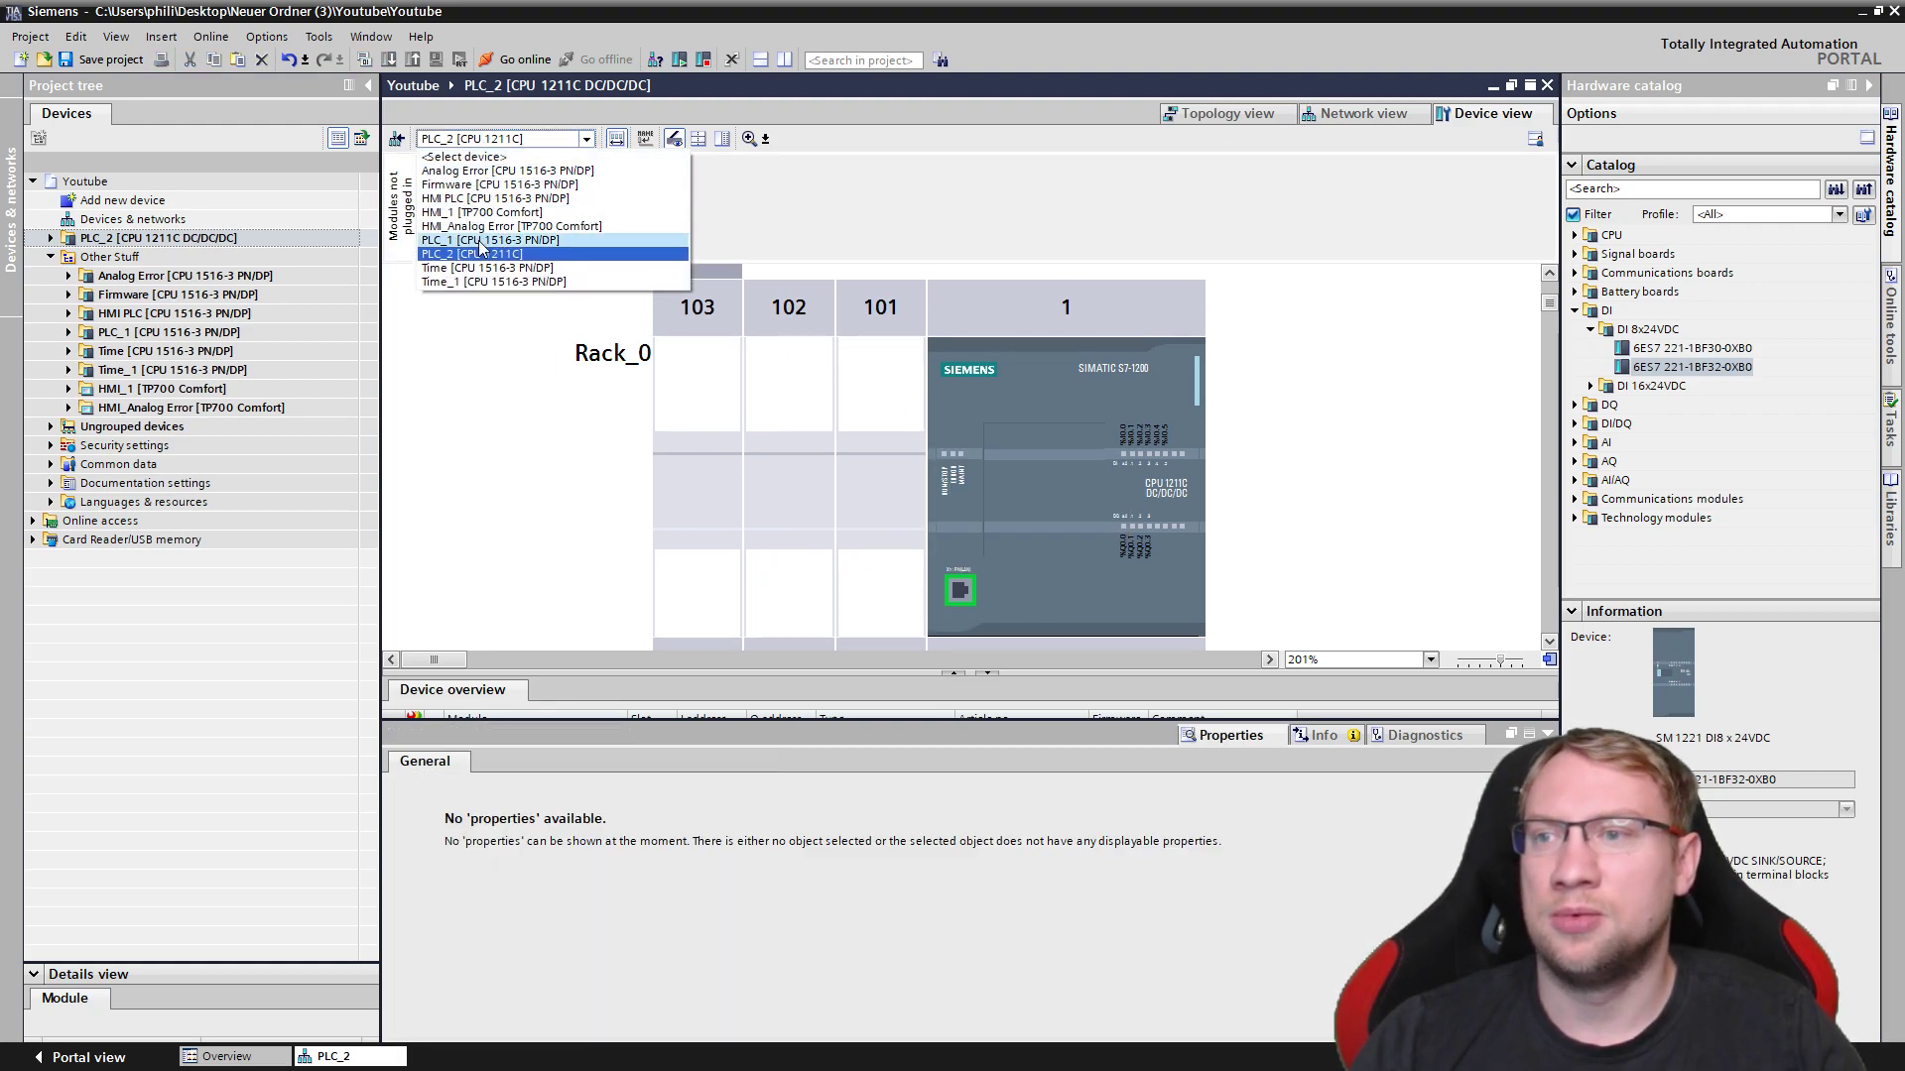
{"action": "left_click", "coordinate": [493, 185]}
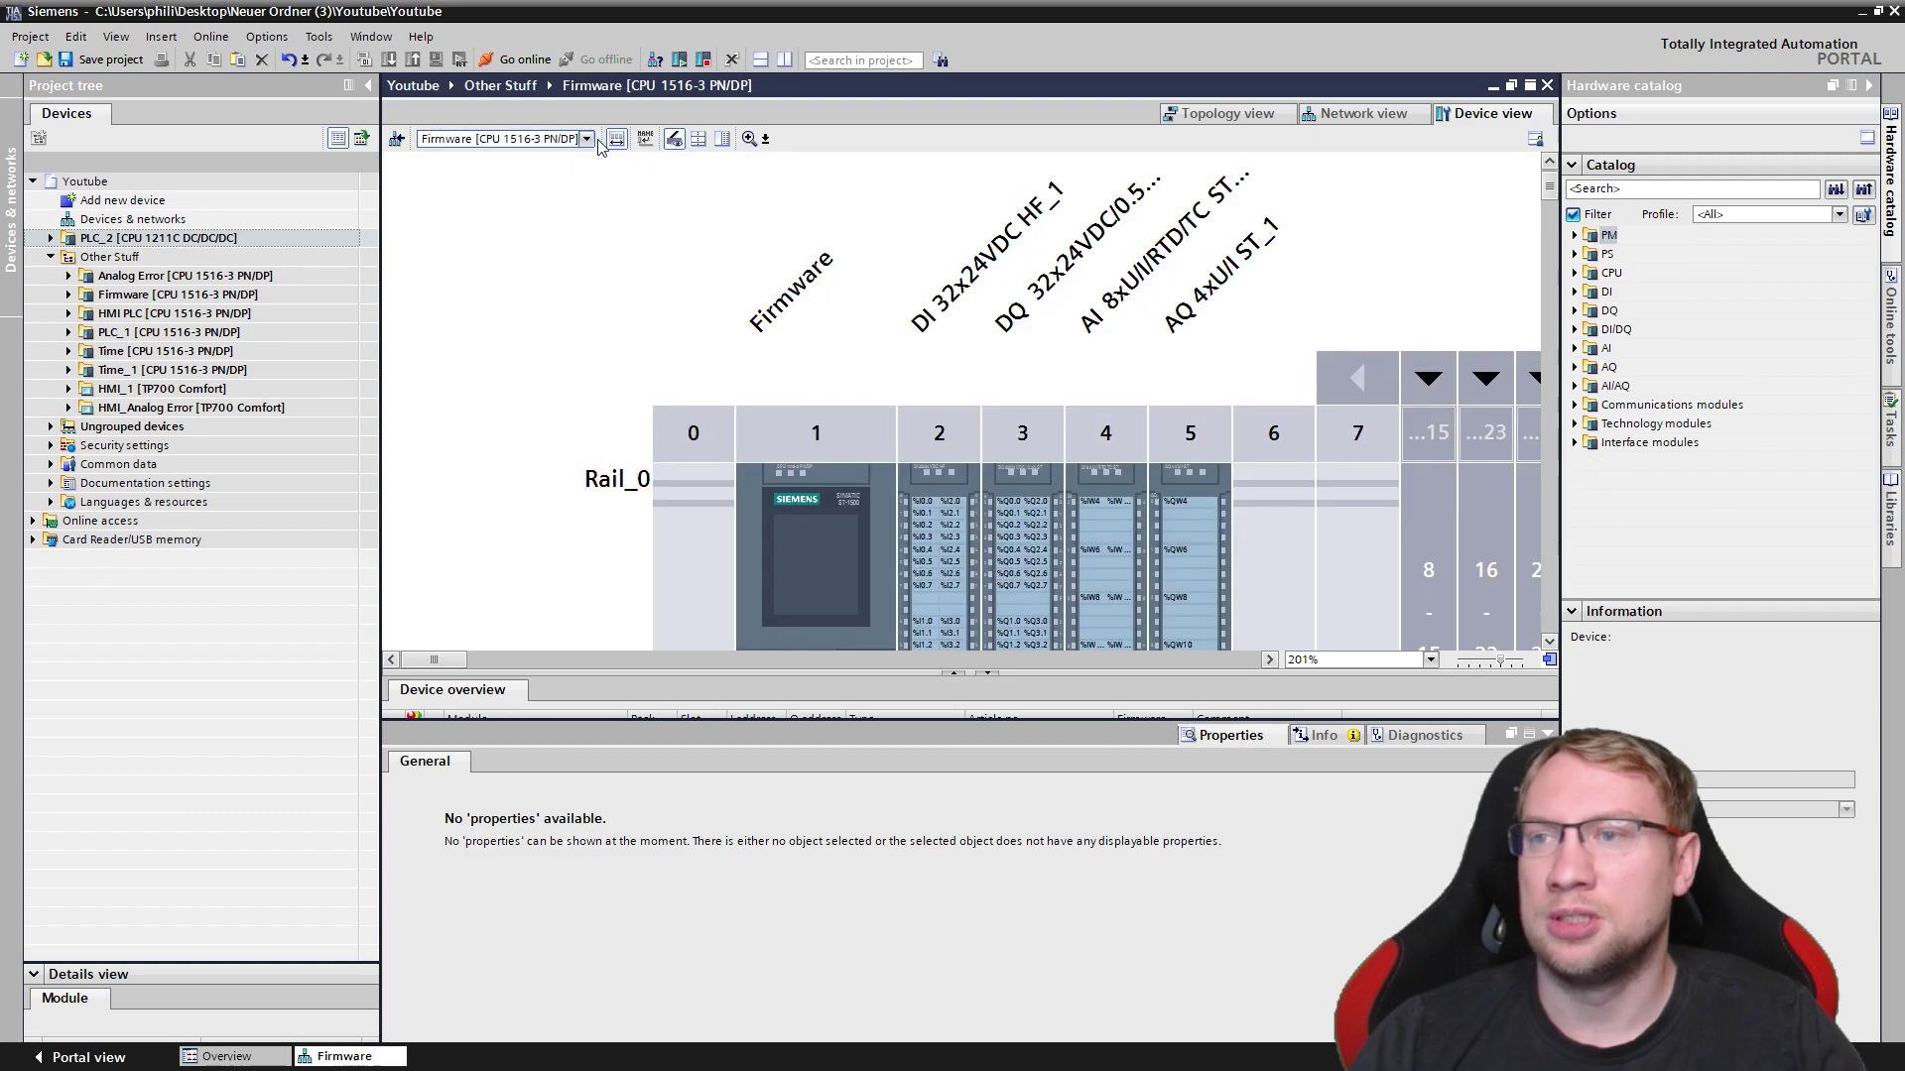
{"action": "left_click", "coordinate": [619, 141]}
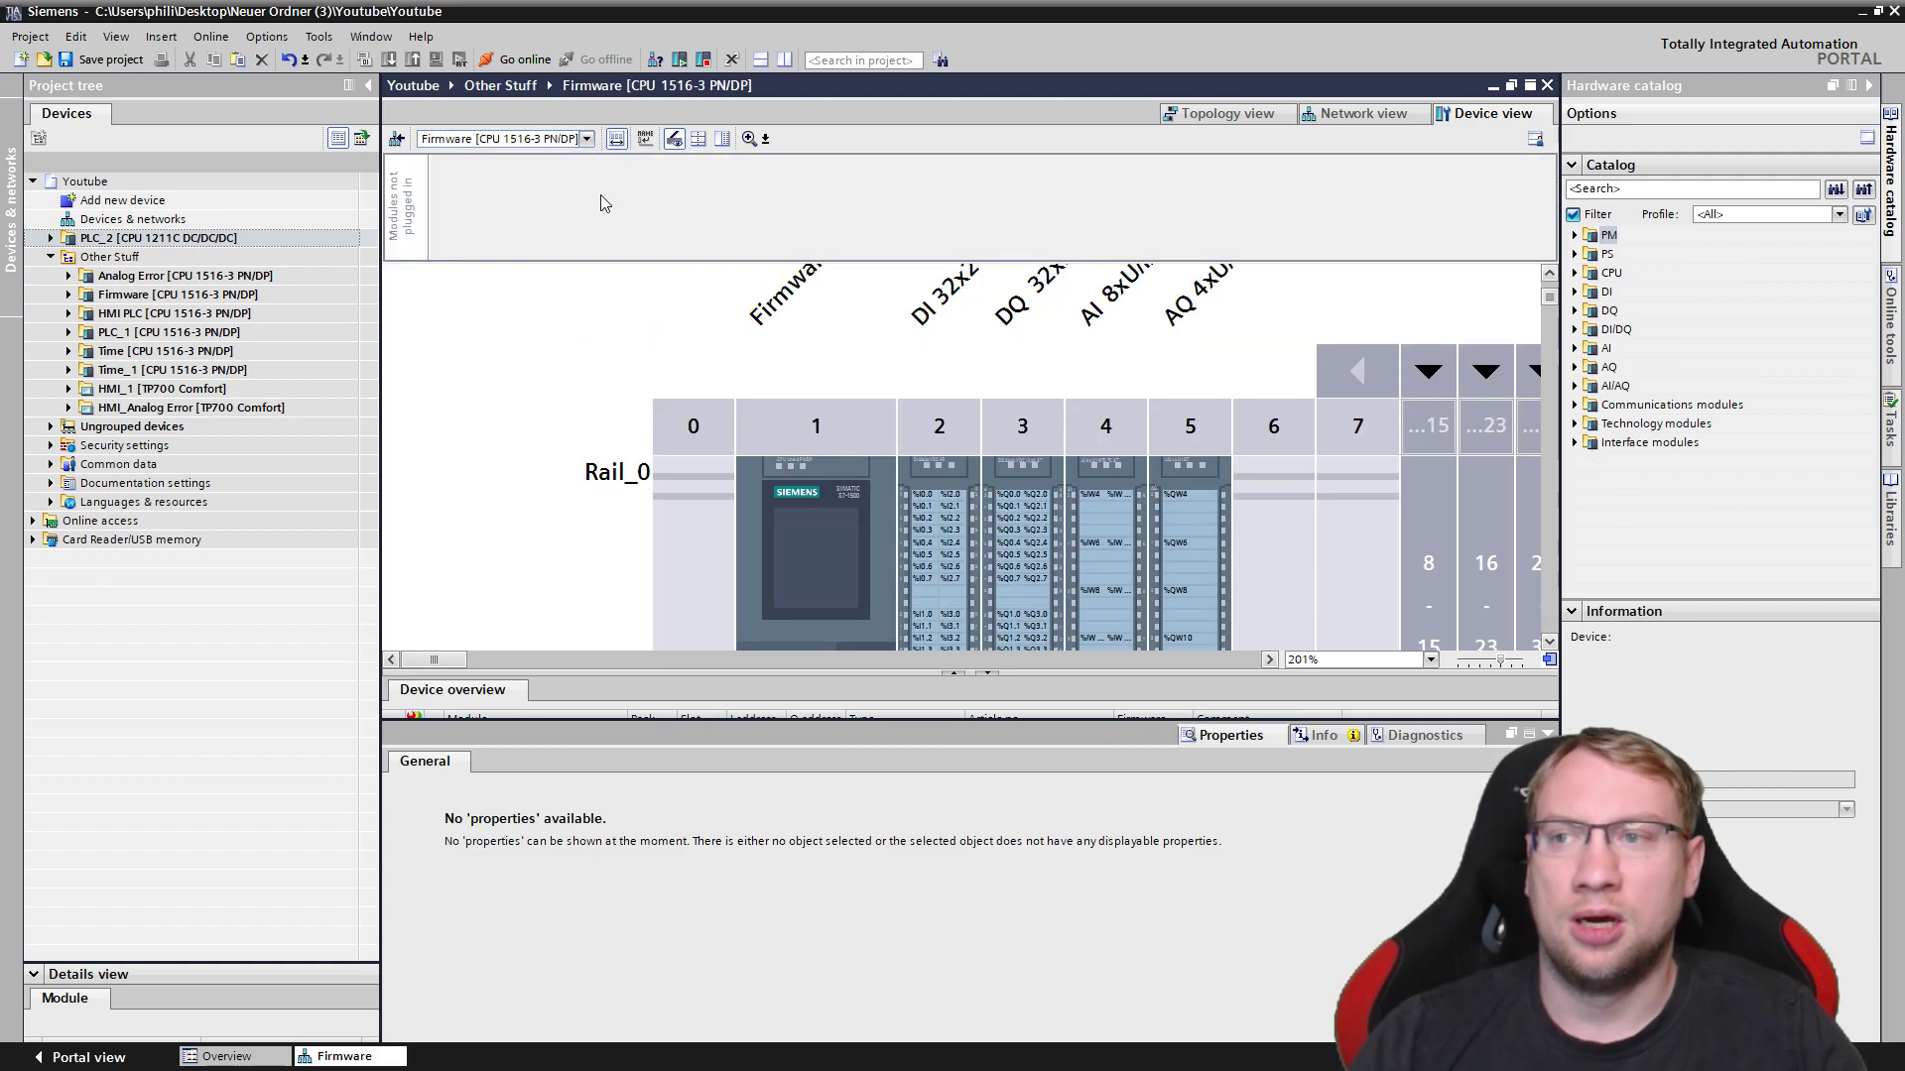
Store a DI 16x24VDC BA module in the Firmware PLC's unplugged modules area and view its DI configuration and Input 0 - 15 properties.
{"action": "left_click", "coordinate": [1575, 292]}
{"action": "double_click", "coordinate": [1647, 310]}
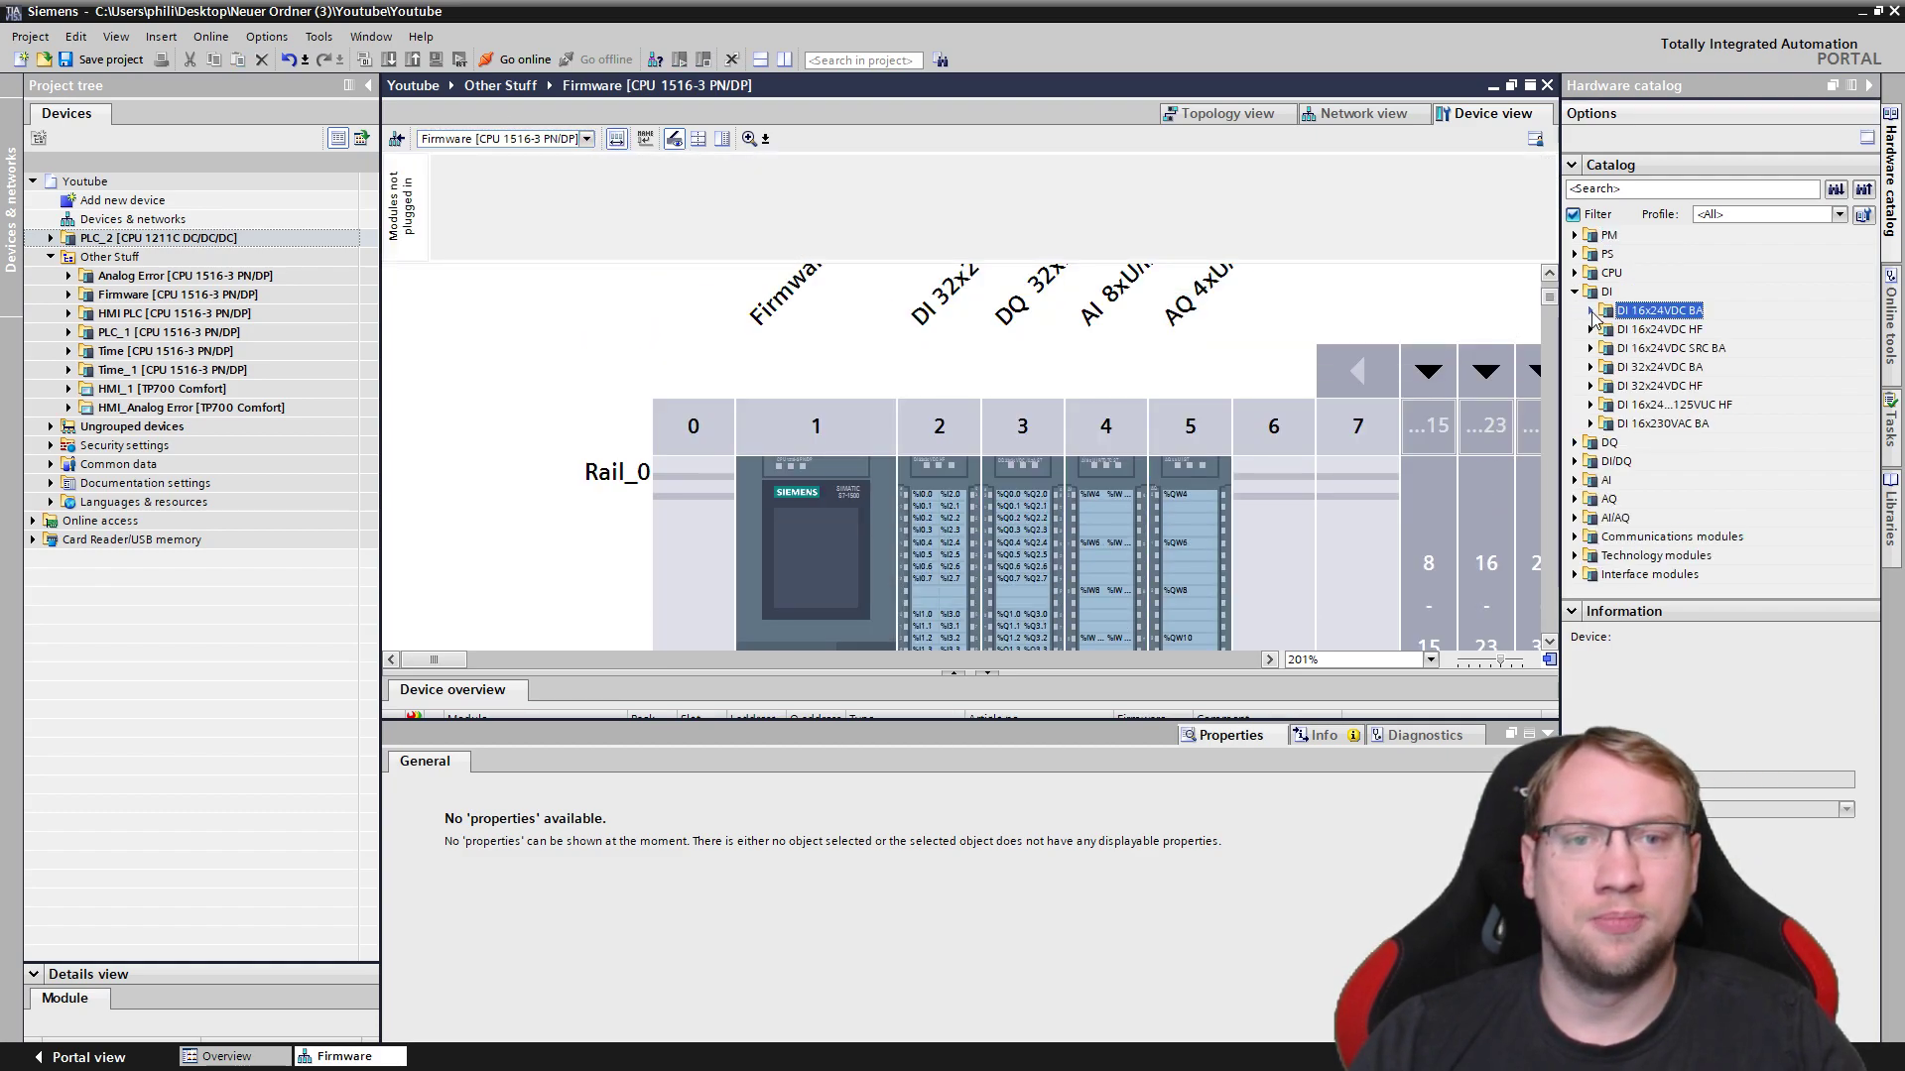
{"action": "left_click_drag", "start_coordinate": [1640, 333], "coordinate": [463, 206]}
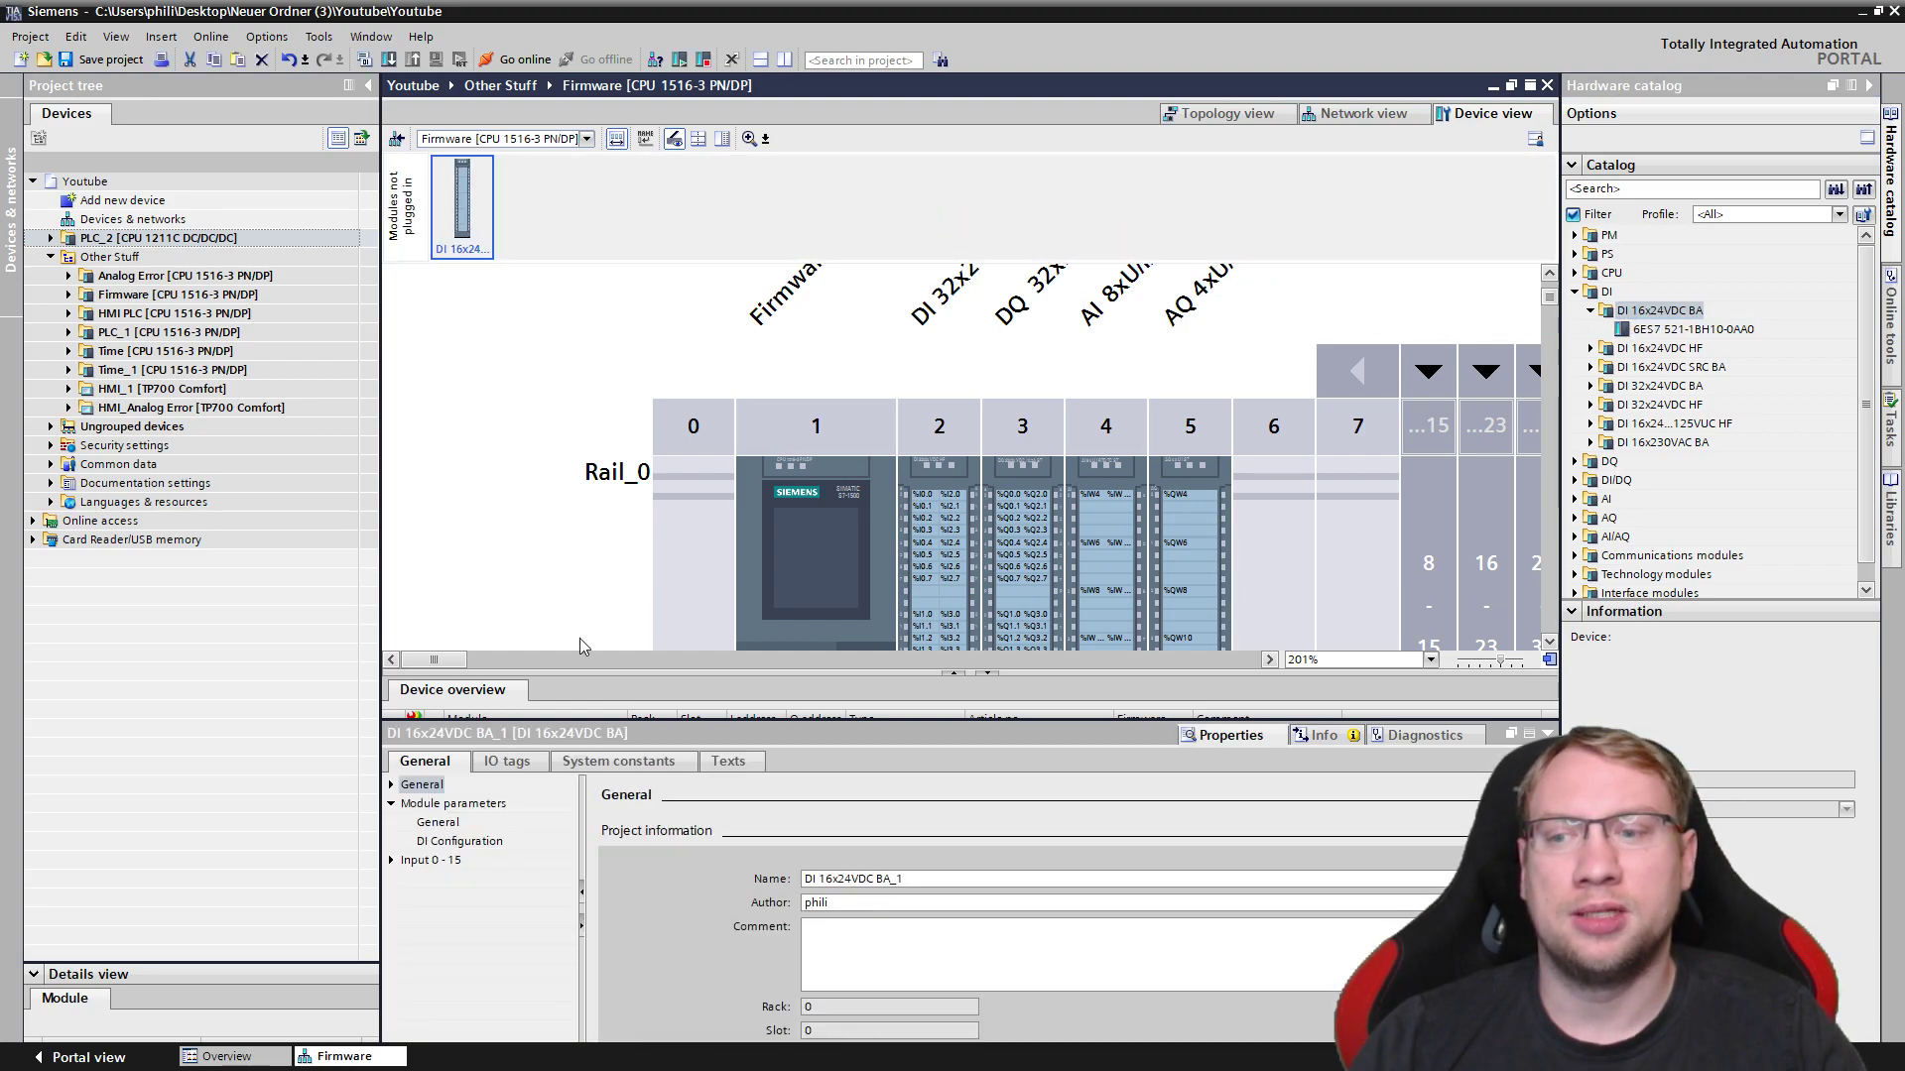
{"action": "left_click", "coordinate": [444, 841]}
{"action": "left_click", "coordinate": [430, 860]}
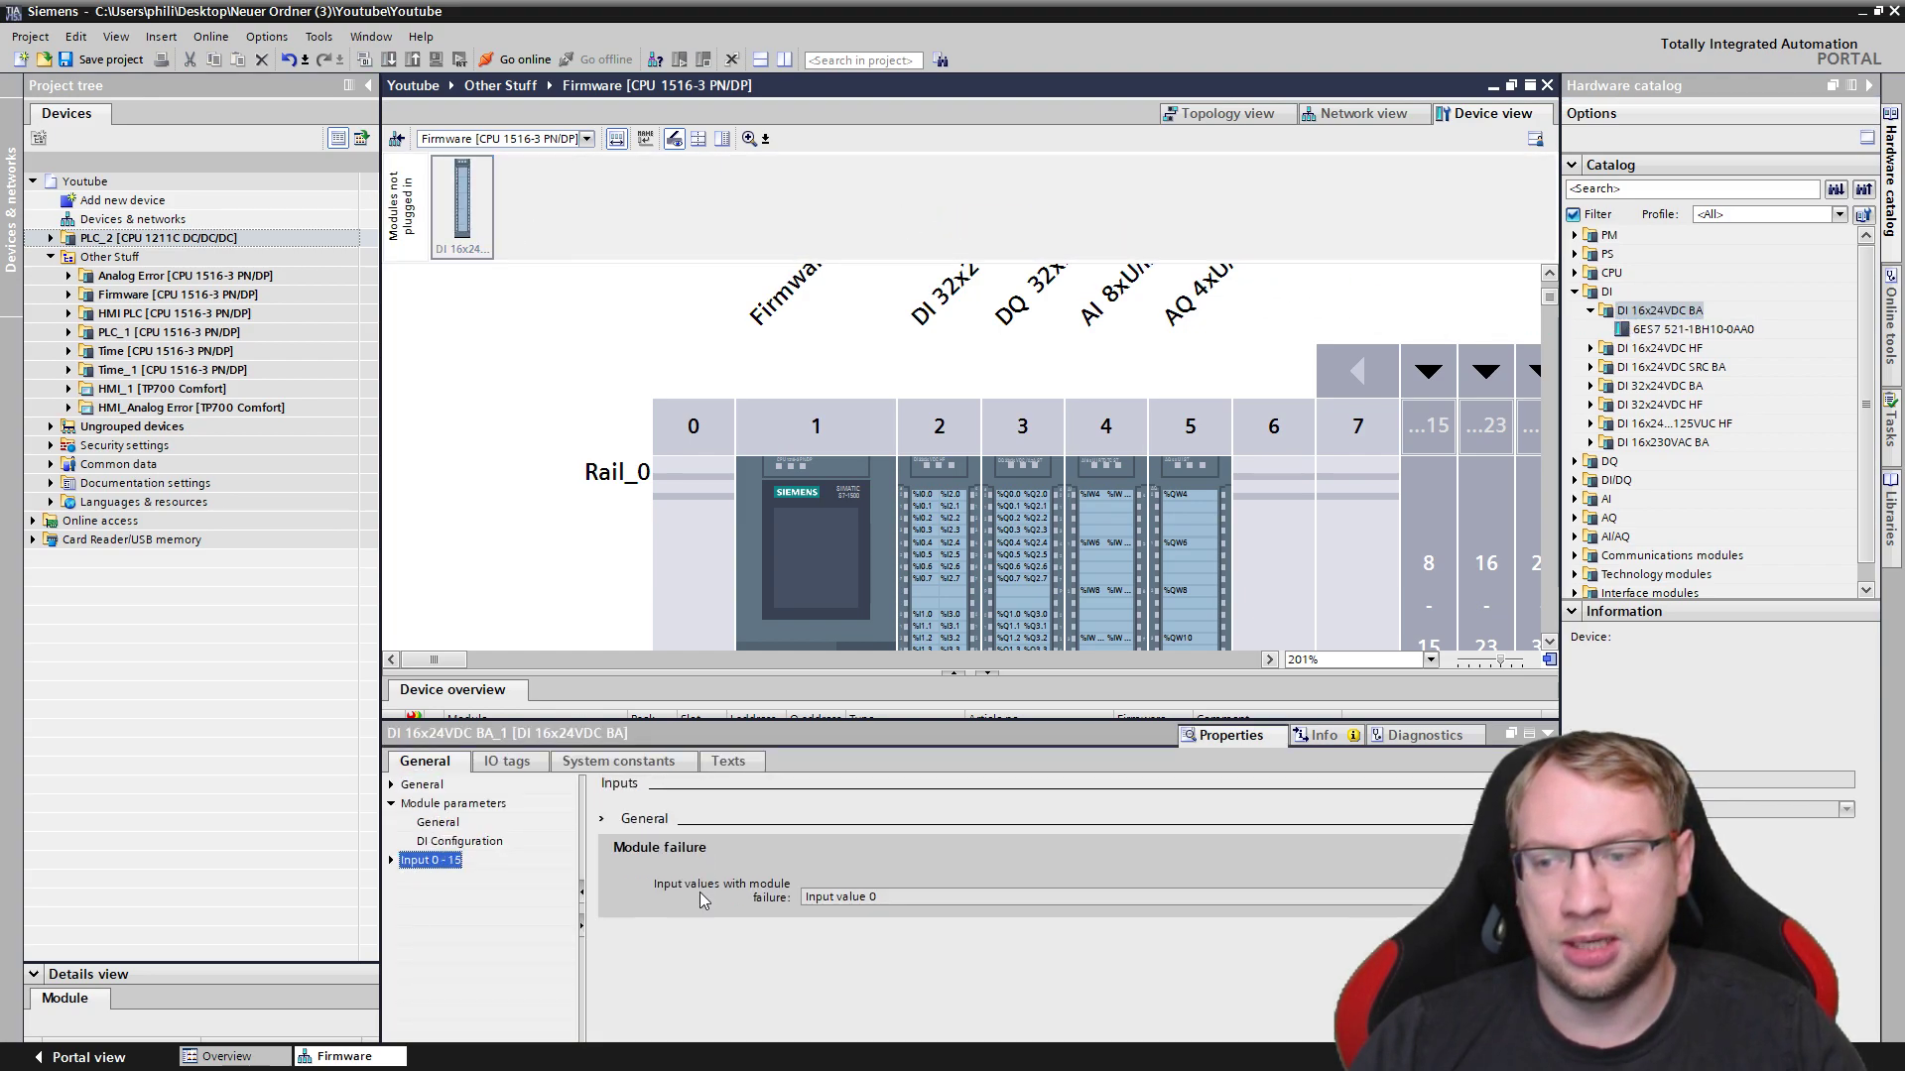
Plug the stored DI 16x24VDC BA module into slot 6 of the rail and delete it from there.
{"action": "left_click_drag", "start_coordinate": [462, 207], "coordinate": [1280, 505]}
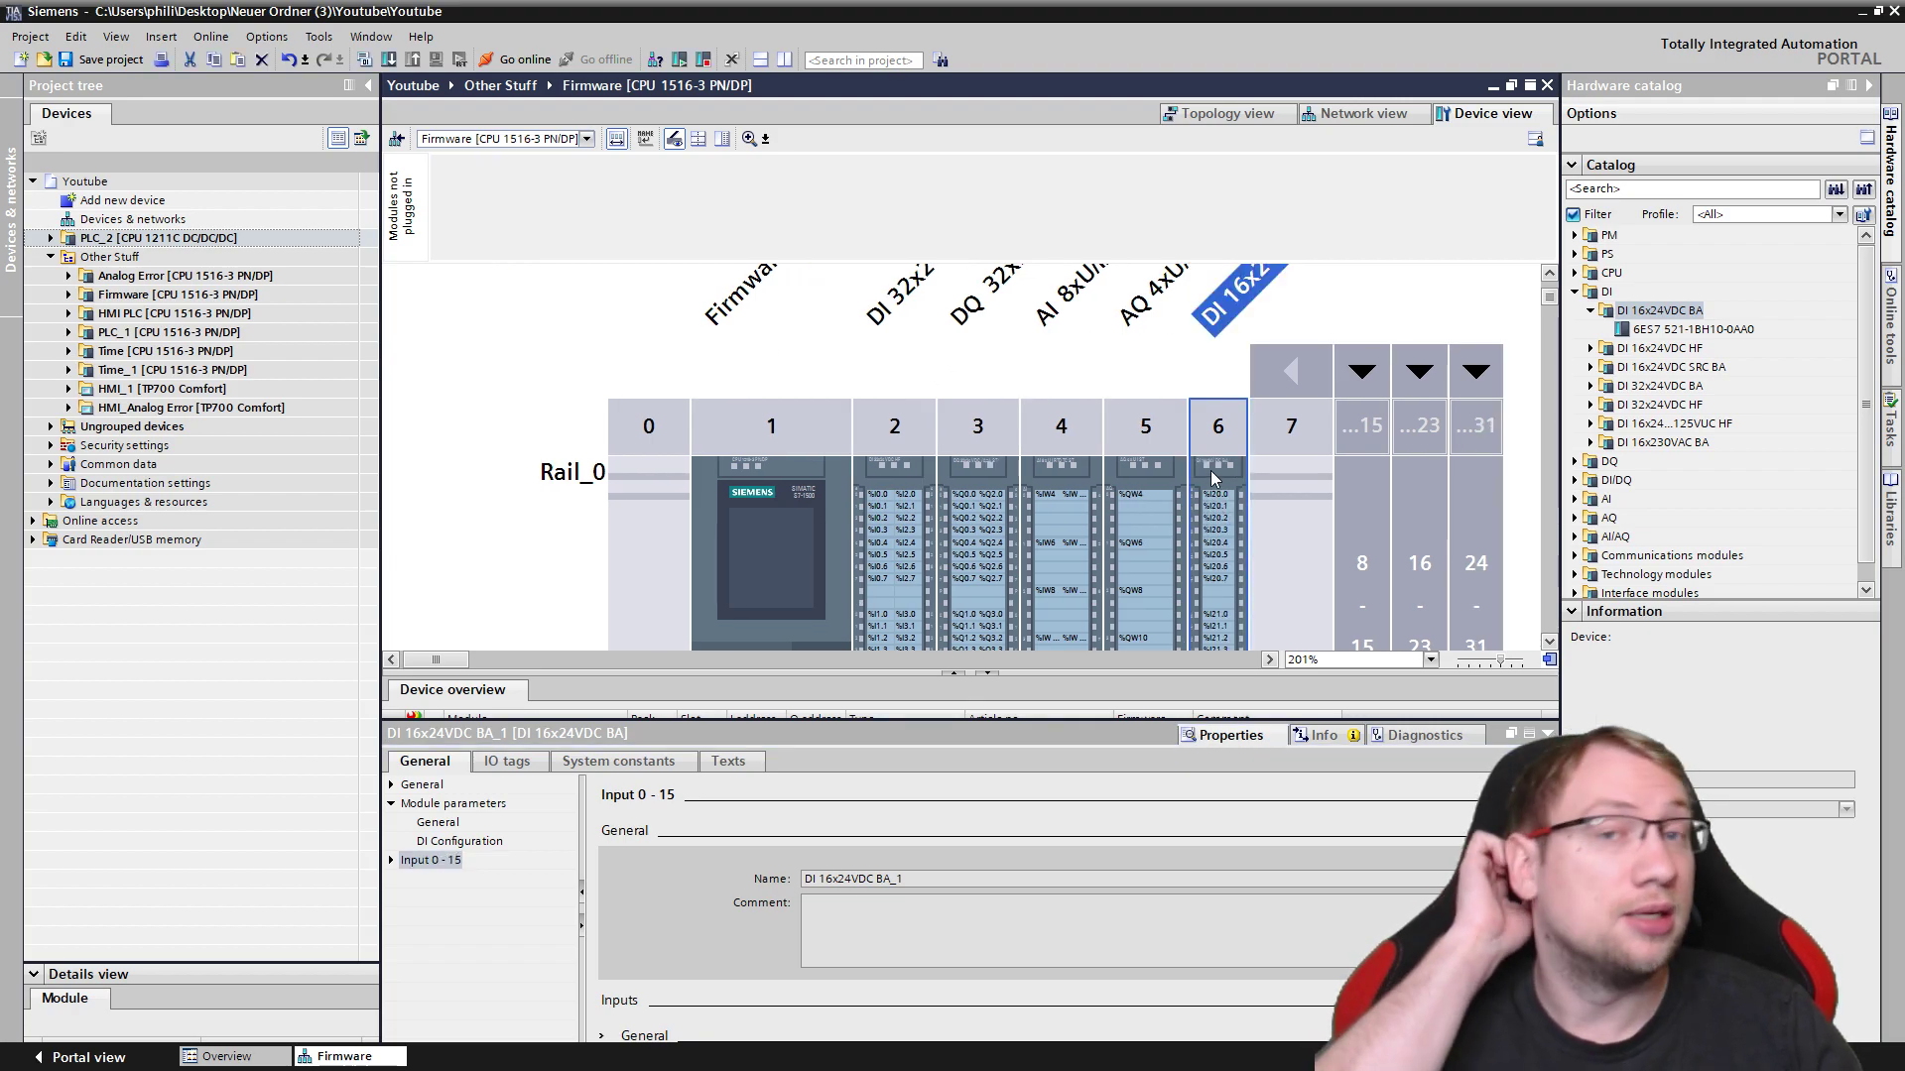
{"action": "right_click", "coordinate": [1212, 477]}
{"action": "left_click", "coordinate": [1245, 591]}
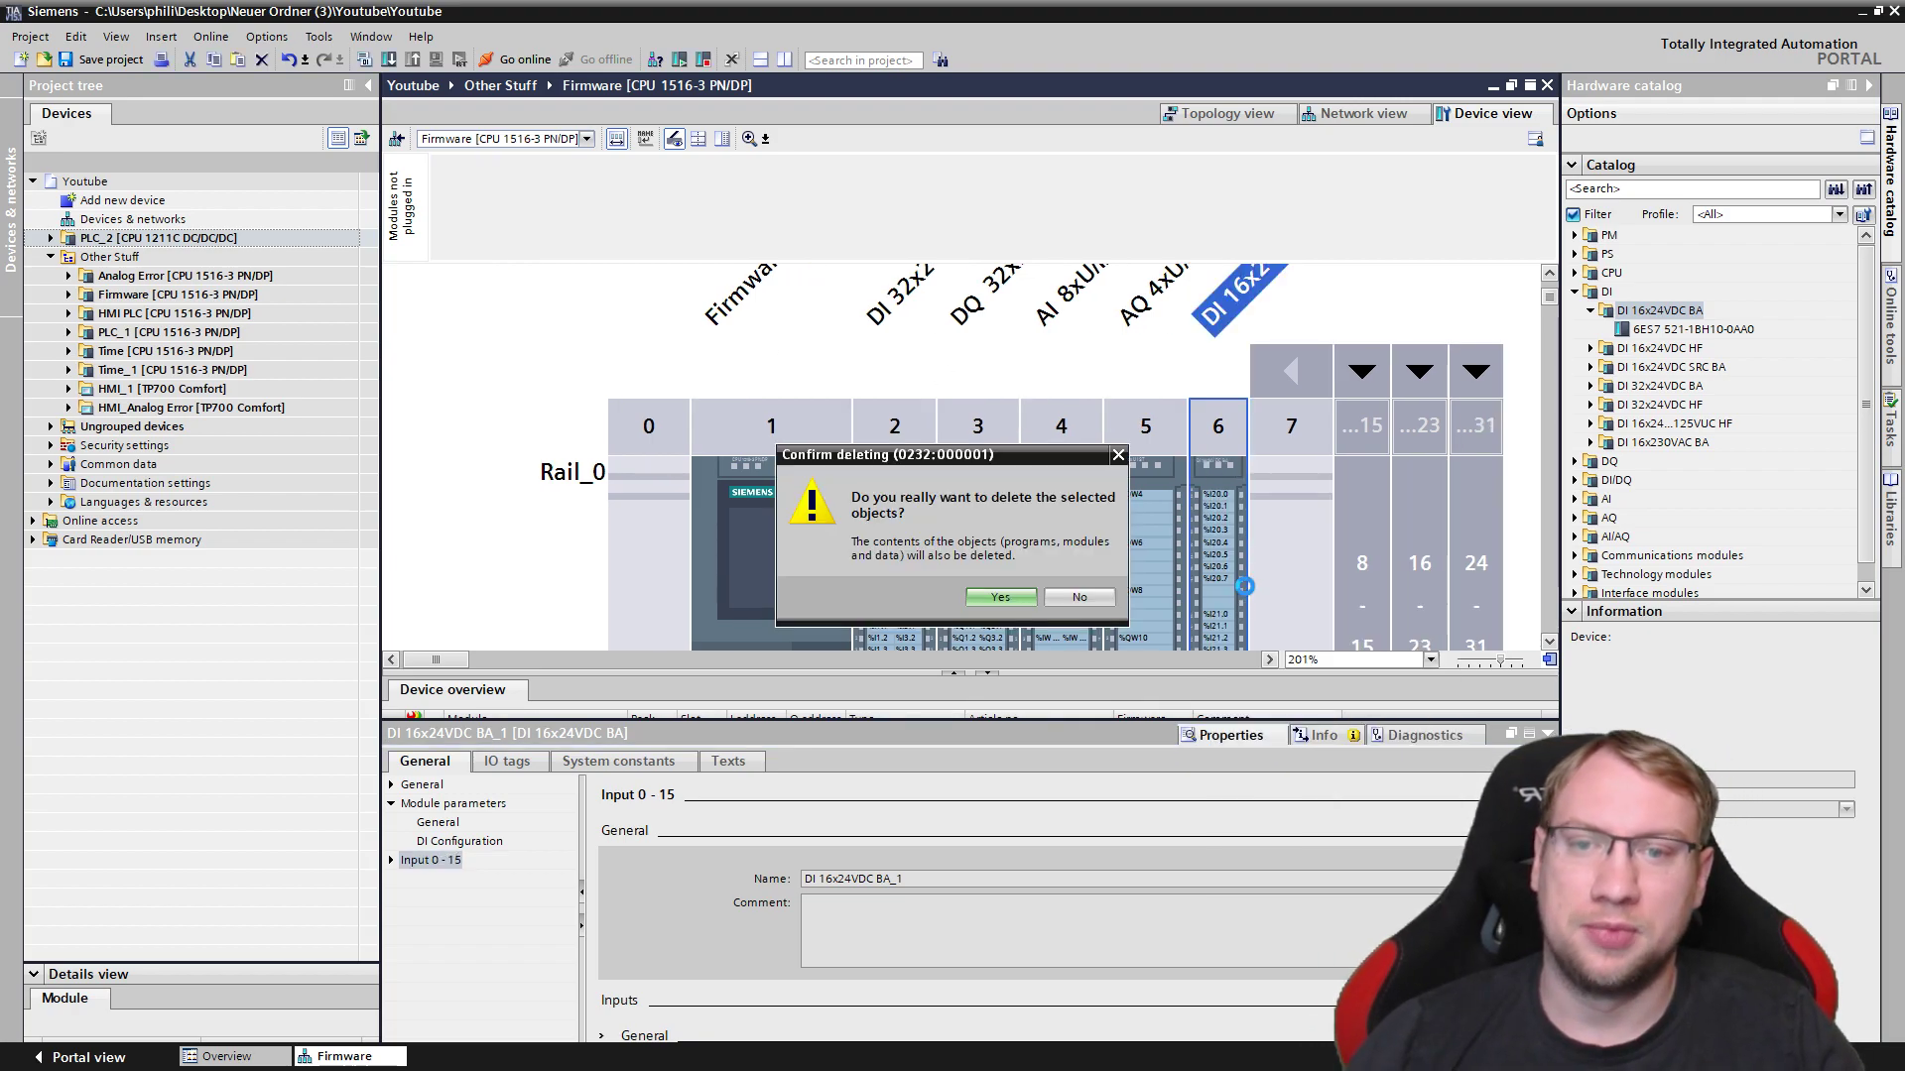
{"action": "left_click", "coordinate": [1000, 597]}
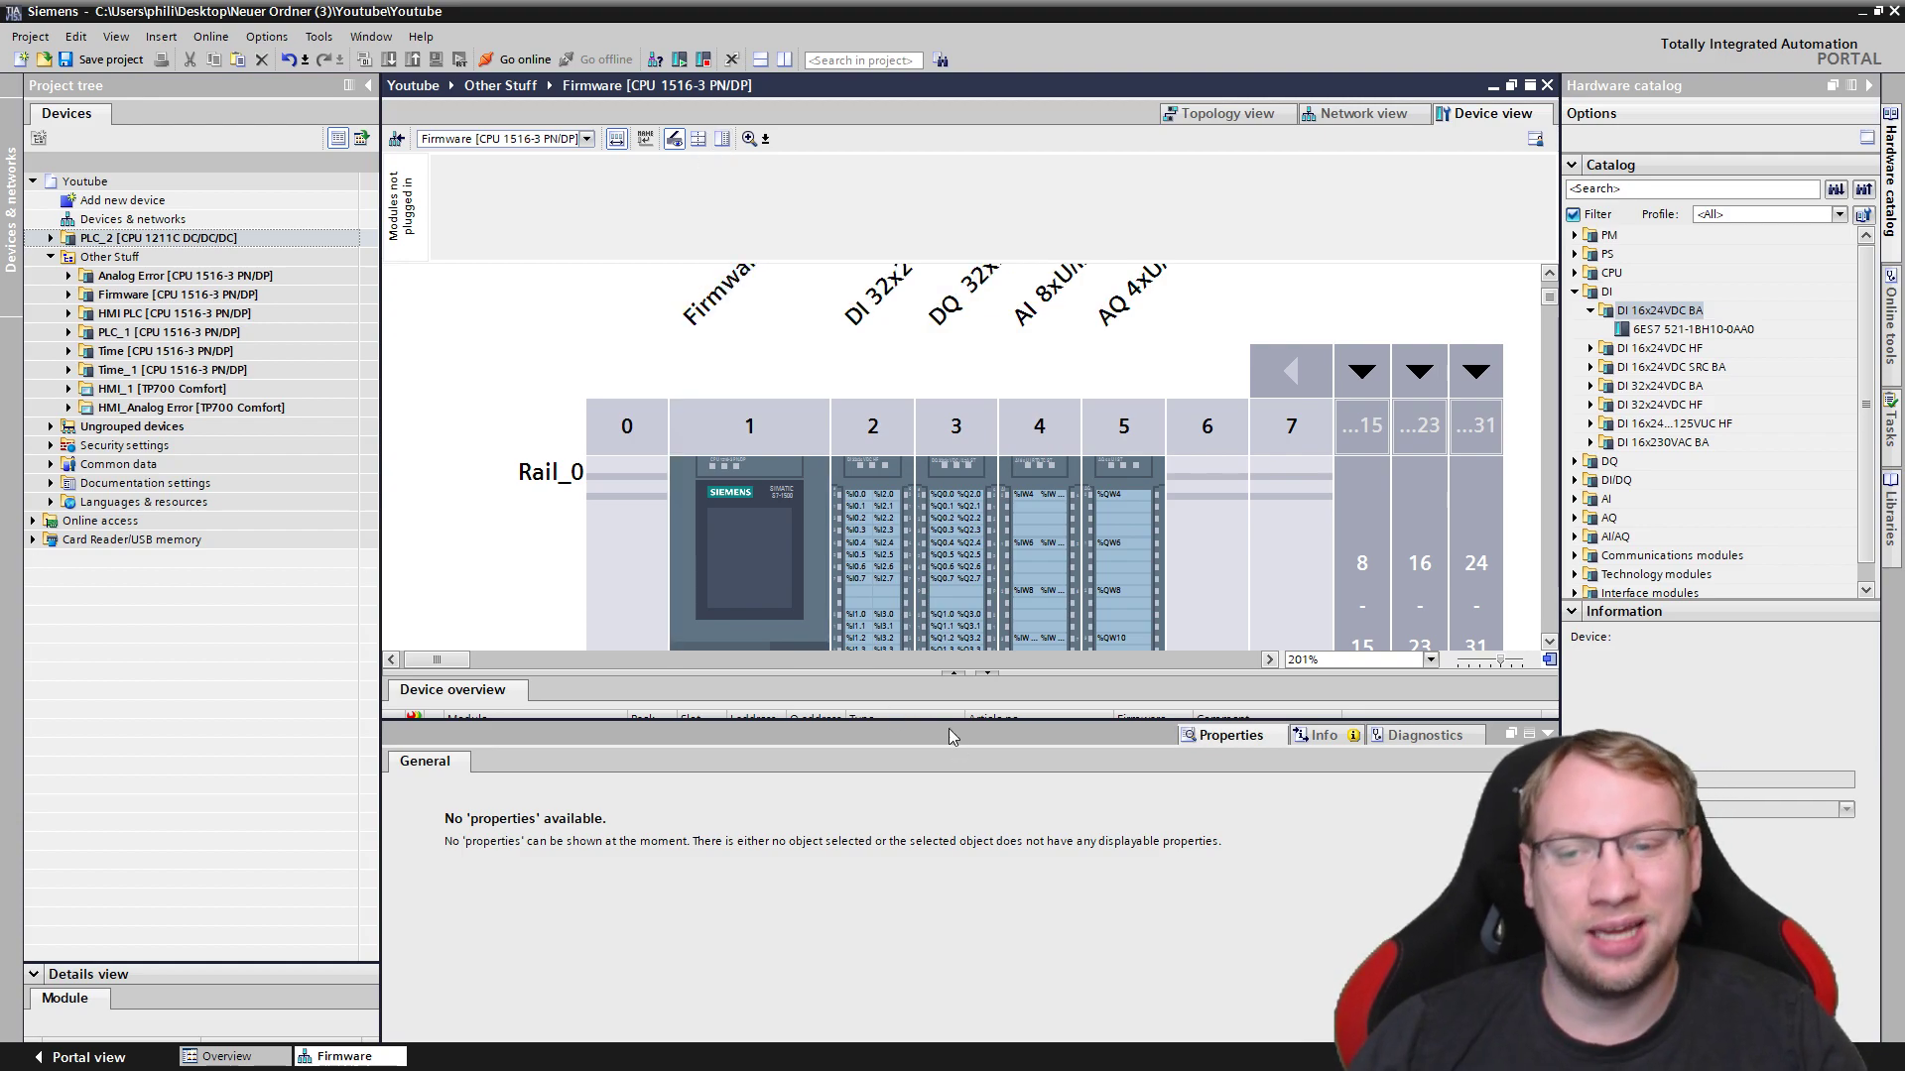
Enlarge the device overview table and shrink the properties area below it.
{"action": "mouse_move", "coordinate": [944, 674]}
{"action": "left_mouse_down"}
{"action": "mouse_move", "coordinate": [897, 462]}
{"action": "mouse_move", "coordinate": [851, 463]}
{"action": "mouse_move", "coordinate": [850, 491]}
{"action": "left_mouse_up"}
{"action": "scroll", "coordinate": [1062, 331], "scroll_direction": "down", "scroll_amount": 3}
{"action": "left_click_drag", "start_coordinate": [851, 731], "coordinate": [850, 853]}
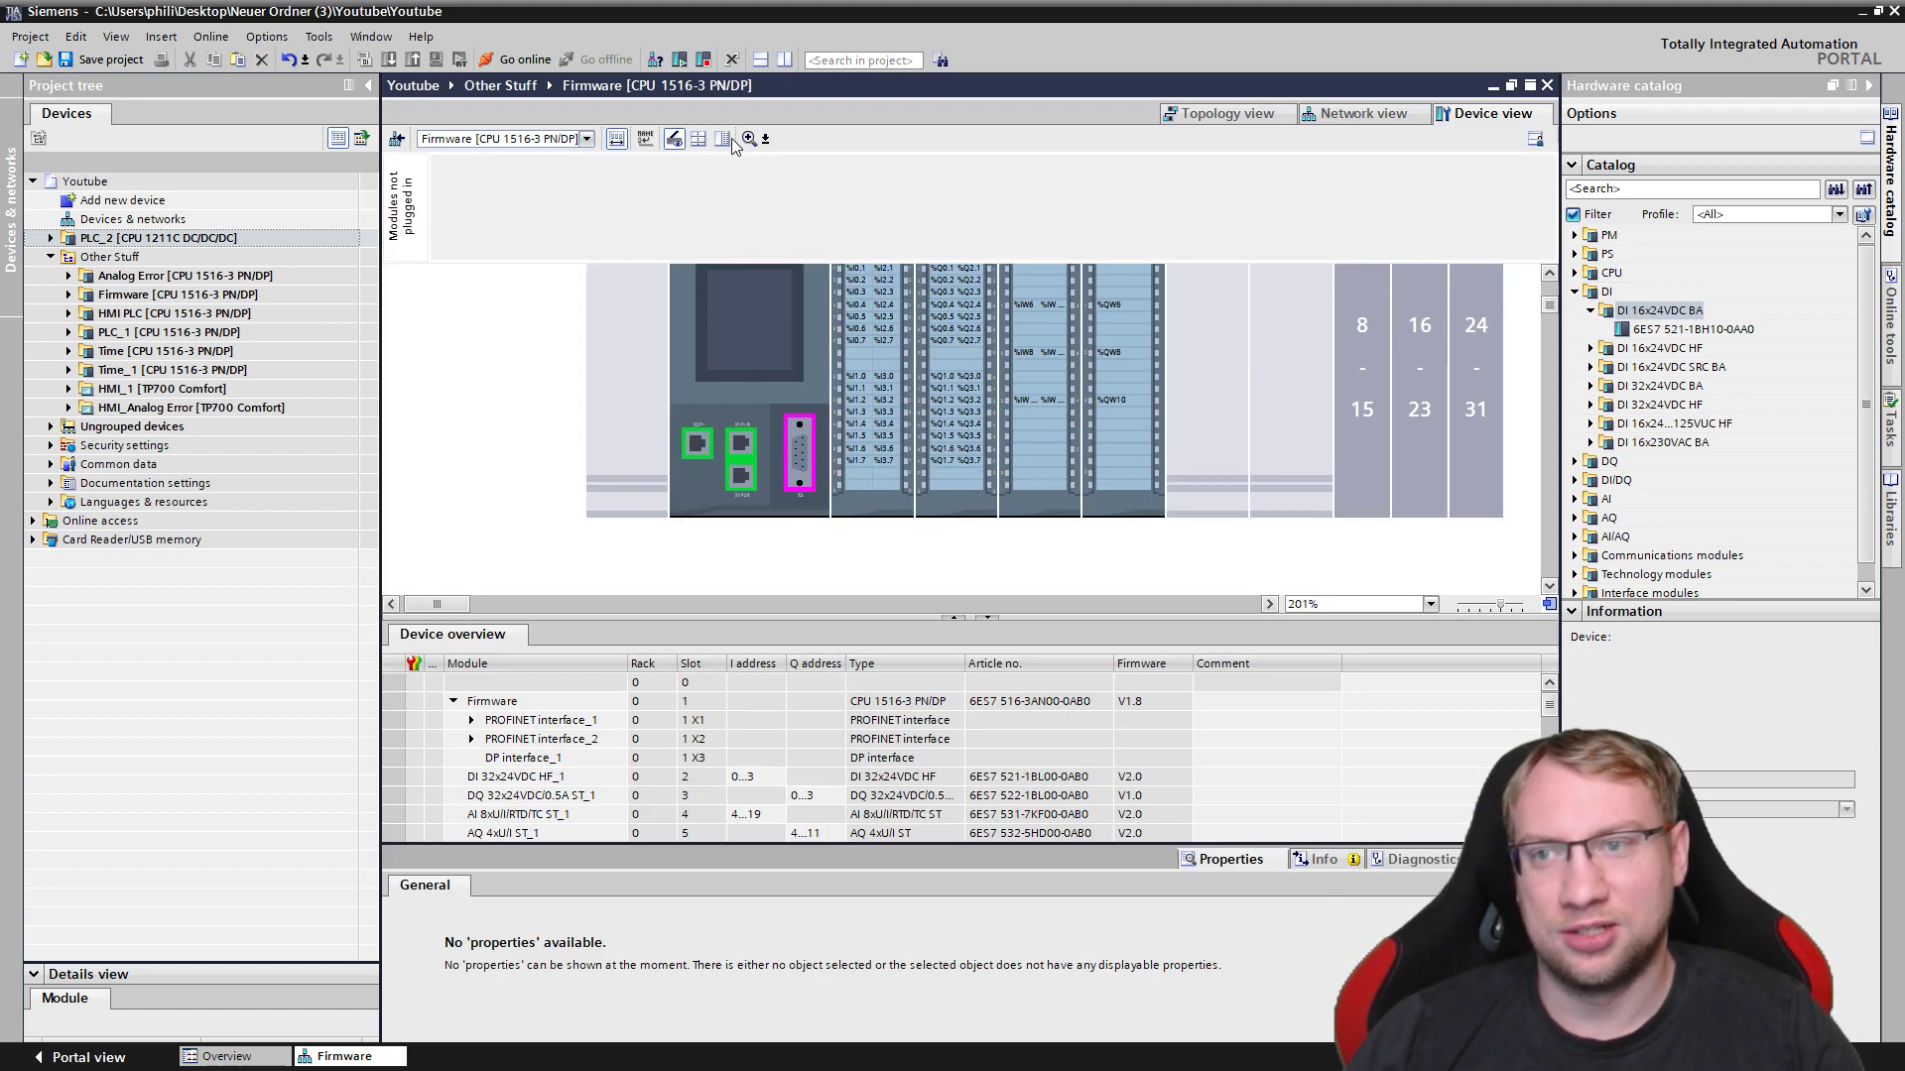
Try the device overview beside the graphic view at several widths, and return it to its position below the rack.
{"action": "left_click", "coordinate": [728, 140]}
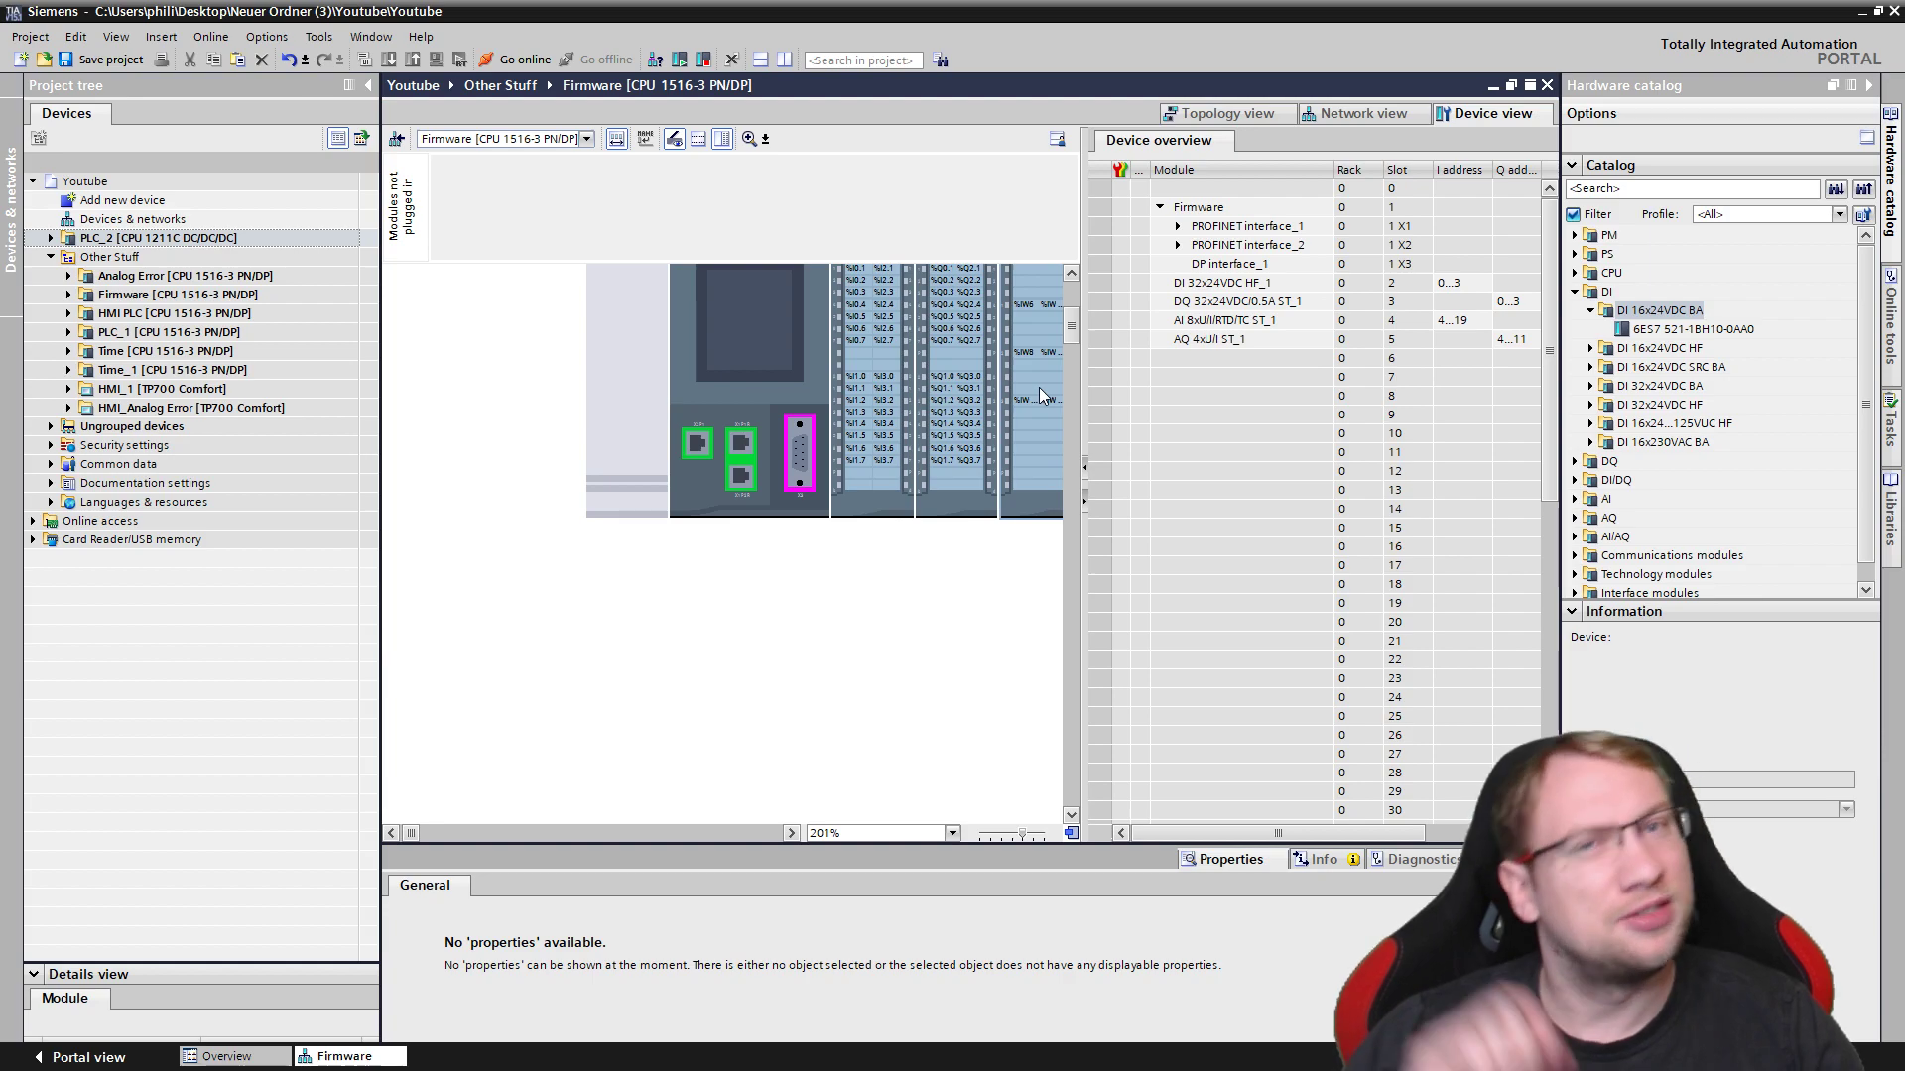
{"action": "left_click_drag", "start_coordinate": [1085, 396], "coordinate": [1151, 397]}
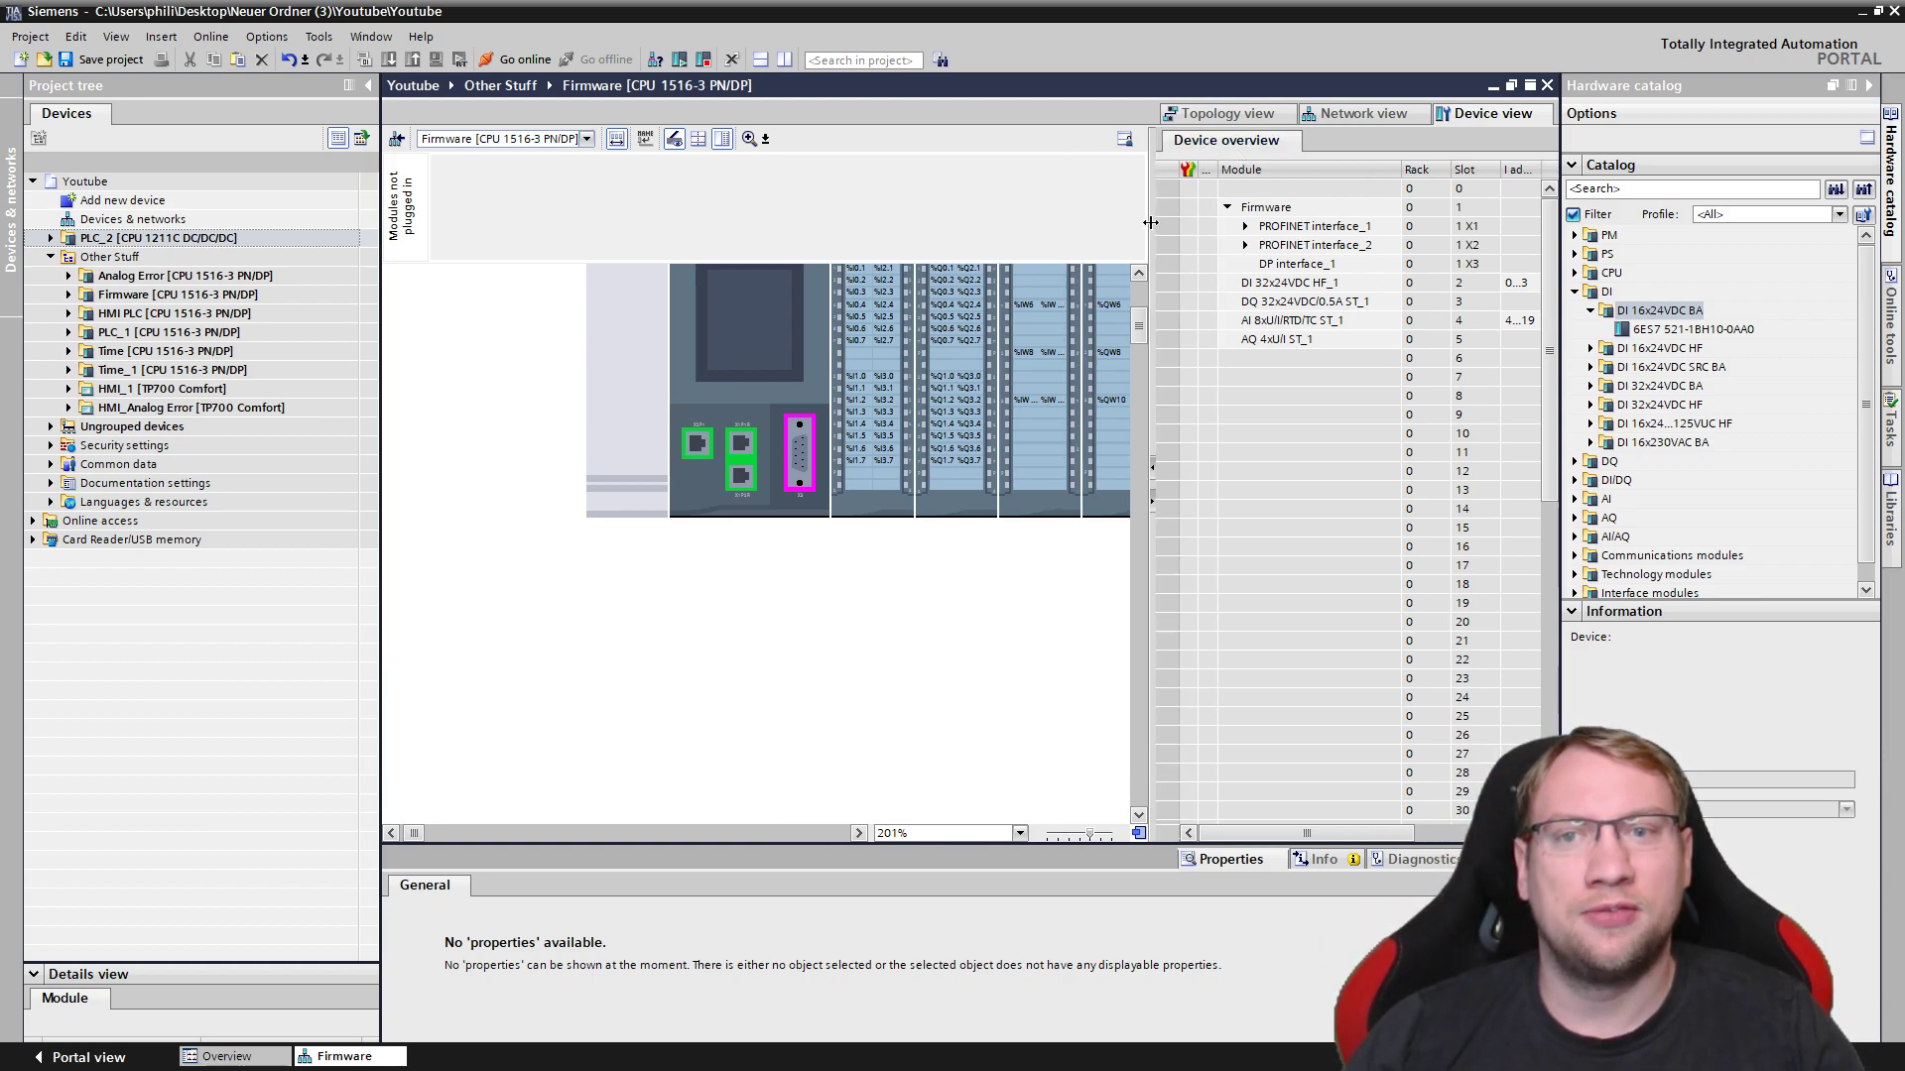
{"action": "left_click_drag", "start_coordinate": [1149, 223], "coordinate": [1033, 235]}
{"action": "left_click", "coordinate": [1190, 470]}
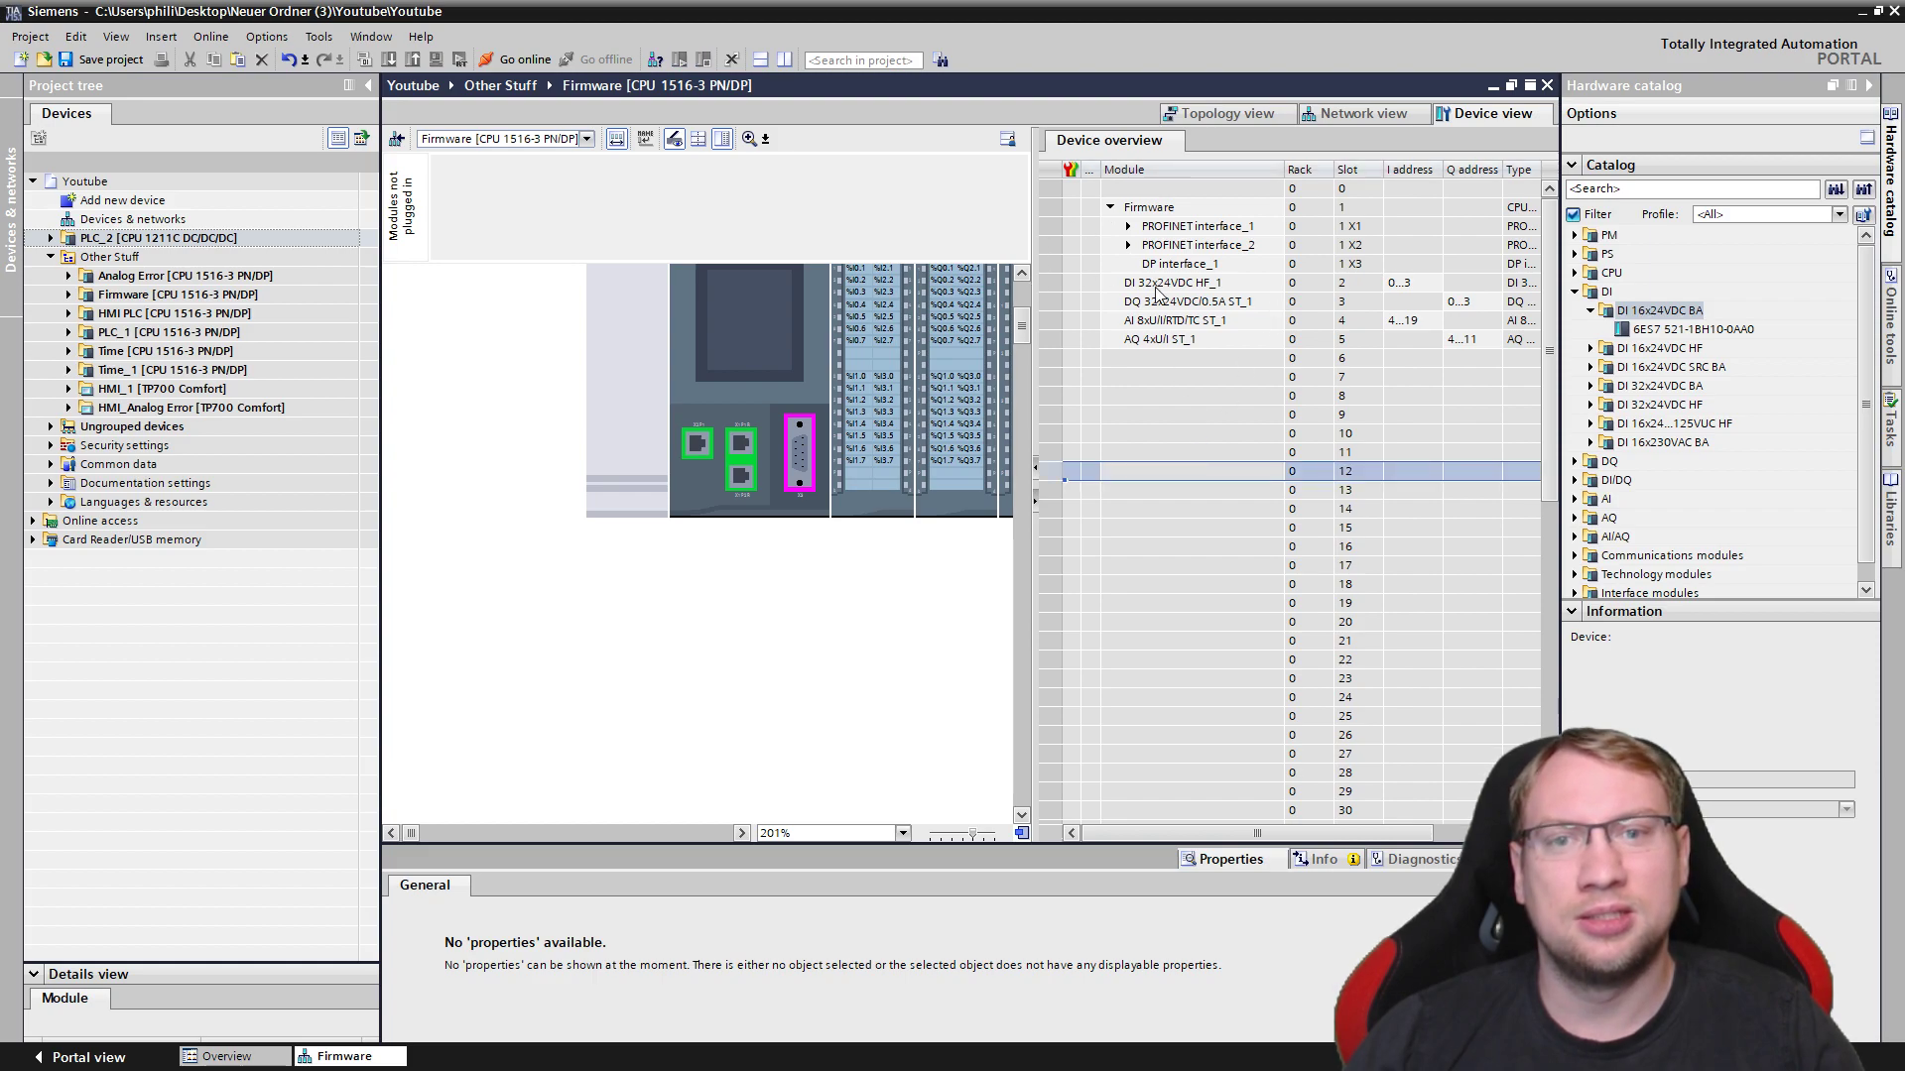
{"action": "left_click_drag", "start_coordinate": [1036, 221], "coordinate": [749, 232]}
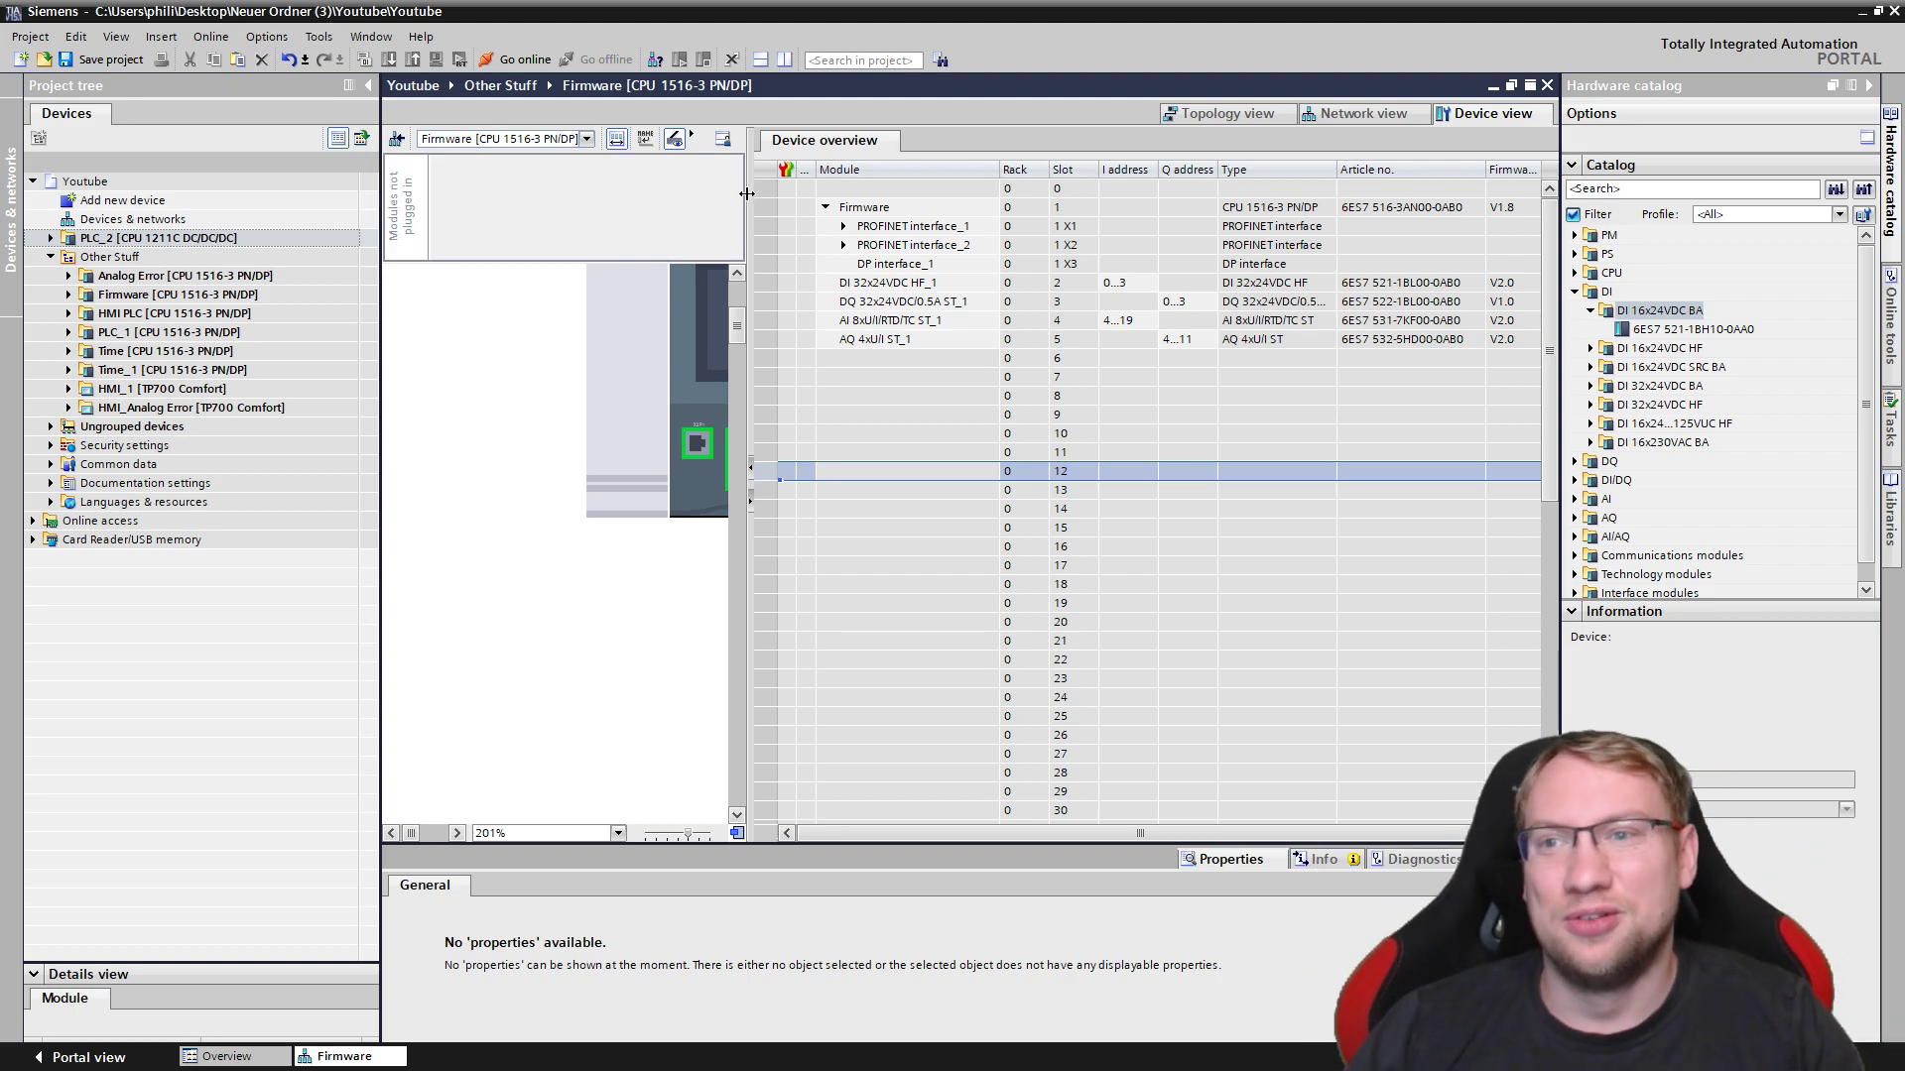
{"action": "left_click", "coordinate": [723, 140]}
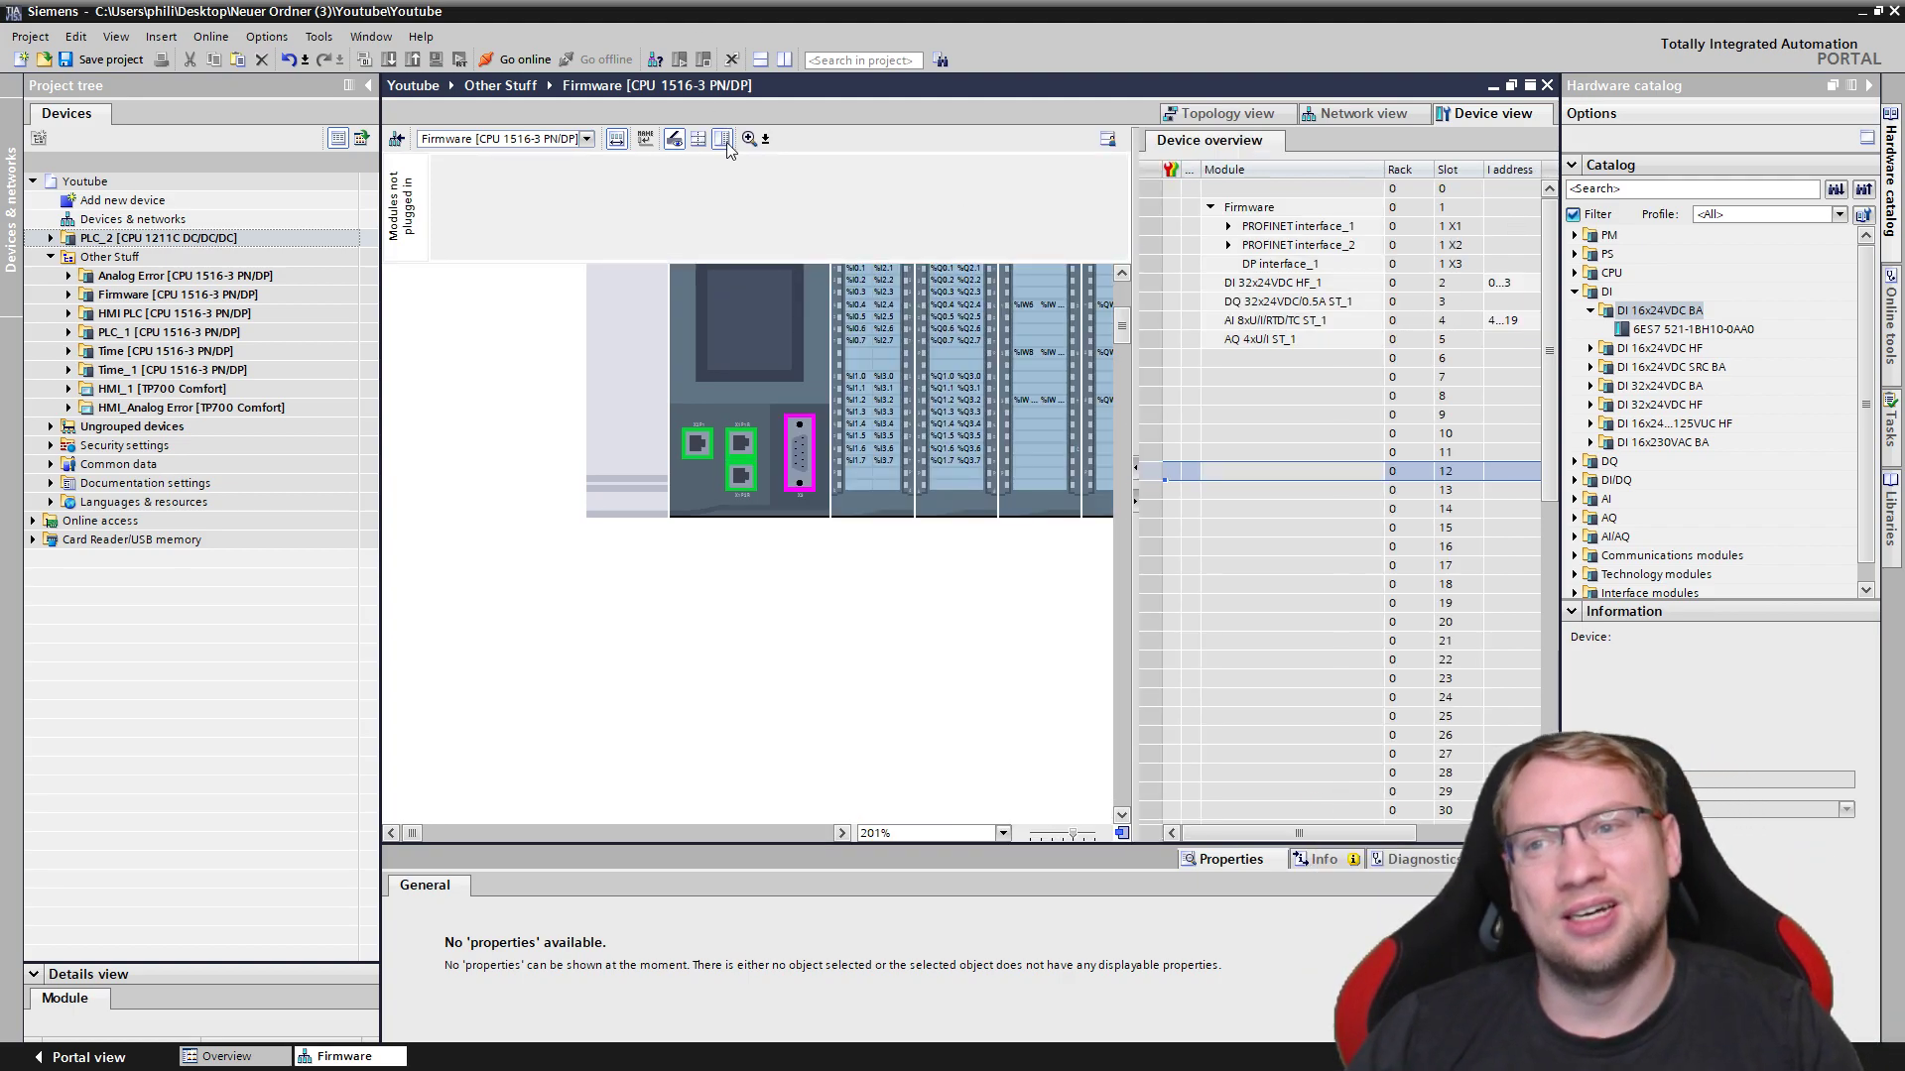
{"action": "left_click", "coordinate": [725, 141]}
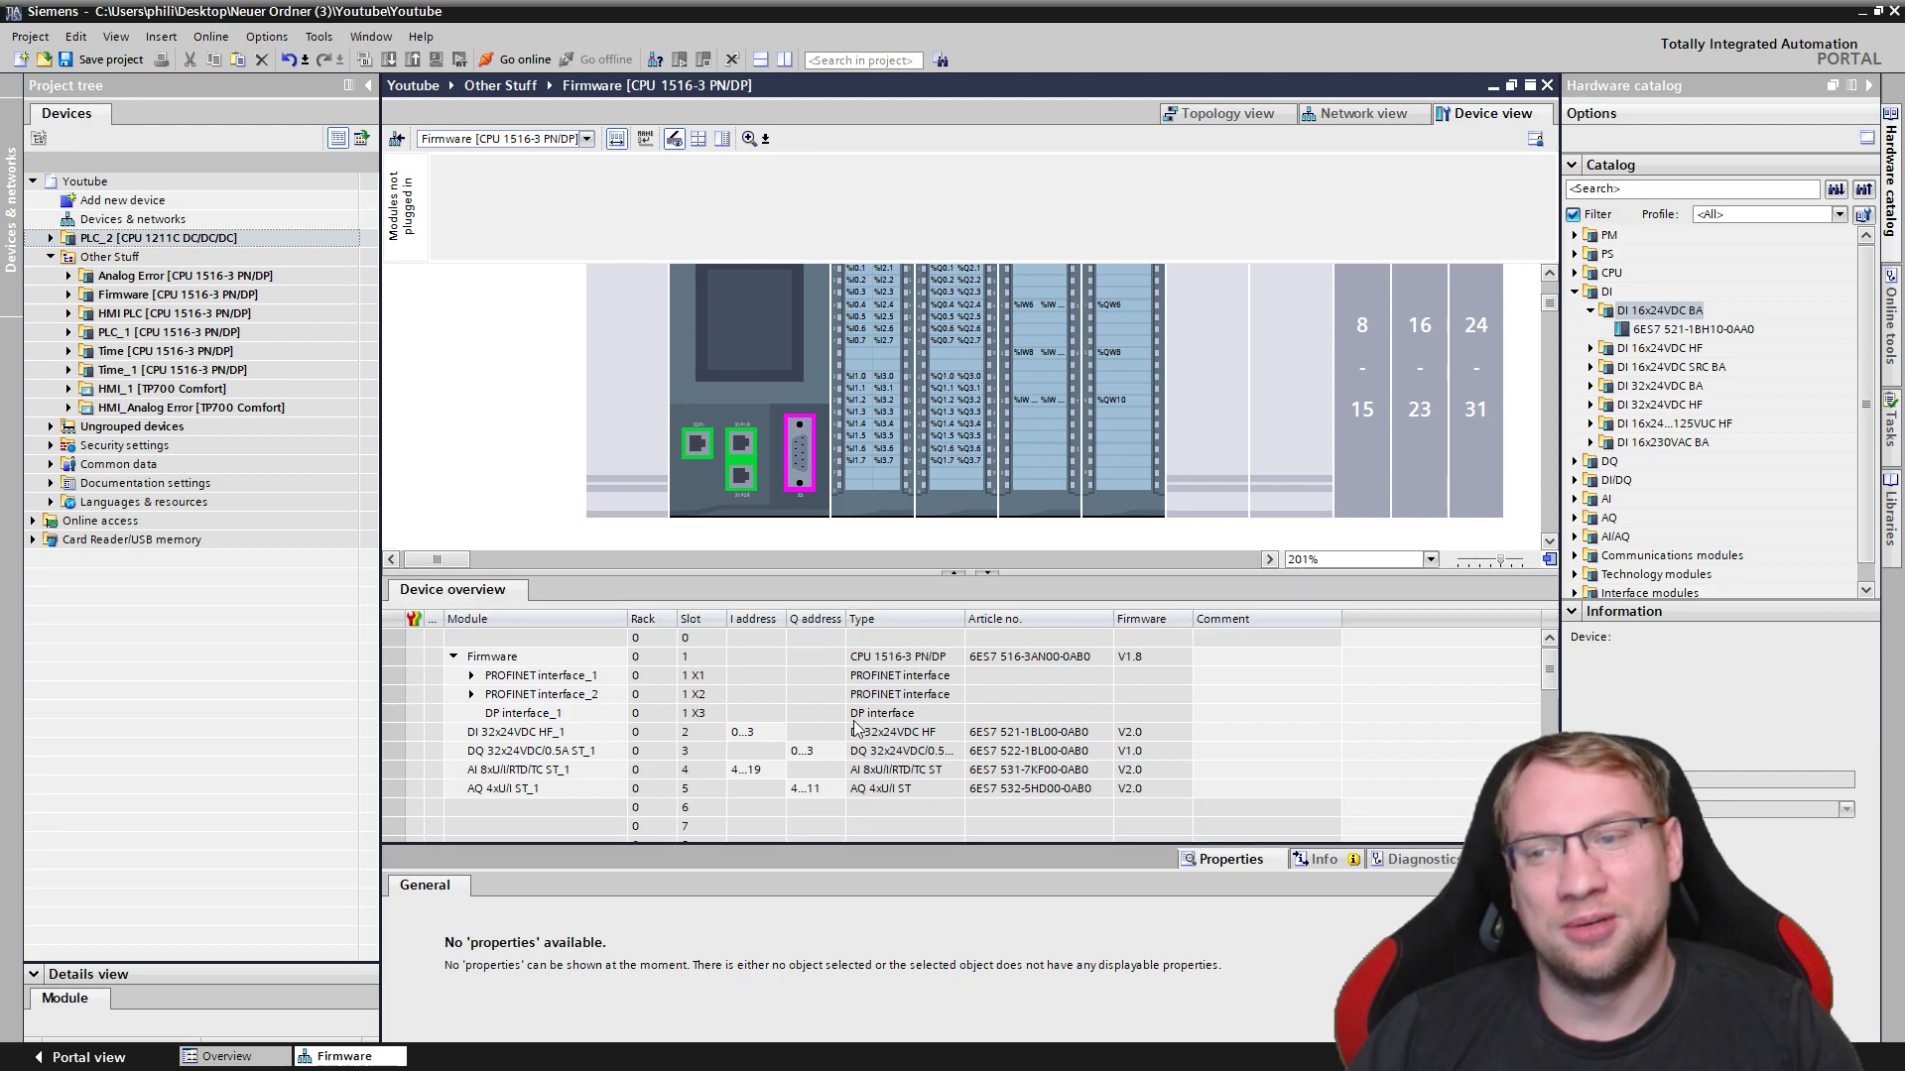
Look through the device overview's PROFINET interface and I/O module rows, including the input address of DI 32x24VDC HF_1.
{"action": "left_click", "coordinate": [559, 691]}
{"action": "left_click", "coordinate": [761, 736]}
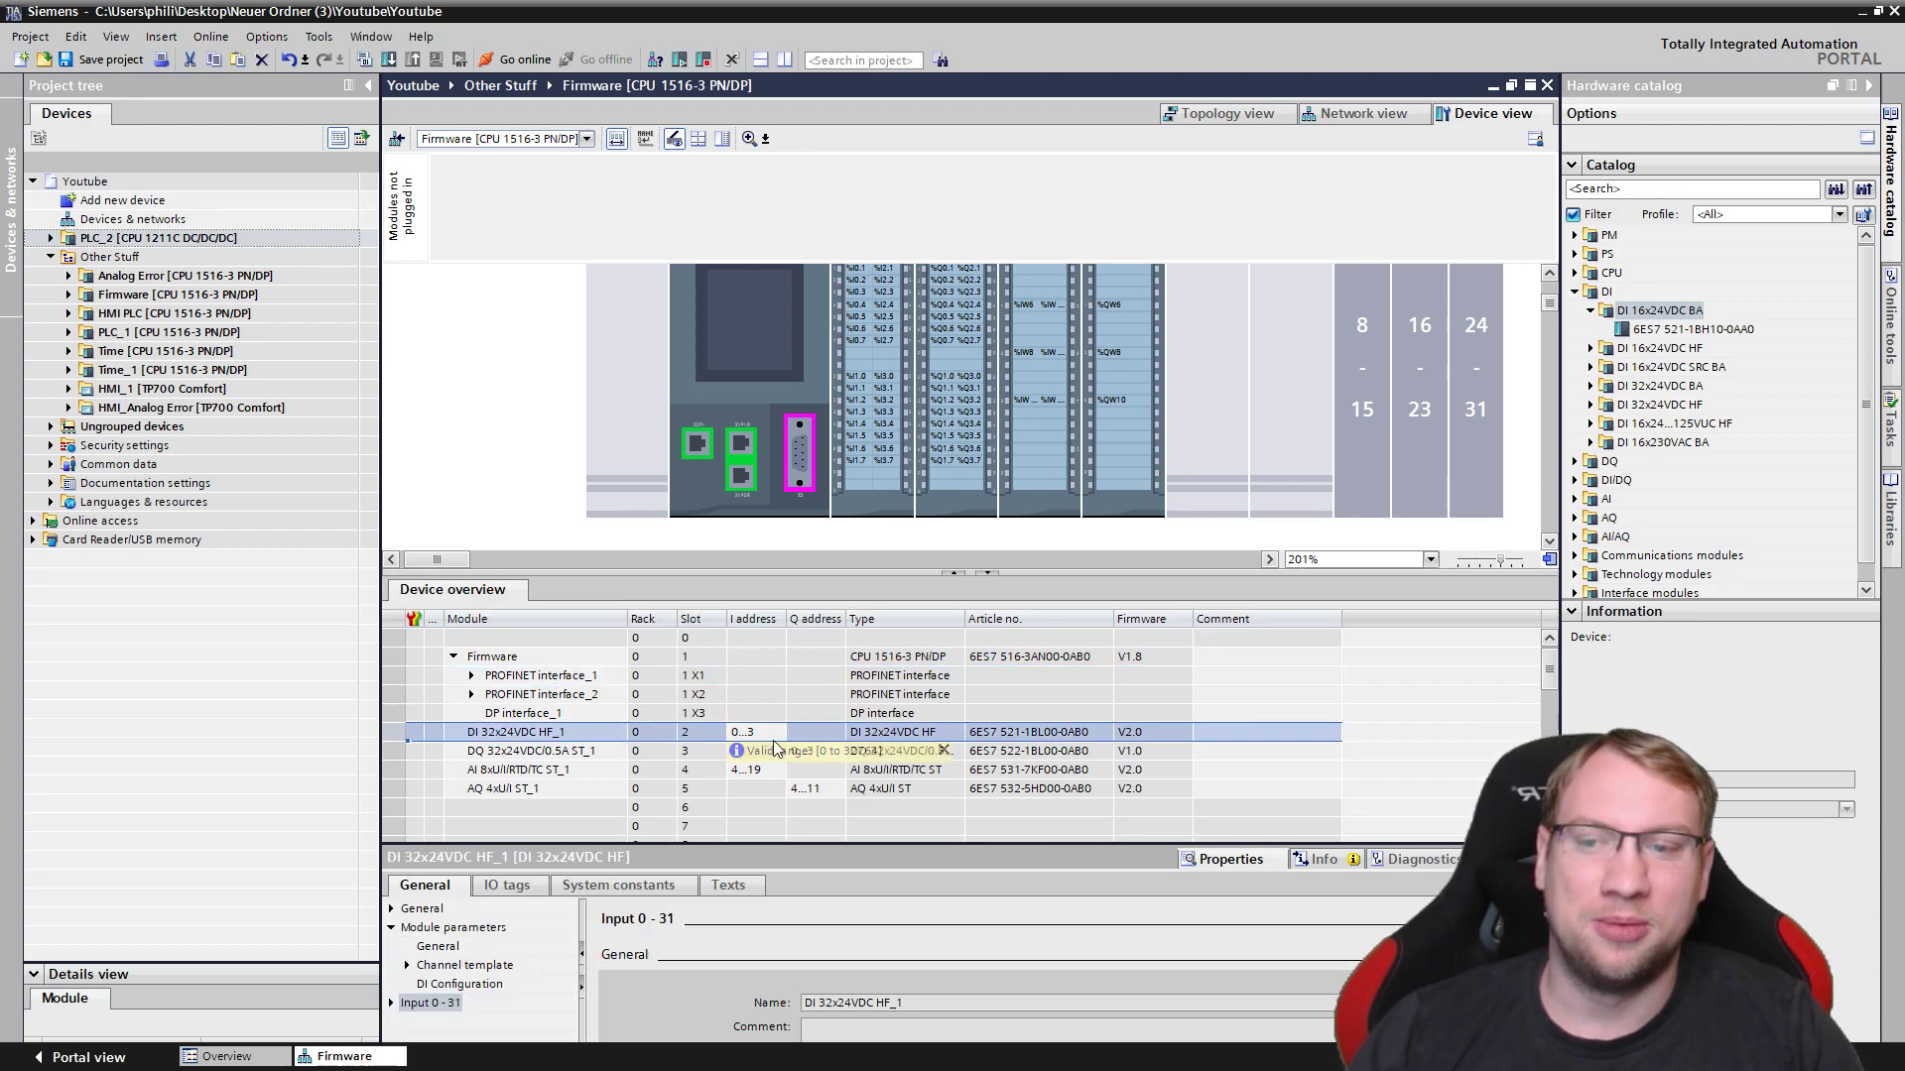
{"action": "left_click", "coordinate": [839, 697]}
{"action": "left_click", "coordinate": [715, 751]}
{"action": "left_click", "coordinate": [674, 789]}
{"action": "left_click", "coordinate": [644, 732]}
{"action": "left_click", "coordinate": [642, 693]}
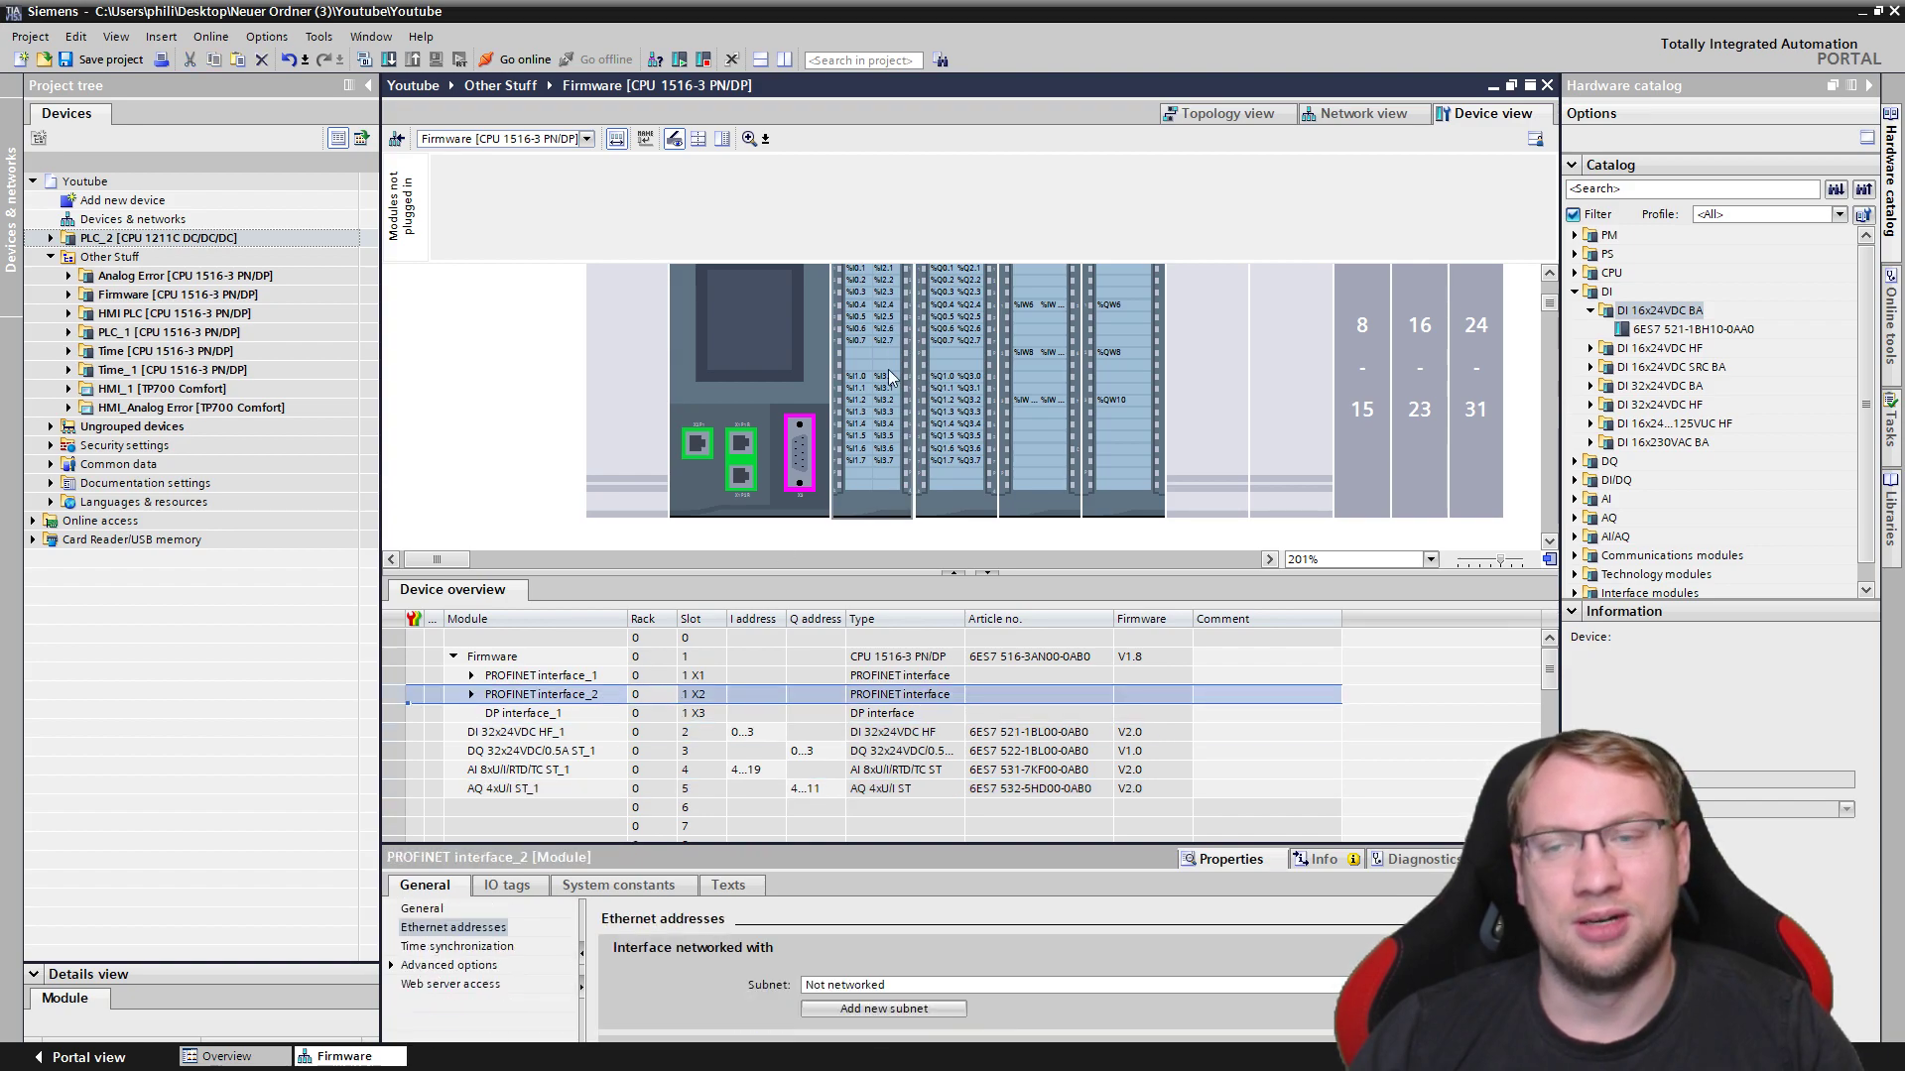
Hide the unplugged modules area, clear the selection and examine the I/O address labels on the Firmware PLC's modules up close.
{"action": "left_click", "coordinate": [615, 143]}
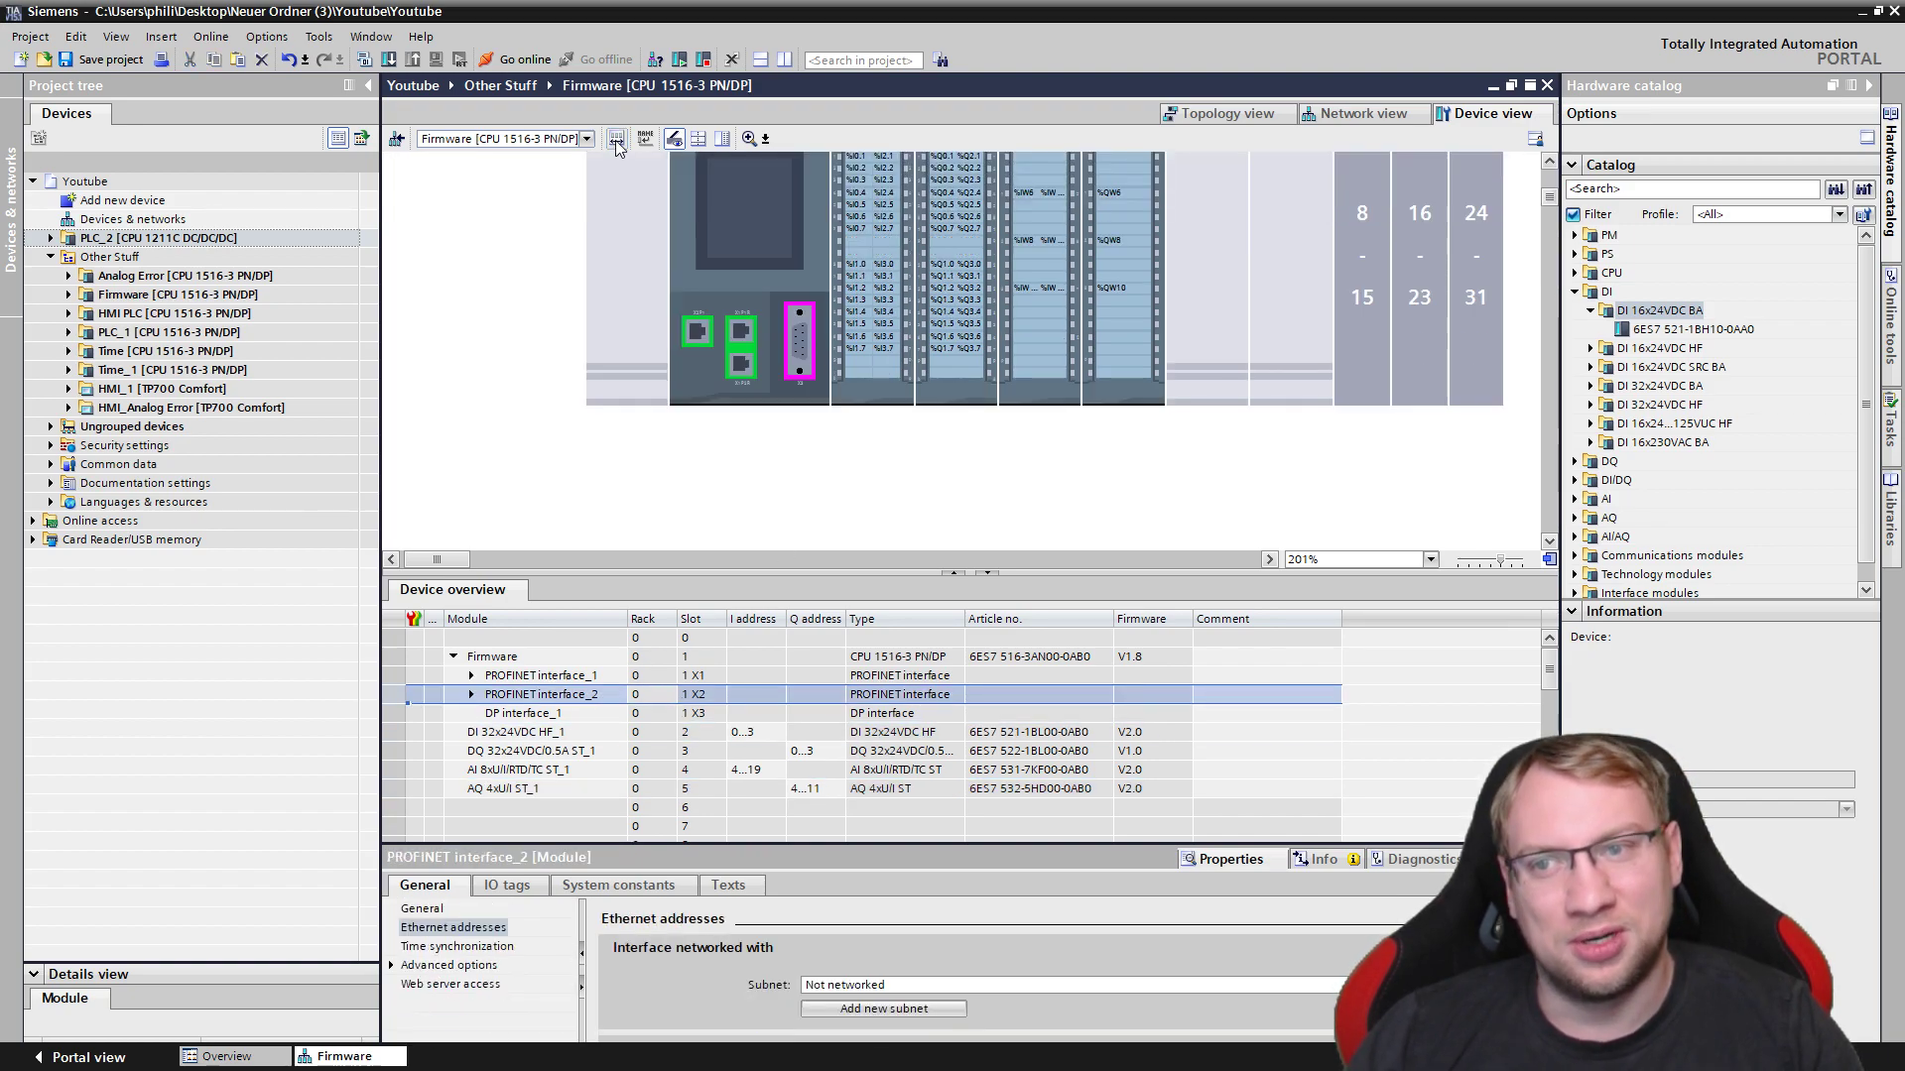
{"action": "left_click", "coordinate": [521, 416]}
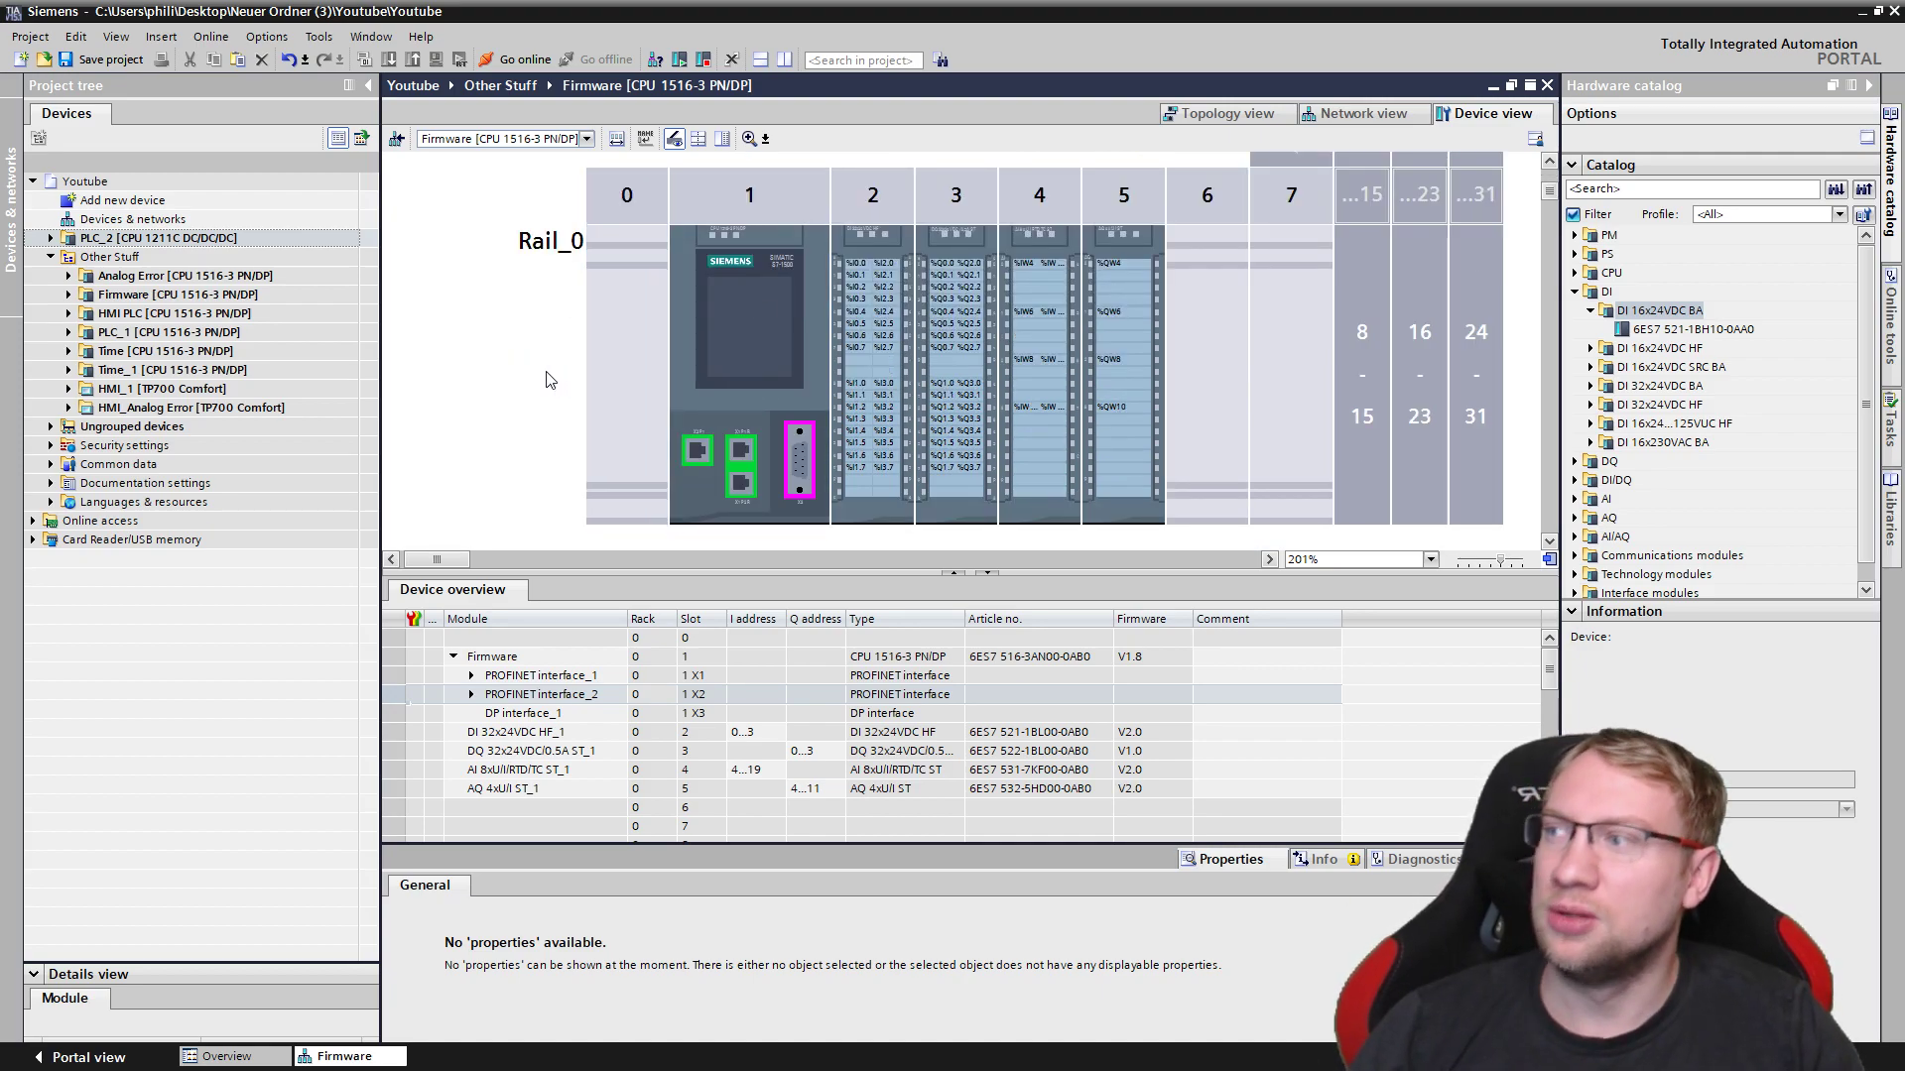
{"action": "scroll", "coordinate": [545, 380], "scroll_direction": "down", "scroll_amount": 1}
{"action": "scroll", "coordinate": [545, 380], "scroll_direction": "down", "scroll_amount": 2}
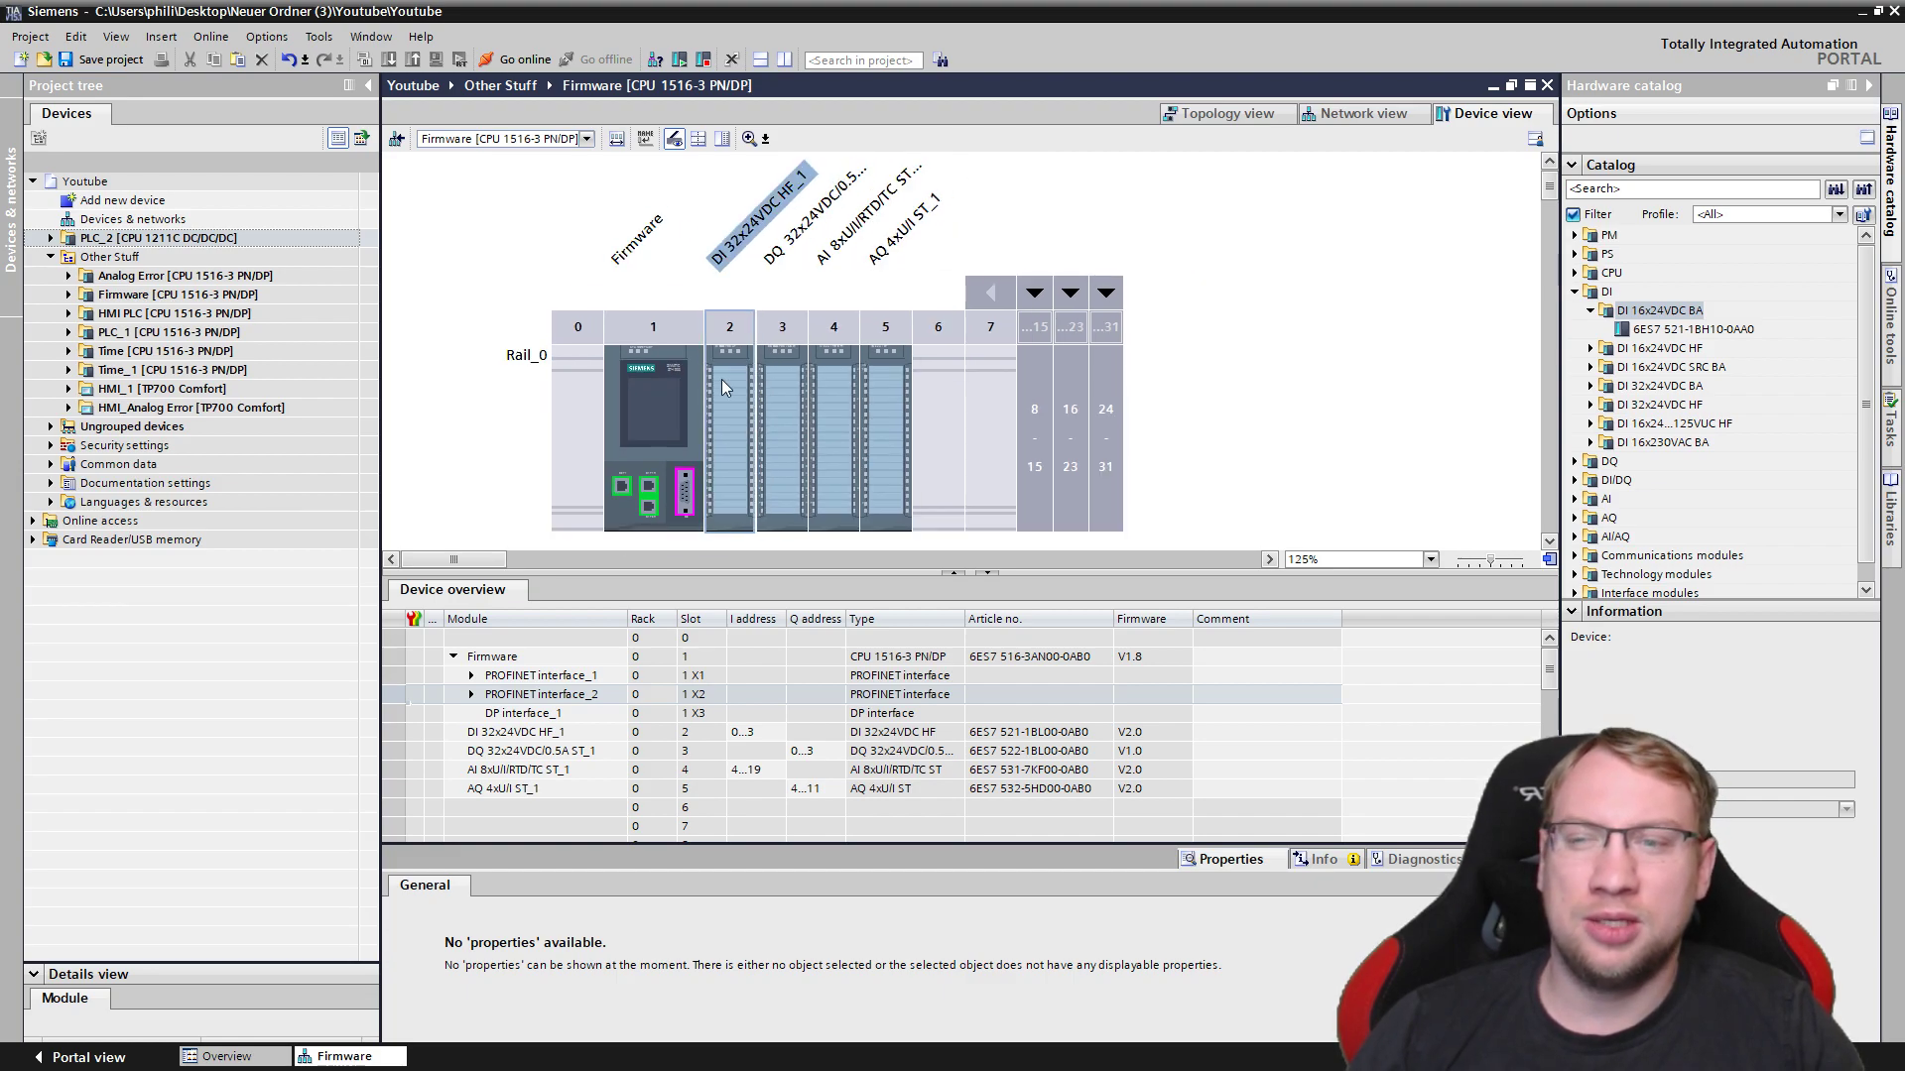
{"action": "scroll", "coordinate": [728, 379], "scroll_direction": "up", "scroll_amount": 3}
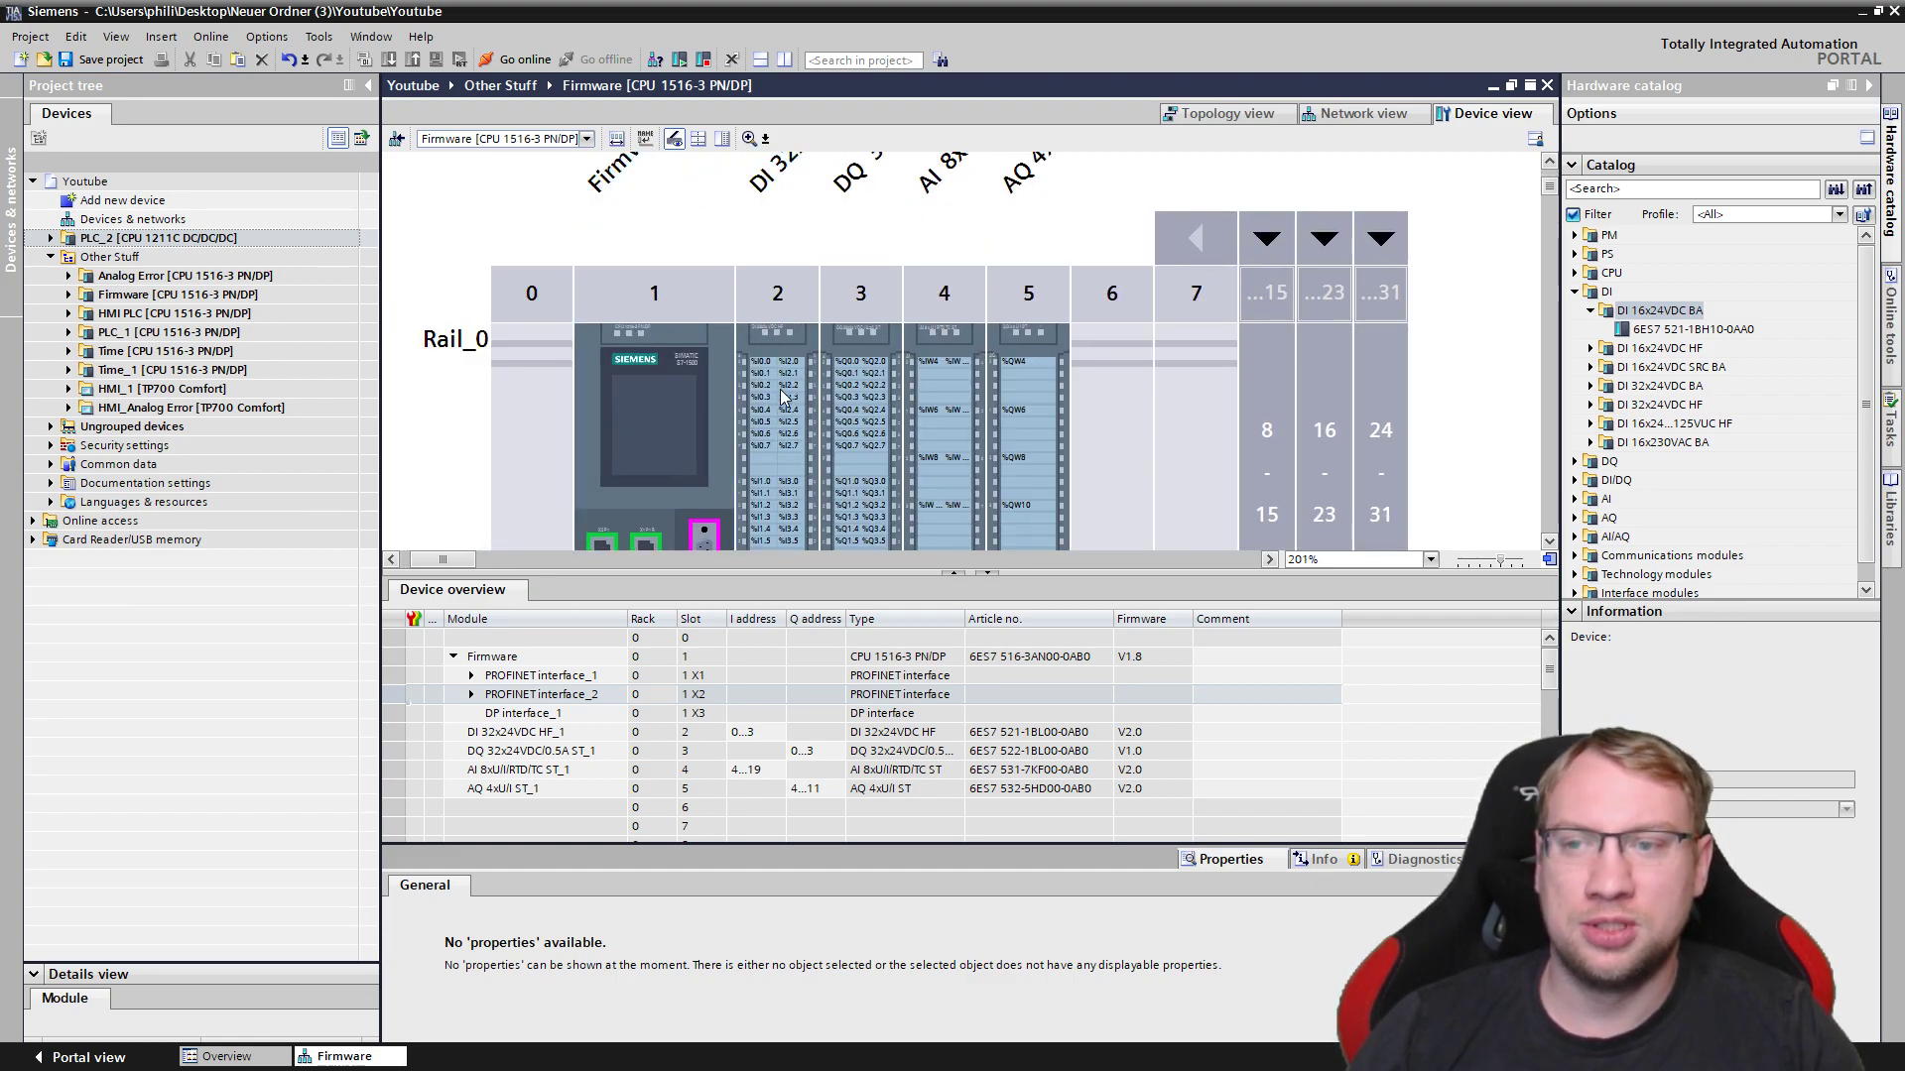
{"action": "scroll", "coordinate": [782, 400], "scroll_direction": "up", "scroll_amount": 2}
{"action": "scroll", "coordinate": [779, 312], "scroll_direction": "up", "scroll_amount": 2}
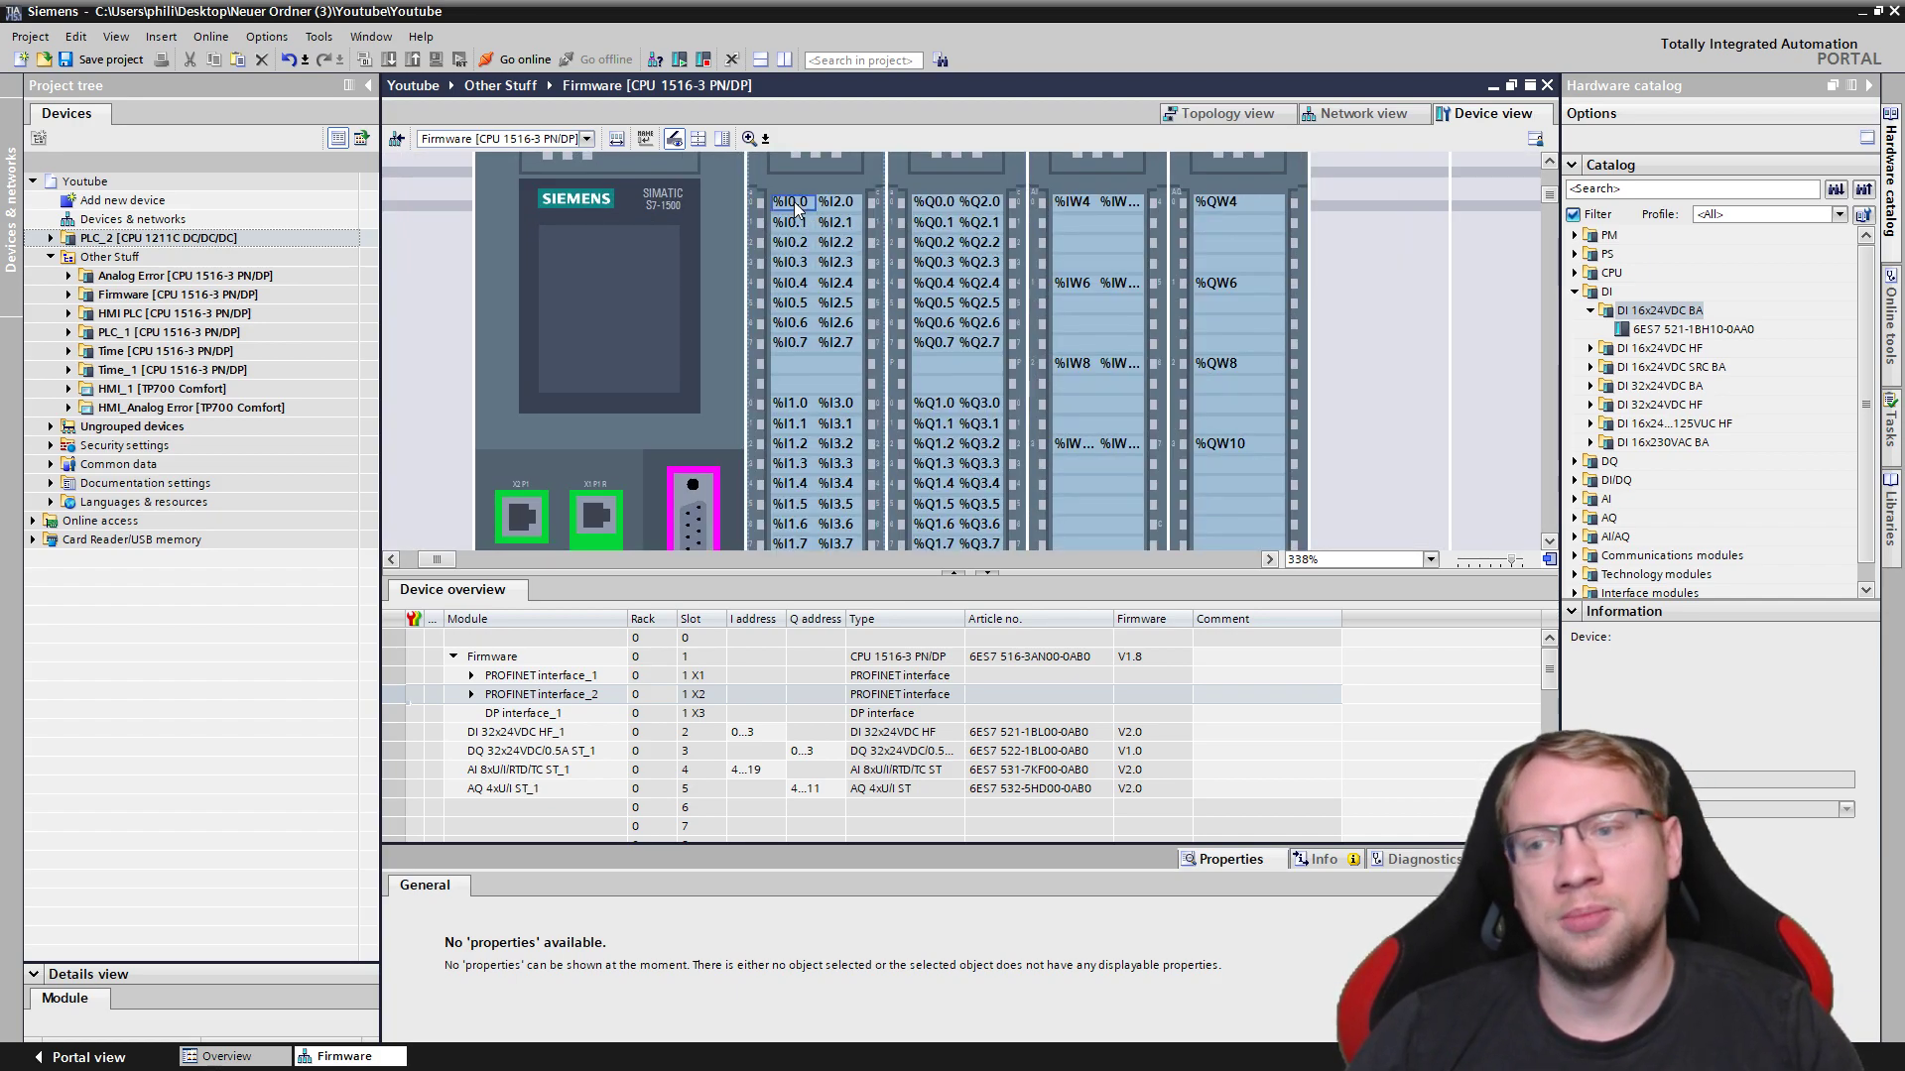
Try the graphic area's zoom tools, including a 200% zoom, and enlarge the properties area.
{"action": "left_click", "coordinate": [766, 139]}
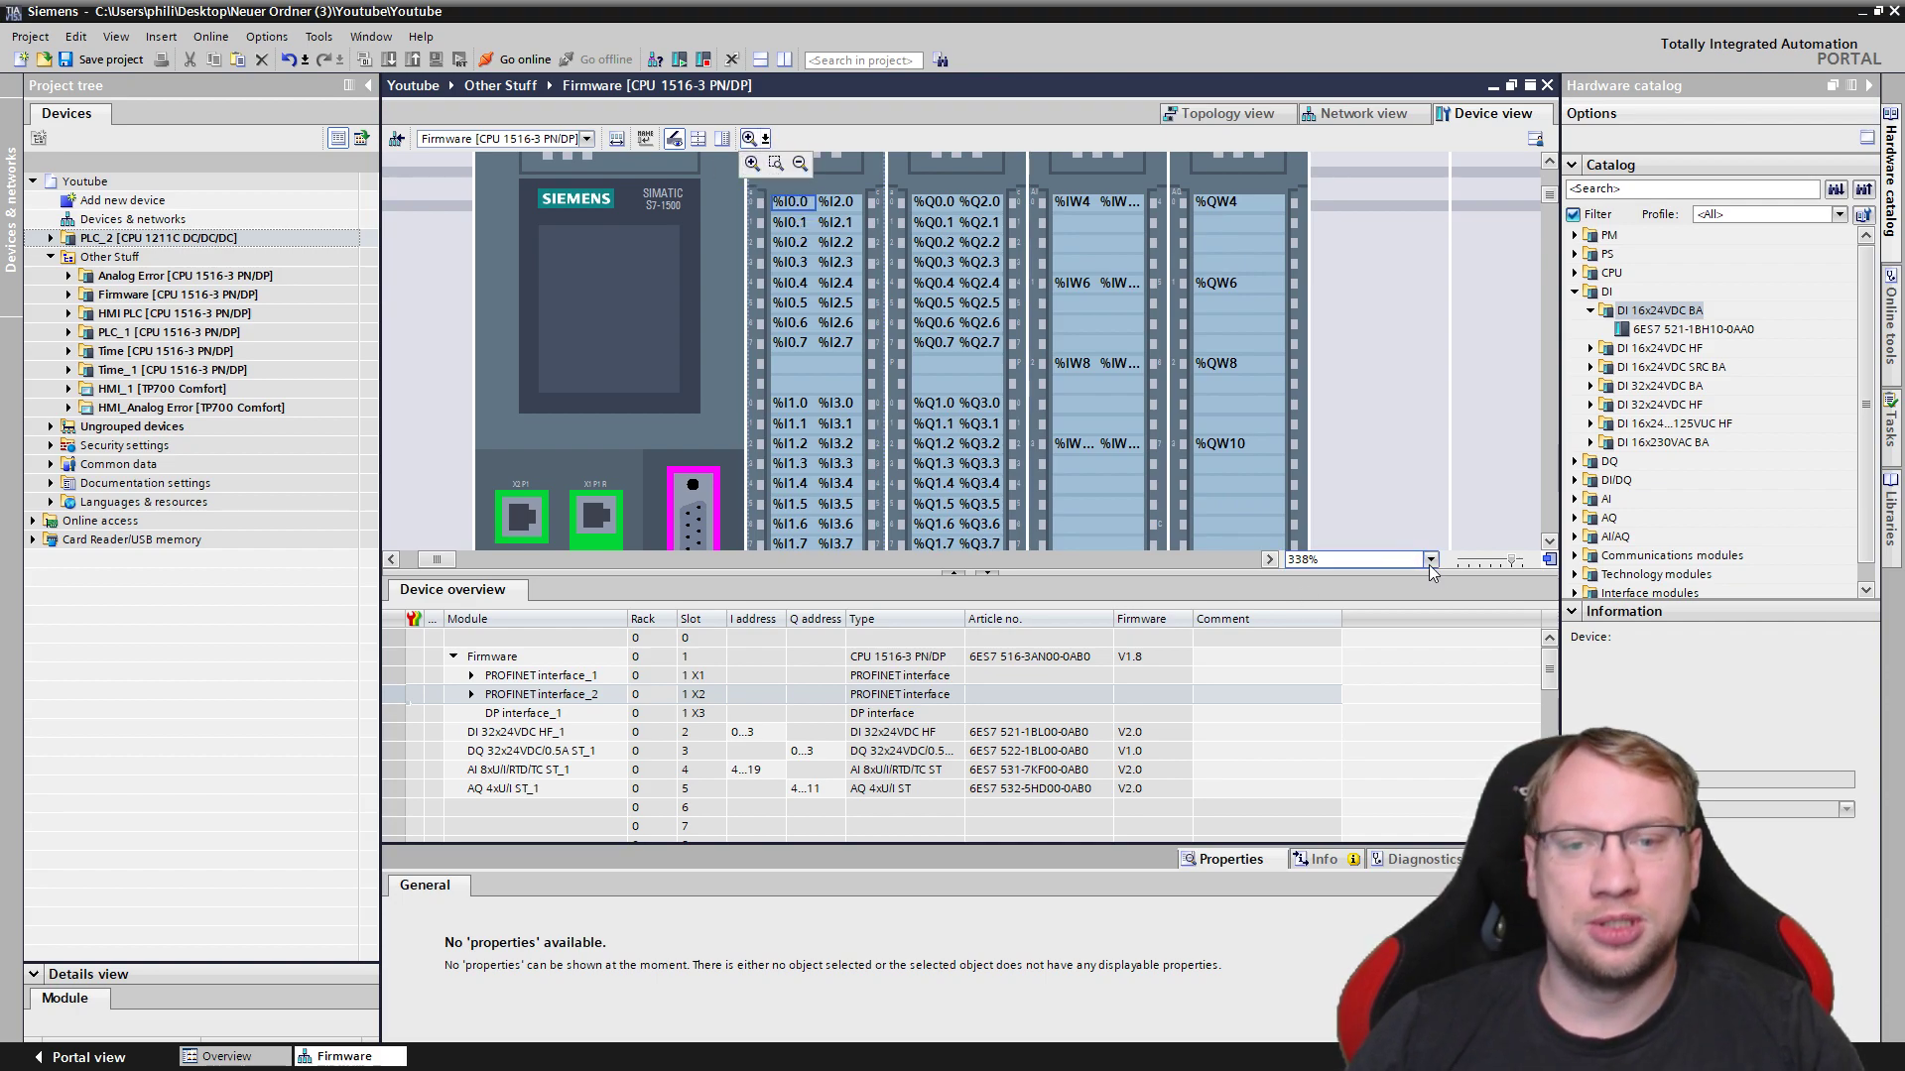
{"action": "mouse_move", "coordinate": [1508, 559]}
{"action": "left_mouse_down"}
{"action": "mouse_move", "coordinate": [1492, 562]}
{"action": "mouse_move", "coordinate": [1524, 562]}
{"action": "mouse_move", "coordinate": [1506, 562]}
{"action": "left_mouse_up"}
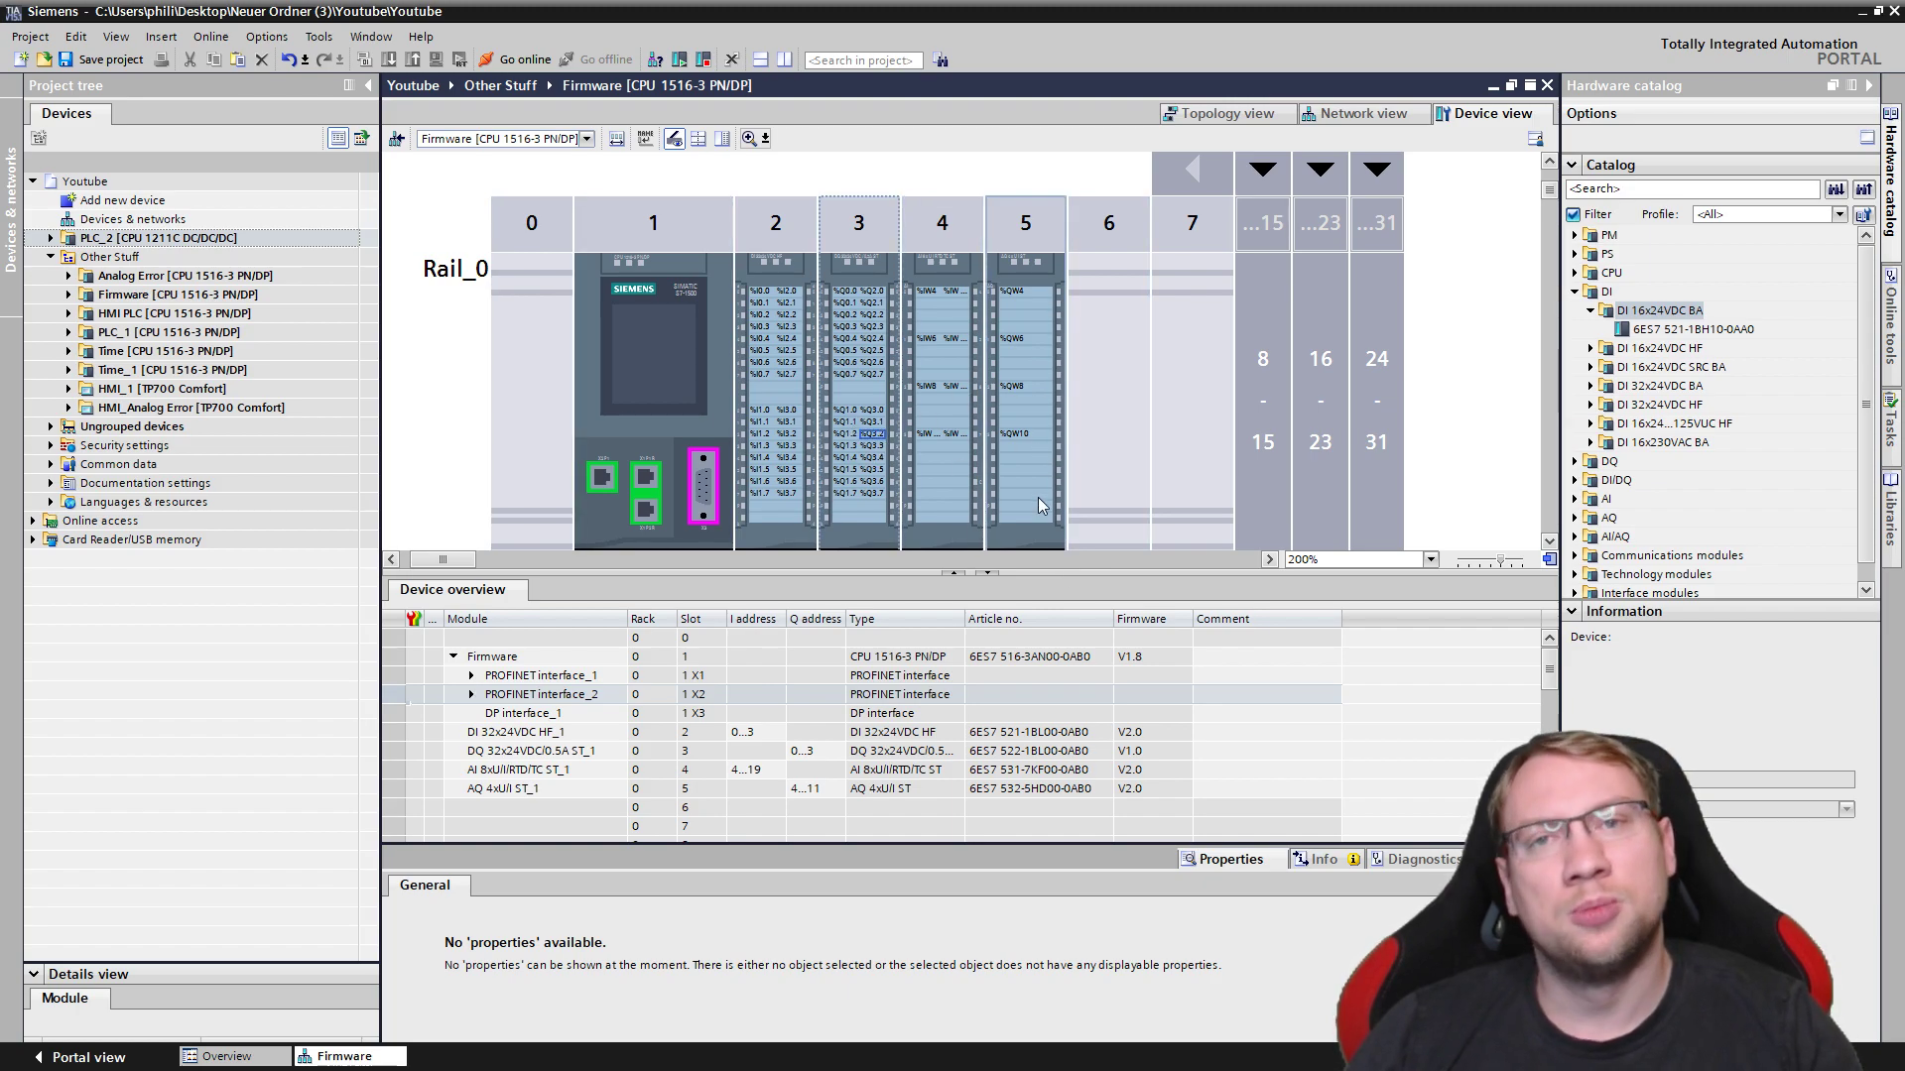
{"action": "scroll", "coordinate": [920, 487], "scroll_direction": "up", "scroll_amount": 3}
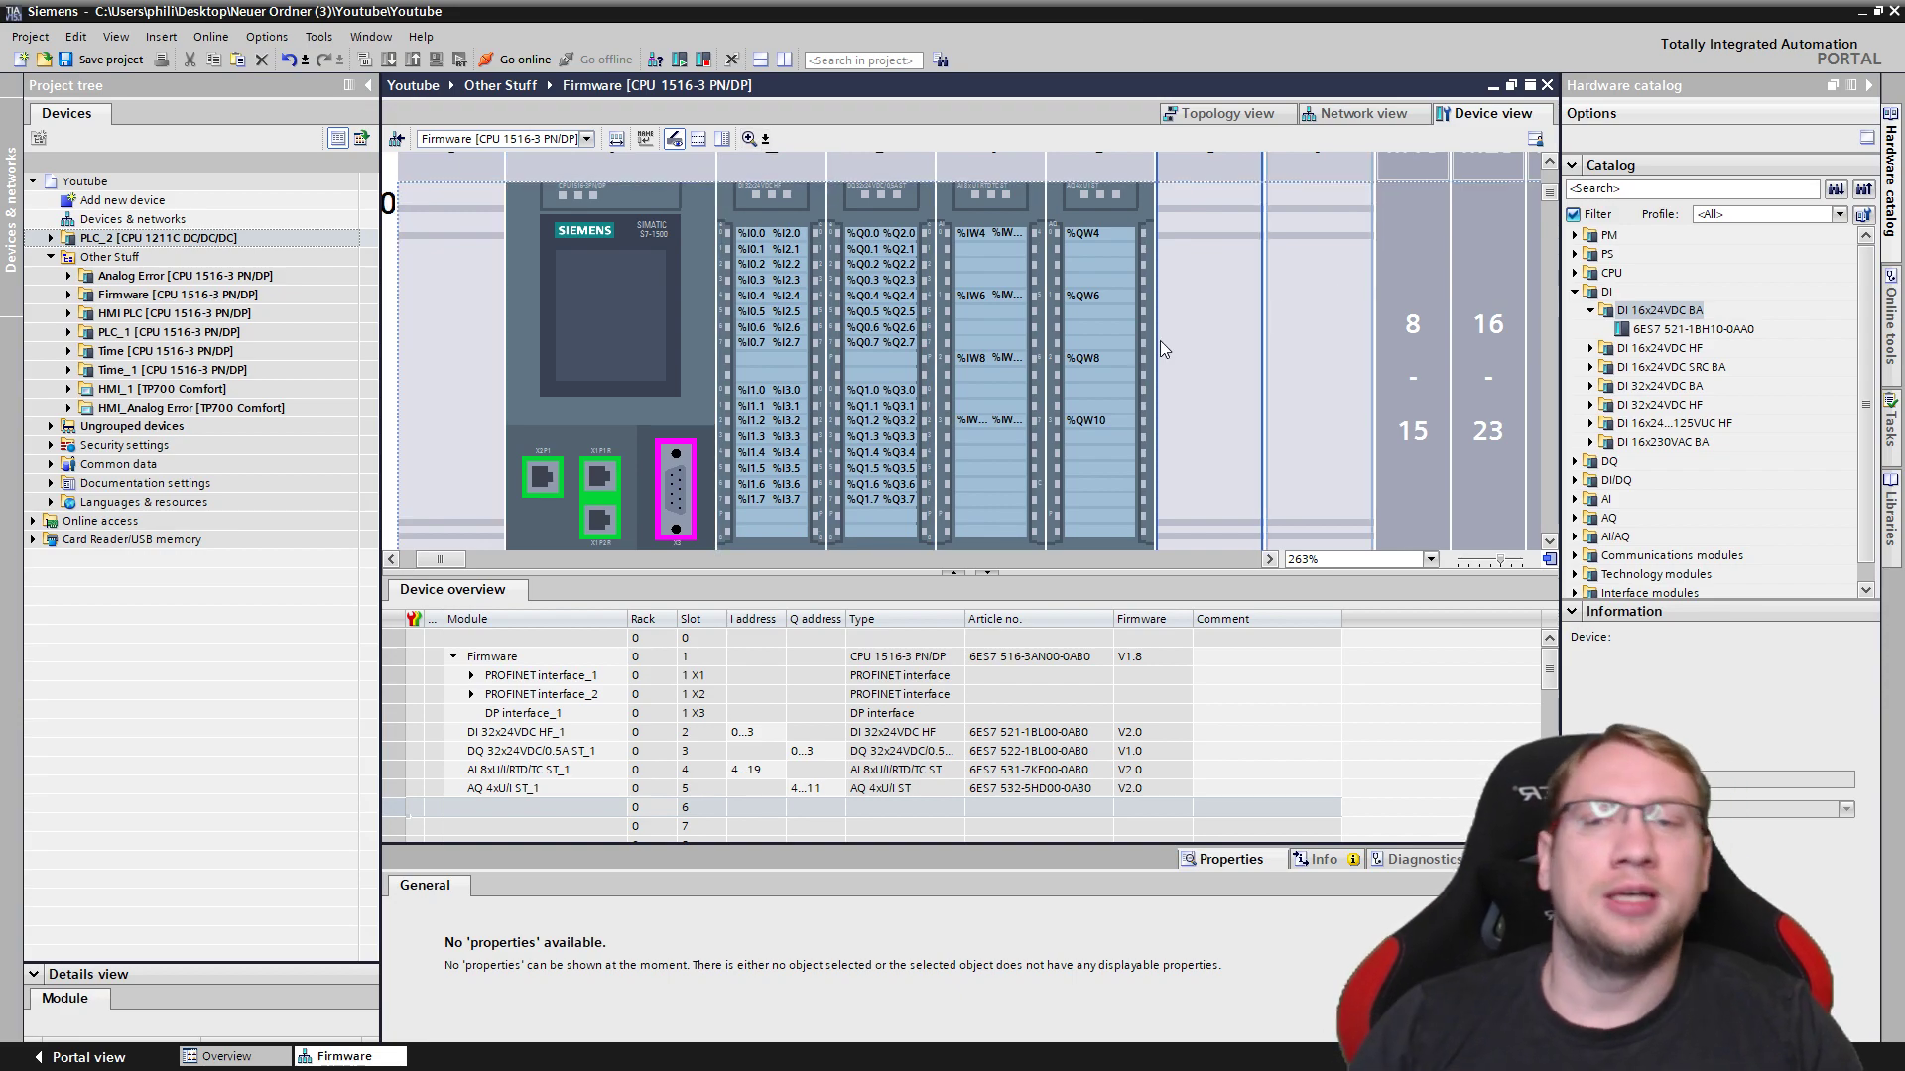
{"action": "left_click_drag", "start_coordinate": [1044, 574], "coordinate": [982, 685]}
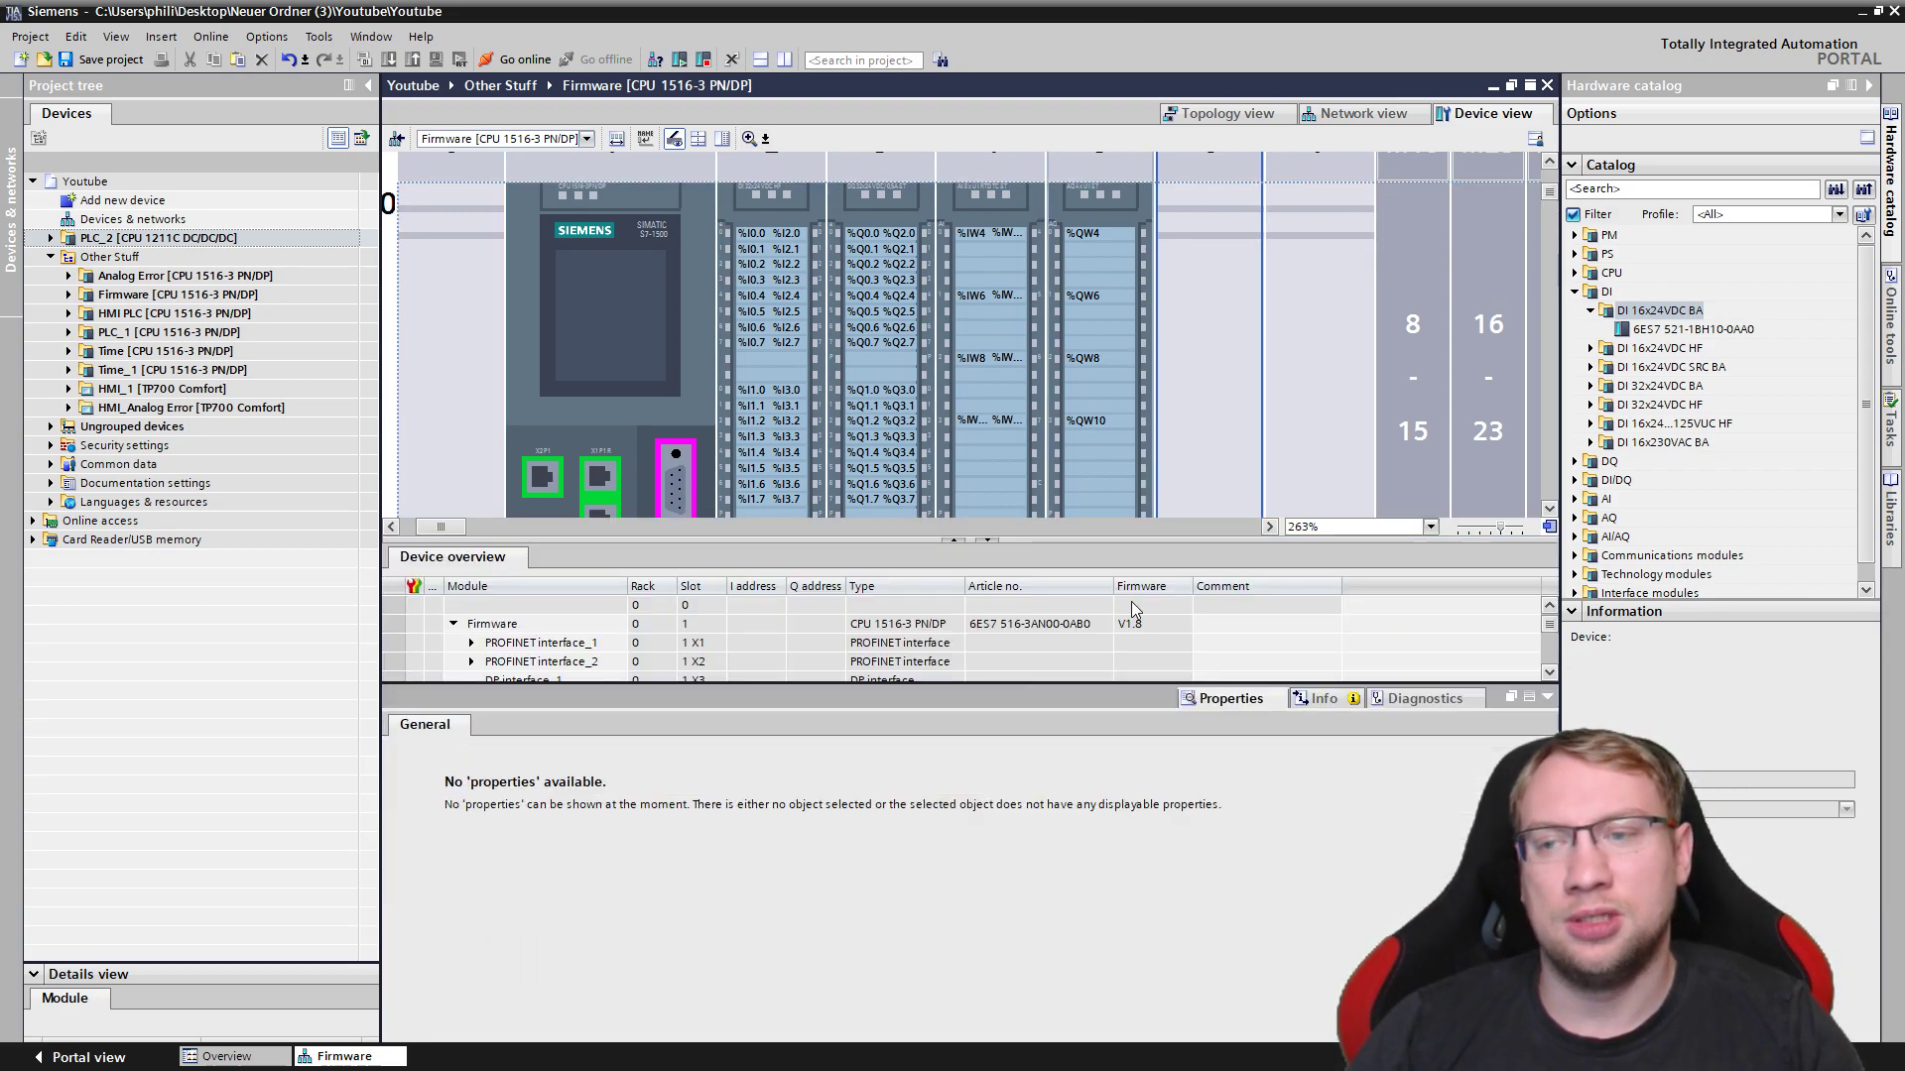
Look over the project's network and topology views, finishing in the topology view.
{"action": "left_click", "coordinate": [1365, 116]}
{"action": "left_click", "coordinate": [1183, 115]}
{"action": "left_click", "coordinate": [1306, 118]}
{"action": "left_click", "coordinate": [1279, 119]}
{"action": "left_click", "coordinate": [1325, 112]}
{"action": "left_click", "coordinate": [1284, 116]}
{"action": "left_click", "coordinate": [1333, 113]}
{"action": "left_click", "coordinate": [1240, 123]}
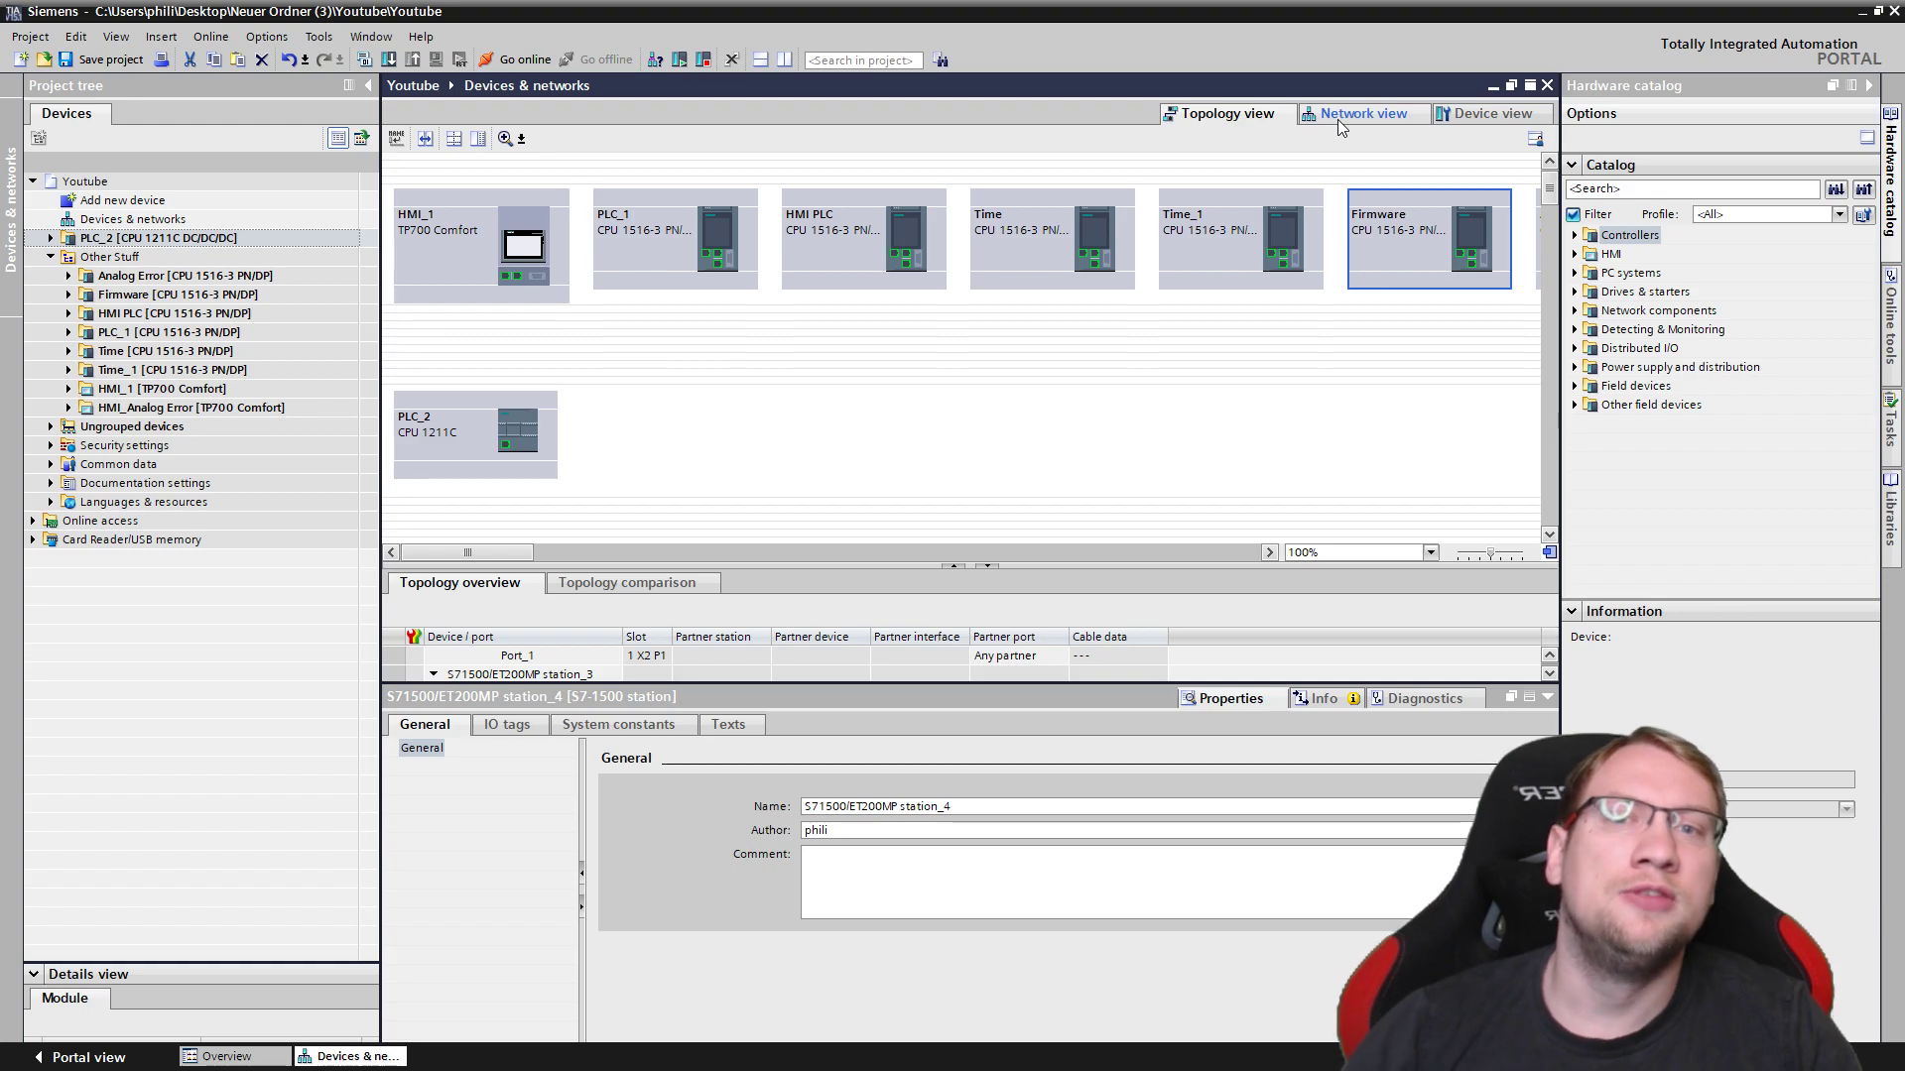
Switch to the network view and examine HMI_1, HMI PLC and PLC_1 and the PN/IE_2 connection between the HMI and its PLC.
{"action": "left_click", "coordinate": [1338, 117]}
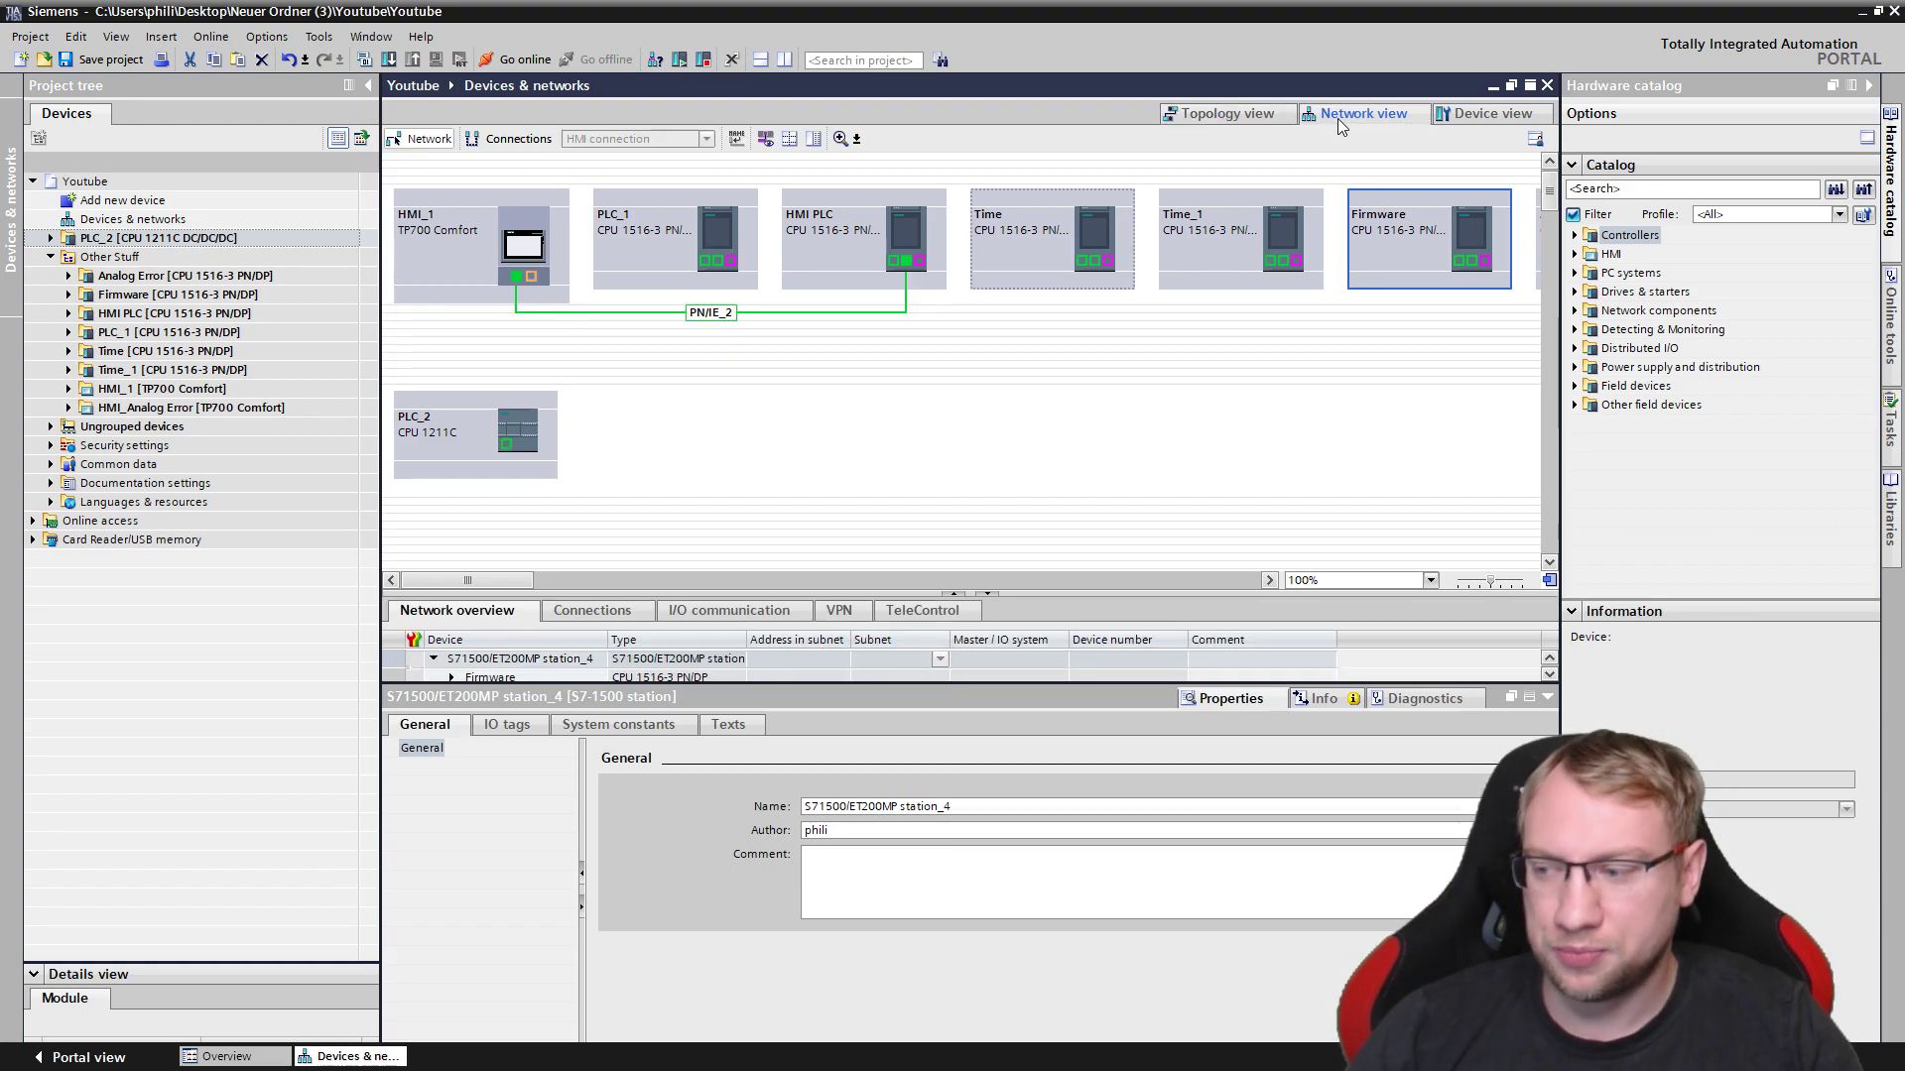
{"action": "left_click", "coordinate": [1113, 422]}
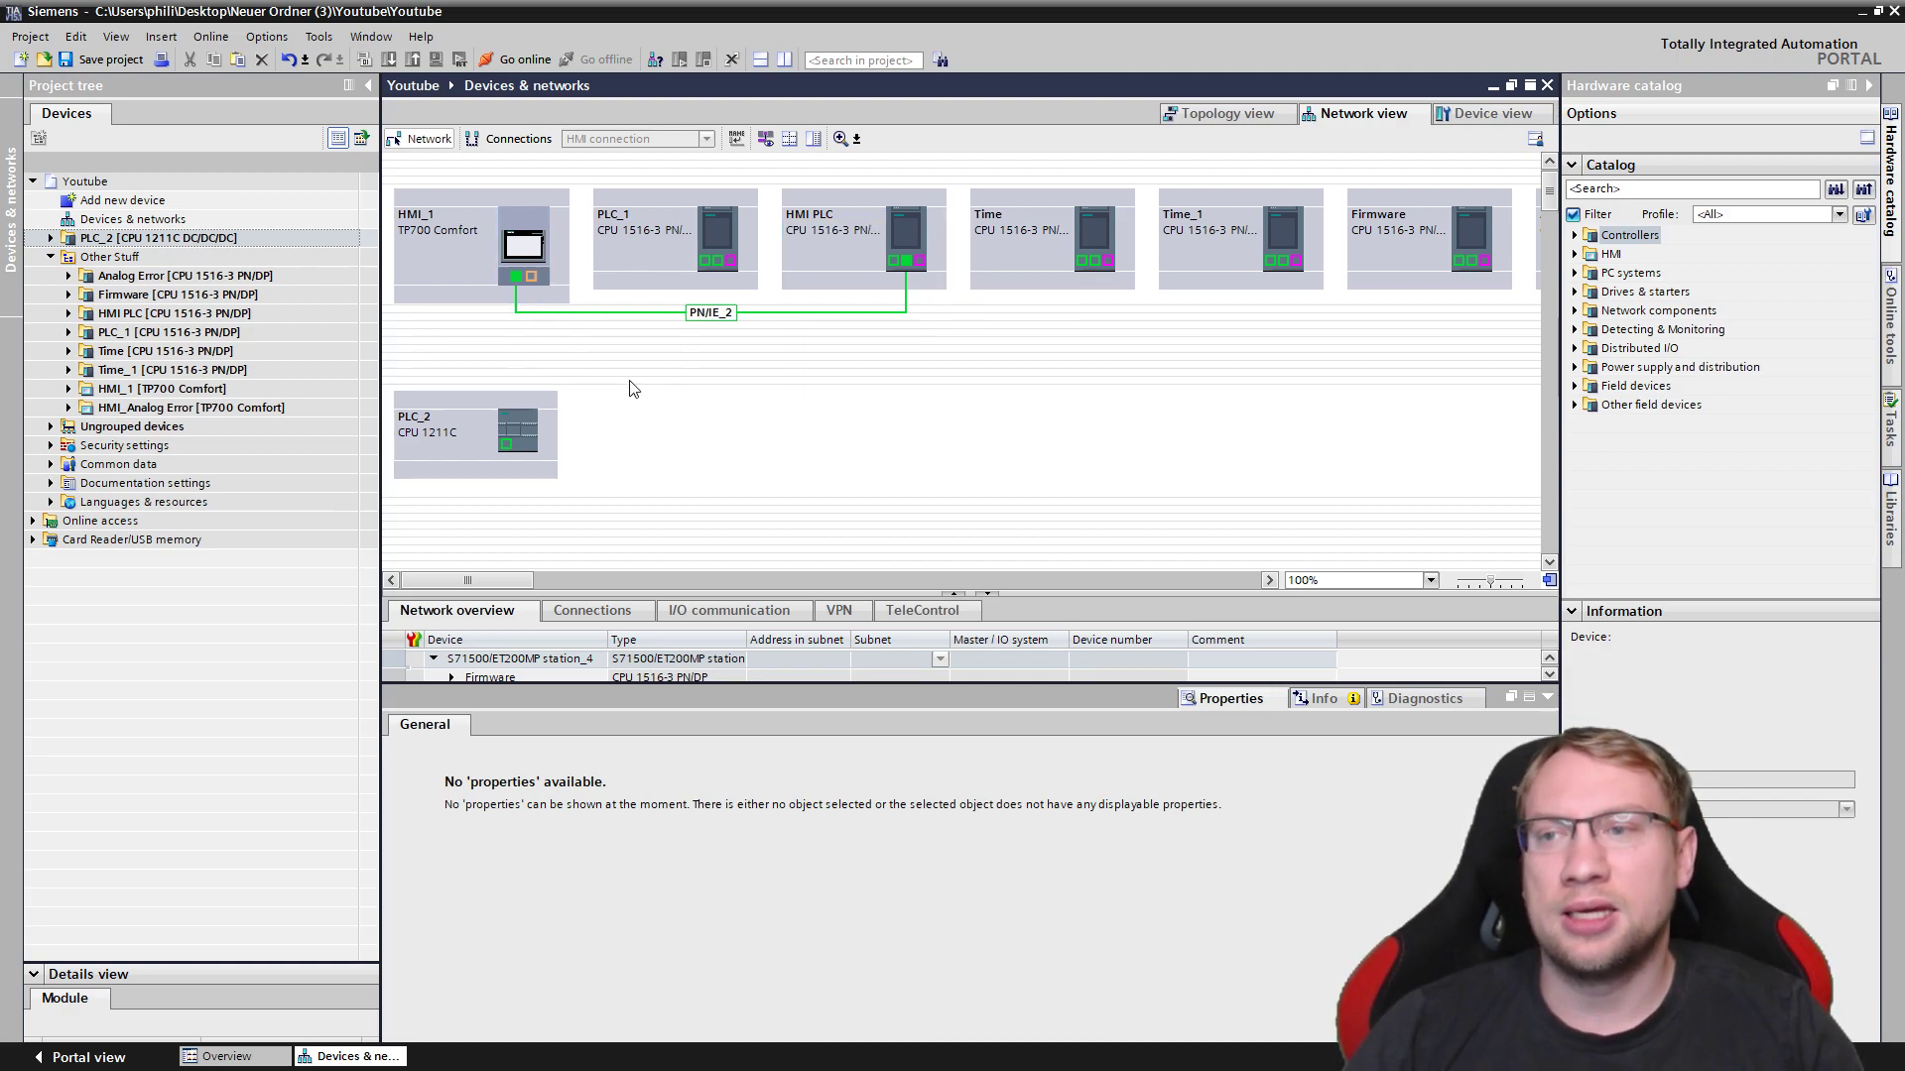
{"action": "left_click", "coordinate": [456, 270]}
{"action": "scroll", "coordinate": [456, 265], "scroll_direction": "up", "scroll_amount": 3, "text": "ctrl"}
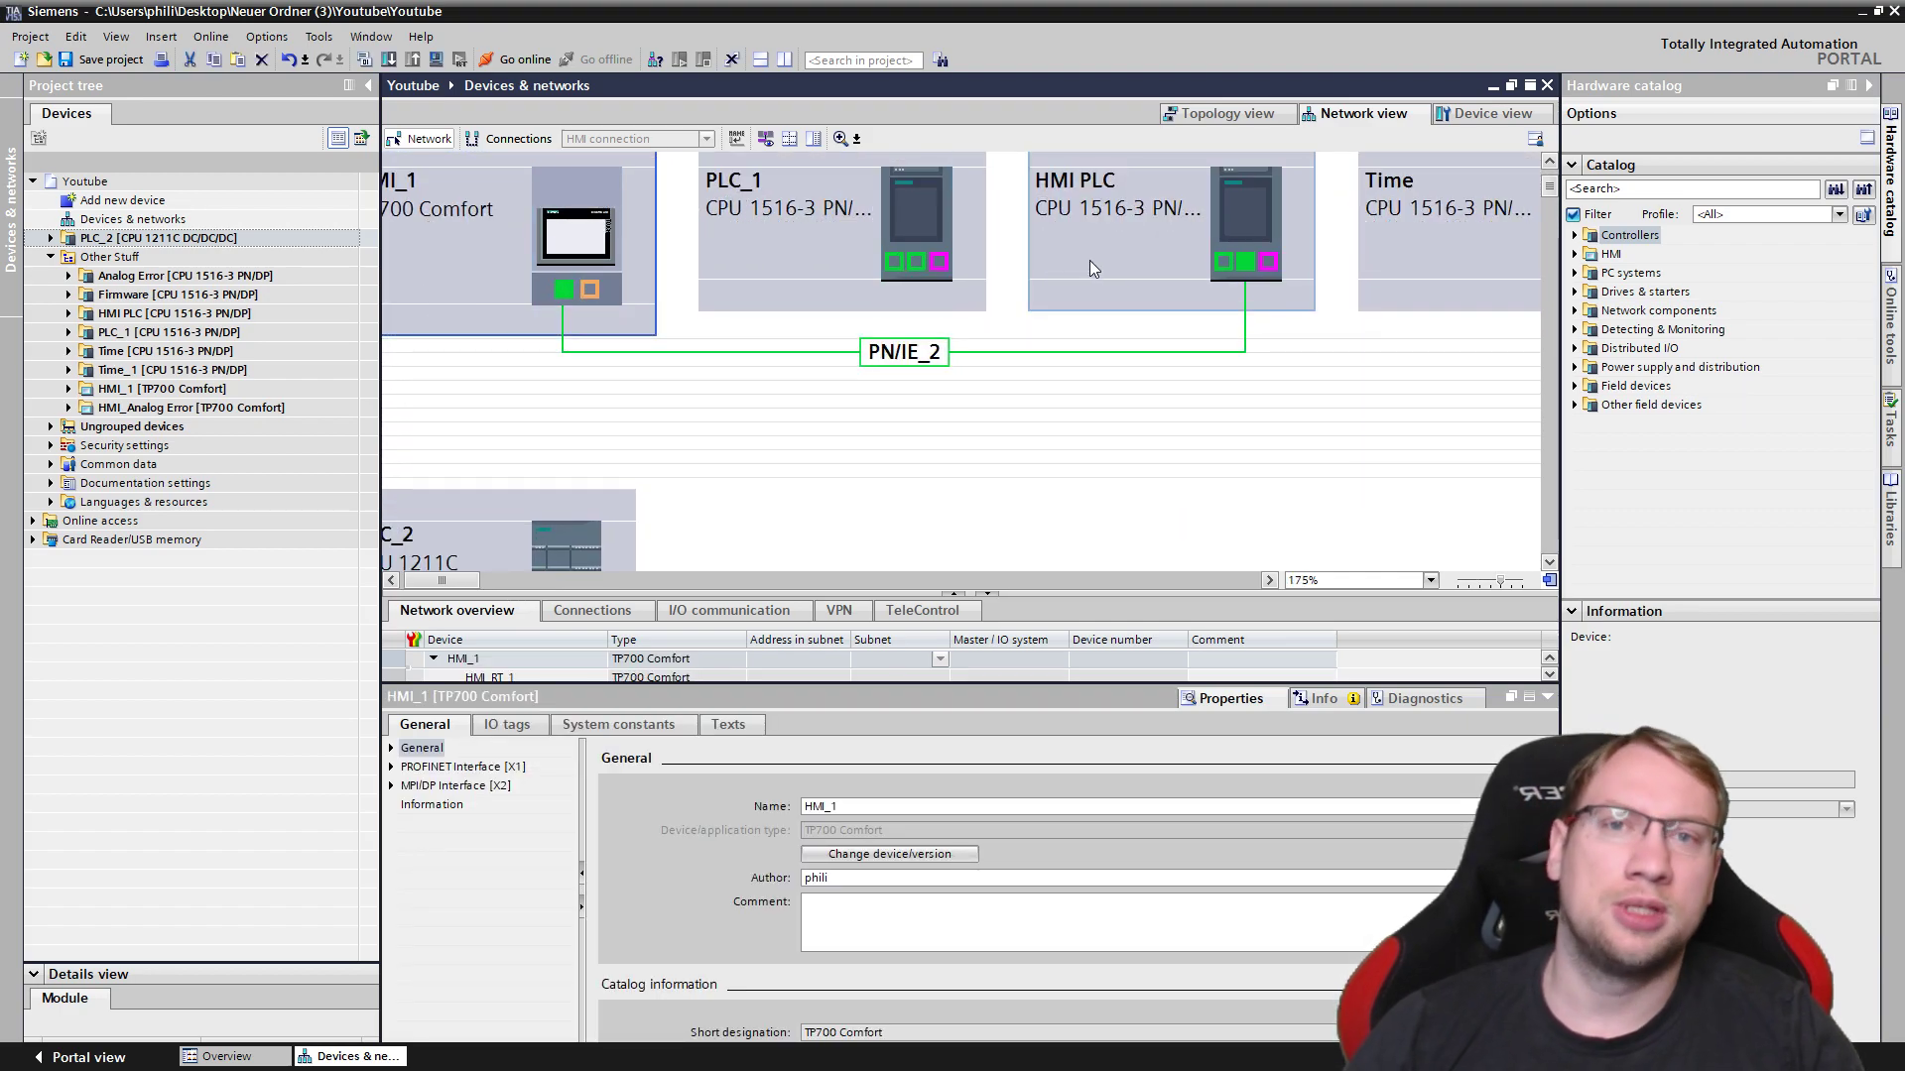
{"action": "left_click", "coordinate": [1090, 260]}
{"action": "scroll", "coordinate": [1128, 228], "scroll_direction": "up", "scroll_amount": 2}
{"action": "left_click", "coordinate": [754, 233]}
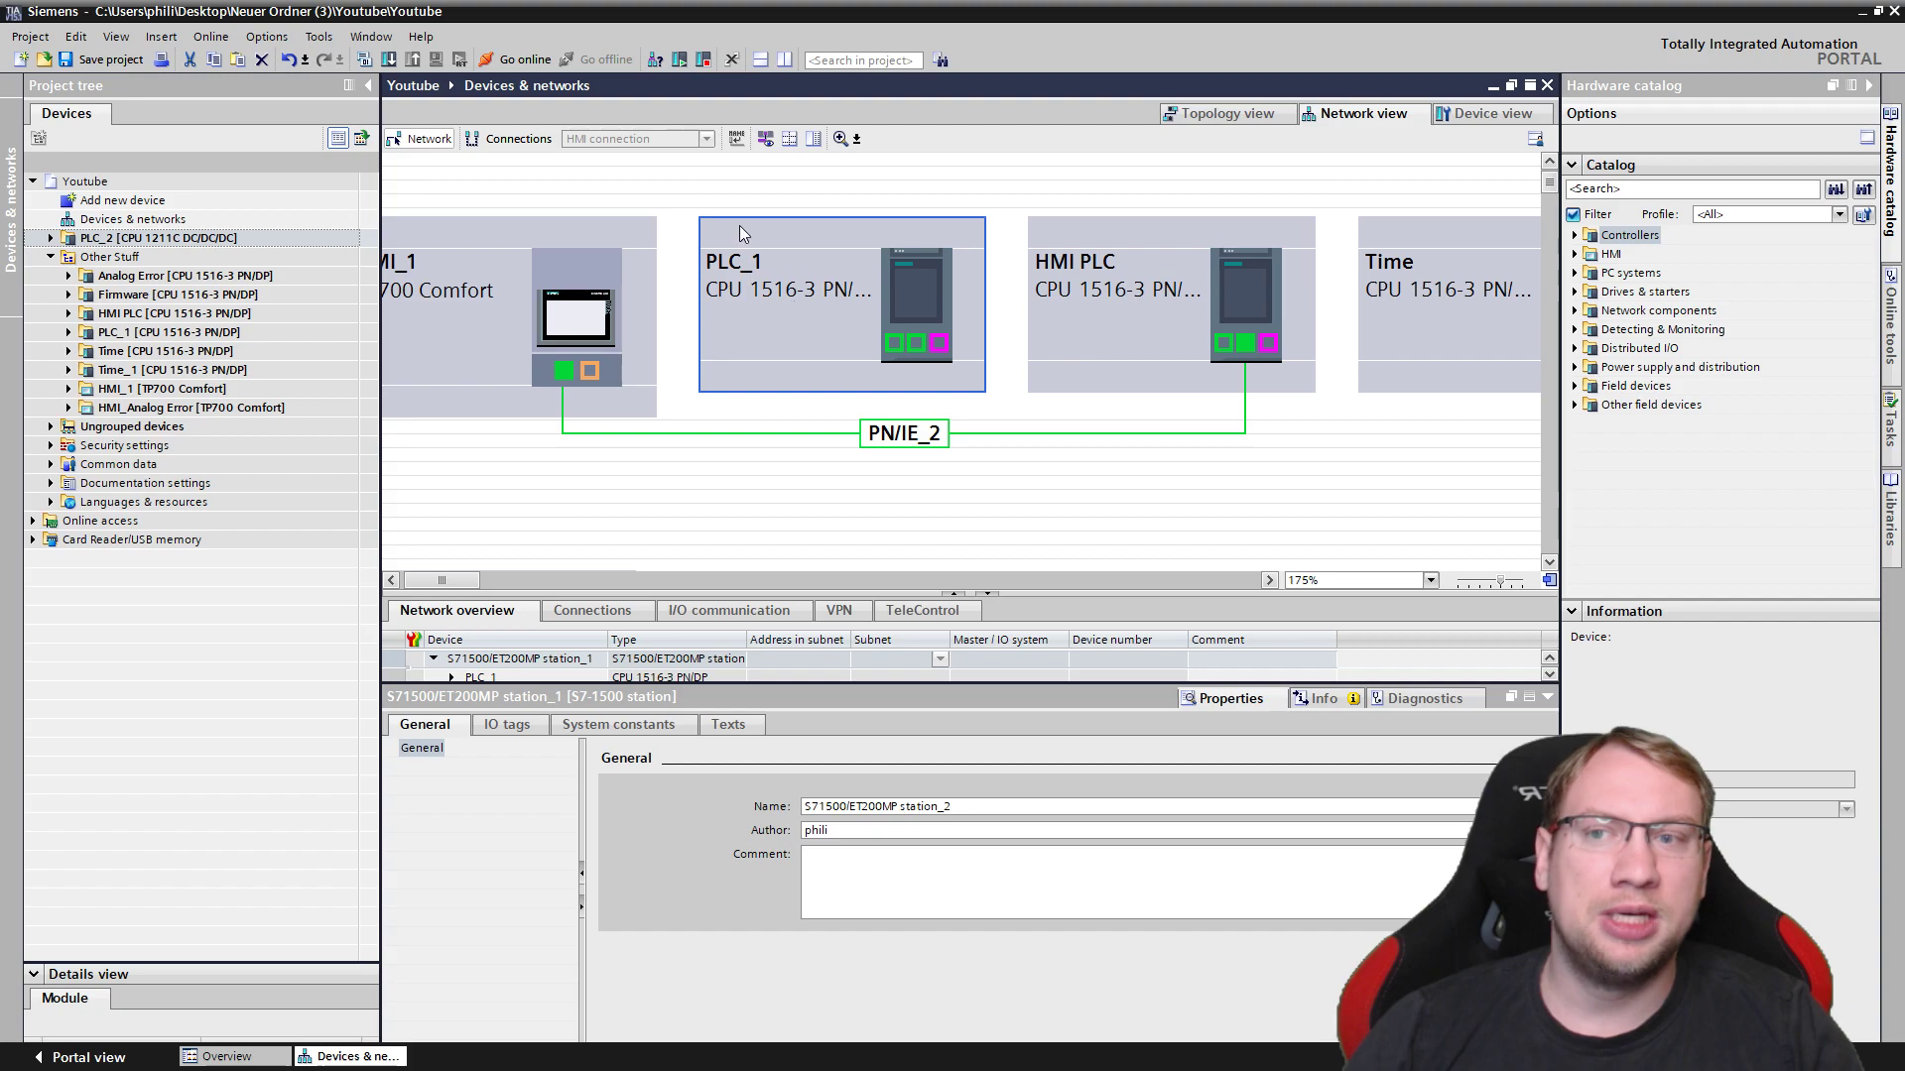
{"action": "scroll", "coordinate": [883, 283], "scroll_direction": "down", "scroll_amount": 3}
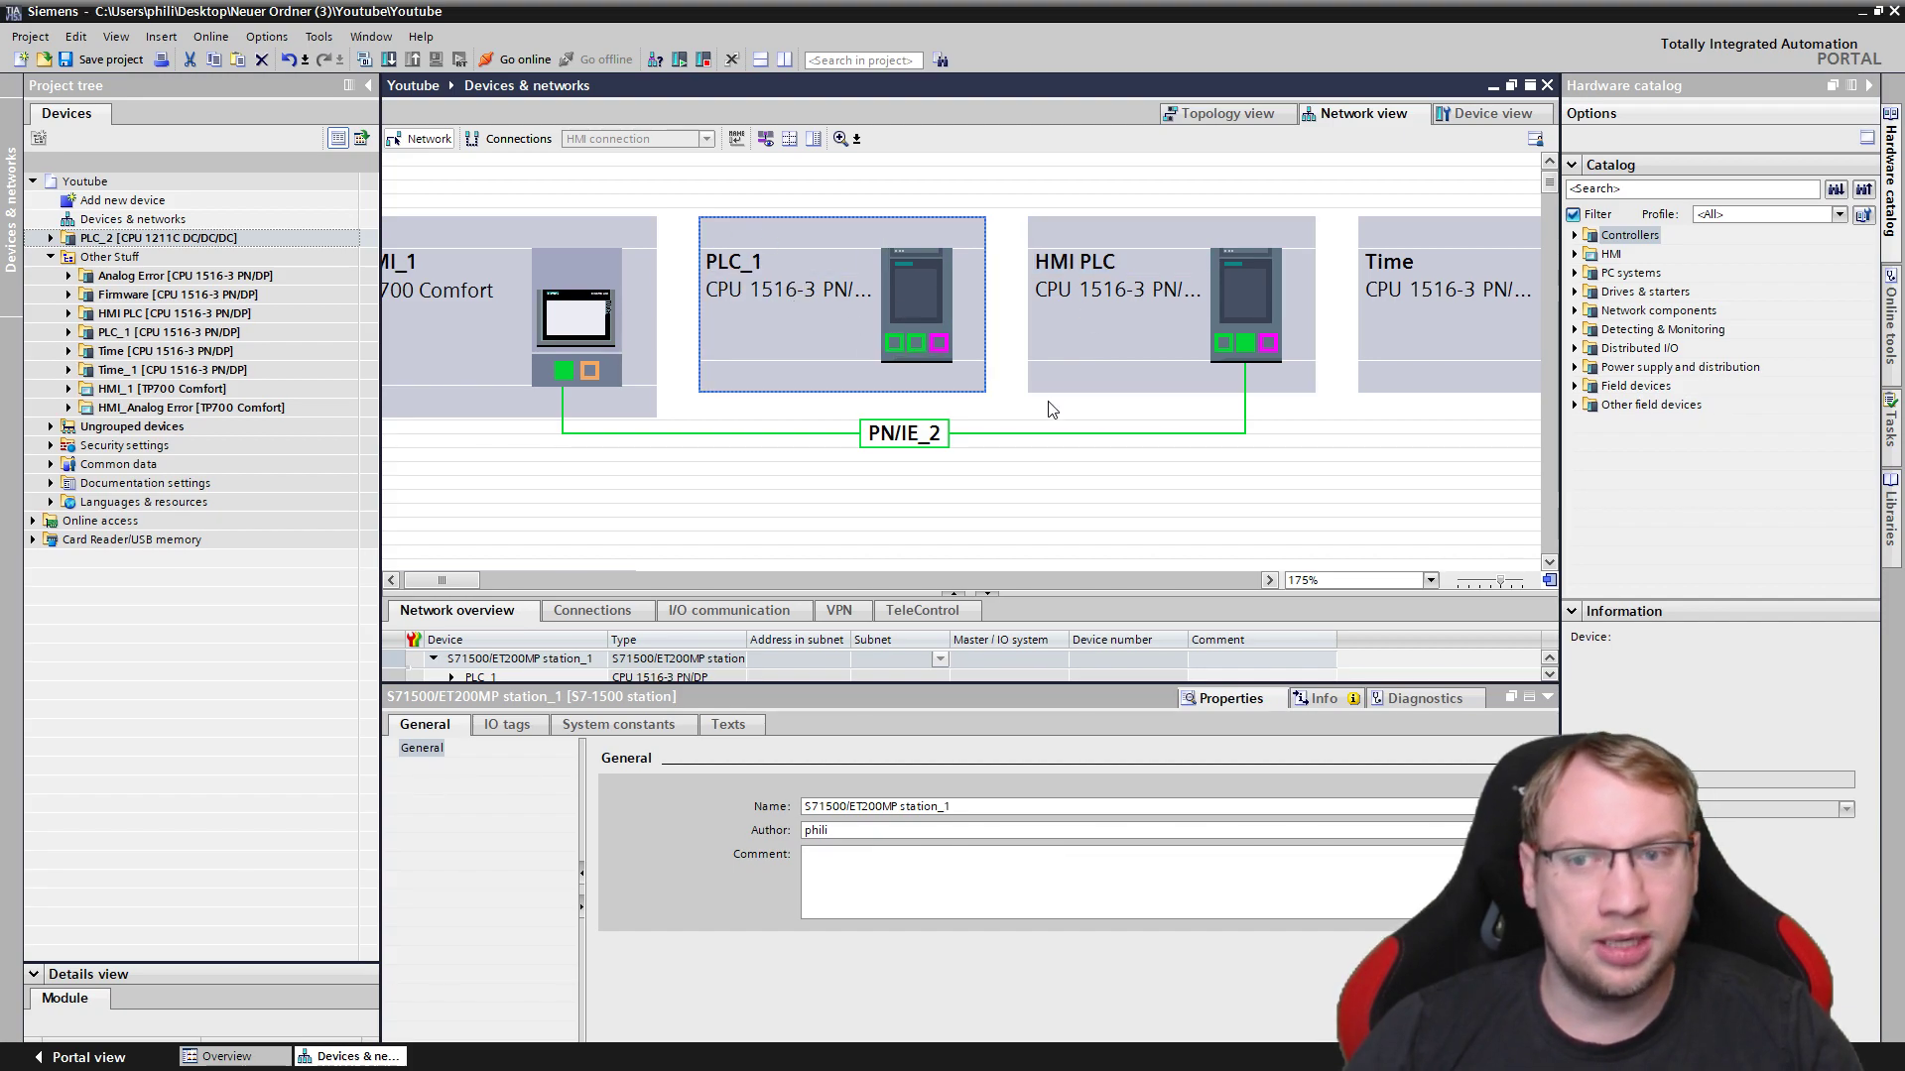
{"action": "scroll", "coordinate": [853, 496], "scroll_direction": "down", "scroll_amount": 1}
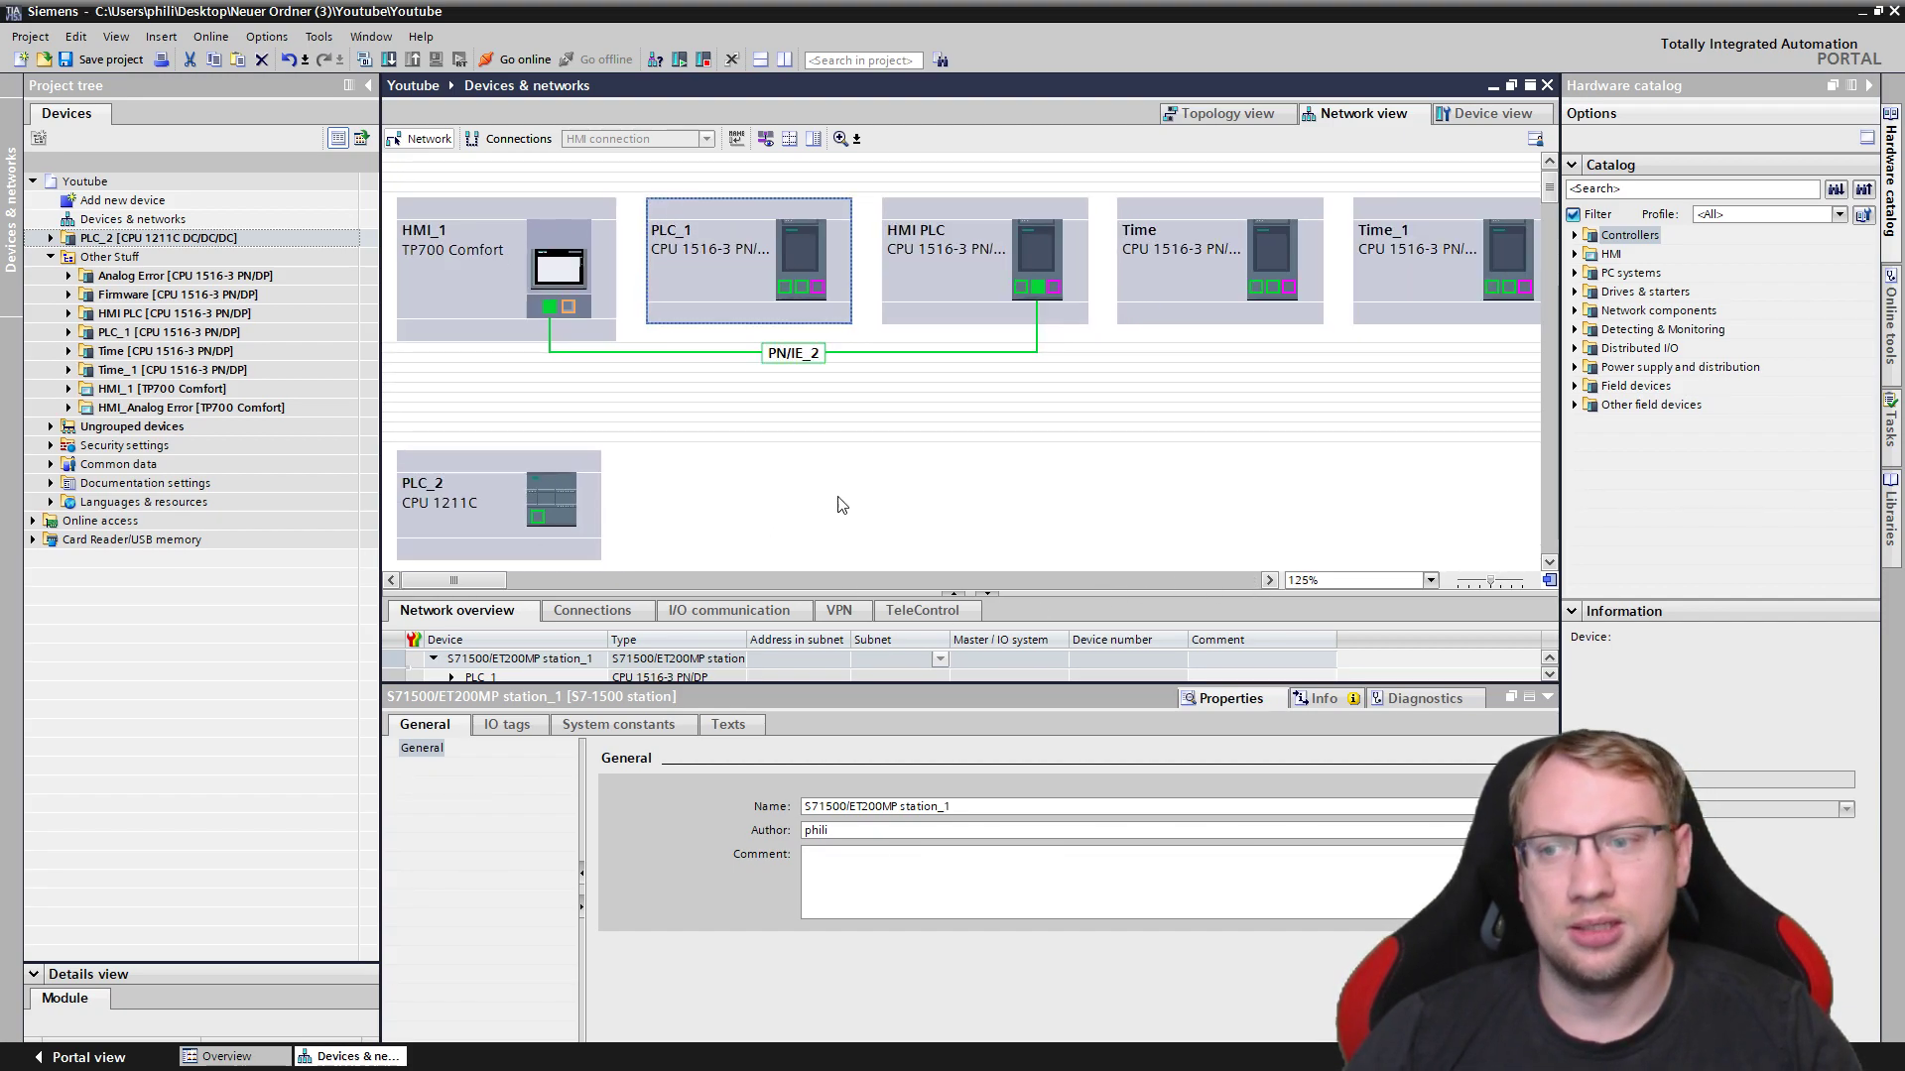
Examine the Analog Error PLC and HMI_Analog Error panel and the PN/IE_3 connection between them.
{"action": "left_click_drag", "start_coordinate": [490, 586], "coordinate": [596, 575]}
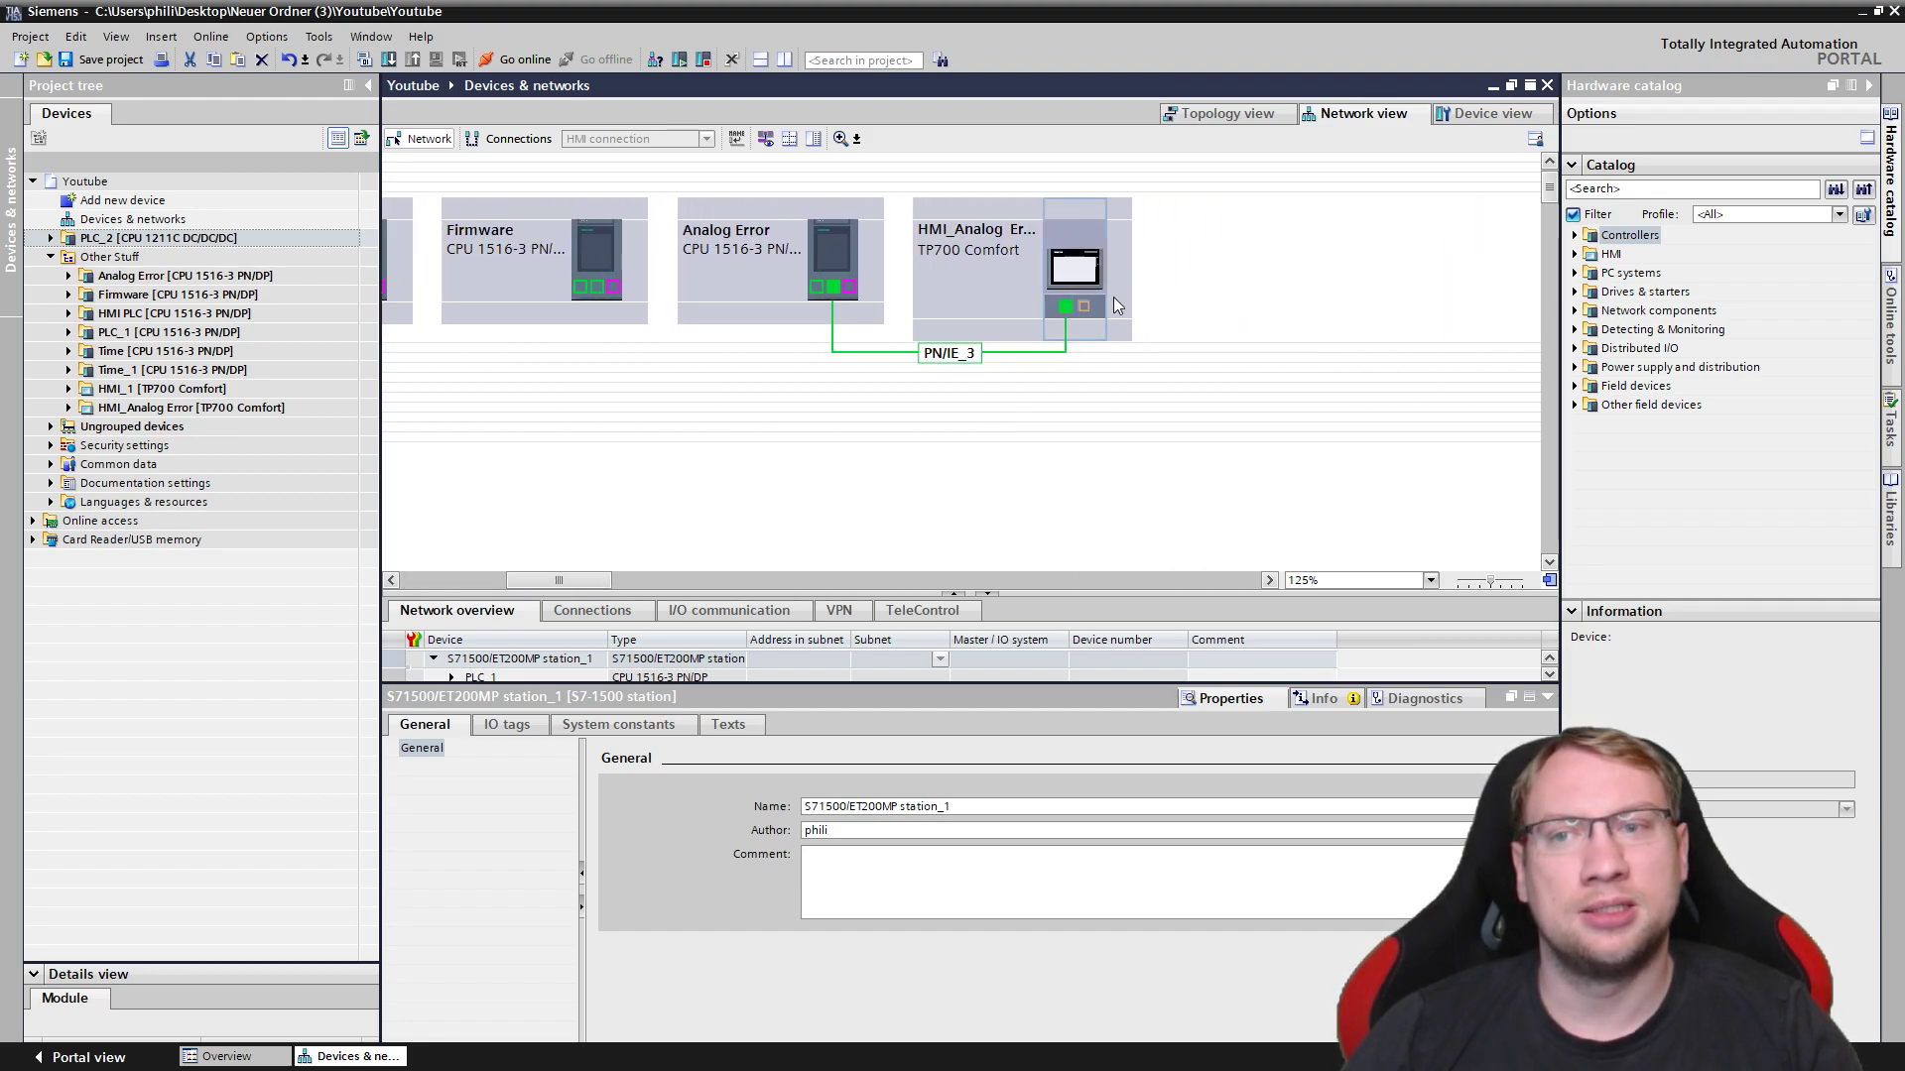
{"action": "left_click", "coordinate": [760, 295]}
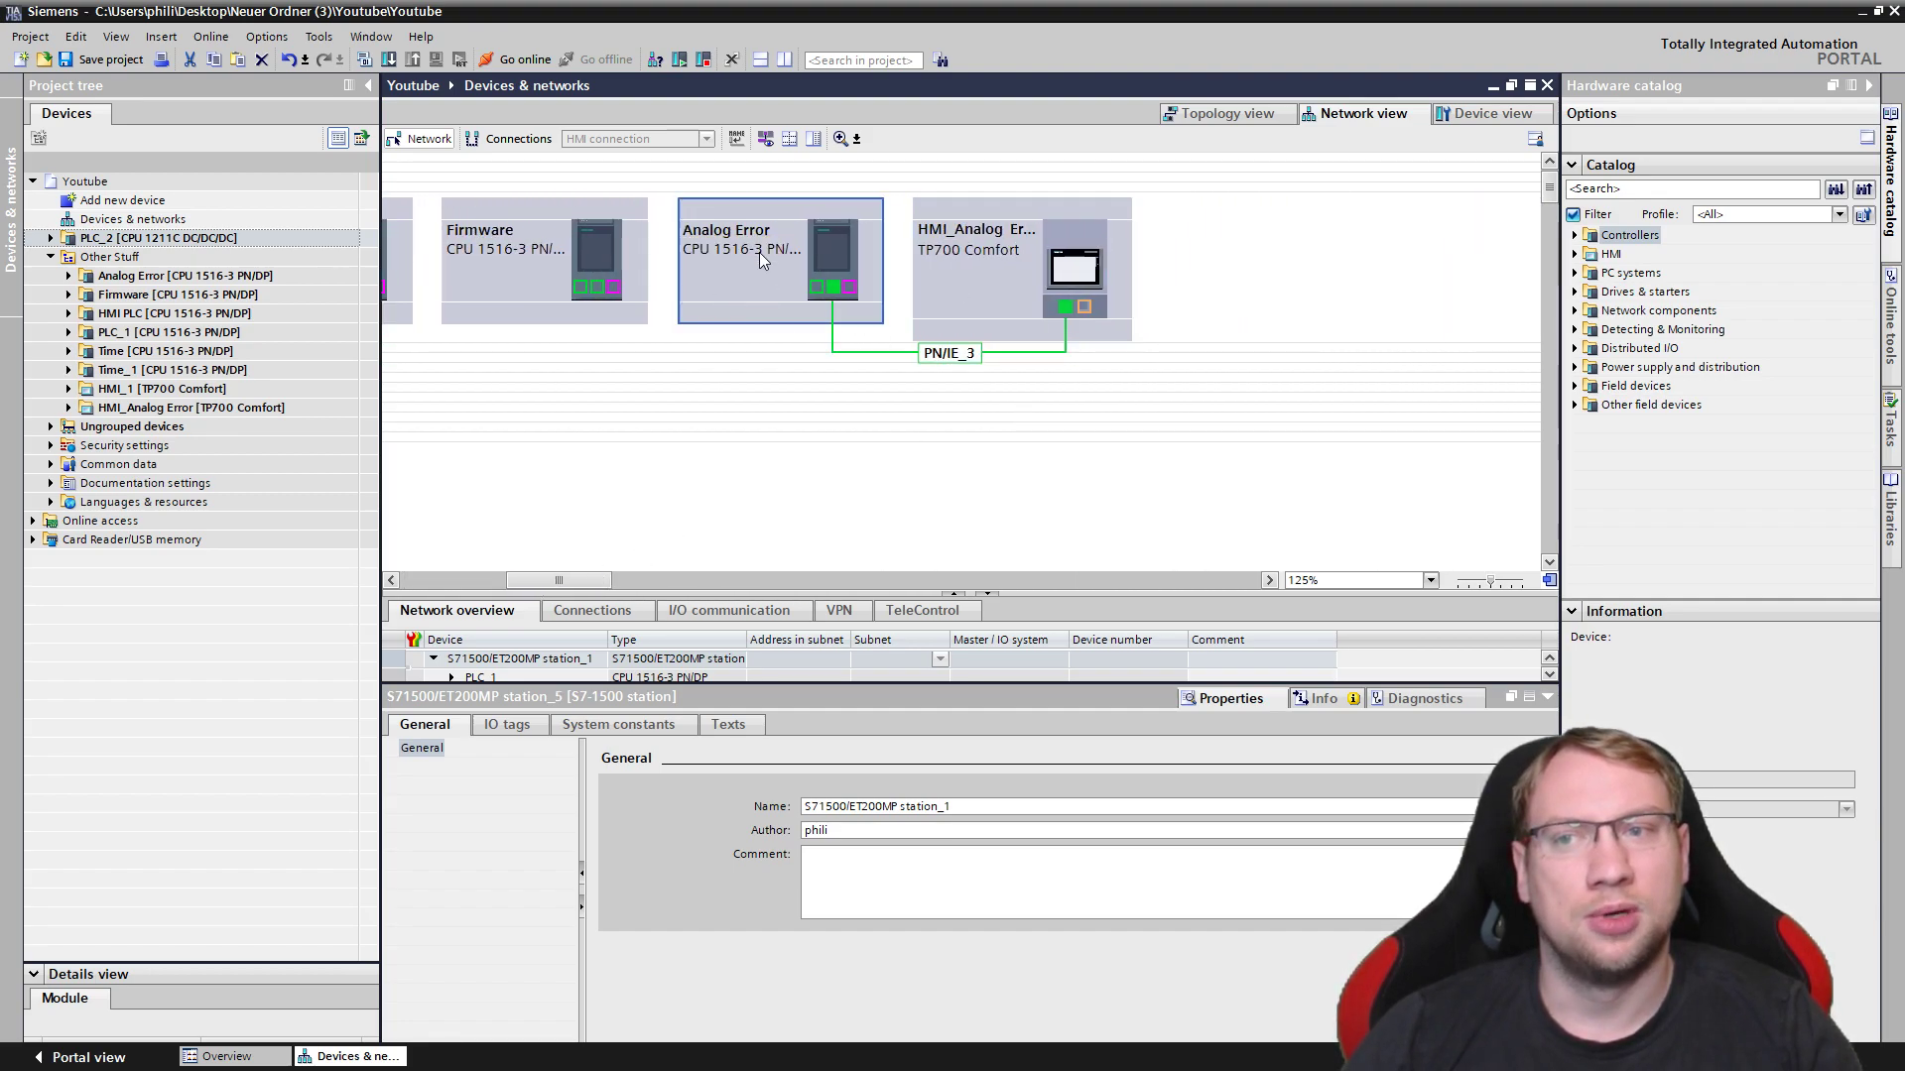
{"action": "left_click", "coordinate": [998, 293]}
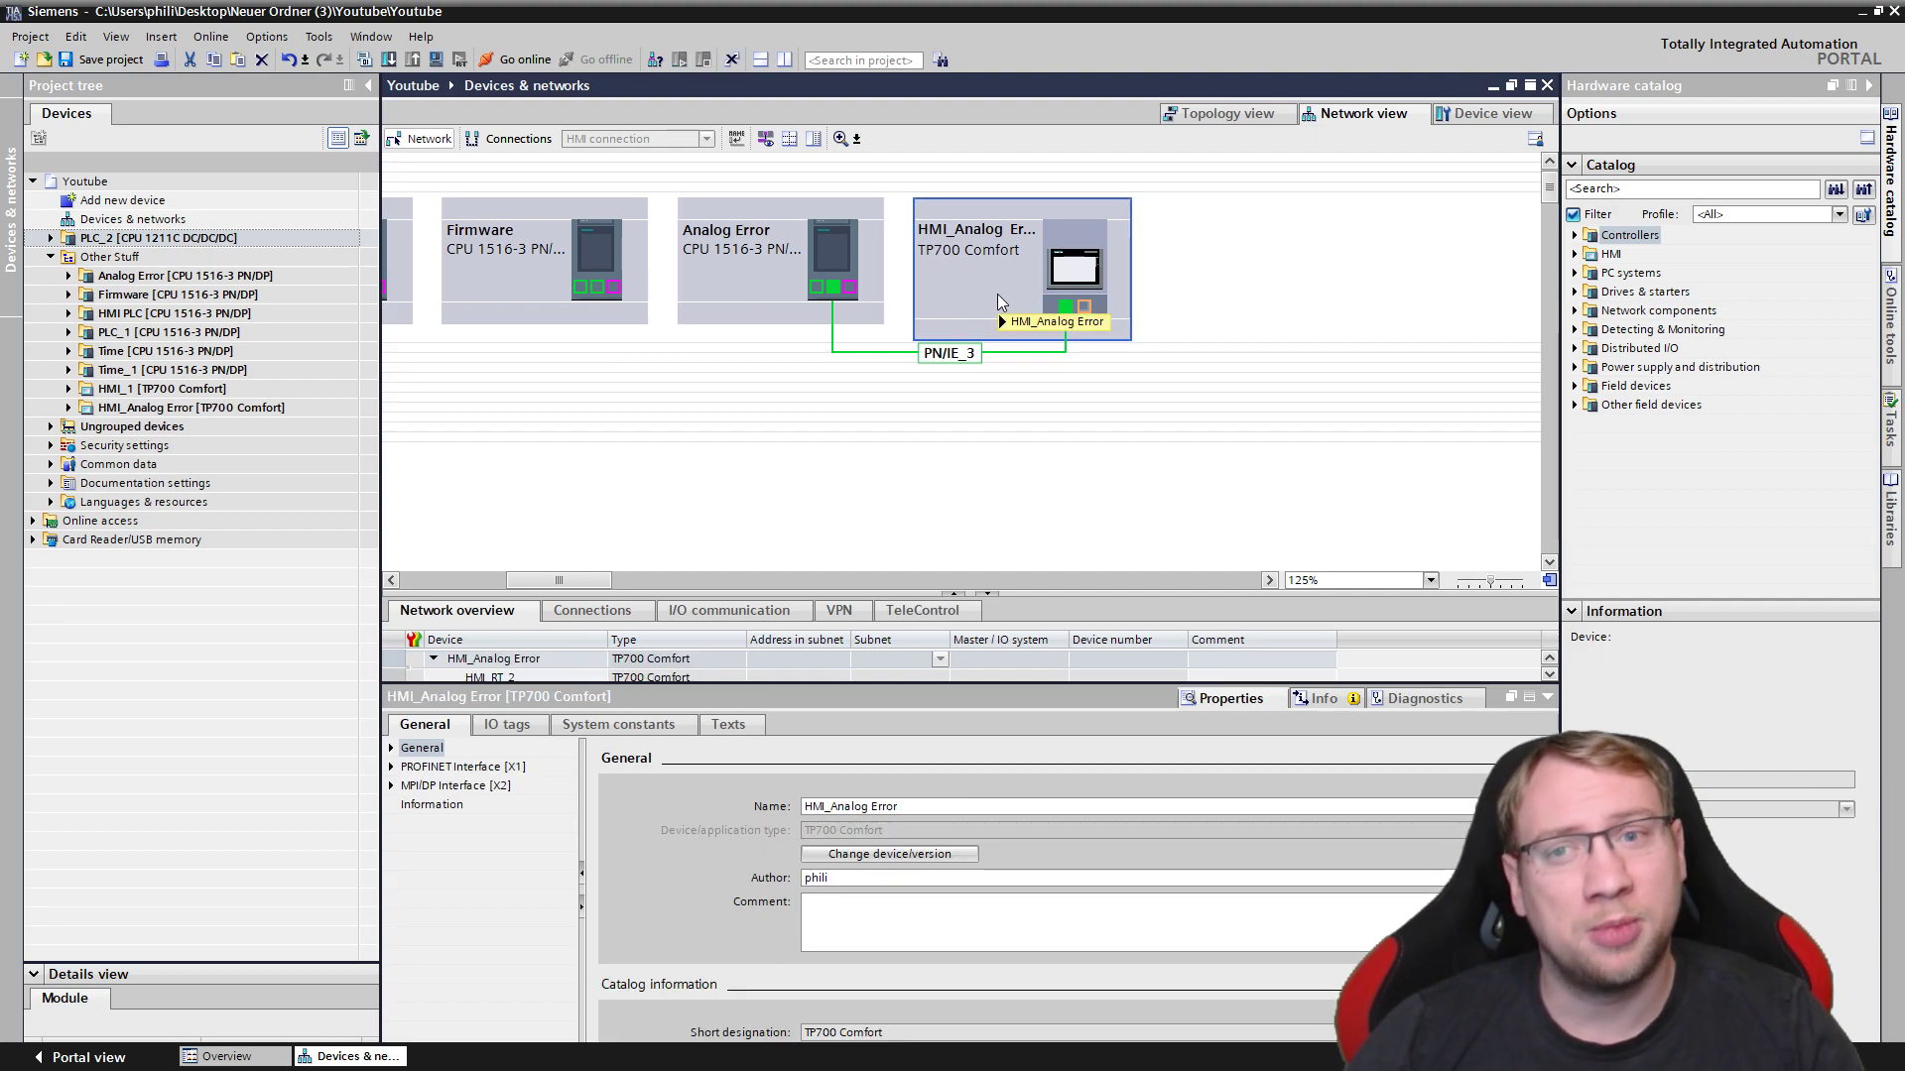
{"action": "left_click", "coordinate": [1058, 357]}
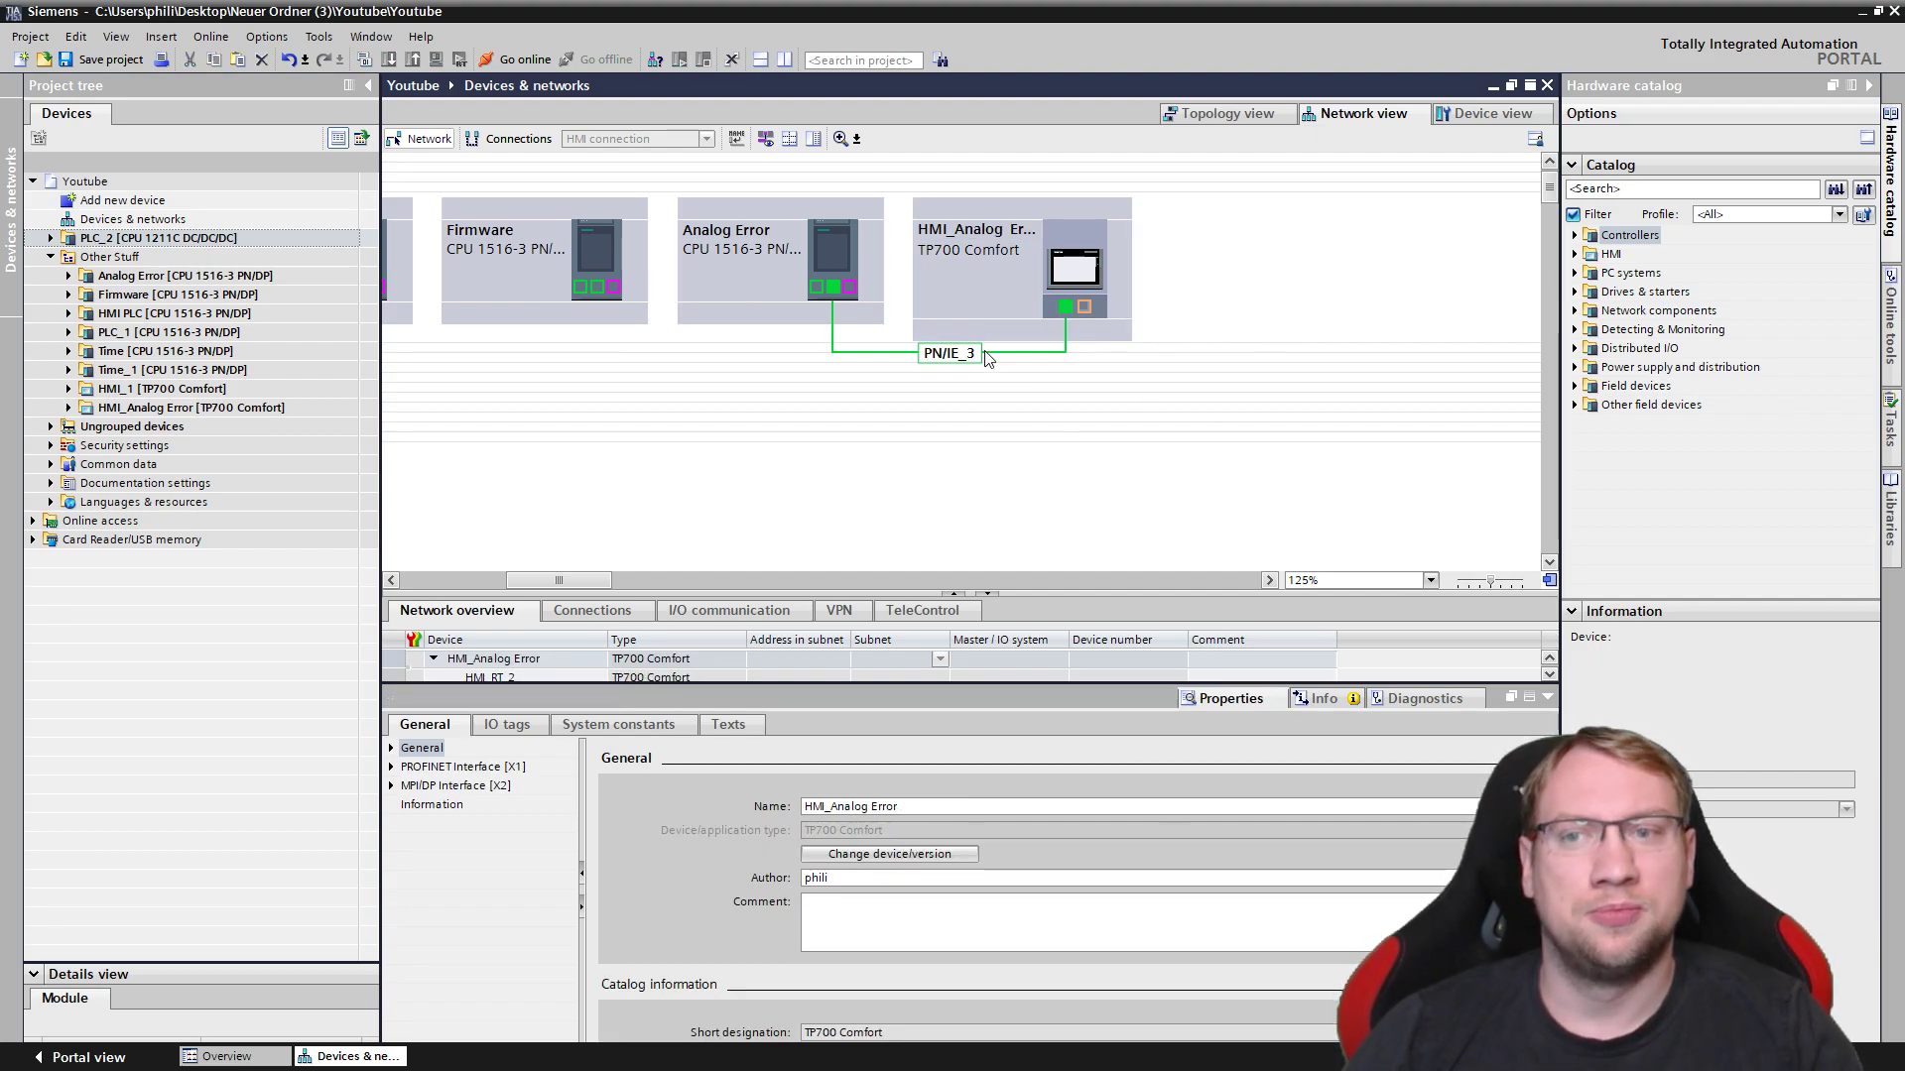
{"action": "scroll", "coordinate": [881, 355], "scroll_direction": "down", "scroll_amount": 1}
{"action": "scroll", "coordinate": [704, 477], "scroll_direction": "down", "scroll_amount": 2}
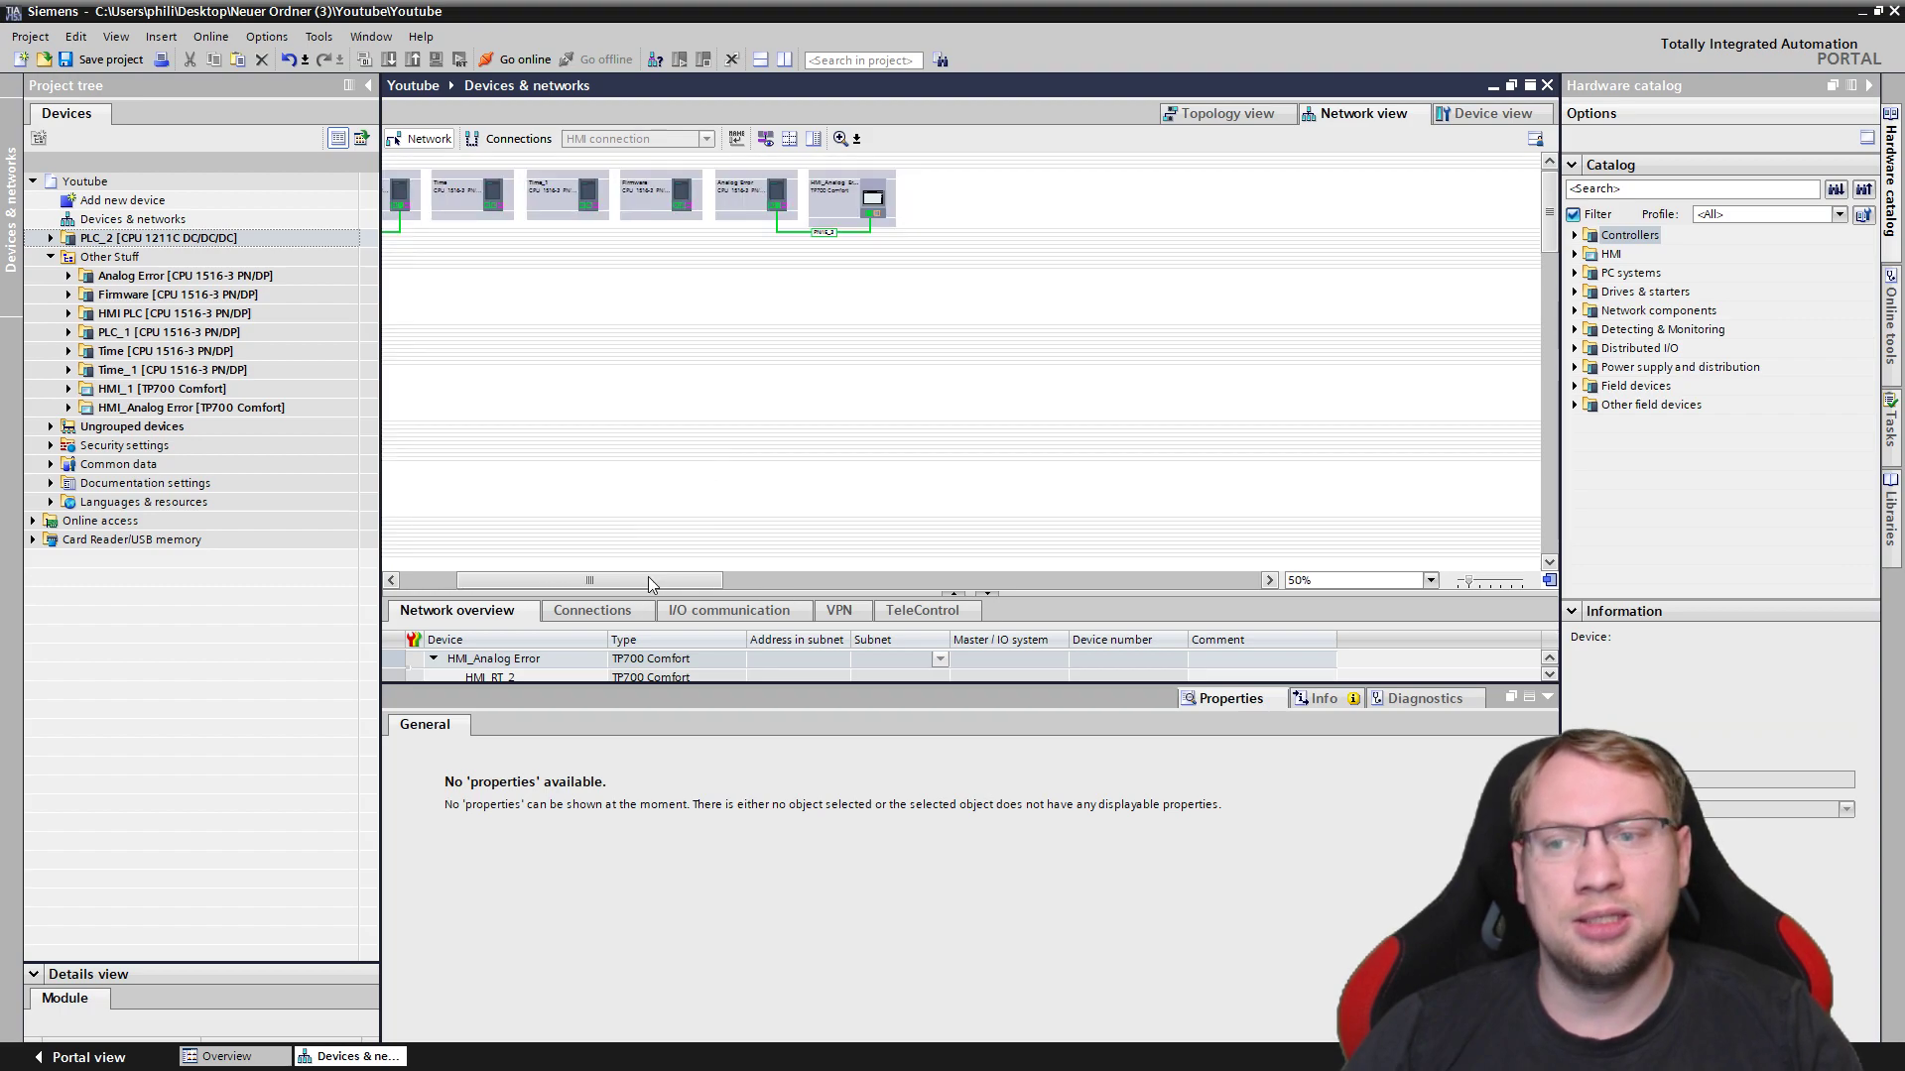
{"action": "scroll", "coordinate": [731, 247], "scroll_direction": "up", "scroll_amount": 2}
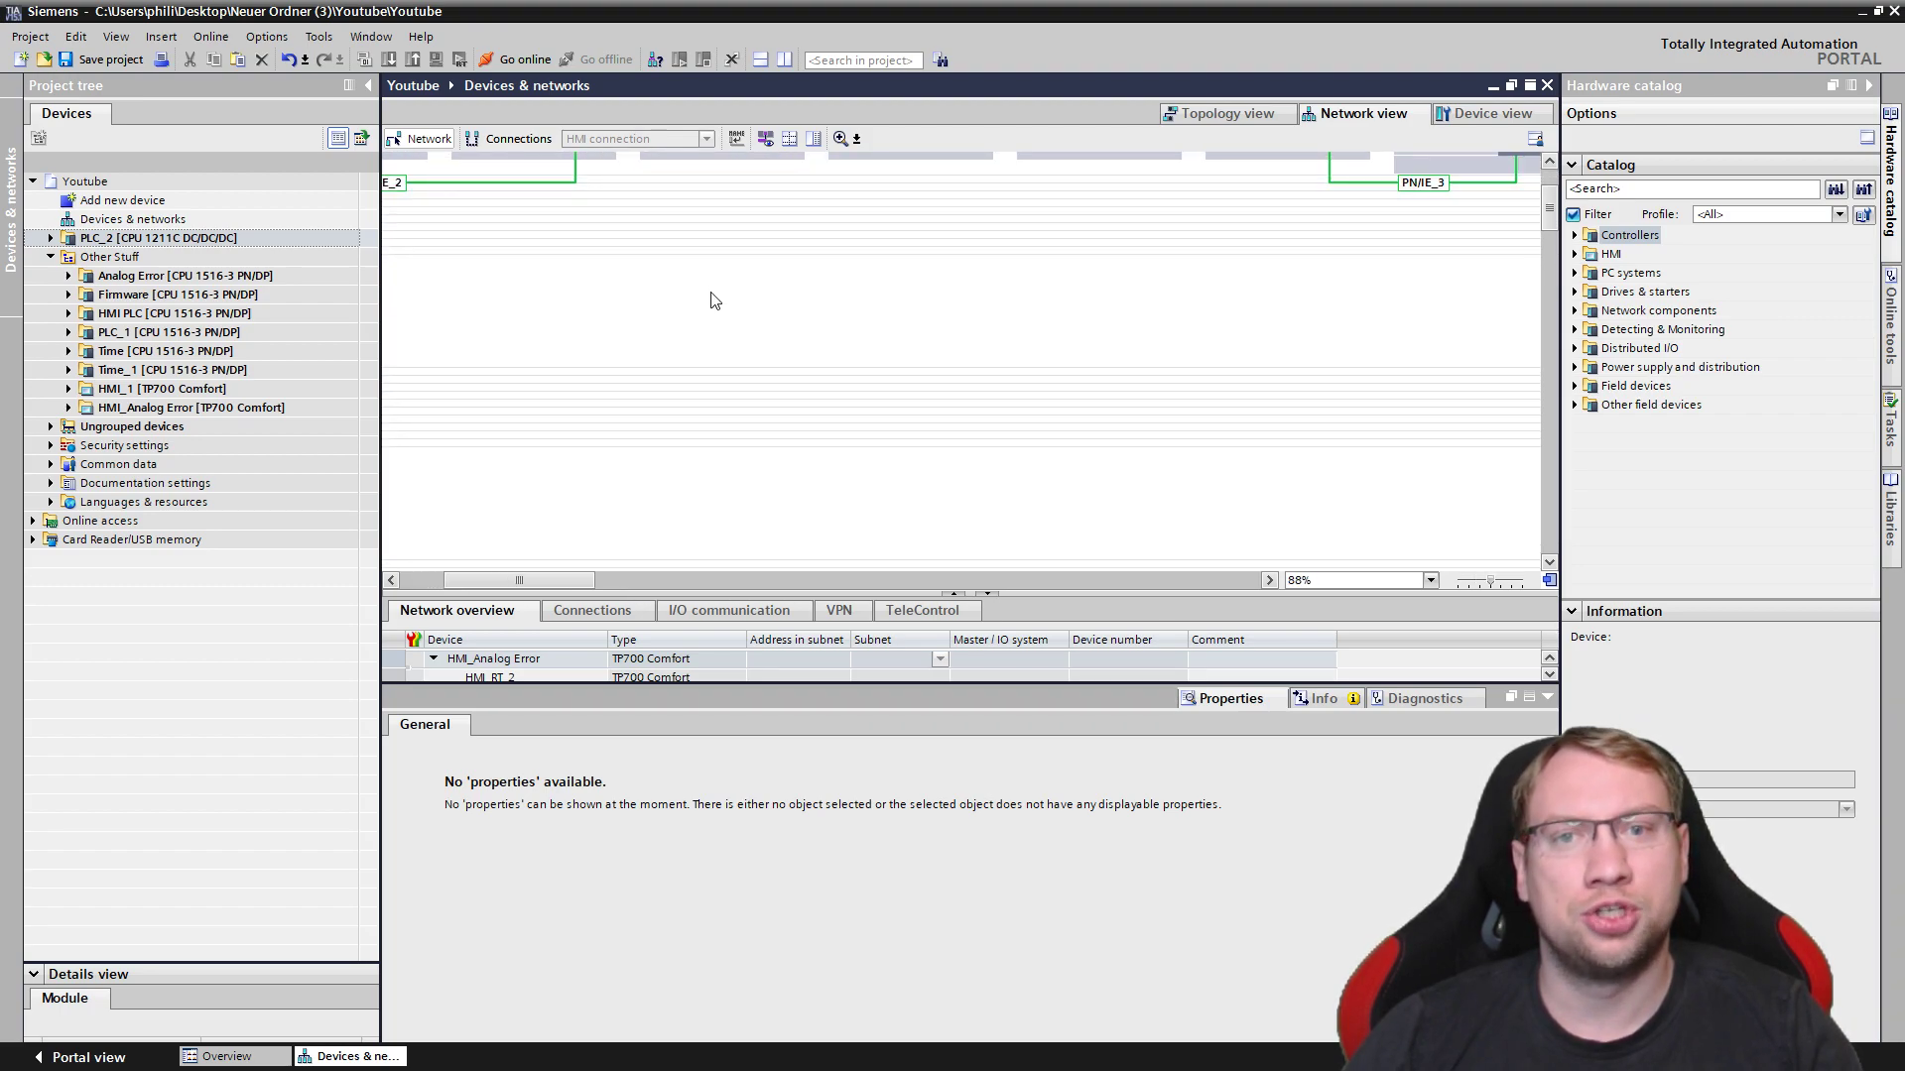
{"action": "scroll", "coordinate": [714, 301], "scroll_direction": "up", "scroll_amount": 3}
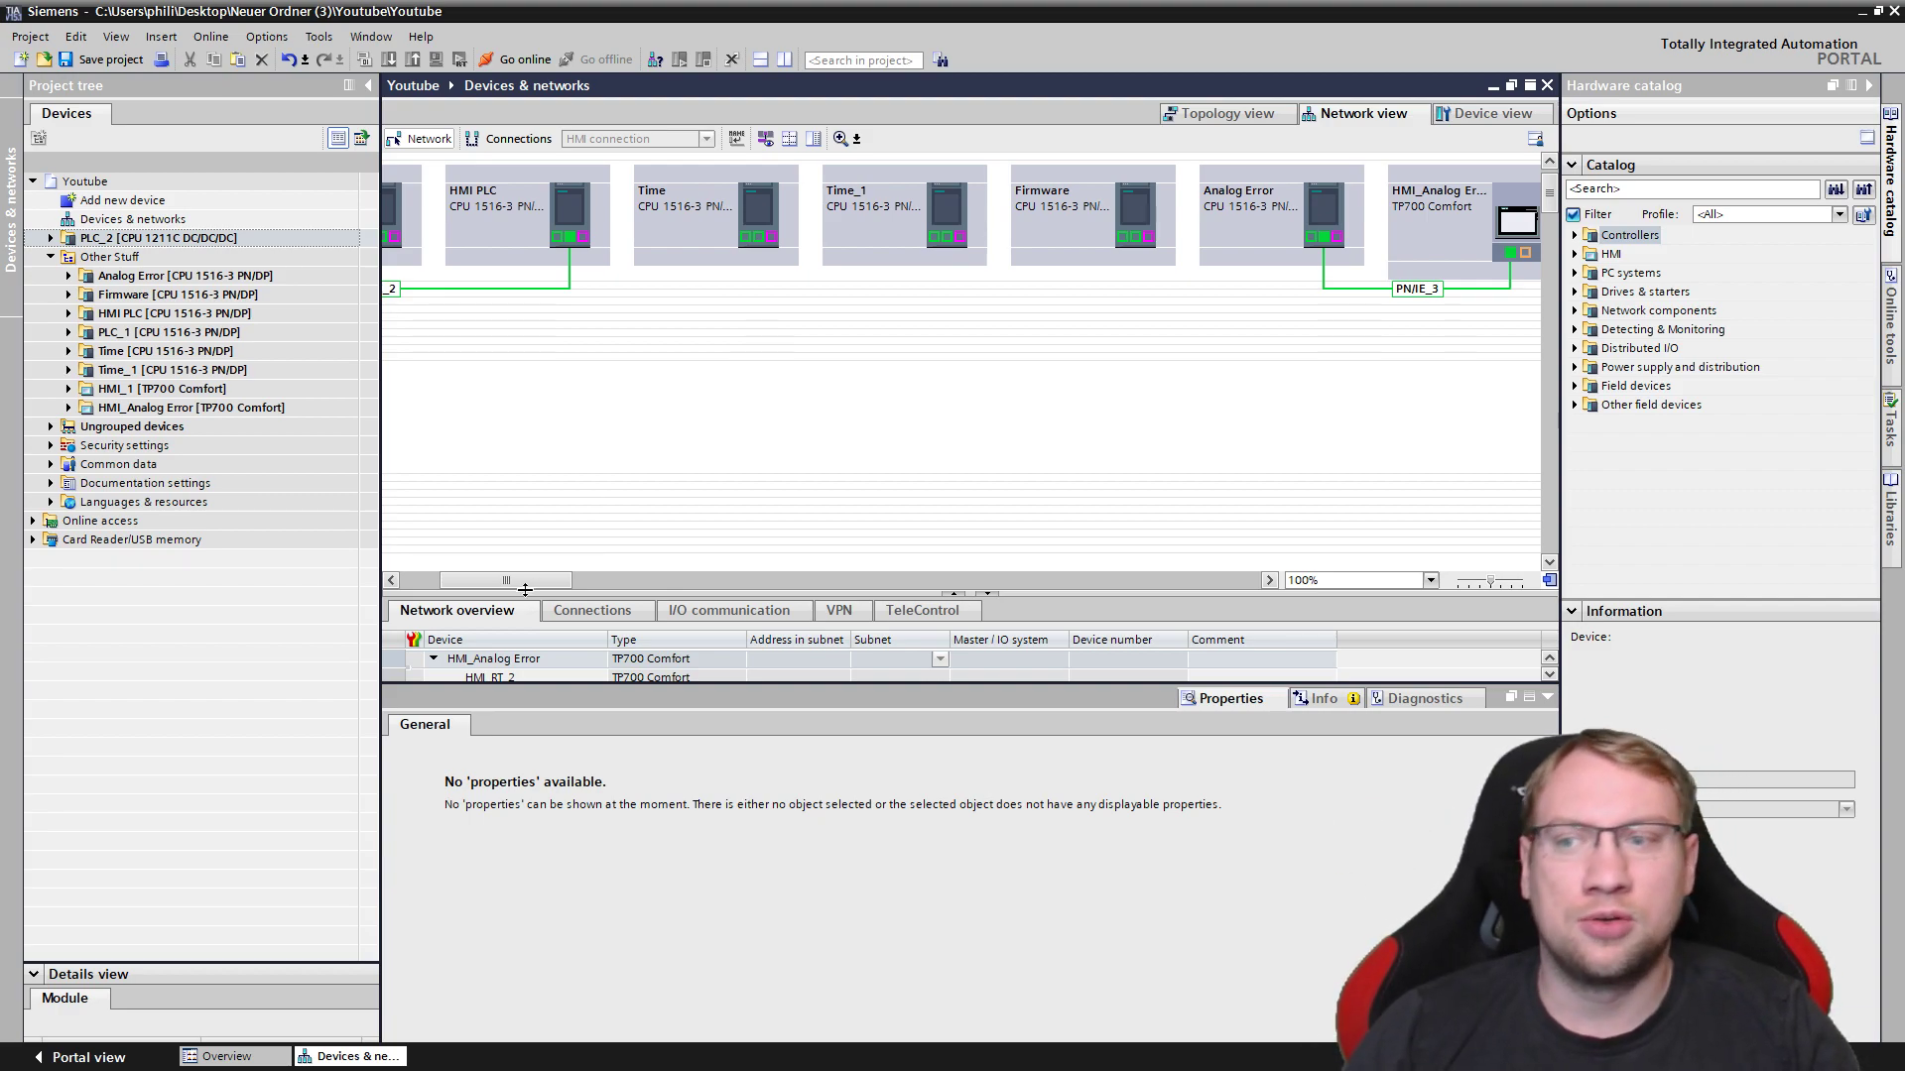
Connect the PROFIBUS interfaces of the Time and Time_1 PLCs with a subnet.
{"action": "left_click_drag", "start_coordinate": [525, 589], "coordinate": [434, 583]}
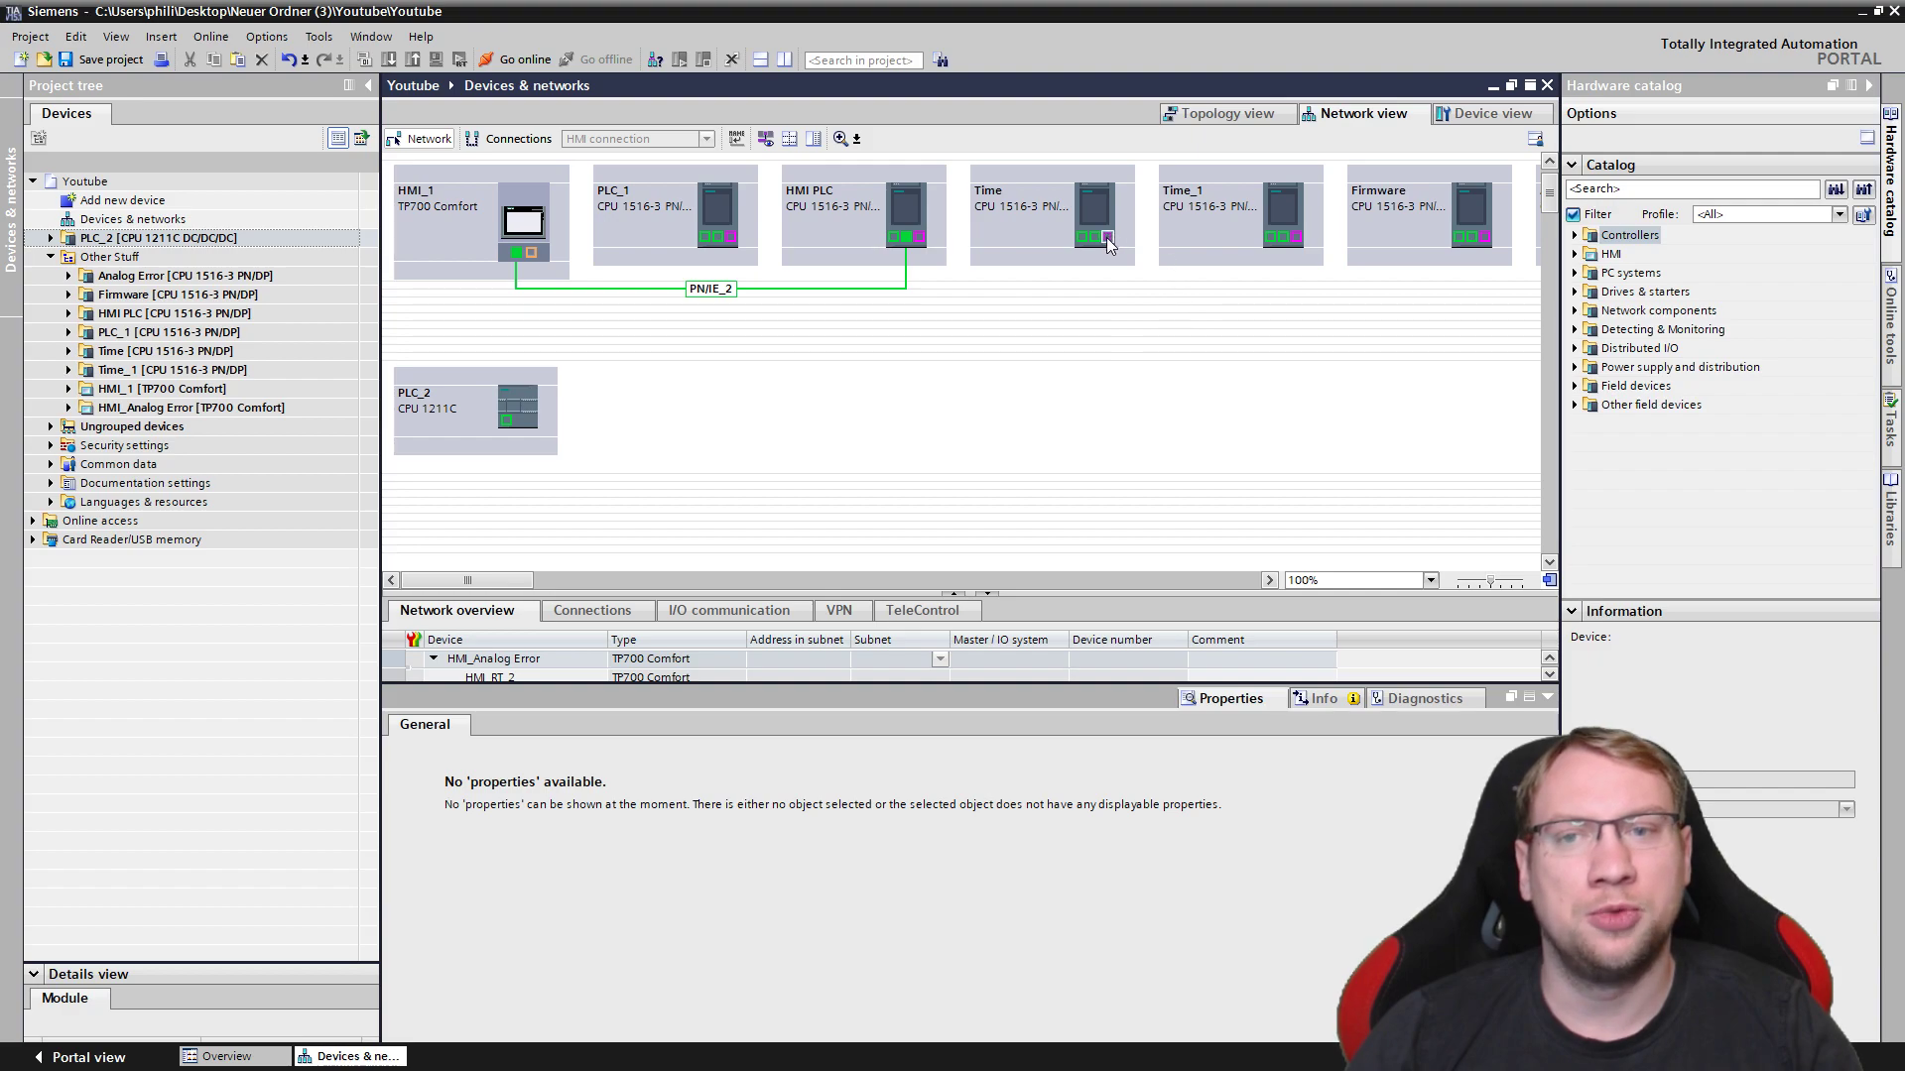
{"action": "left_click_drag", "start_coordinate": [1106, 236], "coordinate": [1296, 236]}
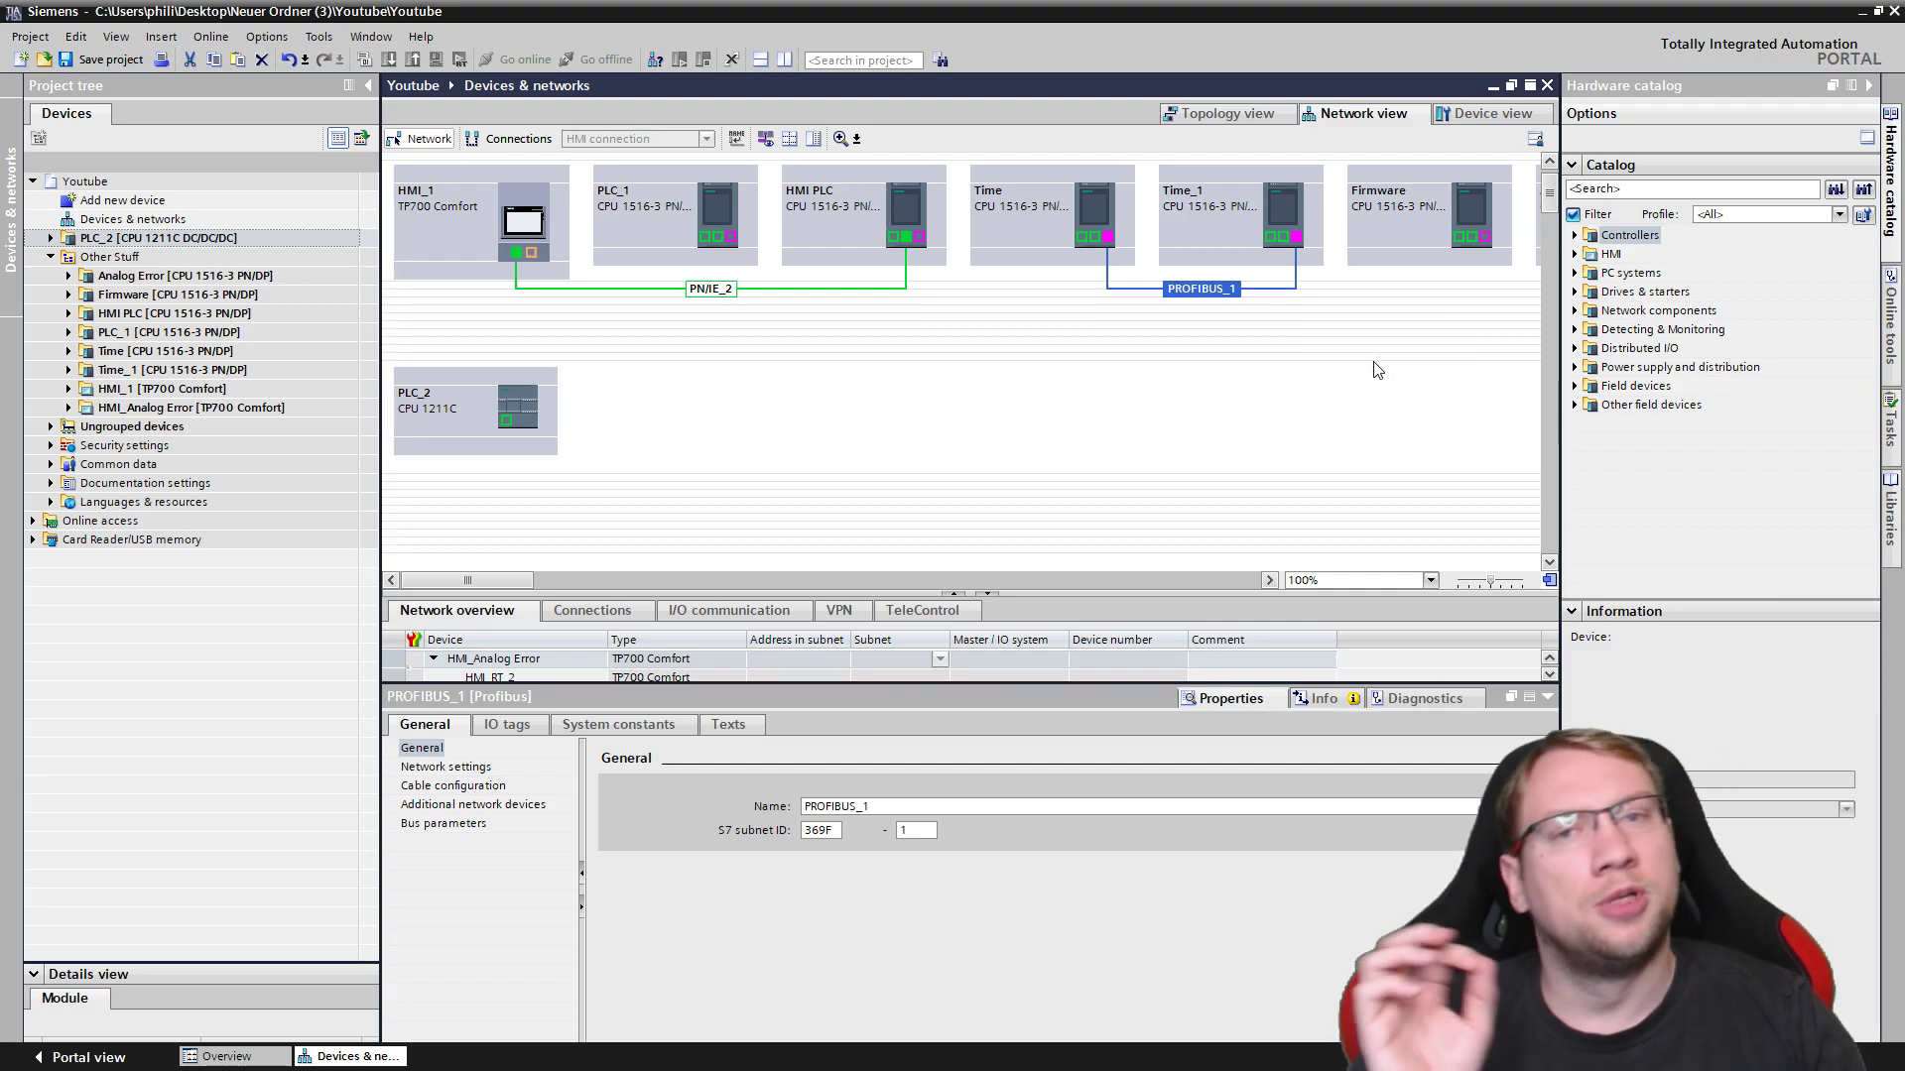
{"action": "left_click", "coordinate": [1334, 379]}
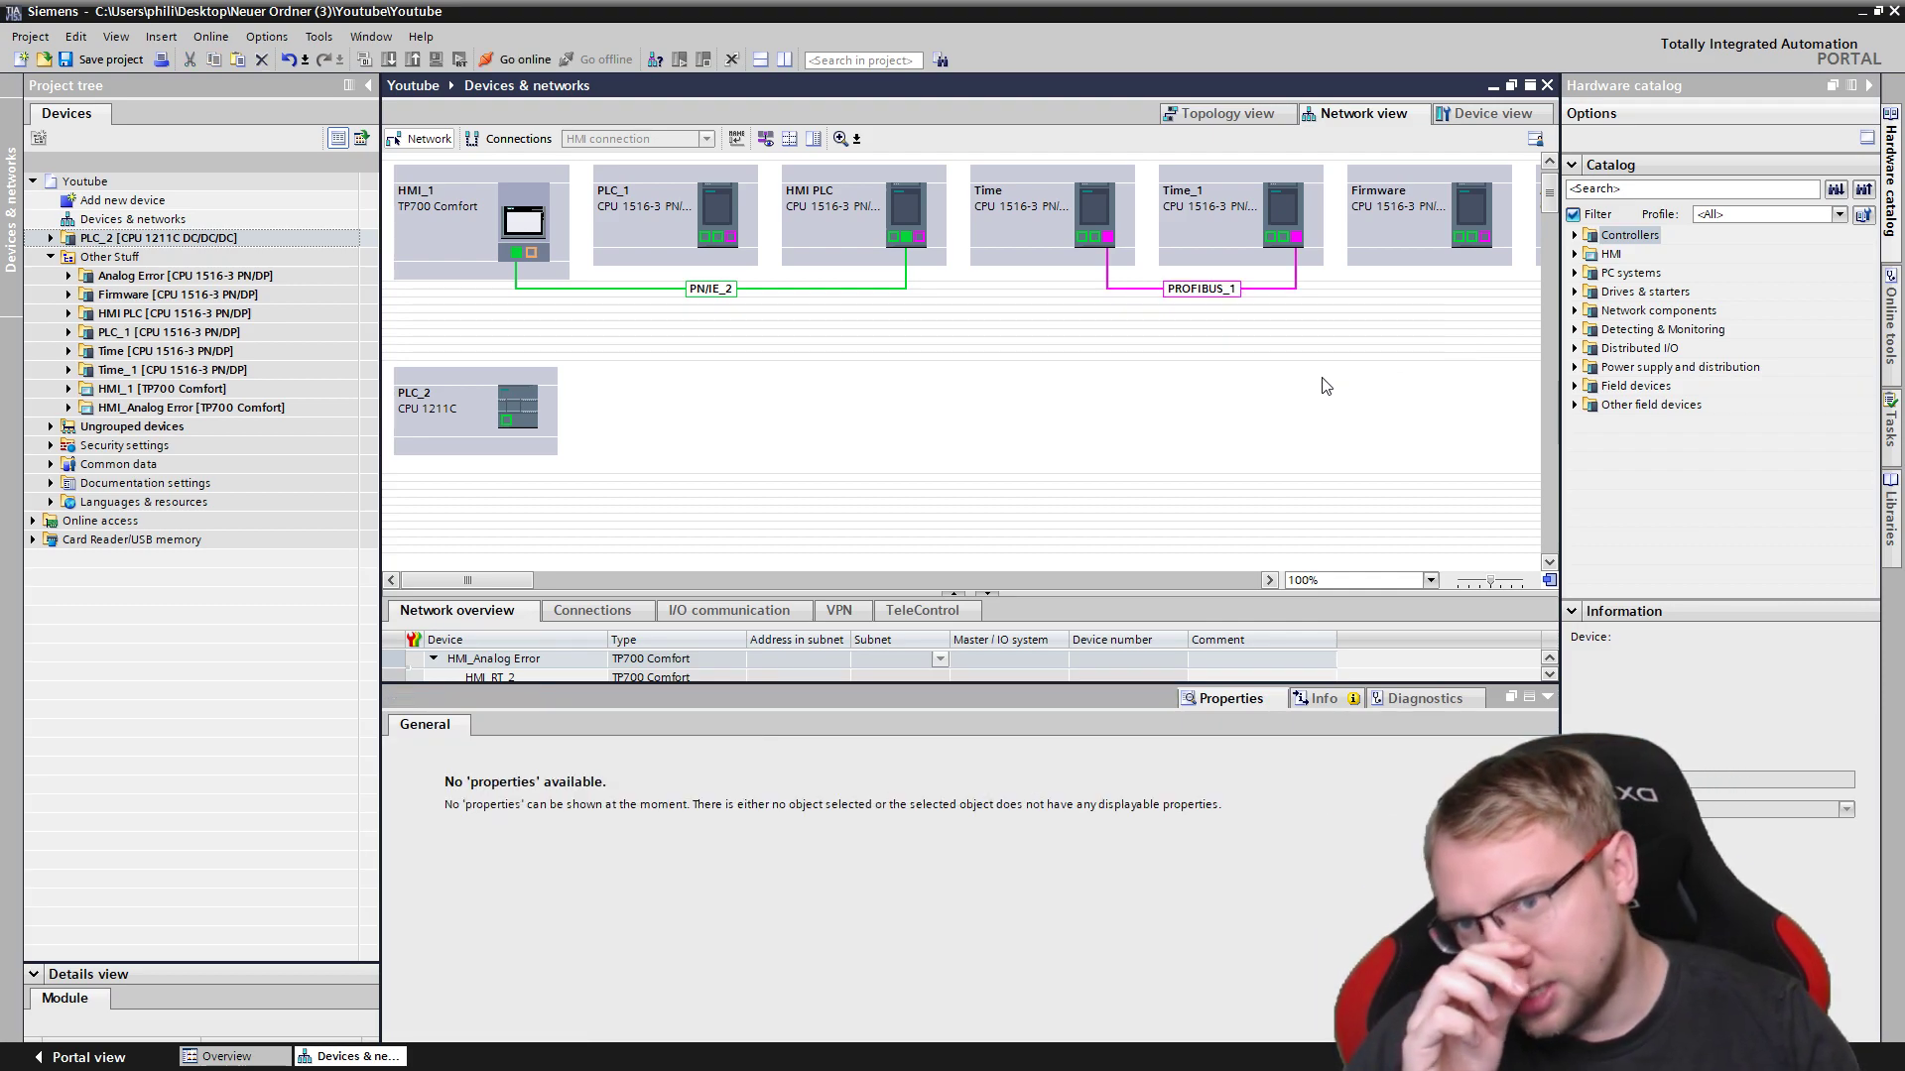
Delete the PROFIBUS subnet between the Time and Time_1 PLCs.
{"action": "left_click", "coordinate": [1258, 292]}
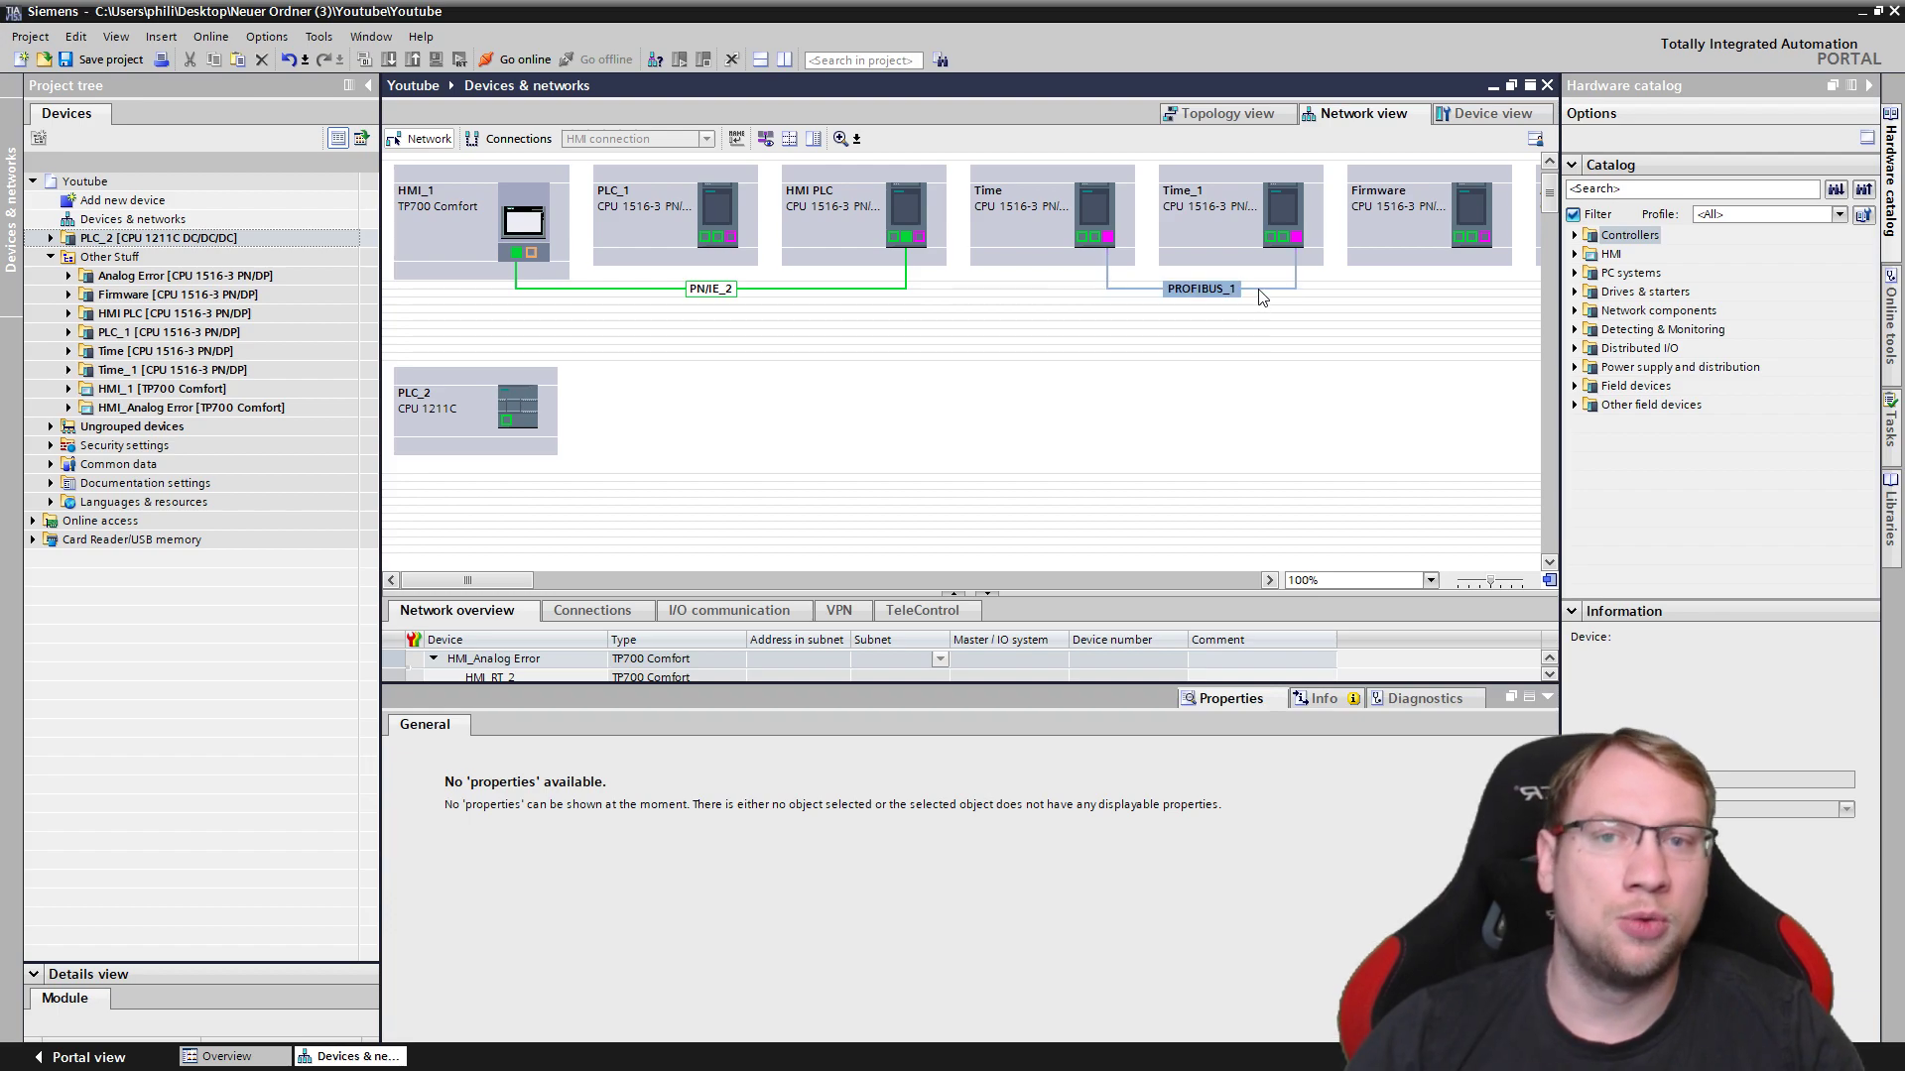
{"action": "key", "text": "Delete"}
{"action": "left_click", "coordinate": [1000, 597]}
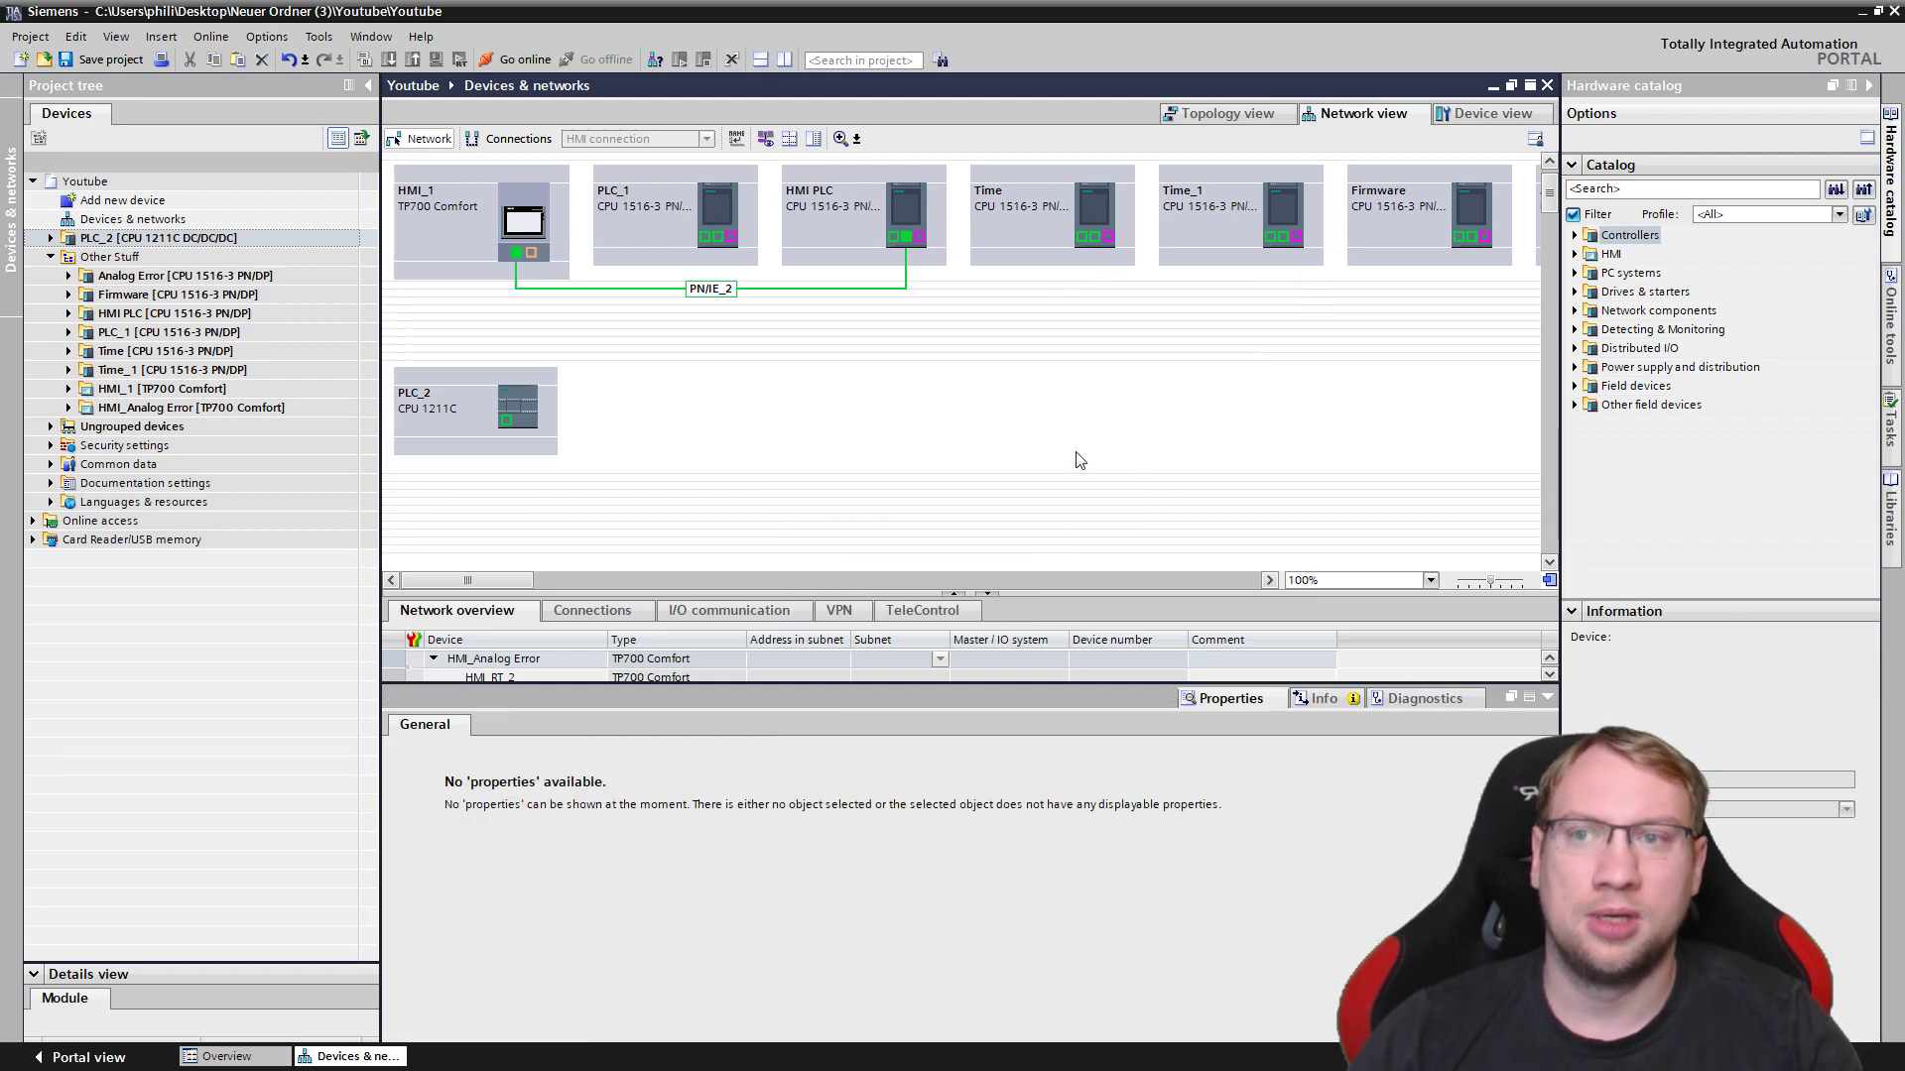
Show the address labels for all devices in the network view and look over those of HMI_1 and the neighbouring PLCs.
{"action": "left_click", "coordinate": [765, 139]}
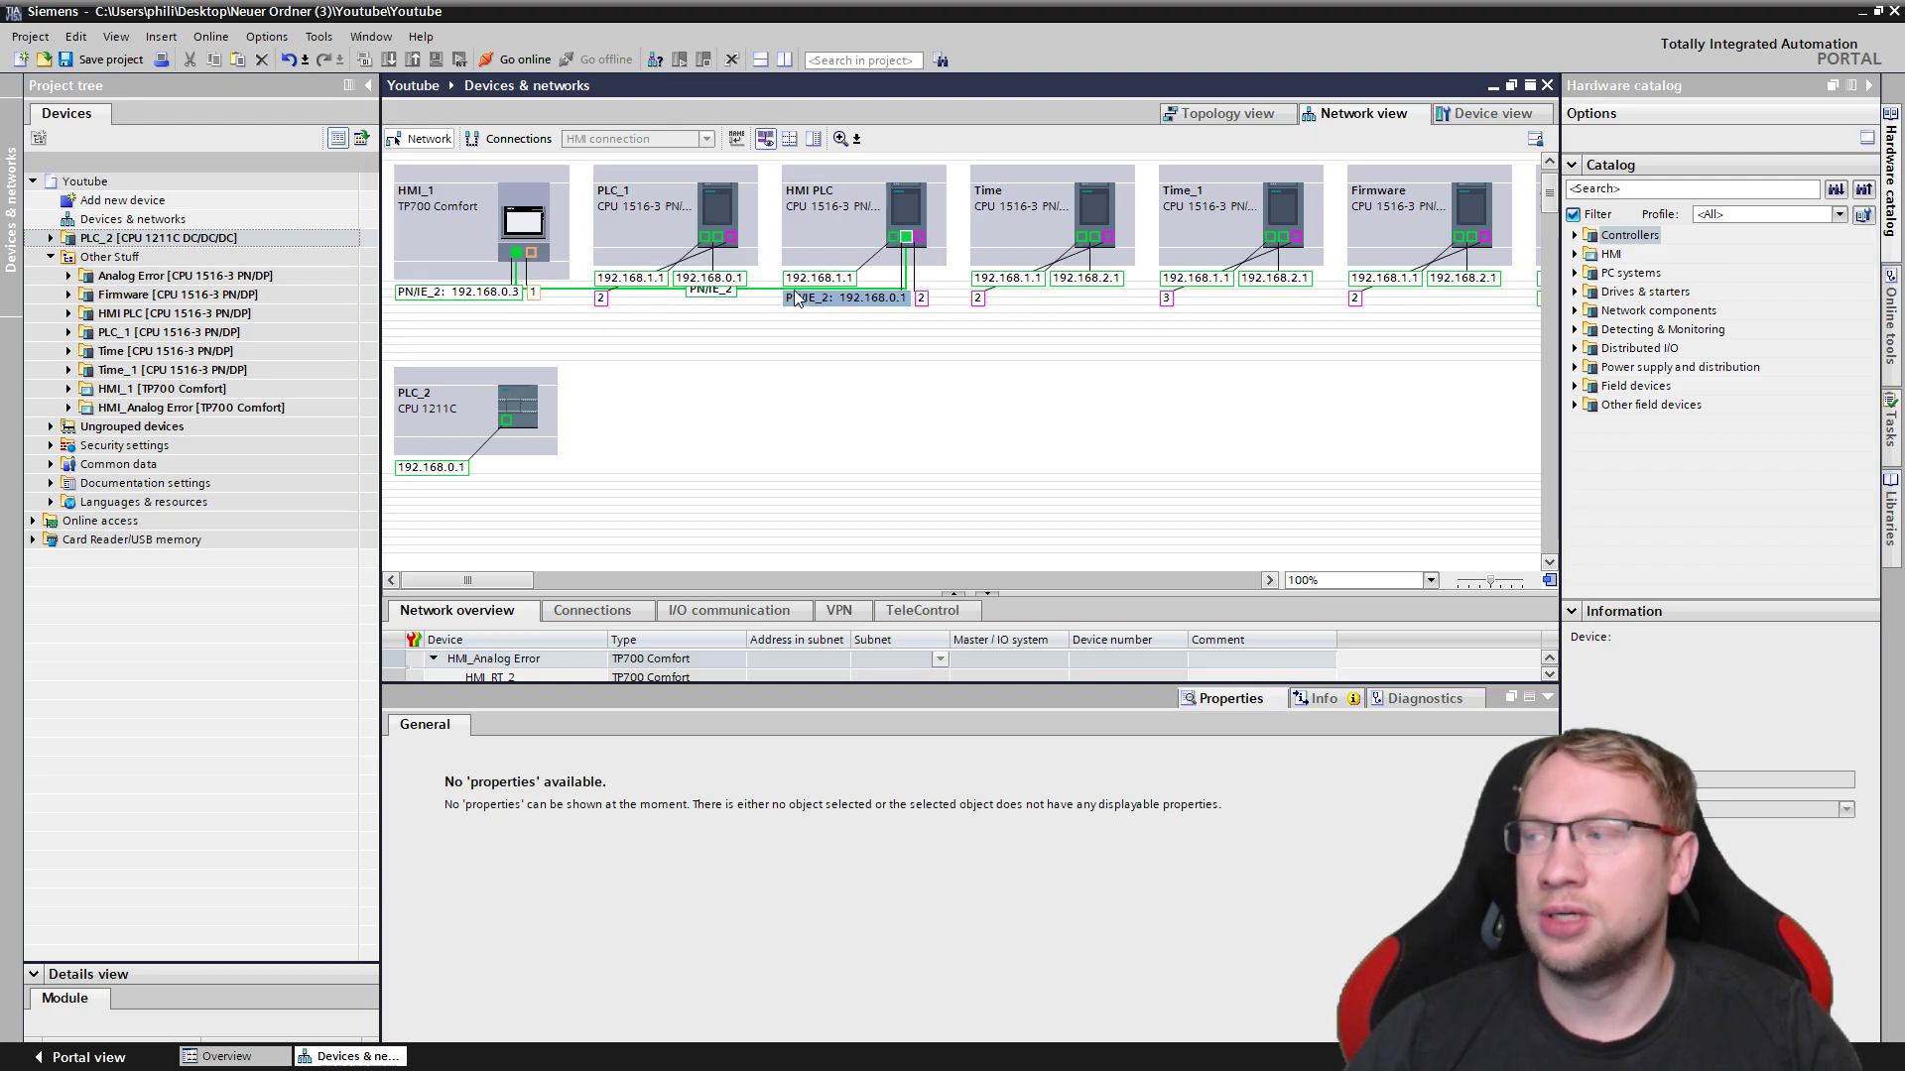
{"action": "scroll", "coordinate": [778, 319], "scroll_direction": "up", "scroll_amount": 2}
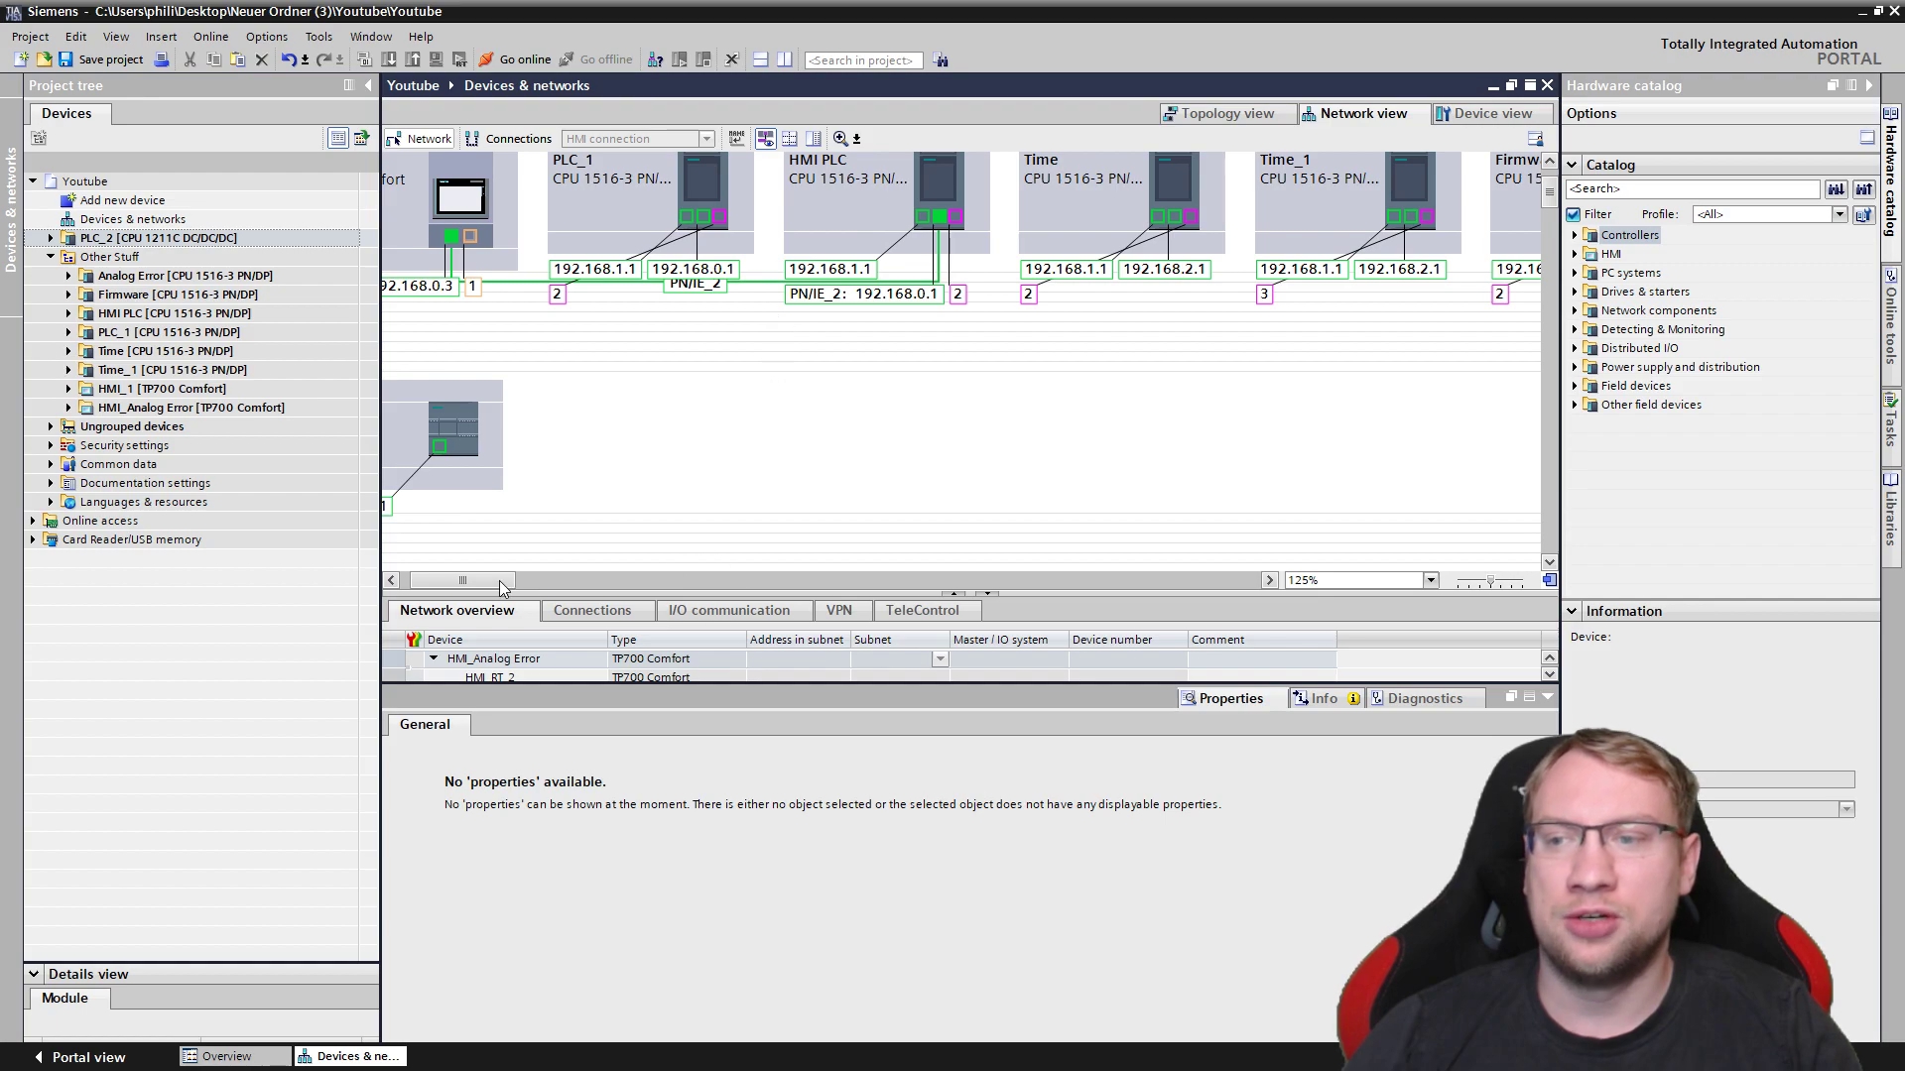
{"action": "left_click_drag", "start_coordinate": [501, 587], "coordinate": [454, 578]}
{"action": "scroll", "coordinate": [646, 446], "scroll_direction": "up", "scroll_amount": 1}
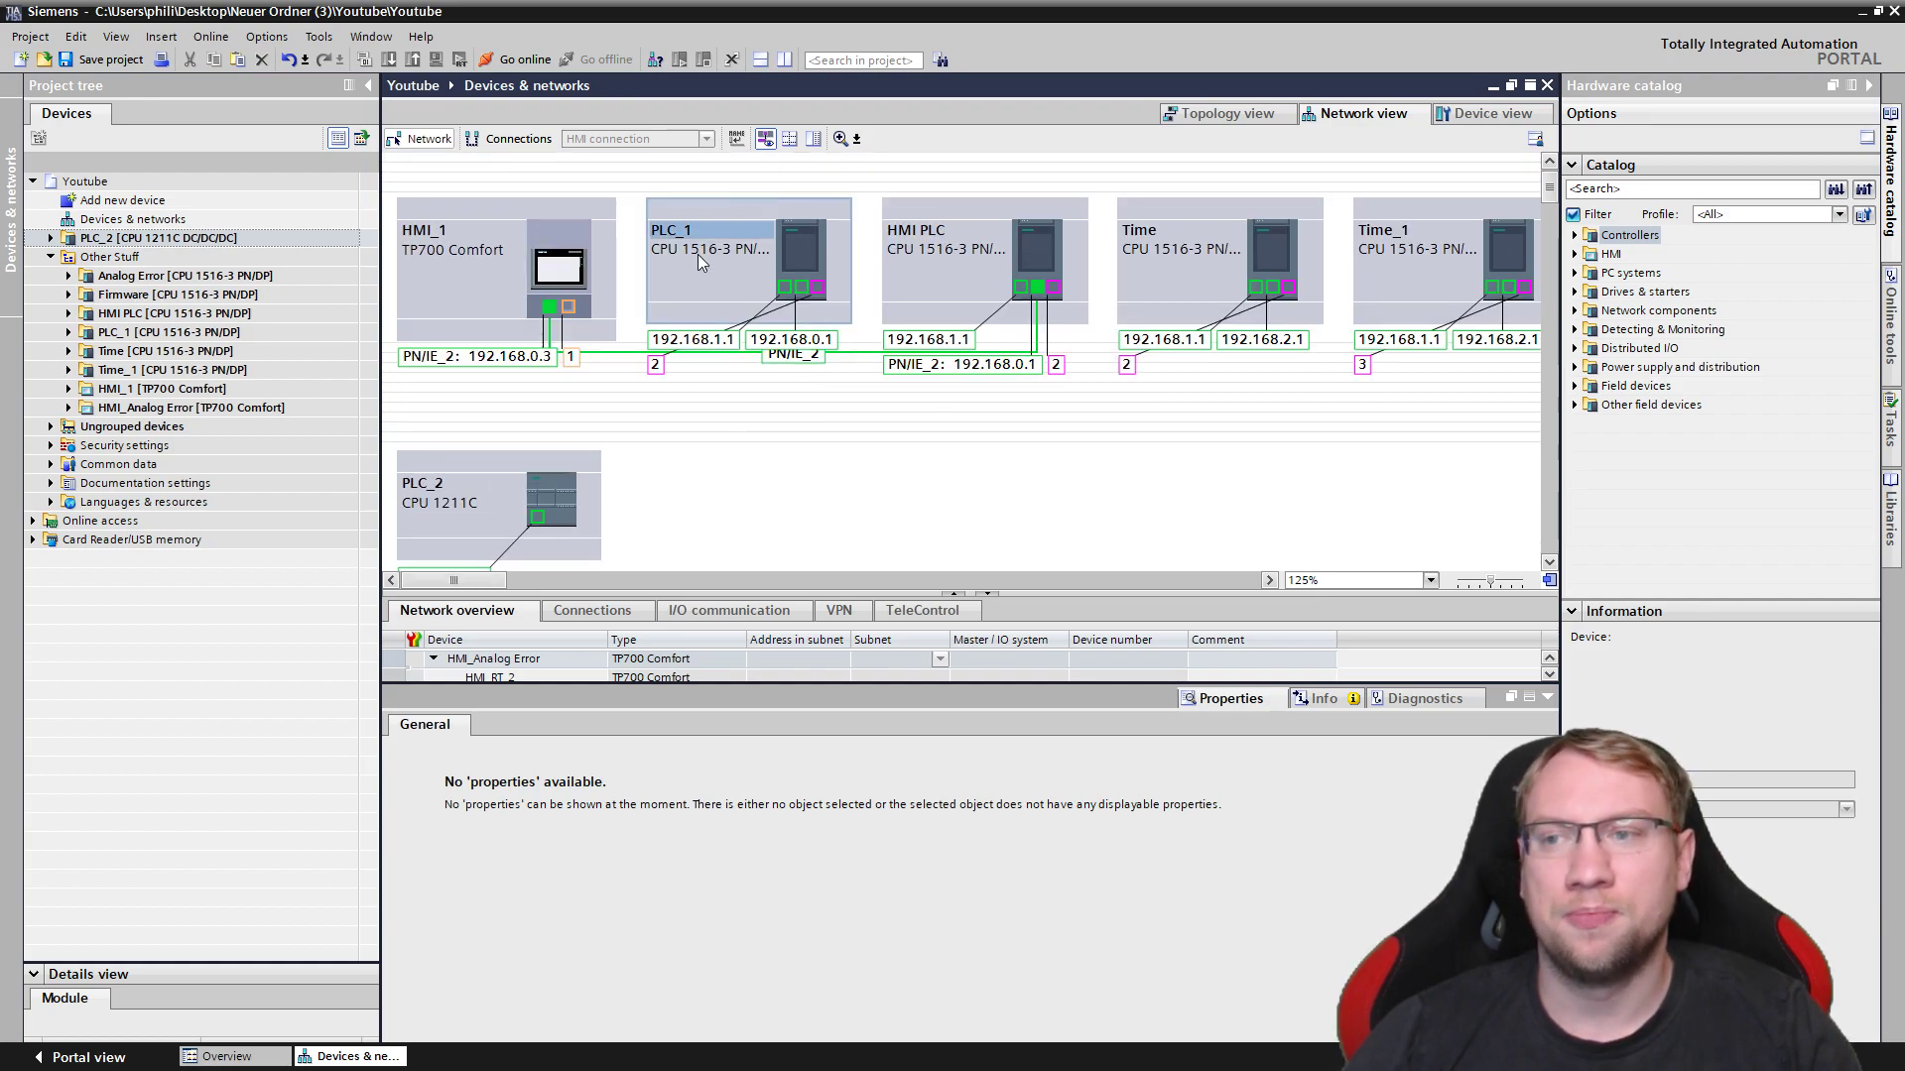
Rearrange the network view by moving PLC_1 to the lower row beyond PLC_2 and HMI PLC directly beside HMI_1.
{"action": "left_click_drag", "start_coordinate": [722, 212], "coordinate": [1010, 472]}
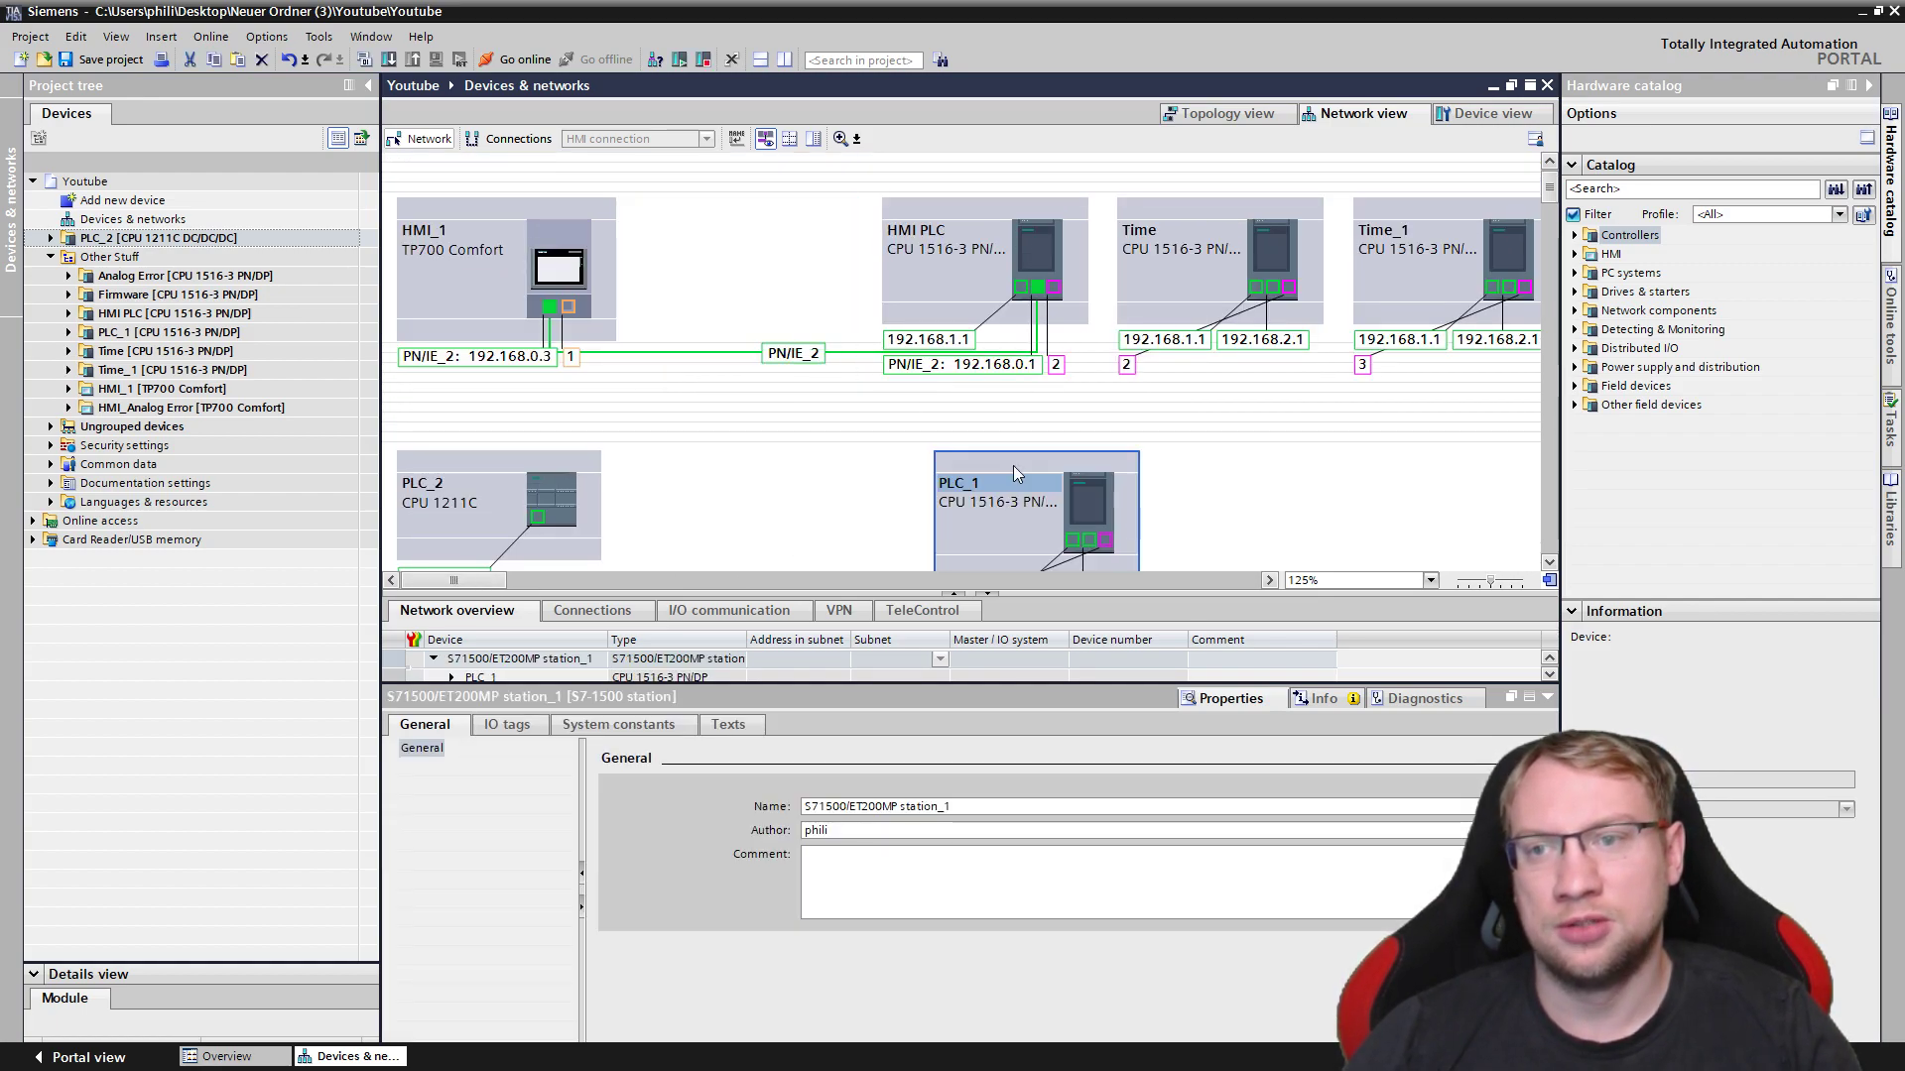
{"action": "left_click_drag", "start_coordinate": [985, 206], "coordinate": [750, 226]}
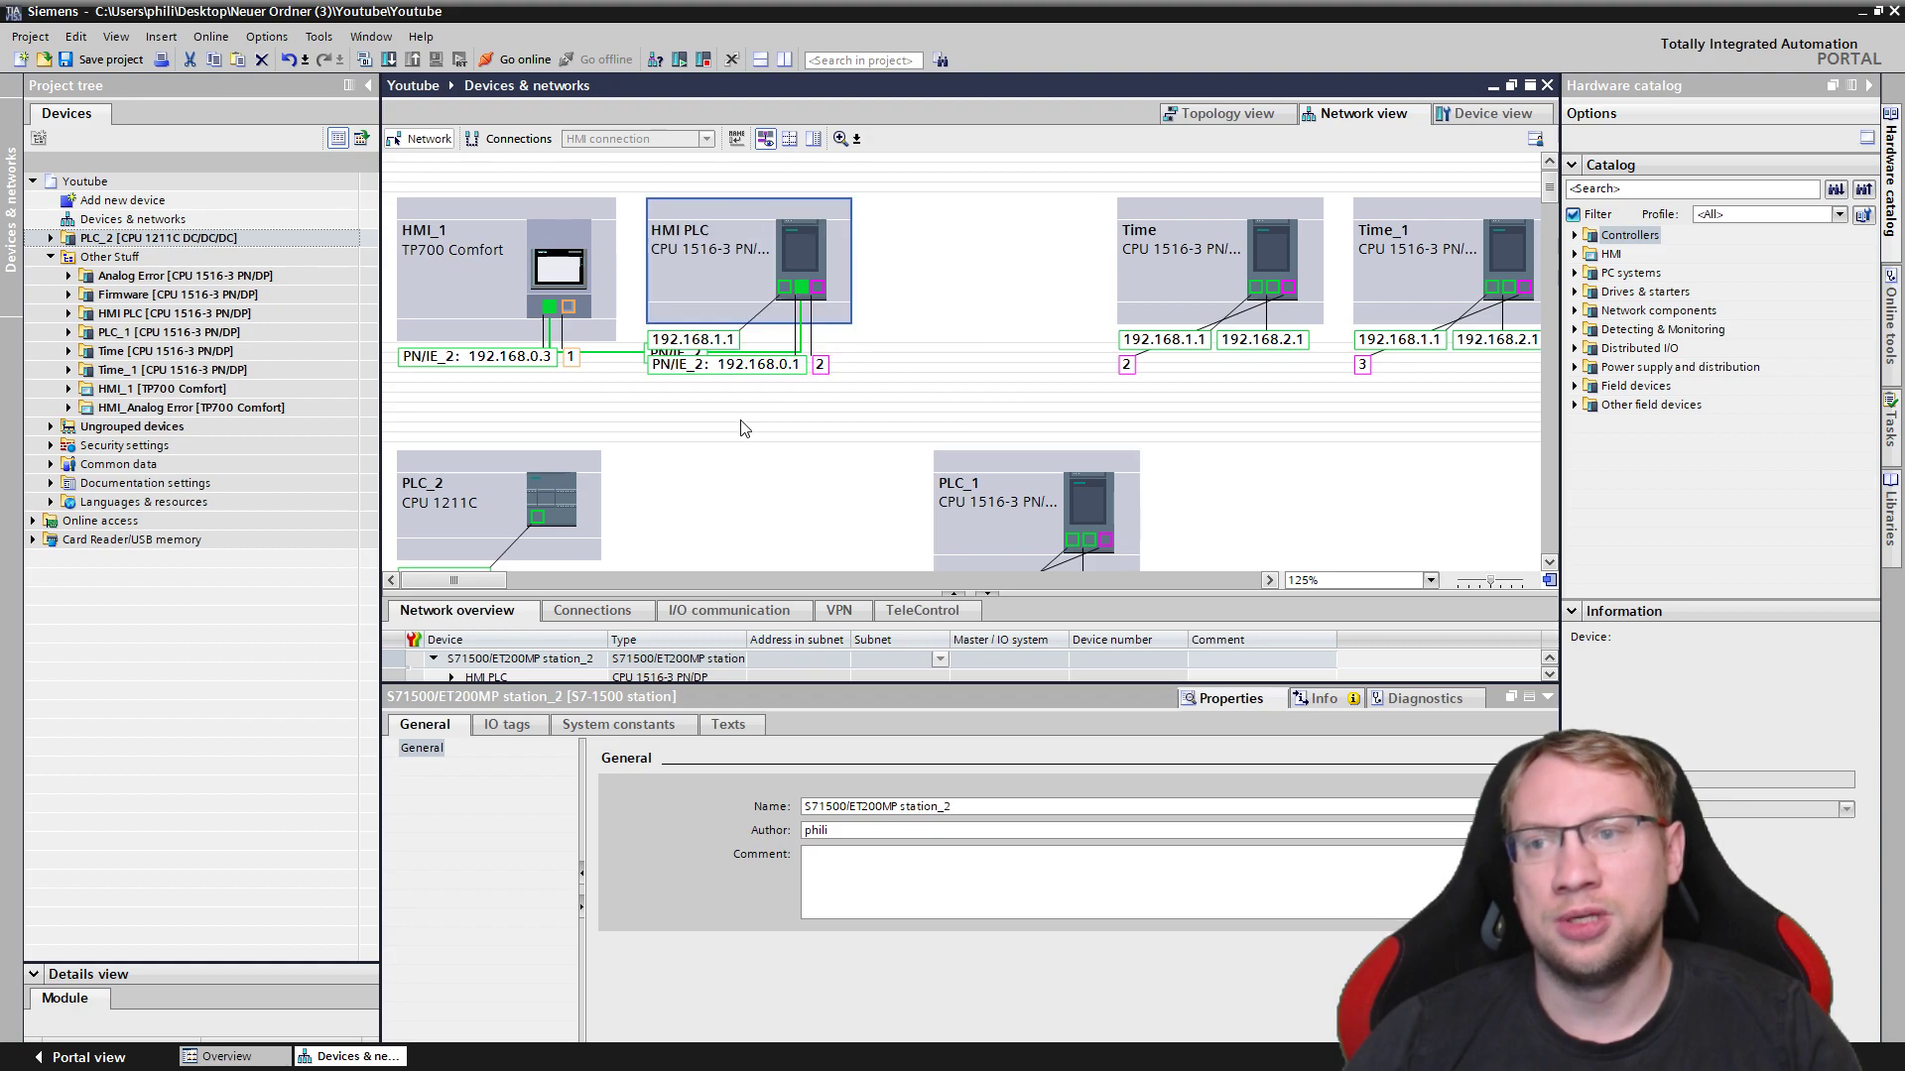
{"action": "left_click", "coordinate": [748, 427]}
Inspect HMI PLC's PN/IE_2 address label and the subnet line linking it to HMI_1 up close.
{"action": "left_click", "coordinate": [678, 369]}
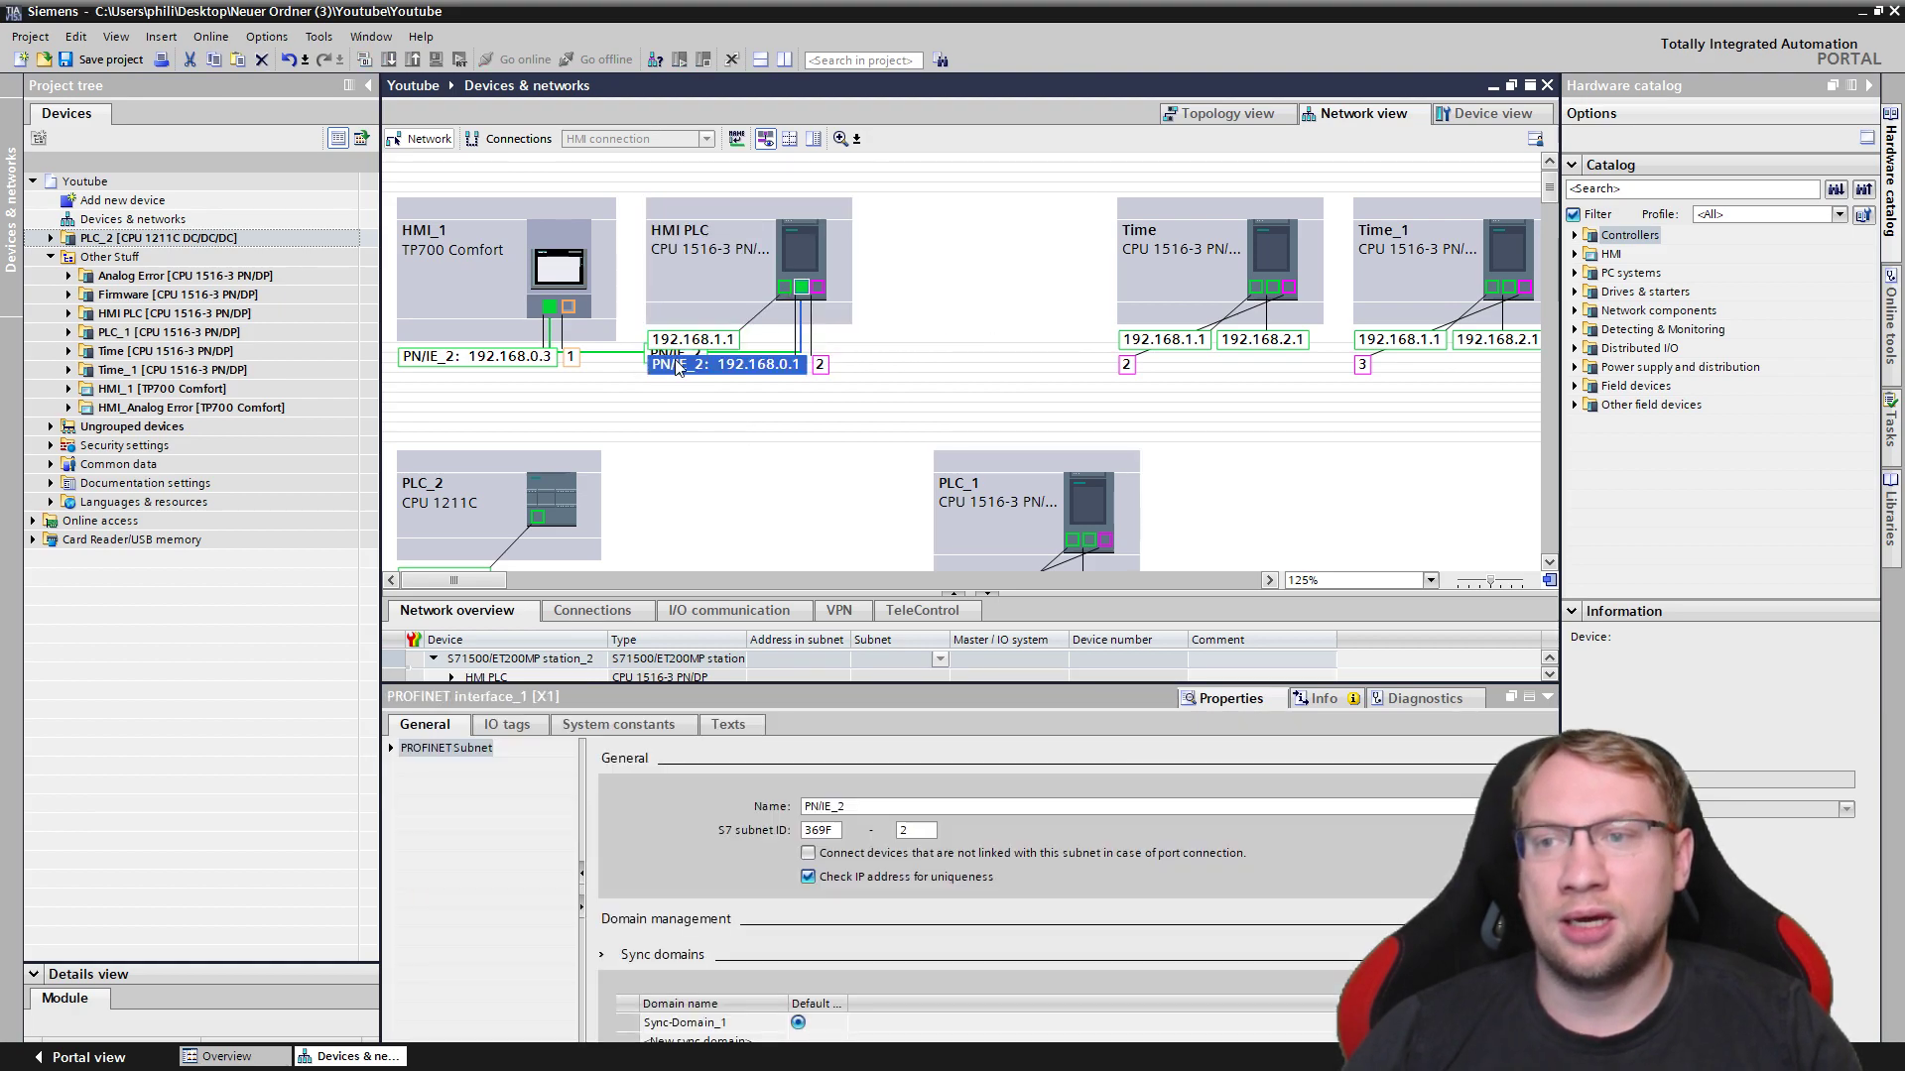
{"action": "left_click", "coordinate": [610, 352]}
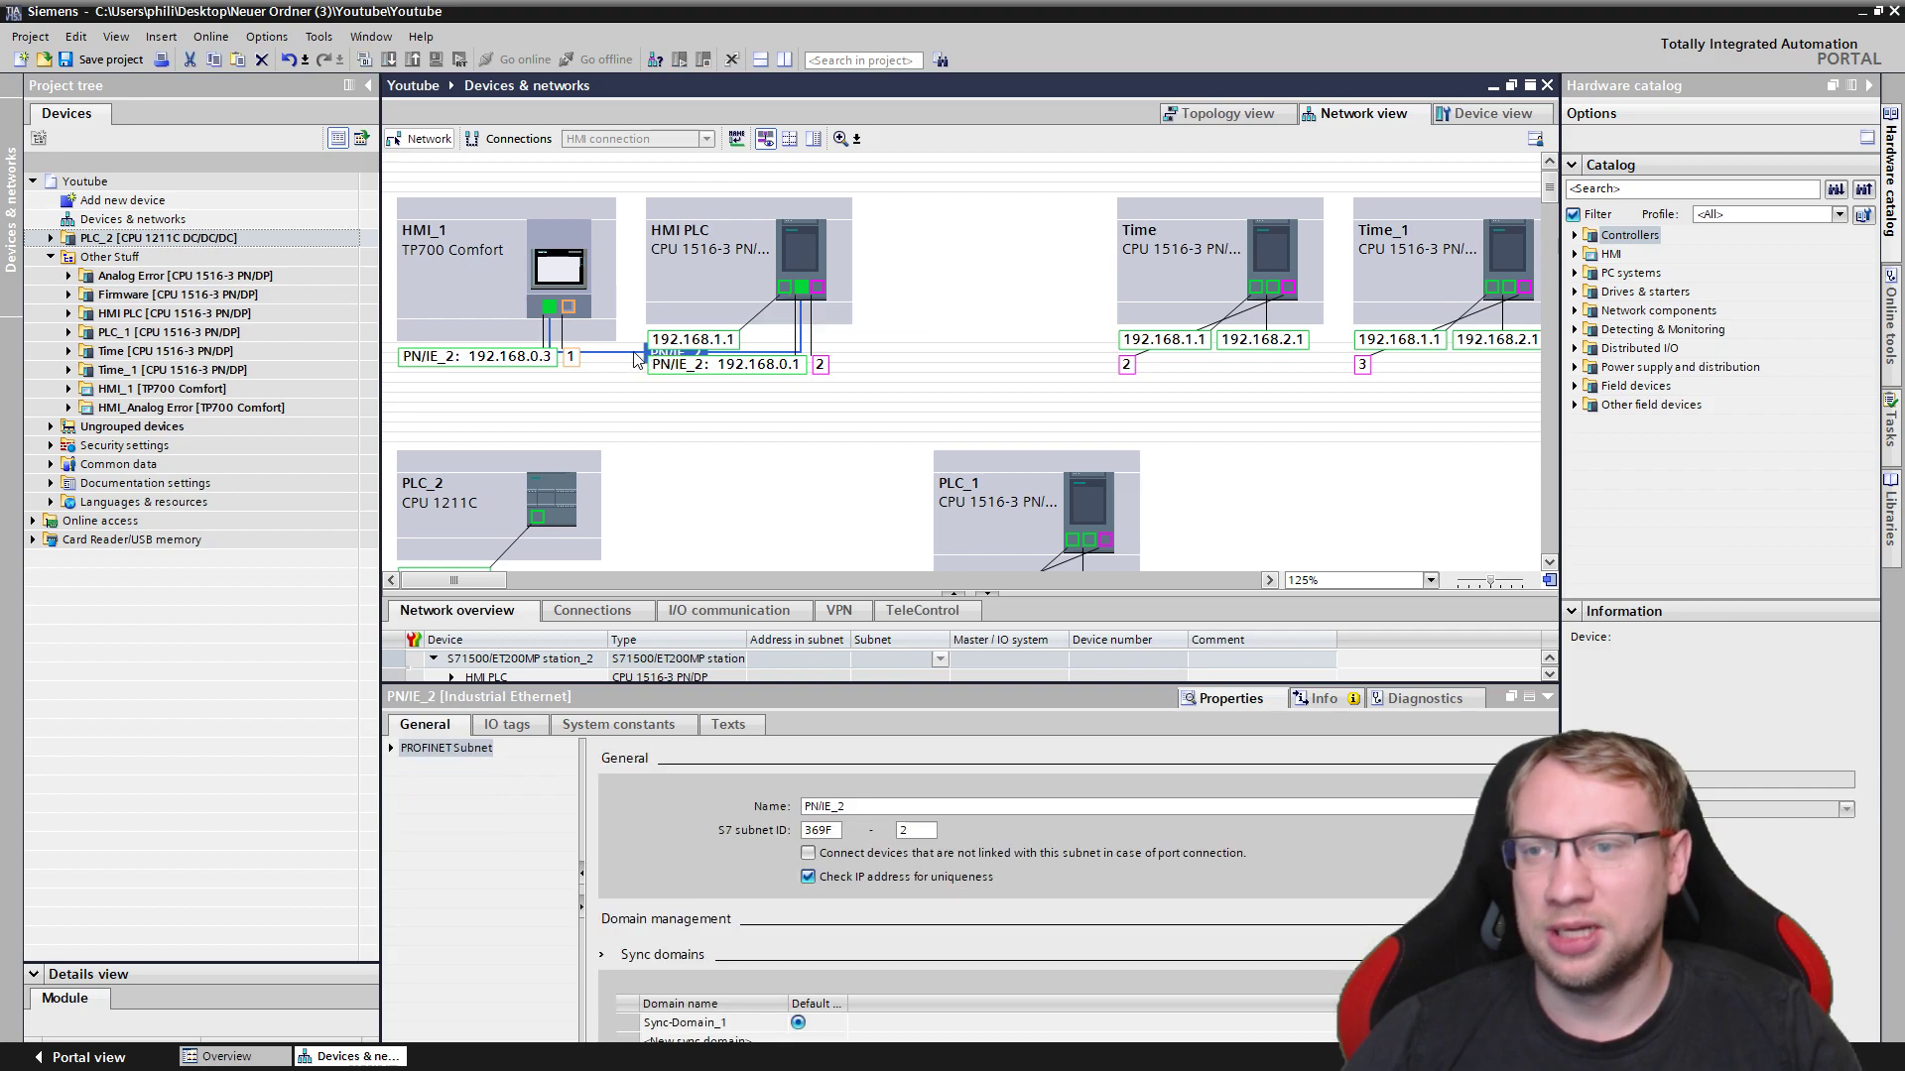
{"action": "left_click", "coordinate": [652, 433]}
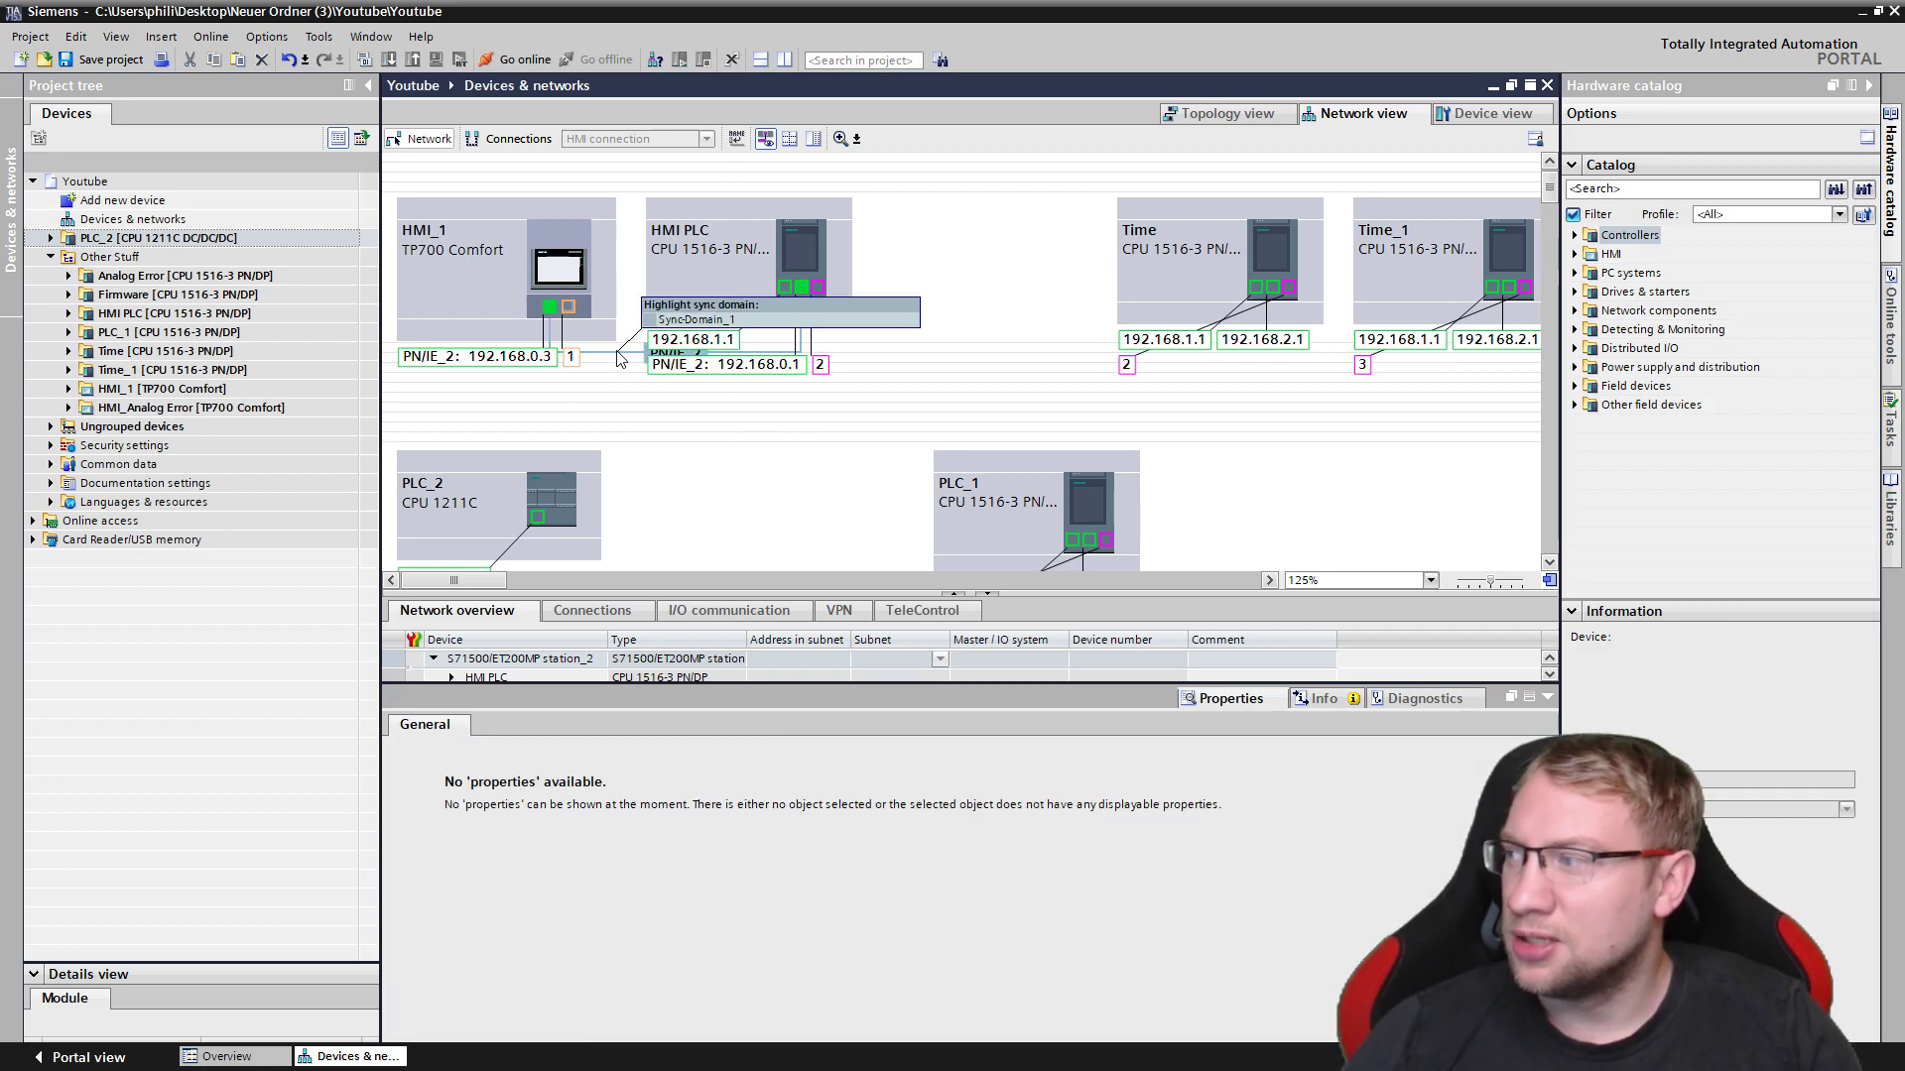
{"action": "left_click", "coordinate": [694, 350]}
{"action": "scroll", "coordinate": [699, 352], "scroll_direction": "up", "scroll_amount": 3}
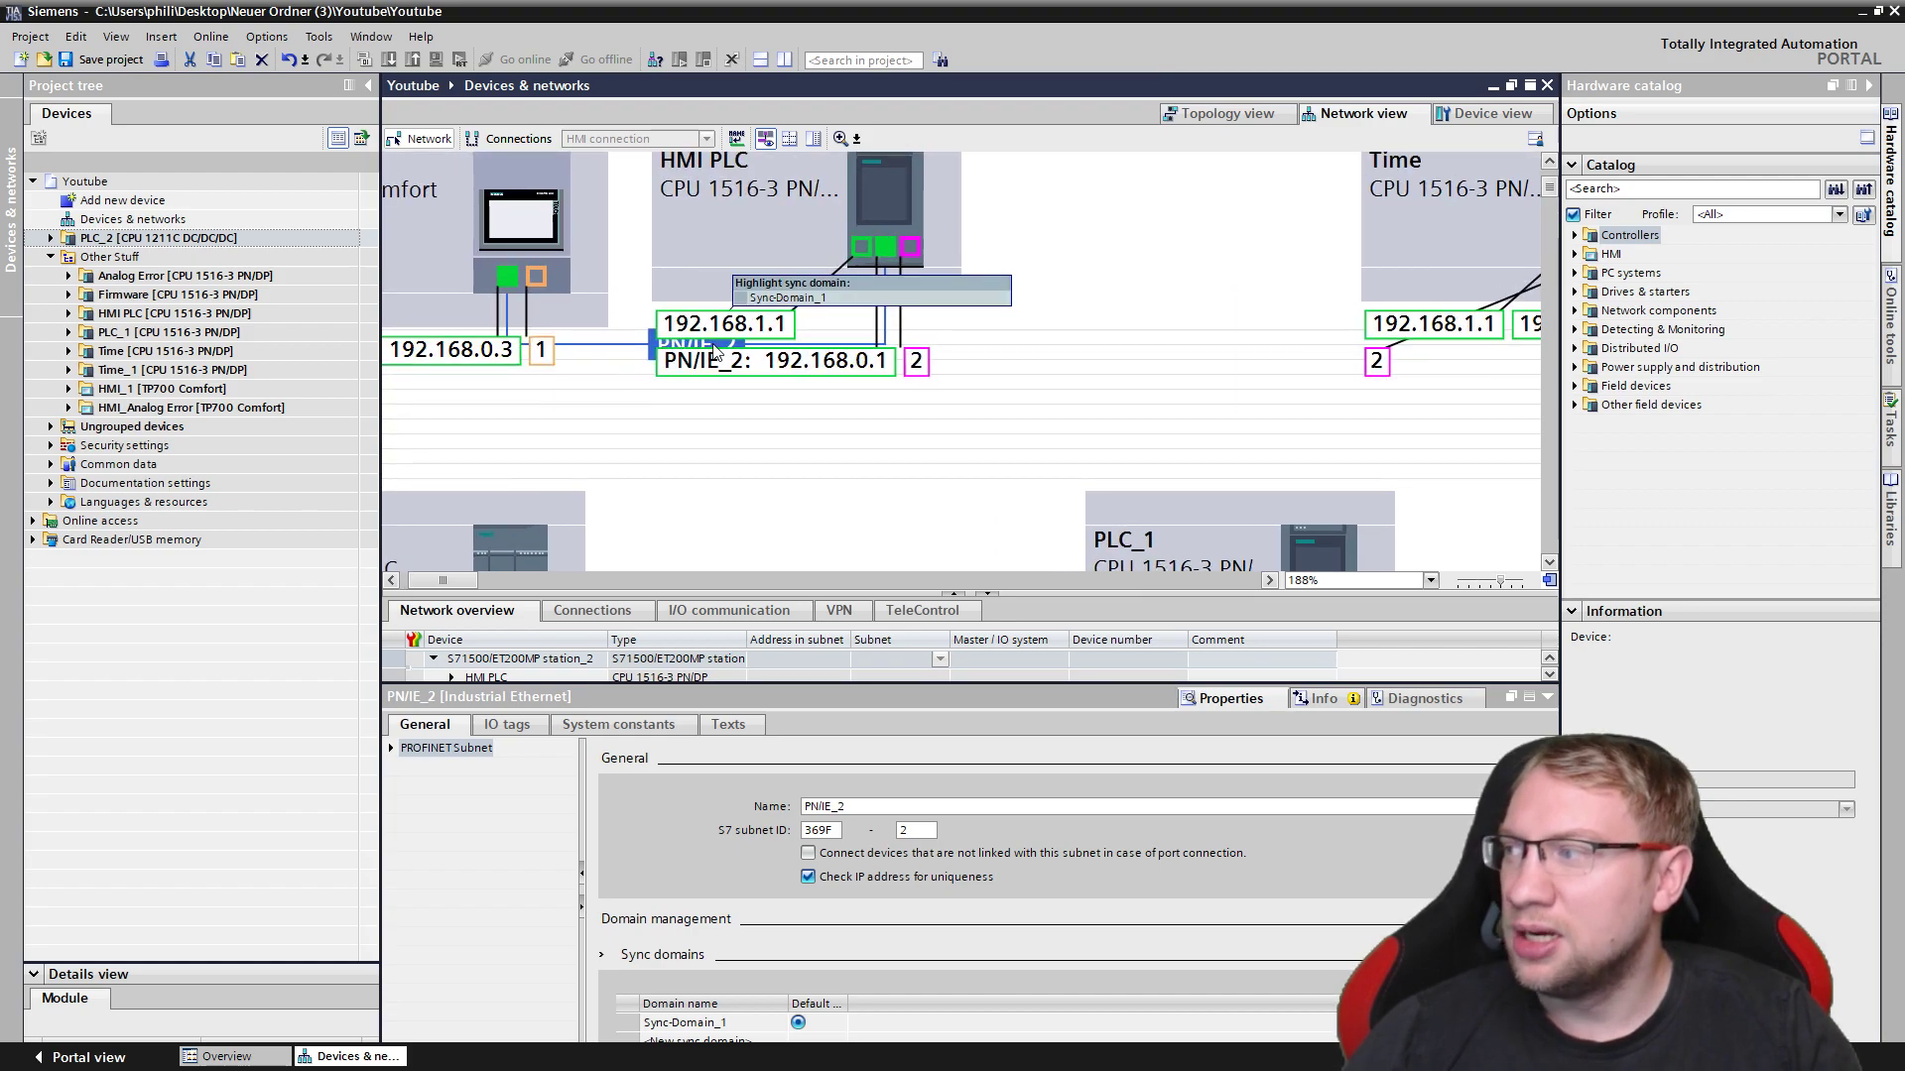
{"action": "scroll", "coordinate": [734, 349], "scroll_direction": "up", "scroll_amount": 2}
{"action": "left_click", "coordinate": [938, 395]}
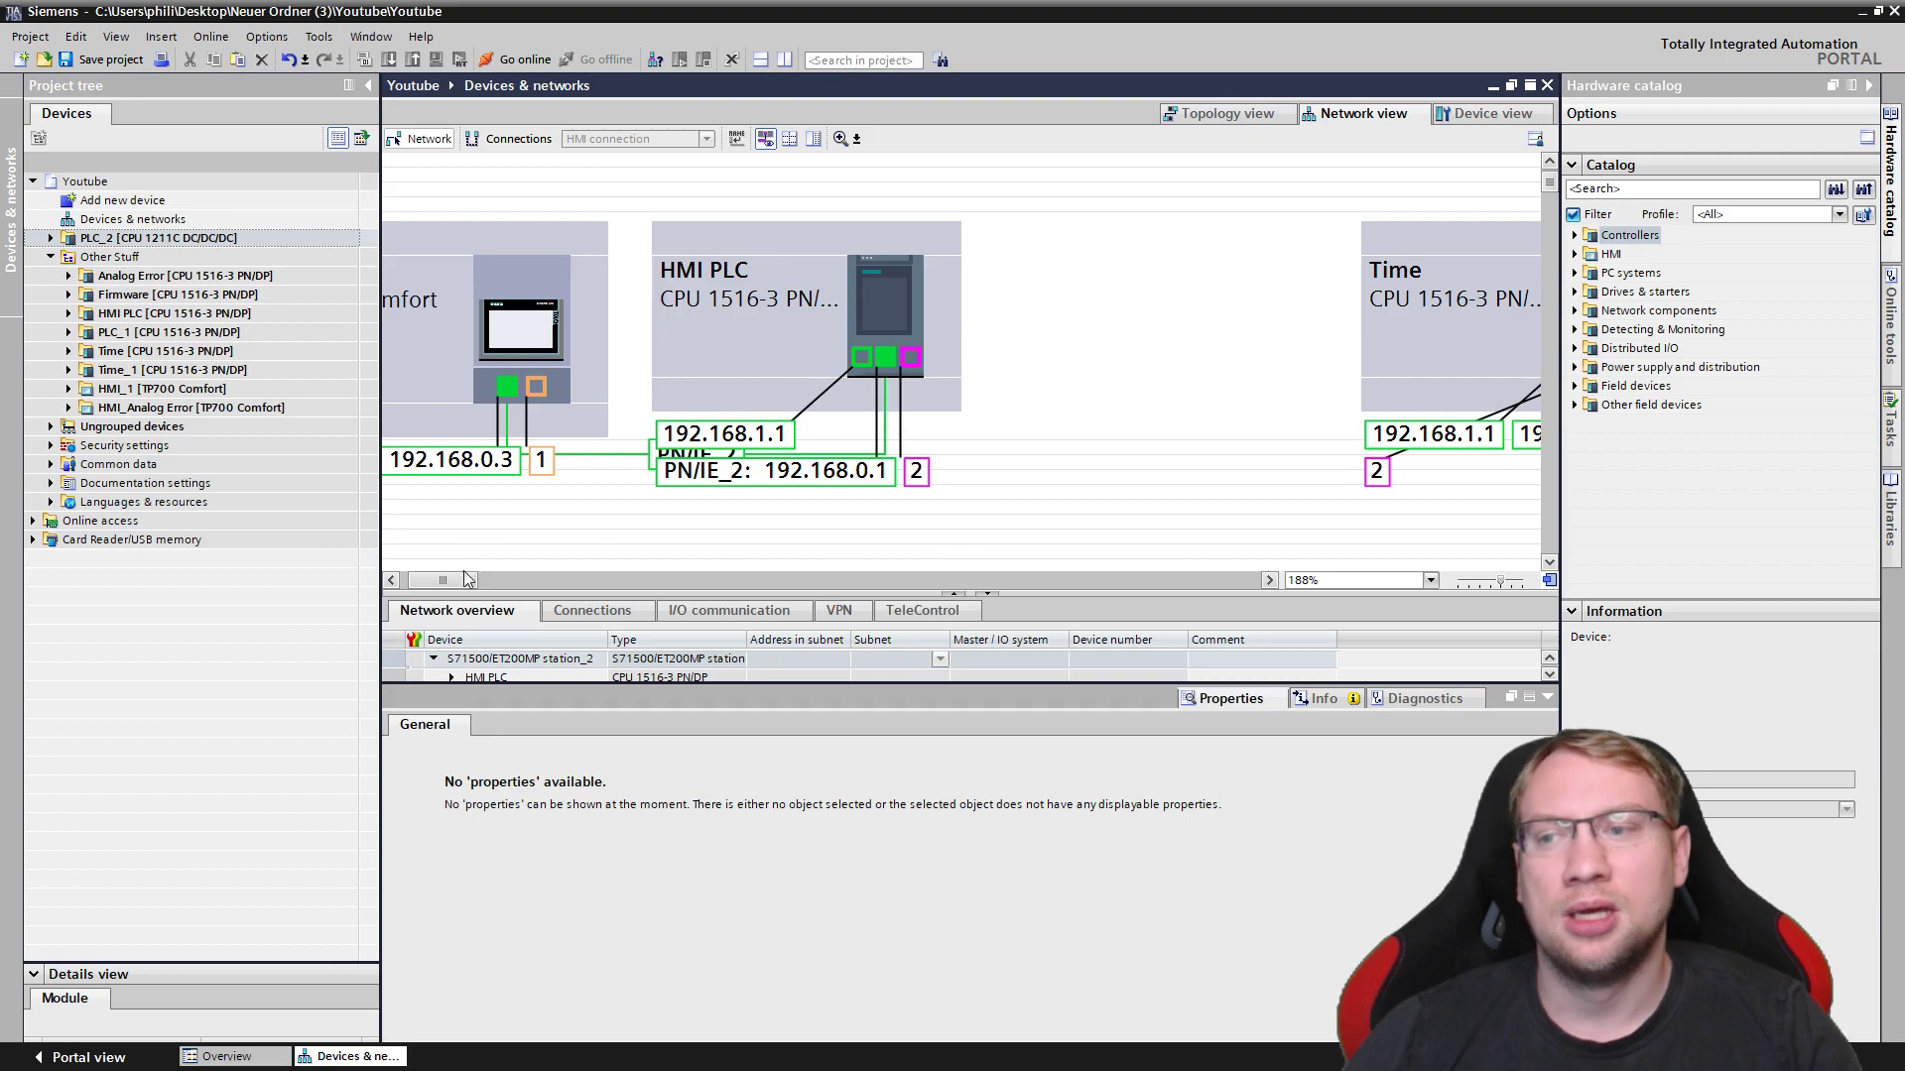
Look through the general and Ethernet address properties of HMI_1's PROFINET interface and clear the selection.
{"action": "left_click_drag", "start_coordinate": [446, 581], "coordinate": [438, 585]}
{"action": "left_click", "coordinate": [585, 464]}
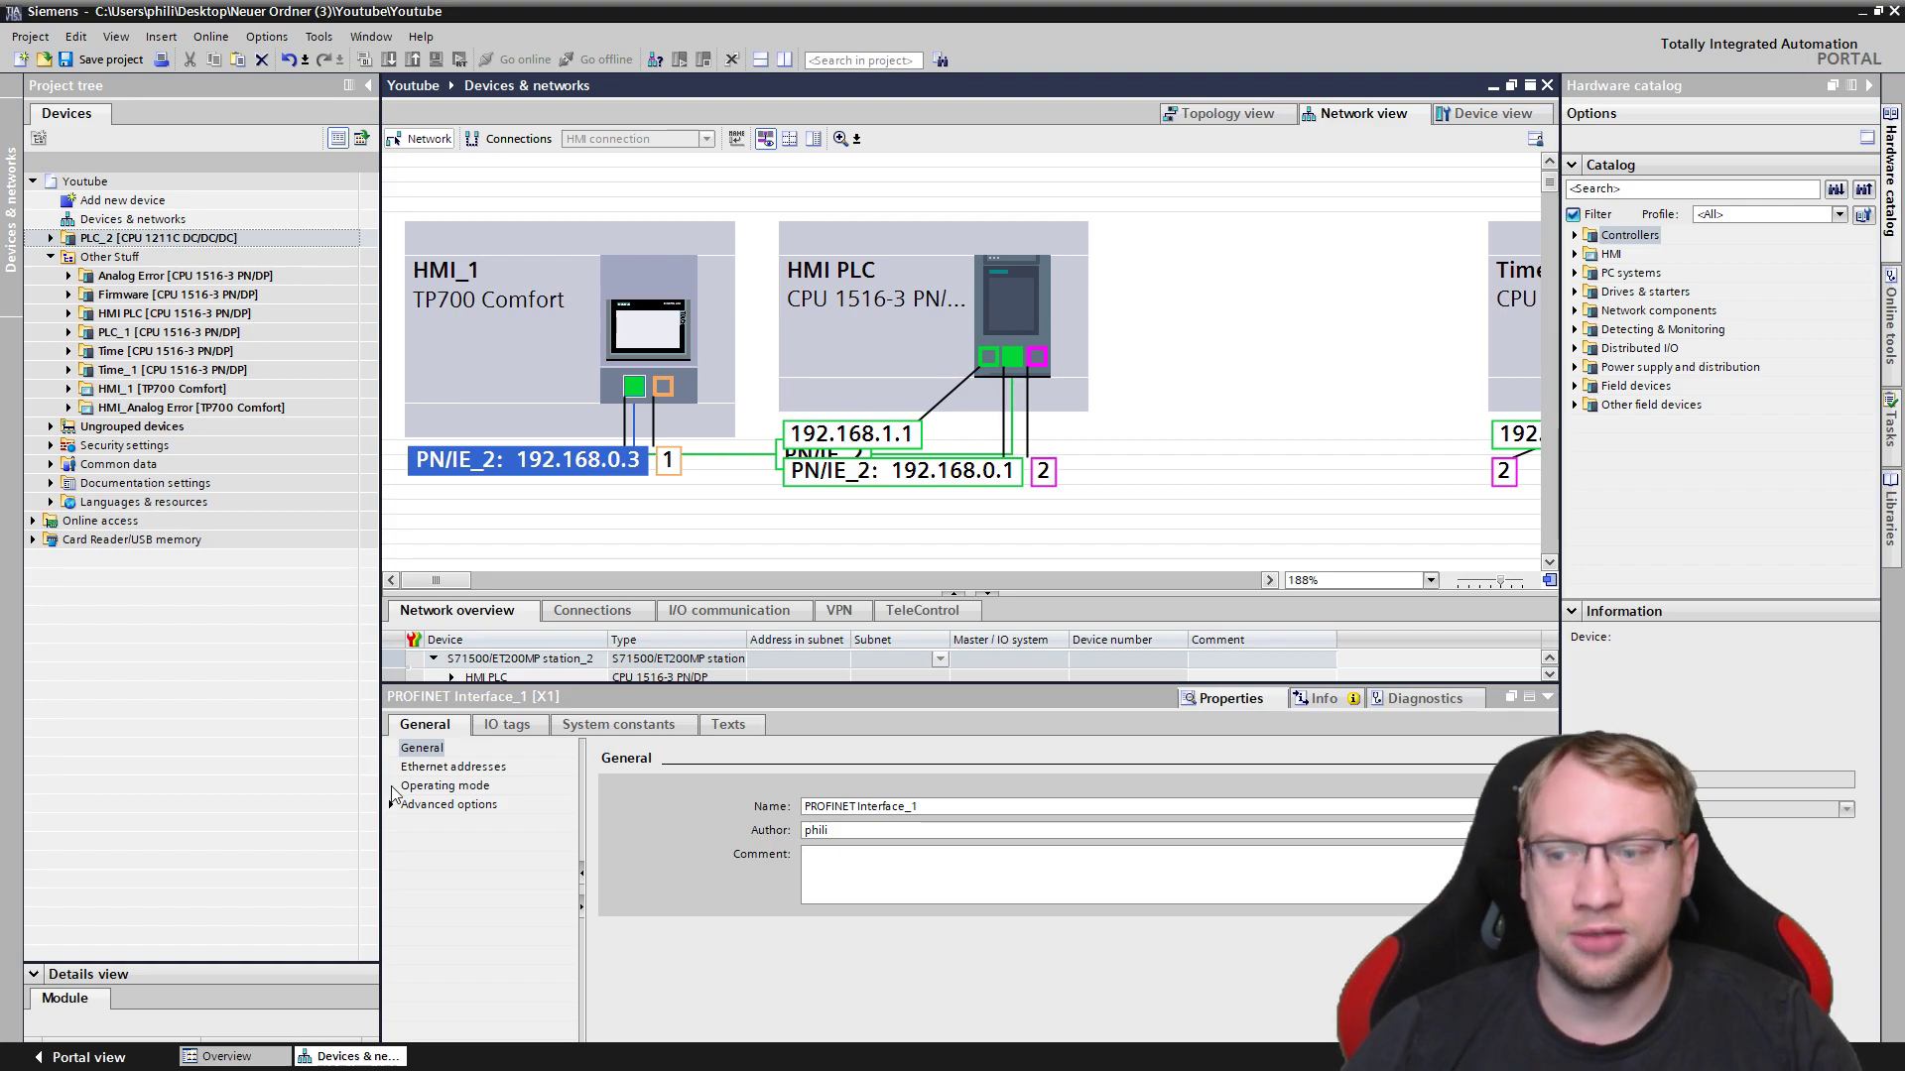
{"action": "left_click", "coordinate": [443, 768]}
{"action": "left_click", "coordinate": [434, 751]}
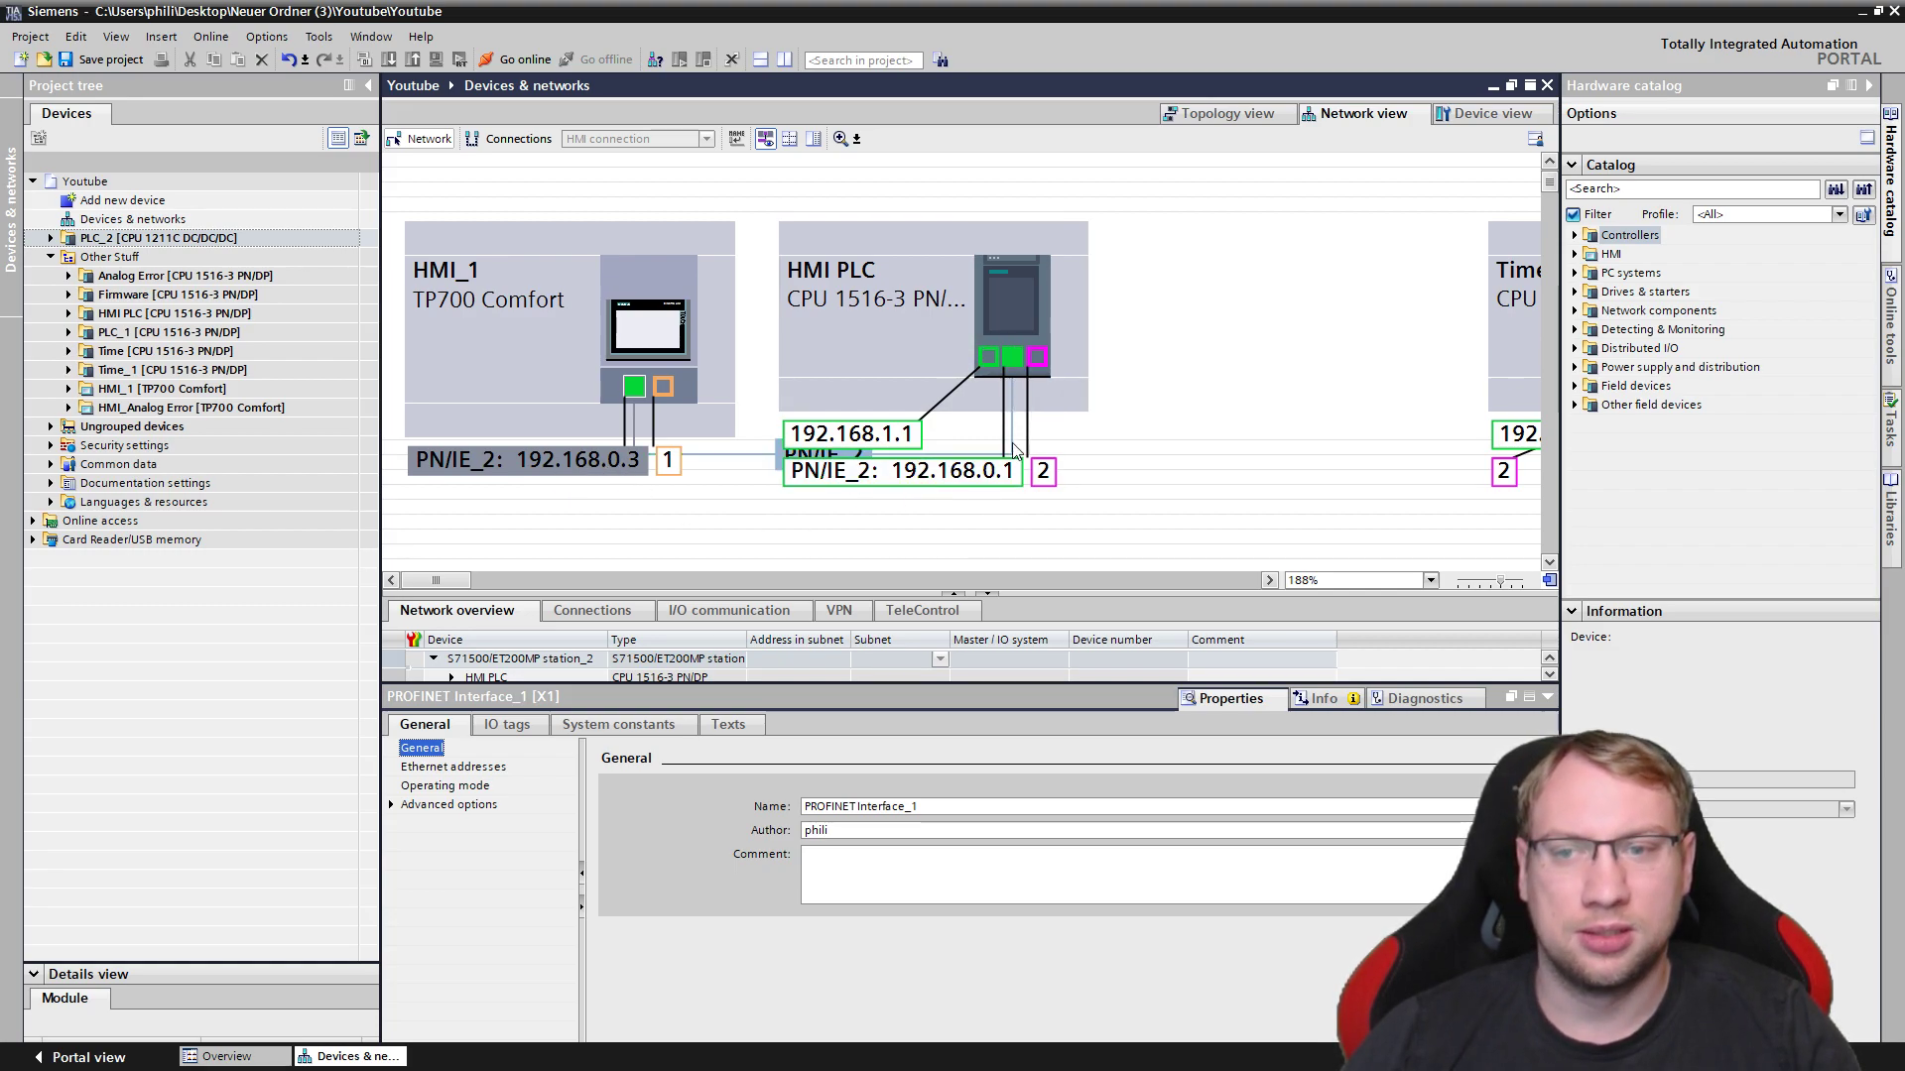
{"action": "left_click", "coordinate": [1073, 526]}
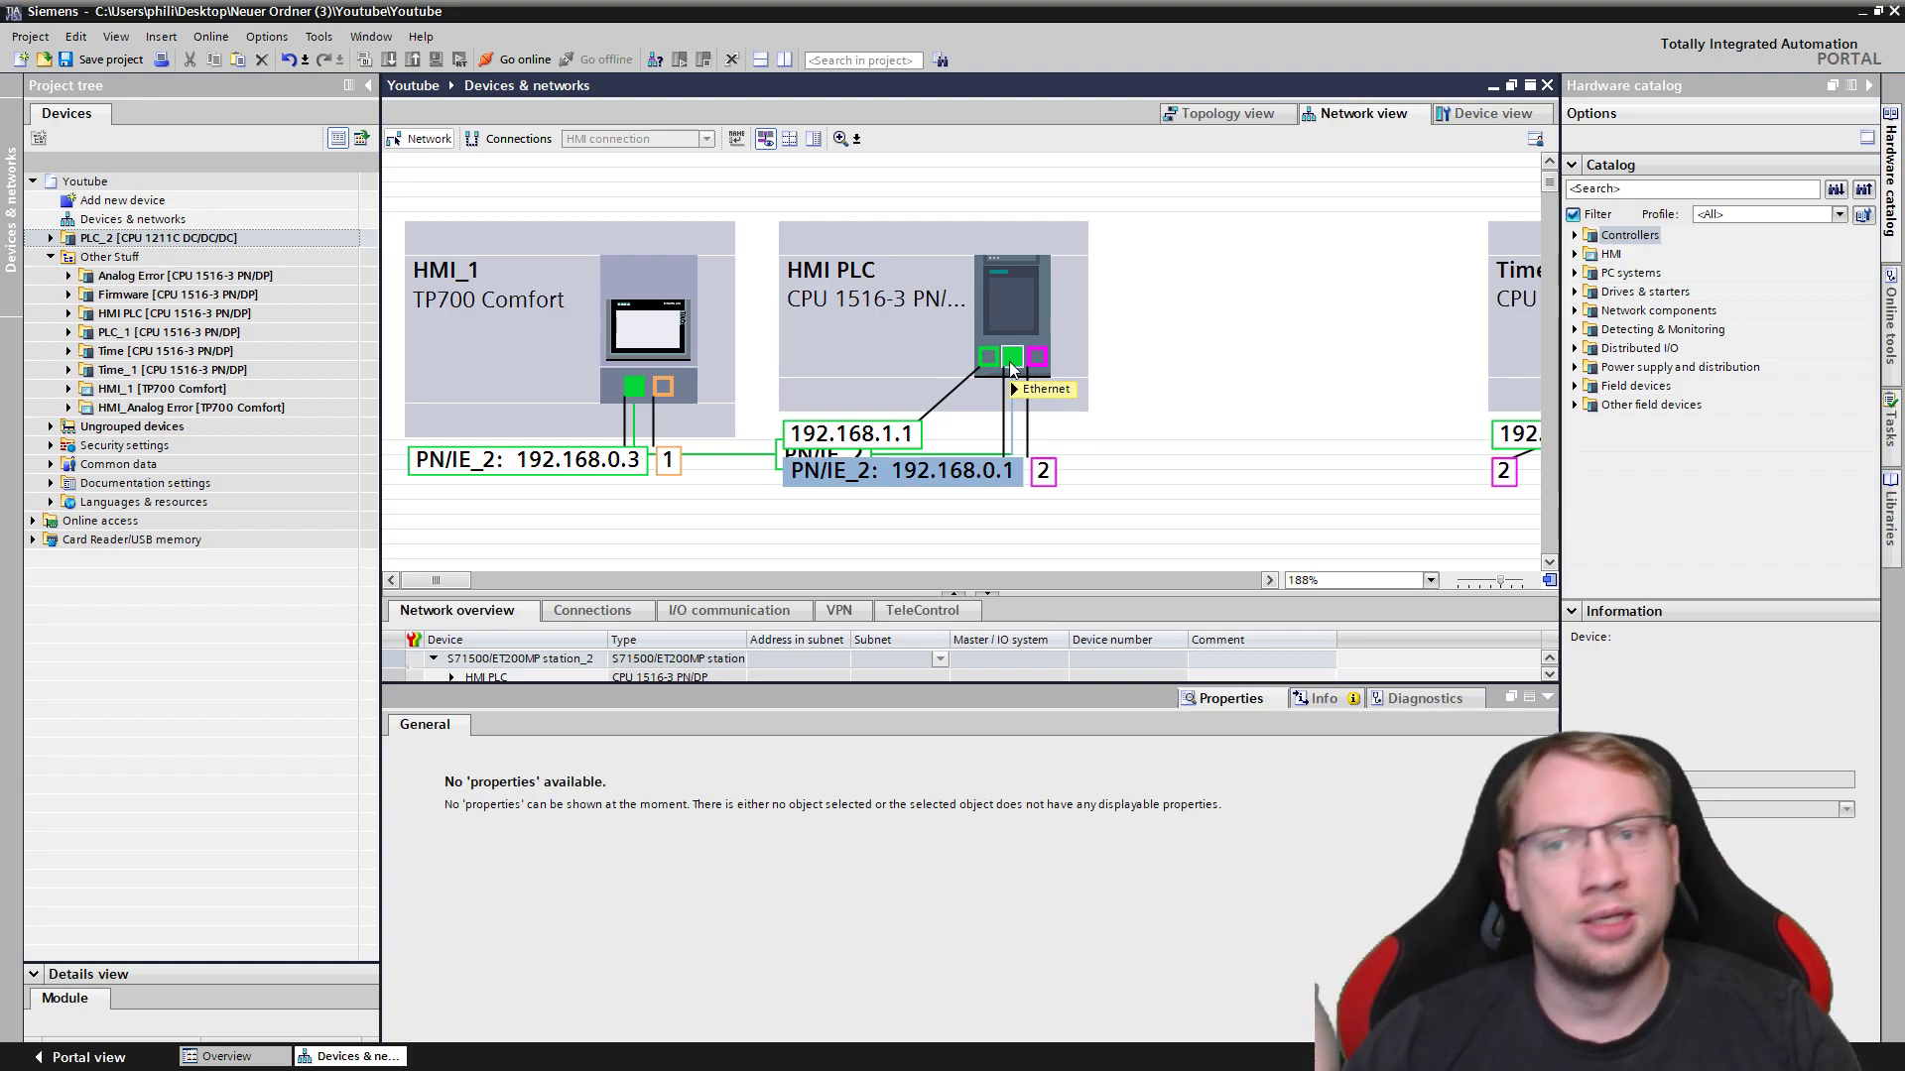
Compare the Ethernet address settings of the PN/IE_2 PROFINET interfaces on HMI PLC and HMI_1.
{"action": "mouse_move", "coordinate": [1011, 366]}
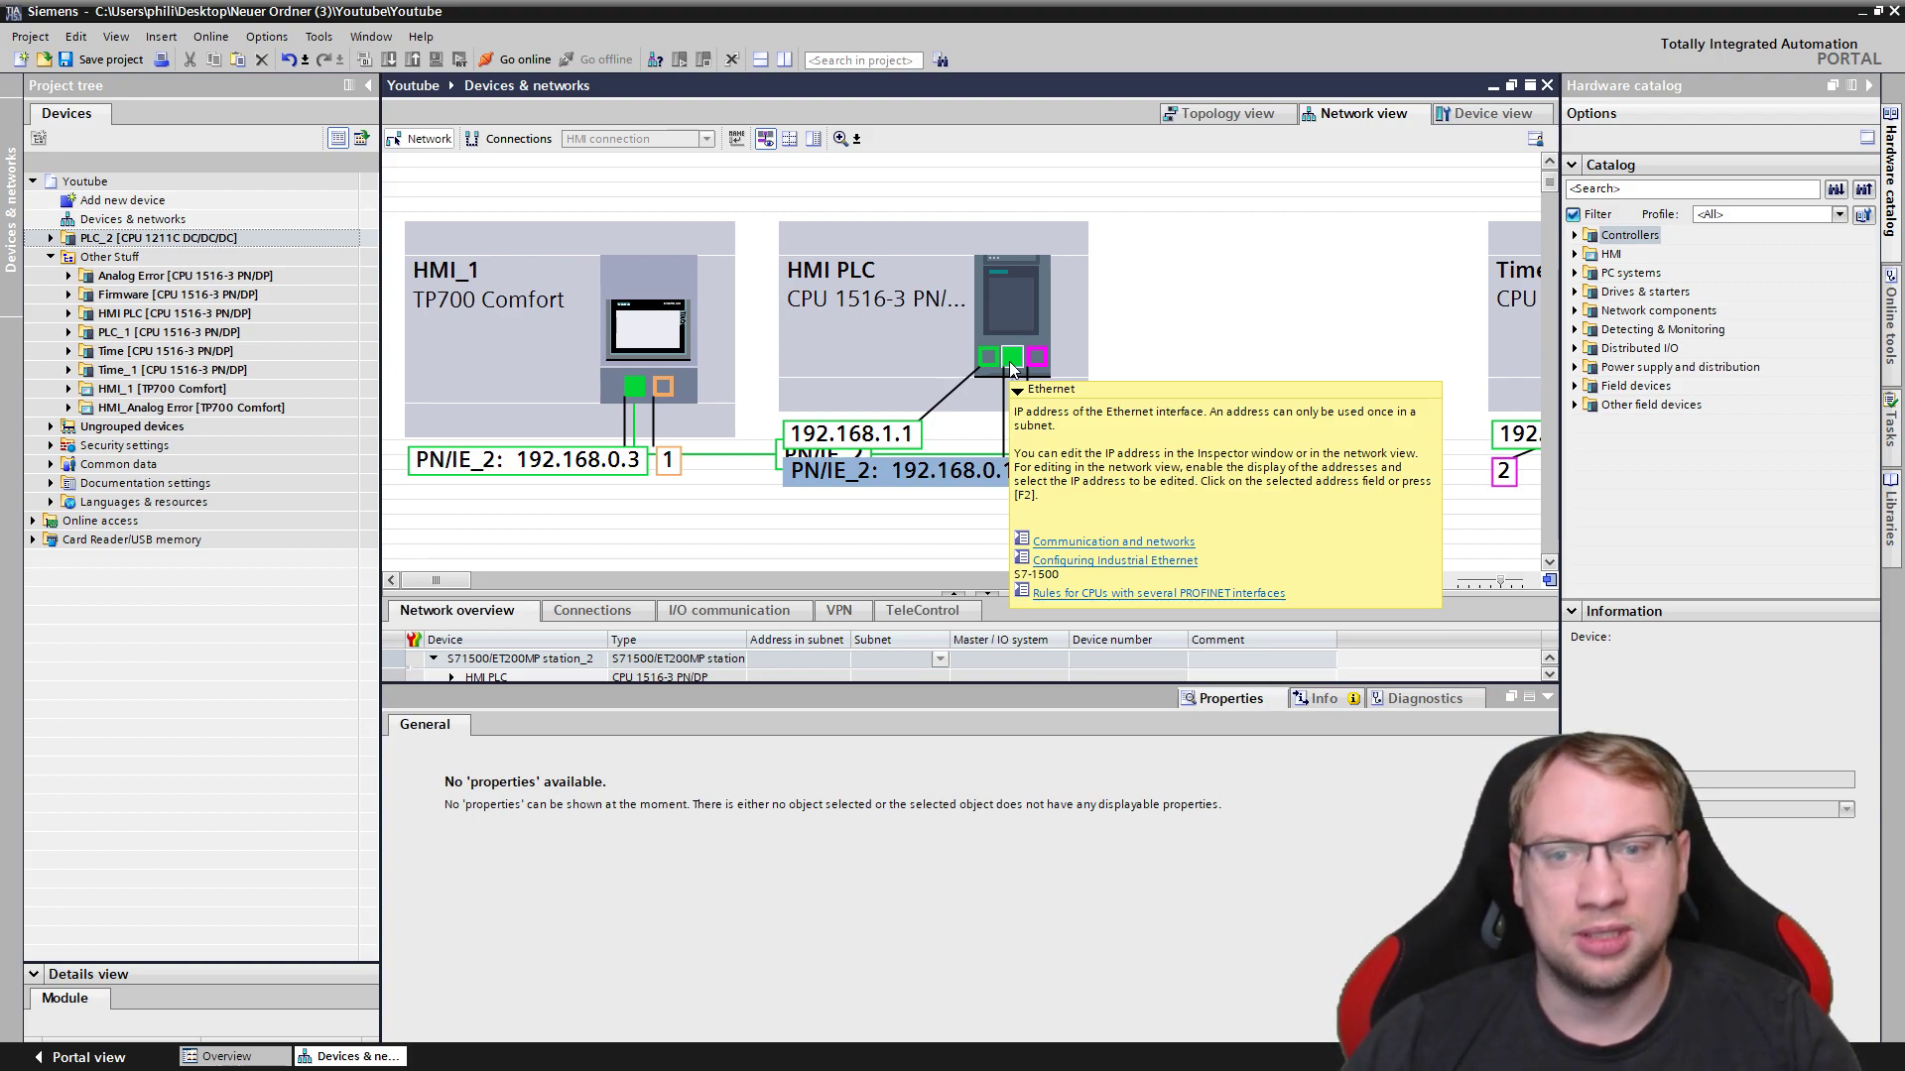
{"action": "left_click", "coordinate": [962, 471]}
{"action": "double_click", "coordinate": [962, 470]}
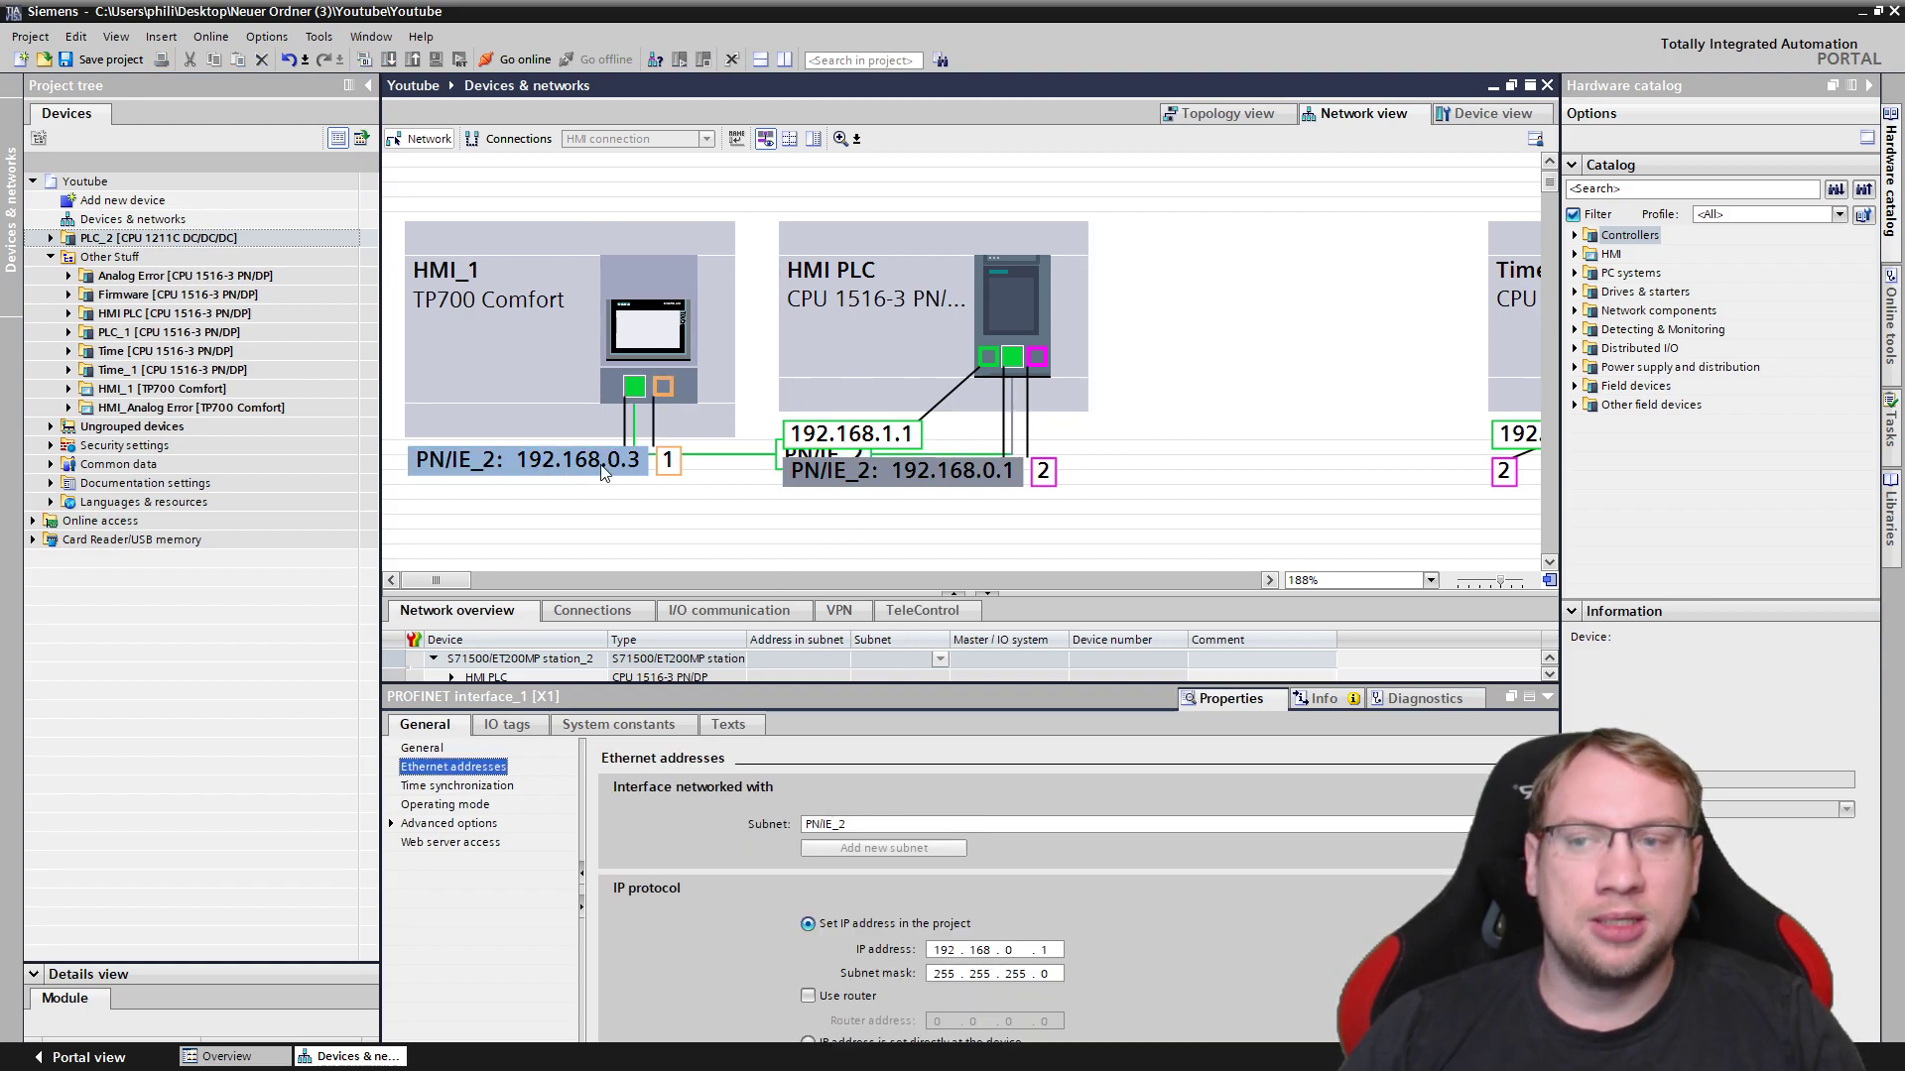
{"action": "left_click", "coordinate": [643, 462]}
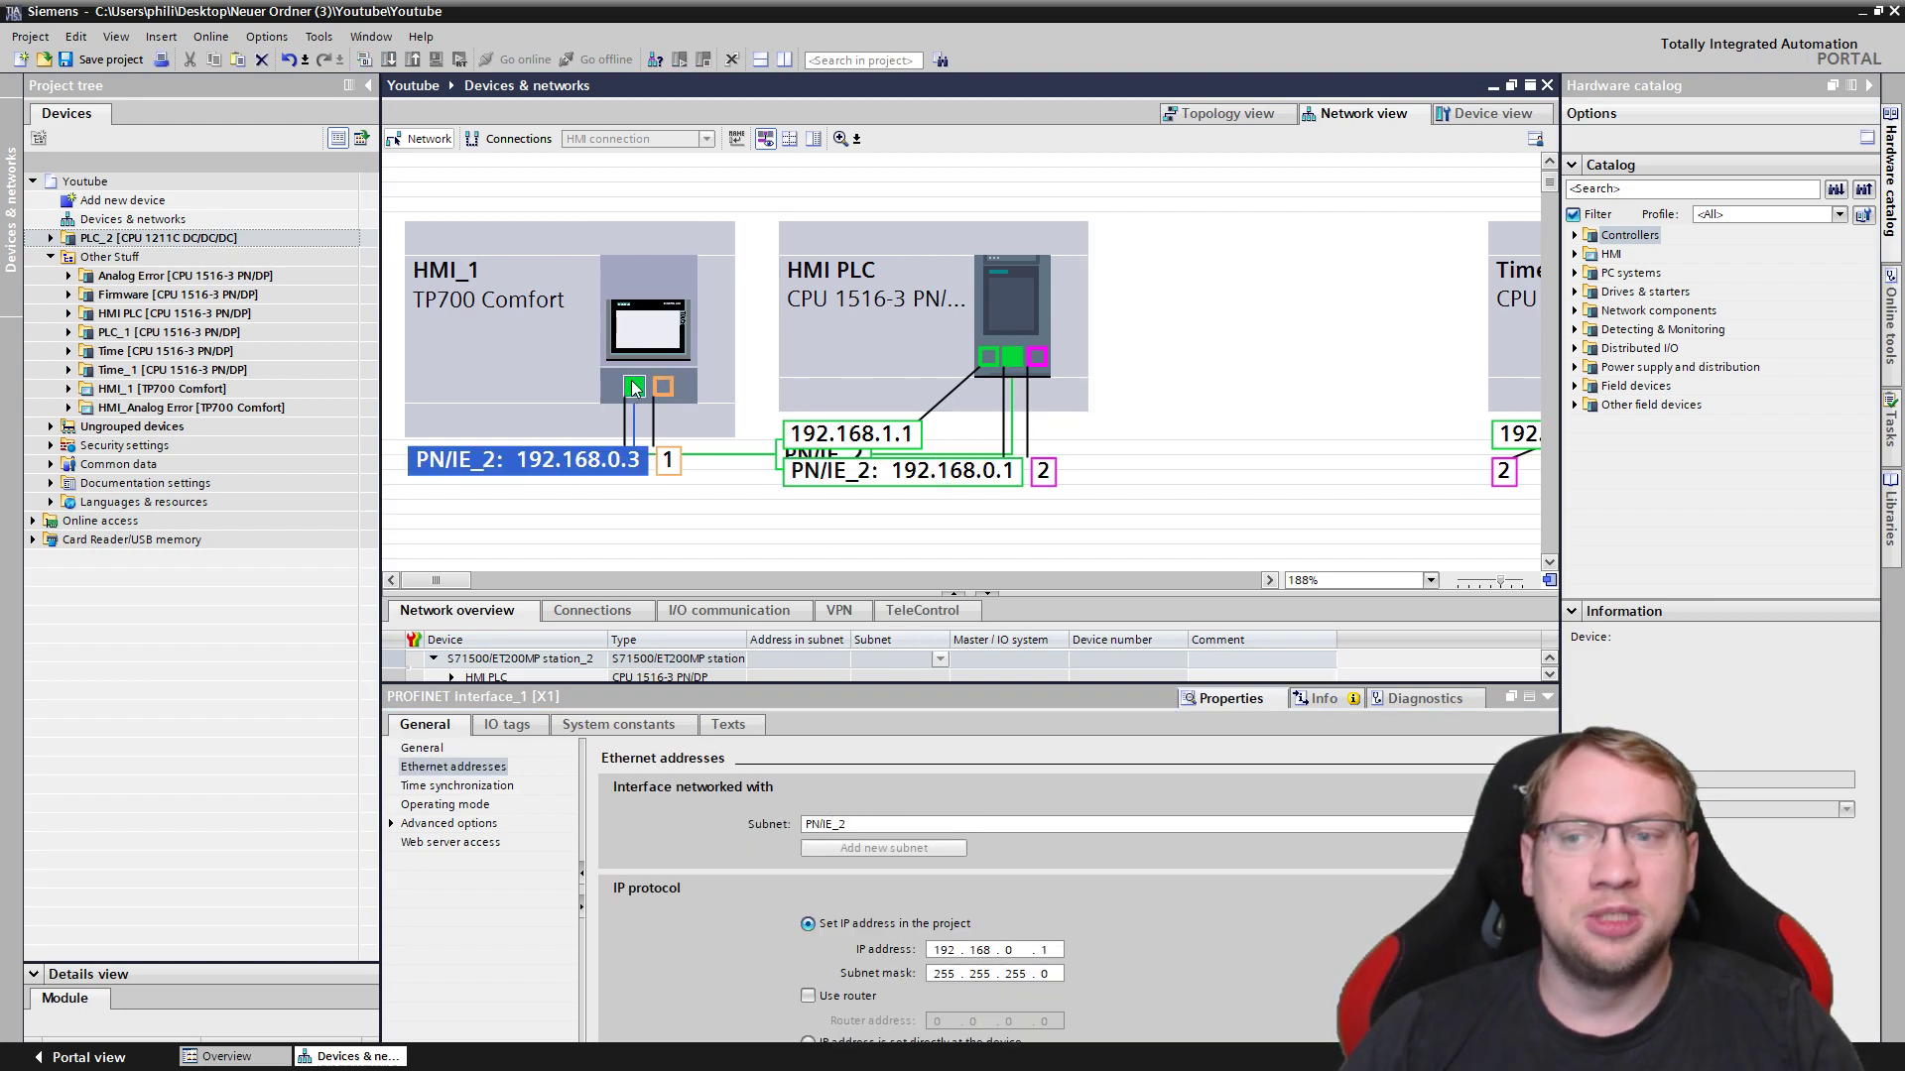
{"action": "left_click", "coordinate": [446, 767]}
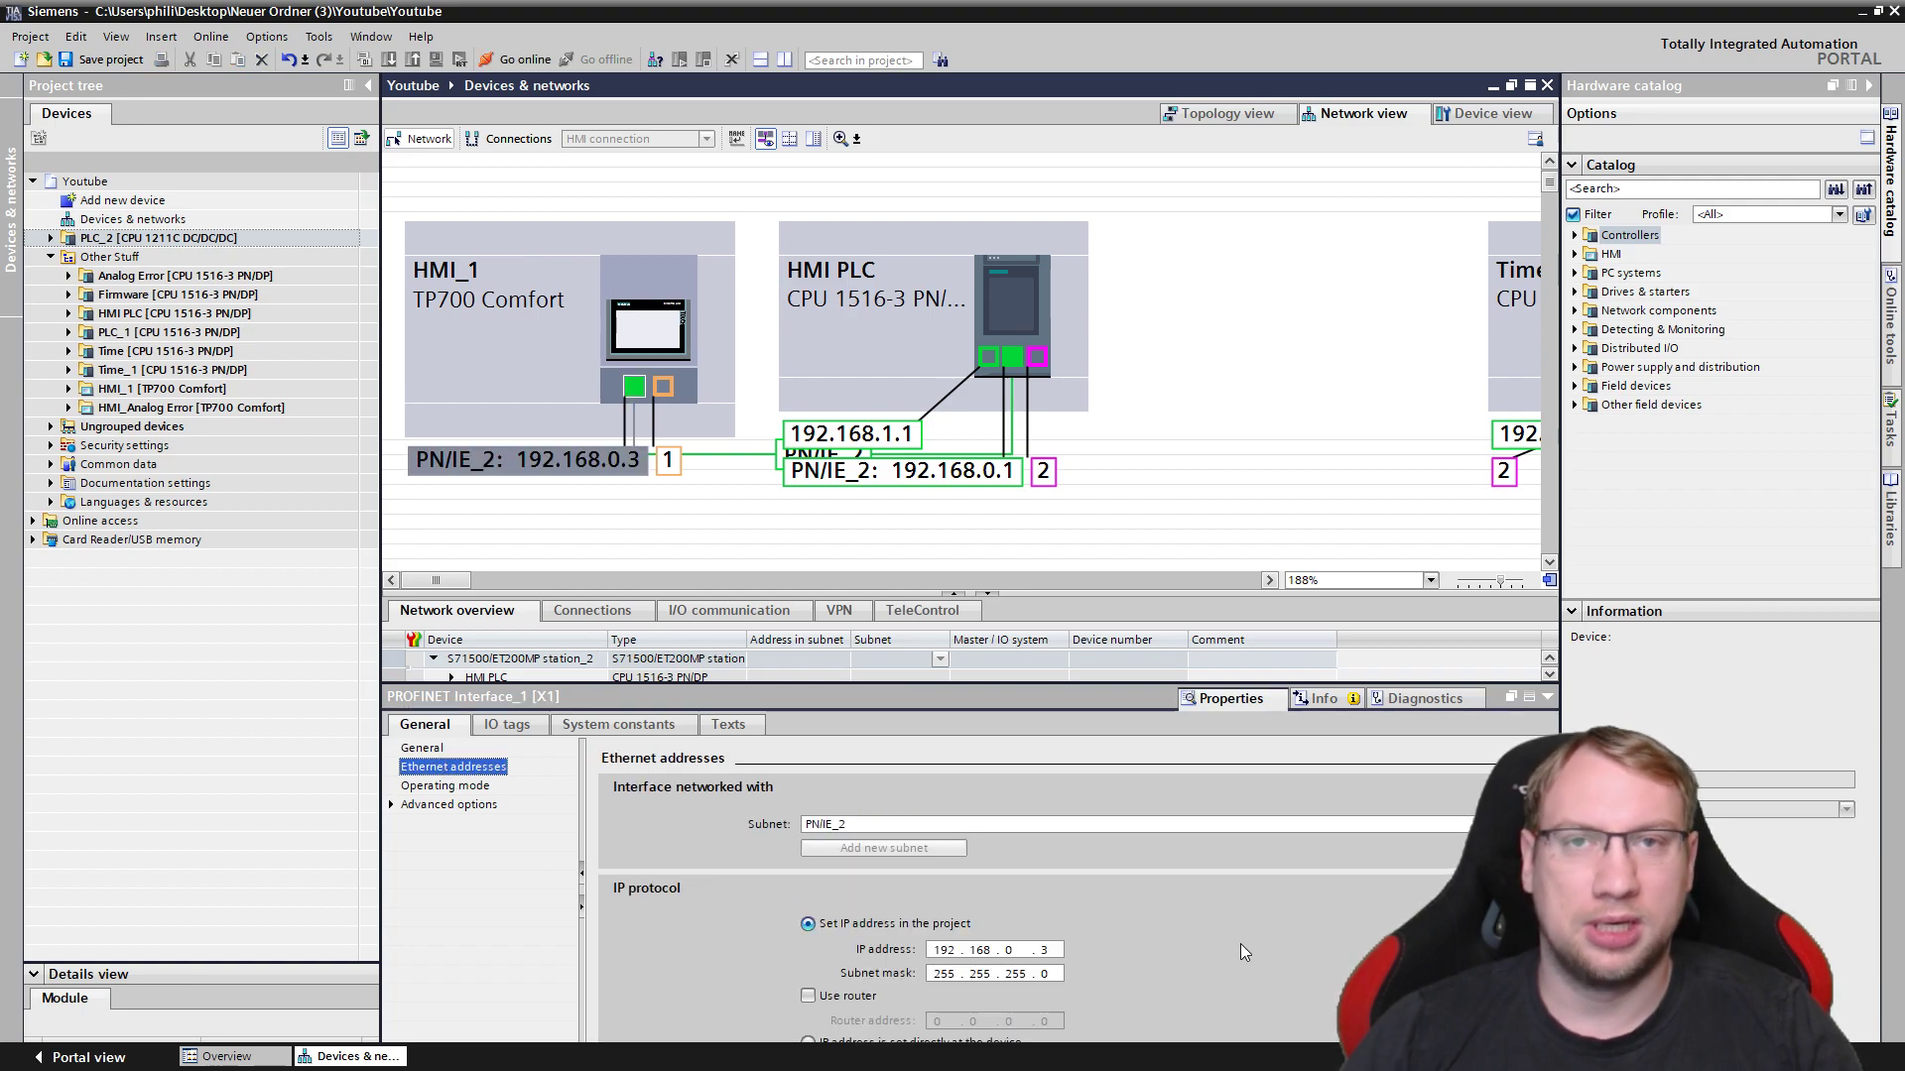
Try the already used address 192.168.0.1 on HMI_1's PROFINET interface and settle on 192.168.0.2.
{"action": "left_click", "coordinate": [1044, 951]}
{"action": "type", "text": "1"}
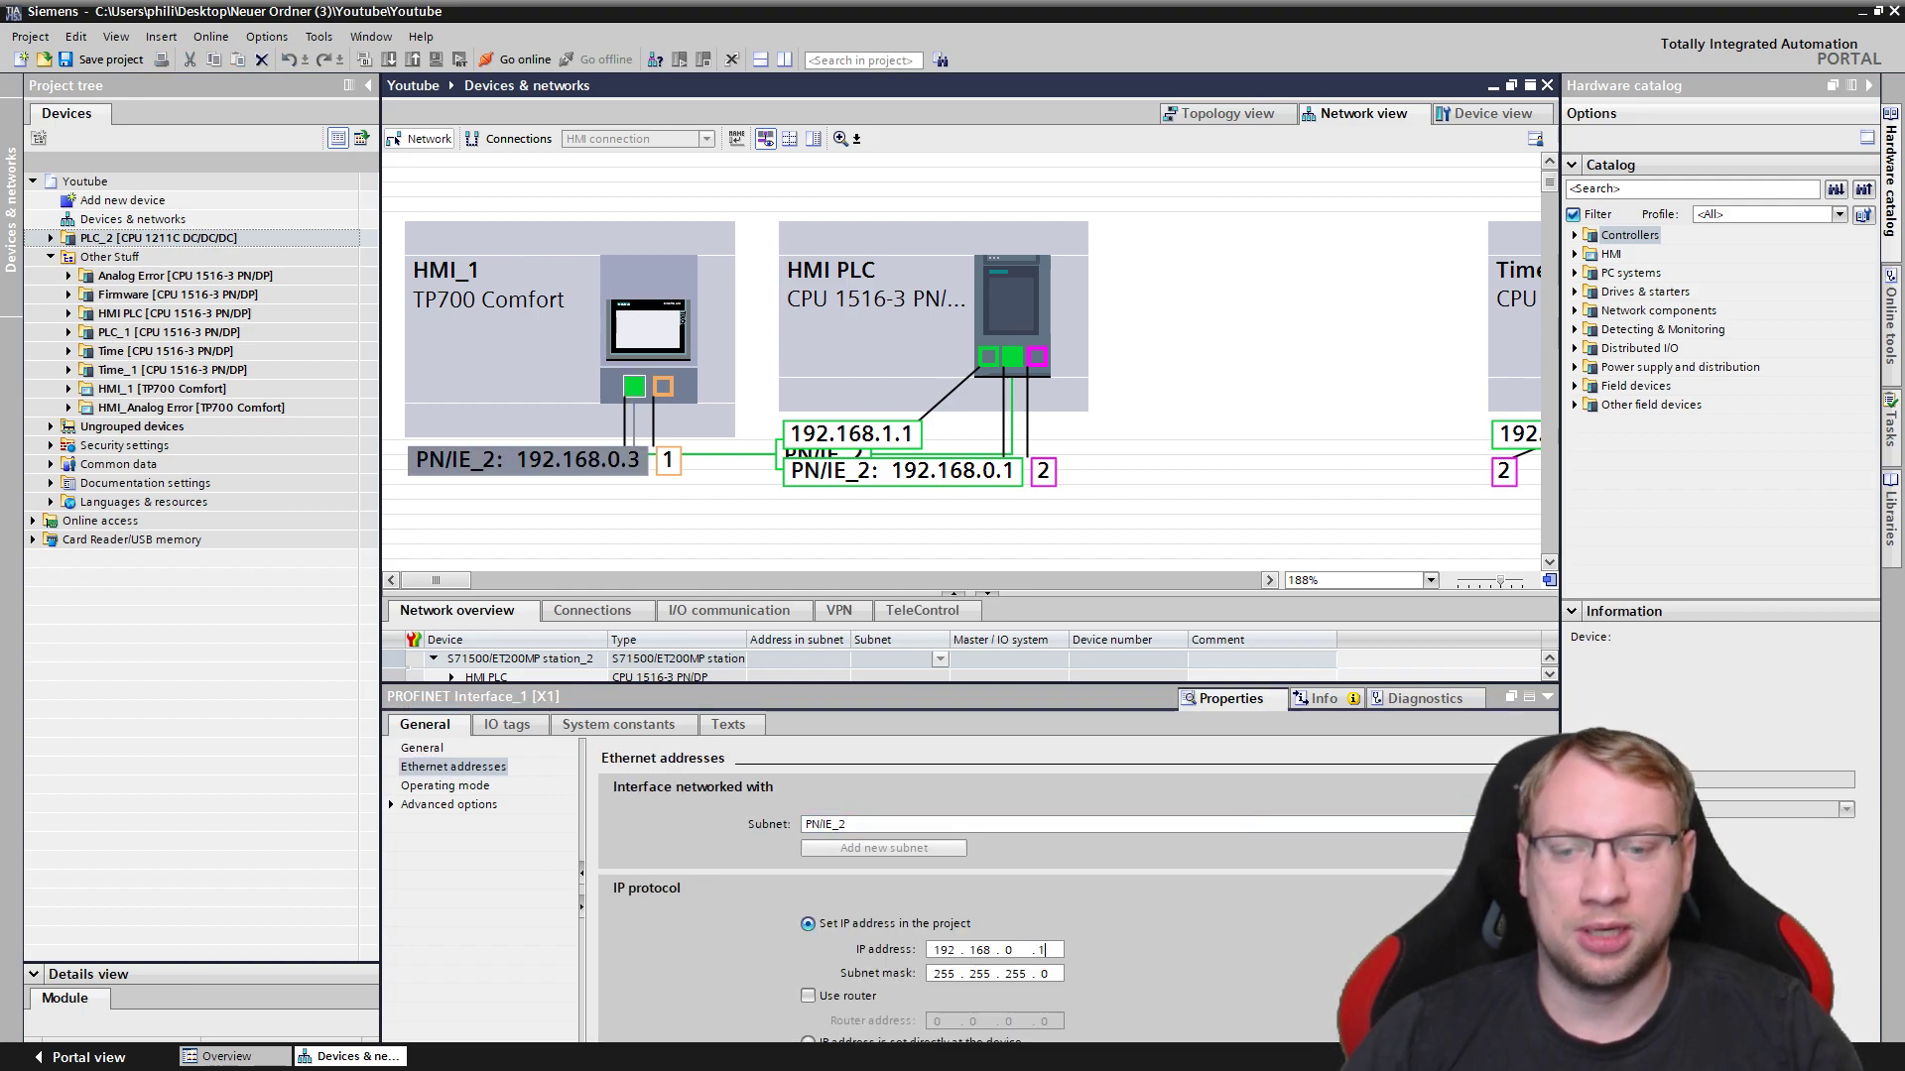
{"action": "key", "text": "Return"}
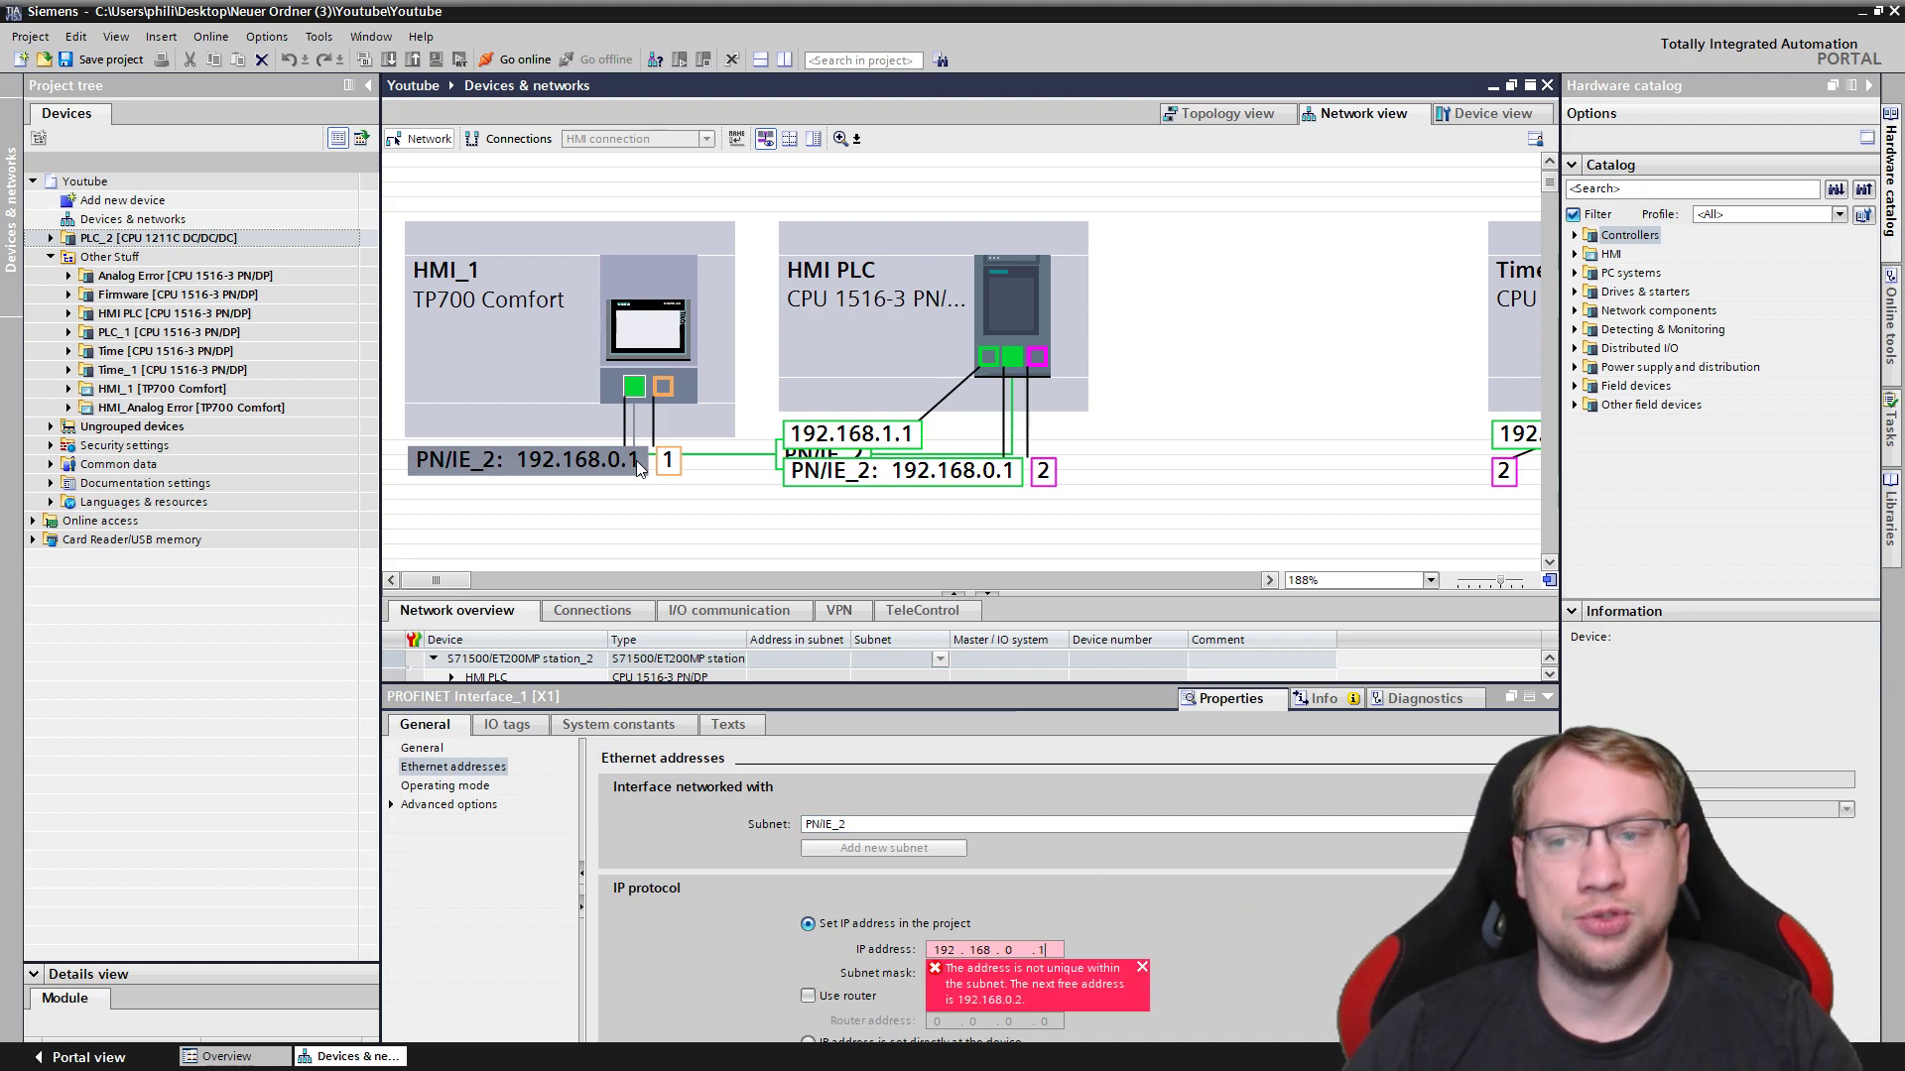
{"action": "left_click", "coordinate": [1154, 497]}
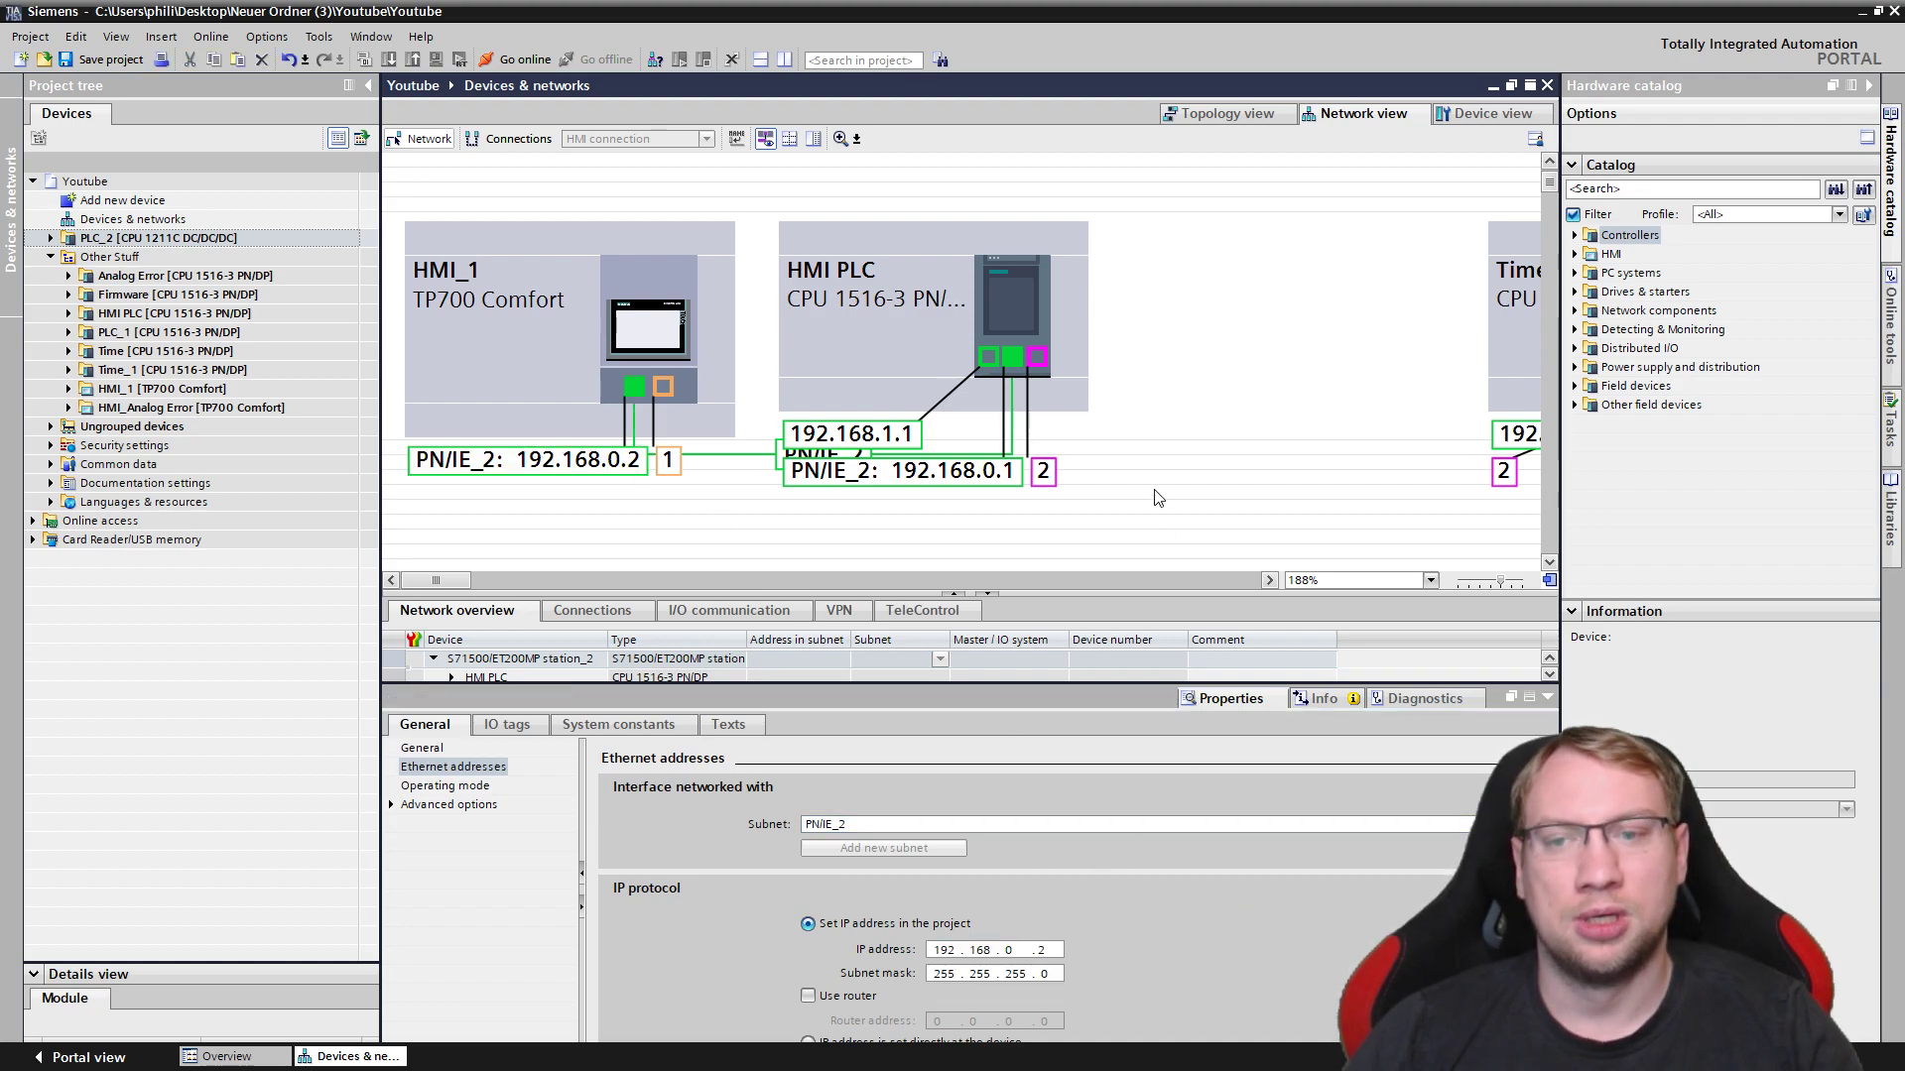
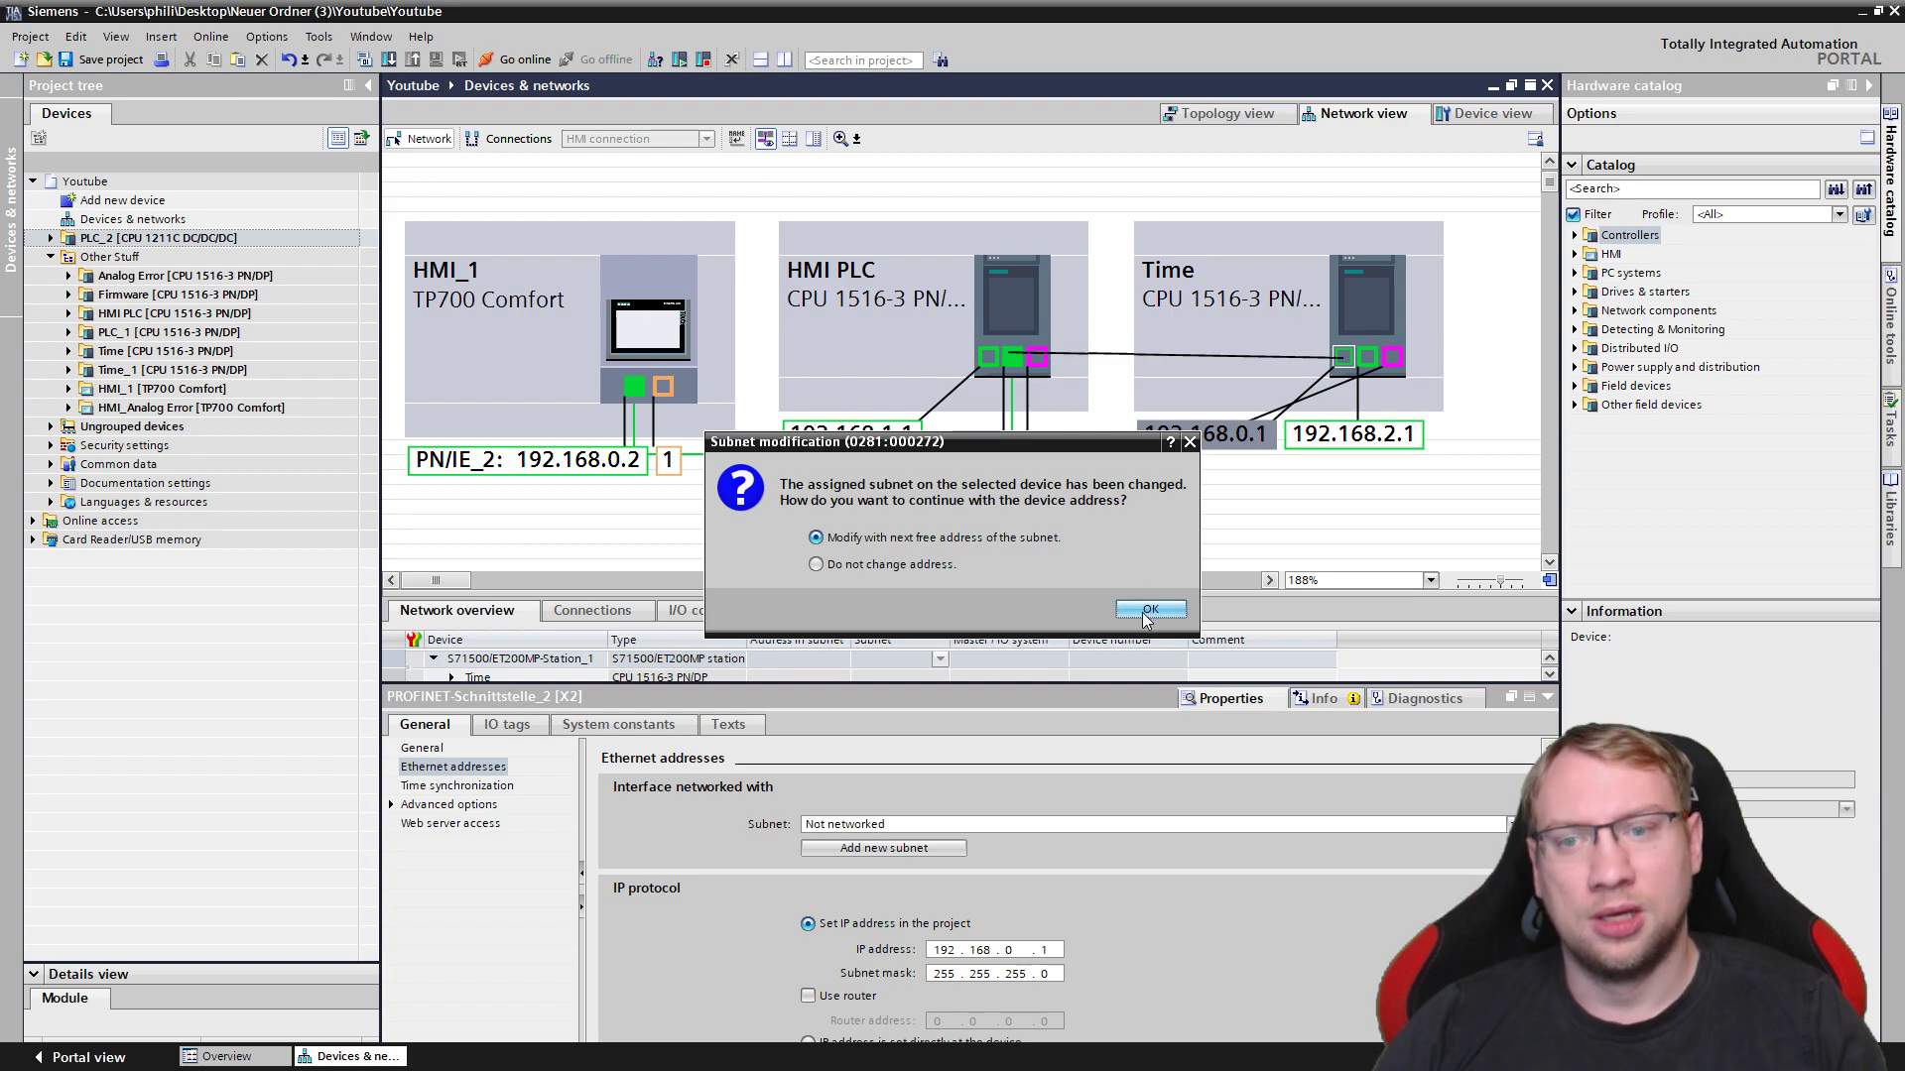
Connect the Time CPU's 192.168.0.1 PROFINET interface to HMI PLC's PN/IE_2 subnet without changing the device address.
{"action": "left_click", "coordinate": [890, 566]}
{"action": "left_click", "coordinate": [1149, 609]}
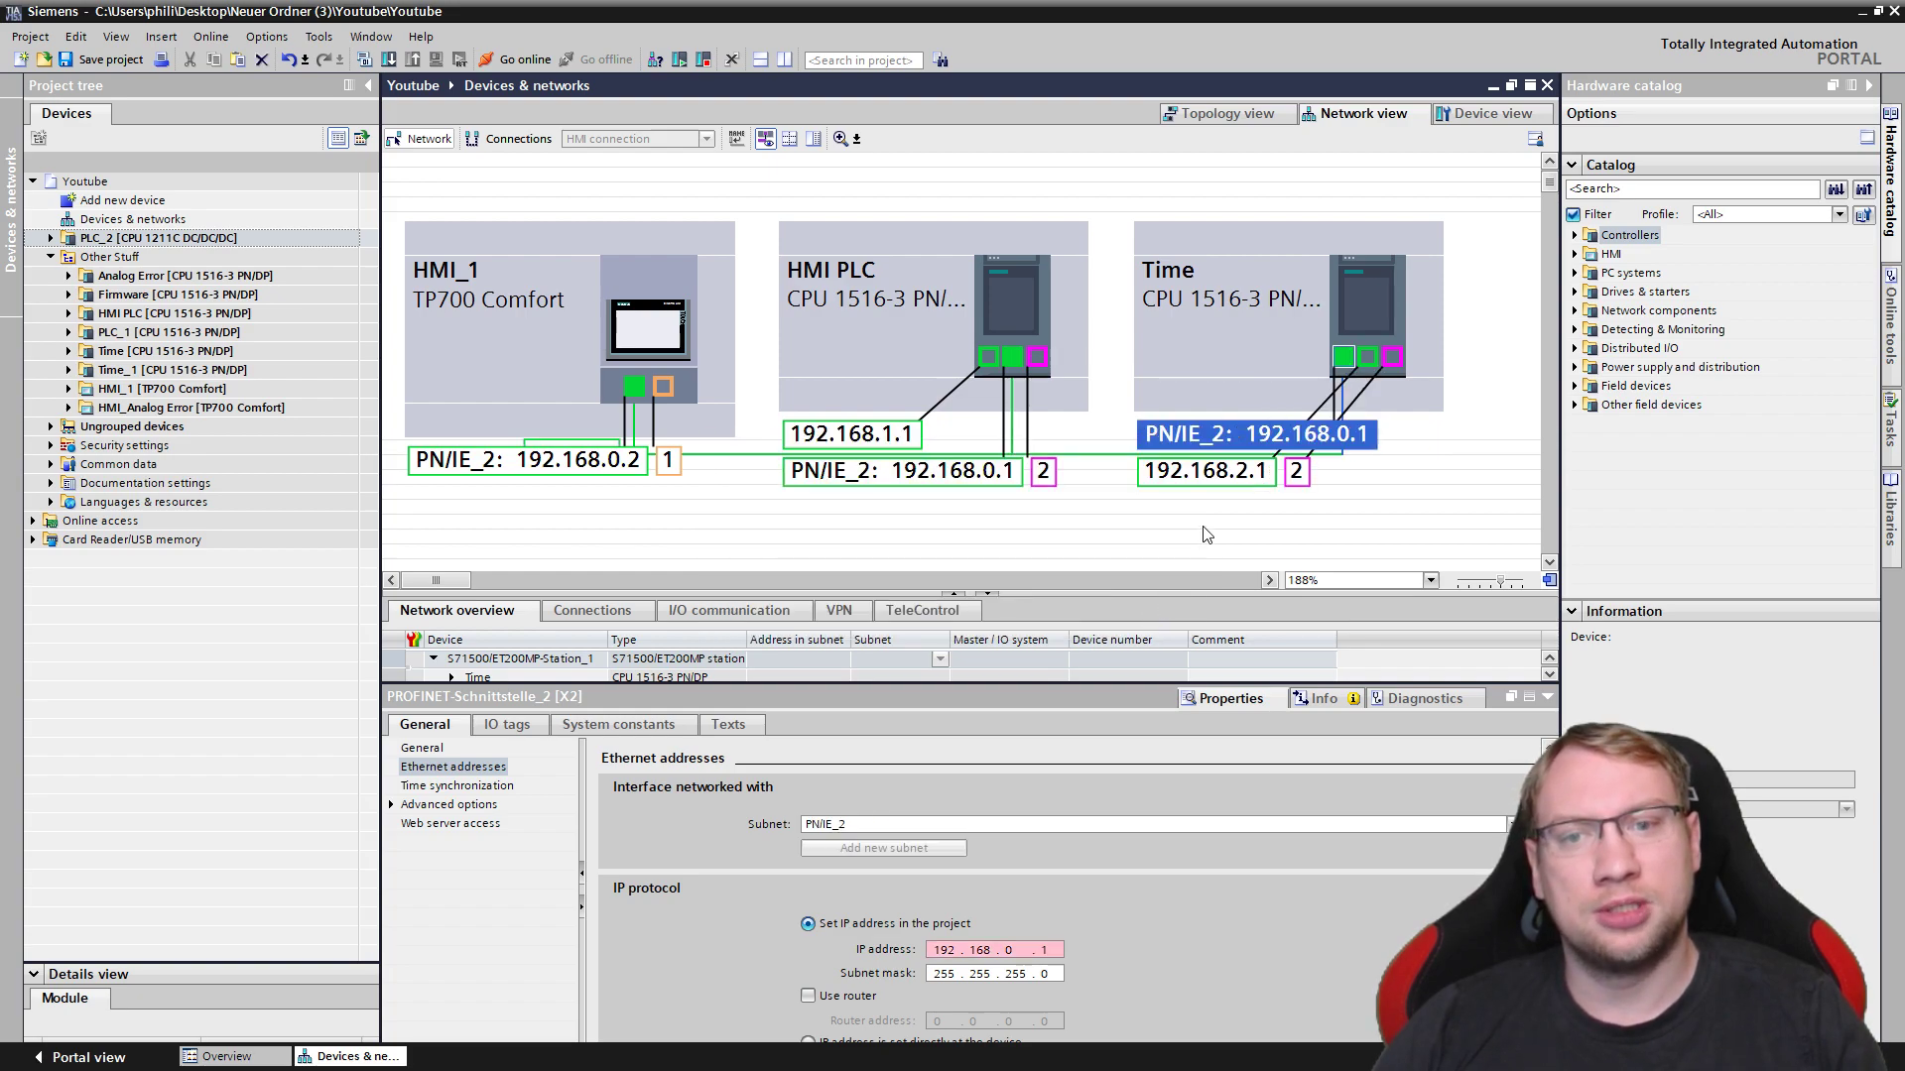
{"action": "left_click", "coordinate": [1206, 535]}
{"action": "left_click", "coordinate": [1270, 435]}
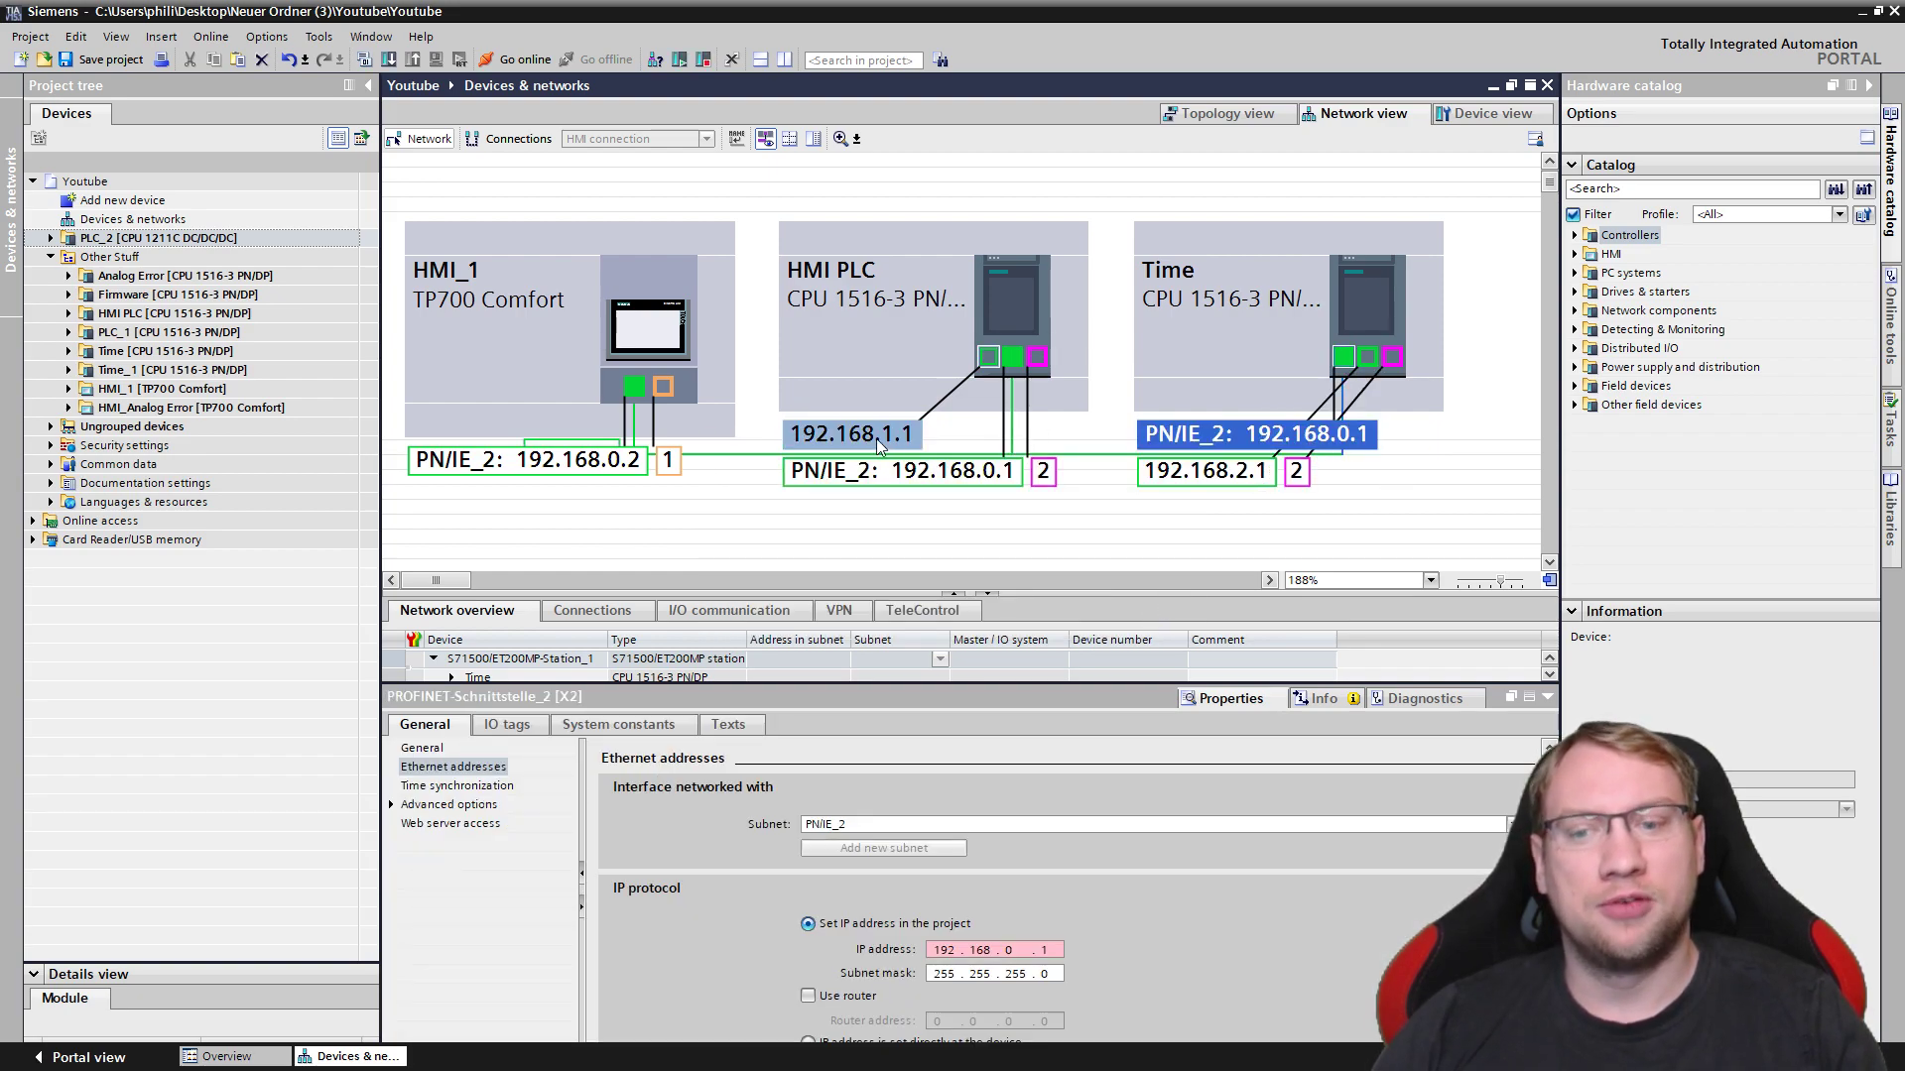
Set the IP address of Time's PROFINET interface in subnet PN/IE_2 to 192.168.0.3.
{"action": "left_click", "coordinate": [1047, 951]}
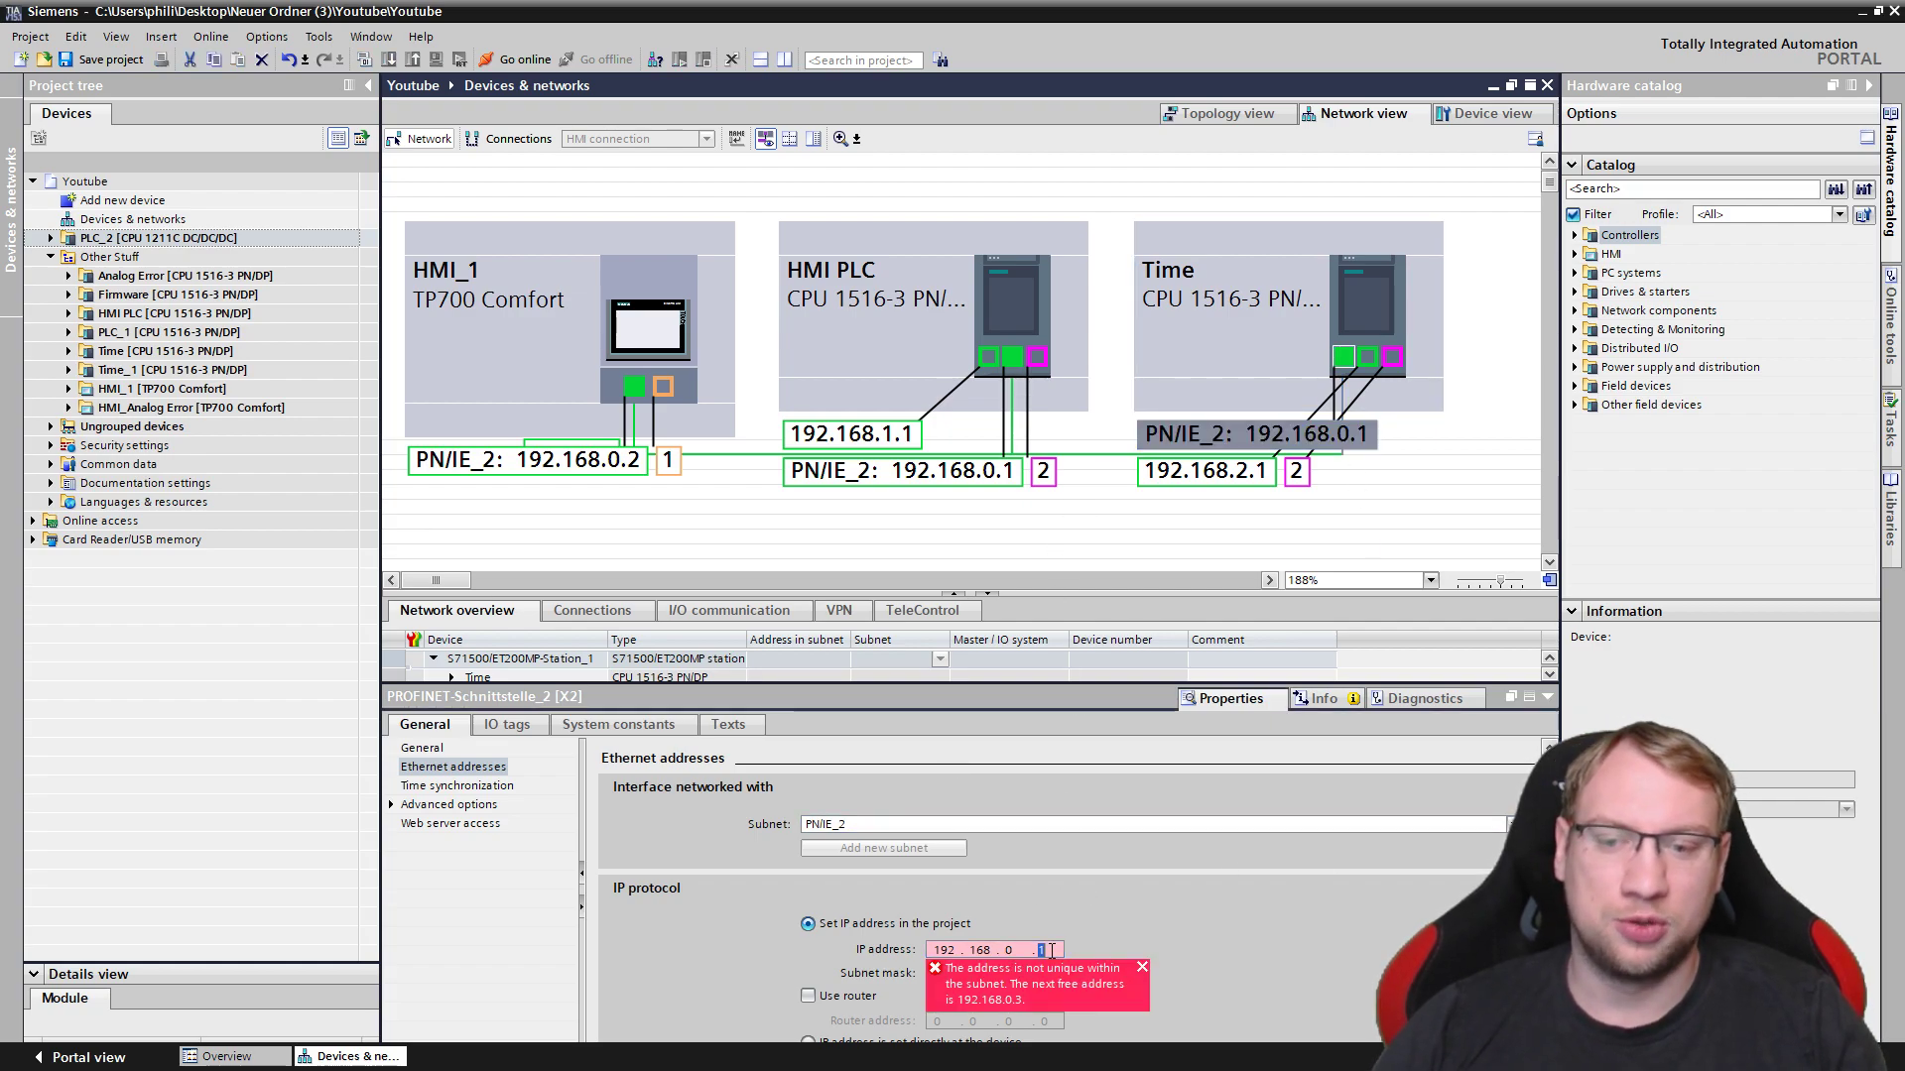
{"action": "type", "text": "3"}
{"action": "key", "text": "Return"}
{"action": "left_click", "coordinate": [1358, 433]}
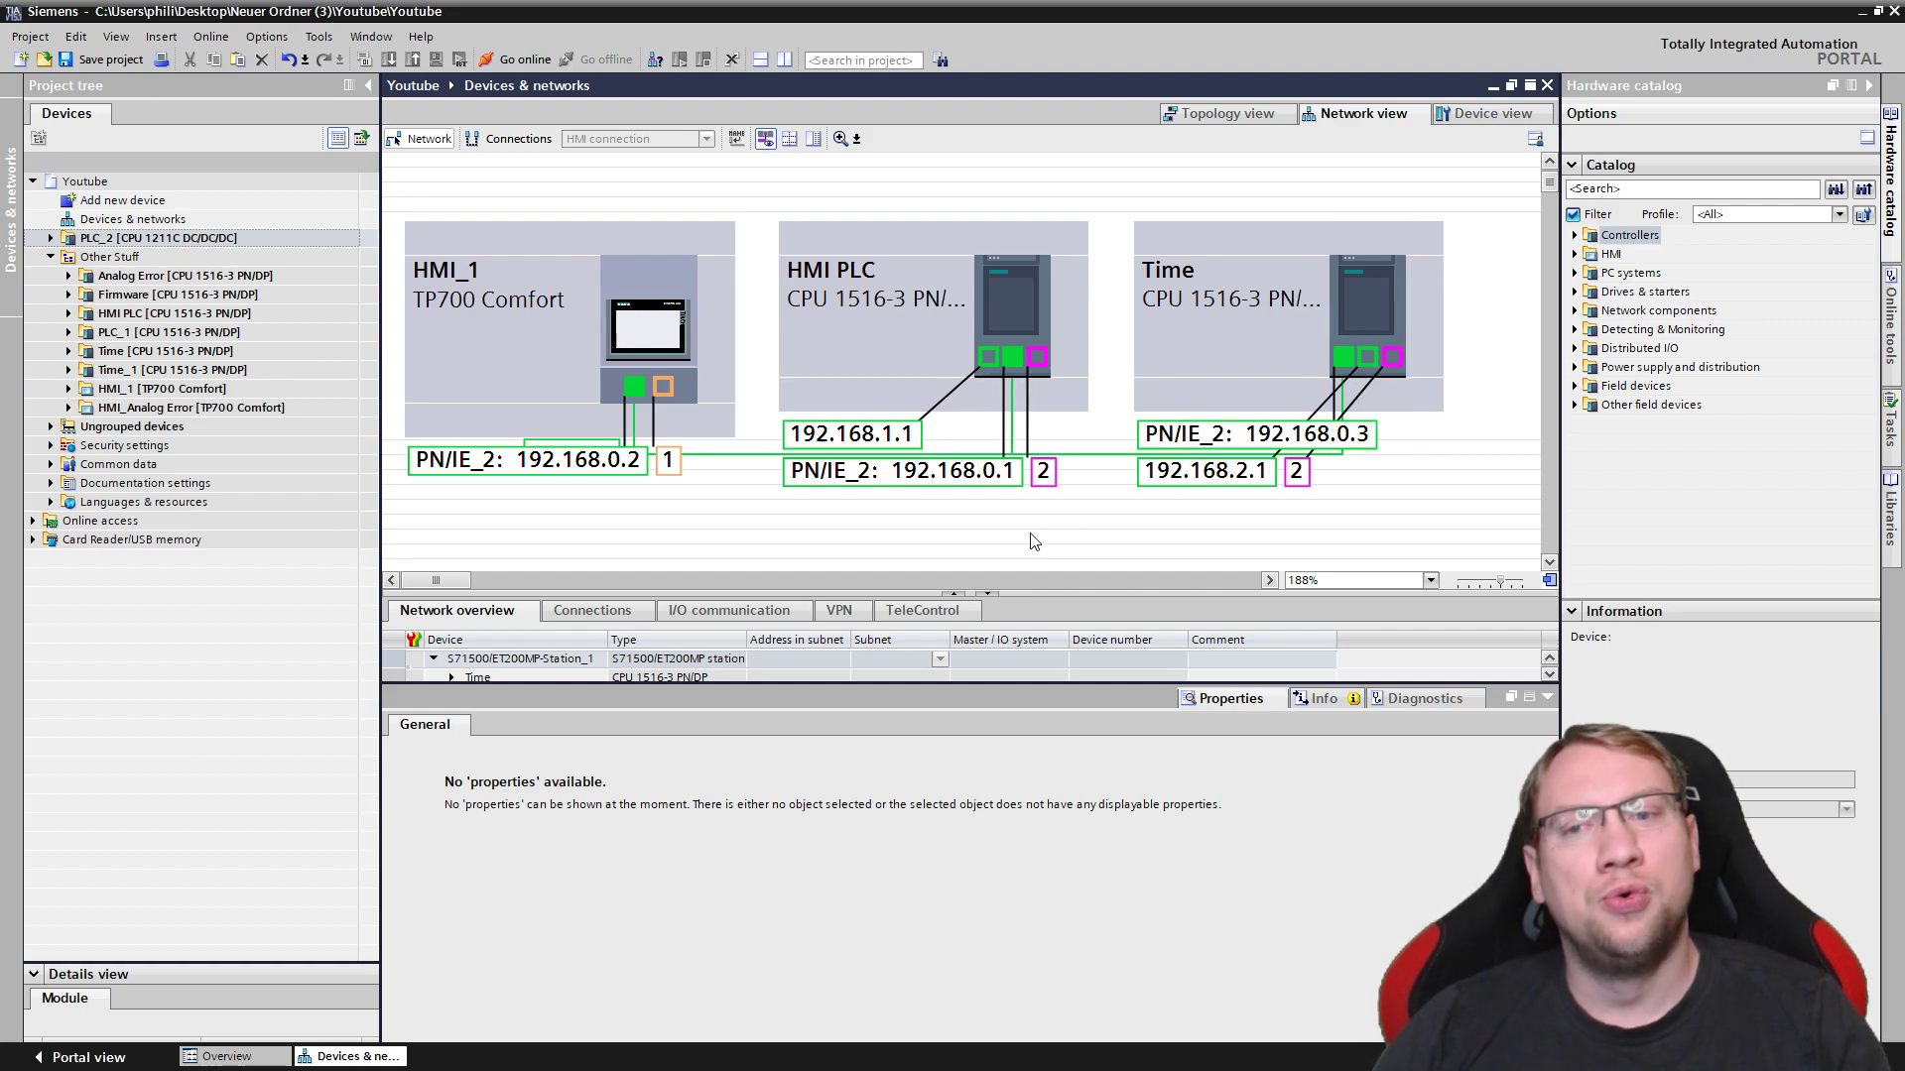
Enlarge the graphical network area so that the lower device row with PLC_2 and PLC_1 fits below the upper one.
{"action": "scroll", "coordinate": [1038, 556], "scroll_direction": "down", "scroll_amount": 2}
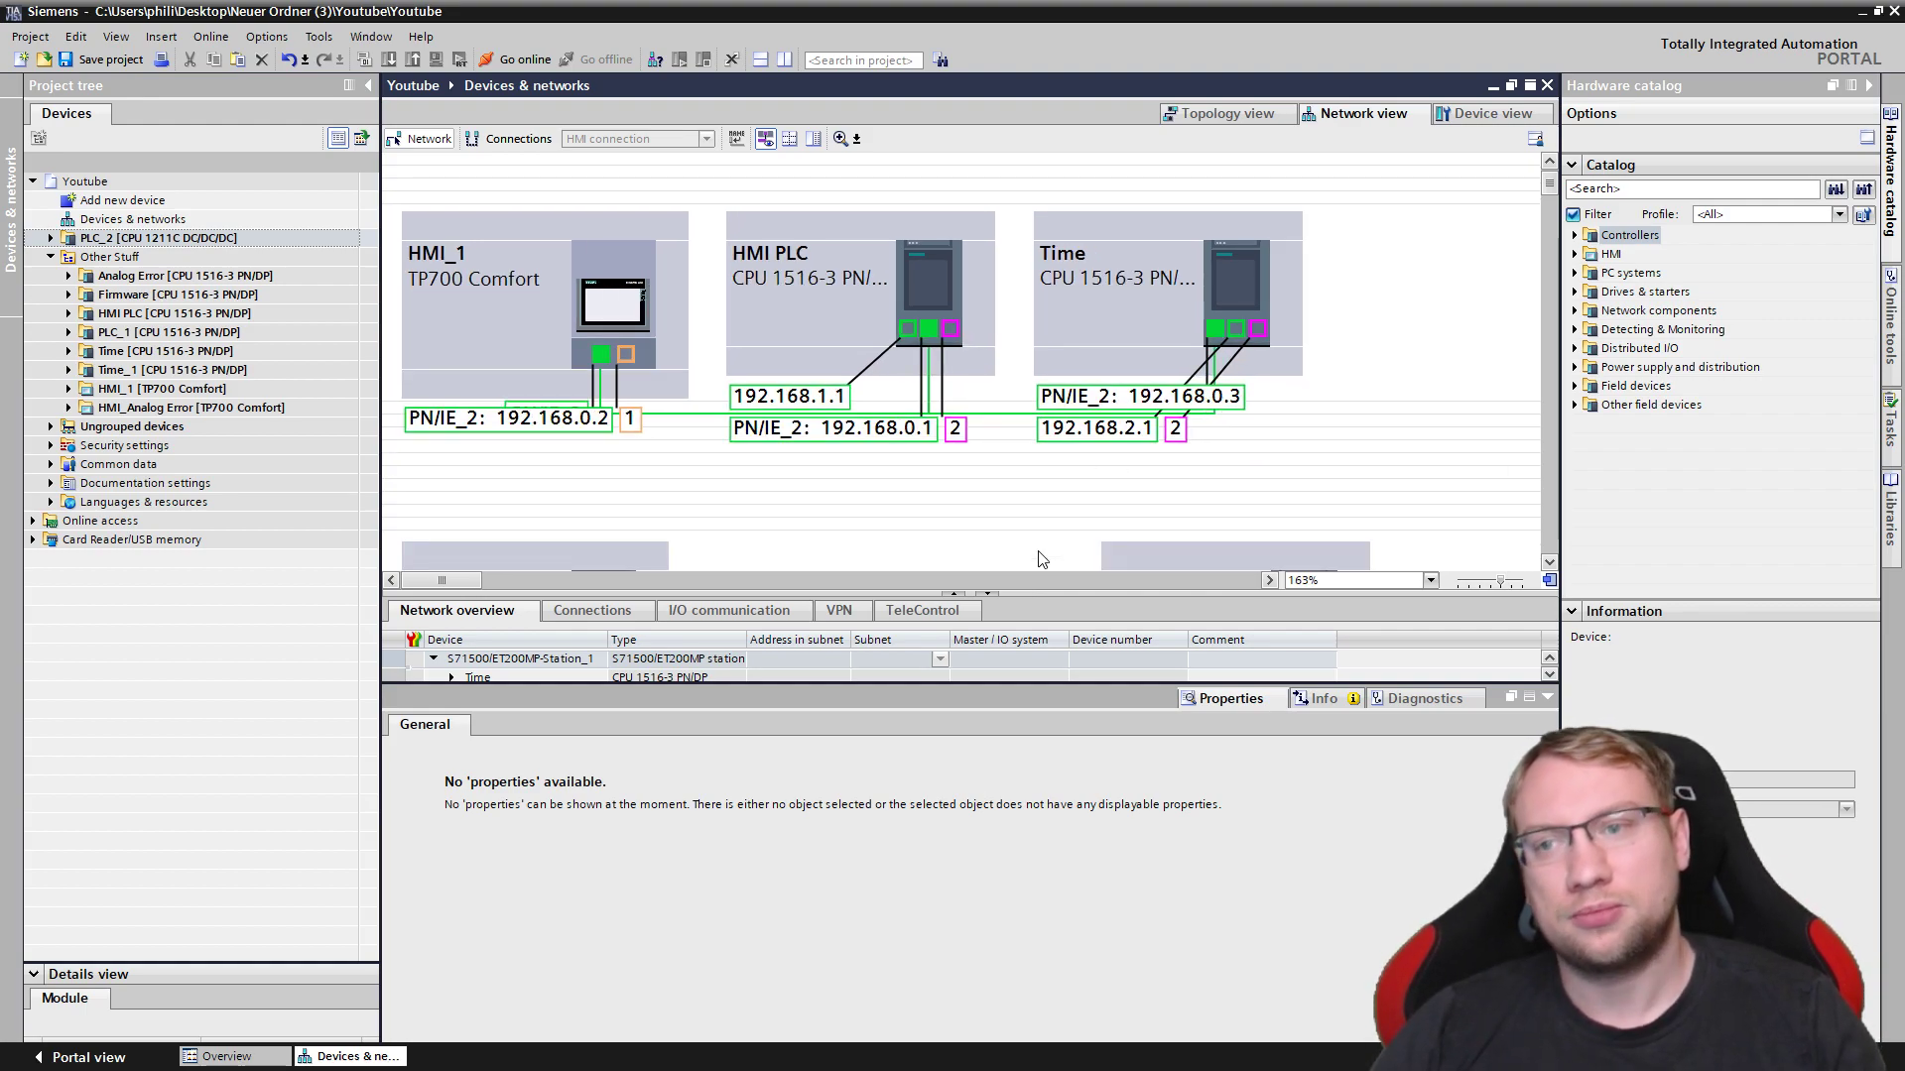
{"action": "scroll", "coordinate": [1040, 559], "scroll_direction": "up", "scroll_amount": 1}
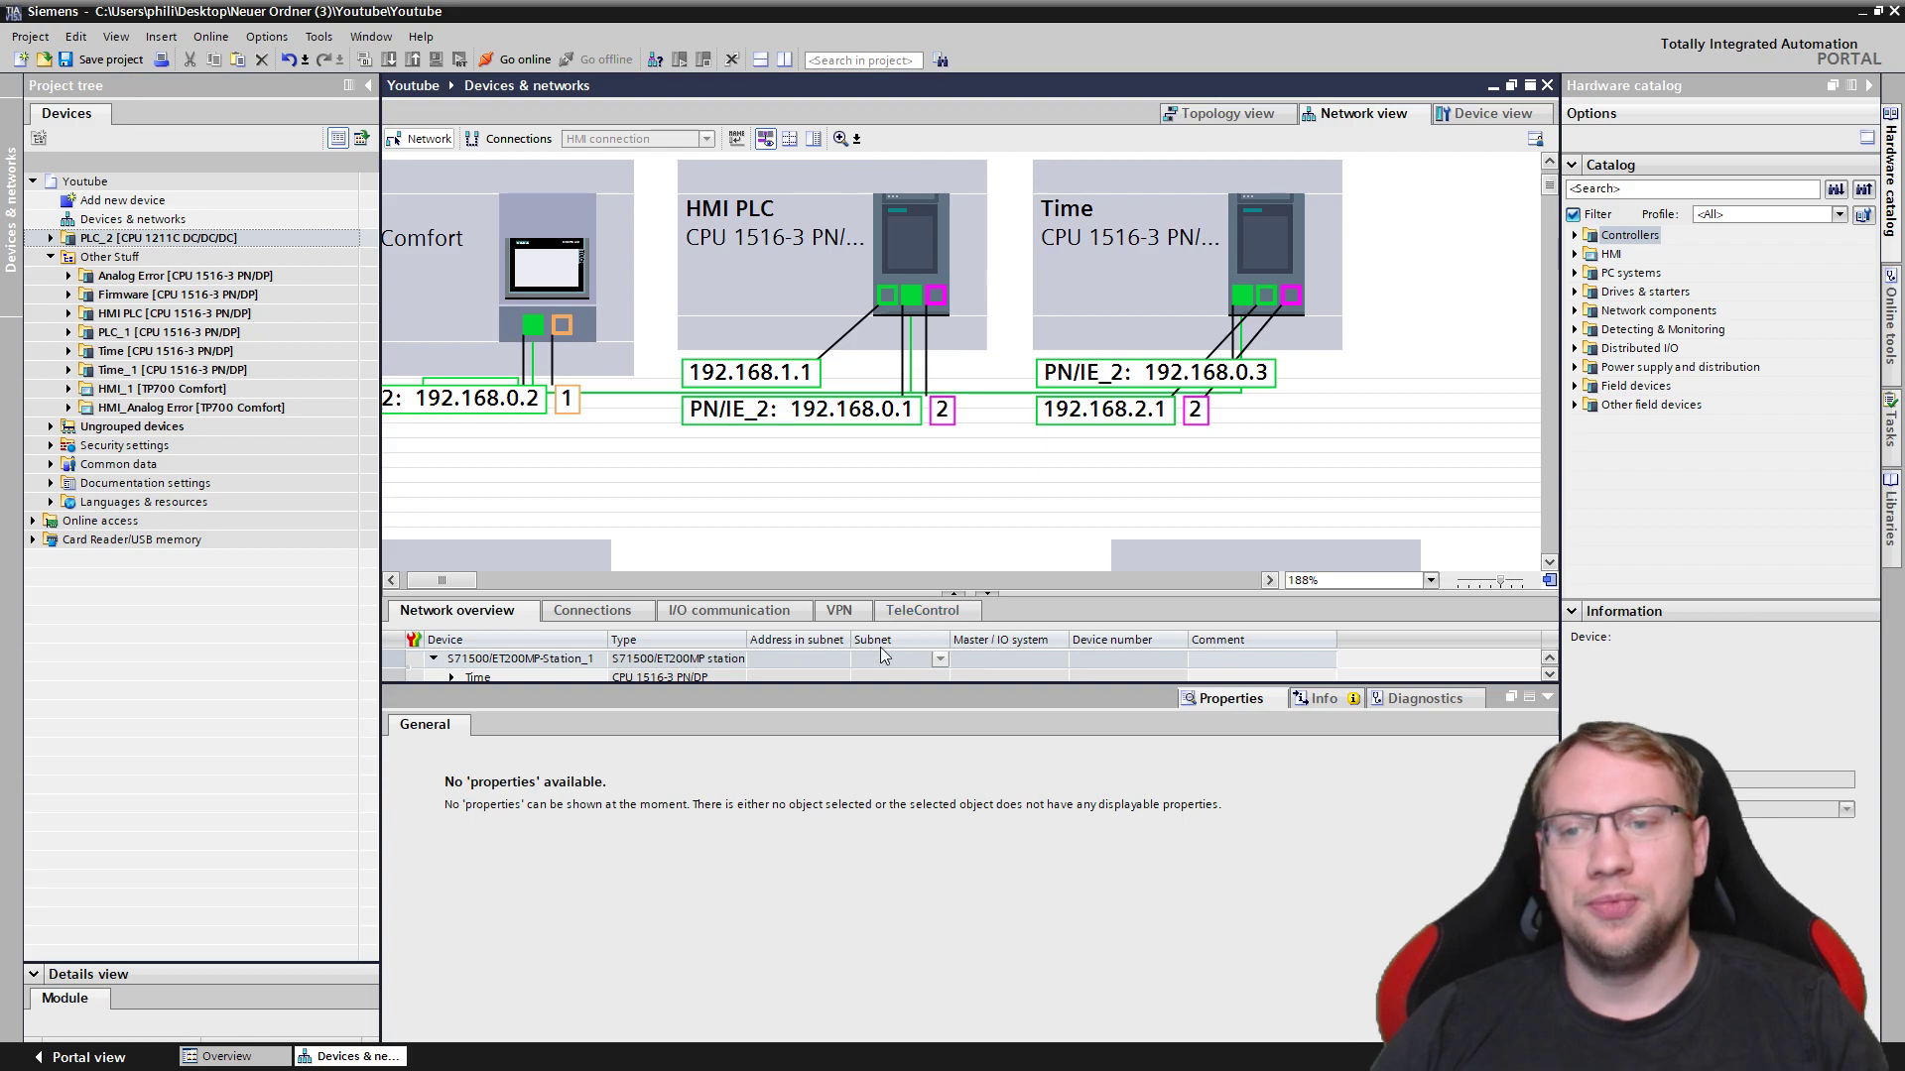
{"action": "scroll", "coordinate": [870, 547], "scroll_direction": "up", "scroll_amount": 1}
{"action": "left_click_drag", "start_coordinate": [469, 580], "coordinate": [463, 581]}
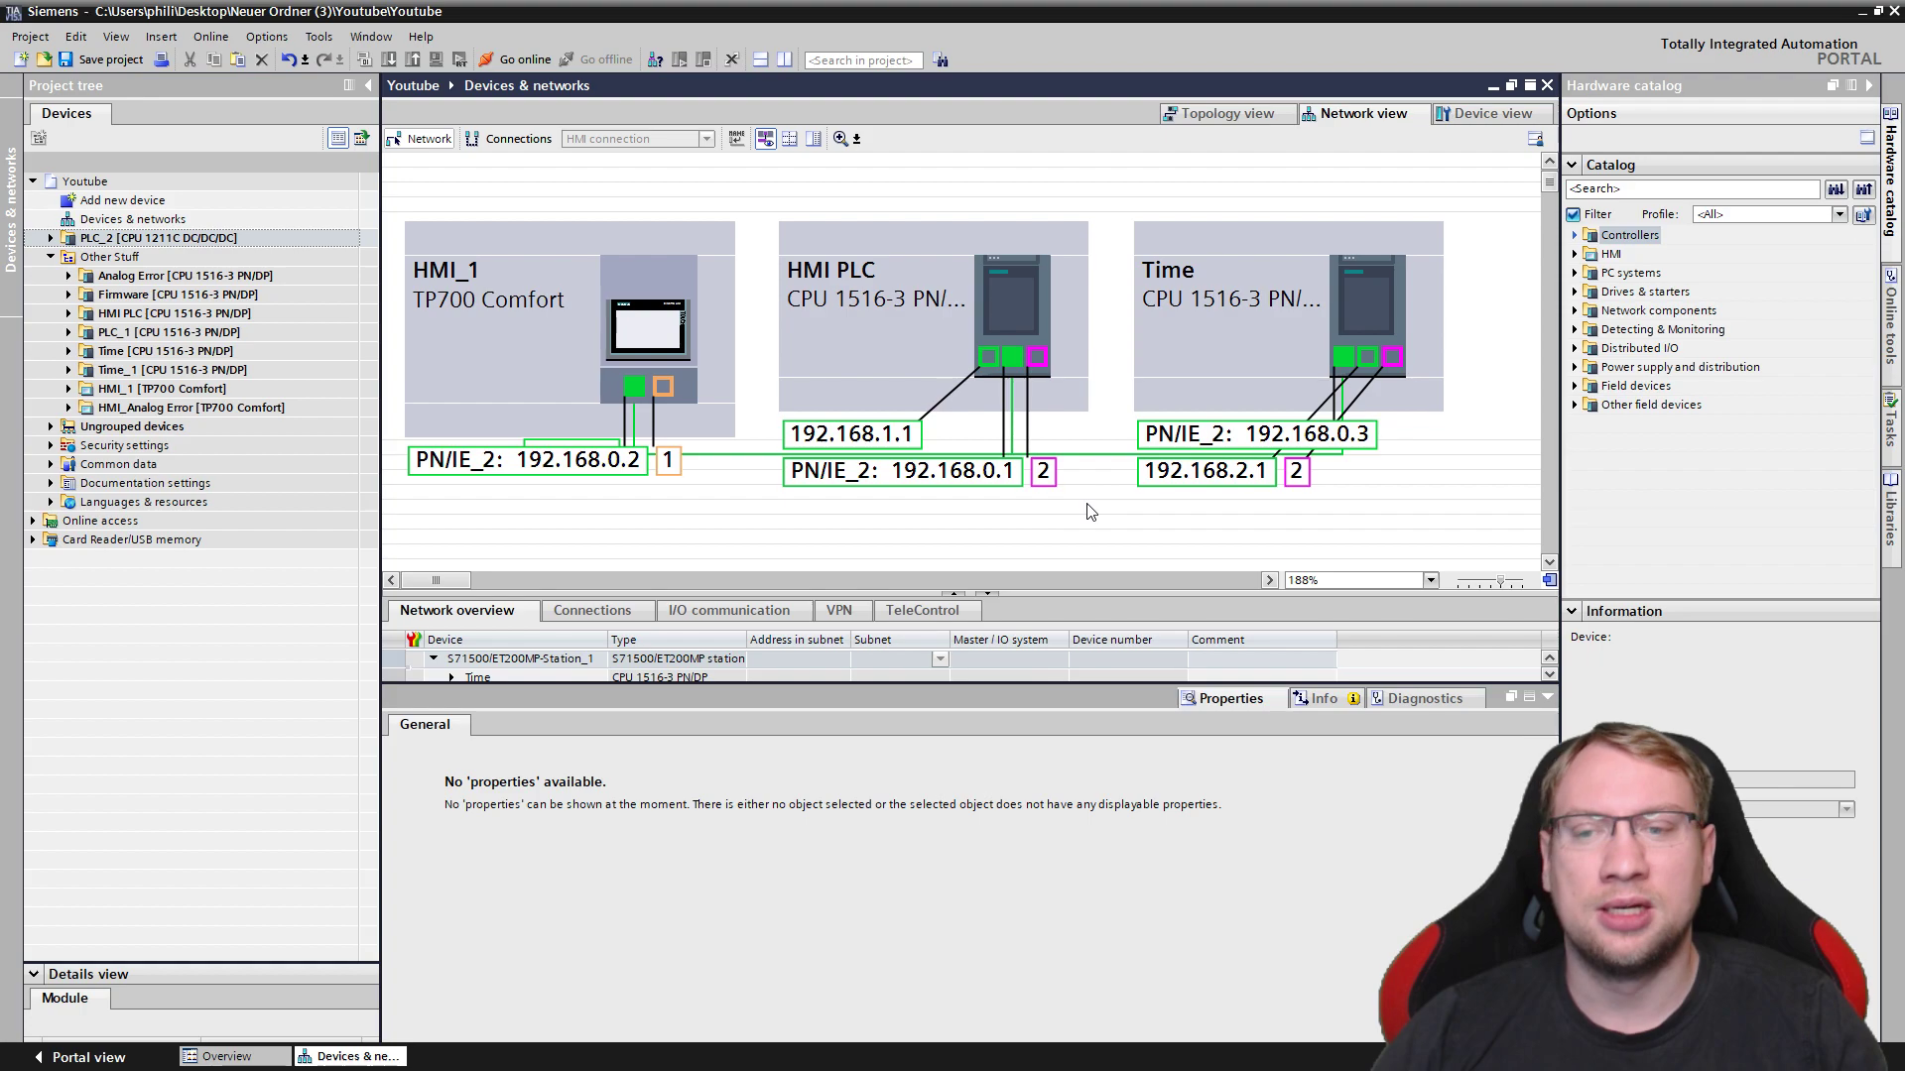
{"action": "left_click_drag", "start_coordinate": [950, 683], "coordinate": [949, 835]}
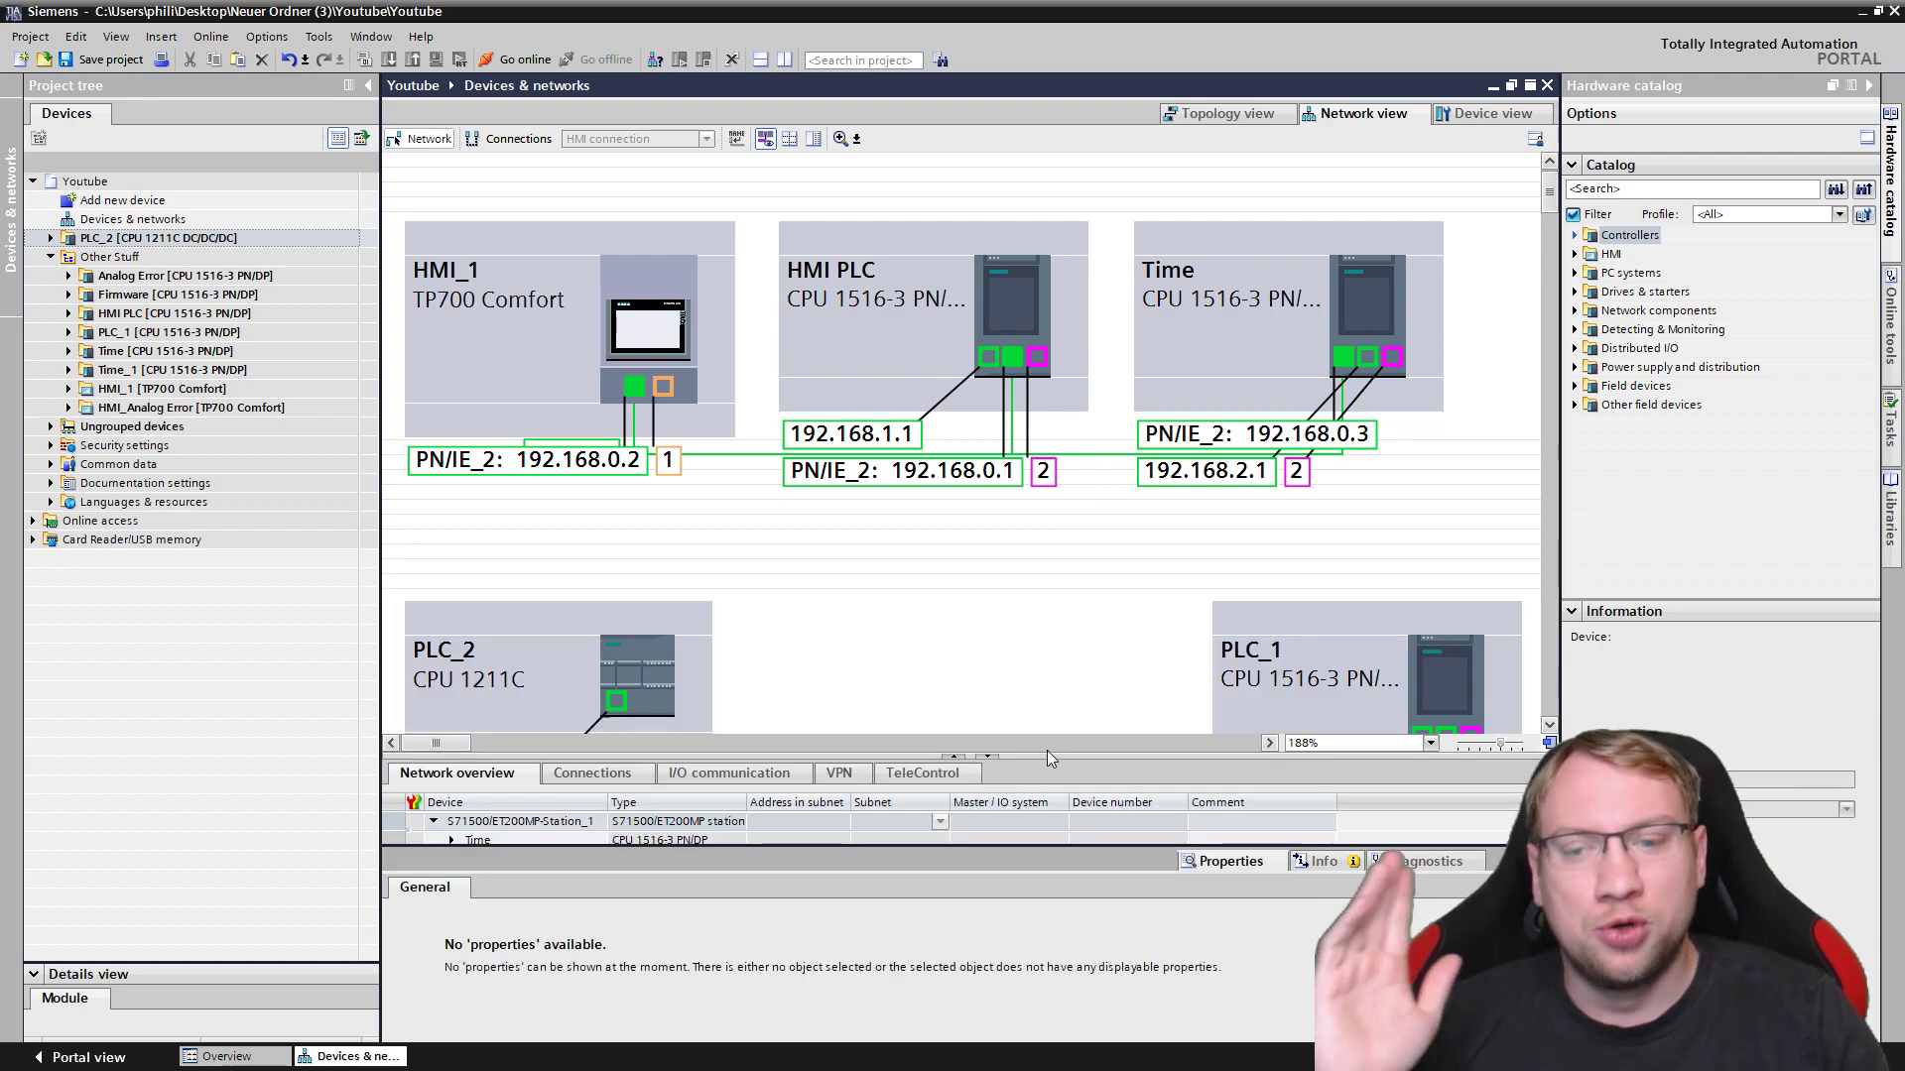
Examine the Time and PLC_1 stations and their interface address labels in the network view.
{"action": "left_click", "coordinate": [1273, 260]}
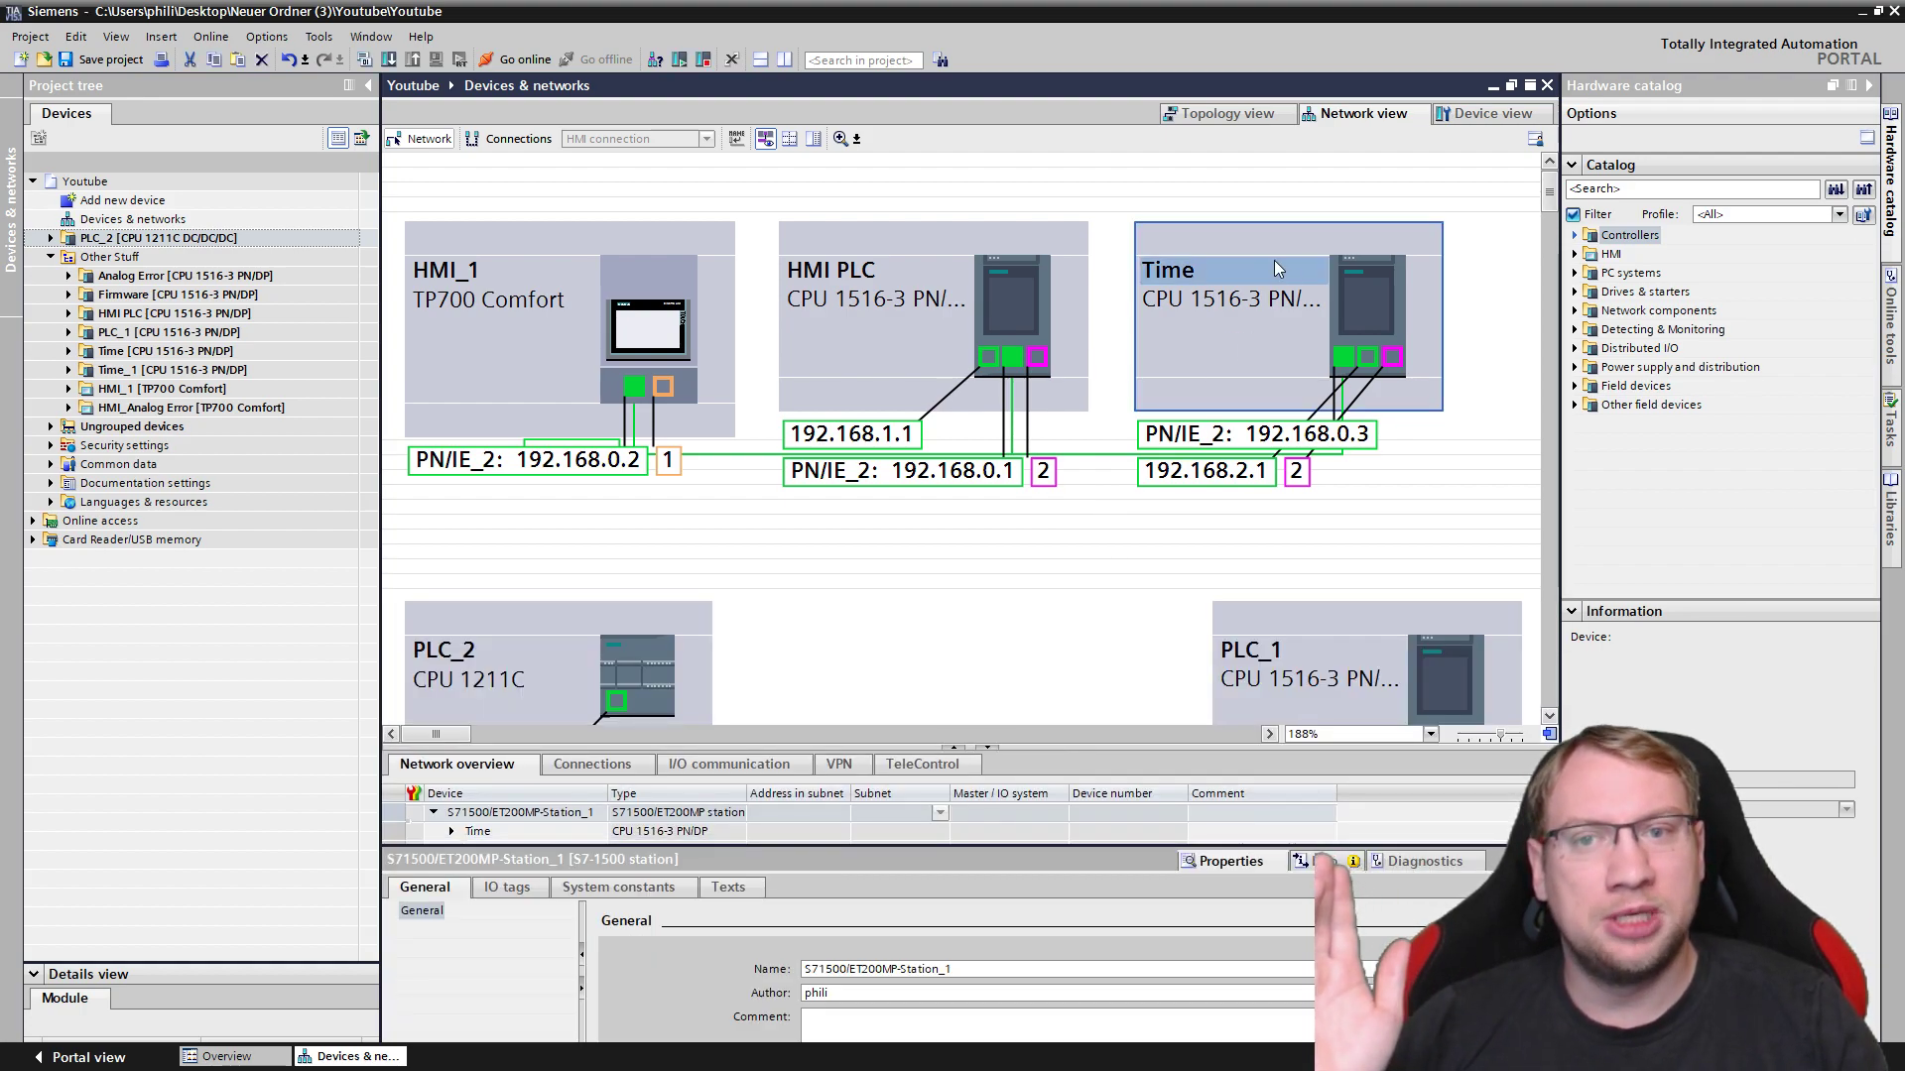
{"action": "scroll", "coordinate": [1260, 592], "scroll_direction": "down", "scroll_amount": 2}
{"action": "left_click", "coordinate": [1260, 592]}
{"action": "scroll", "coordinate": [1265, 605], "scroll_direction": "down", "scroll_amount": 2}
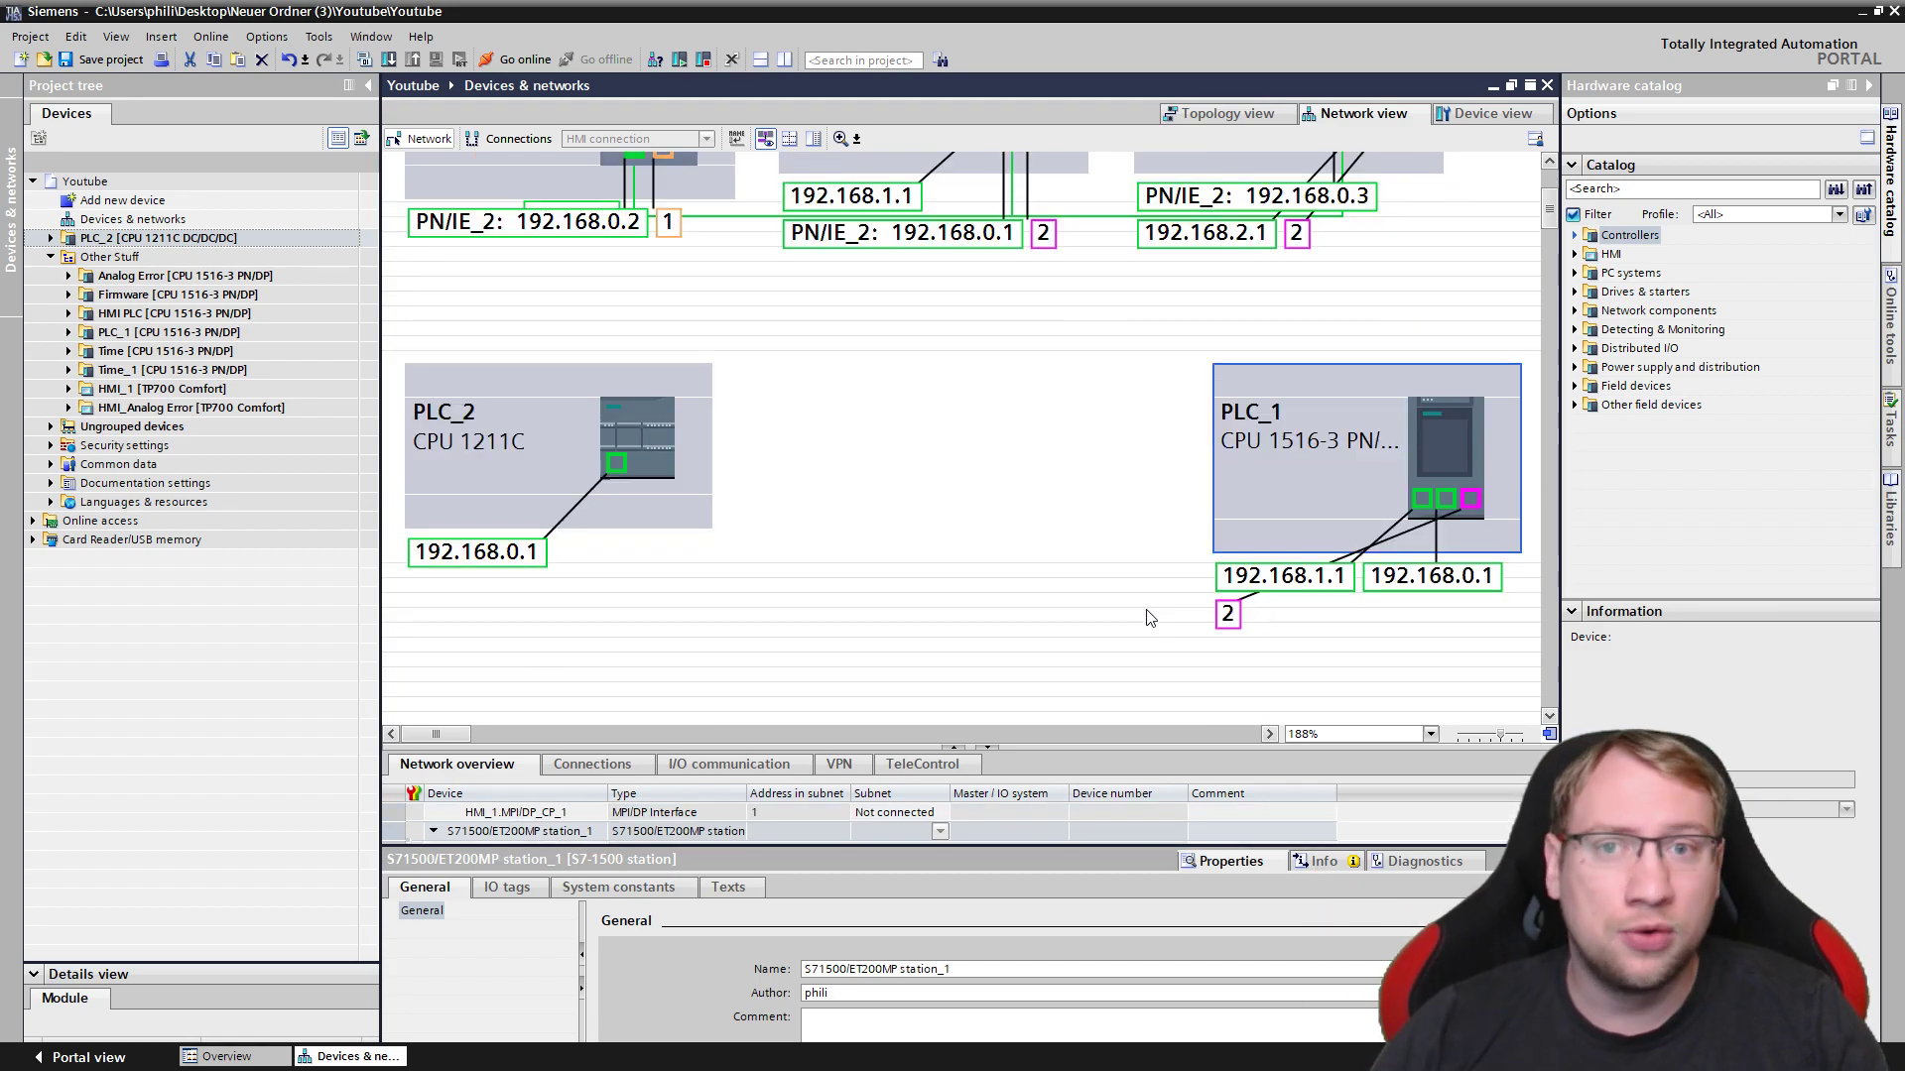
{"action": "scroll", "coordinate": [1165, 582], "scroll_direction": "up", "scroll_amount": 2}
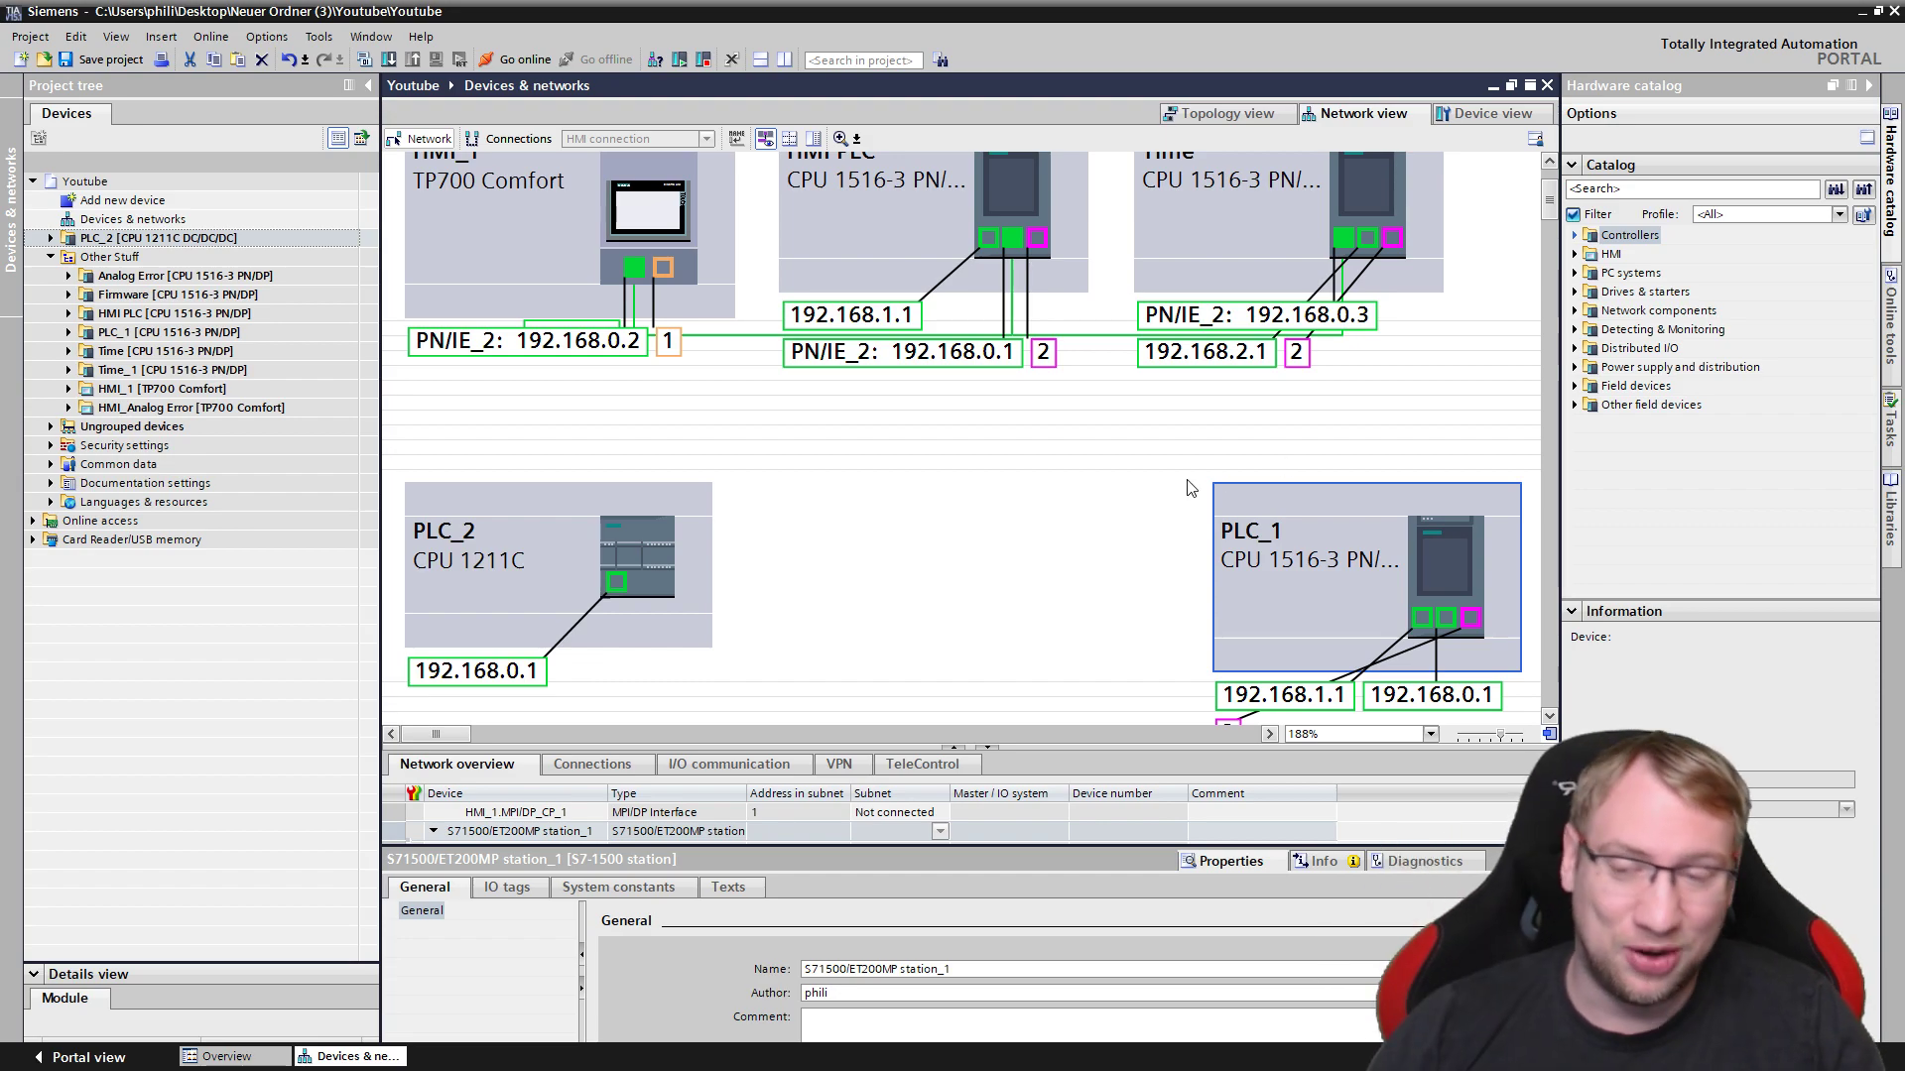
{"action": "scroll", "coordinate": [1173, 496], "scroll_direction": "down", "scroll_amount": 3}
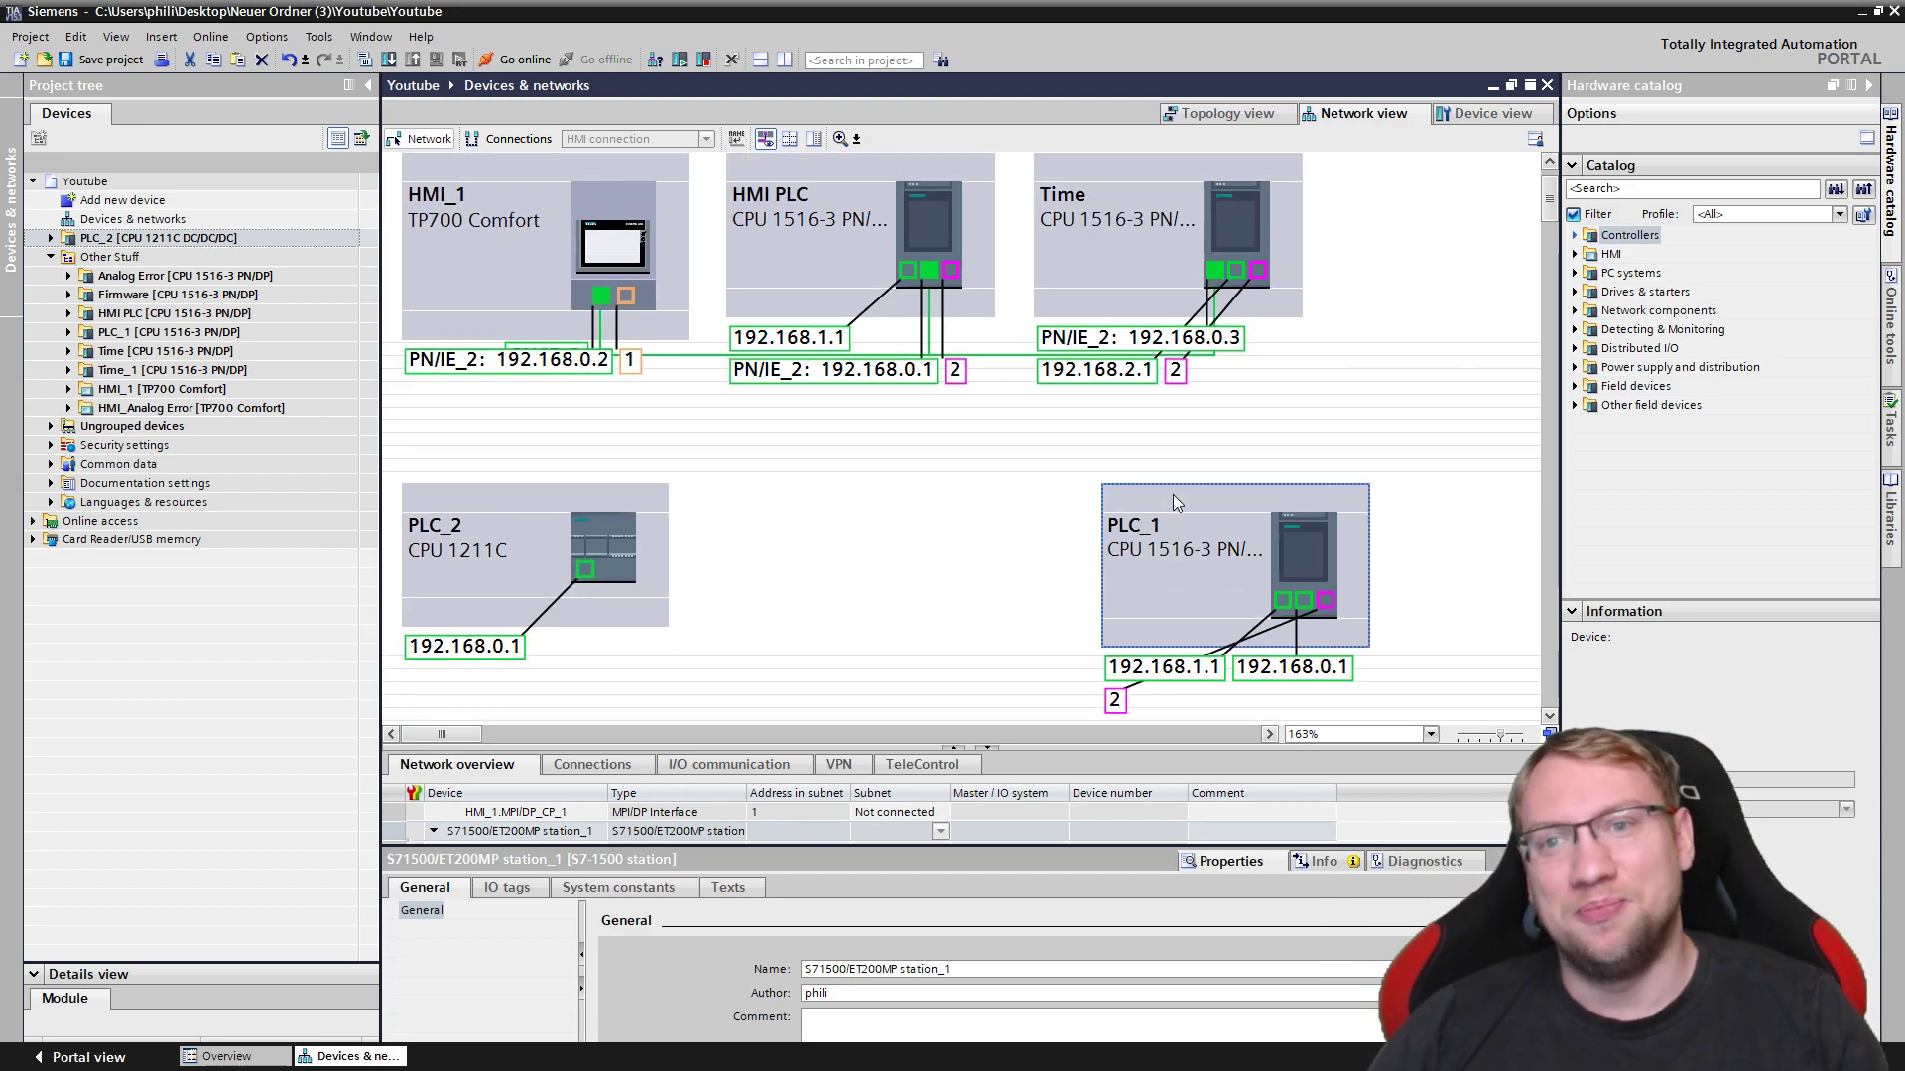
{"action": "left_click", "coordinate": [1020, 504]}
{"action": "scroll", "coordinate": [1017, 507], "scroll_direction": "down", "scroll_amount": 3}
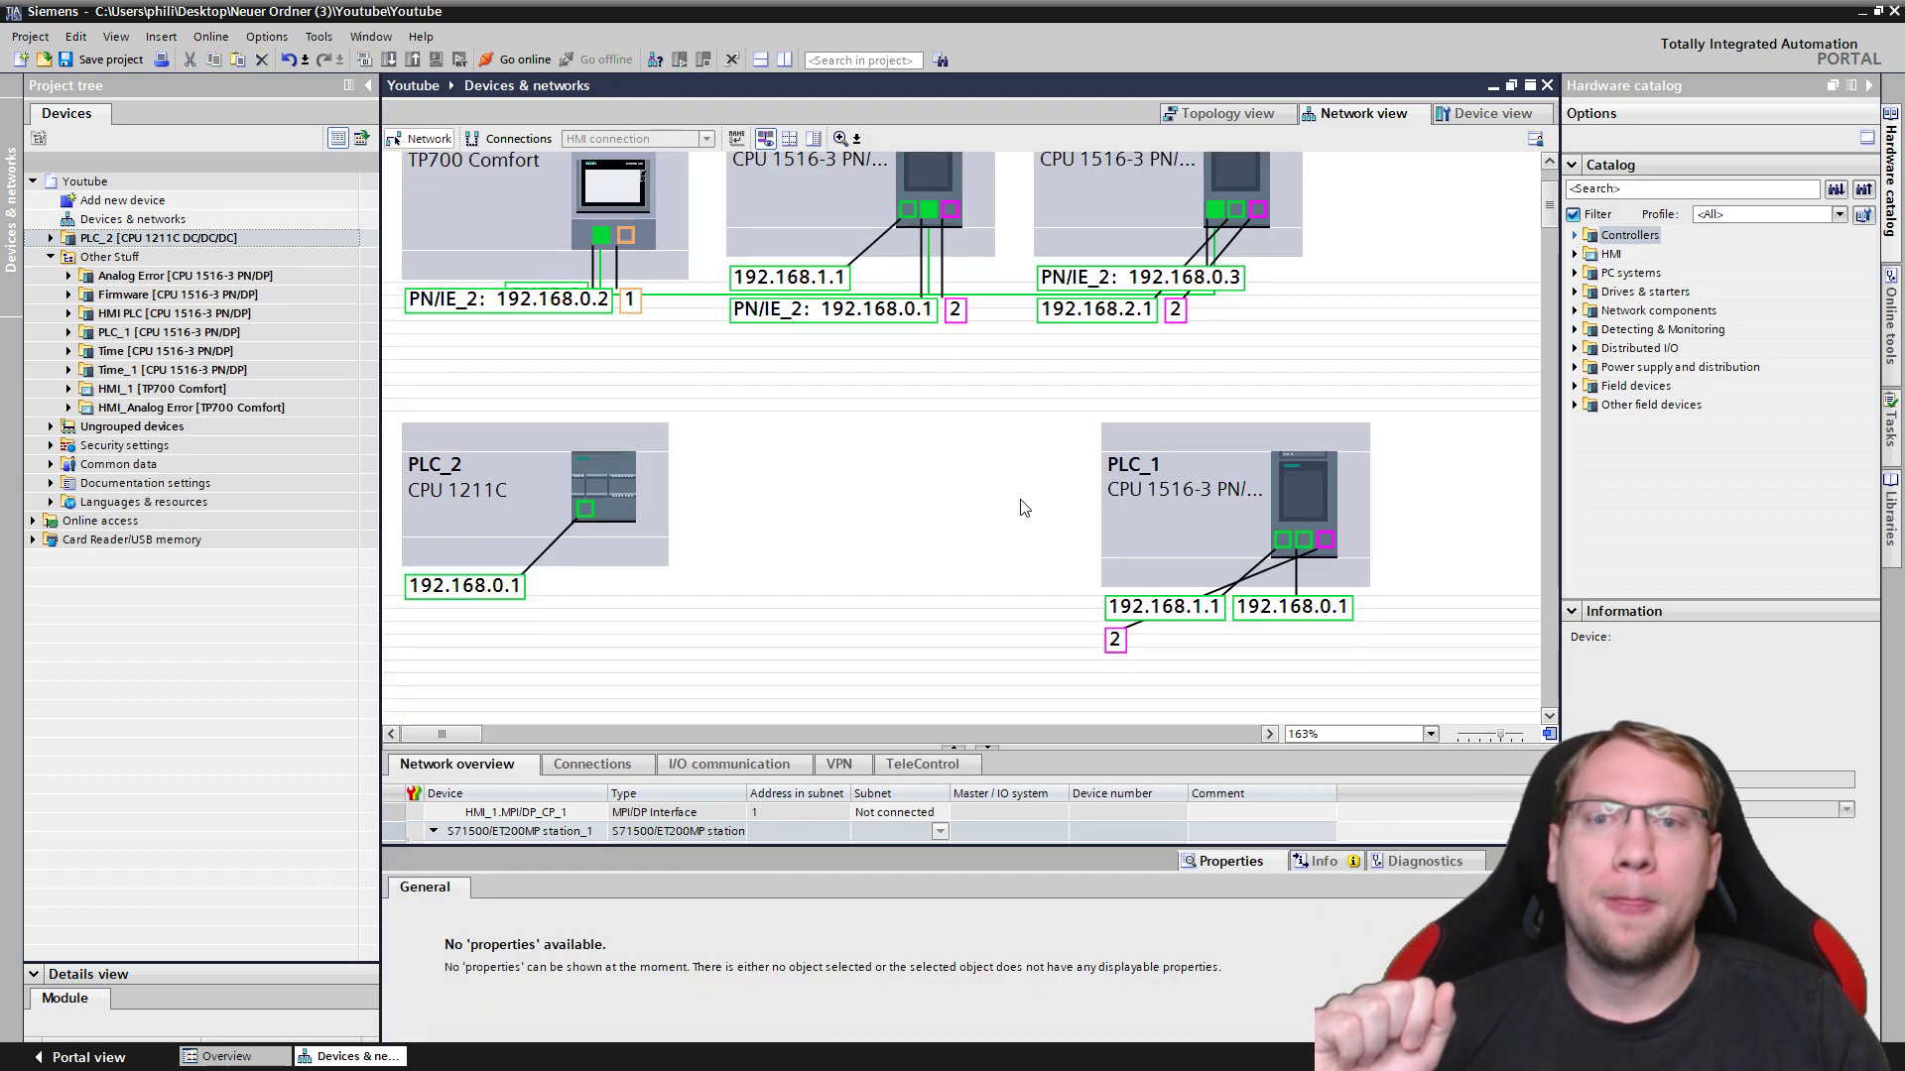
{"action": "scroll", "coordinate": [1024, 508], "scroll_direction": "up", "scroll_amount": 3}
{"action": "left_click_drag", "start_coordinate": [1216, 329], "coordinate": [1307, 678]}
{"action": "right_click", "coordinate": [1302, 486]}
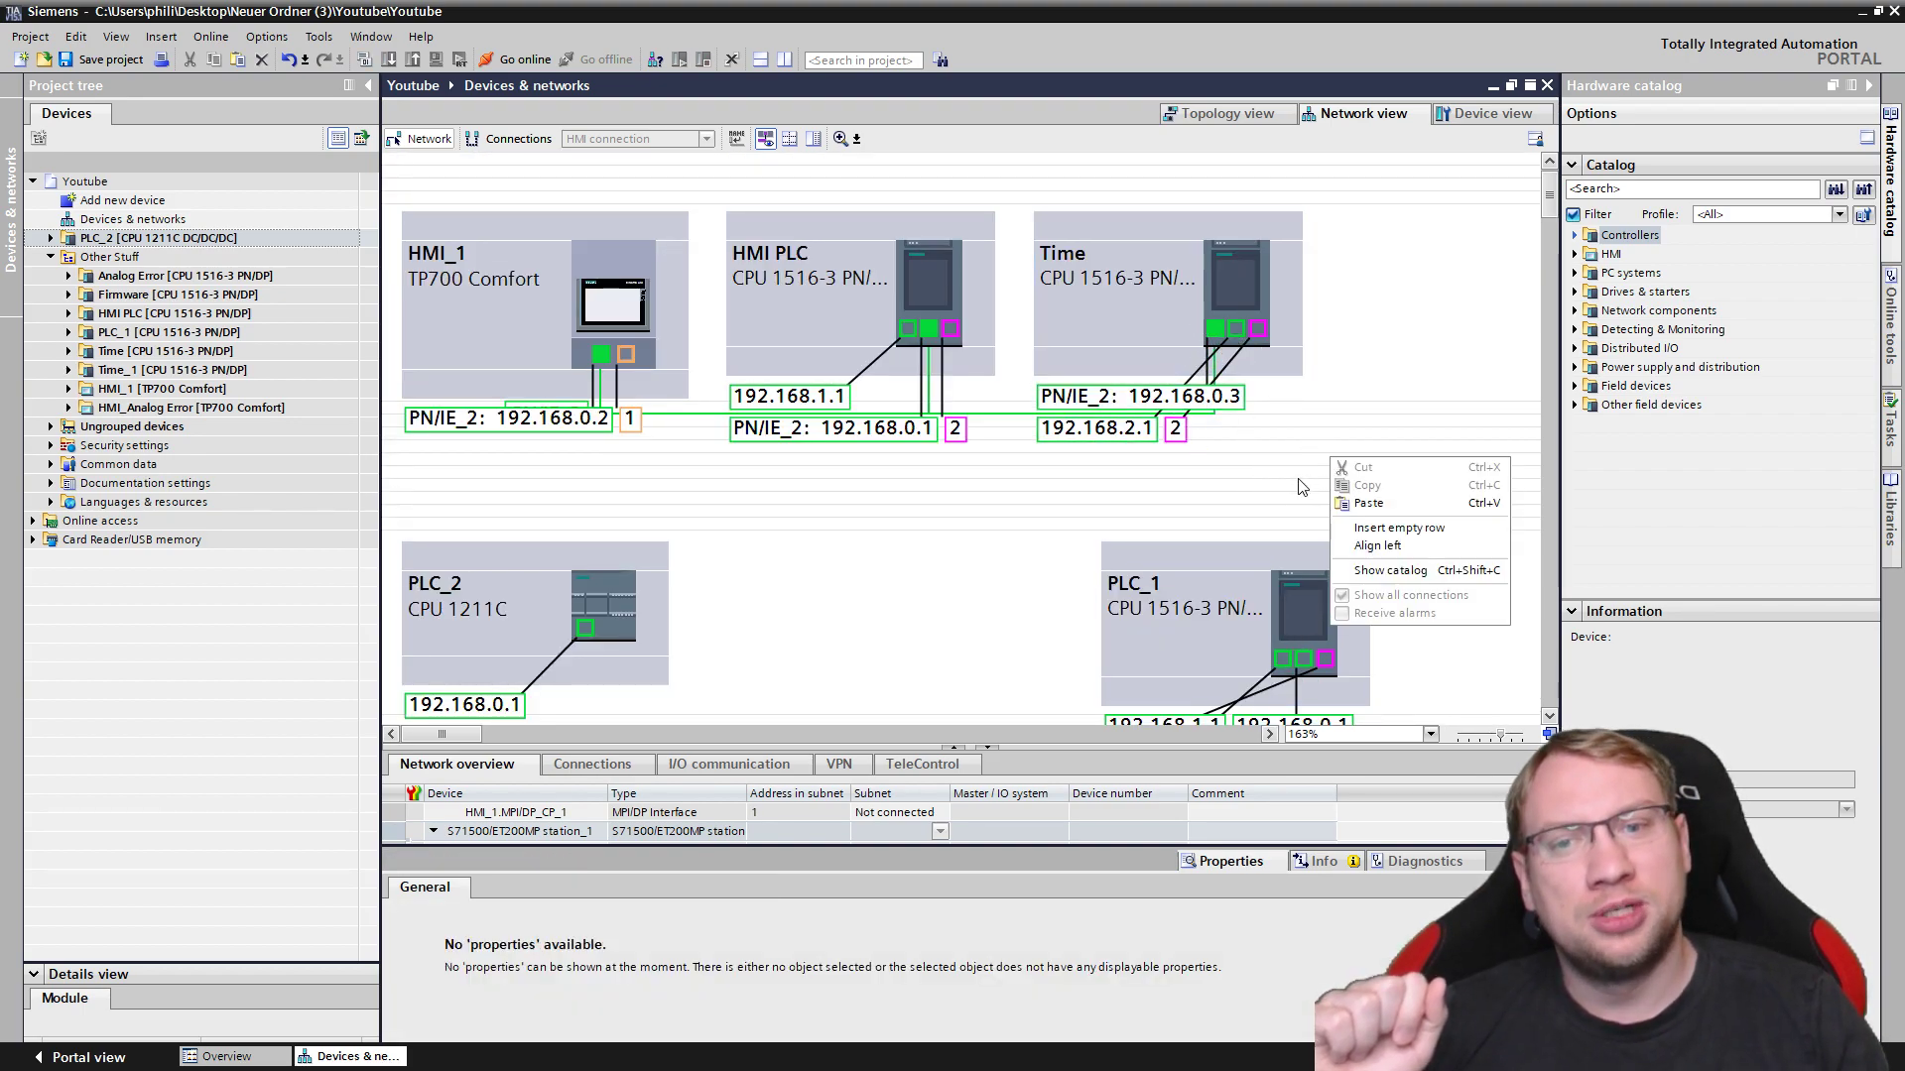
{"action": "left_click", "coordinate": [1301, 486]}
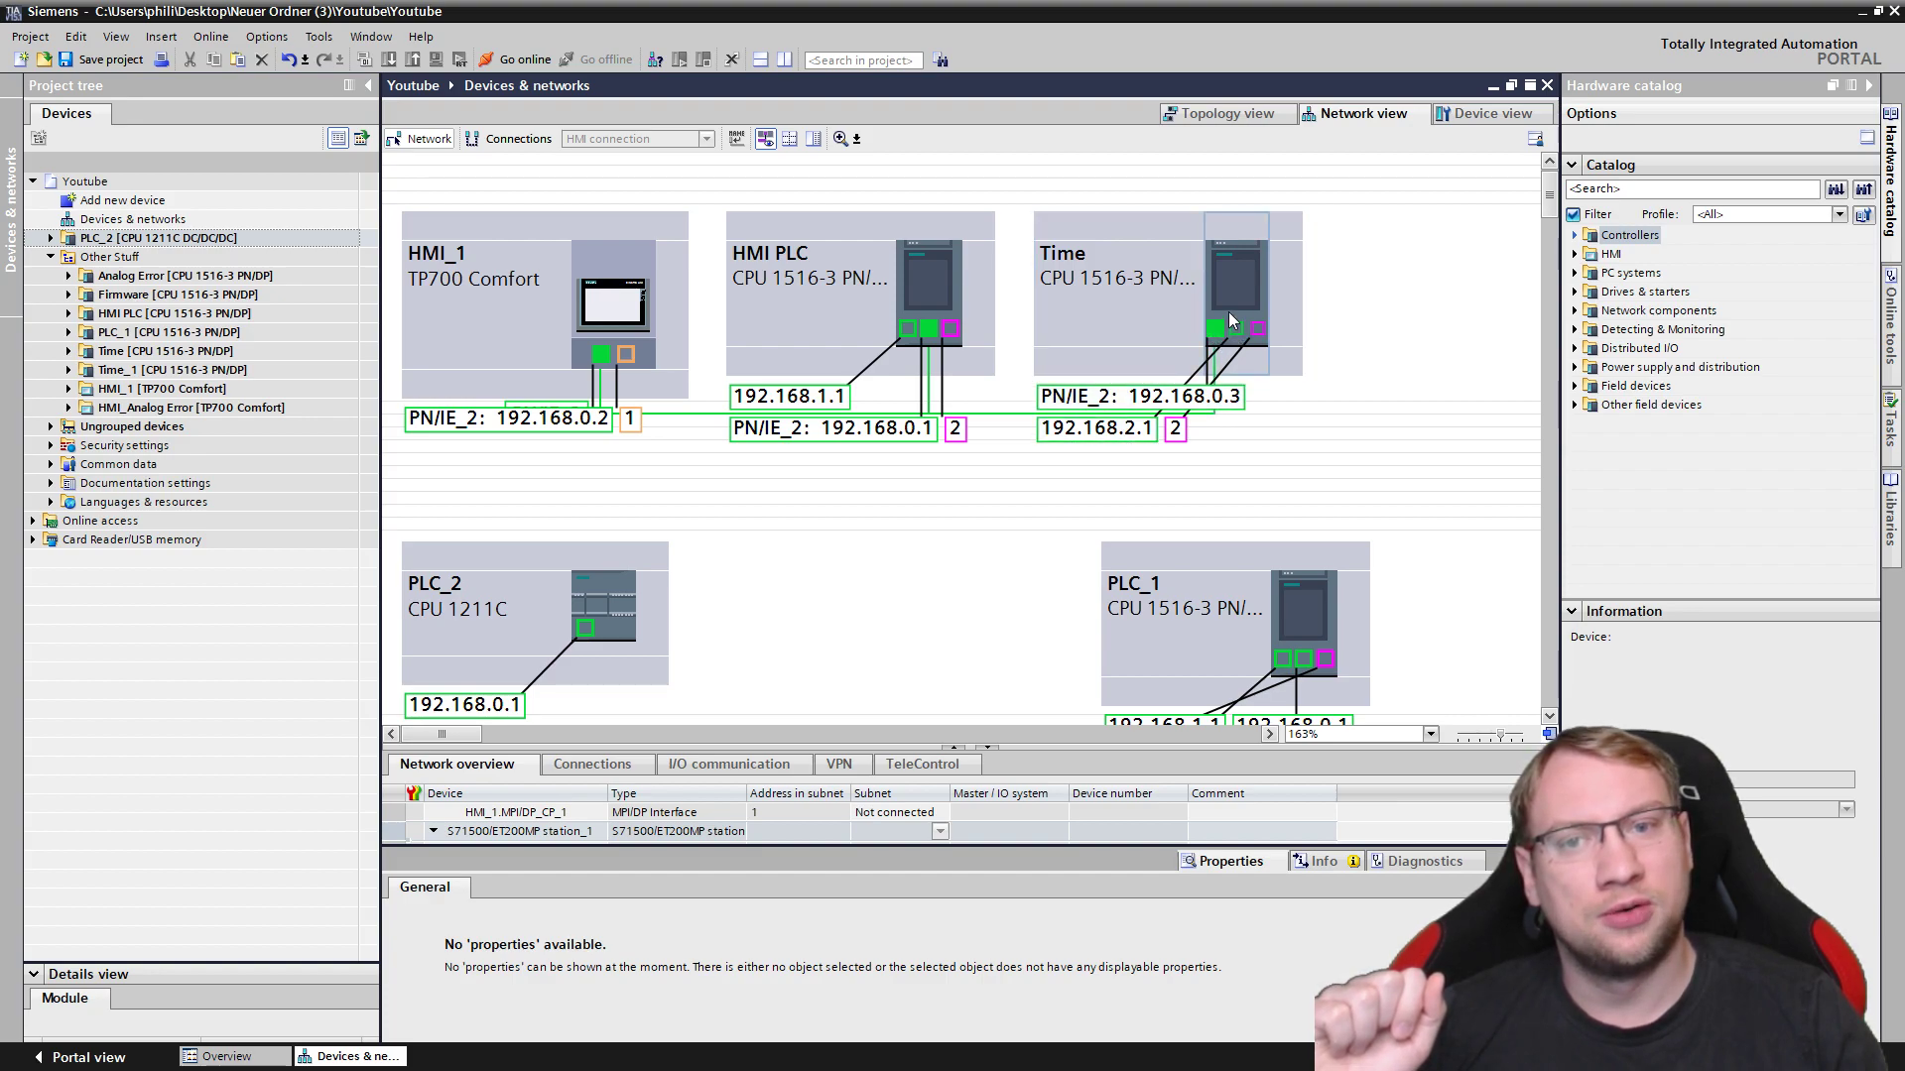
Connect Time's 192.168.2.1 PROFINET interface to PLC_1's 192.168.0.1 PROFINET interface through a new subnet and clear the selection.
{"action": "scroll", "coordinate": [1347, 428], "scroll_direction": "down", "scroll_amount": 2}
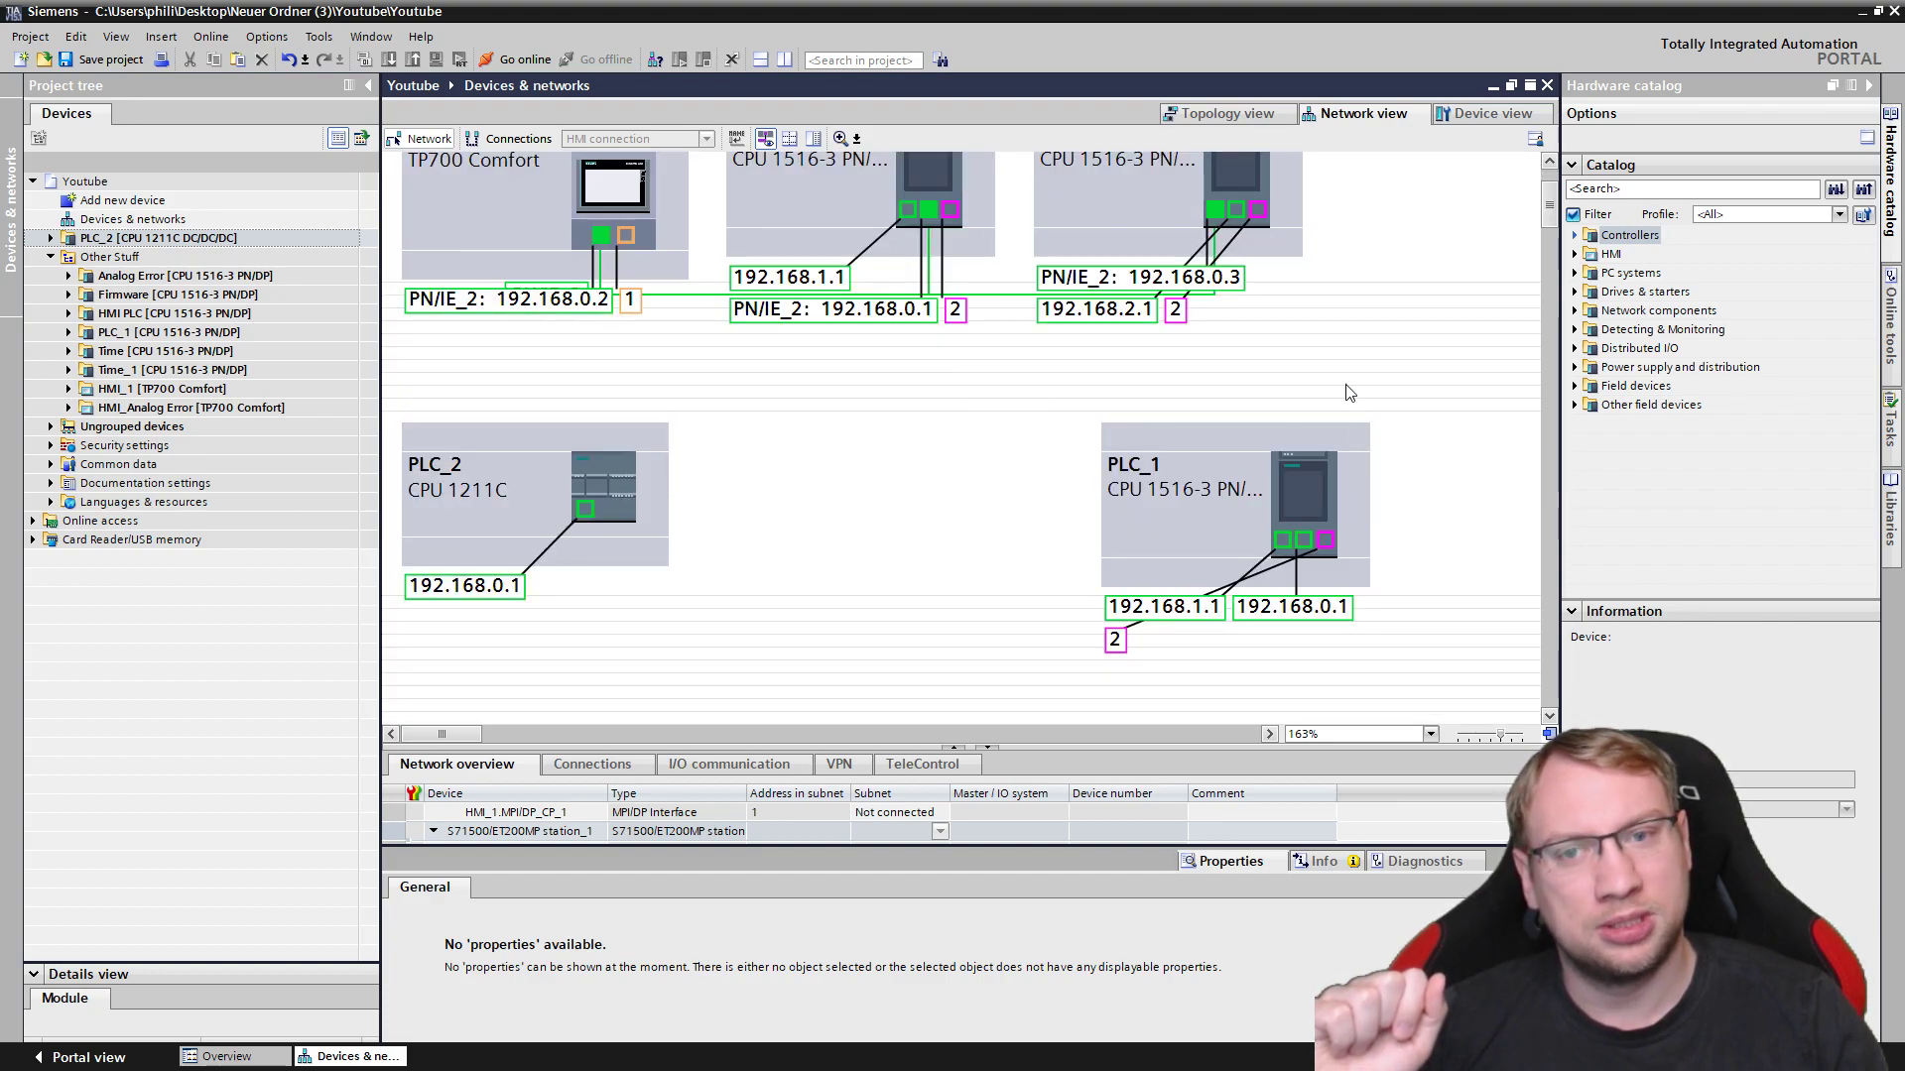
{"action": "left_click_drag", "start_coordinate": [1236, 209], "coordinate": [1305, 542]}
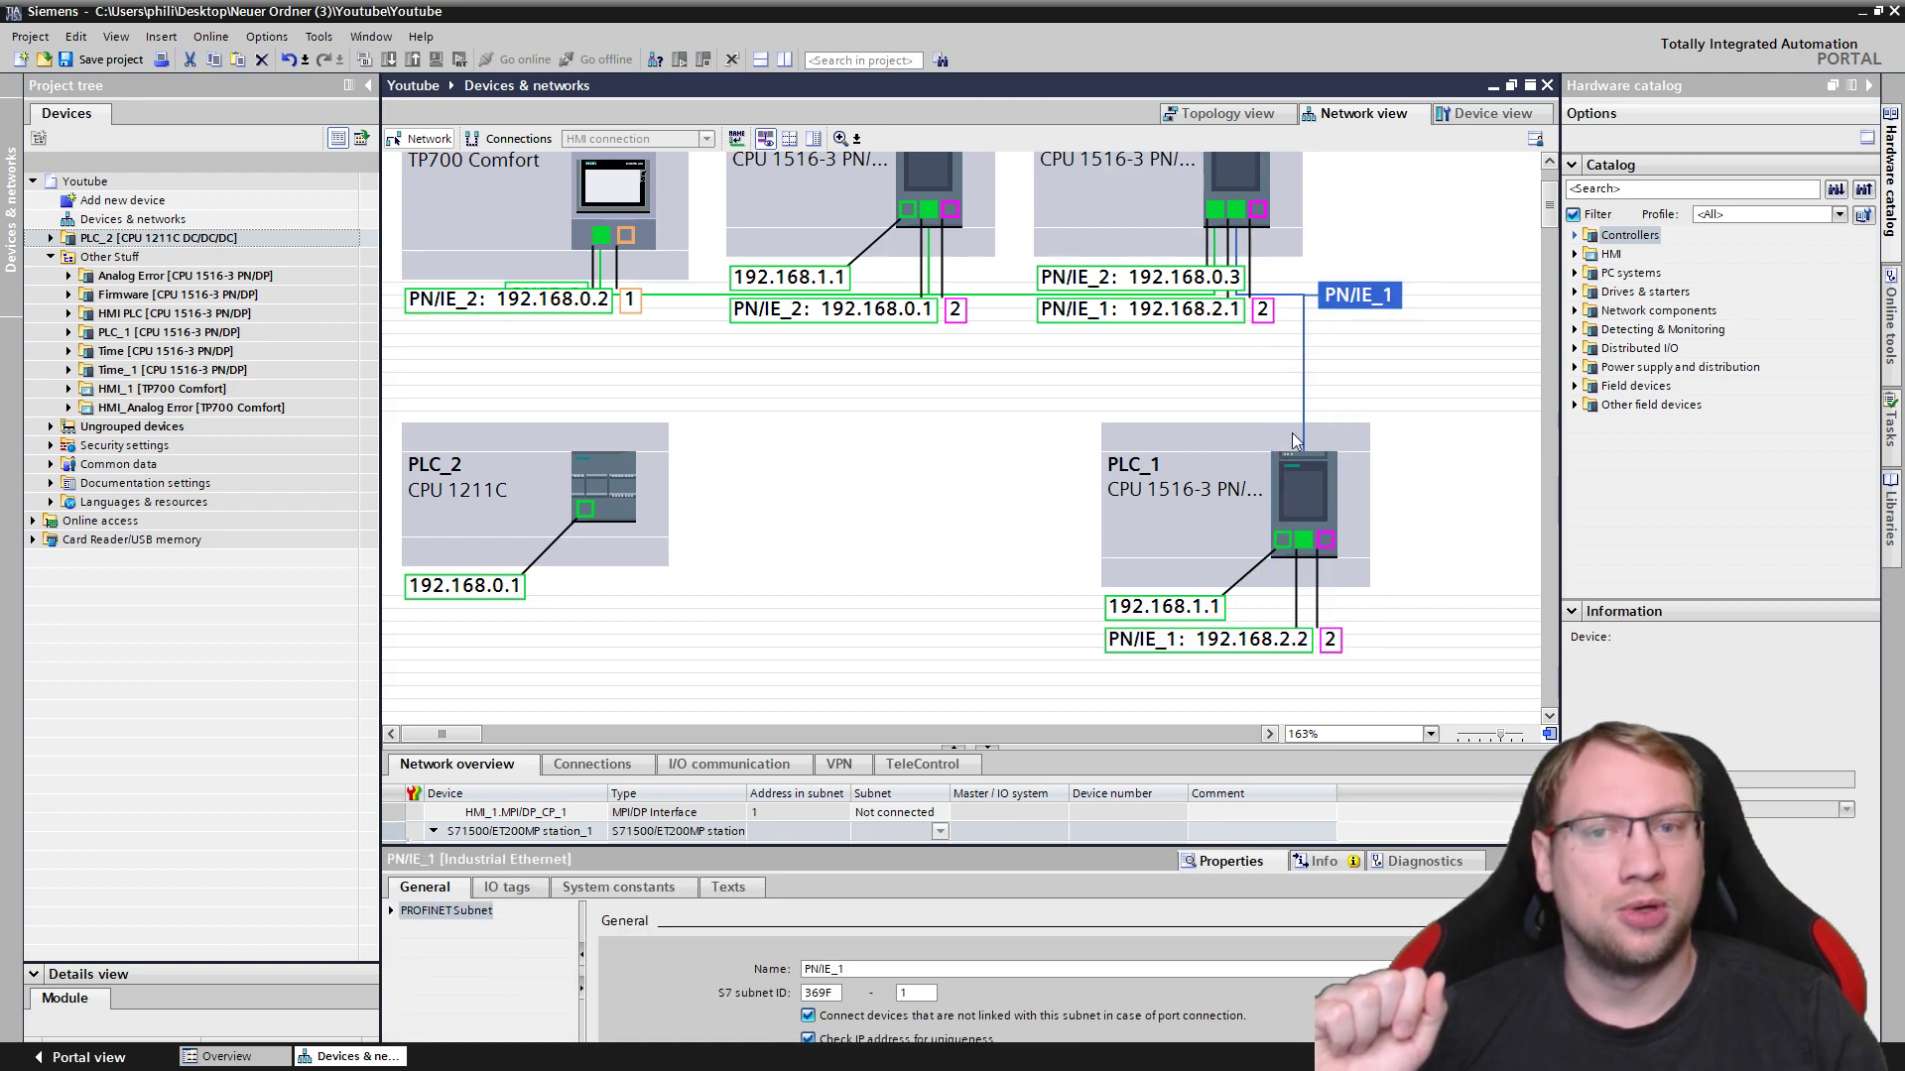
{"action": "left_click", "coordinate": [1293, 482]}
{"action": "left_click", "coordinate": [1247, 180]}
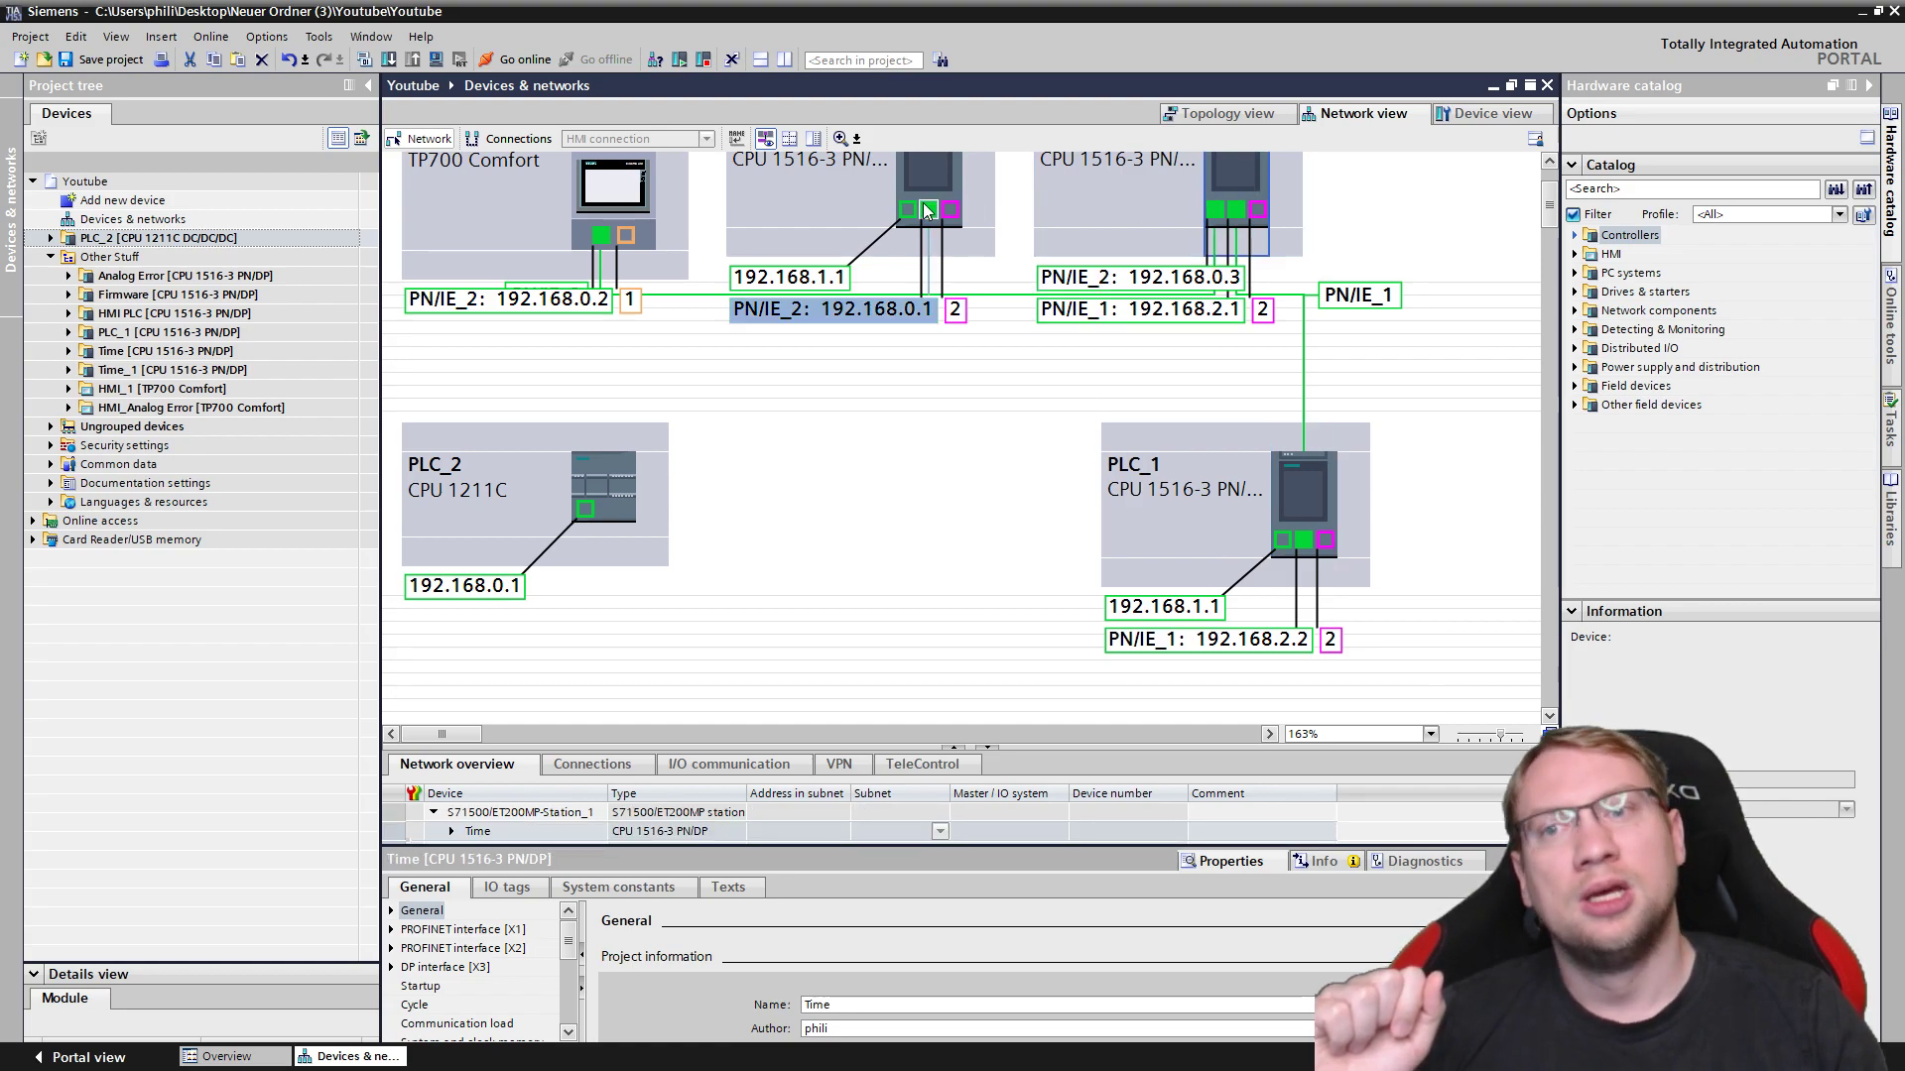
{"action": "left_click", "coordinate": [1217, 213]}
{"action": "left_click", "coordinate": [873, 387]}
Connect the DP interfaces of Time and Time_1 through a new PROFIBUS subnet.
{"action": "scroll", "coordinate": [873, 387], "scroll_direction": "up", "scroll_amount": 2}
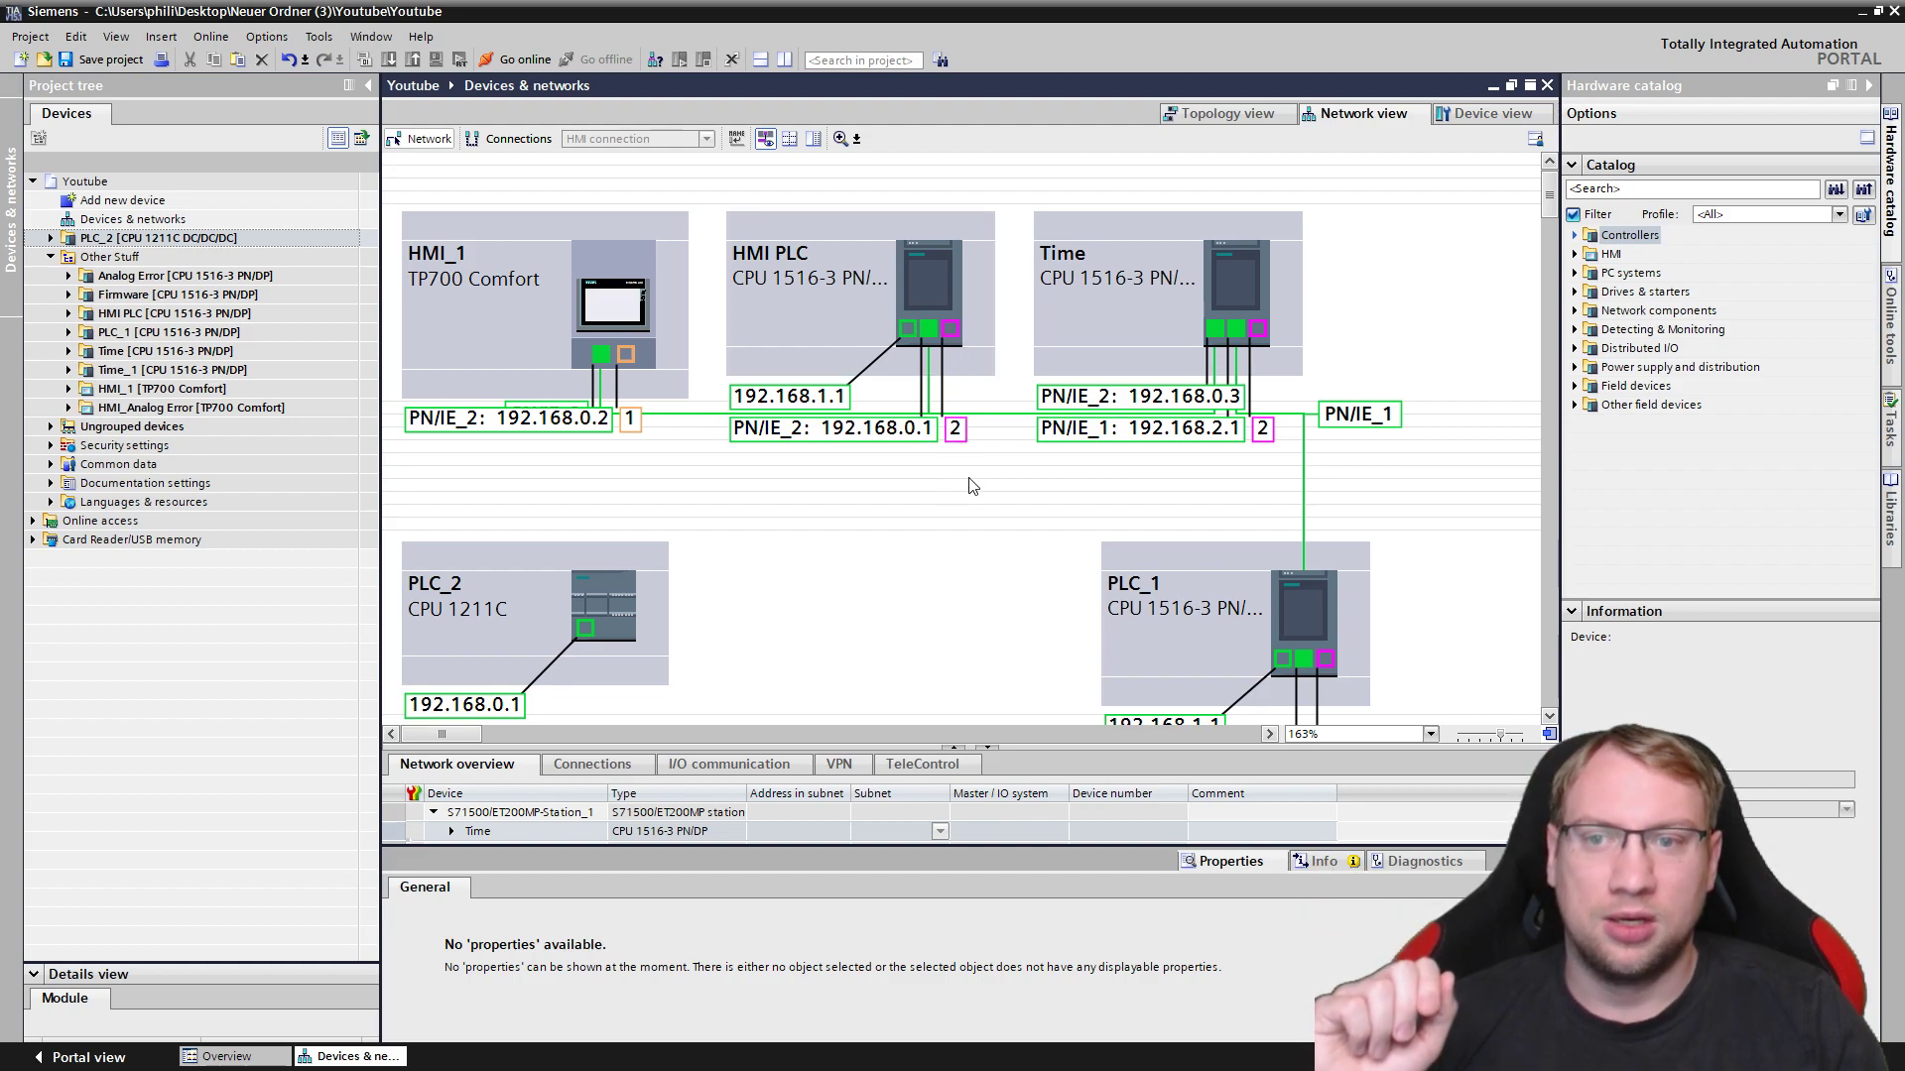
{"action": "left_click_drag", "start_coordinate": [950, 328], "coordinate": [1258, 338]}
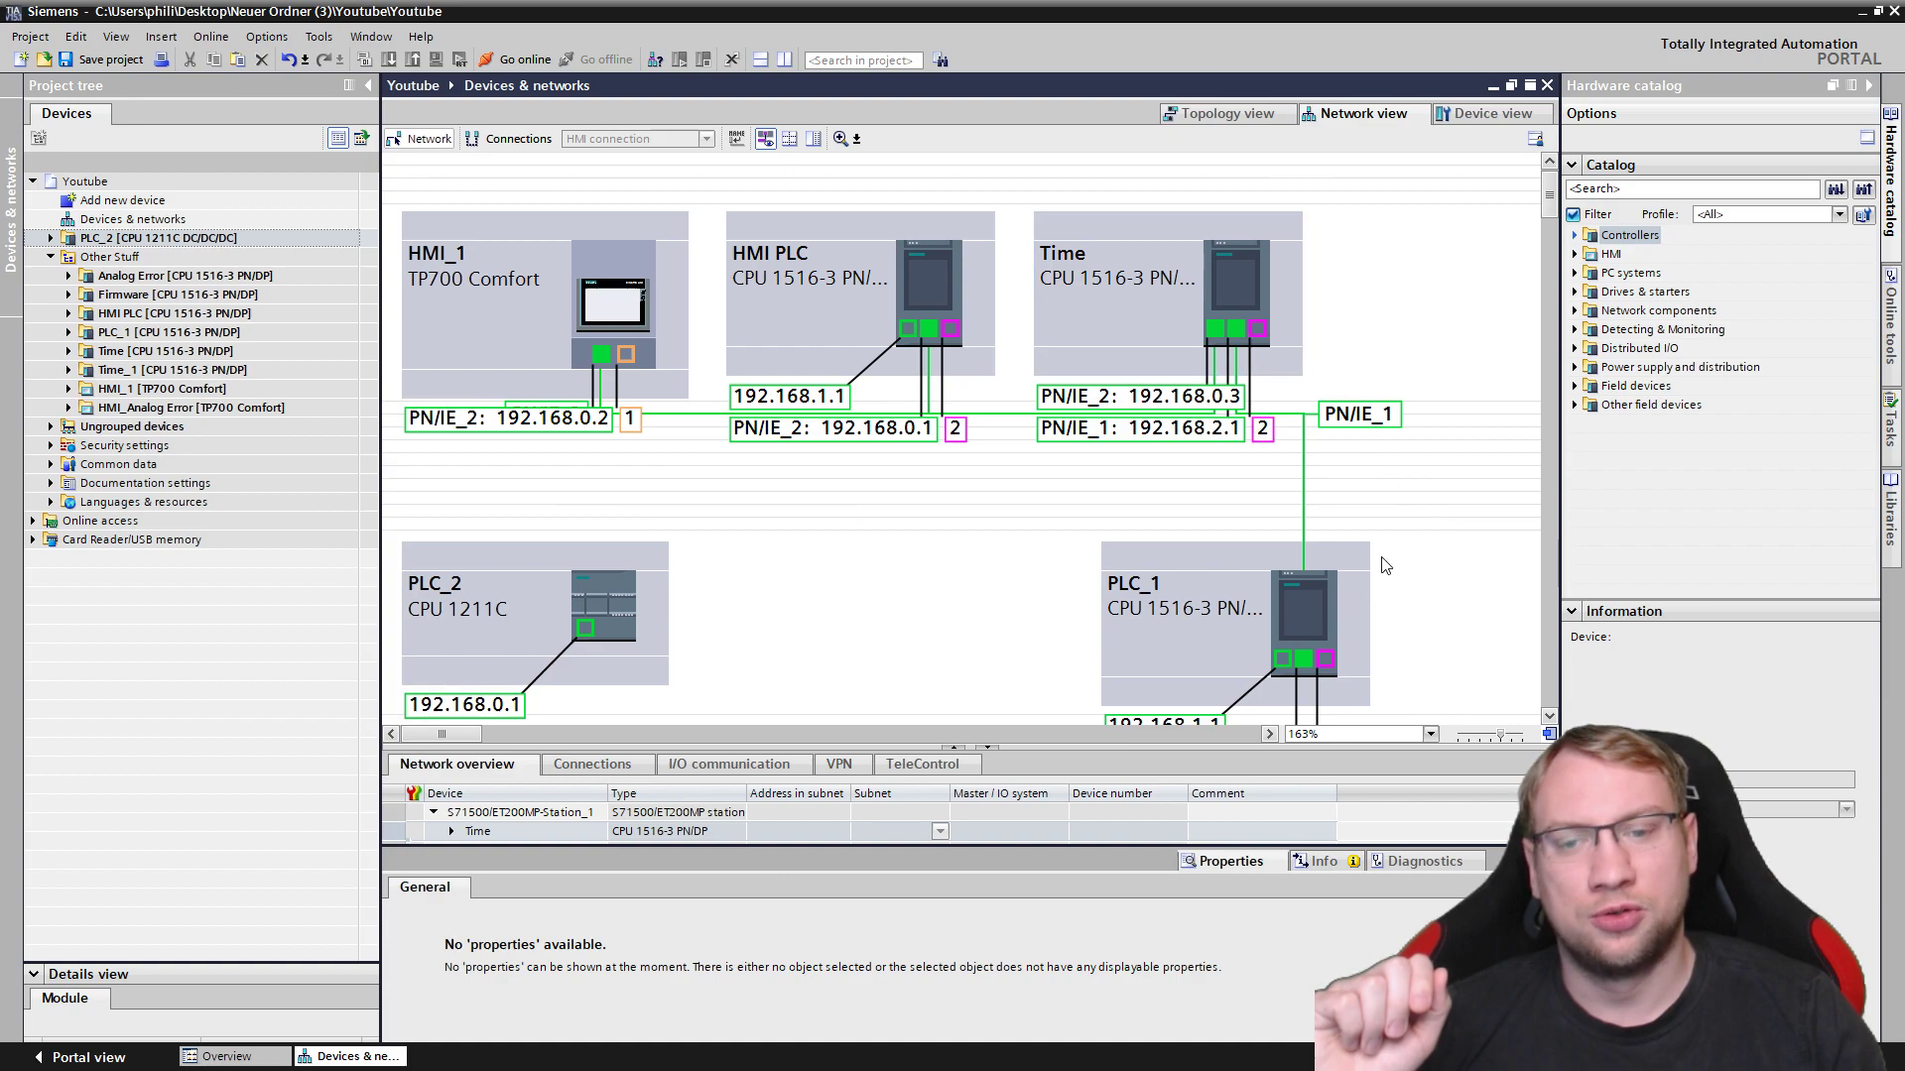
{"action": "scroll", "coordinate": [691, 397], "scroll_direction": "right", "scroll_amount": 5}
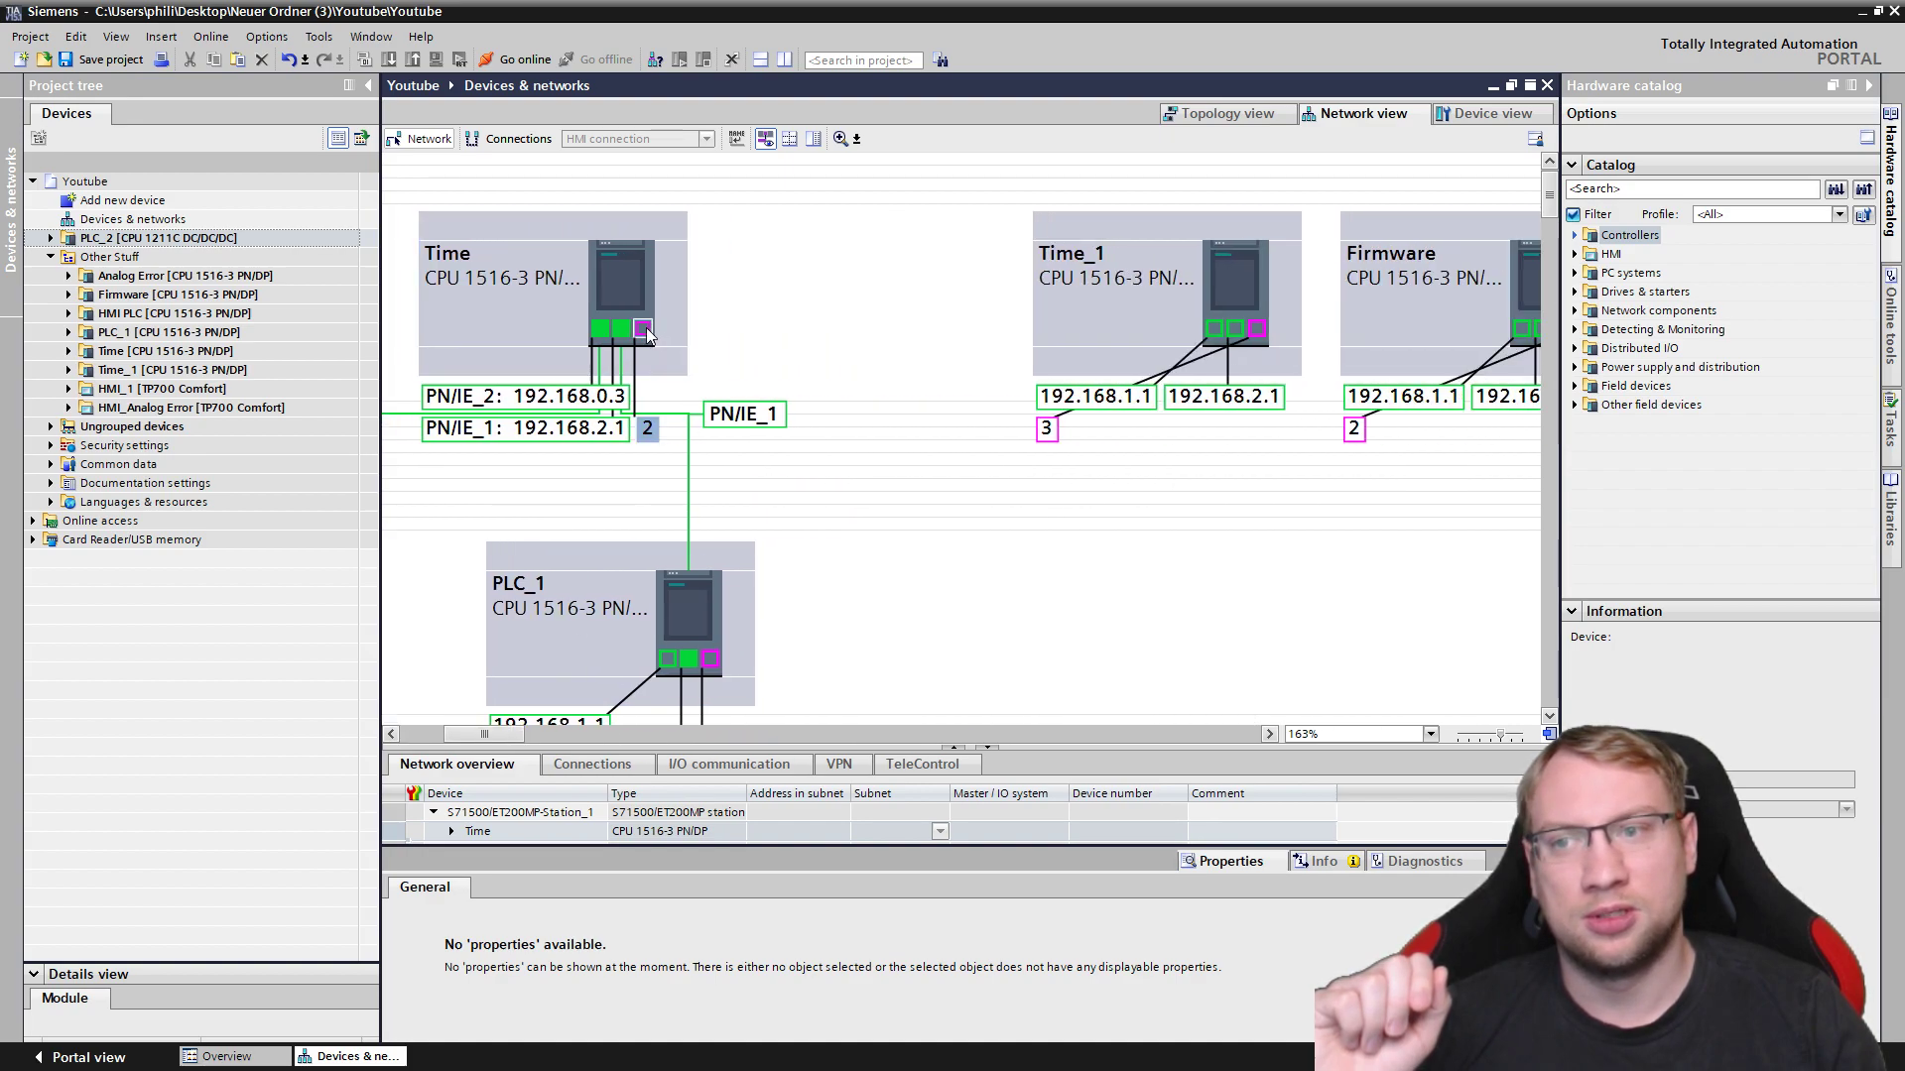
{"action": "left_click_drag", "start_coordinate": [642, 329], "coordinate": [1258, 328]}
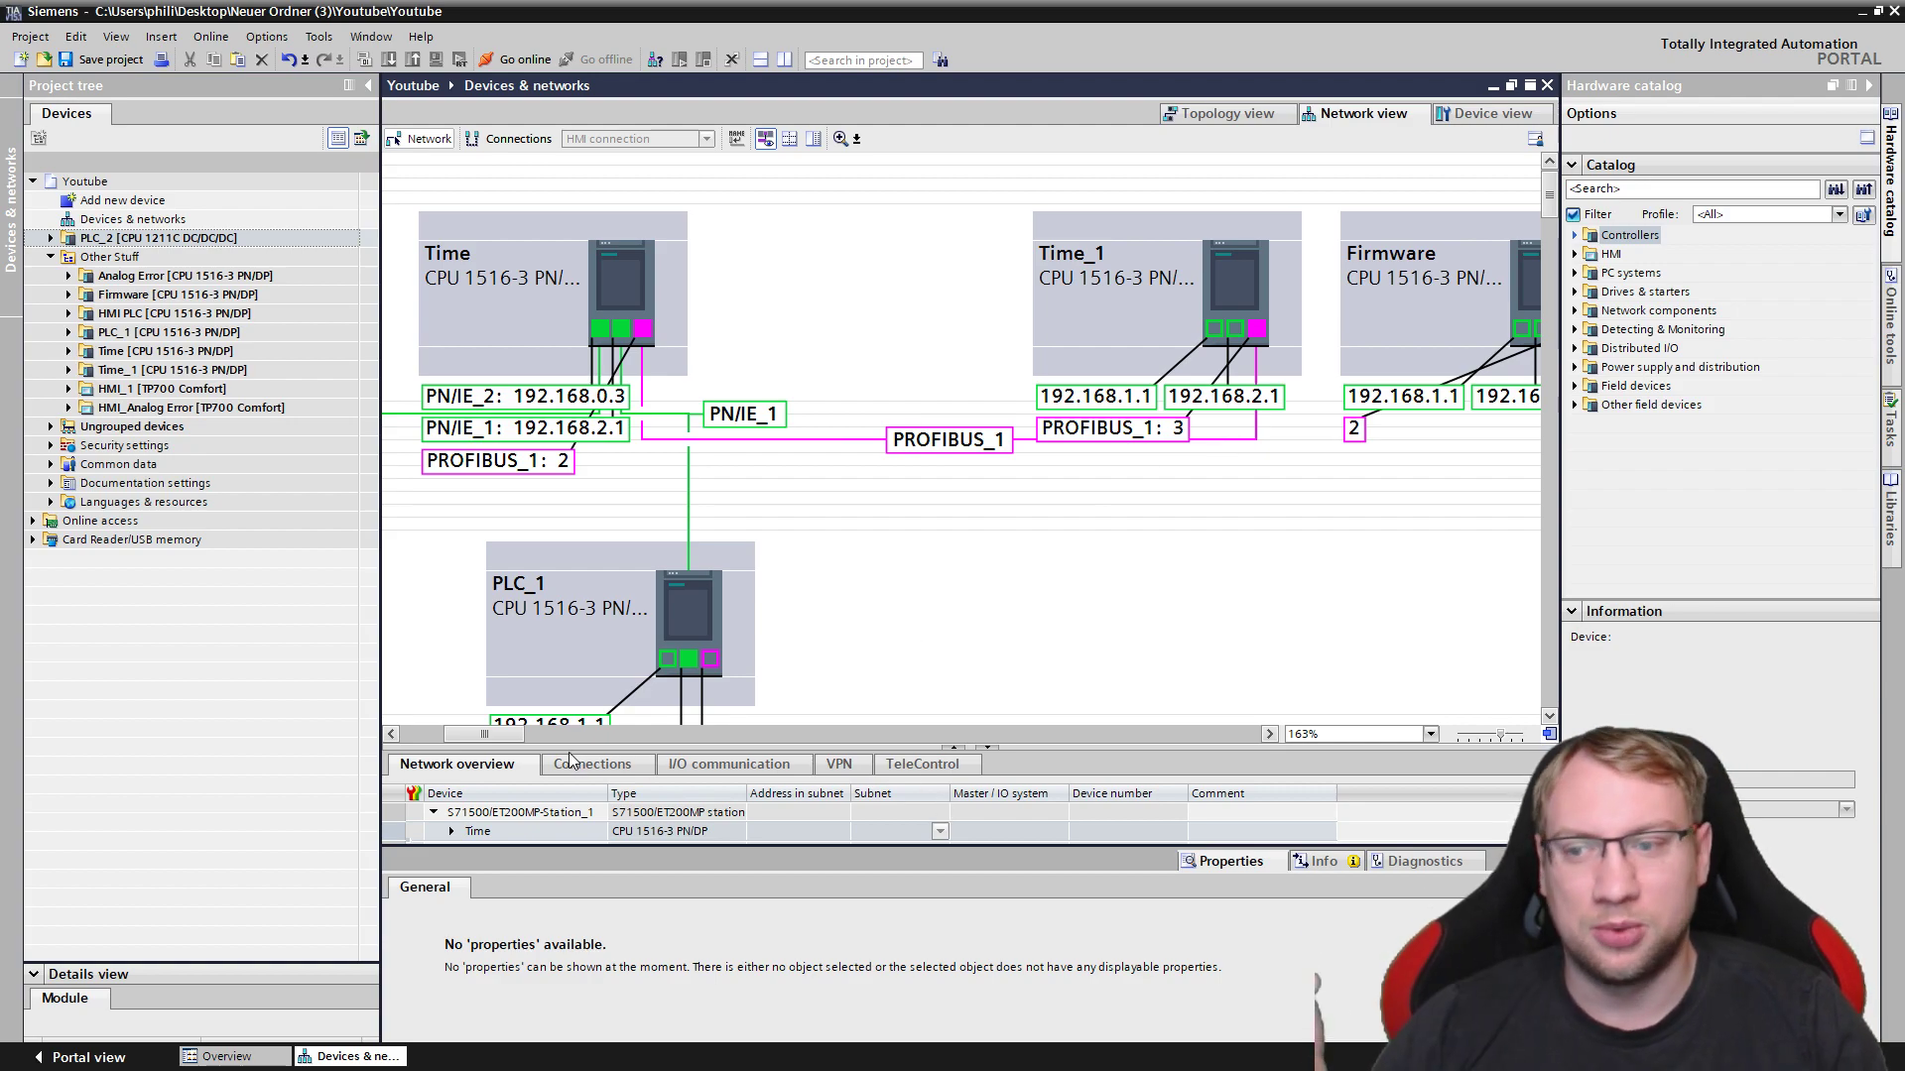
{"action": "scroll", "coordinate": [511, 742], "scroll_direction": "left", "scroll_amount": 5}
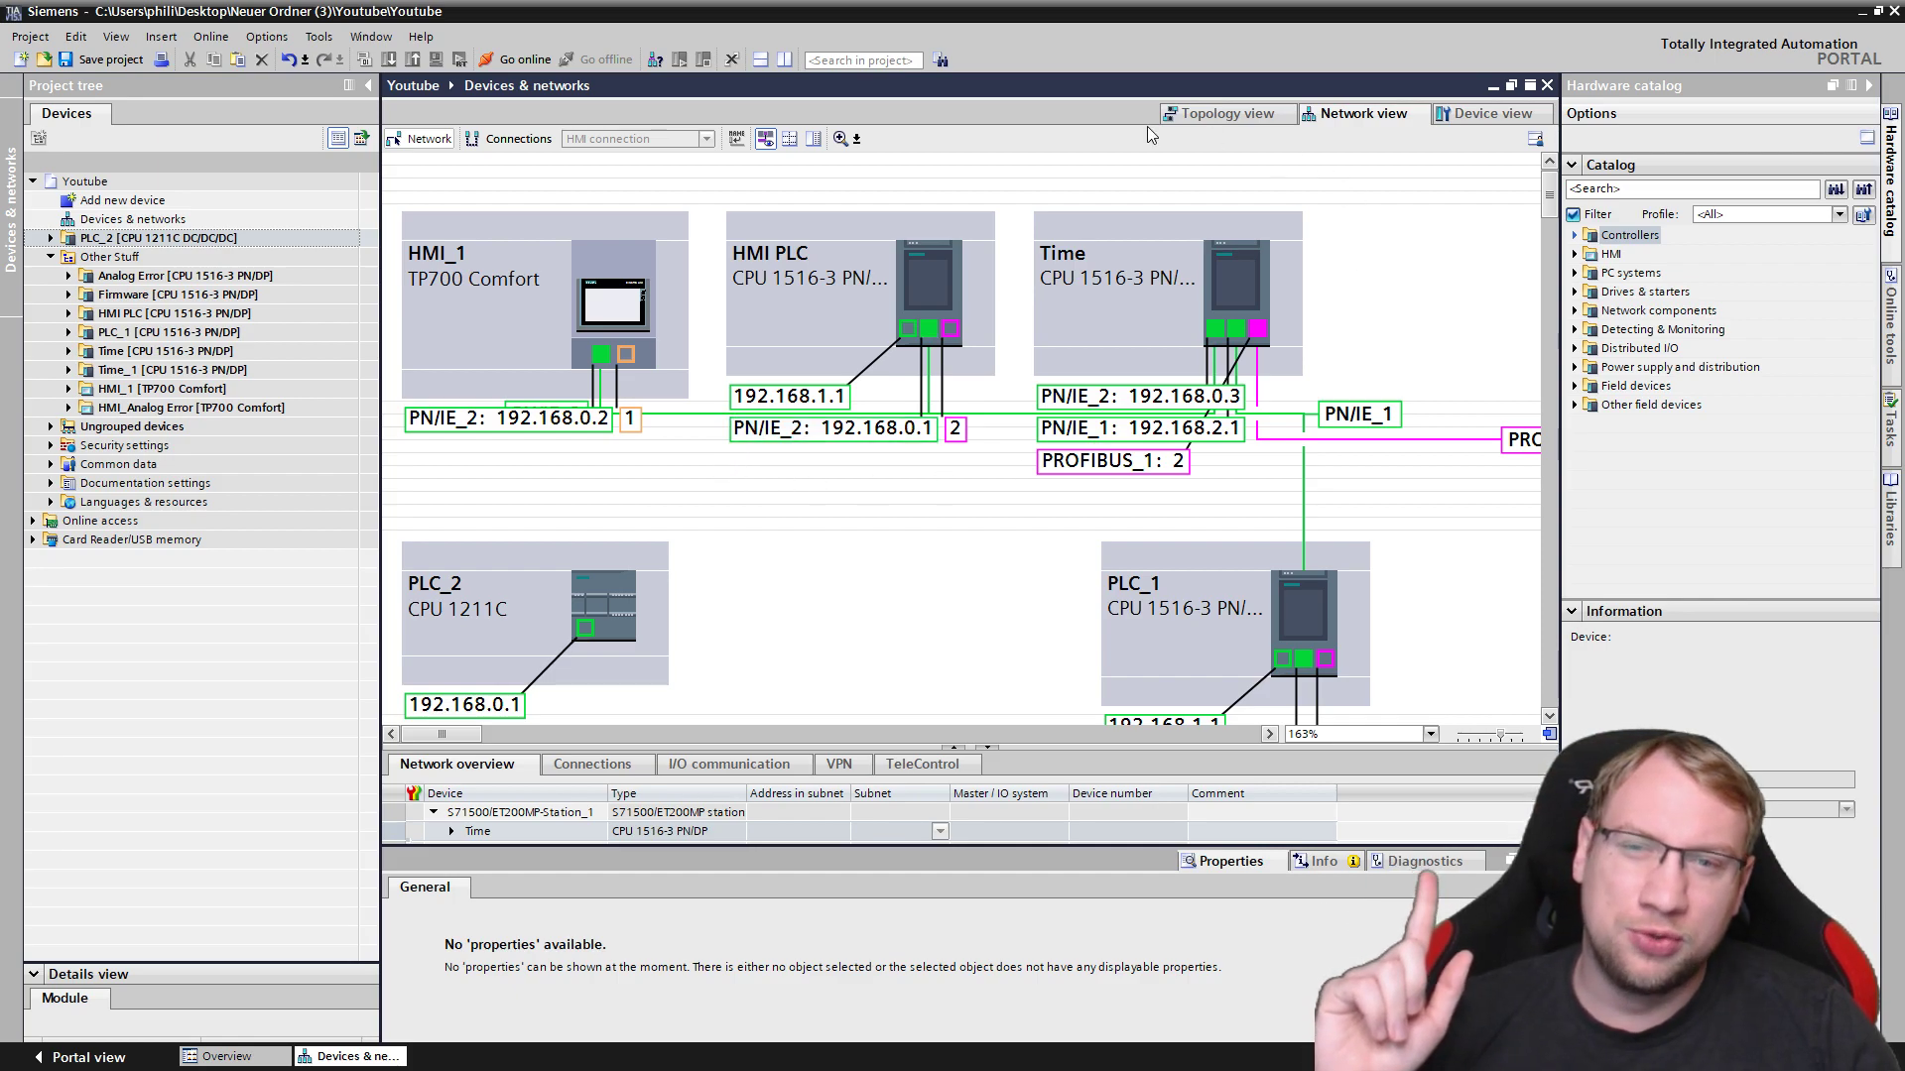
Switch the network view to connection mode, review the available connection types and choose HMI connection.
{"action": "left_click", "coordinate": [516, 141]}
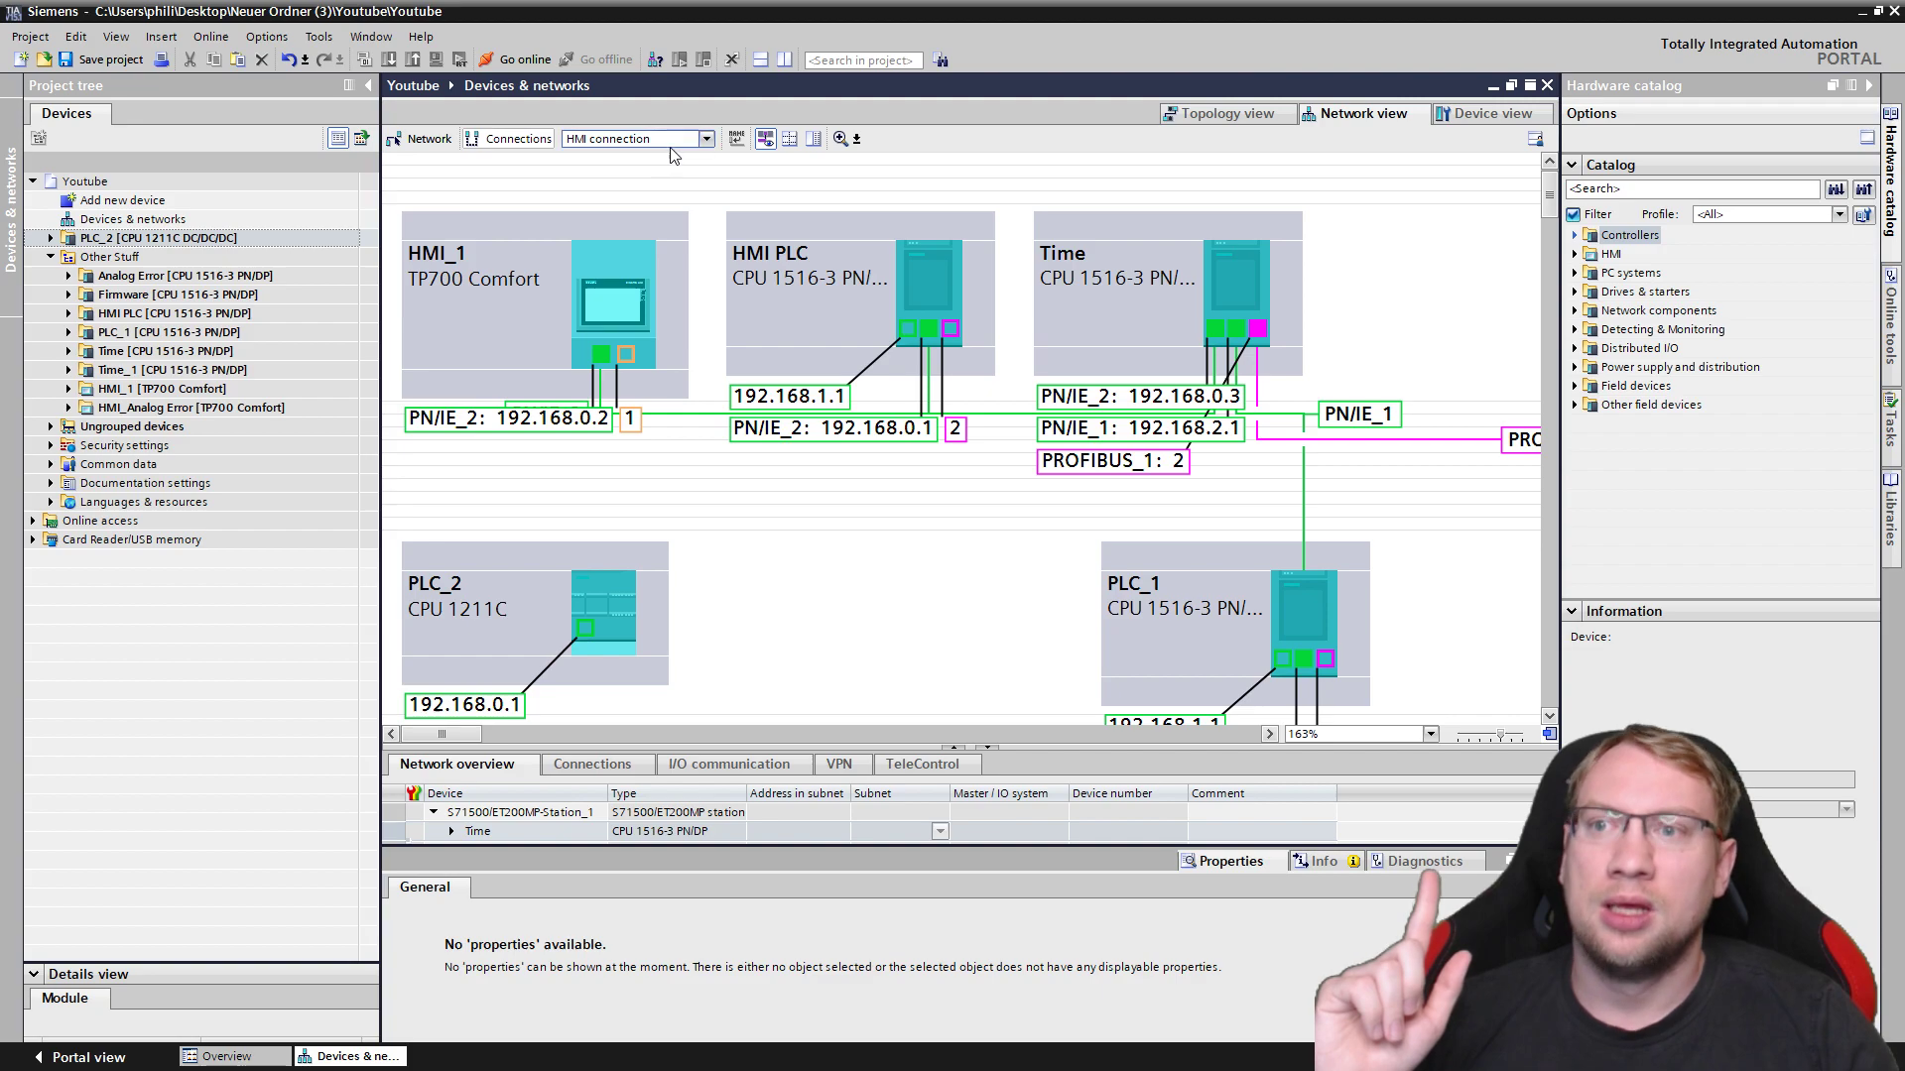
{"action": "left_click", "coordinate": [671, 143]}
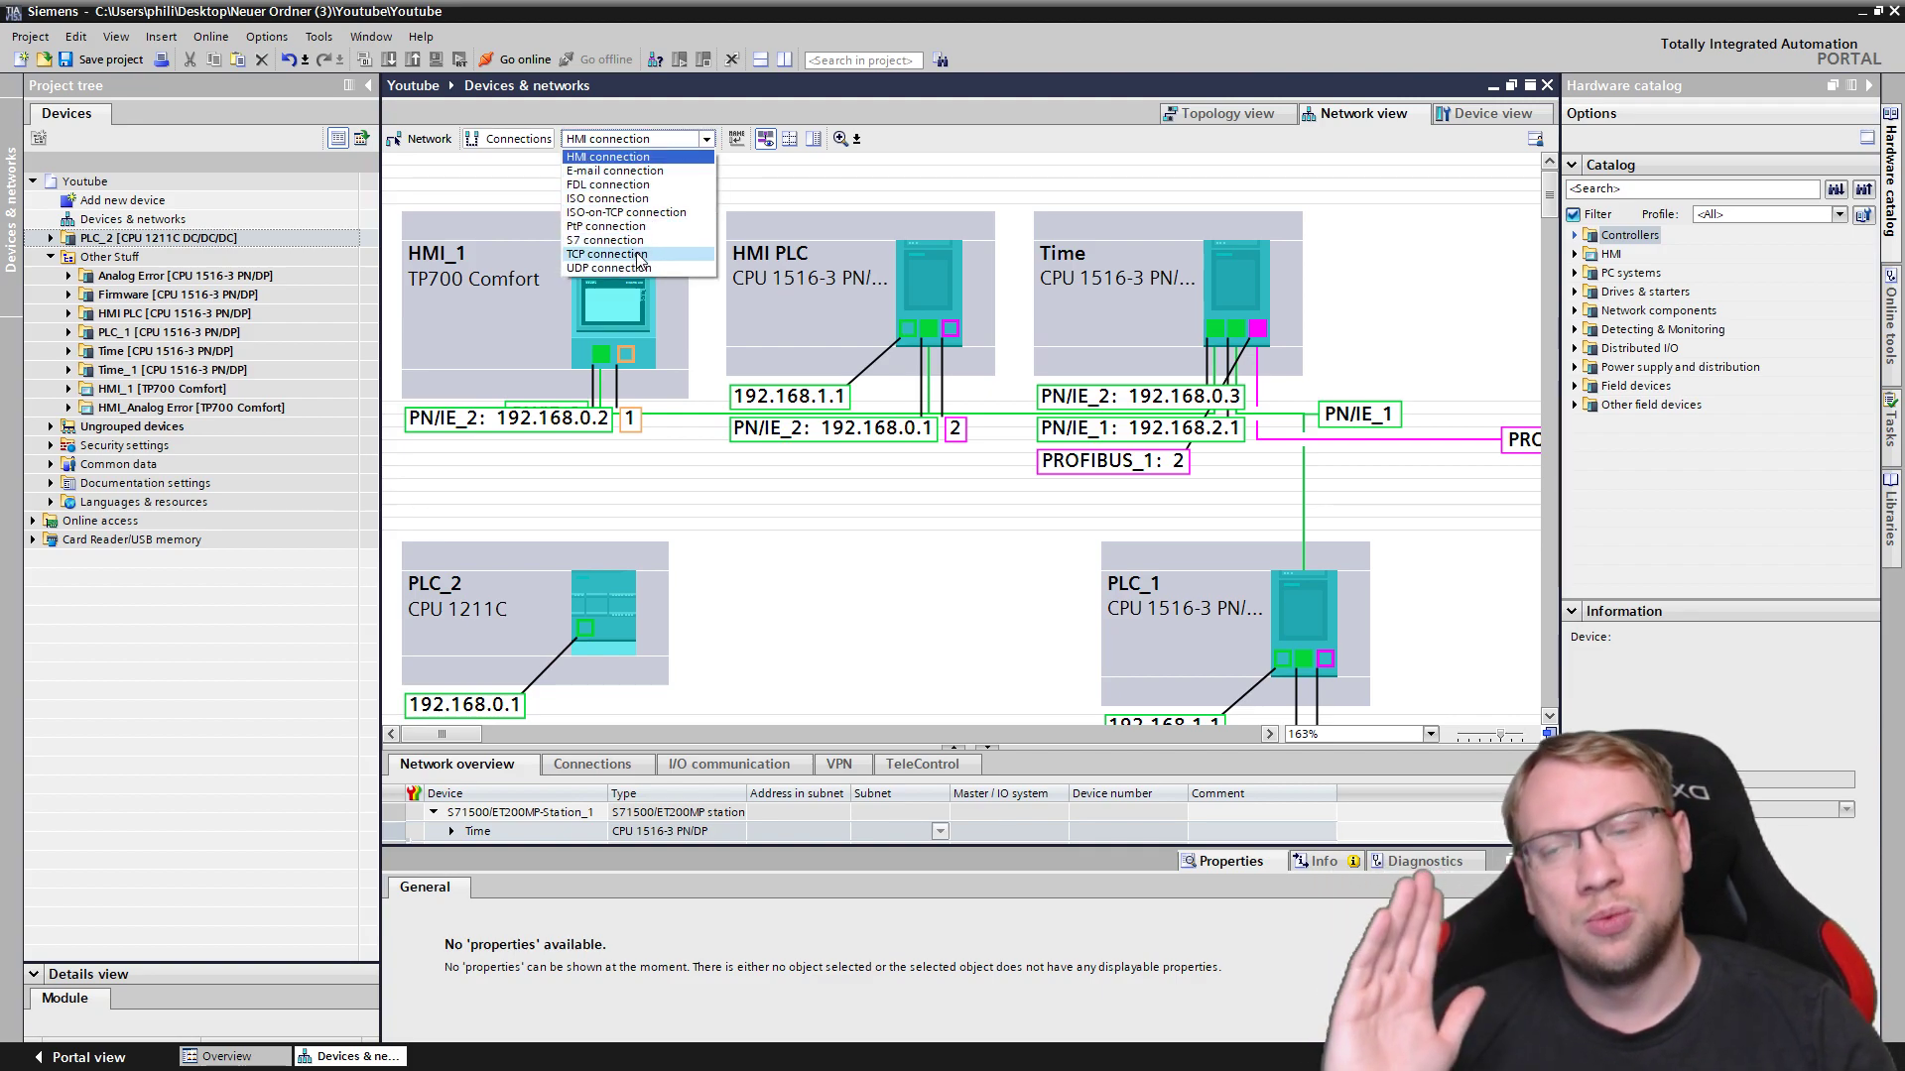
{"action": "left_click", "coordinate": [609, 158]}
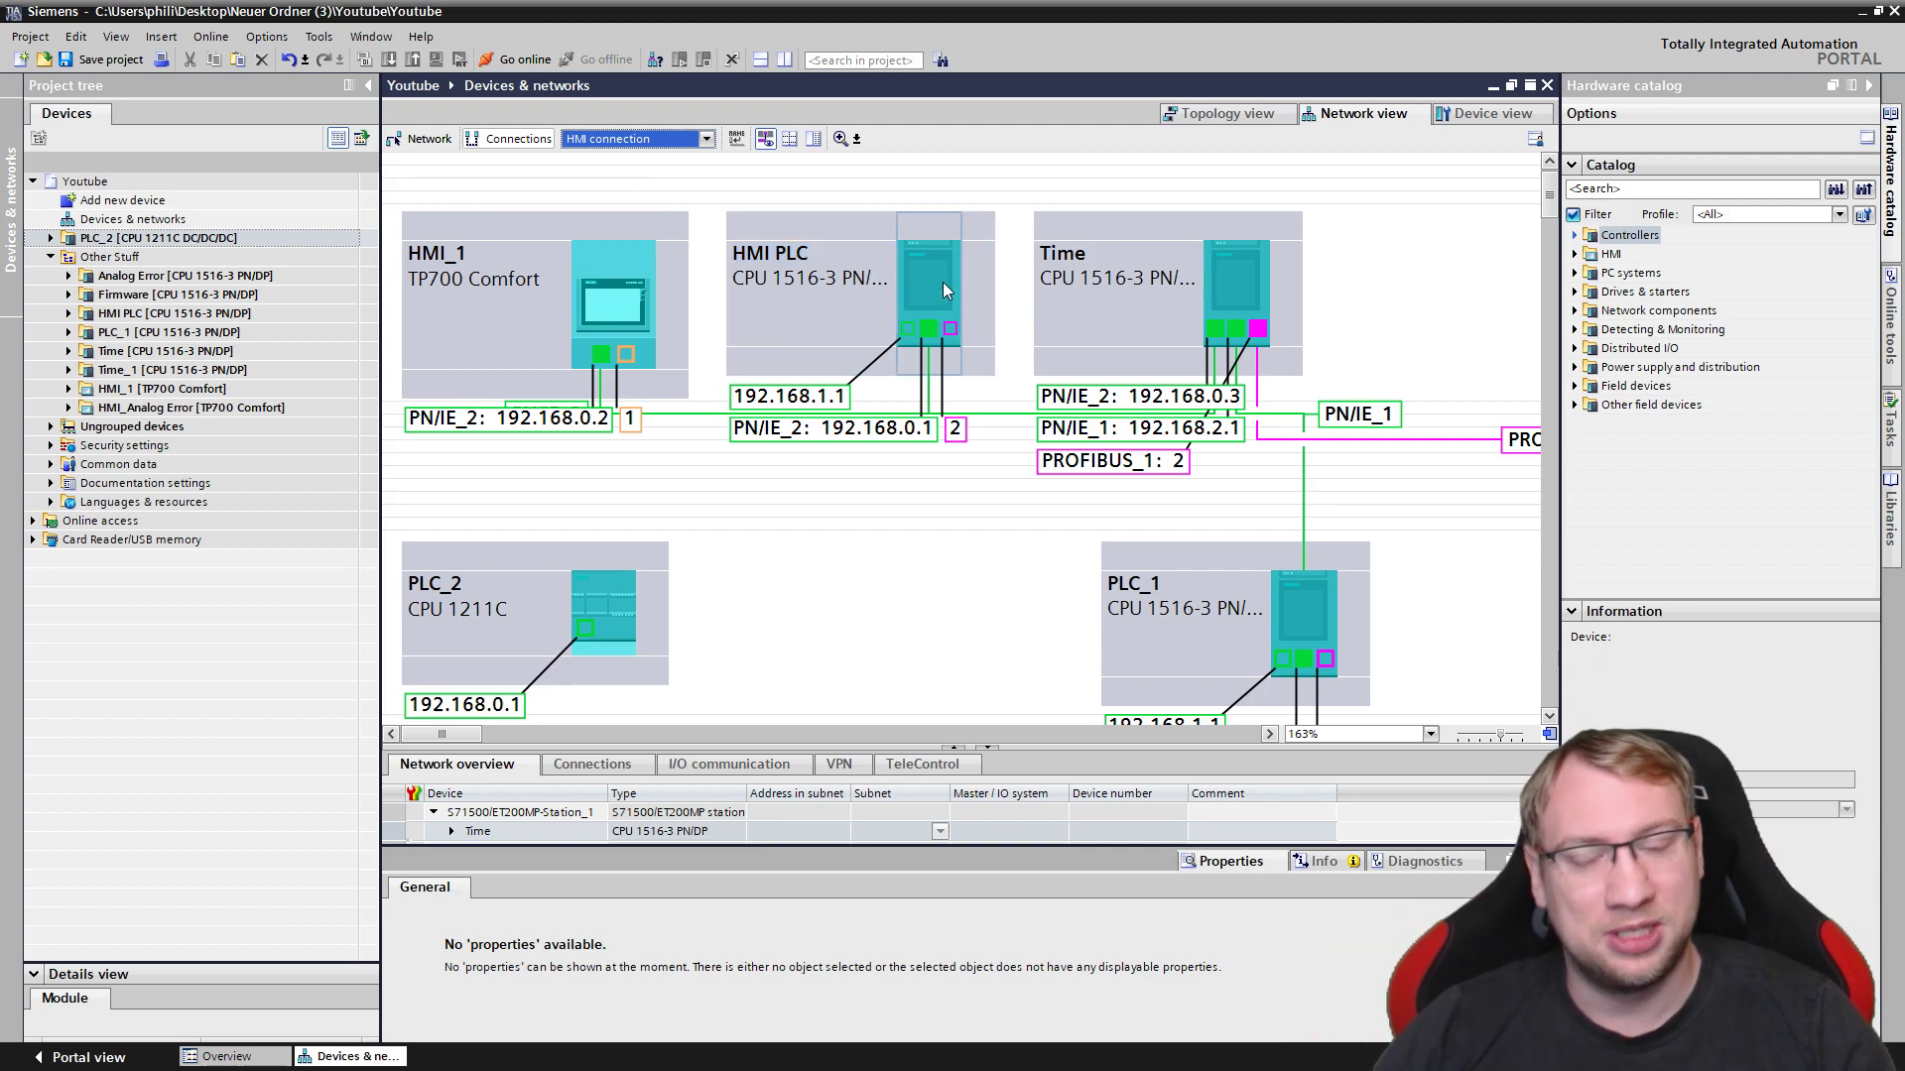
Change the connection type to S7 connection and create one between the Time and PLC_1 CPUs.
{"action": "left_click", "coordinate": [615, 144]}
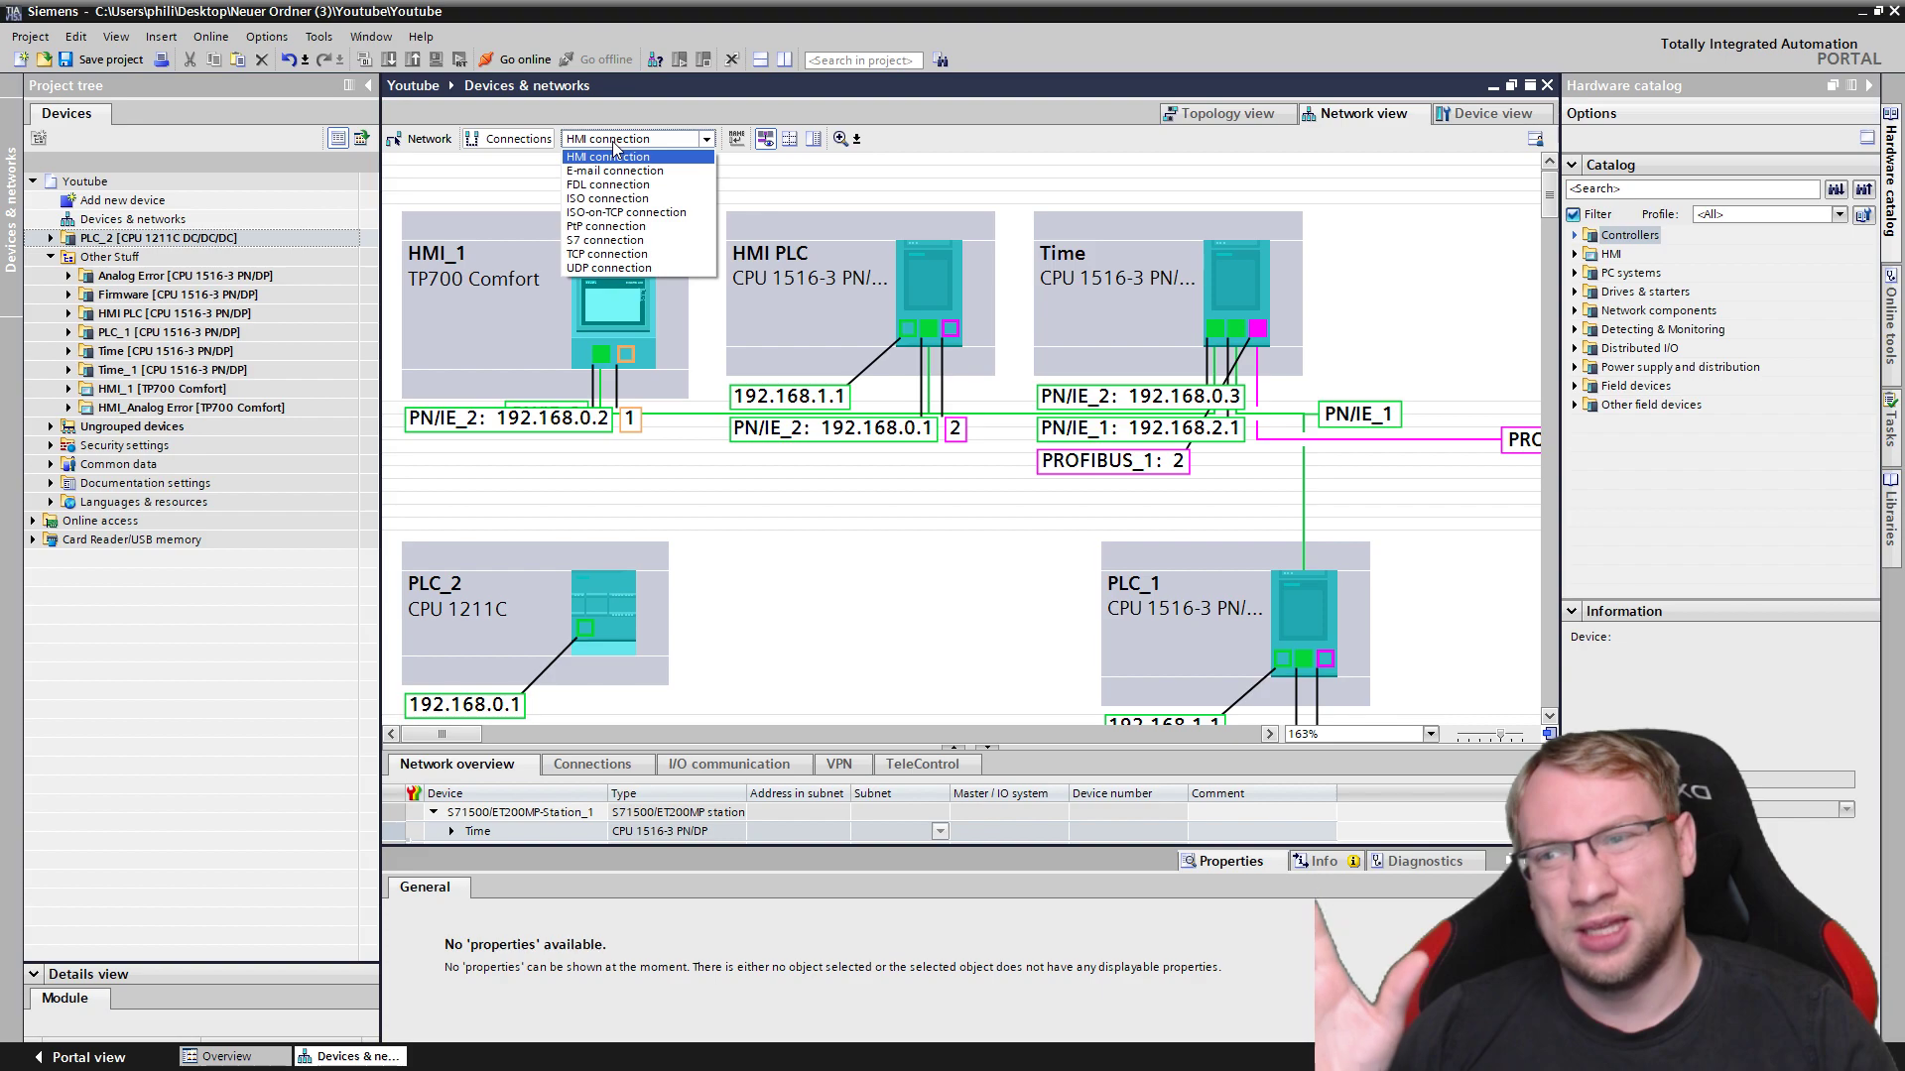
{"action": "left_click", "coordinate": [600, 241]}
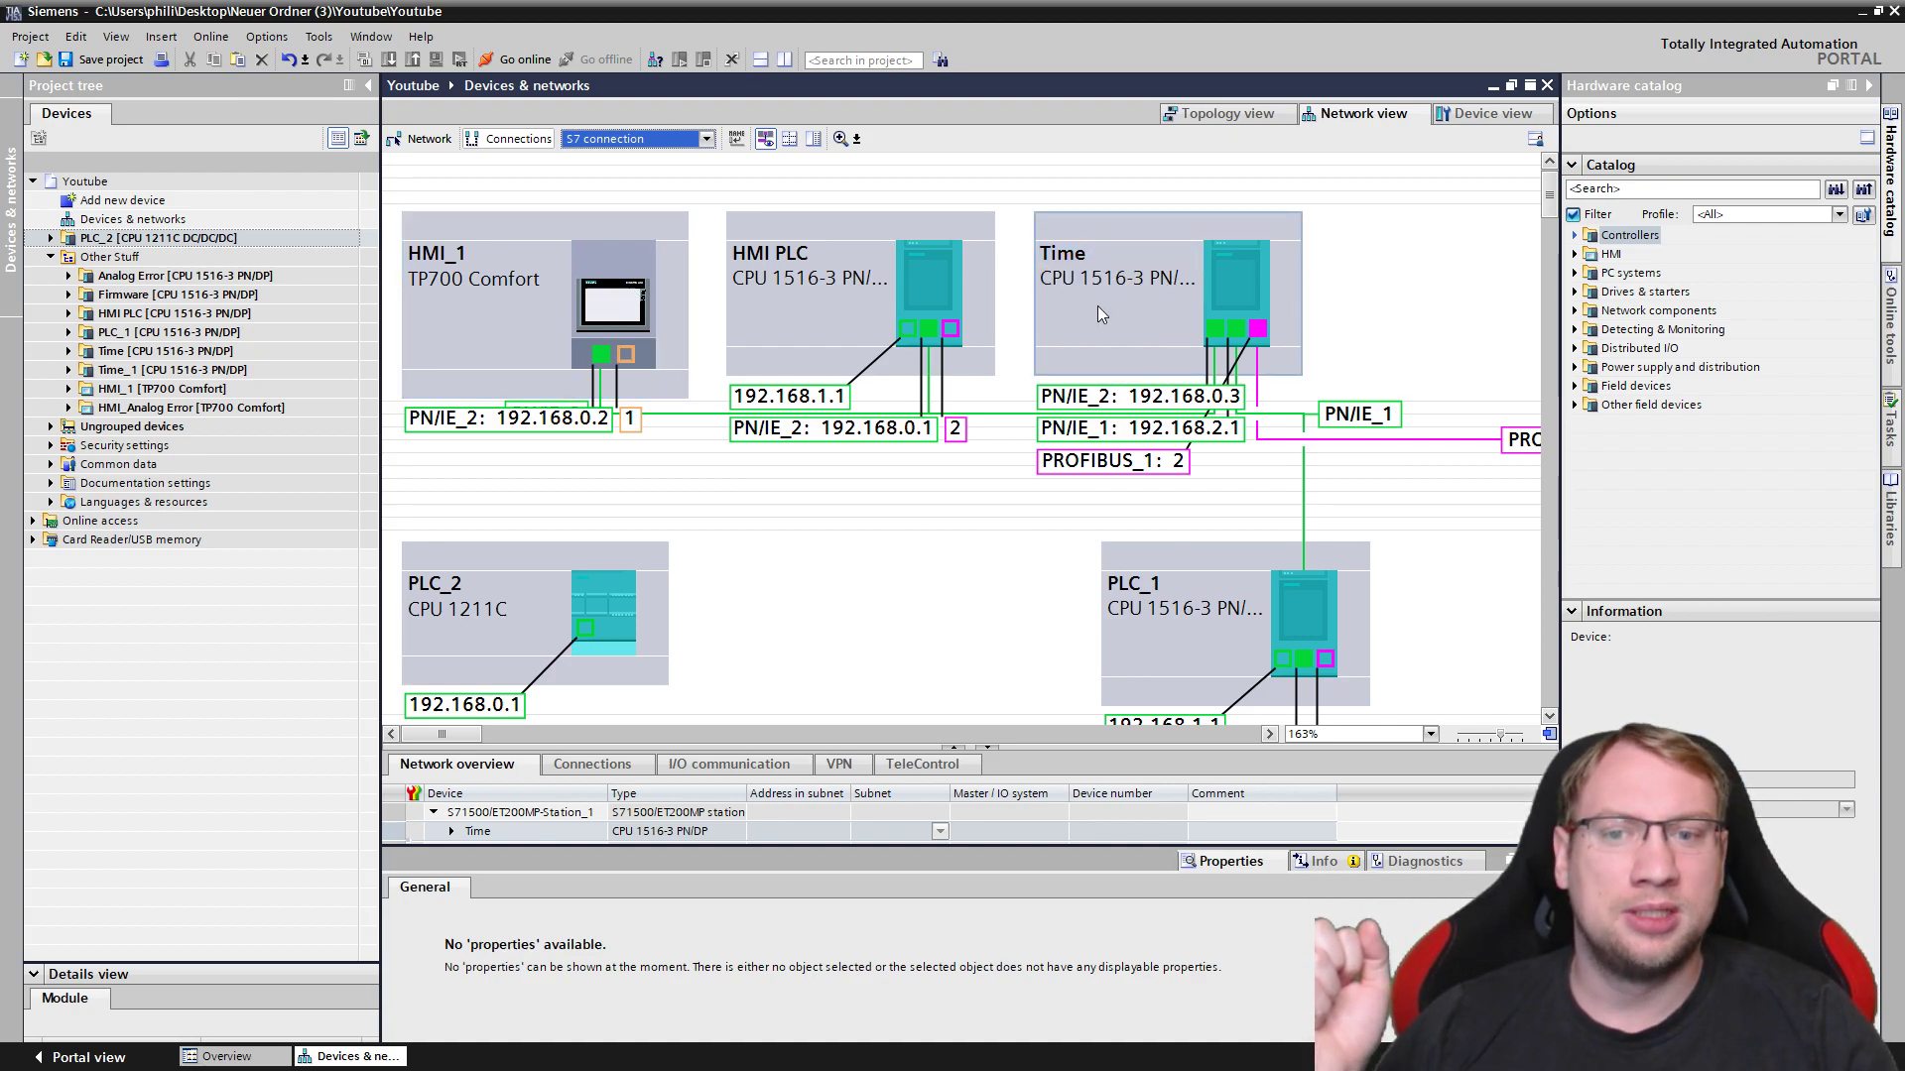
{"action": "left_click_drag", "start_coordinate": [1237, 293], "coordinate": [1295, 604]}
{"action": "left_click", "coordinate": [1451, 527]}
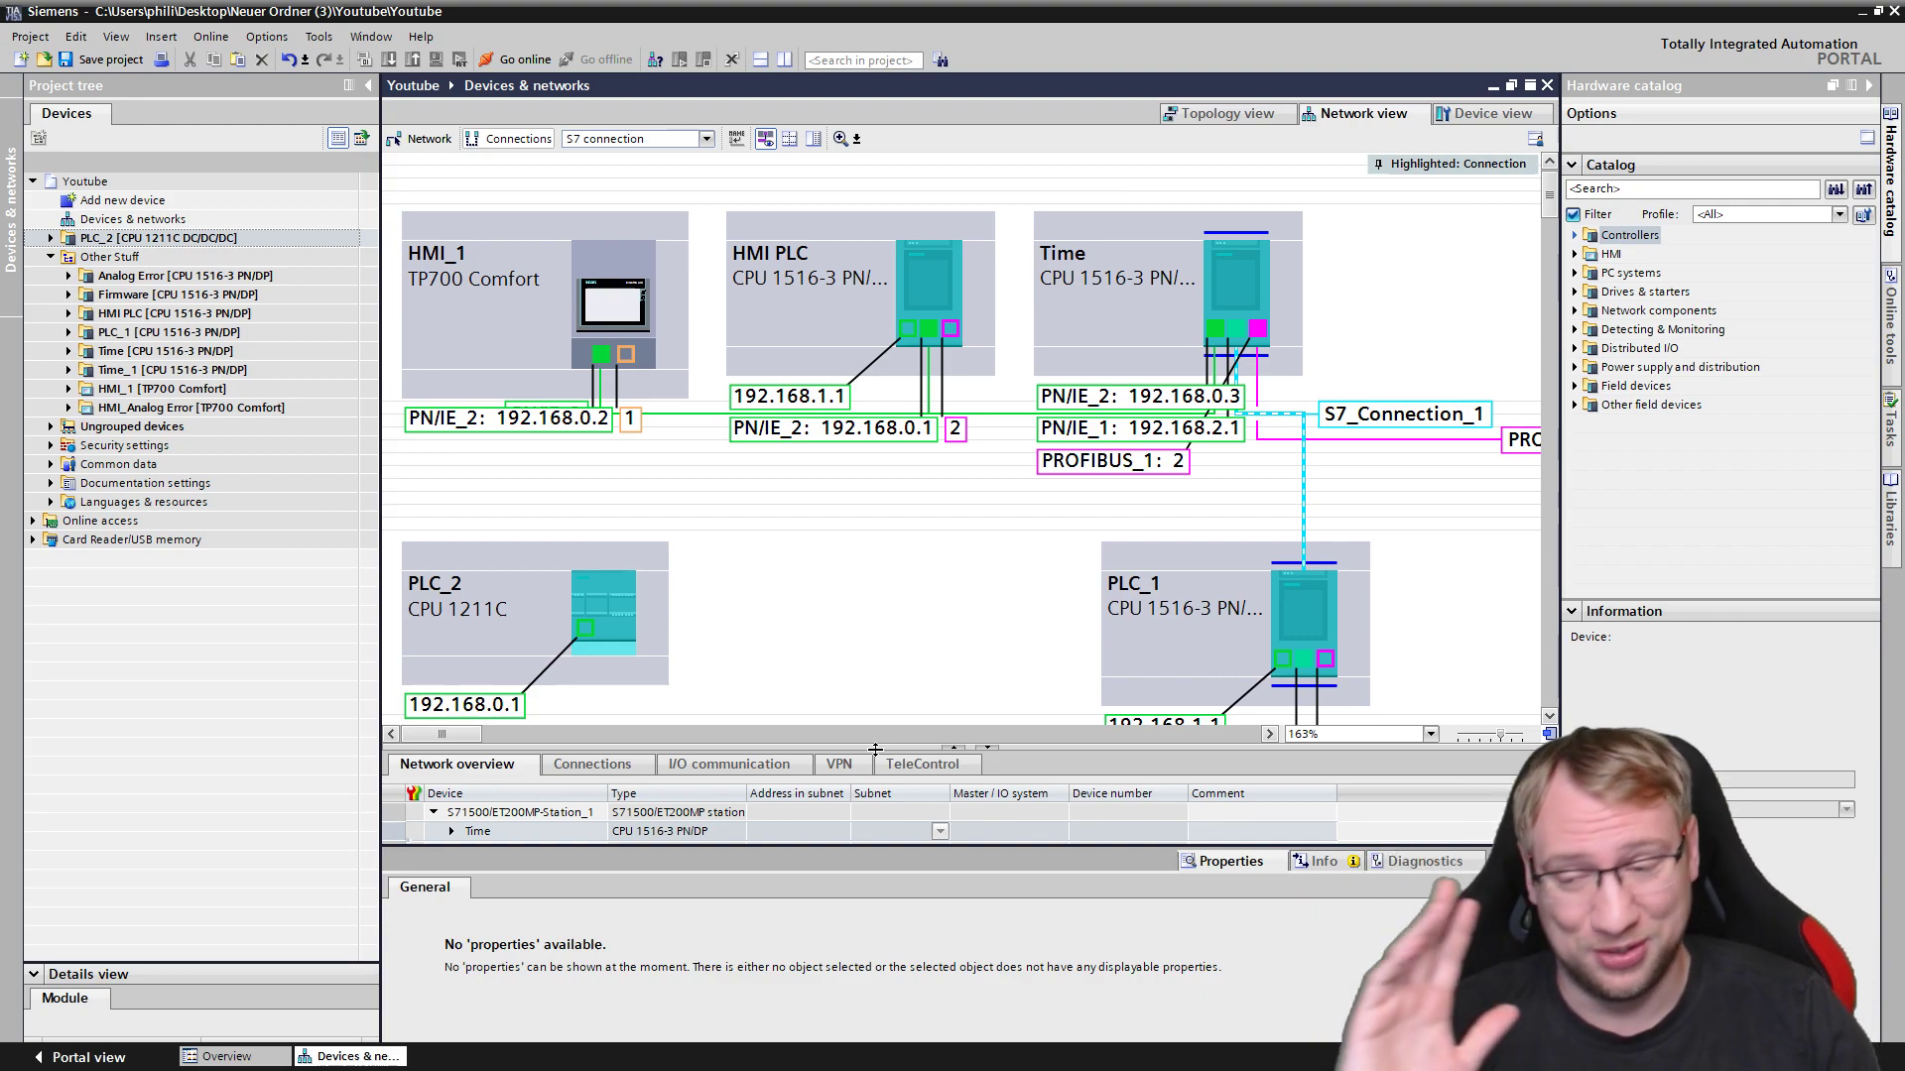
Enlarge the table area below the network view and show the list of configured connections.
{"action": "left_click_drag", "start_coordinate": [875, 749], "coordinate": [875, 474]}
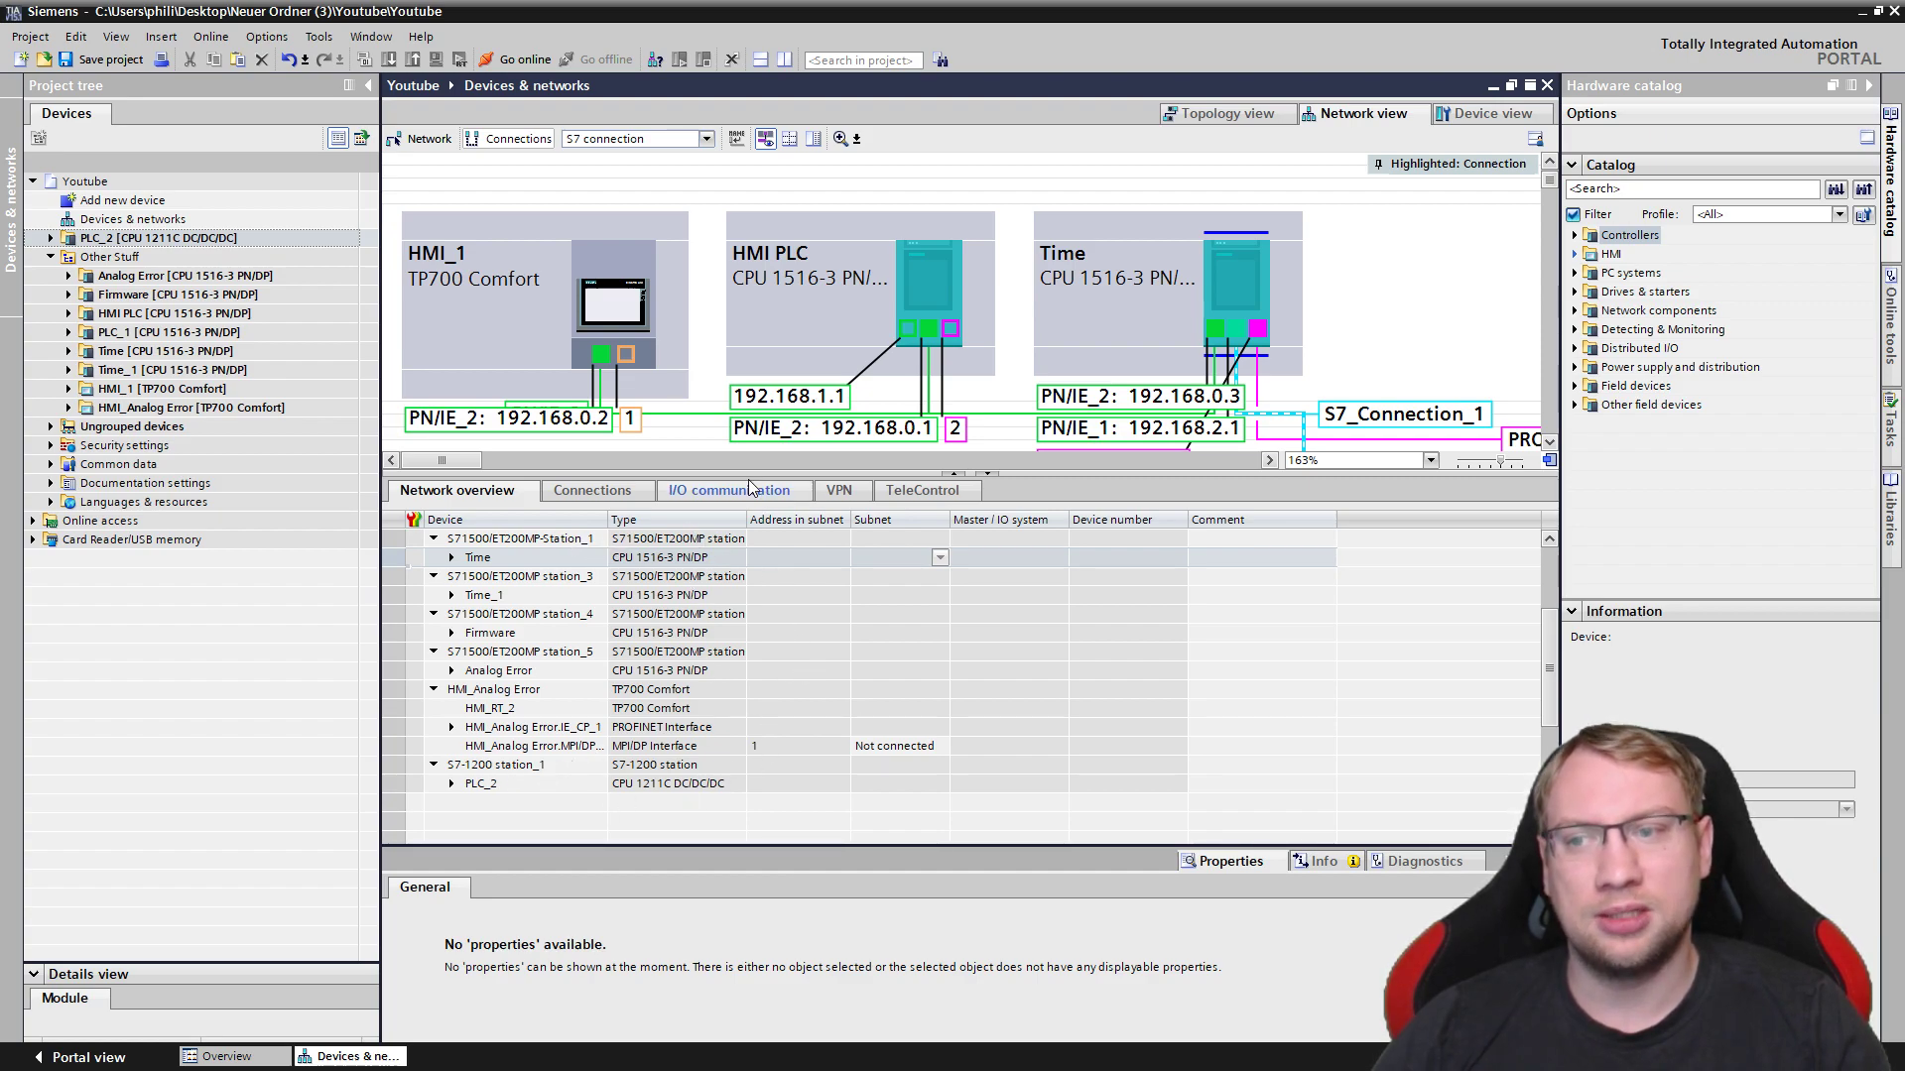
{"action": "left_click", "coordinate": [592, 491]}
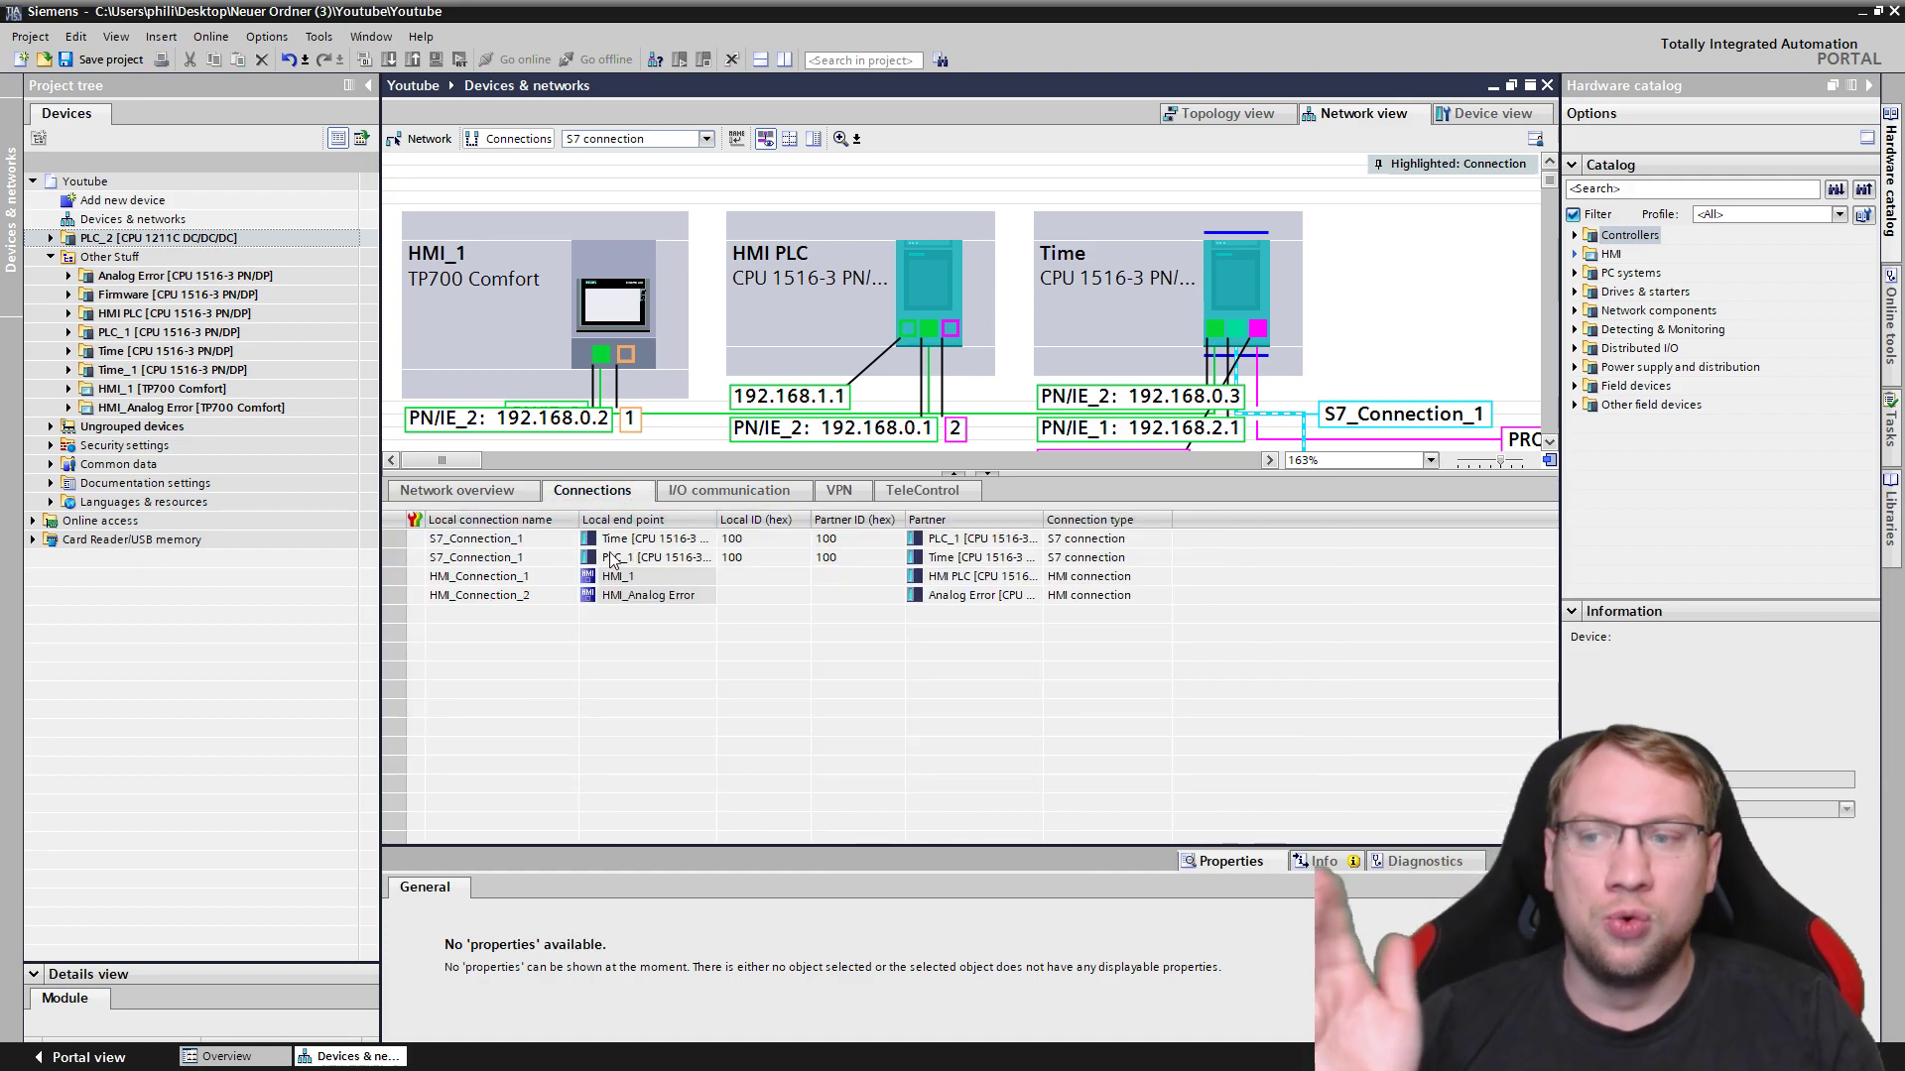
Widen the local end point column and examine the end points, partners and types of the listed S7 and HMI connections.
{"action": "left_click_drag", "start_coordinate": [717, 519], "coordinate": [770, 519]}
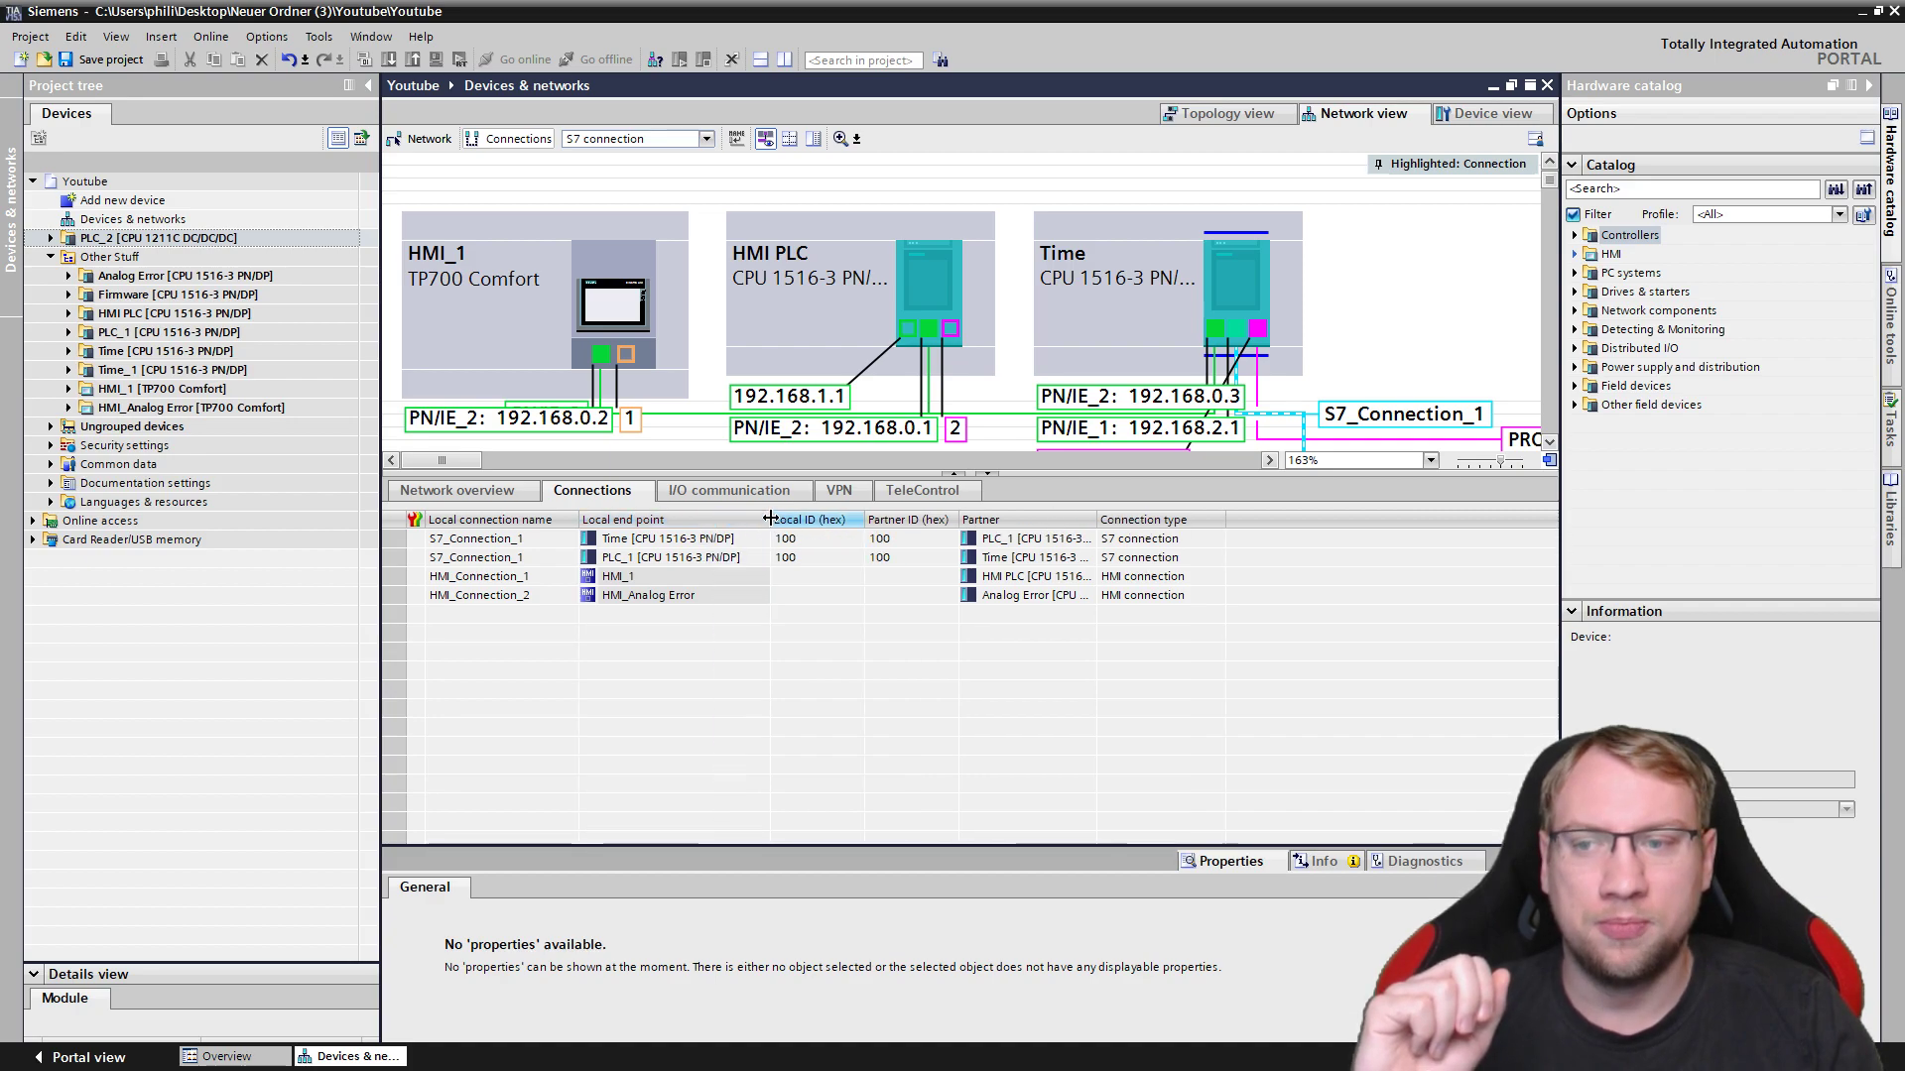
{"action": "left_click", "coordinate": [484, 541]}
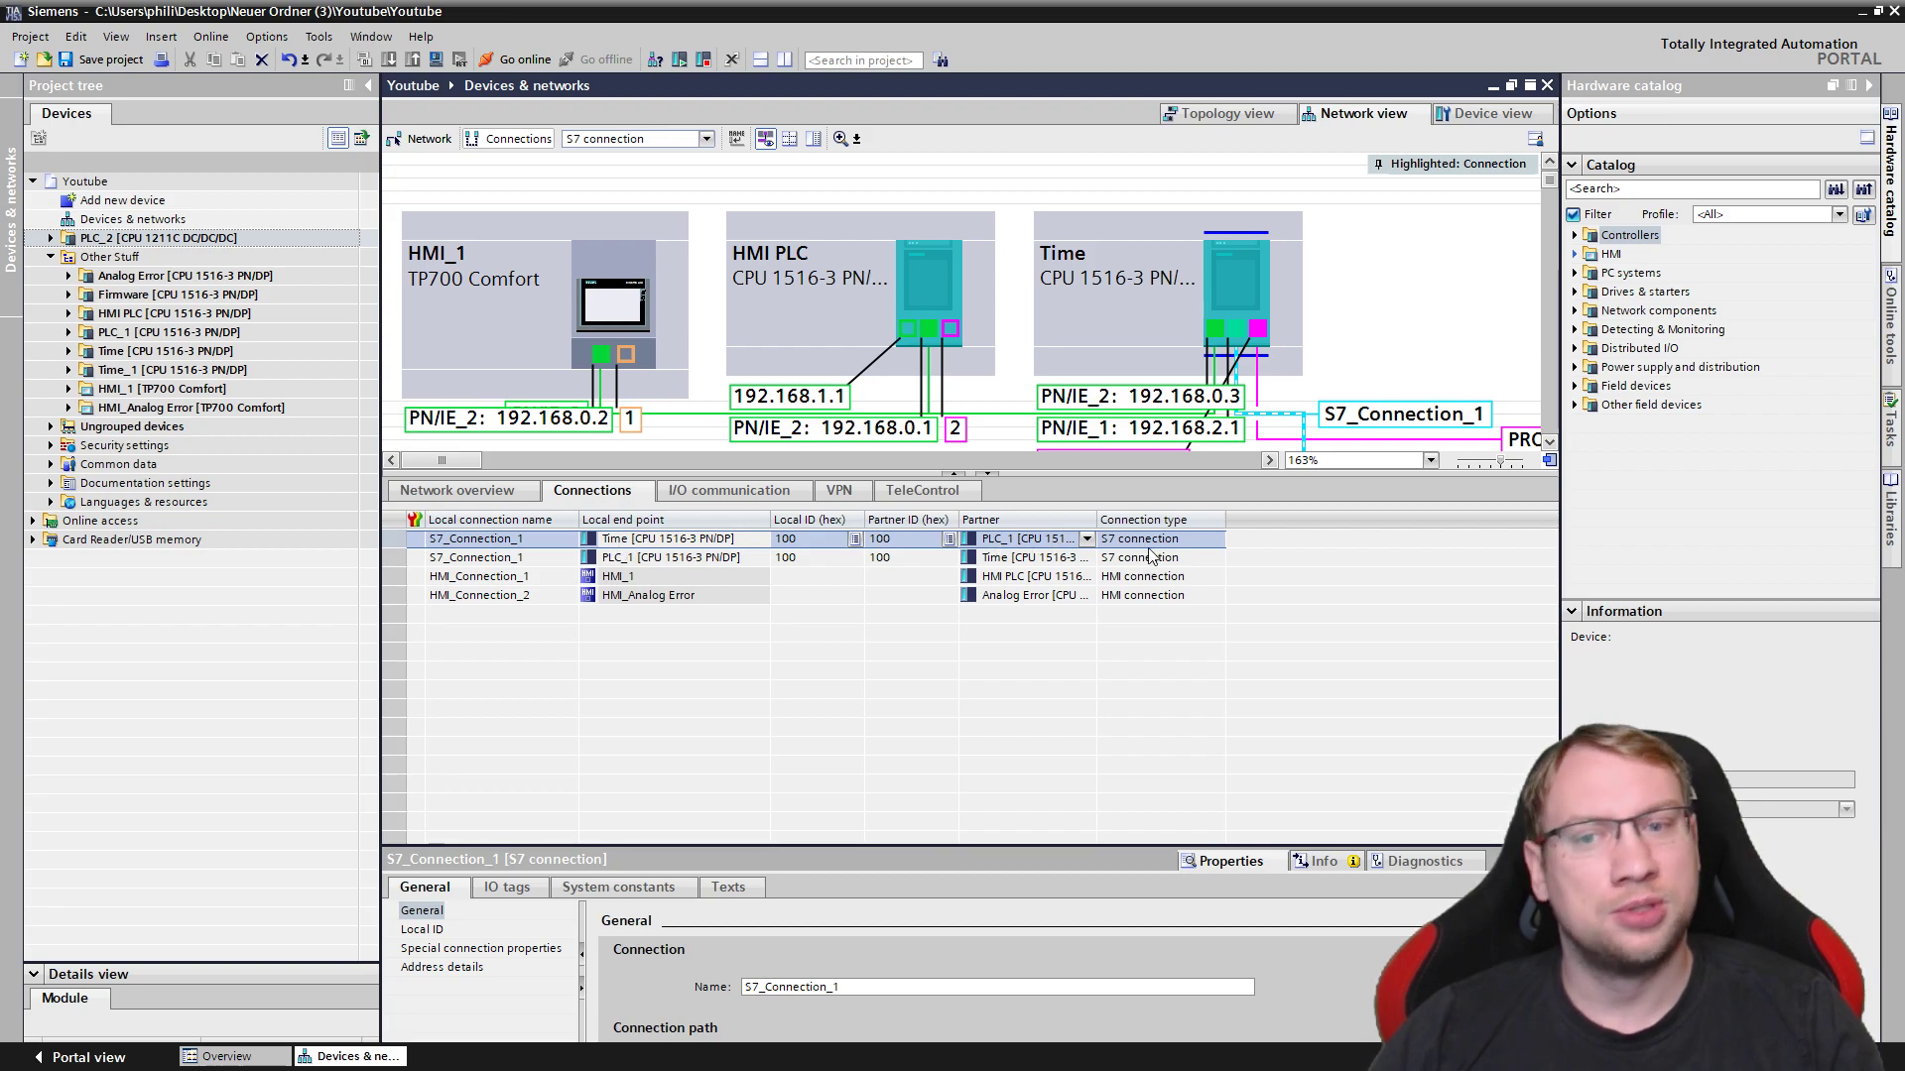
{"action": "left_click", "coordinate": [643, 577]}
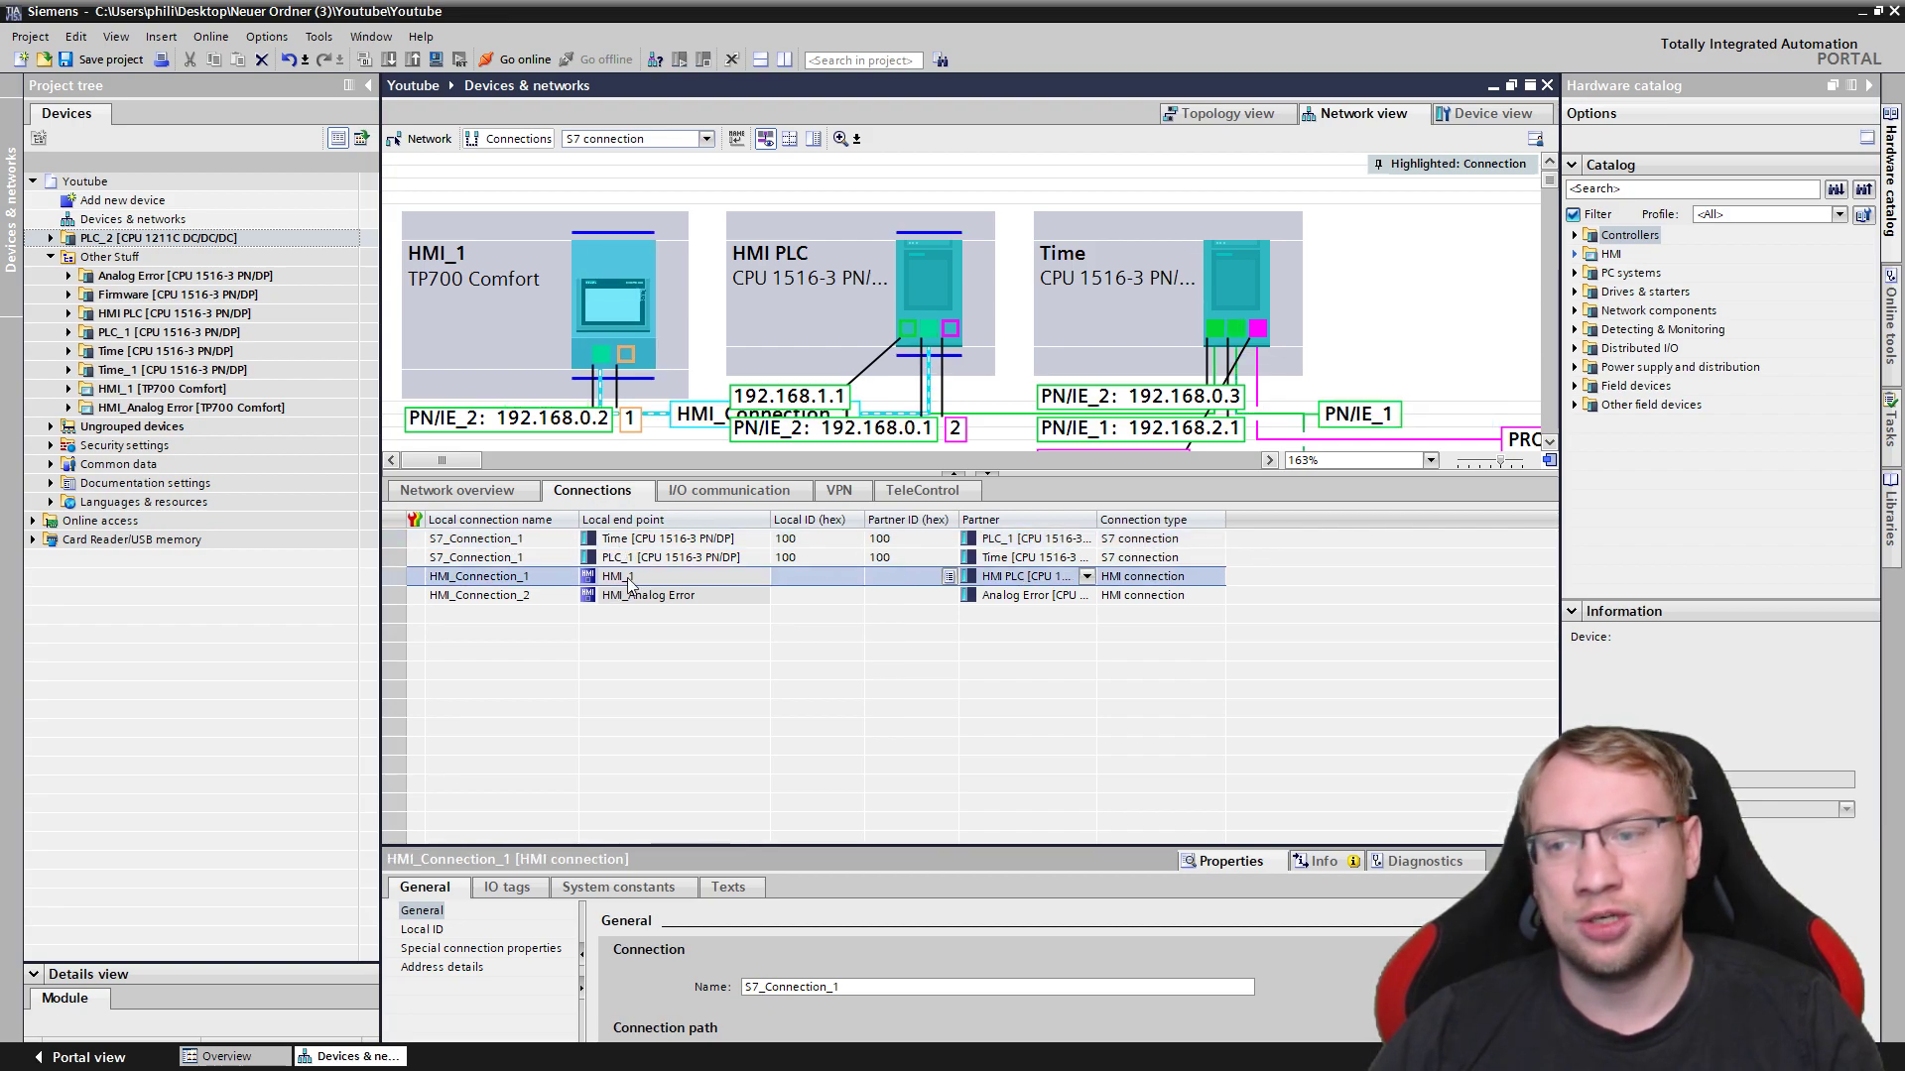
{"action": "left_click", "coordinate": [1057, 599]}
{"action": "left_click", "coordinate": [709, 561]}
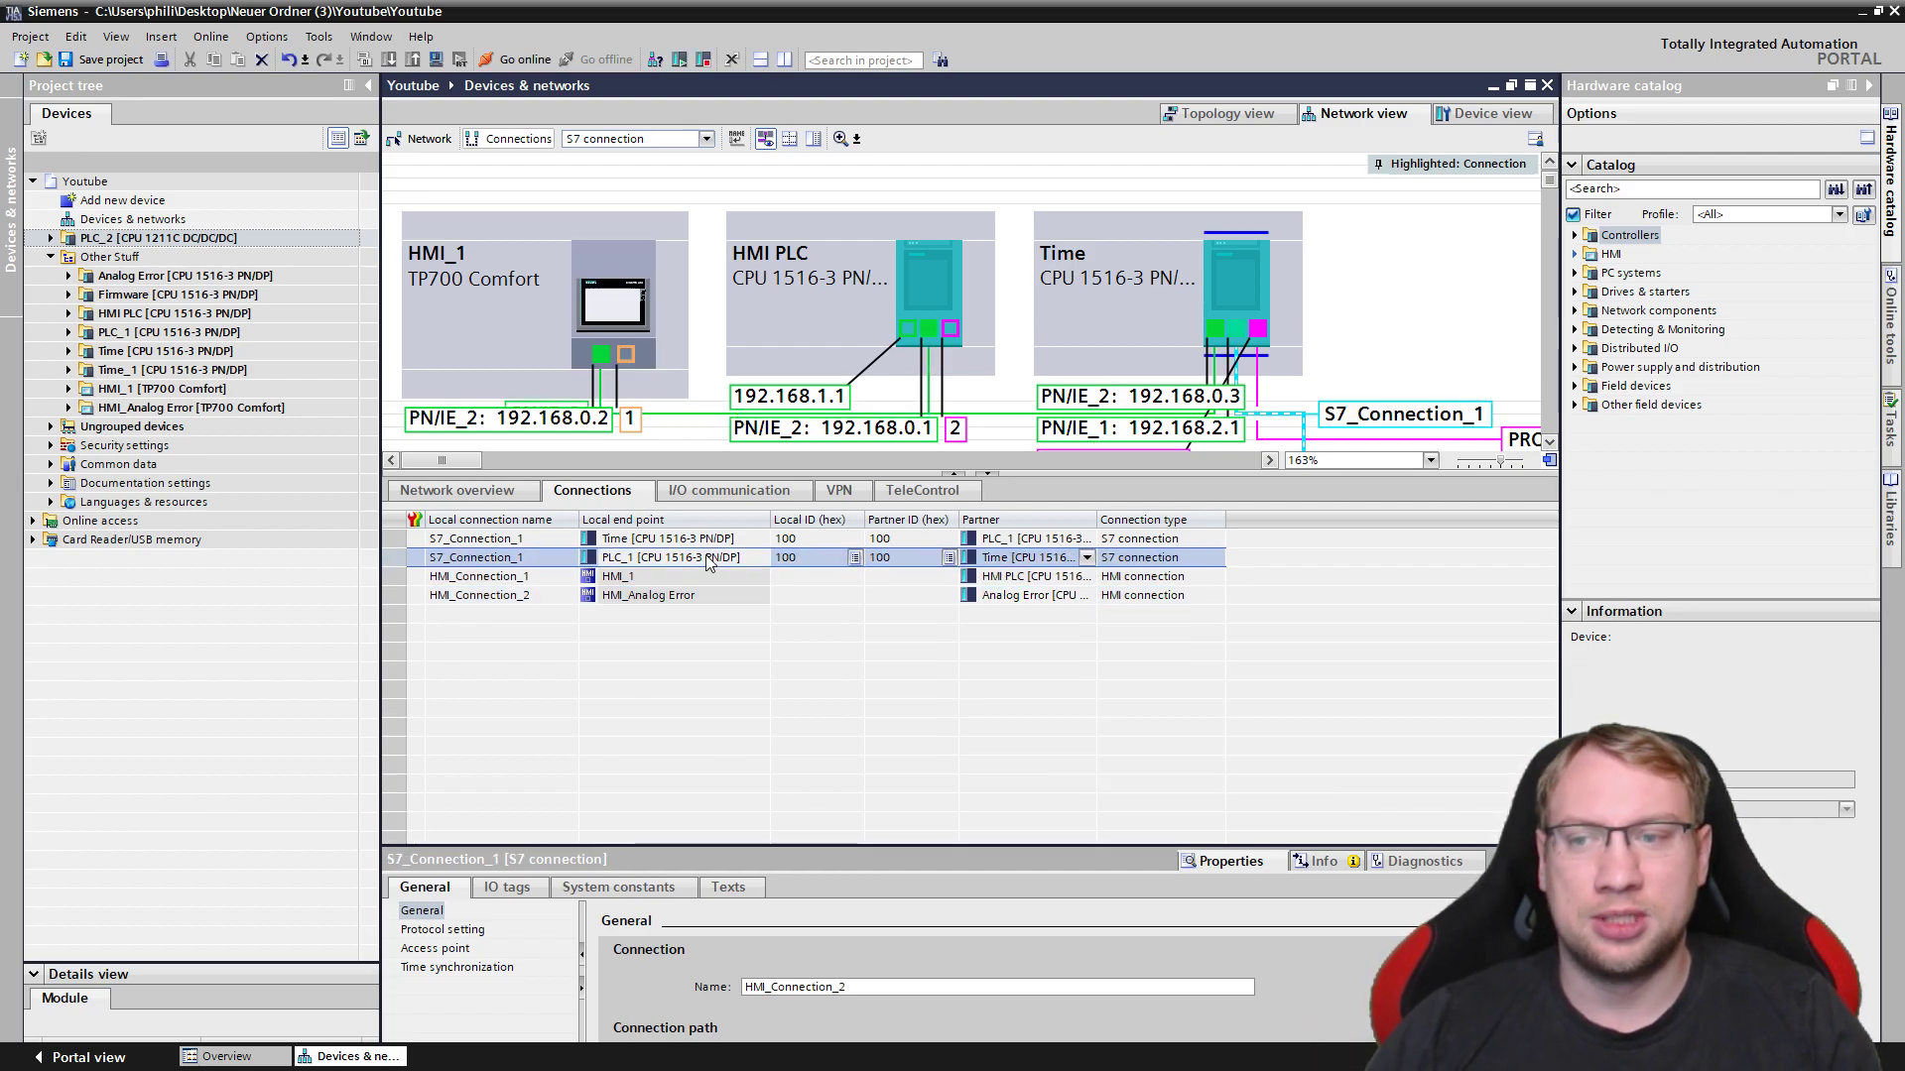
{"action": "left_click", "coordinate": [707, 541]}
{"action": "left_click", "coordinate": [703, 576]}
{"action": "left_click", "coordinate": [699, 541]}
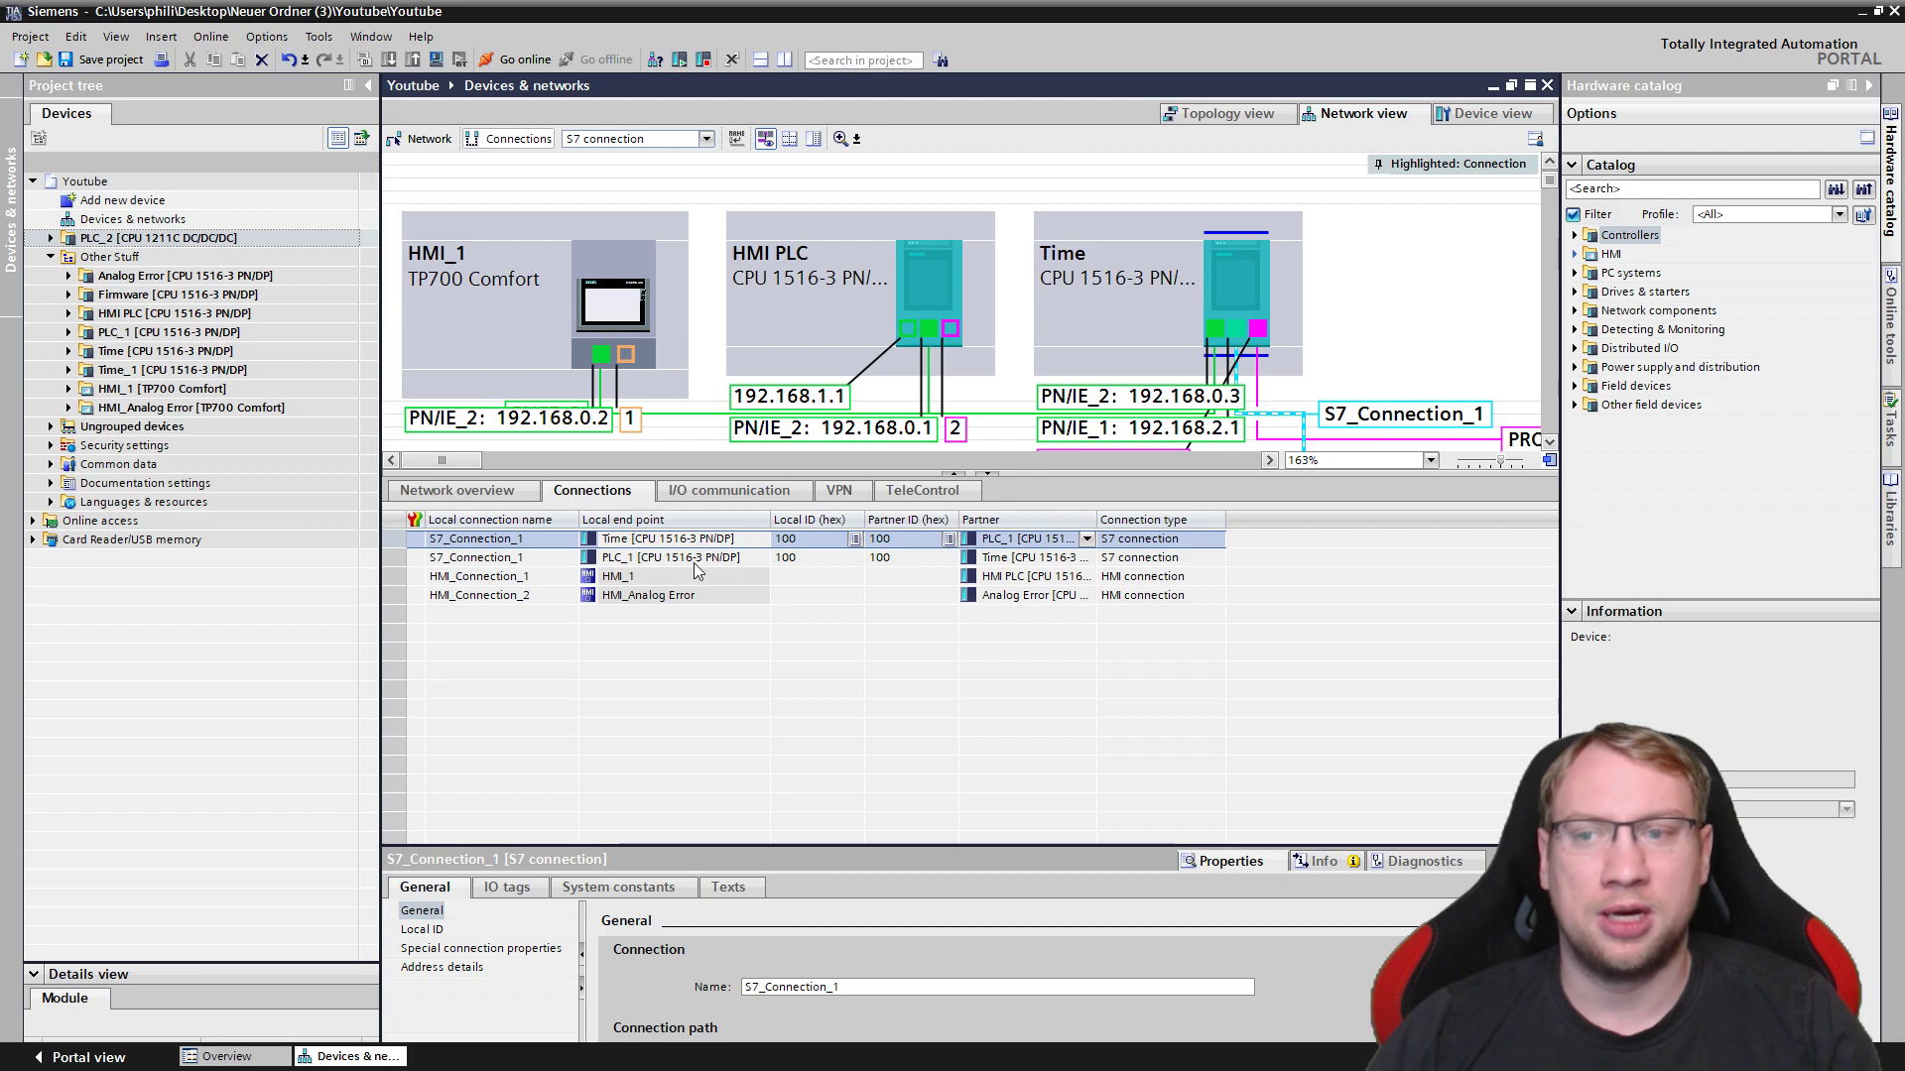
{"action": "left_click", "coordinate": [697, 564]}
{"action": "left_click", "coordinate": [703, 541]}
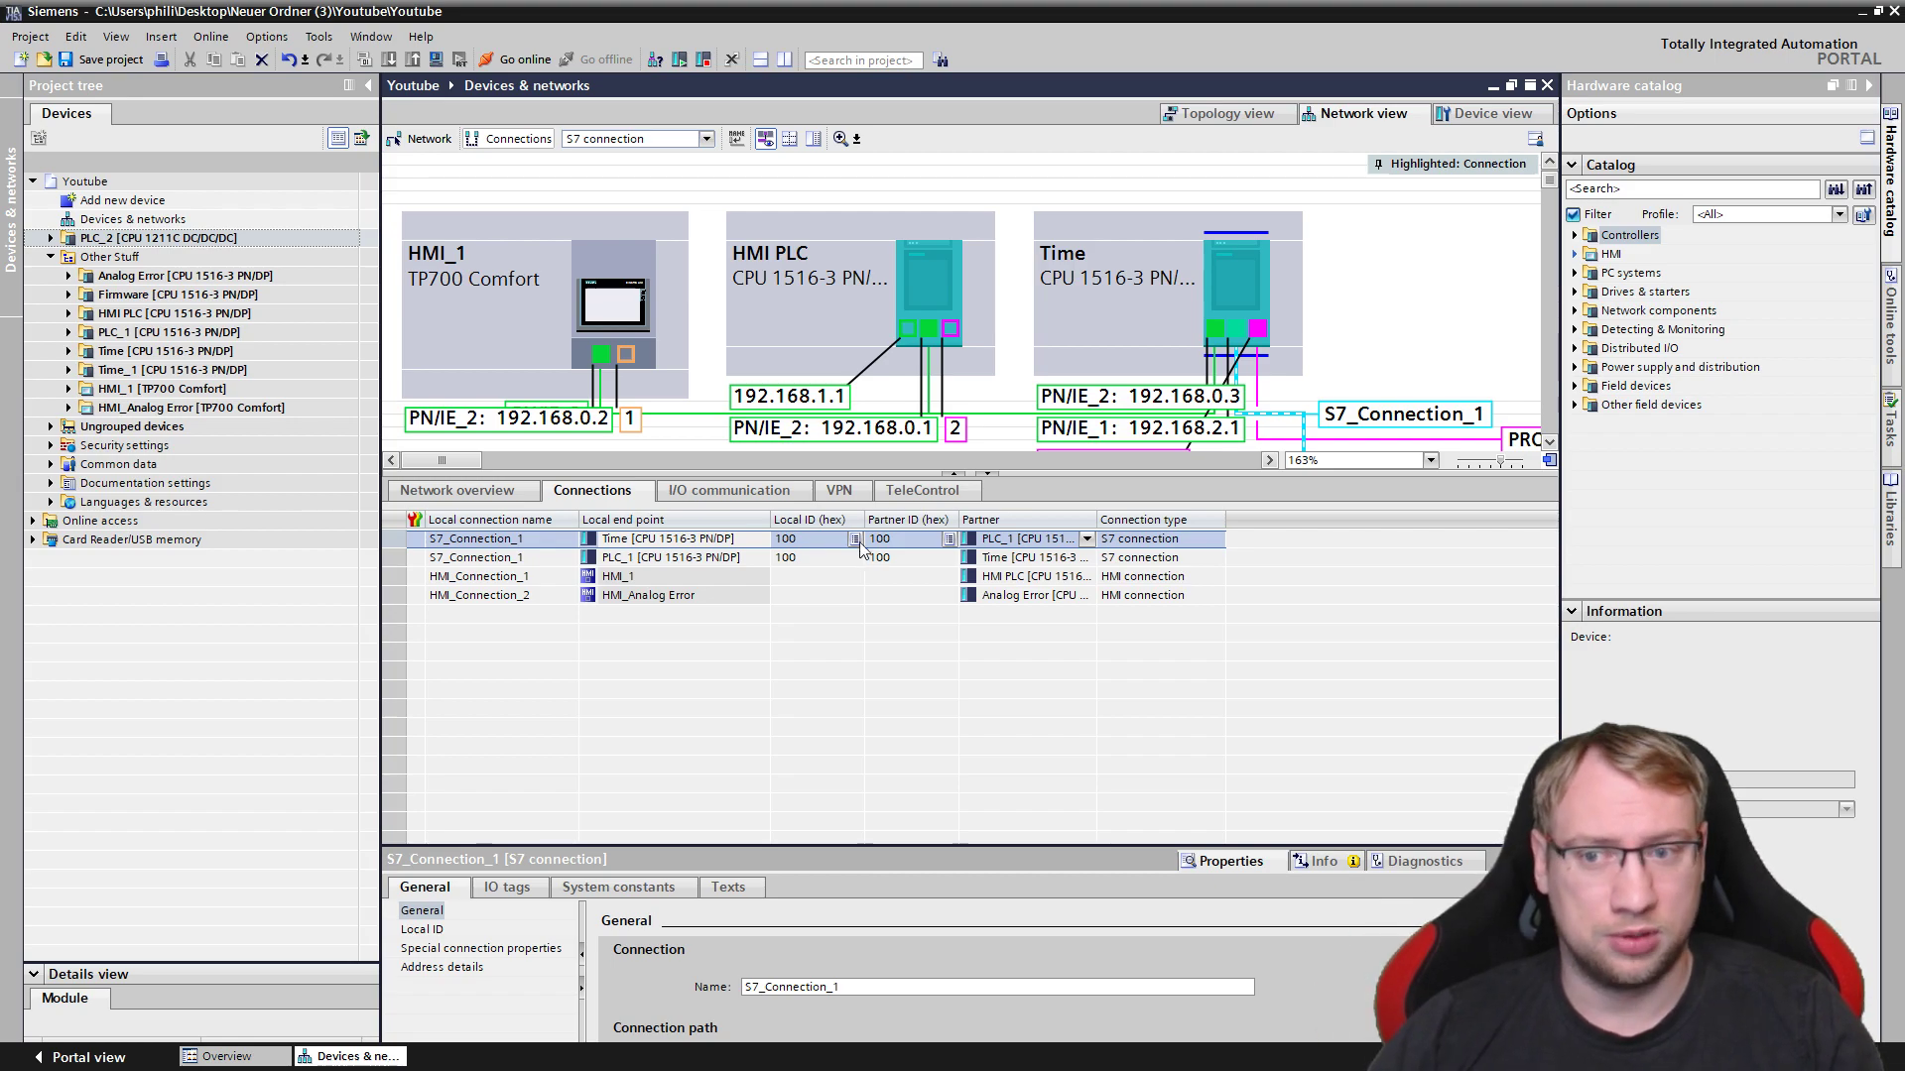
Enlarge the network graphic above the connection table and move the Time_1 station closer to Time.
{"action": "left_click_drag", "start_coordinate": [877, 548], "coordinate": [871, 628]}
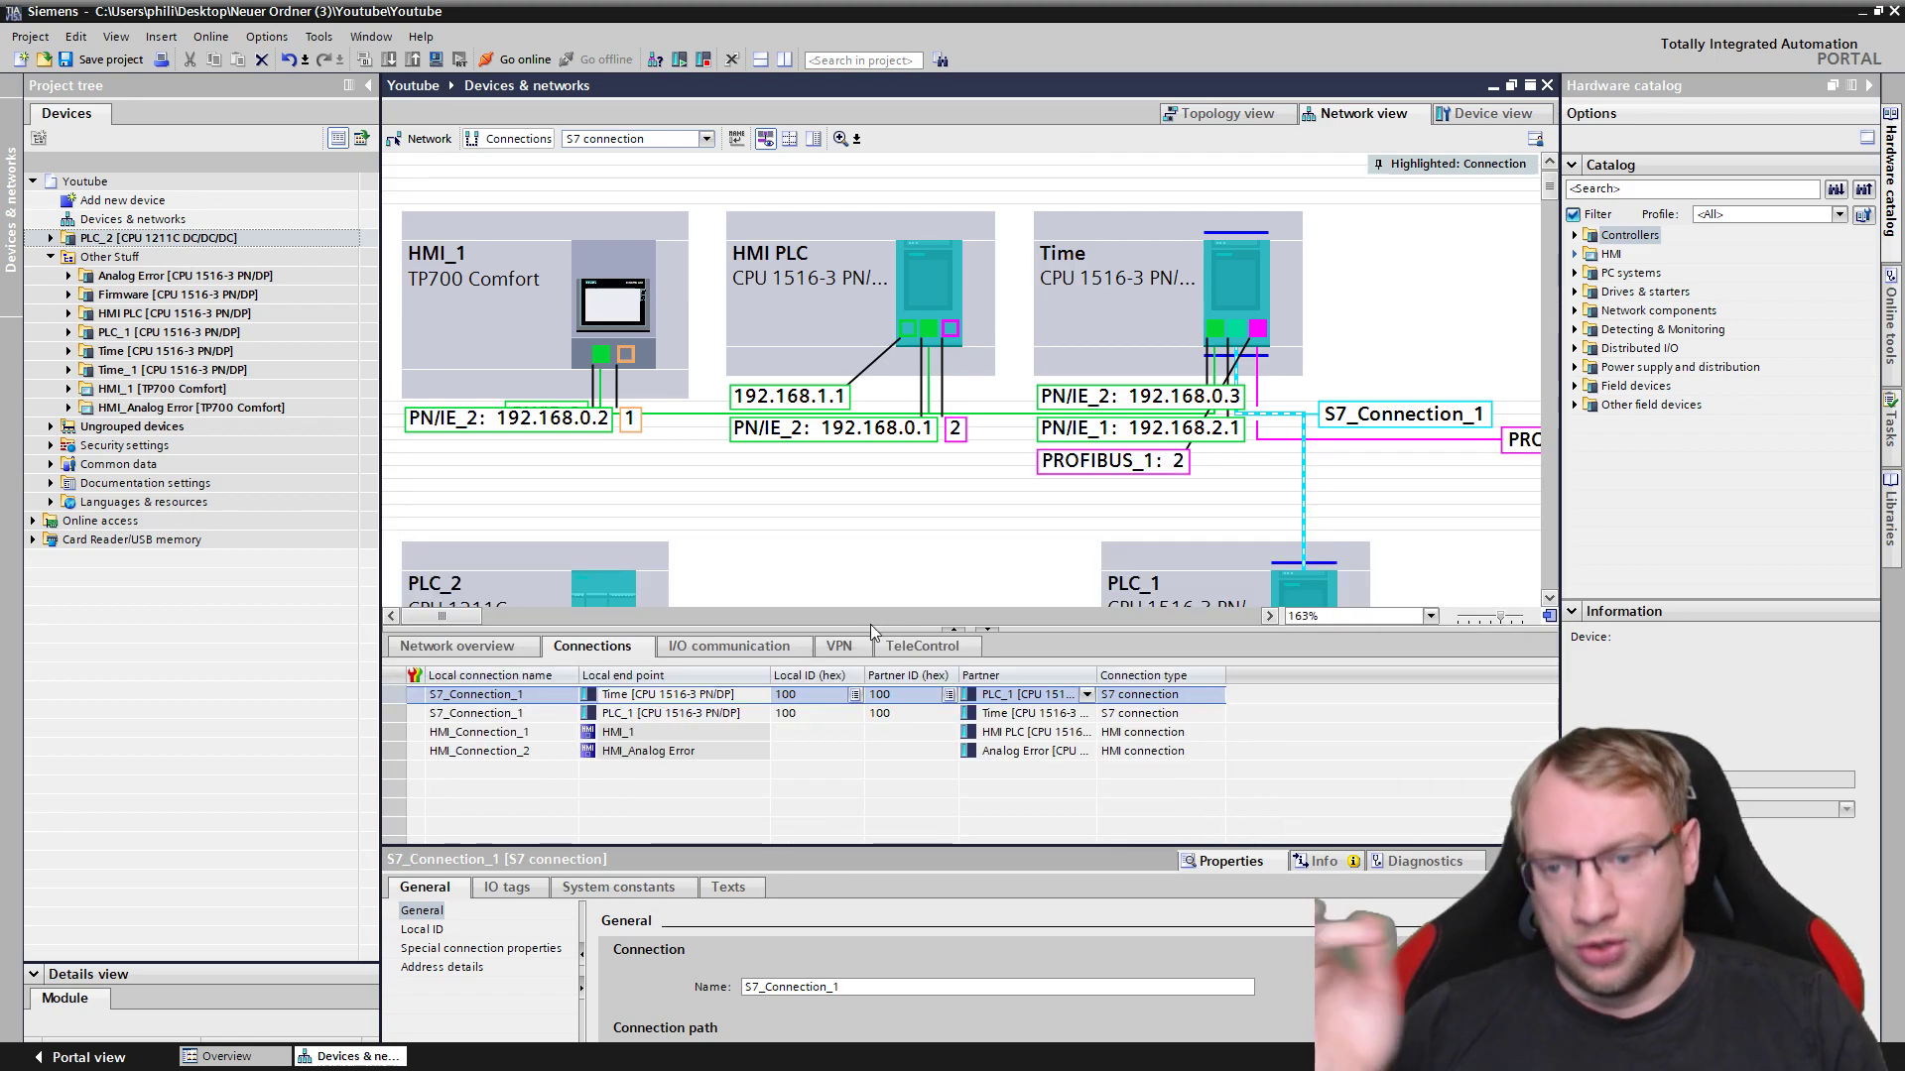
{"action": "left_click", "coordinate": [881, 548]}
{"action": "scroll", "coordinate": [881, 548], "scroll_direction": "down", "scroll_amount": 3}
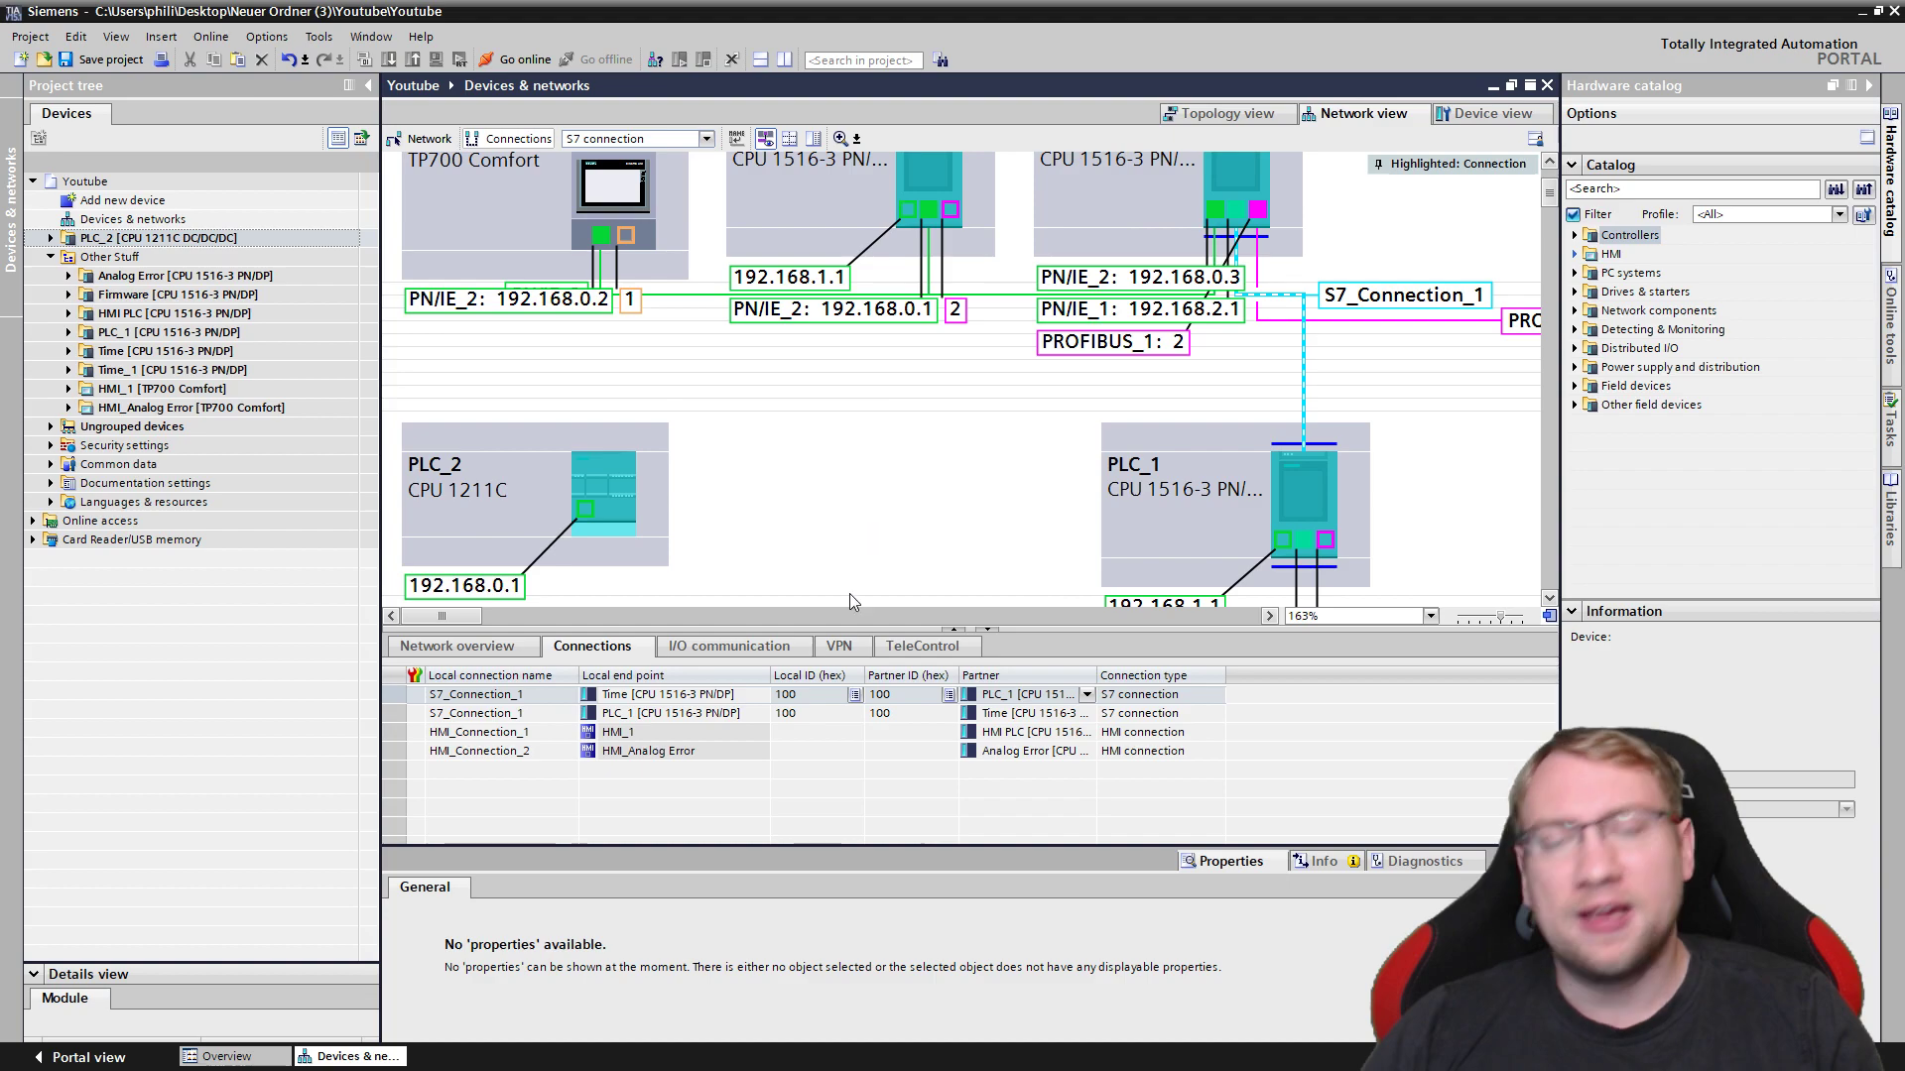
{"action": "scroll", "coordinate": [905, 447], "scroll_direction": "down", "scroll_amount": 2}
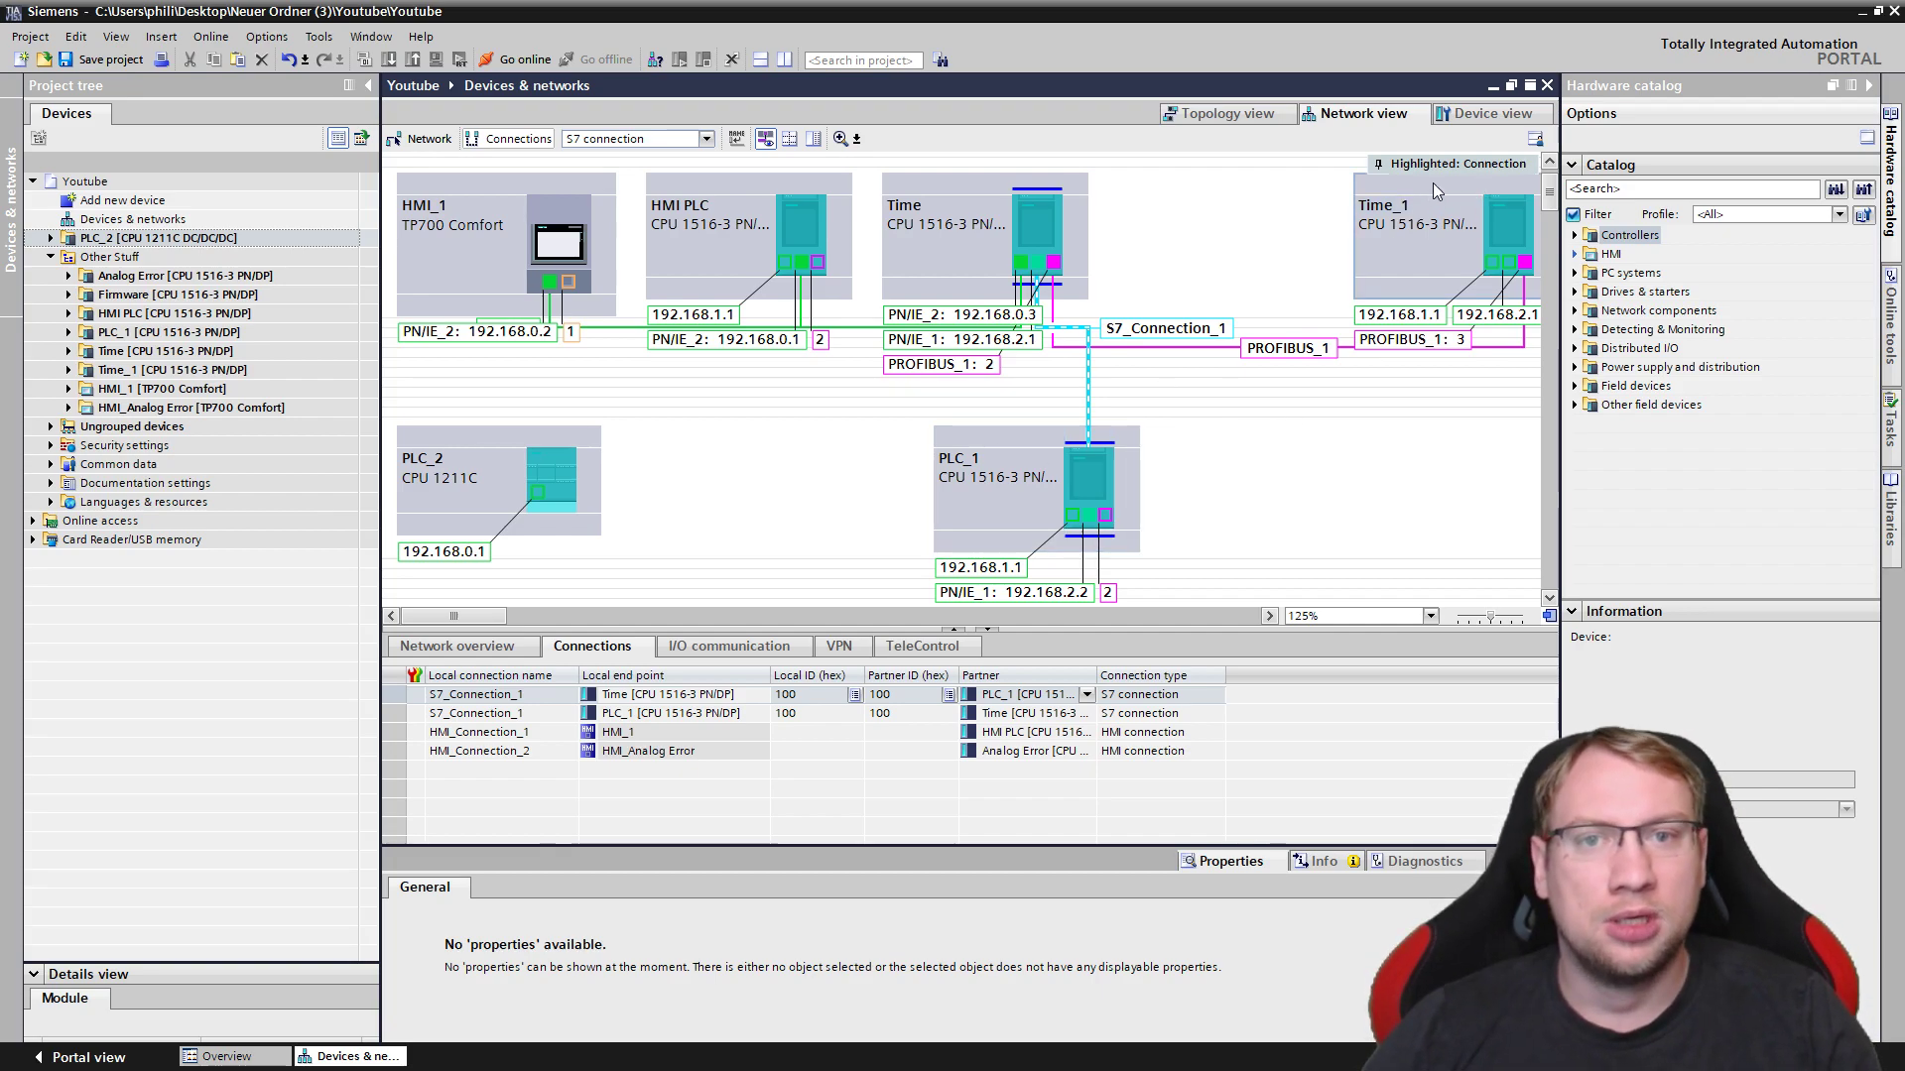
{"action": "left_click_drag", "start_coordinate": [1433, 182], "coordinate": [1227, 185]}
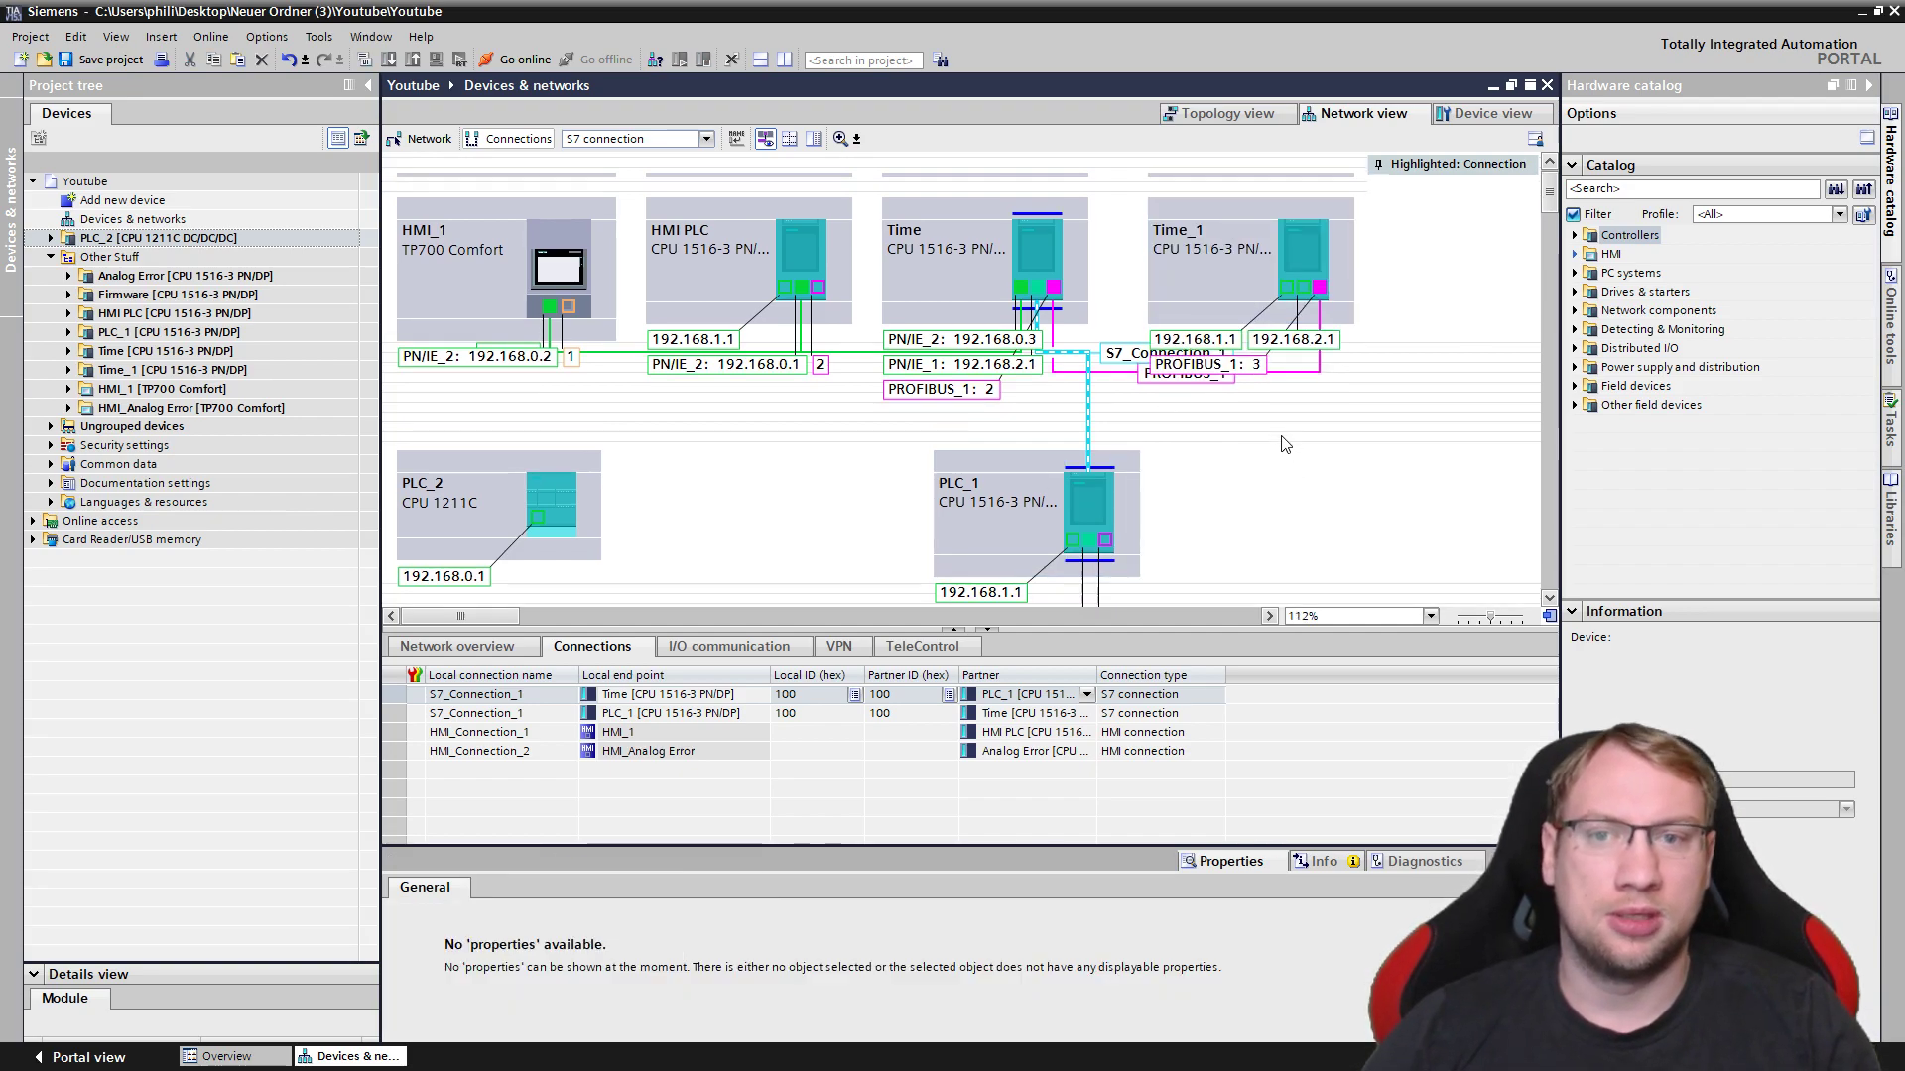
Place the Firmware and PLC_2 stations side by side in a separate row below PLC_1.
{"action": "scroll", "coordinate": [1286, 445], "scroll_direction": "down", "scroll_amount": 4}
{"action": "left_click_drag", "start_coordinate": [942, 190], "coordinate": [483, 390]}
{"action": "left_click_drag", "start_coordinate": [432, 274], "coordinate": [506, 385]}
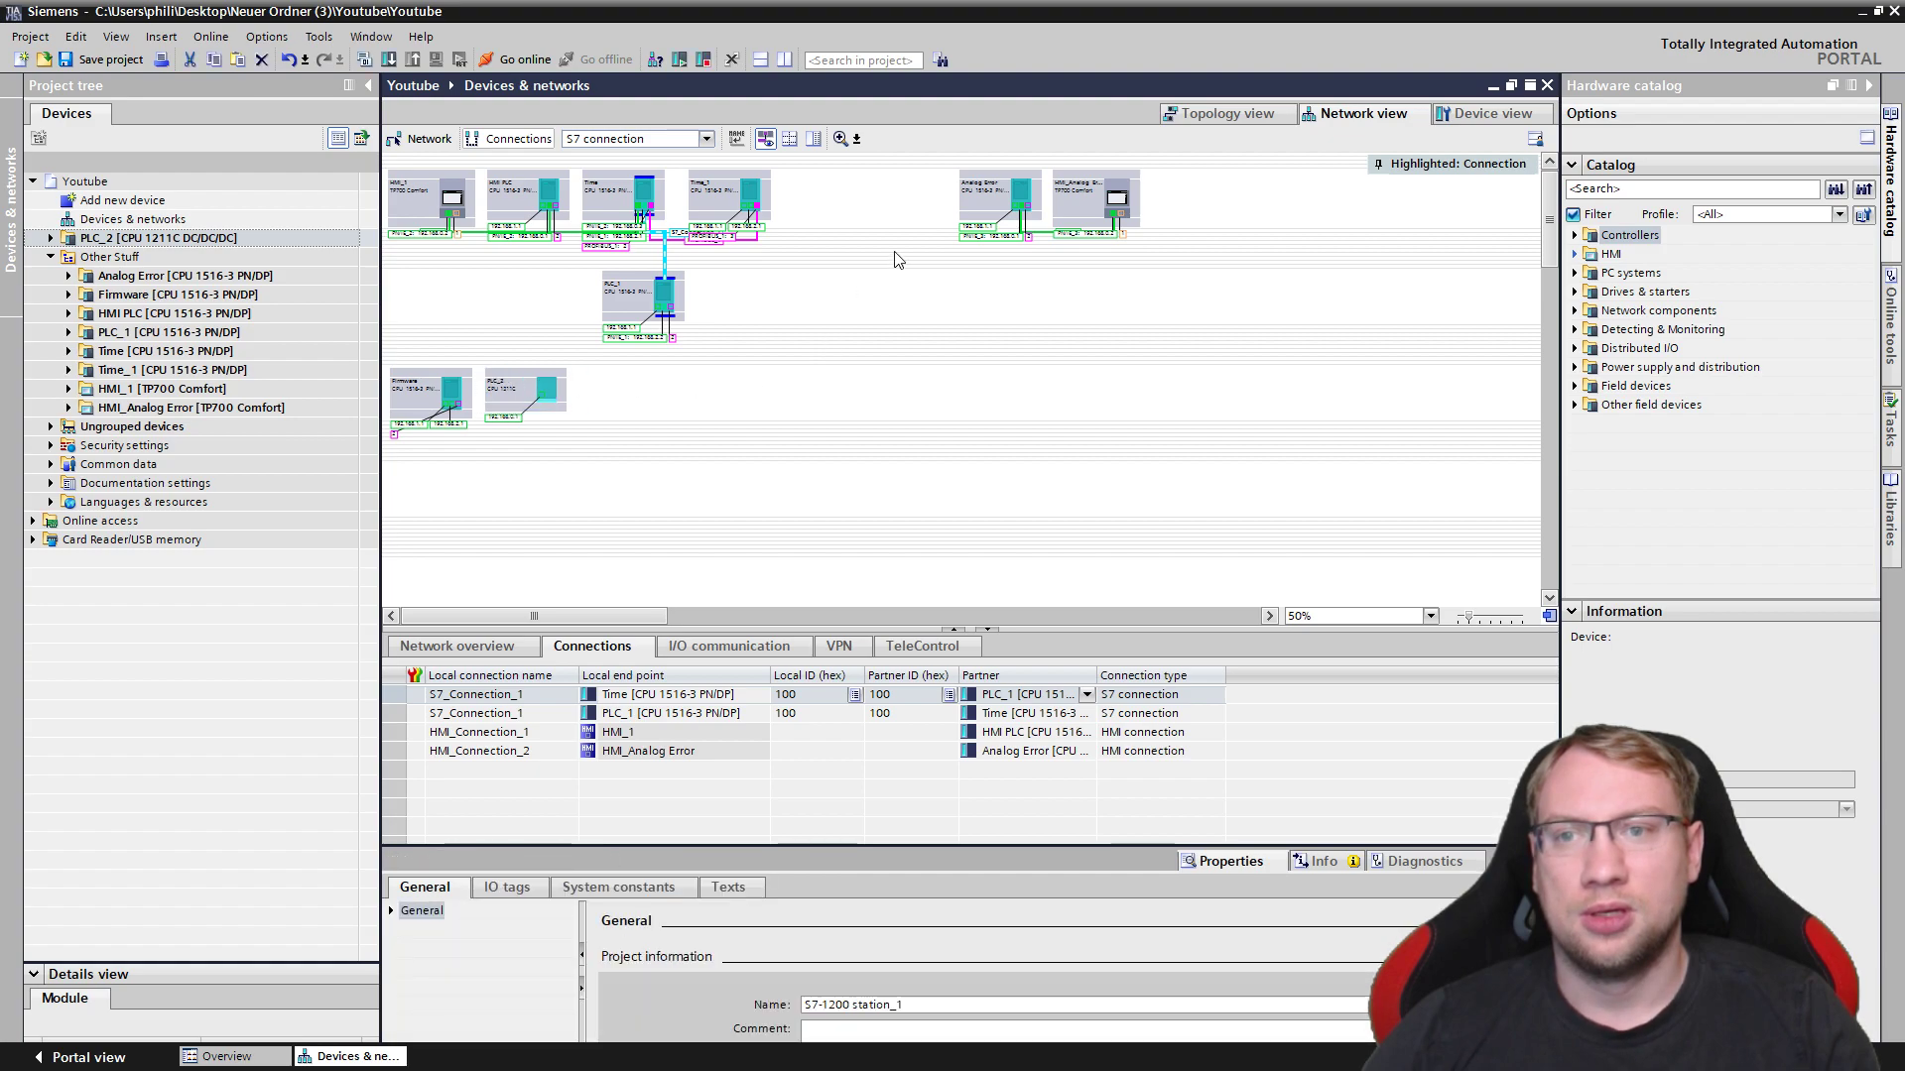
Move the Analog Error and HMI_Analog Error stations together into the same row as PLC_1.
{"action": "left_click_drag", "start_coordinate": [948, 149], "coordinate": [1212, 286]}
{"action": "left_click_drag", "start_coordinate": [1051, 268], "coordinate": [937, 302]}
{"action": "left_click", "coordinate": [931, 426]}
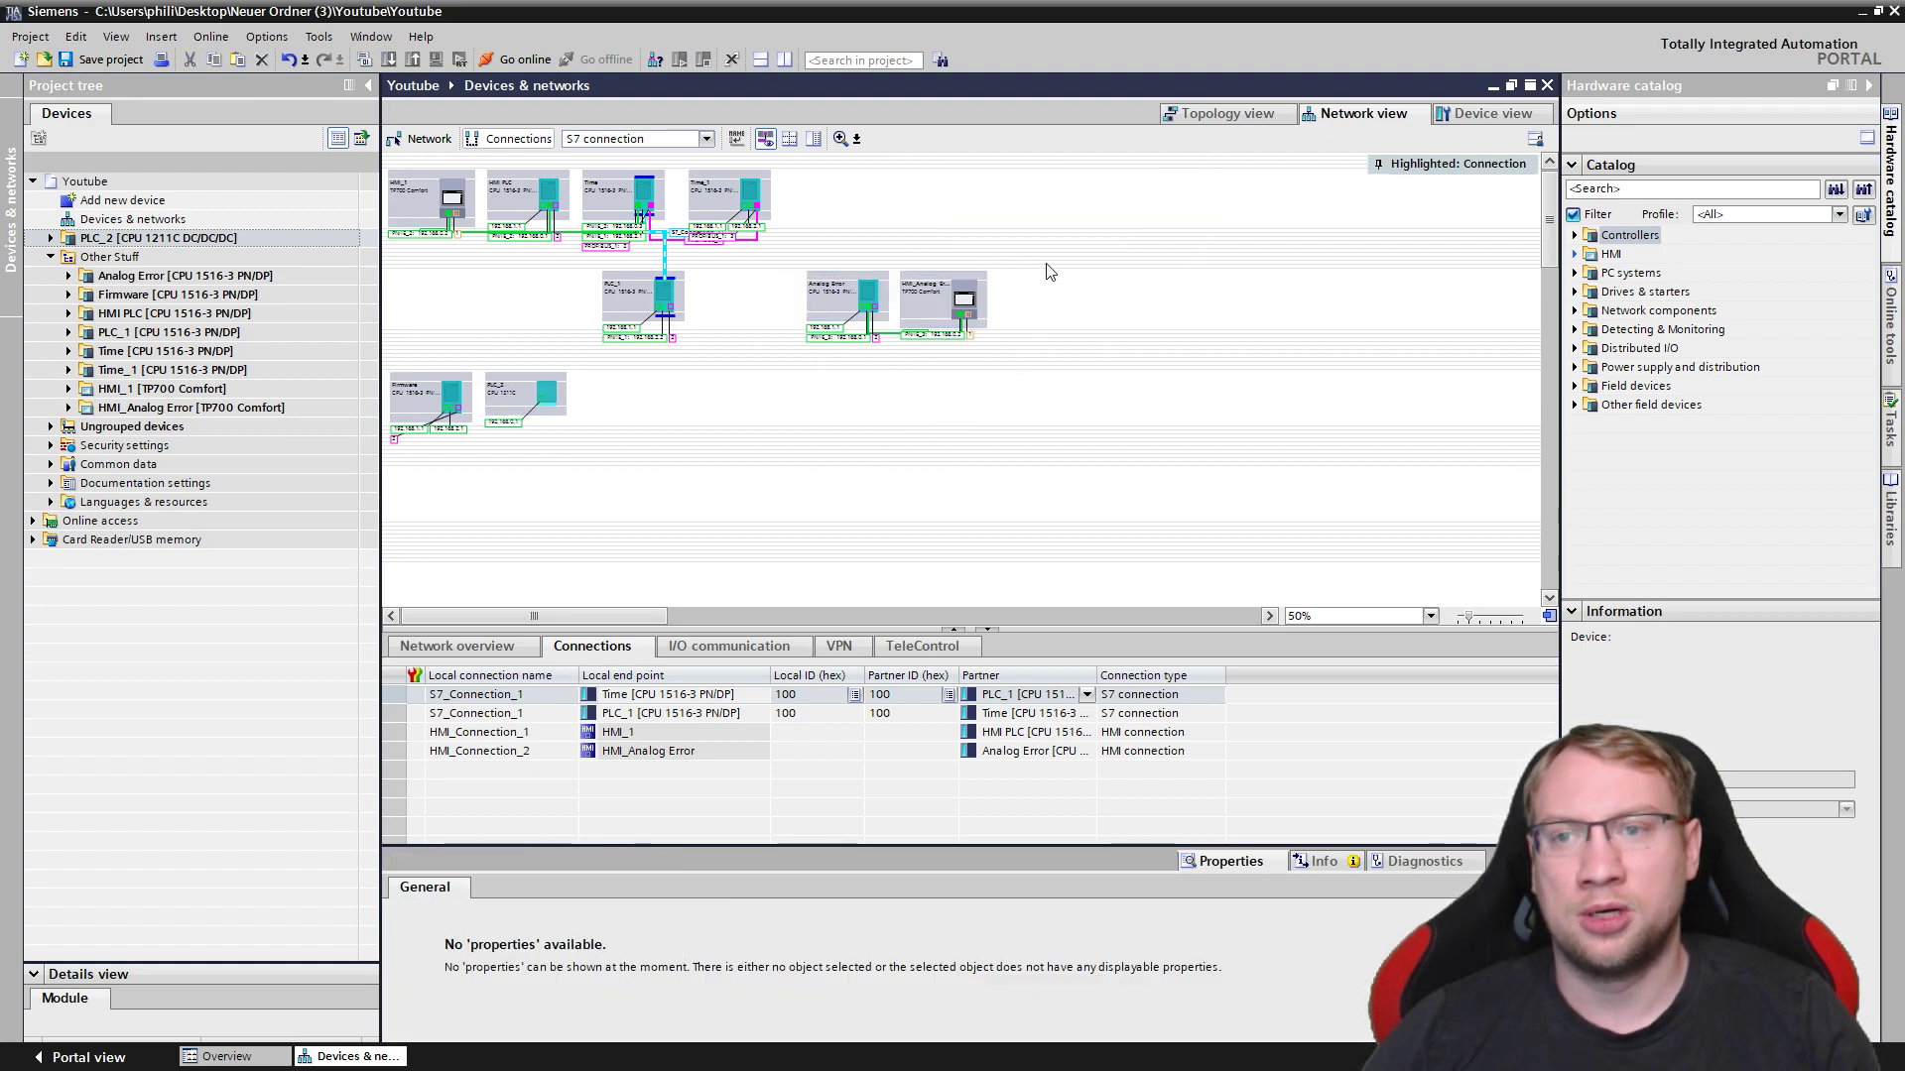
{"action": "left_click_drag", "start_coordinate": [760, 342], "coordinate": [397, 188]}
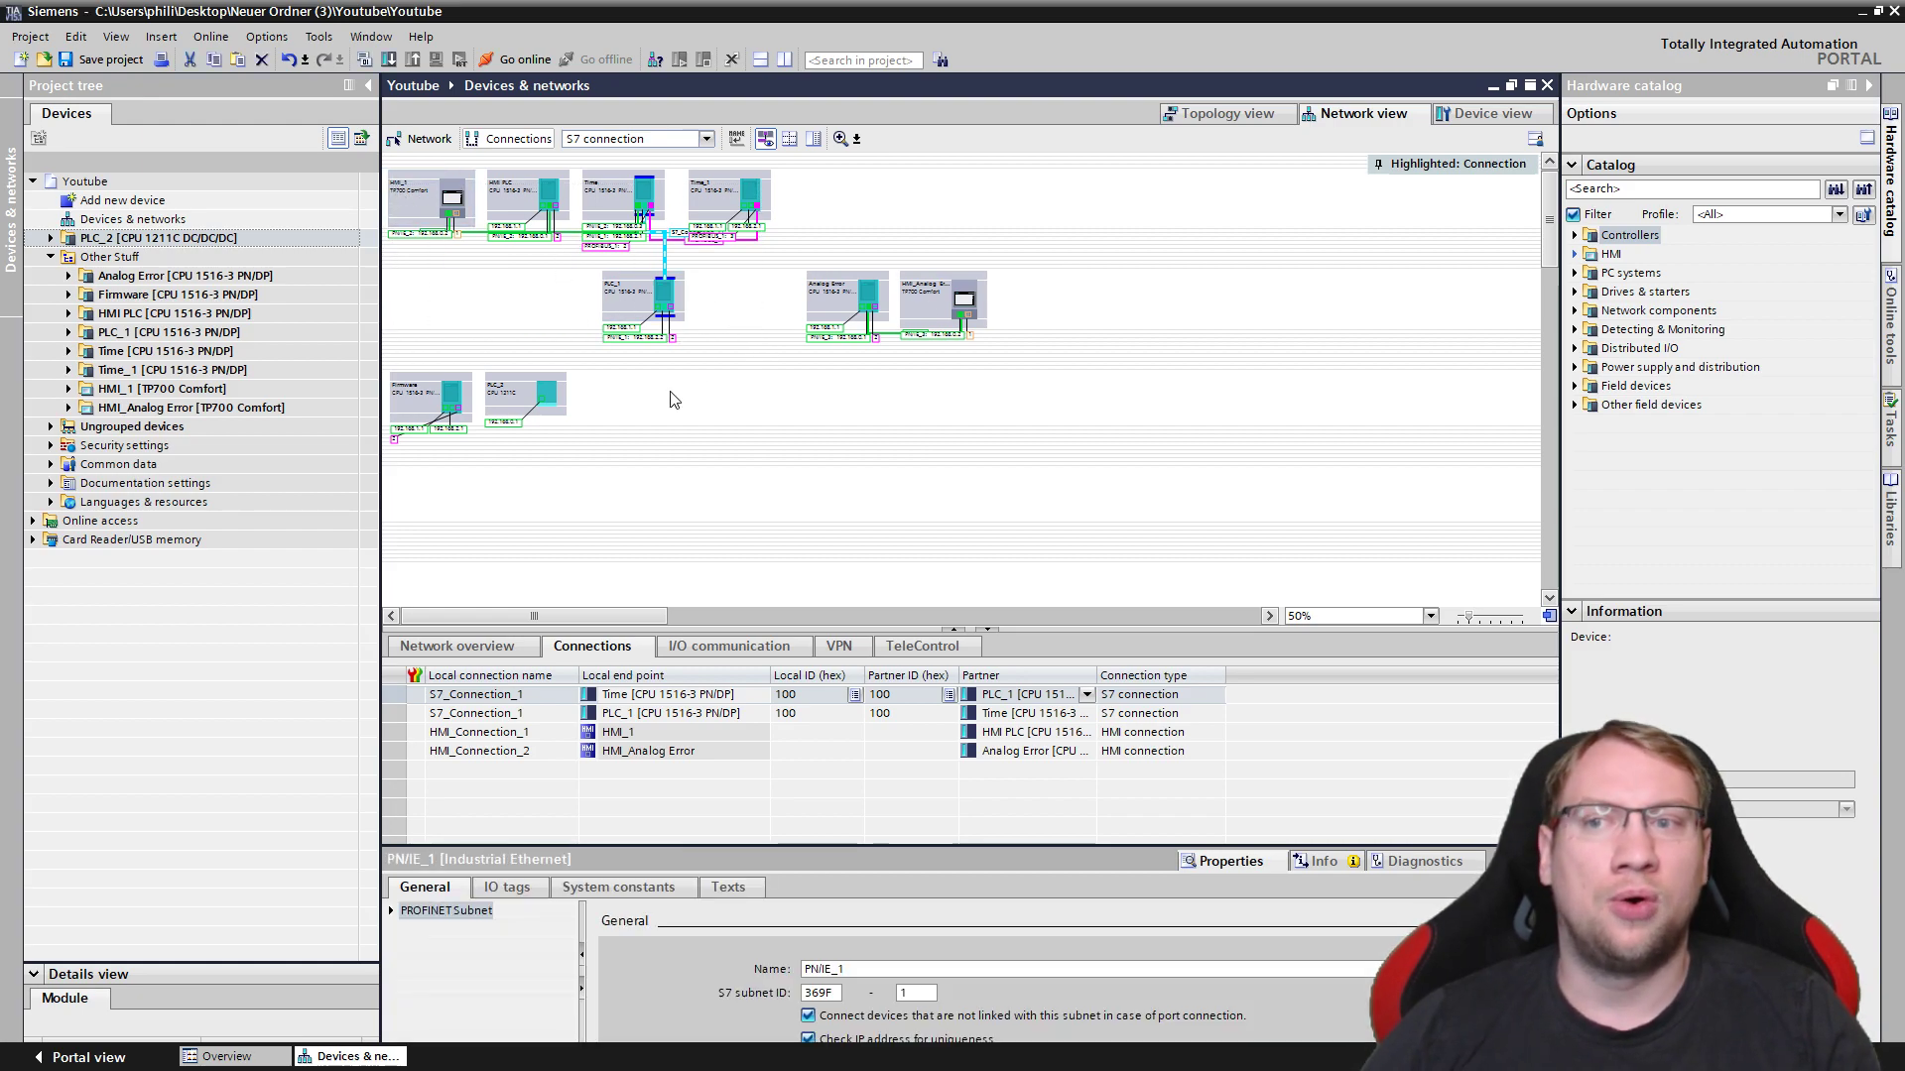
{"action": "left_click", "coordinate": [668, 396]}
{"action": "scroll", "coordinate": [595, 357], "scroll_direction": "up", "scroll_amount": 2}
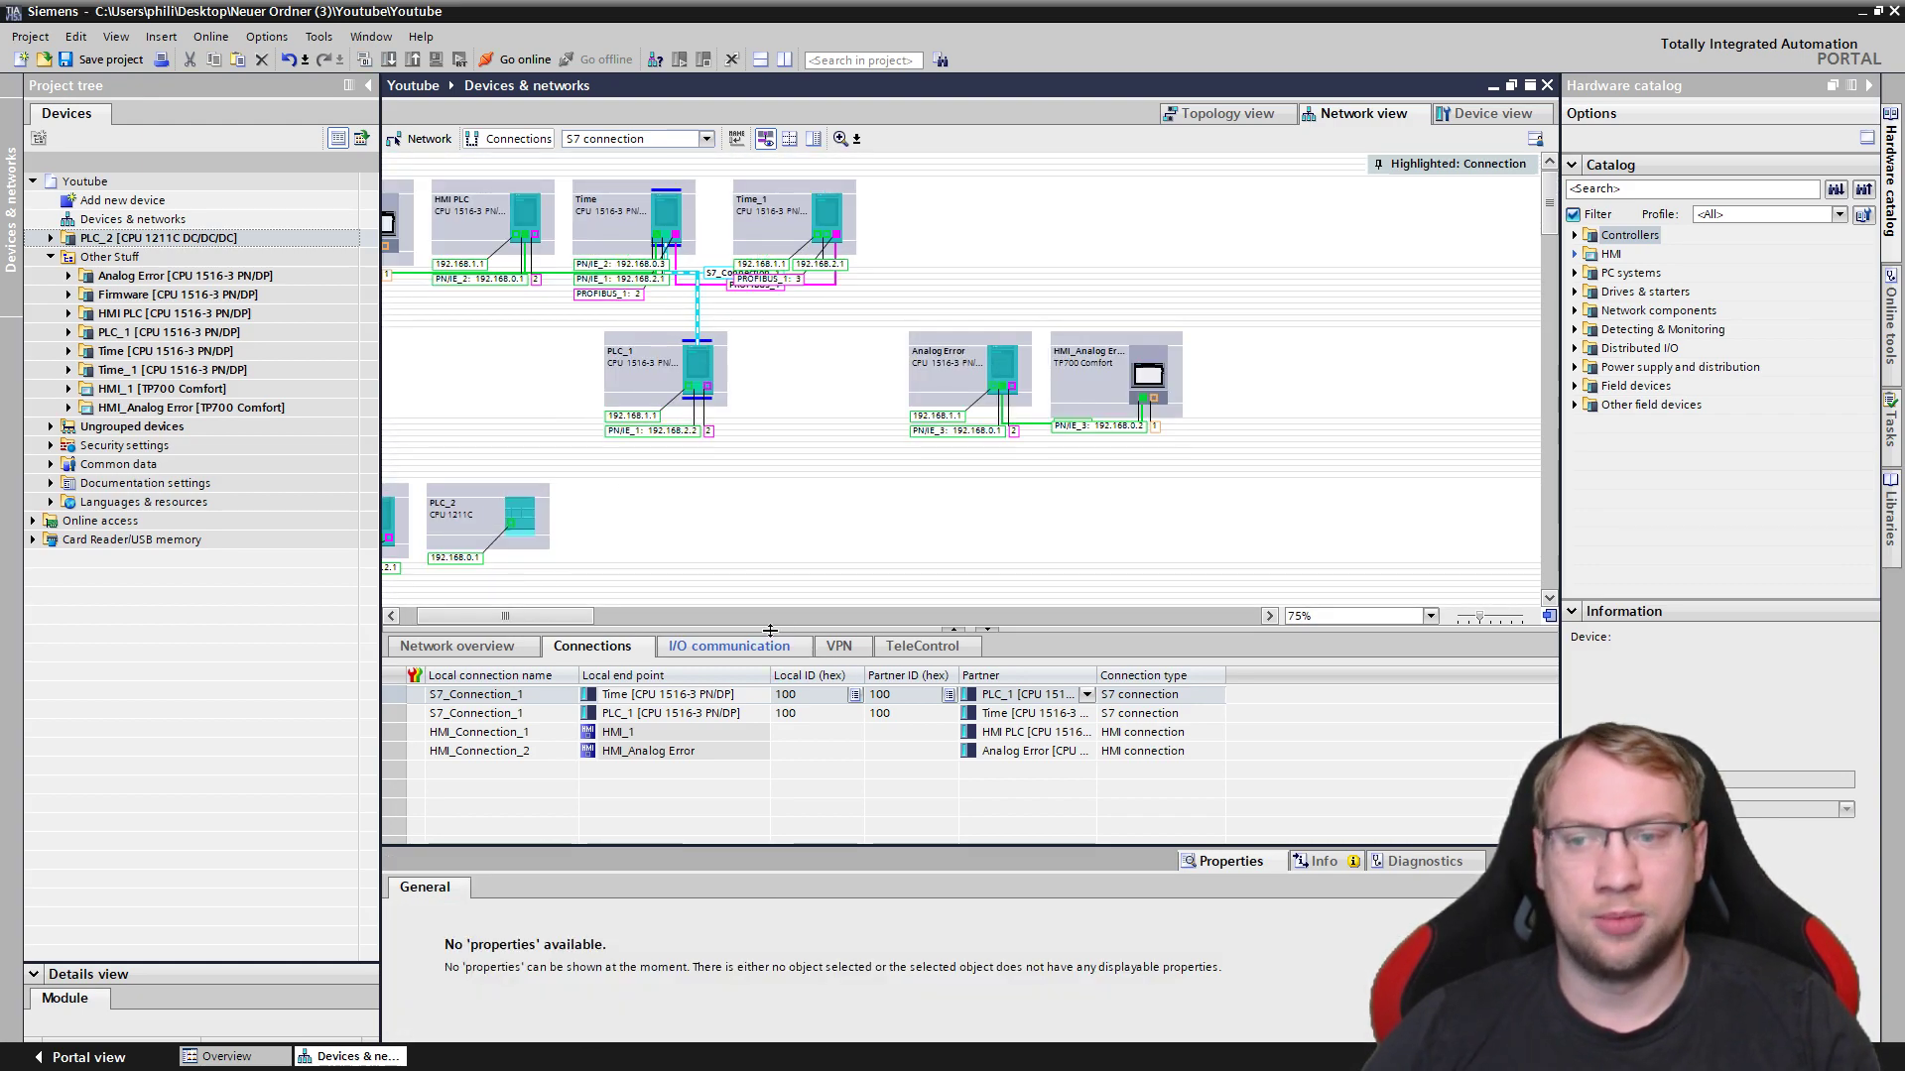
{"action": "left_click_drag", "start_coordinate": [558, 625], "coordinate": [542, 625]}
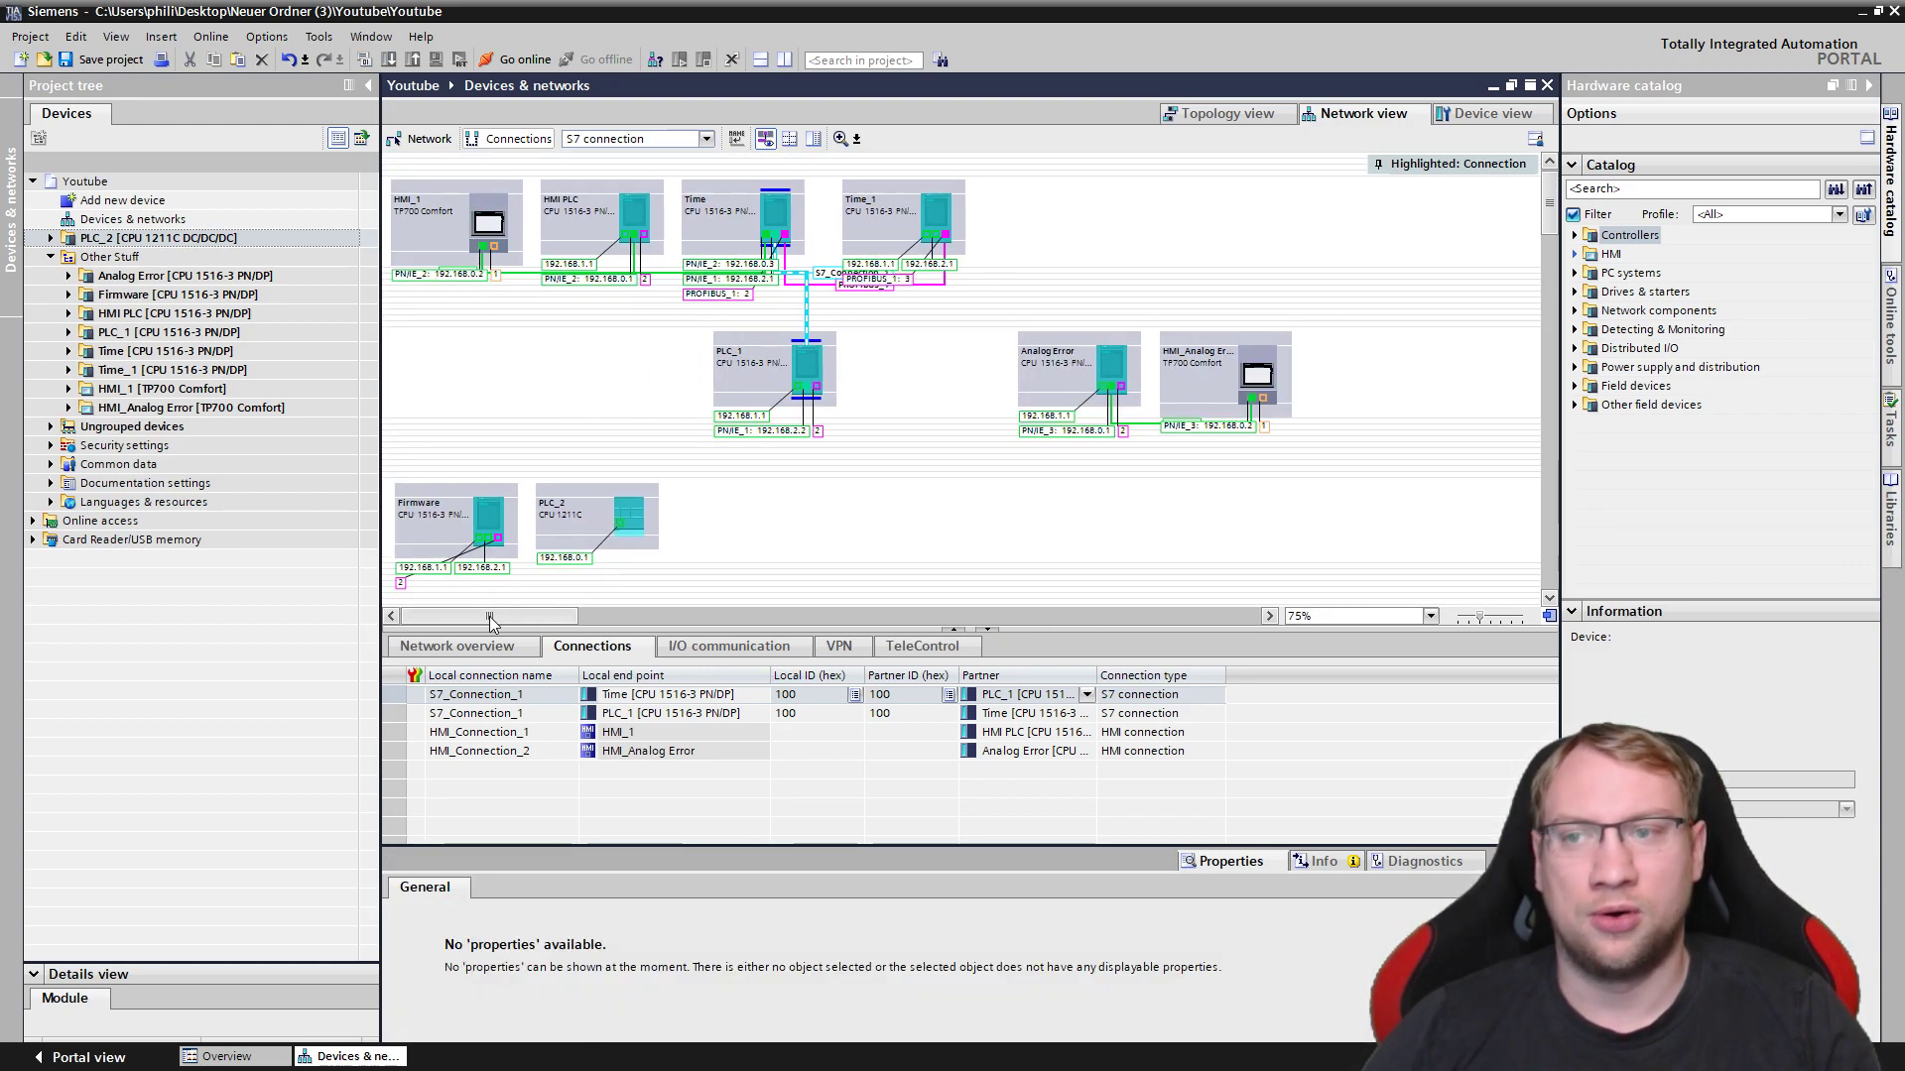
Compare the topology and network views, and synchronize the topology view's device arrangement with the network view.
{"action": "left_click", "coordinate": [1204, 115]}
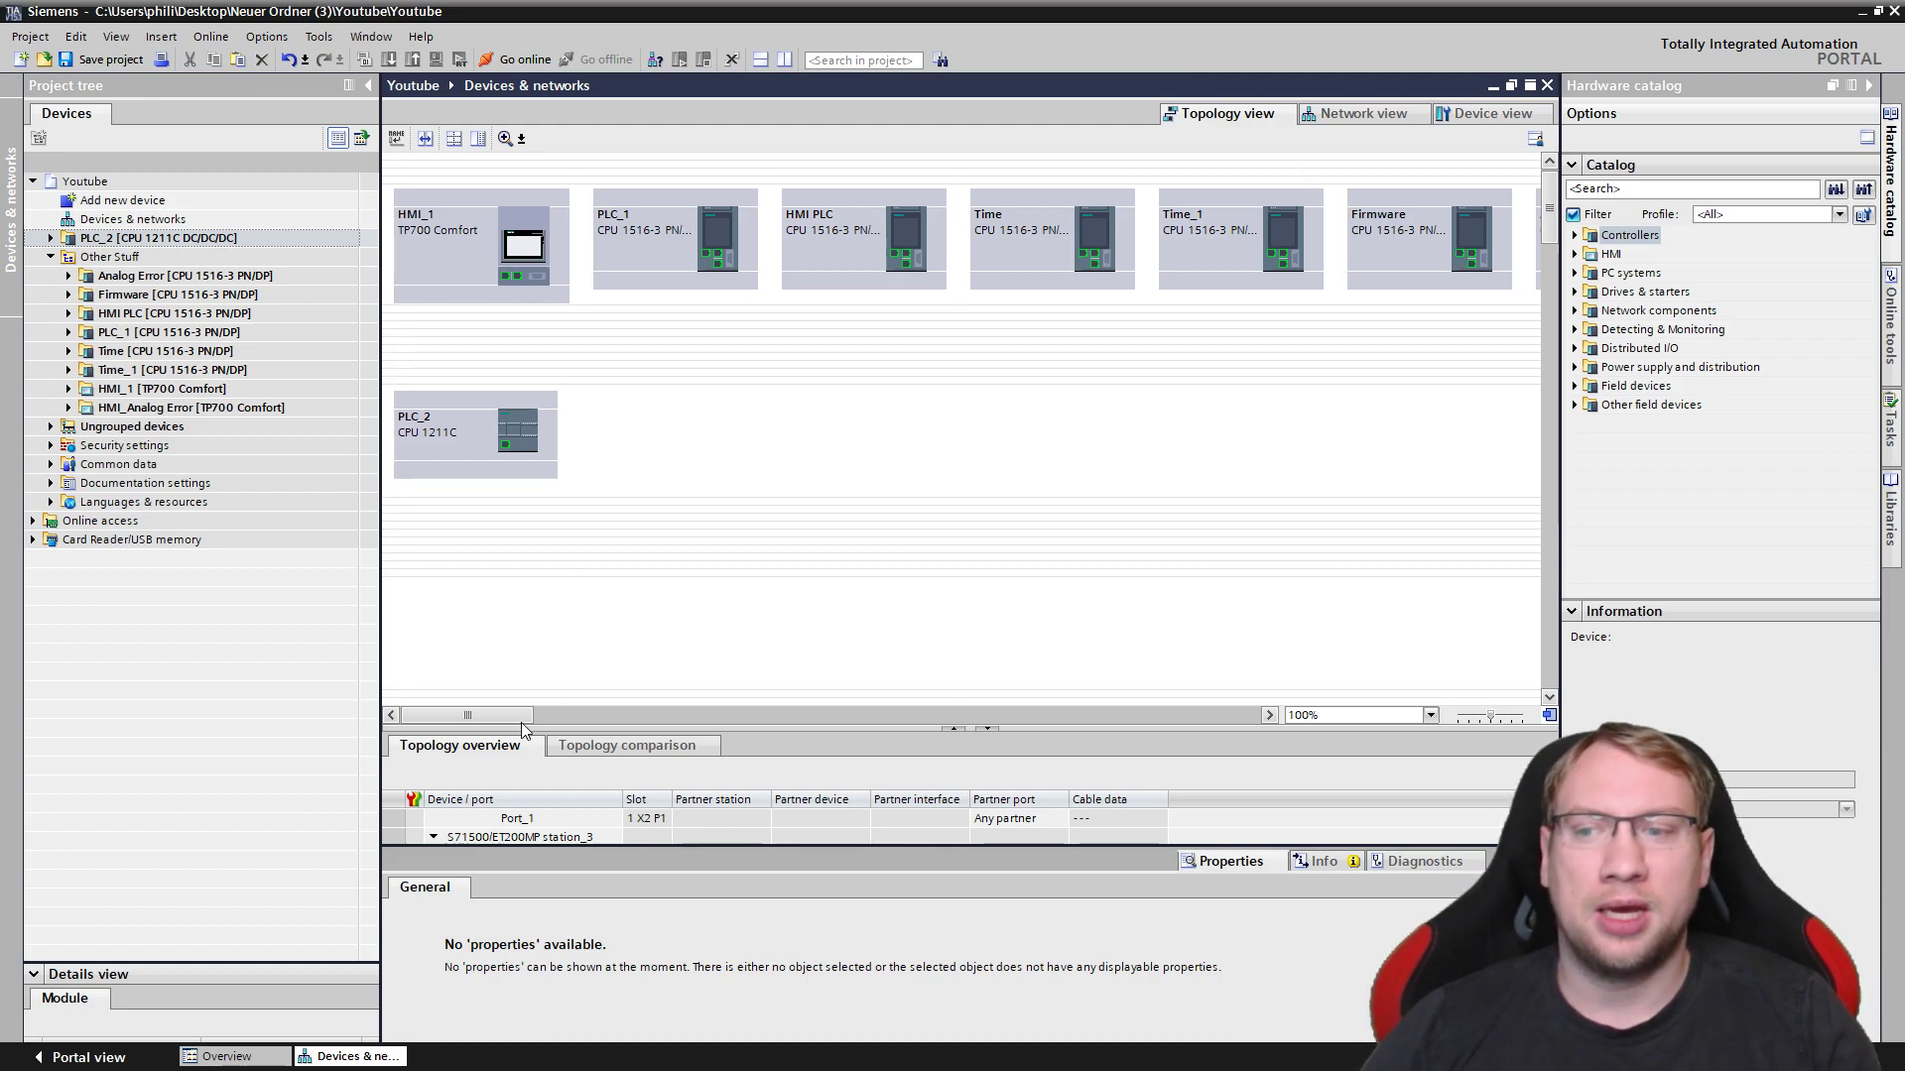
{"action": "mouse_move", "coordinate": [504, 715]}
{"action": "left_mouse_down"}
{"action": "mouse_move", "coordinate": [556, 714]}
{"action": "mouse_move", "coordinate": [501, 715]}
{"action": "left_mouse_up"}
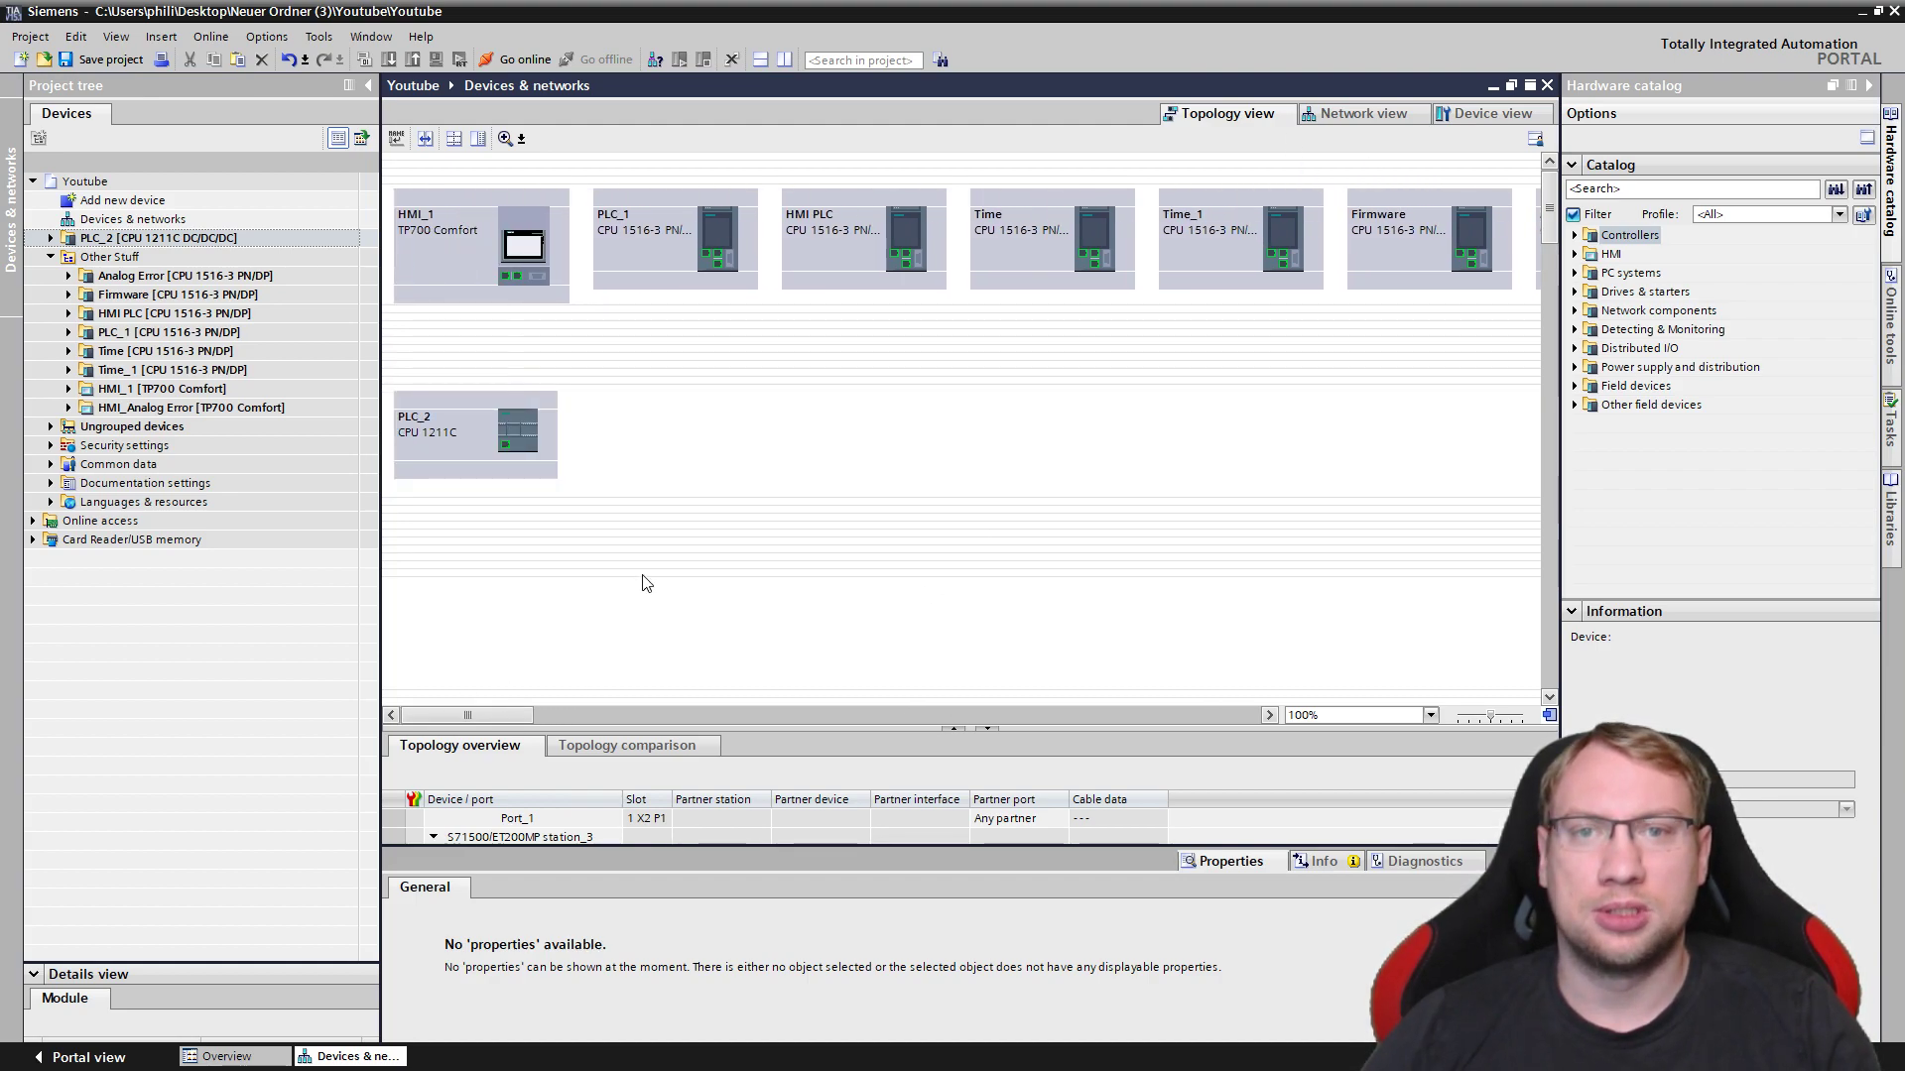
{"action": "left_click", "coordinate": [1362, 117]}
{"action": "left_click", "coordinate": [1230, 114]}
{"action": "left_click", "coordinate": [1359, 114]}
{"action": "left_click", "coordinate": [1240, 116]}
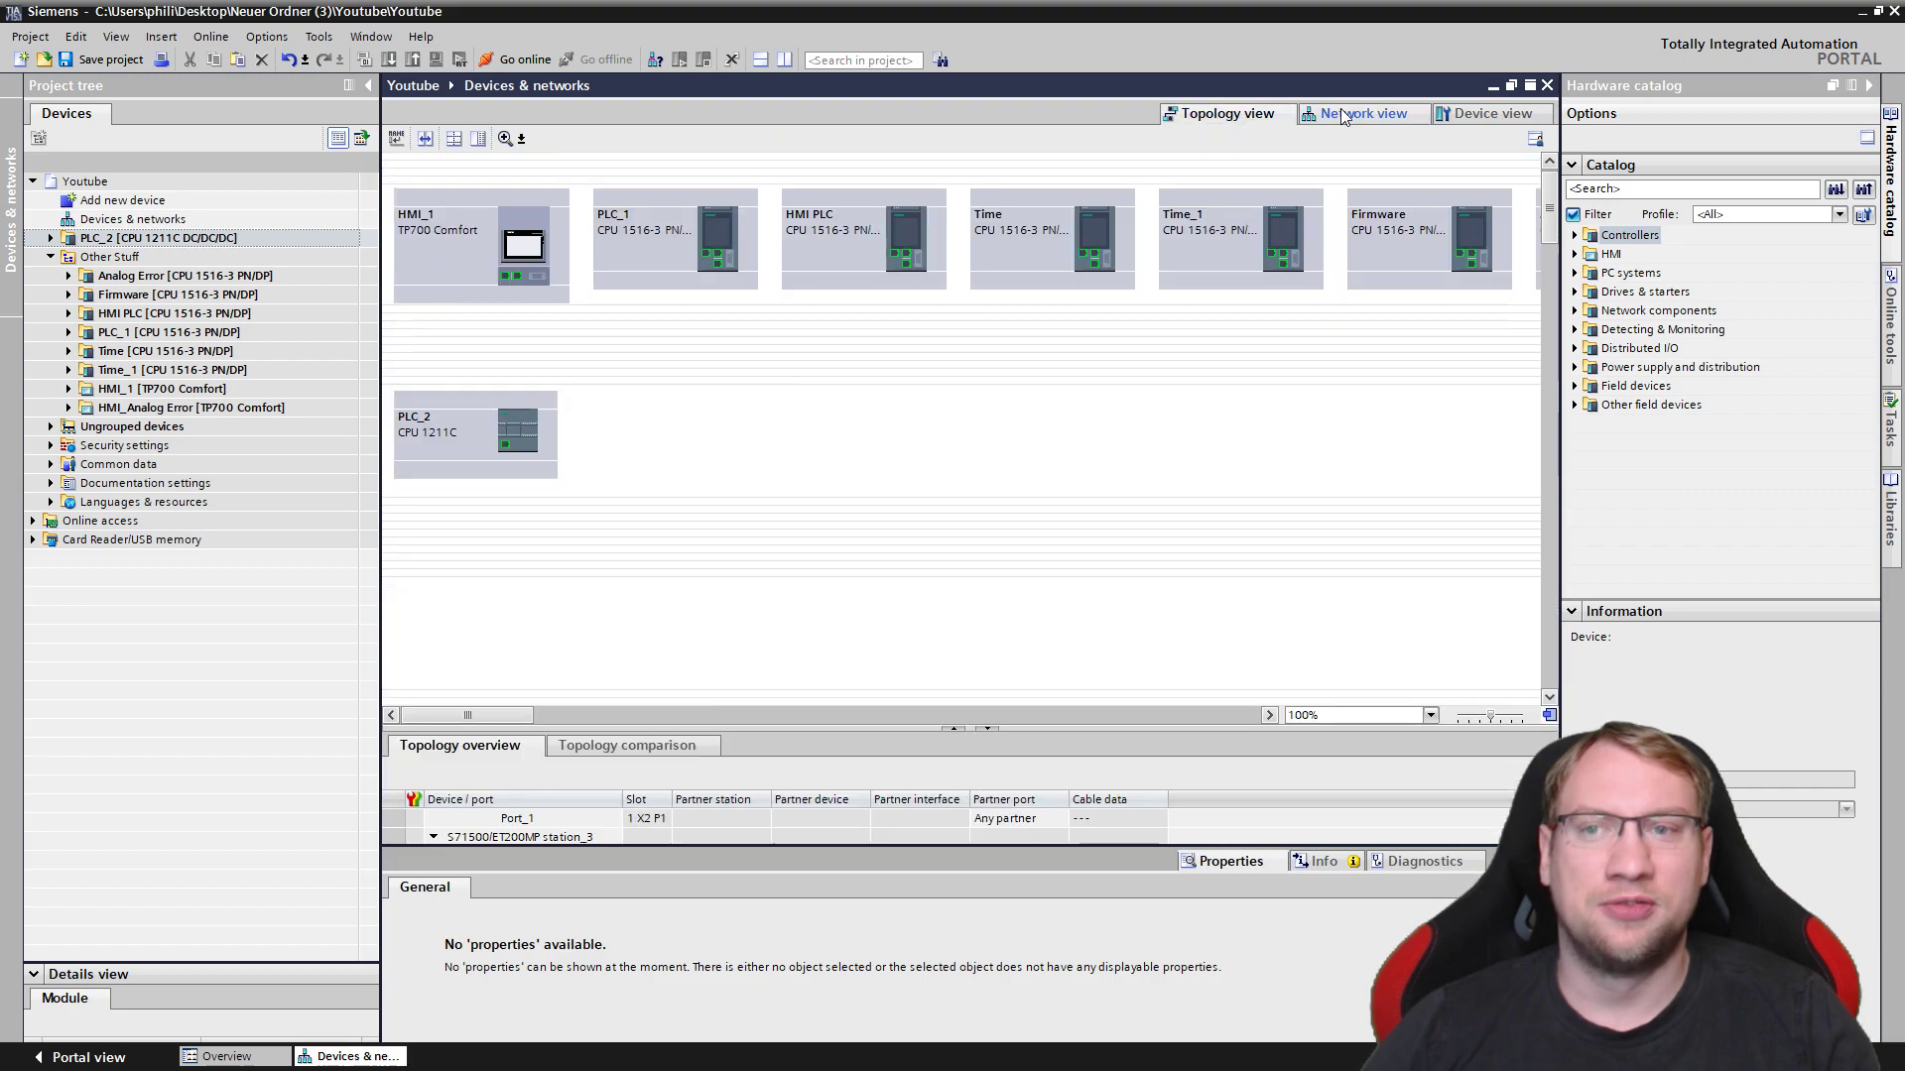
{"action": "left_click", "coordinate": [424, 142]}
{"action": "scroll", "coordinate": [1198, 365], "scroll_direction": "down", "scroll_amount": 3}
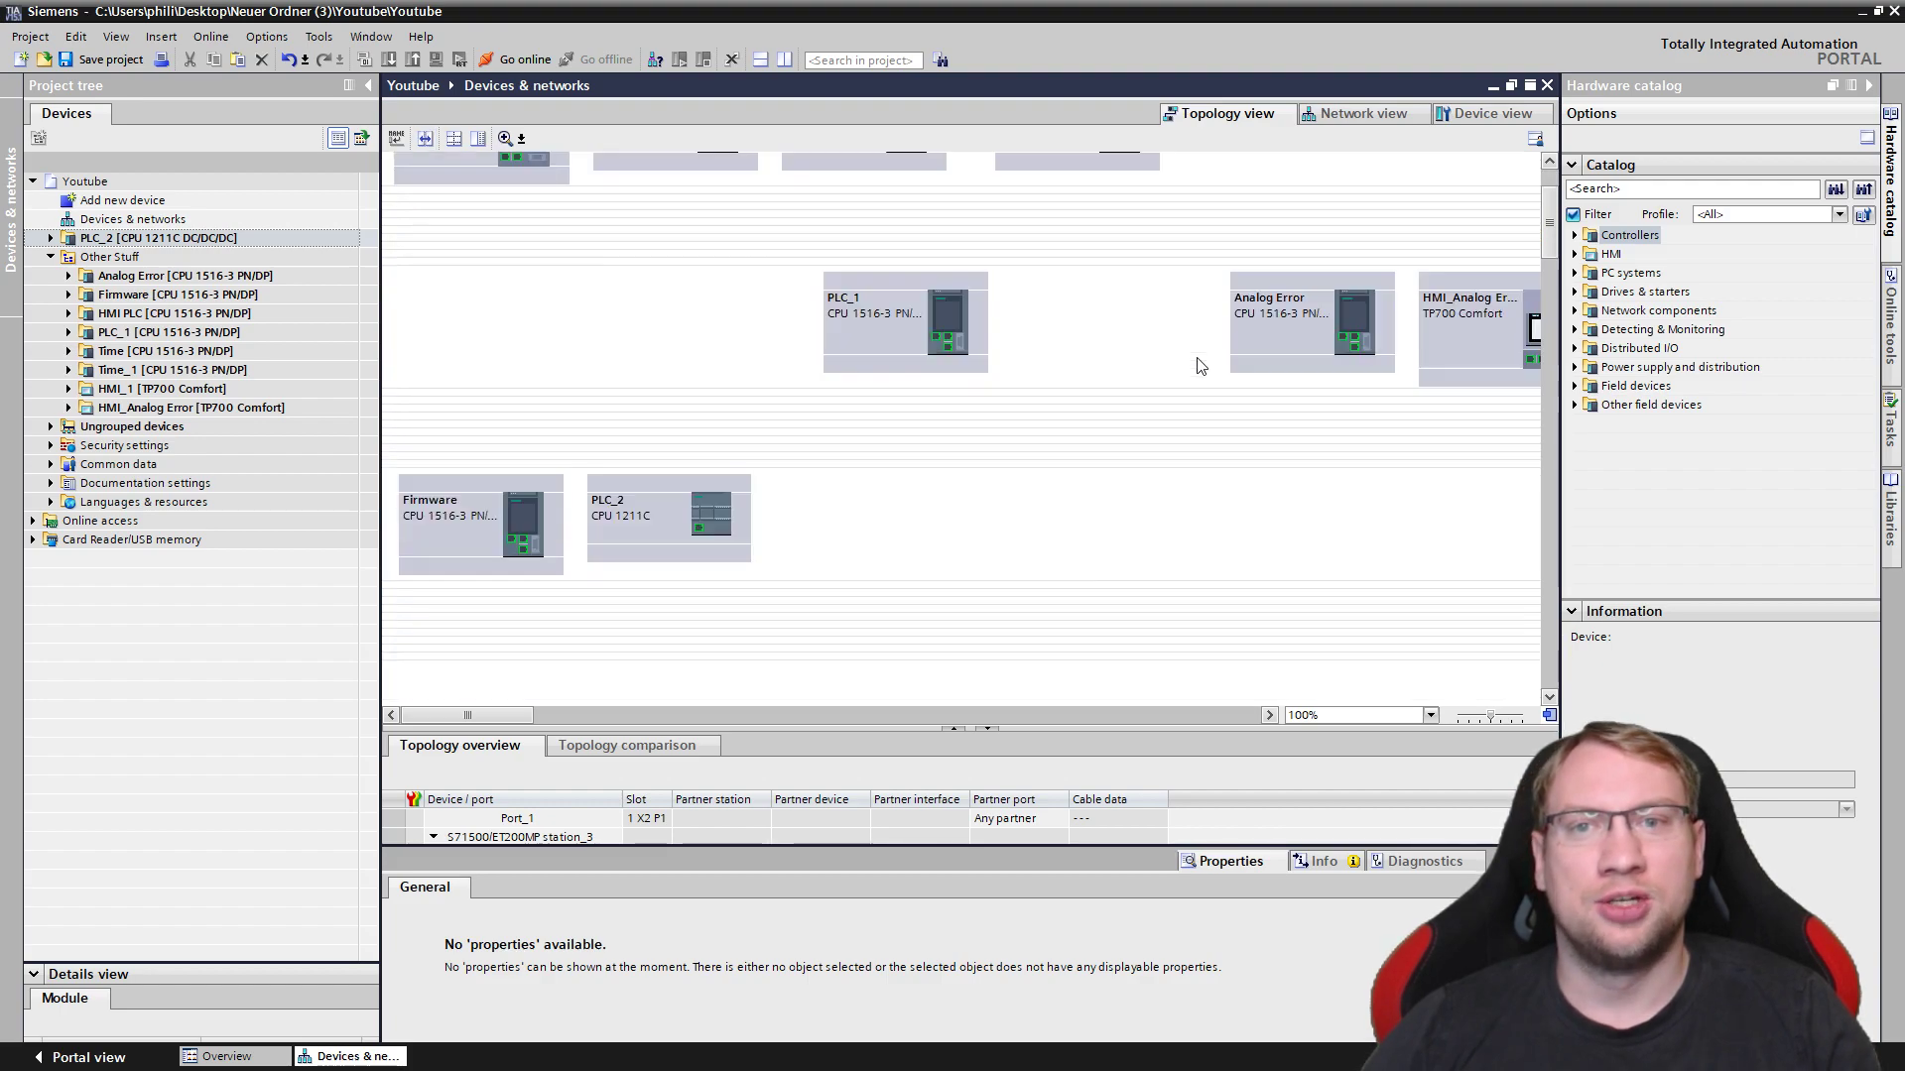
{"action": "scroll", "coordinate": [1171, 397], "scroll_direction": "up", "scroll_amount": 3}
Match the topology view's zoom to the network view at 75% and compare the device positions in both views.
{"action": "left_click", "coordinate": [1363, 113]}
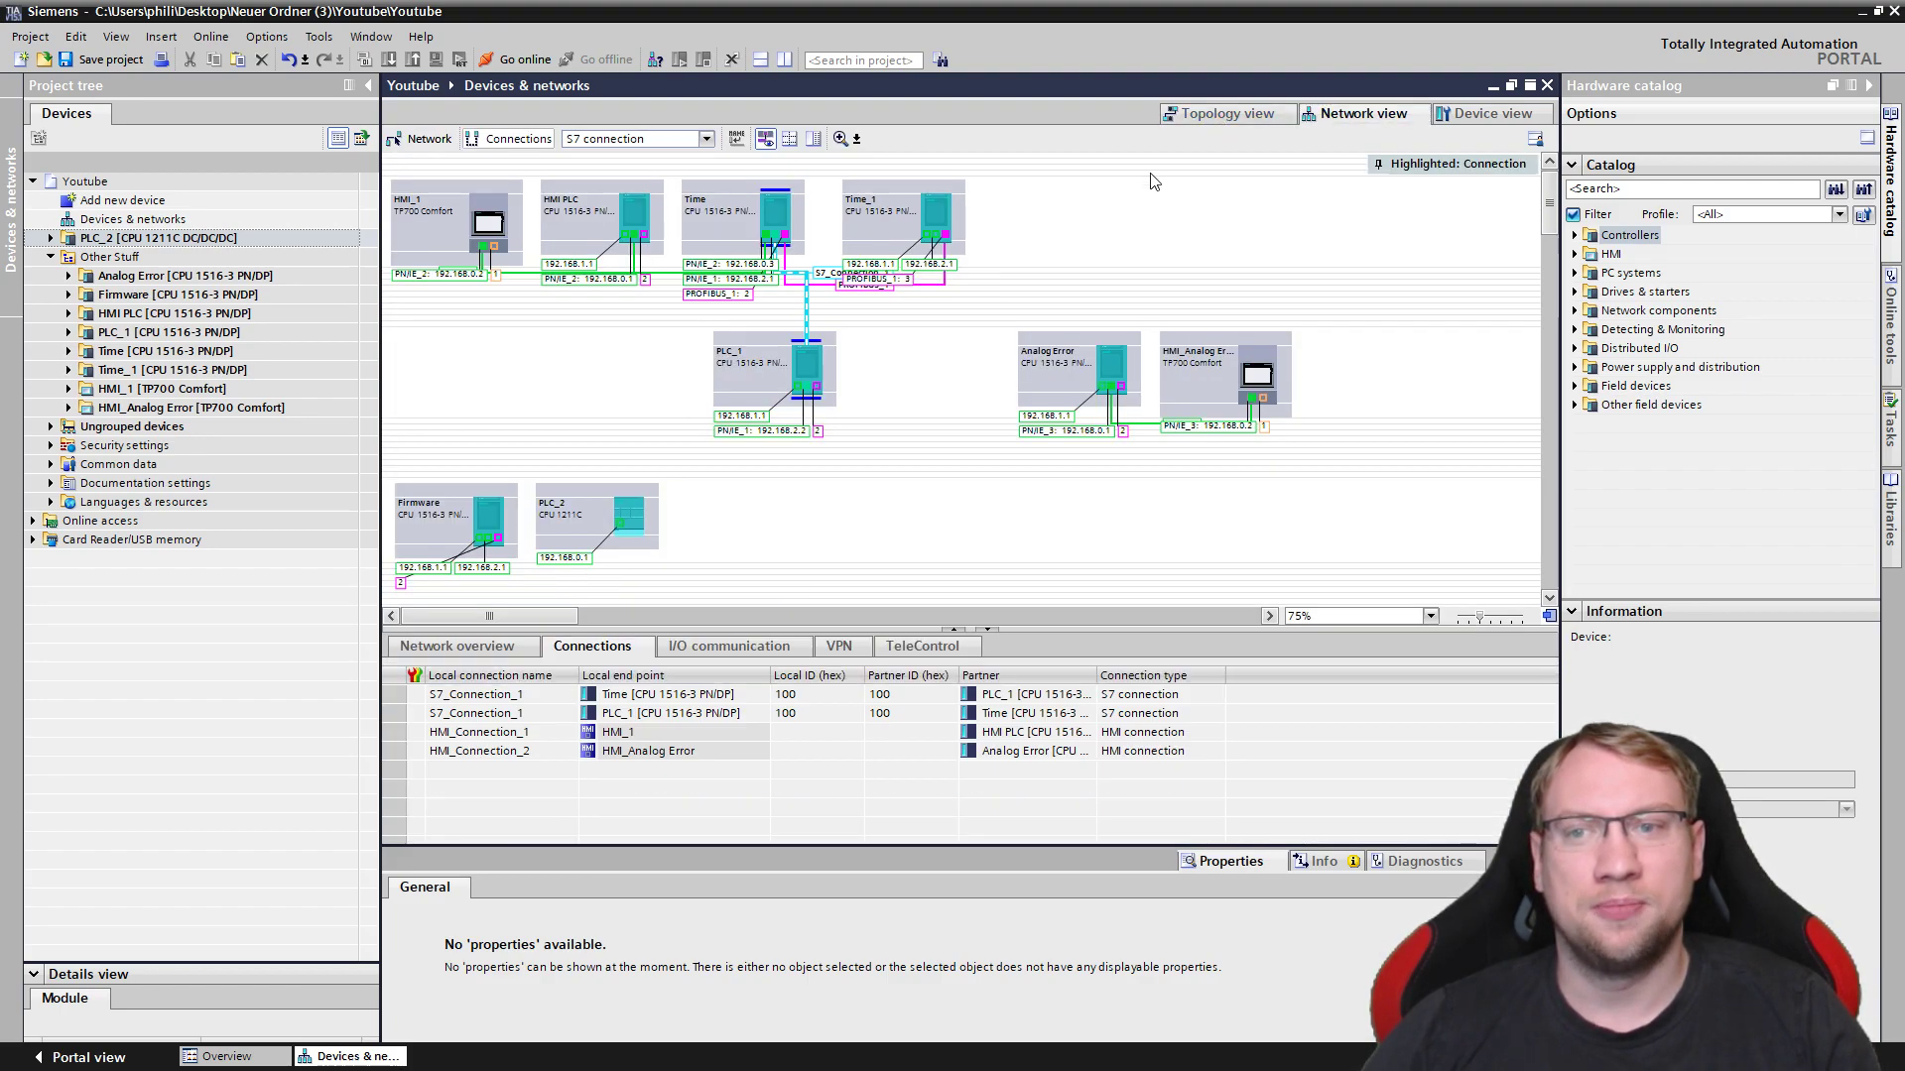
{"action": "left_click", "coordinate": [1227, 113]}
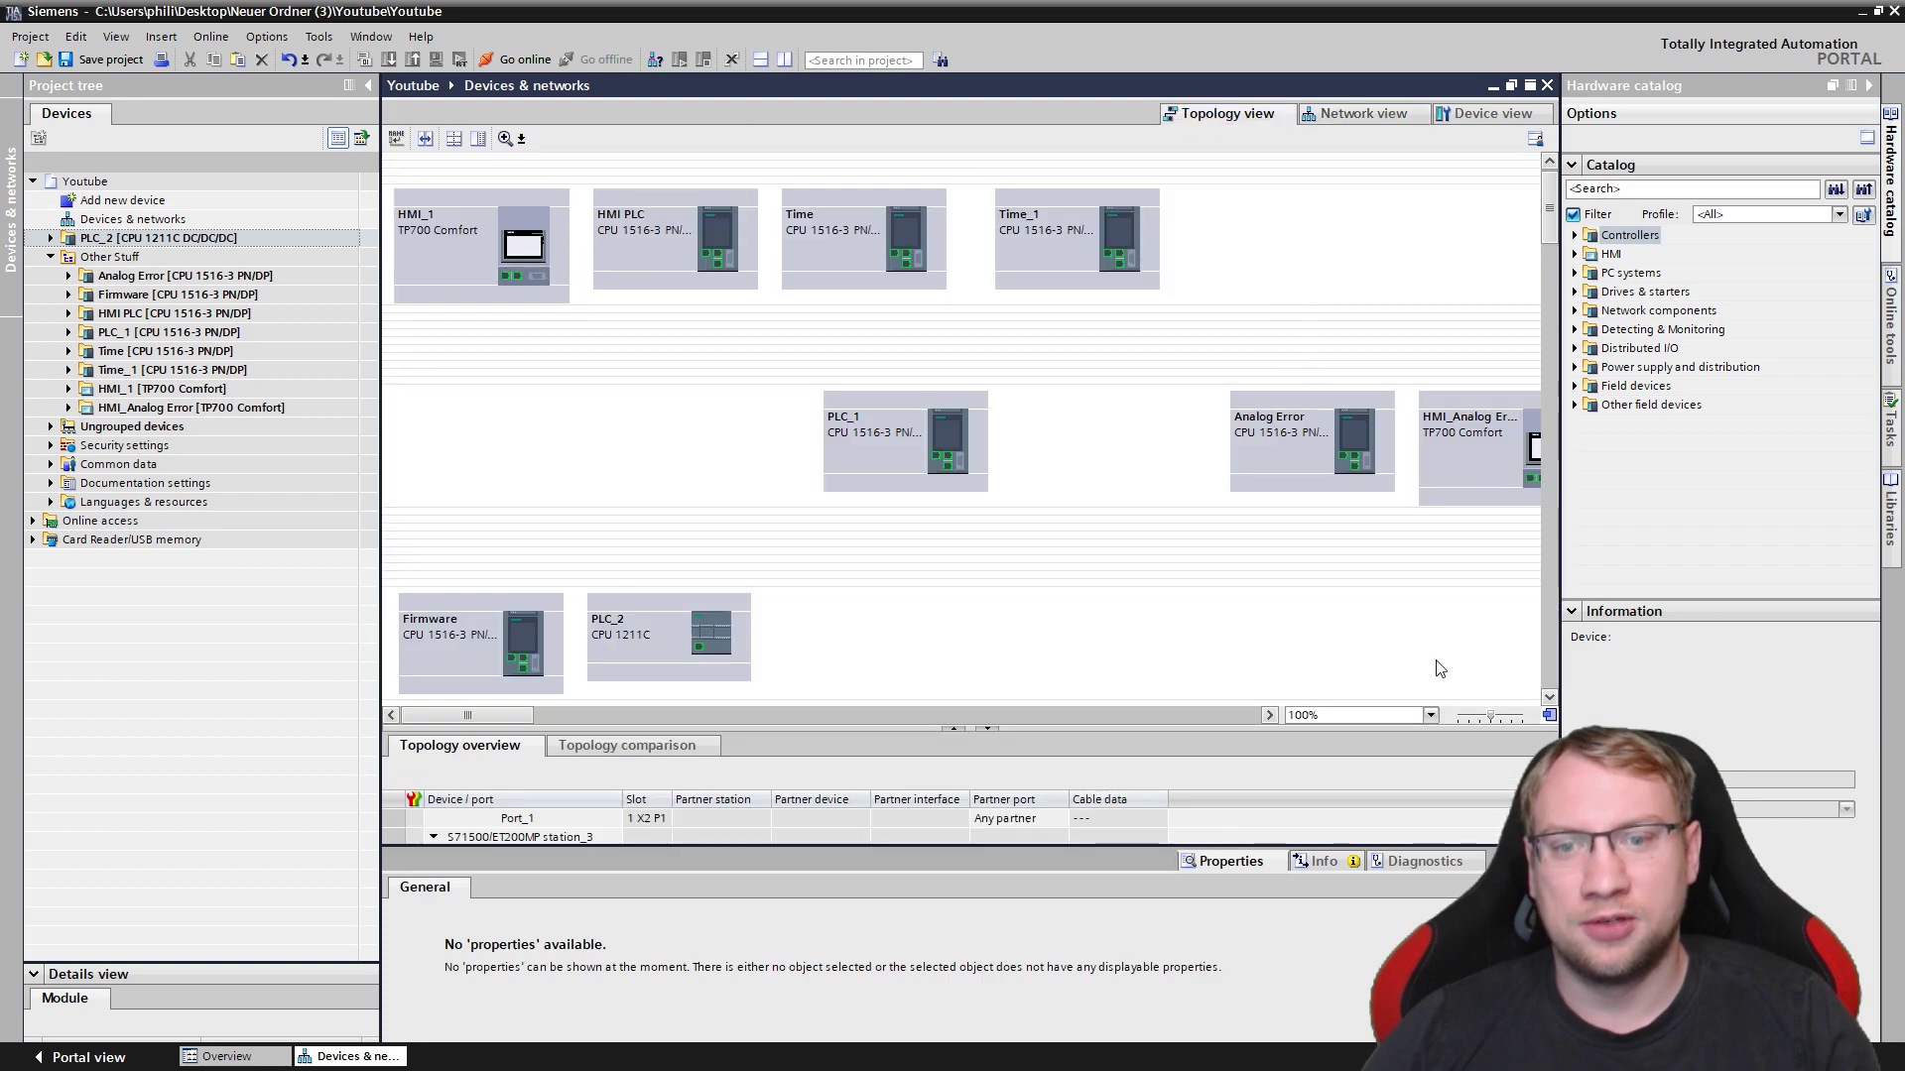
{"action": "scroll", "coordinate": [1173, 629], "scroll_direction": "down", "scroll_amount": 2}
{"action": "scroll", "coordinate": [1173, 629], "scroll_direction": "up", "scroll_amount": 2}
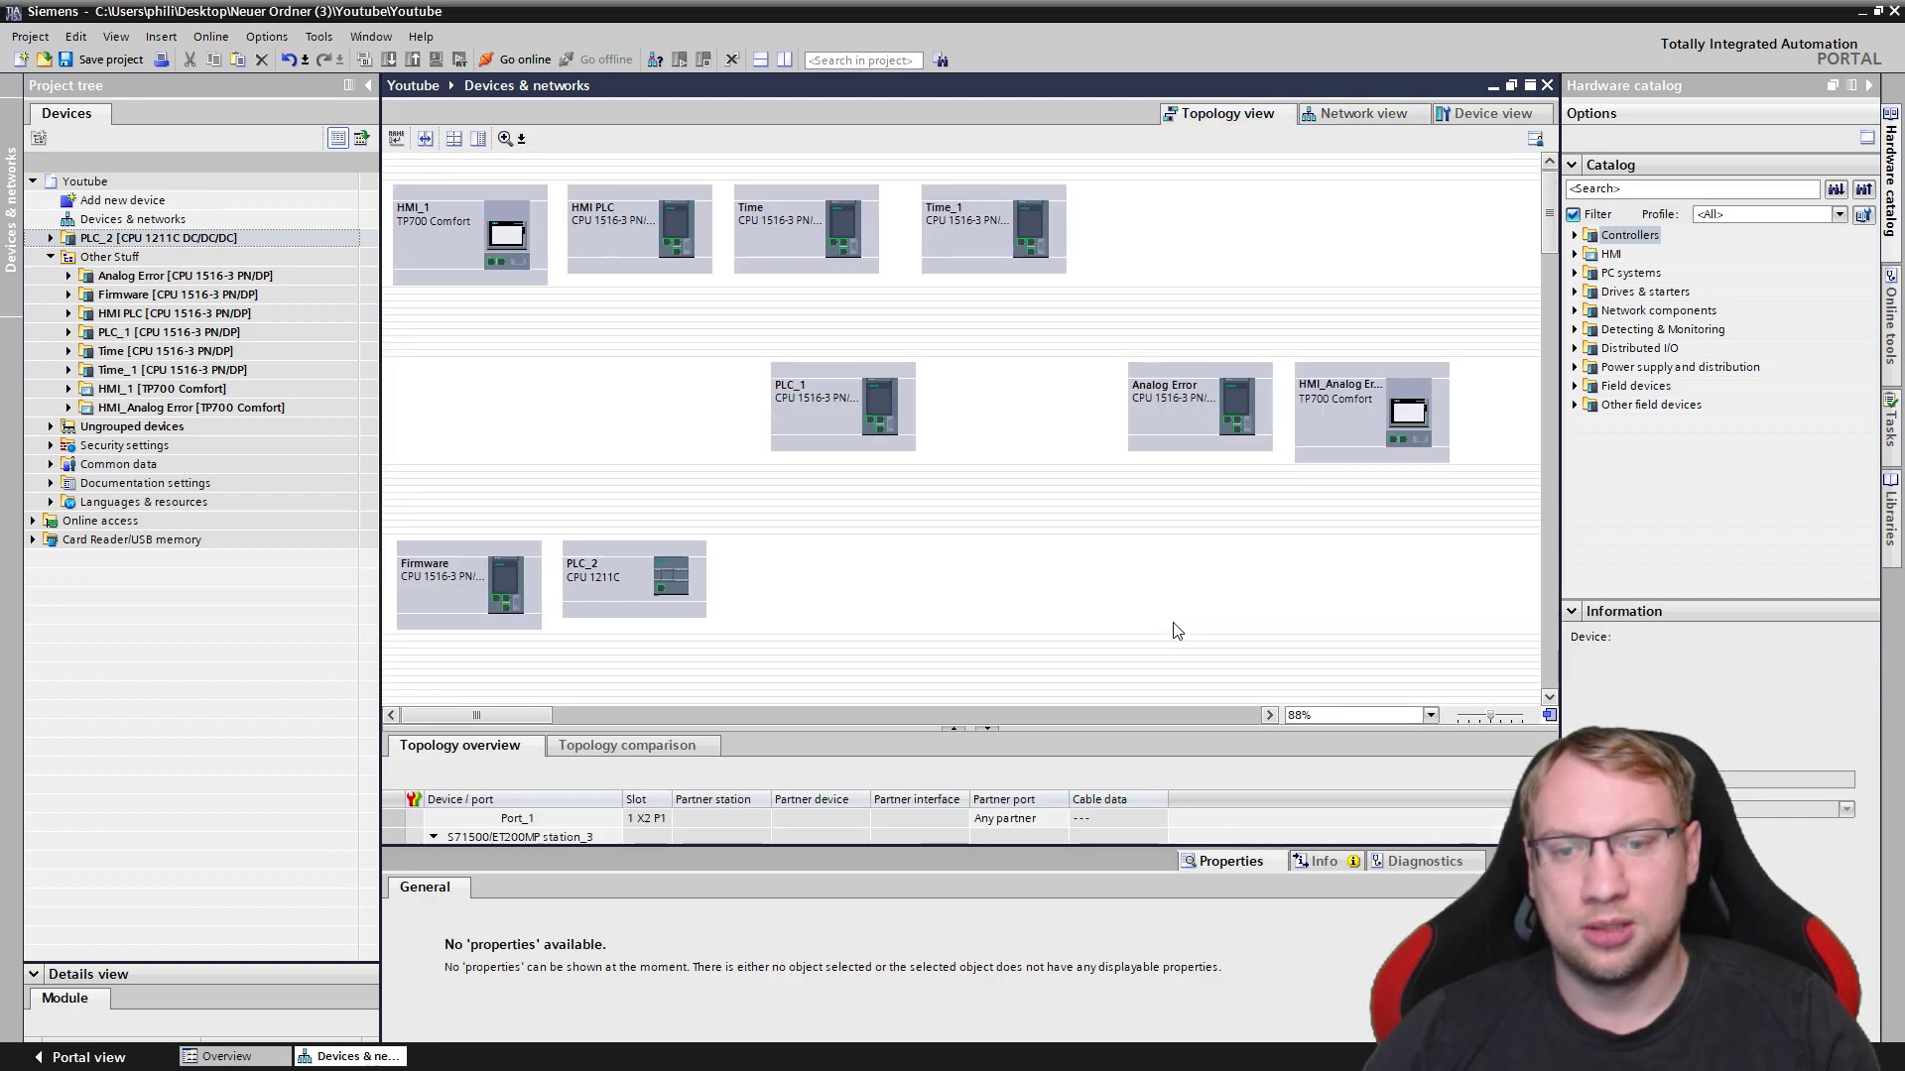
{"action": "scroll", "coordinate": [1176, 631], "scroll_direction": "down", "scroll_amount": 2}
{"action": "left_click", "coordinate": [1365, 123]}
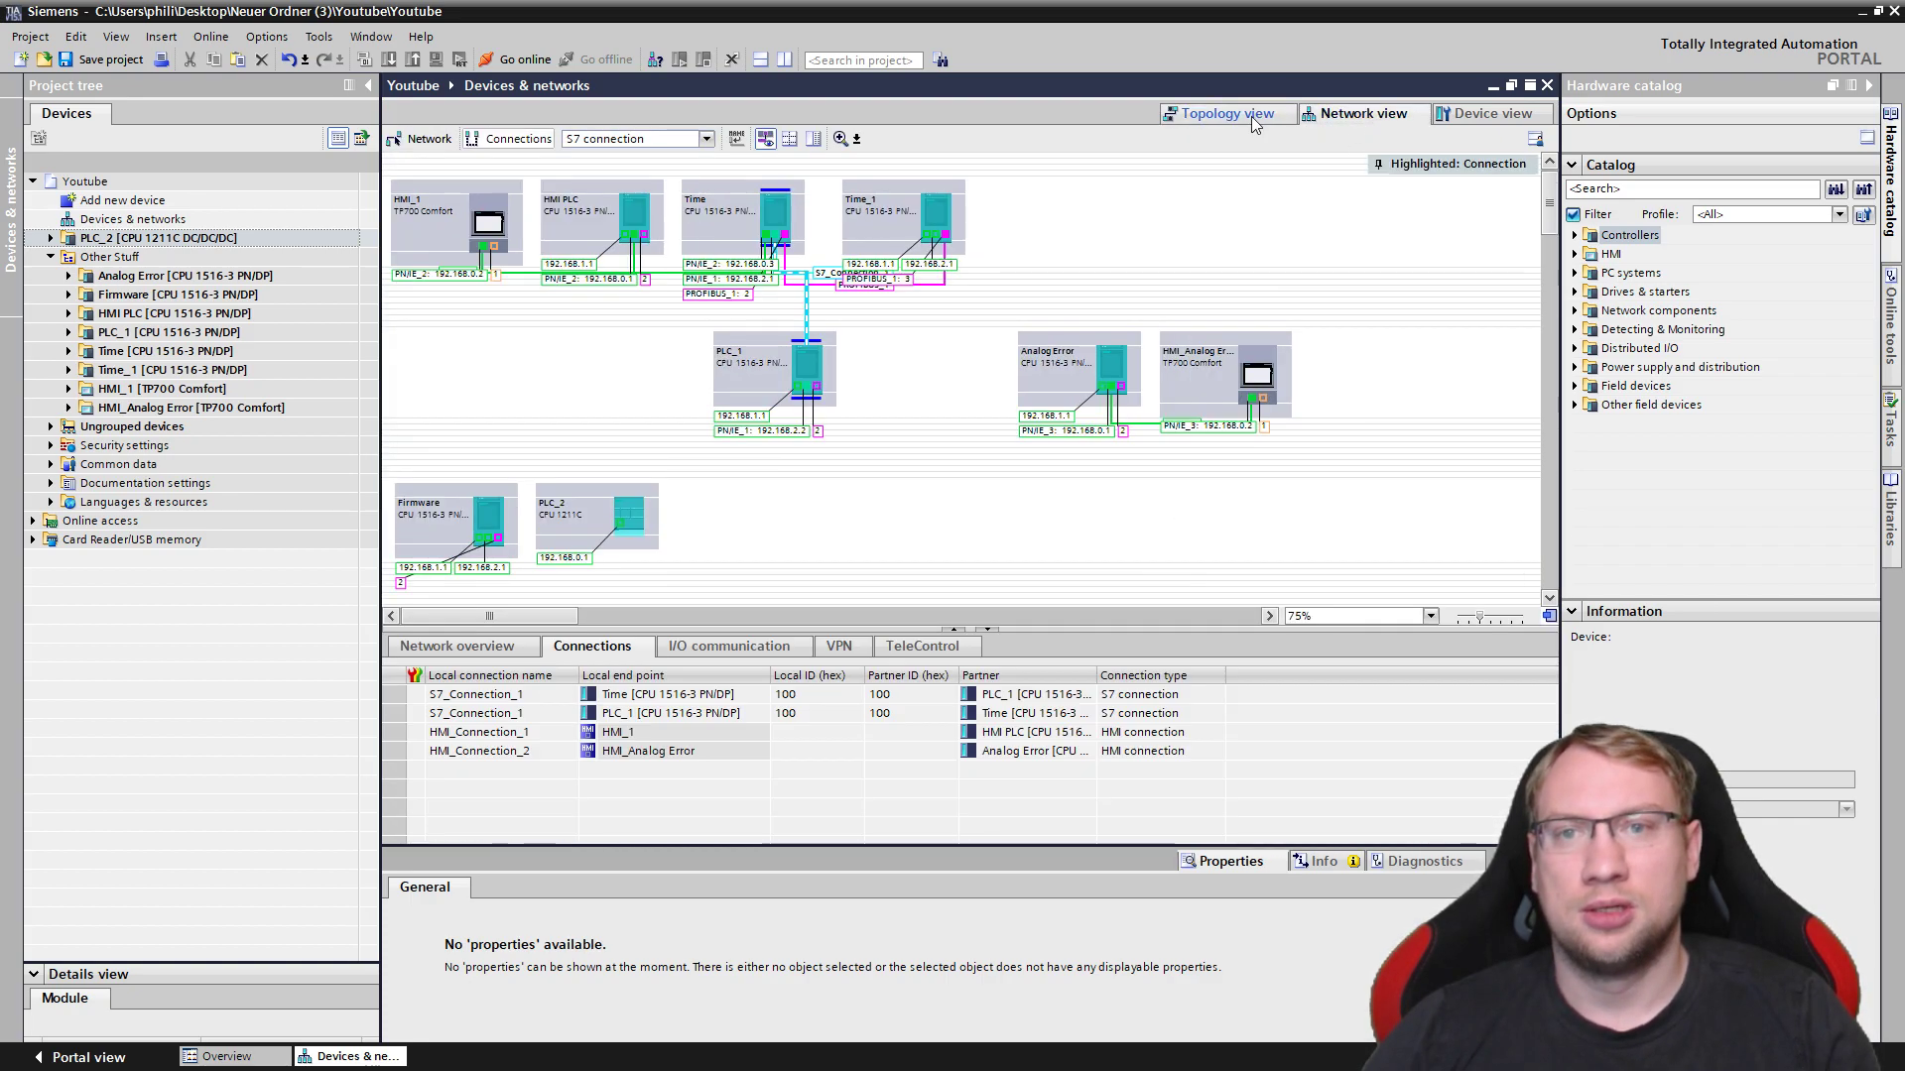
{"action": "left_click", "coordinate": [1230, 114]}
{"action": "left_click", "coordinate": [1337, 115]}
{"action": "left_click", "coordinate": [1264, 117]}
{"action": "left_click", "coordinate": [1365, 119]}
{"action": "left_click", "coordinate": [1270, 115]}
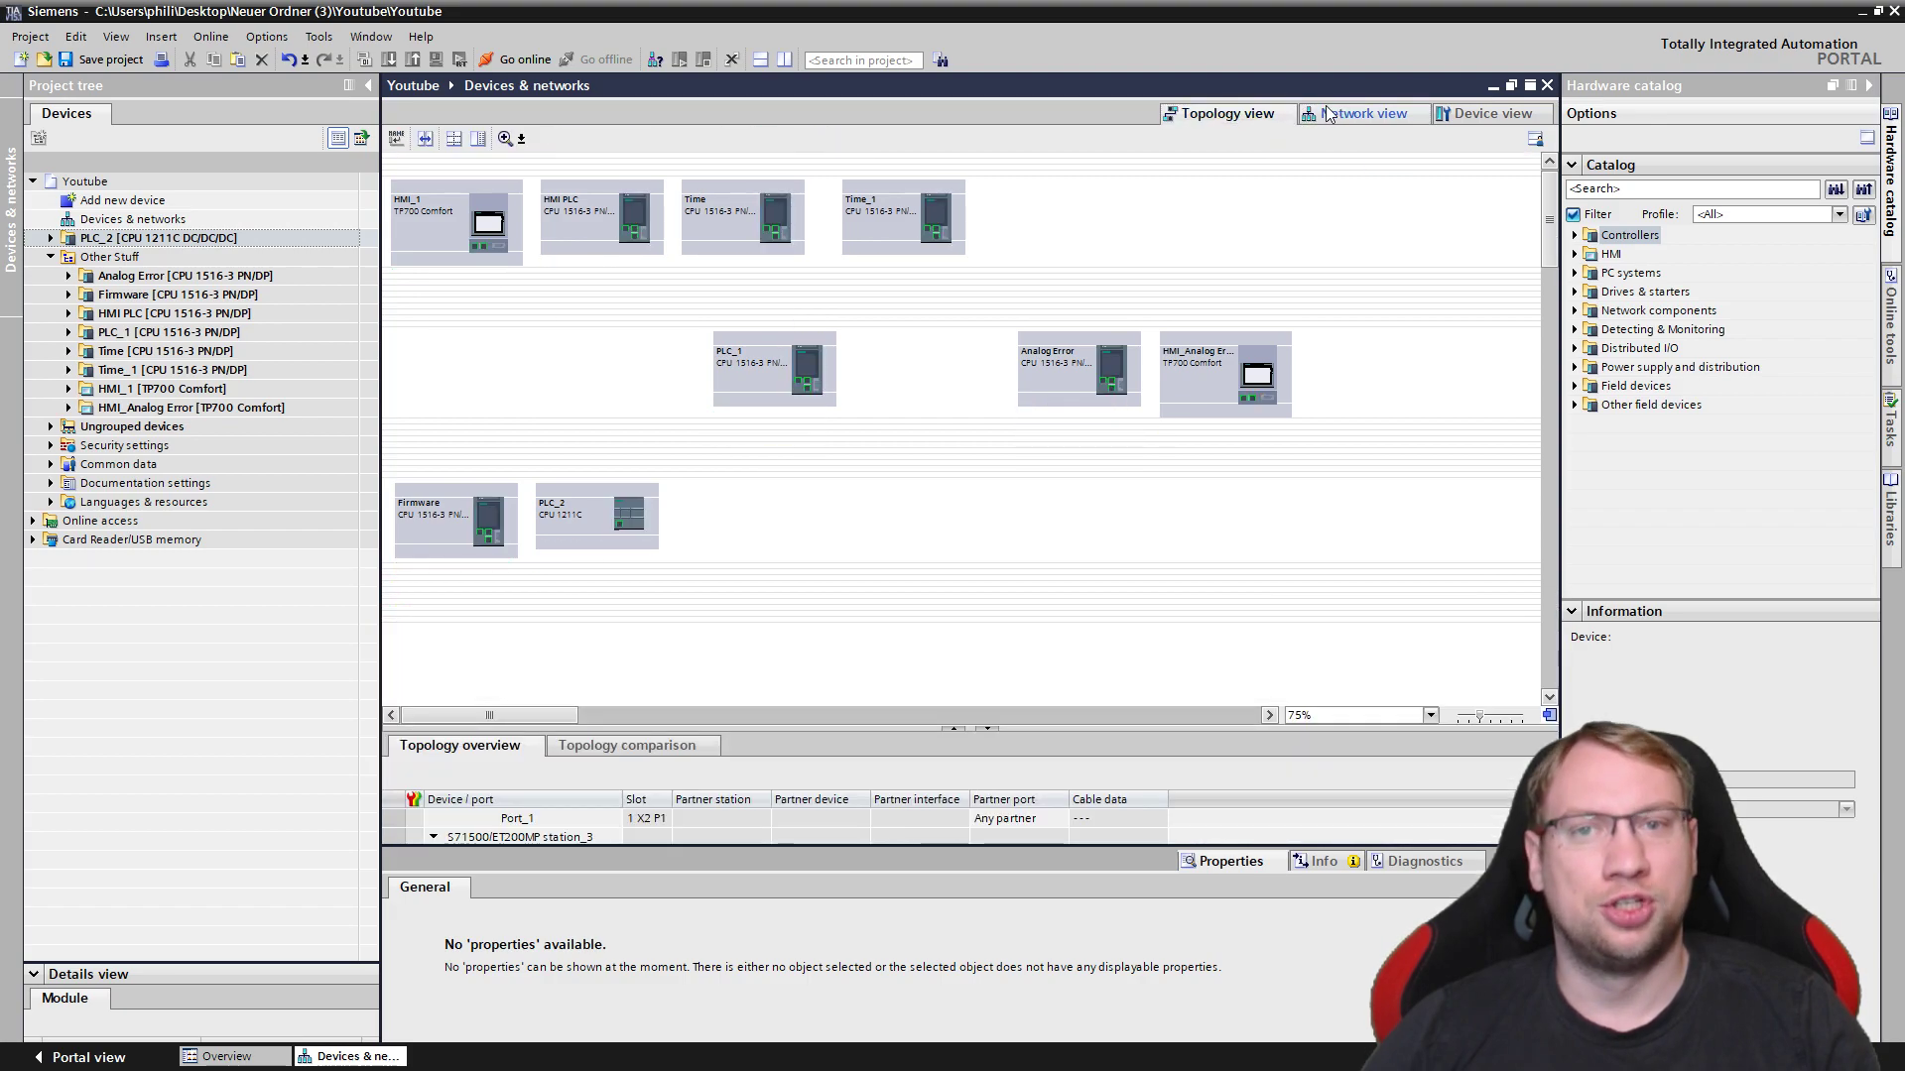
{"action": "left_click", "coordinate": [1362, 114]}
{"action": "left_click", "coordinate": [1243, 114]}
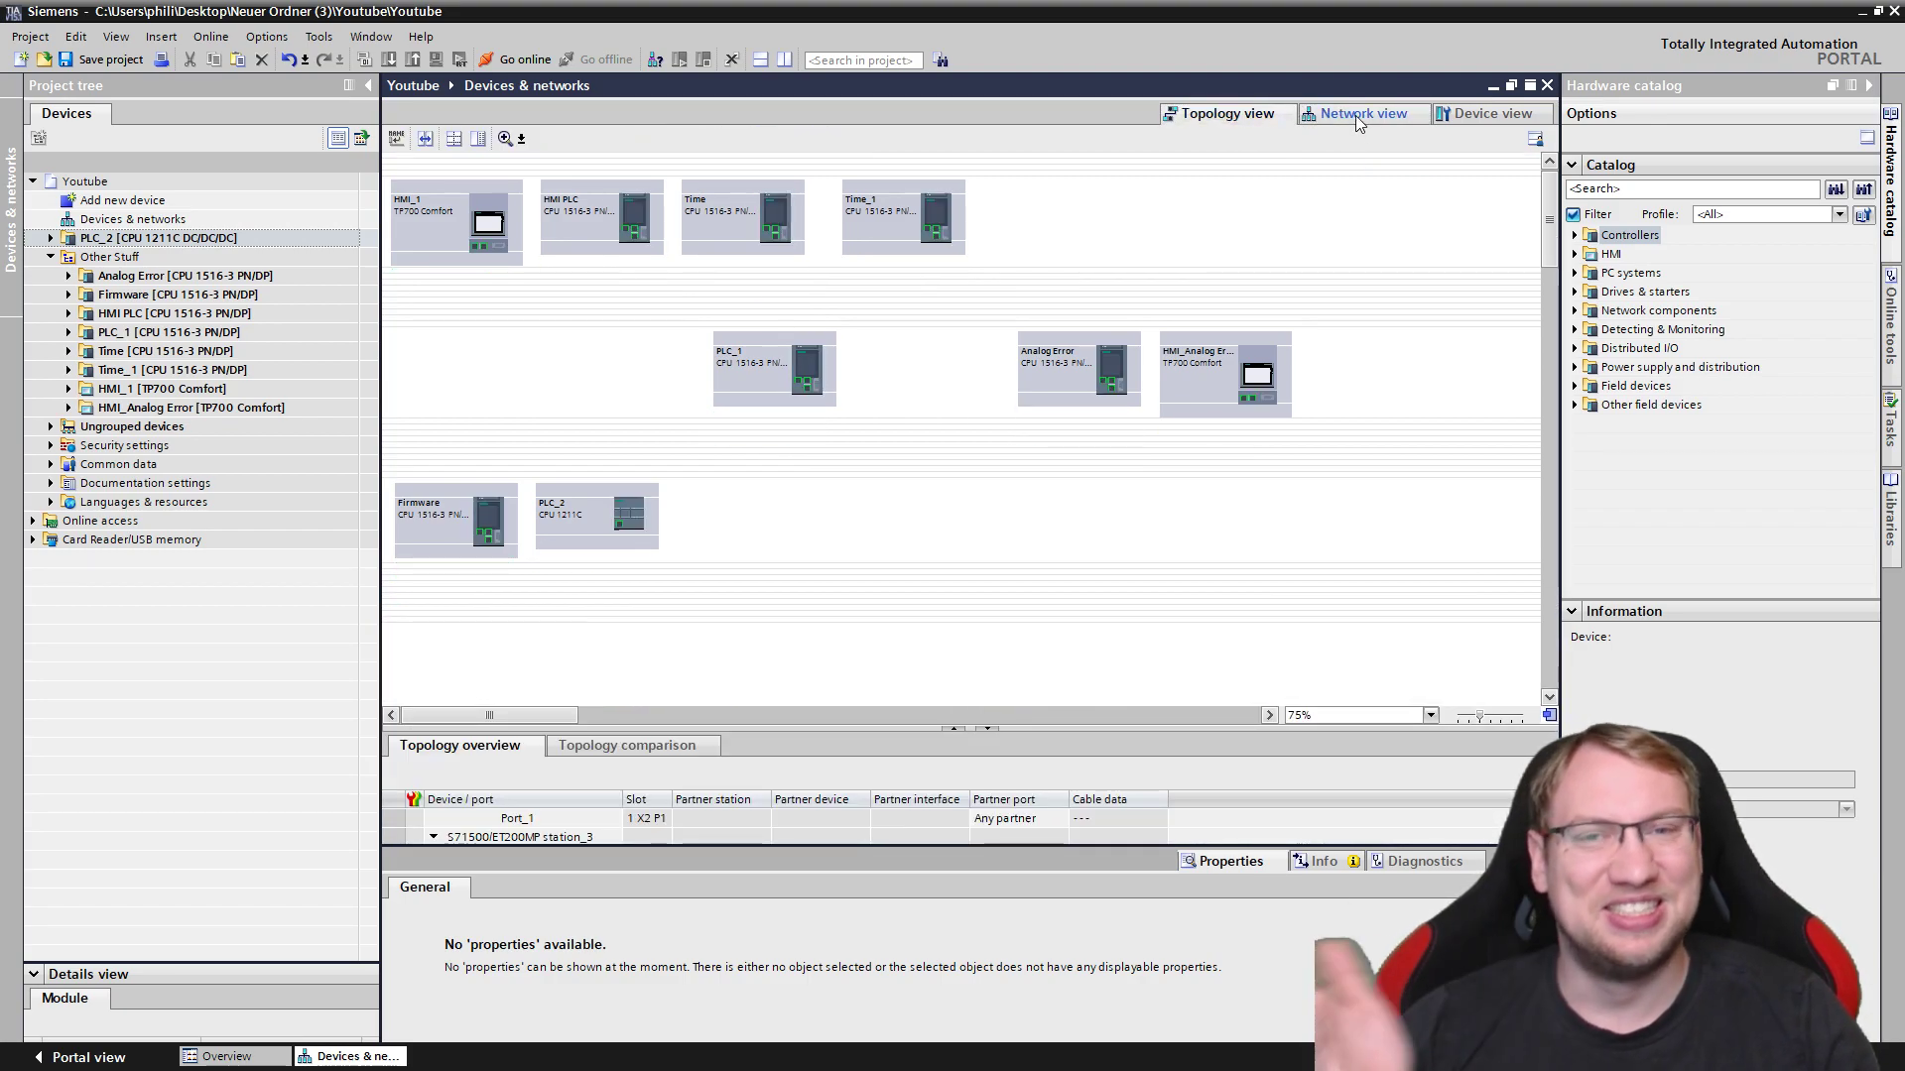
{"action": "left_click", "coordinate": [1355, 115]}
{"action": "left_click", "coordinate": [1248, 115]}
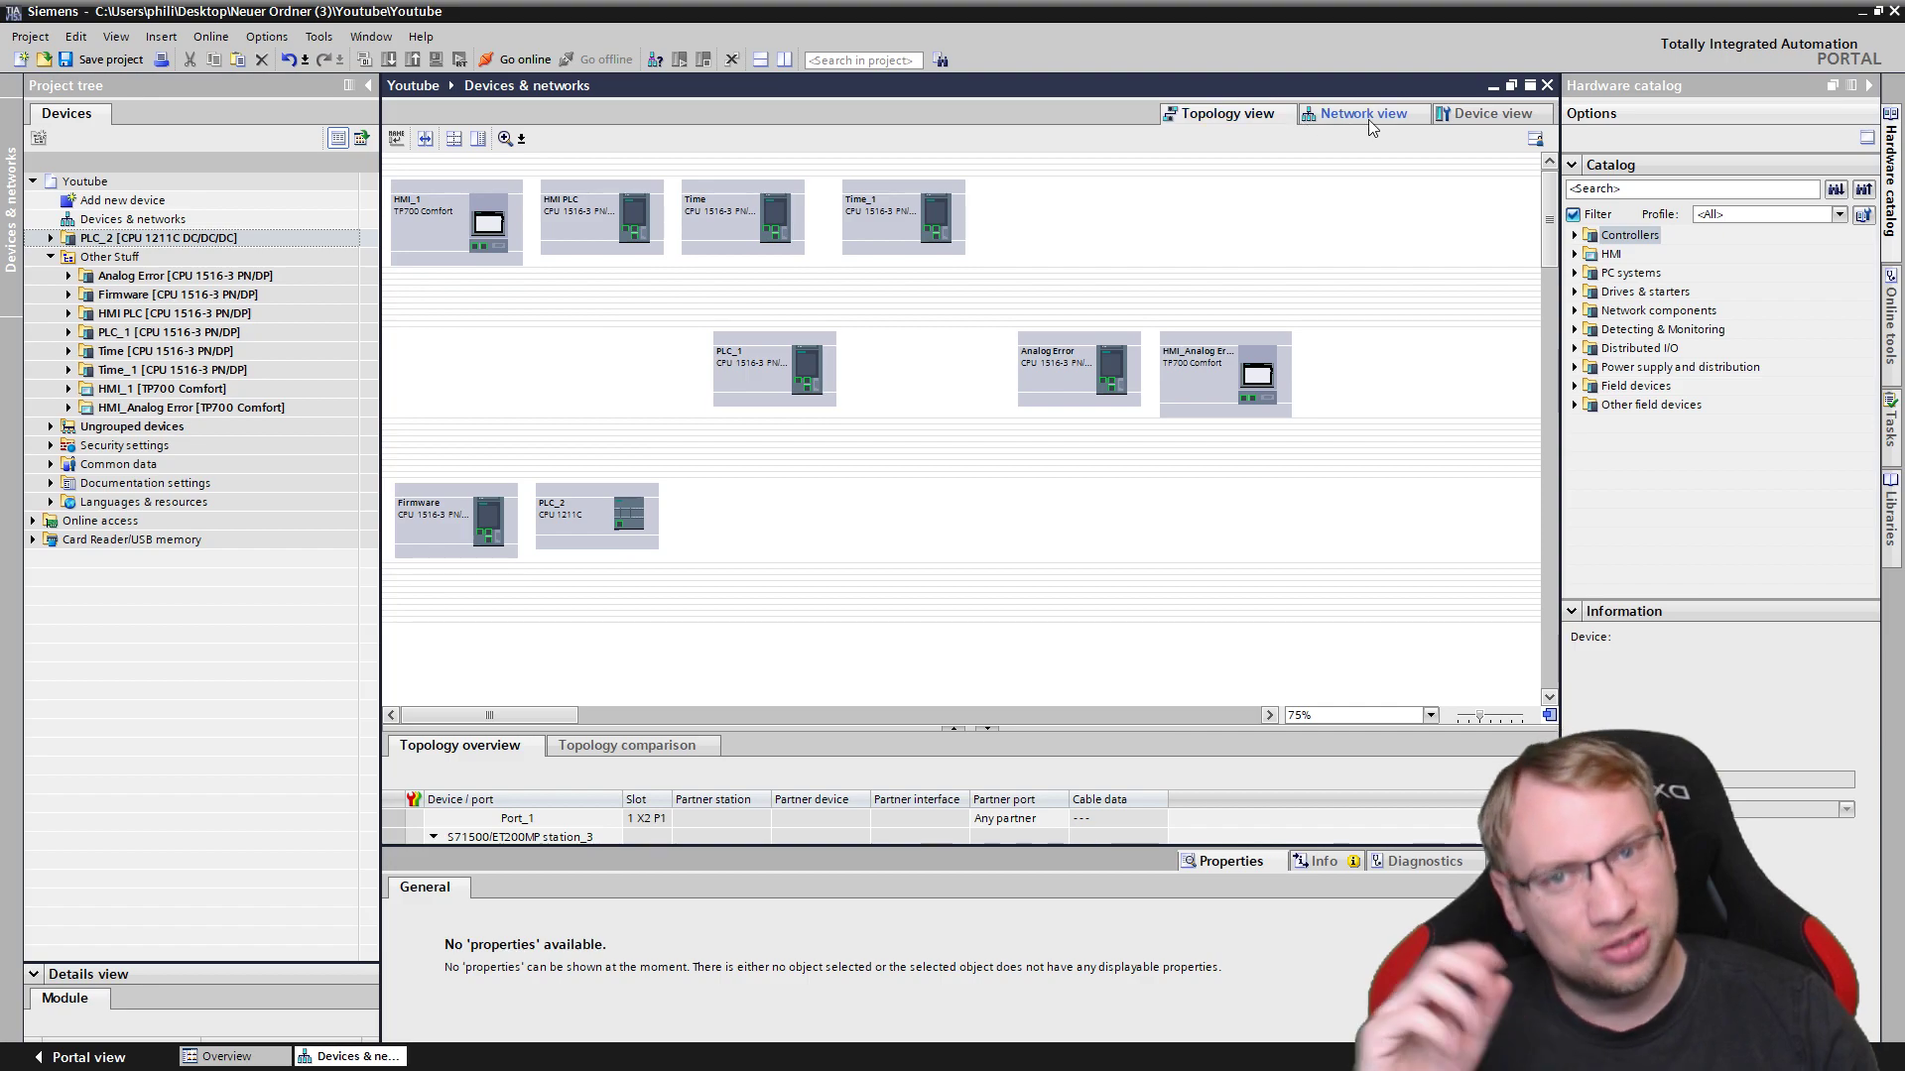
{"action": "left_click", "coordinate": [1367, 119]}
{"action": "left_click", "coordinate": [1216, 115]}
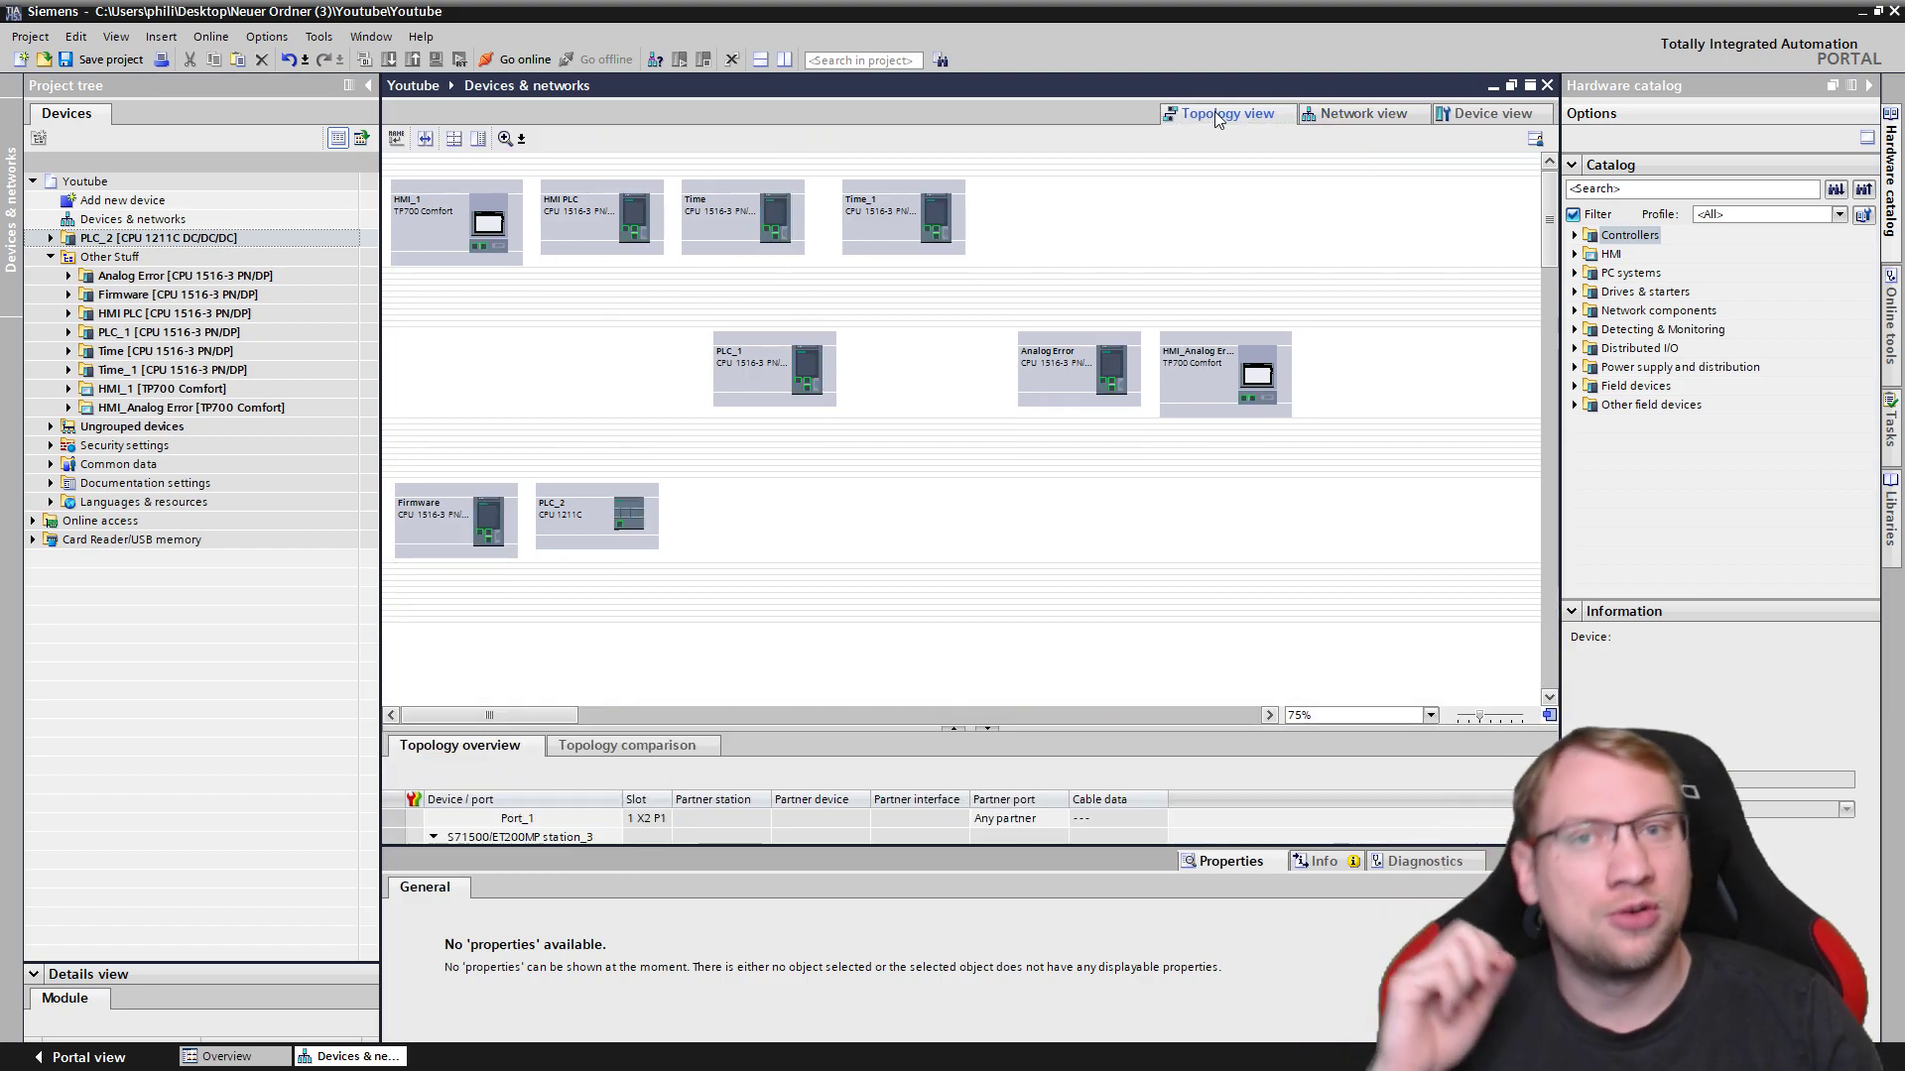
{"action": "left_click", "coordinate": [1372, 109]}
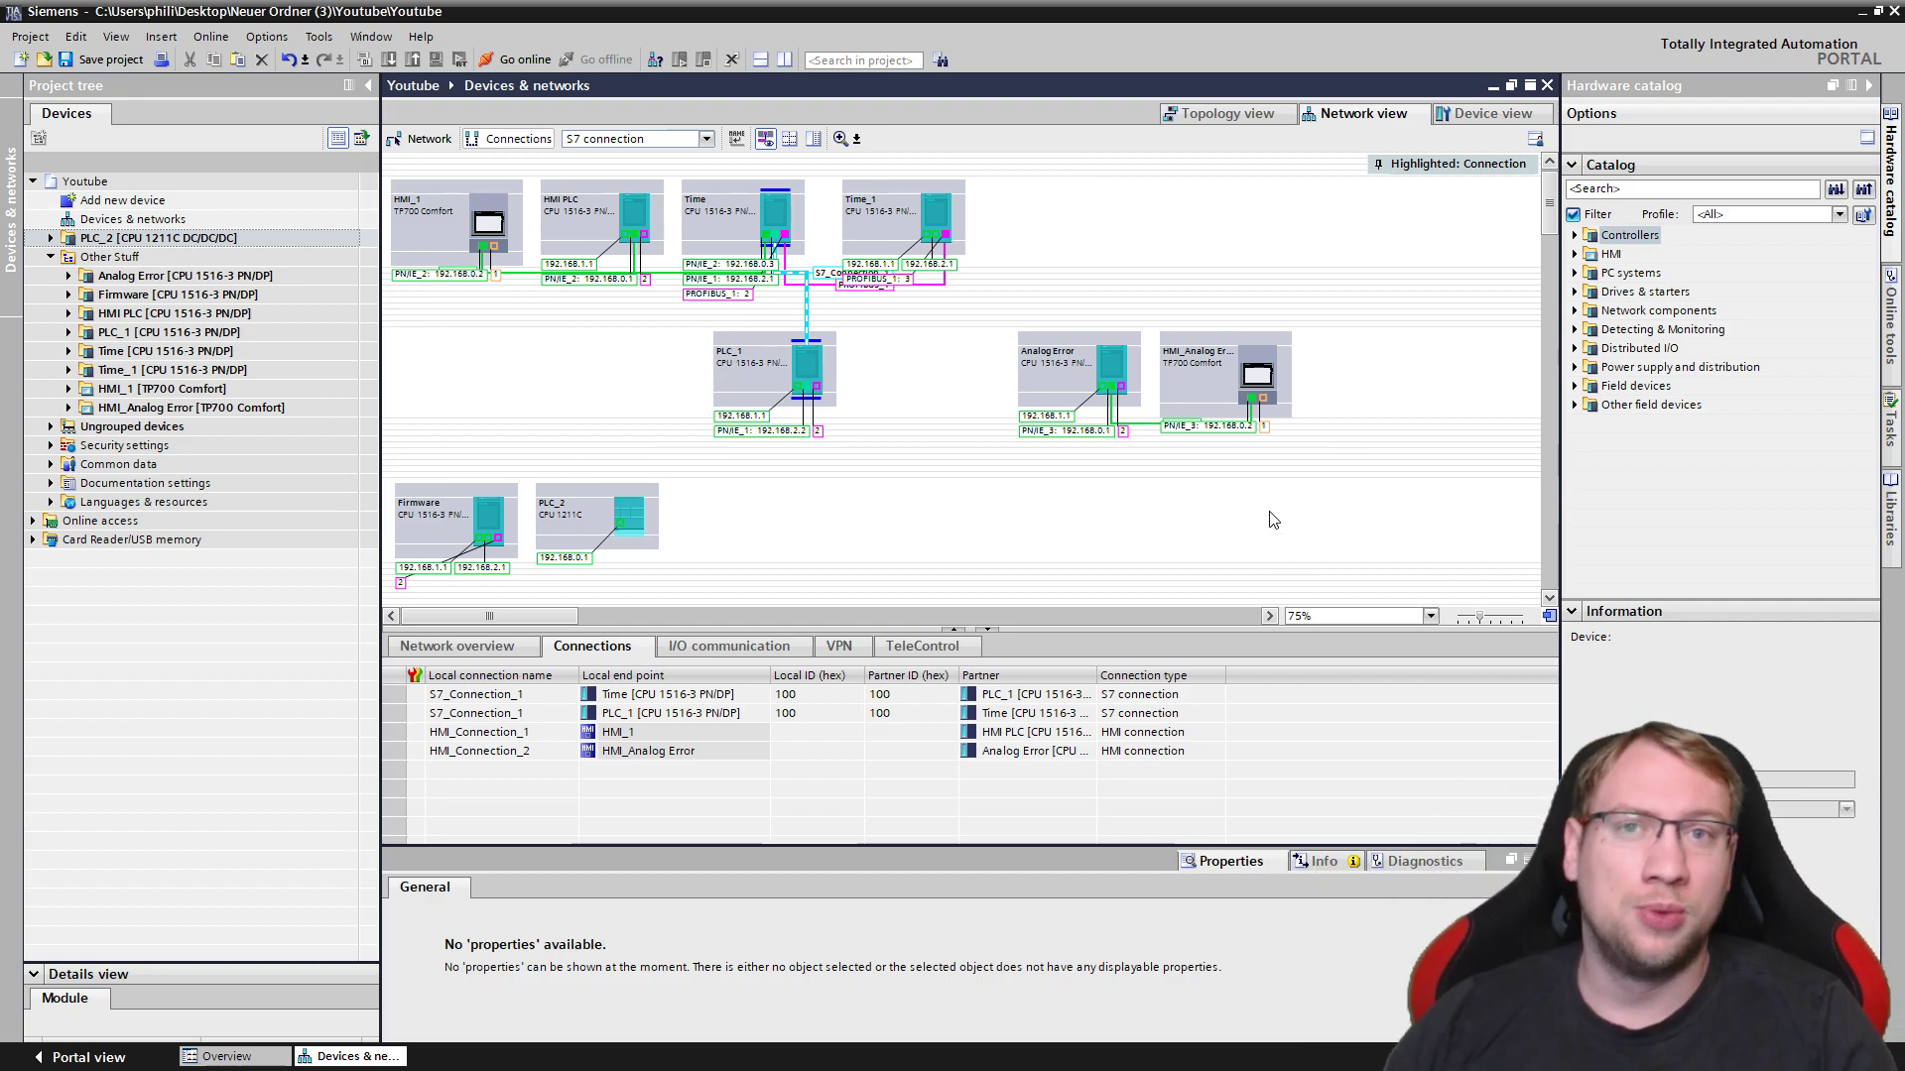
Examine the physical ports of the HMI and CPU devices in the topology view.
{"action": "left_click", "coordinate": [1274, 111]}
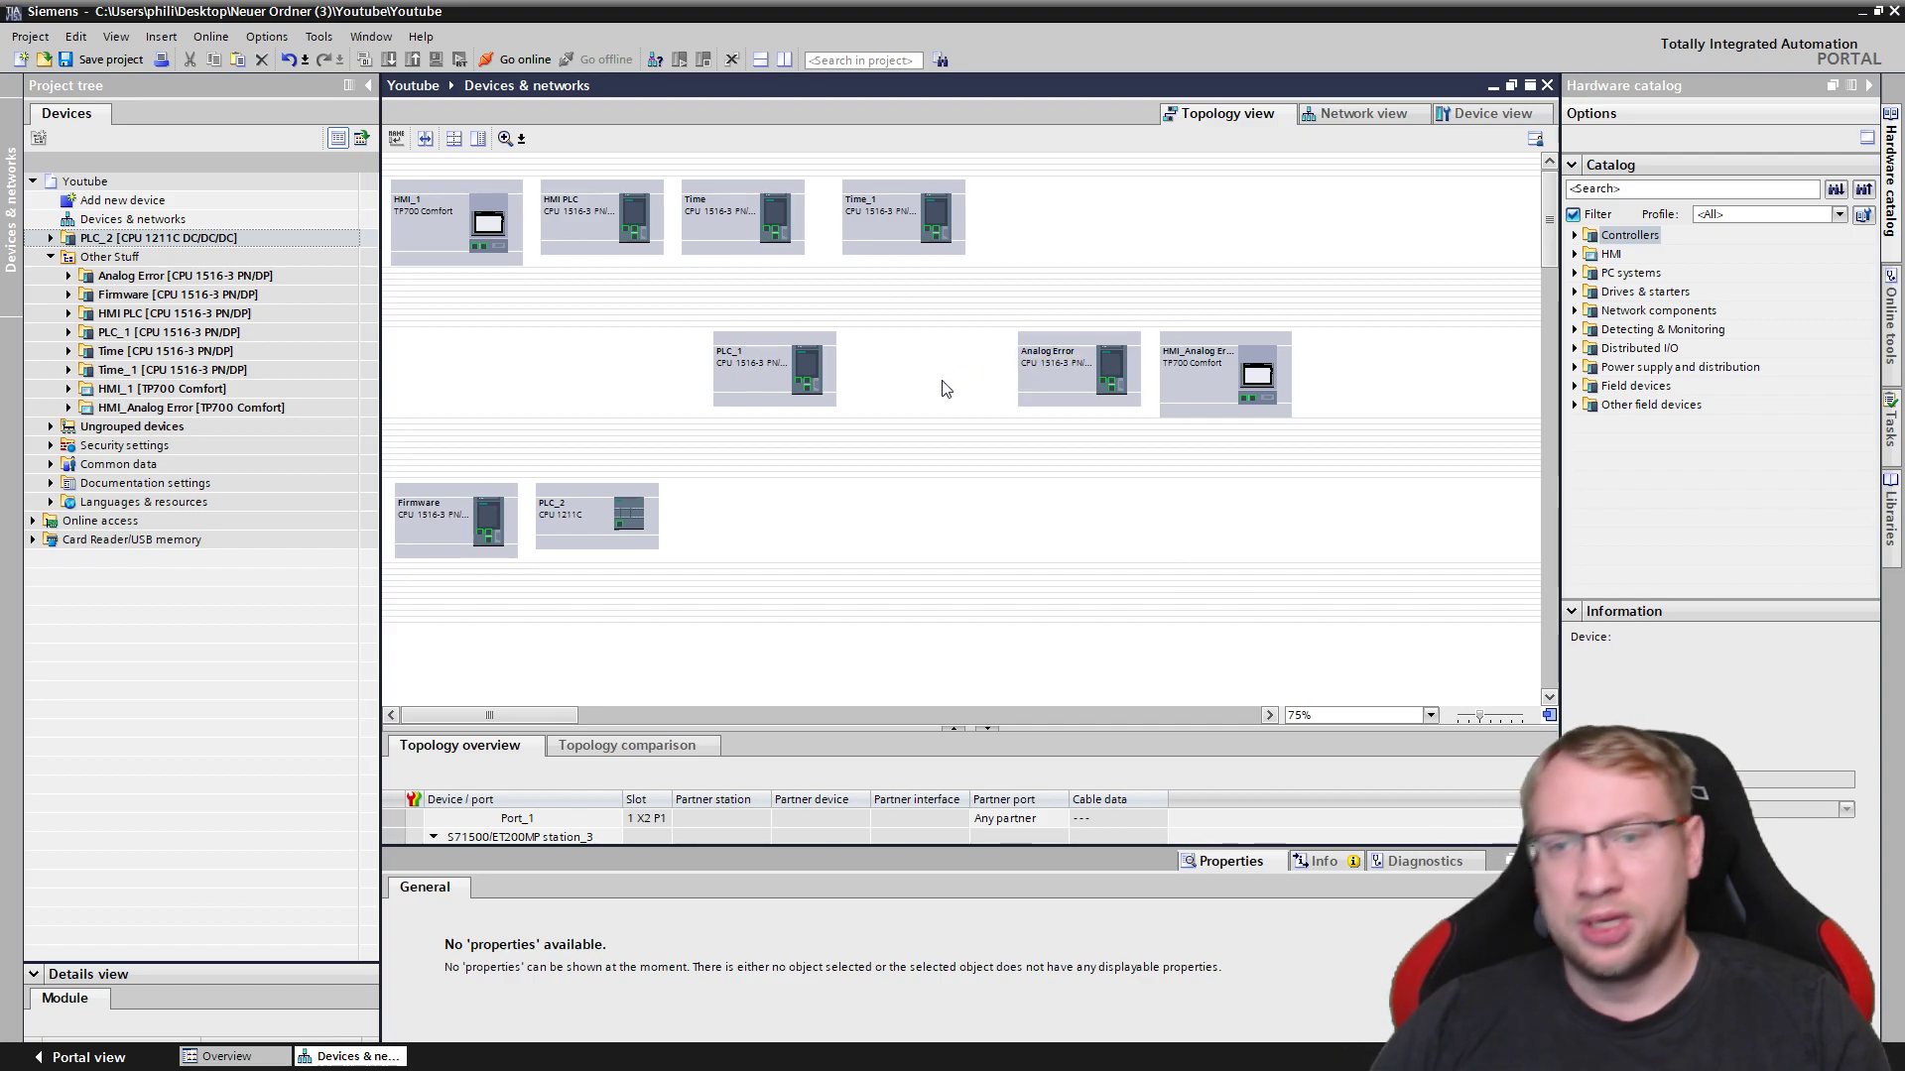
{"action": "scroll", "coordinate": [943, 389], "scroll_direction": "up", "scroll_amount": 2}
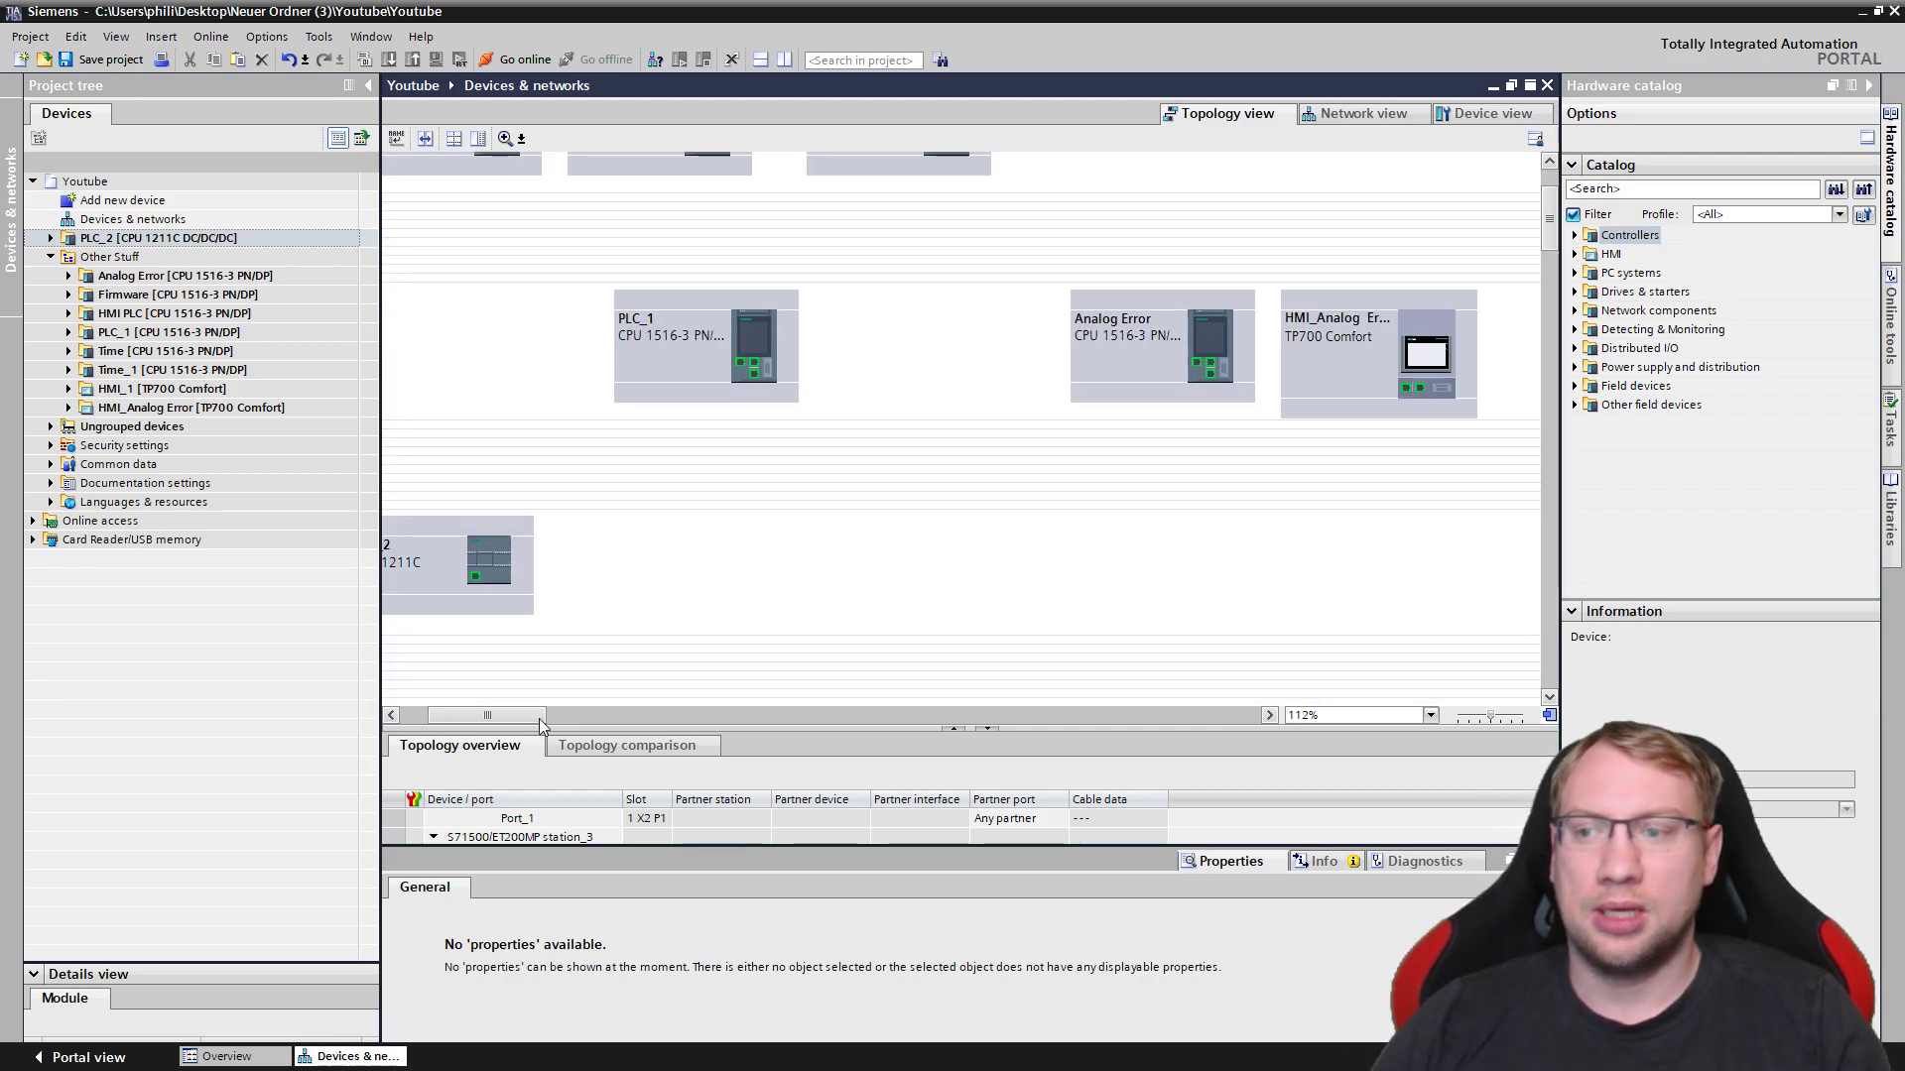
{"action": "left_click_drag", "start_coordinate": [538, 718], "coordinate": [512, 718]}
{"action": "scroll", "coordinate": [693, 570], "scroll_direction": "up", "scroll_amount": 1}
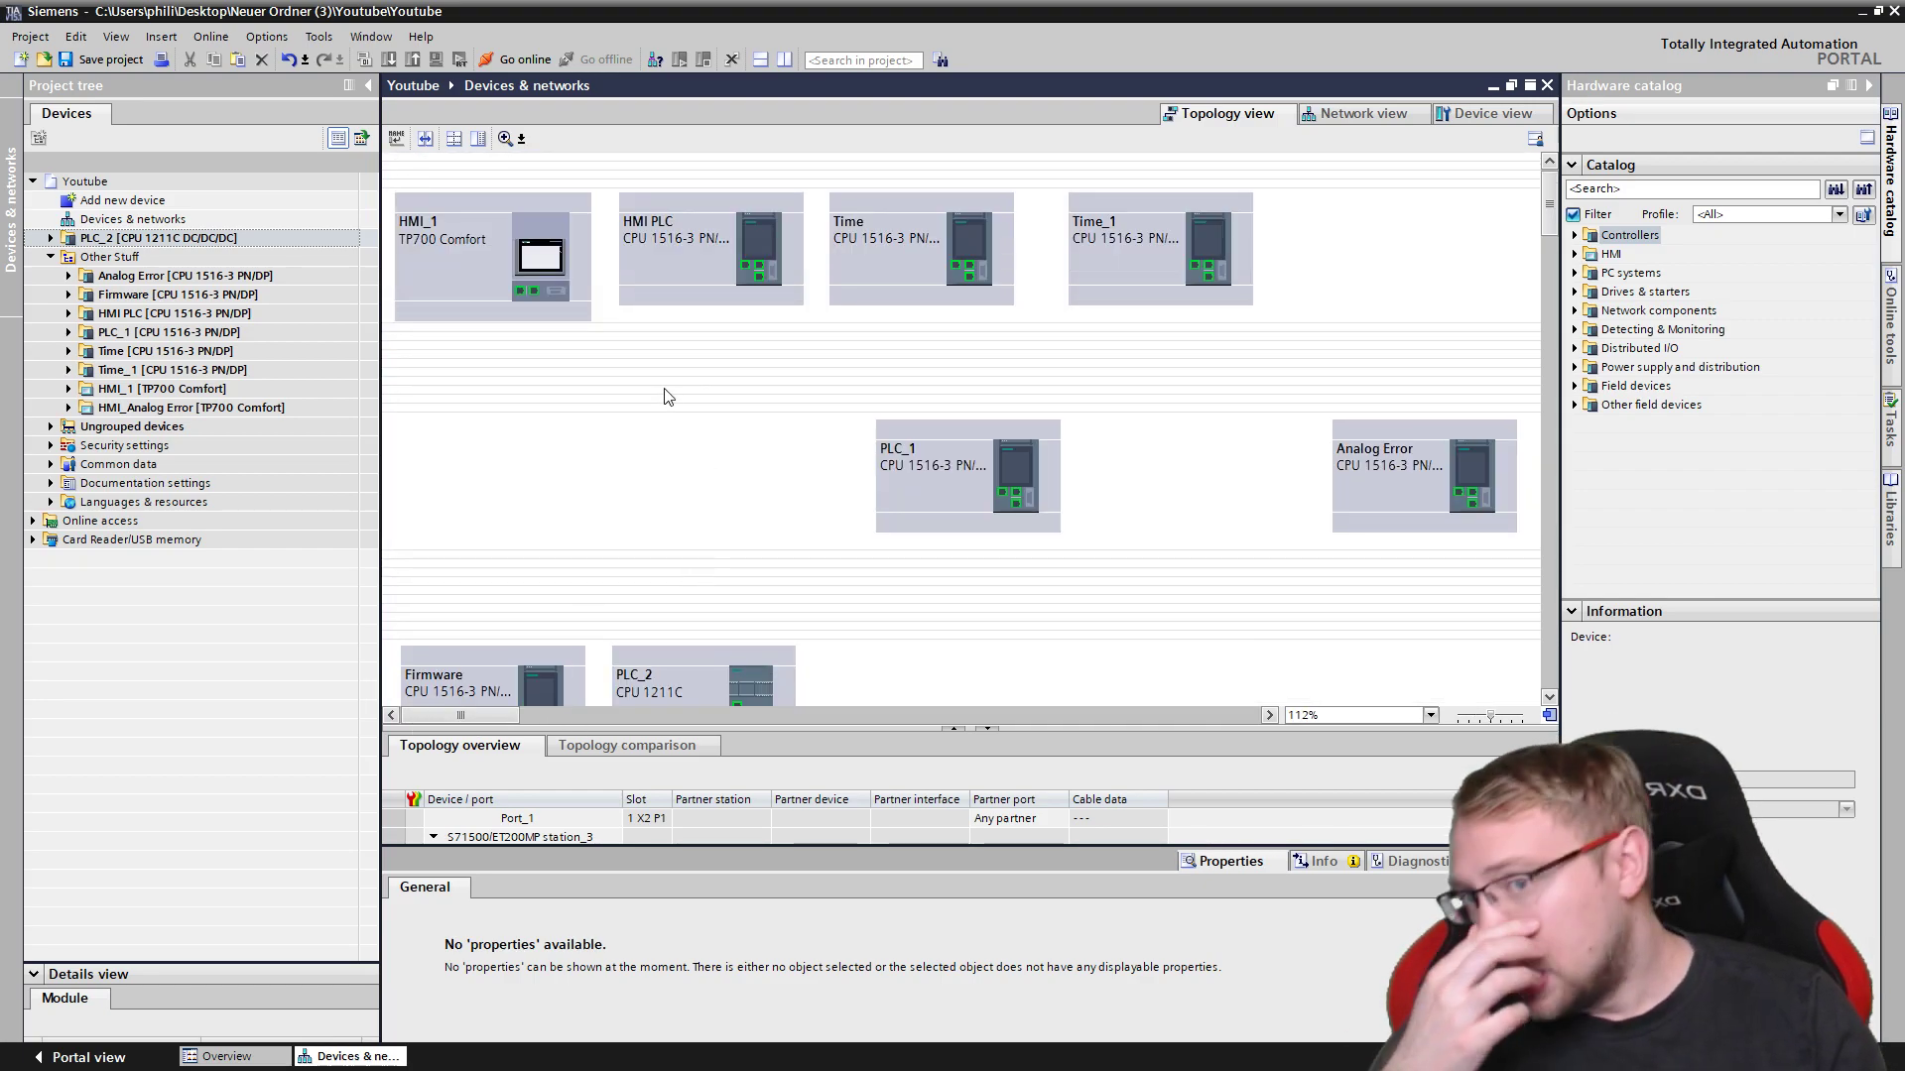
{"action": "scroll", "coordinate": [613, 341], "scroll_direction": "up", "scroll_amount": 1}
{"action": "scroll", "coordinate": [613, 341], "scroll_direction": "up", "scroll_amount": 1}
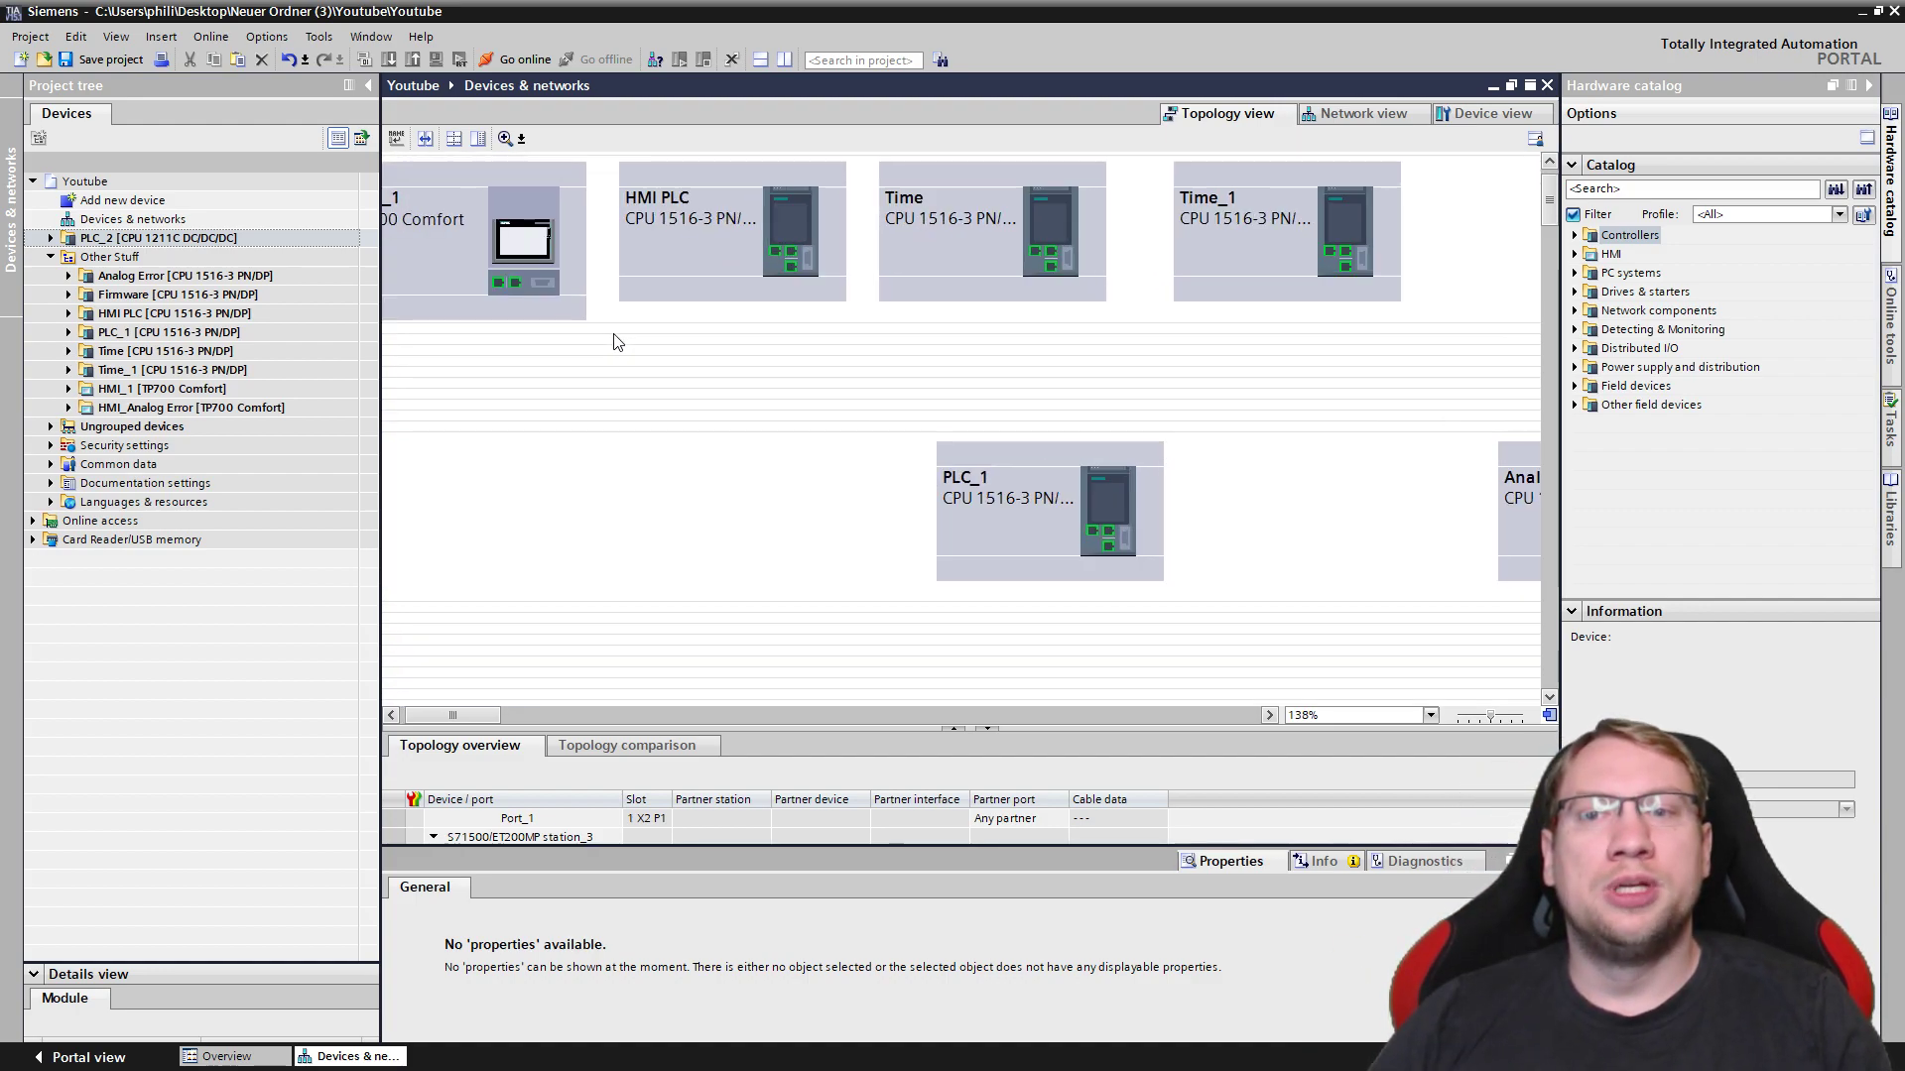
{"action": "left_click_drag", "start_coordinate": [466, 715], "coordinate": [419, 716]}
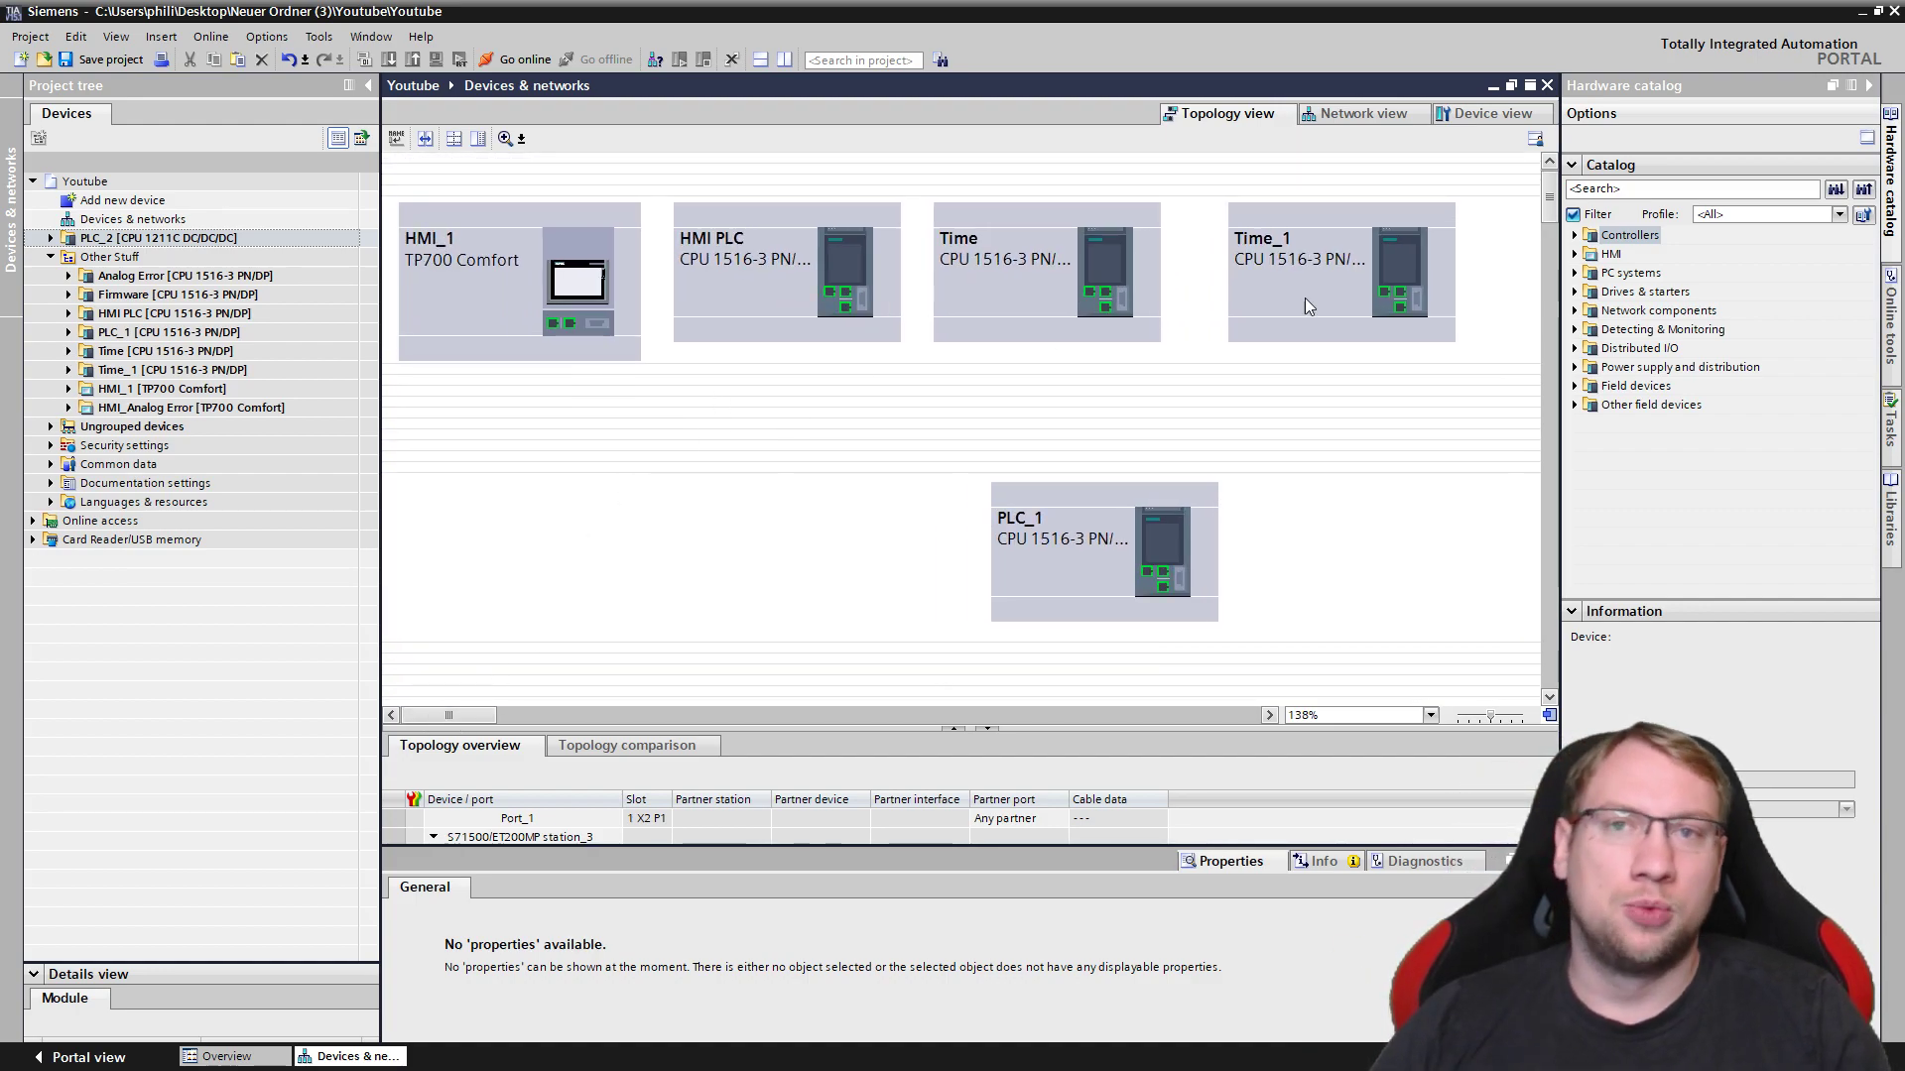
Return to the network view and select the CPU of the HMI PLC station.
{"action": "left_click", "coordinate": [1377, 113]}
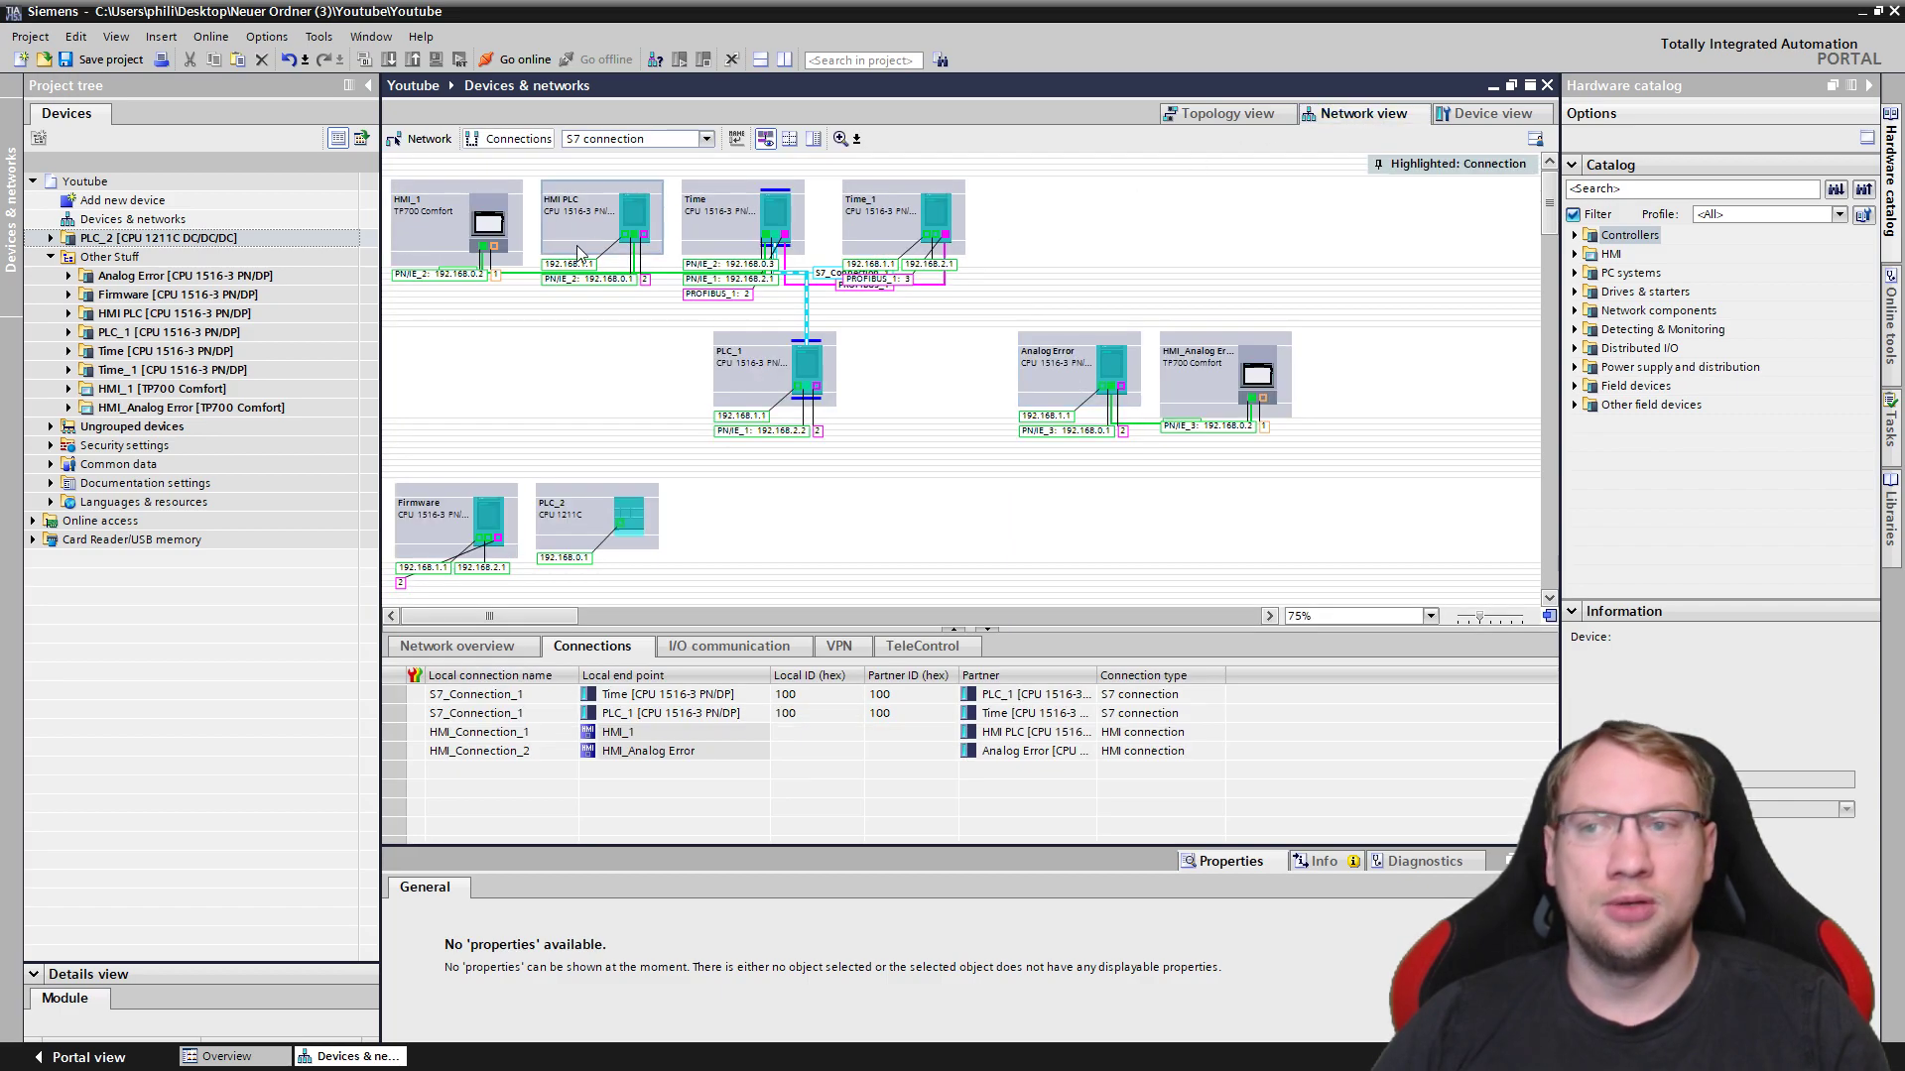
{"action": "scroll", "coordinate": [571, 293], "scroll_direction": "up", "scroll_amount": 4}
{"action": "left_click", "coordinate": [675, 250]}
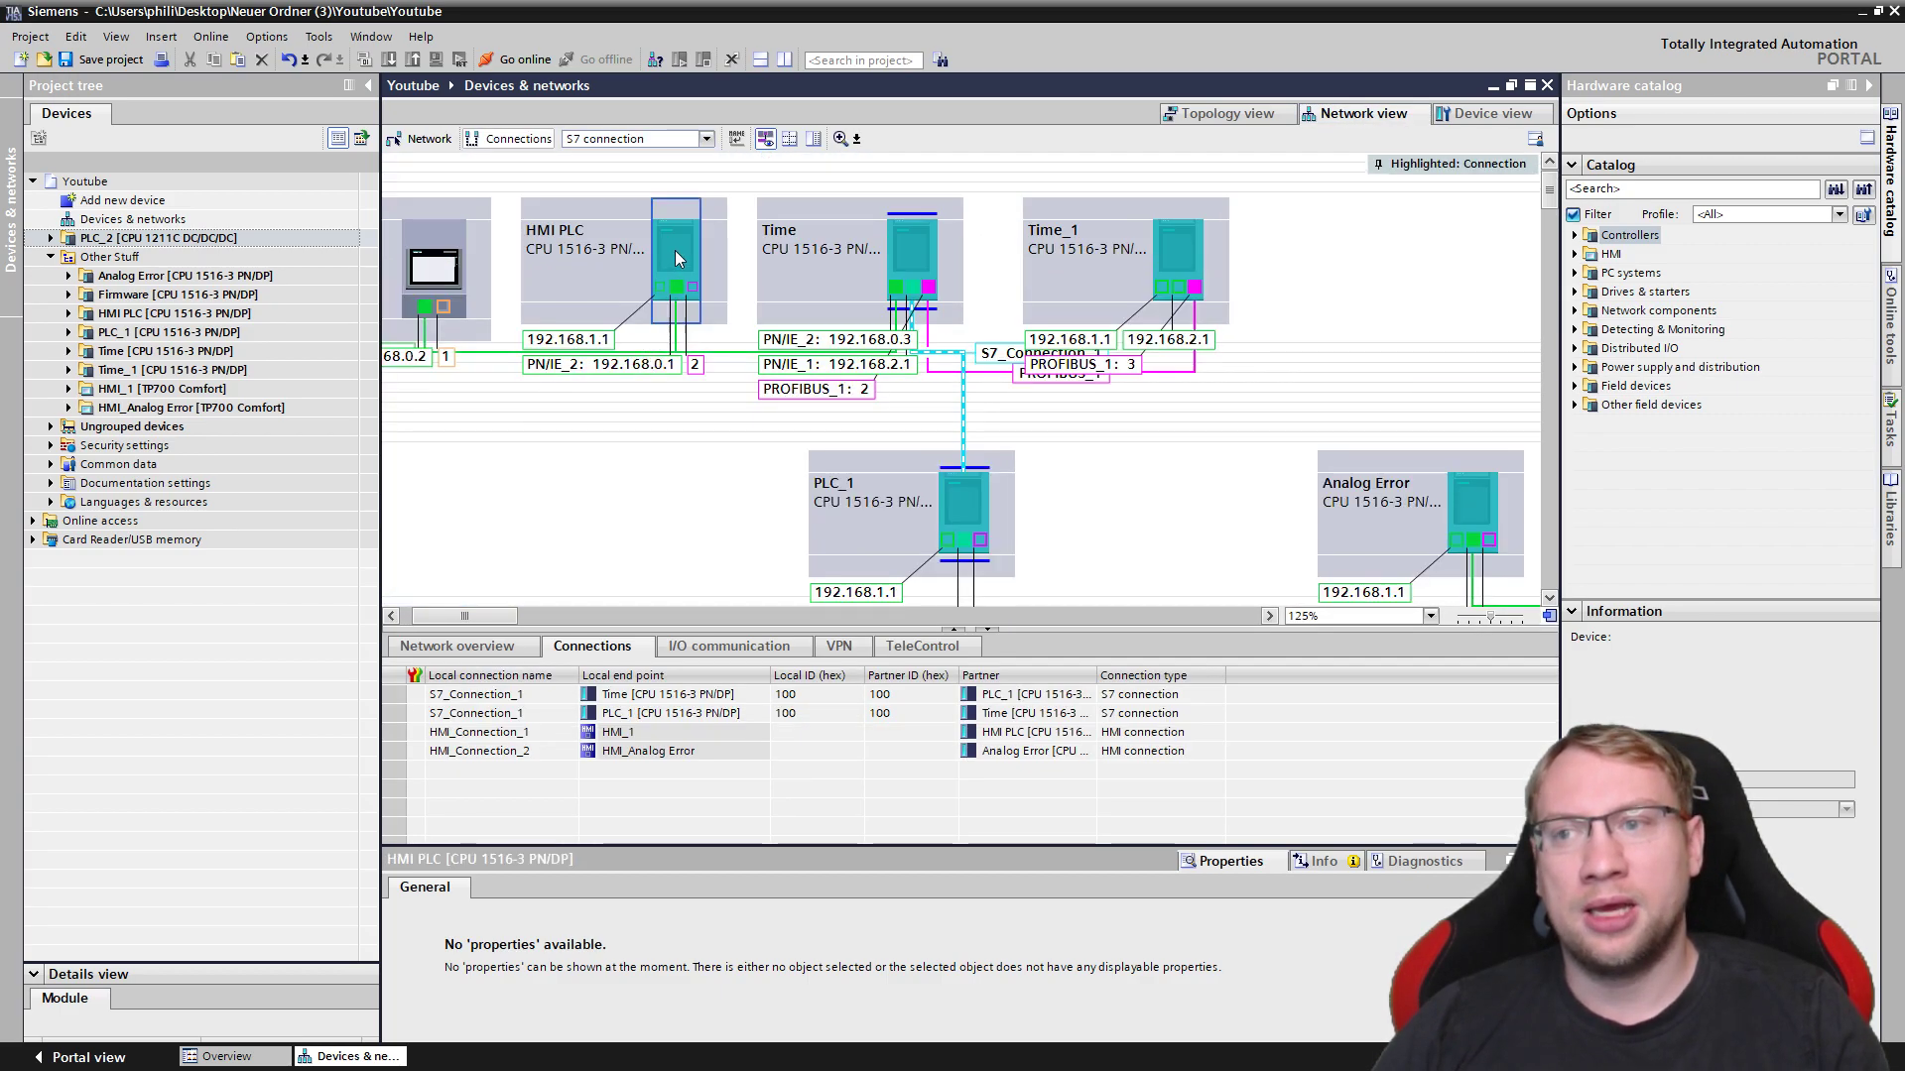
Check the HMI PLC's PROFINET interface [X2] in the network view, and view its device view from the topology view before returning.
{"action": "left_click", "coordinate": [680, 290]}
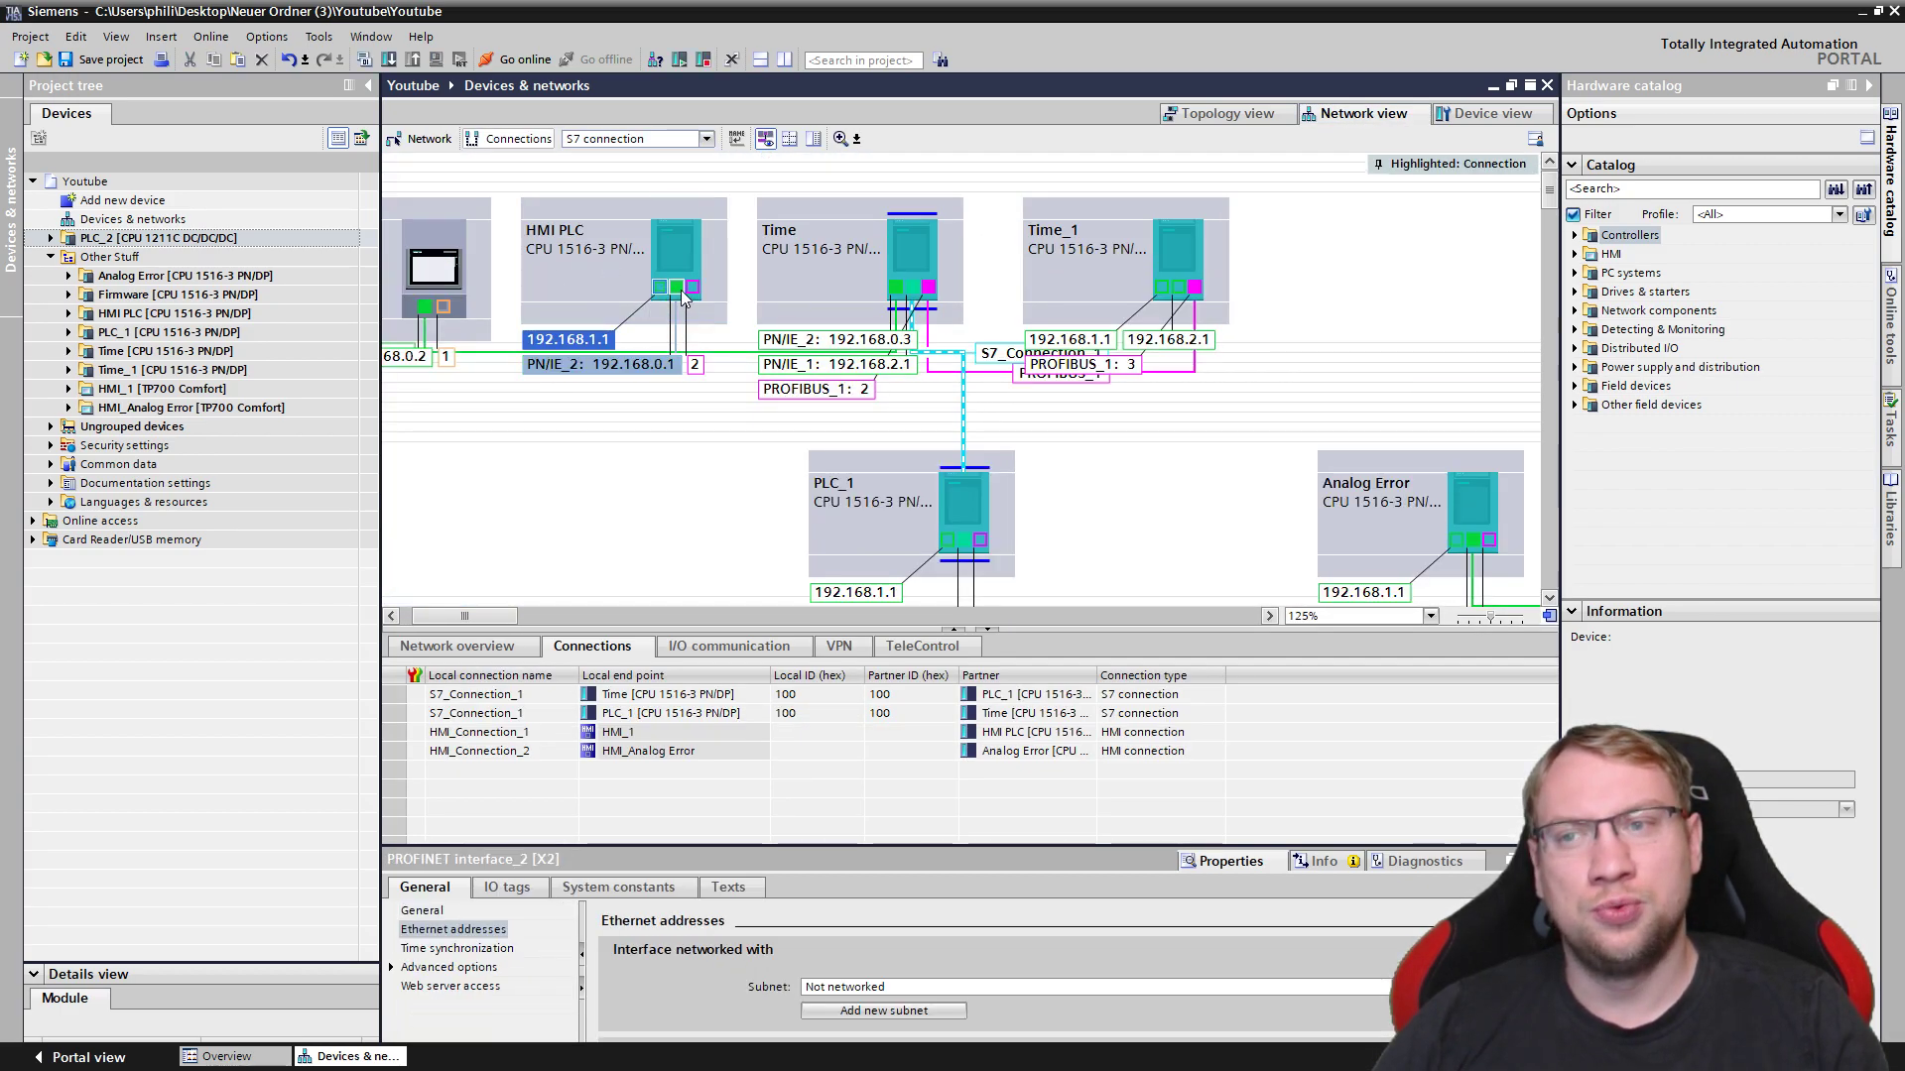
{"action": "key", "text": "Escape"}
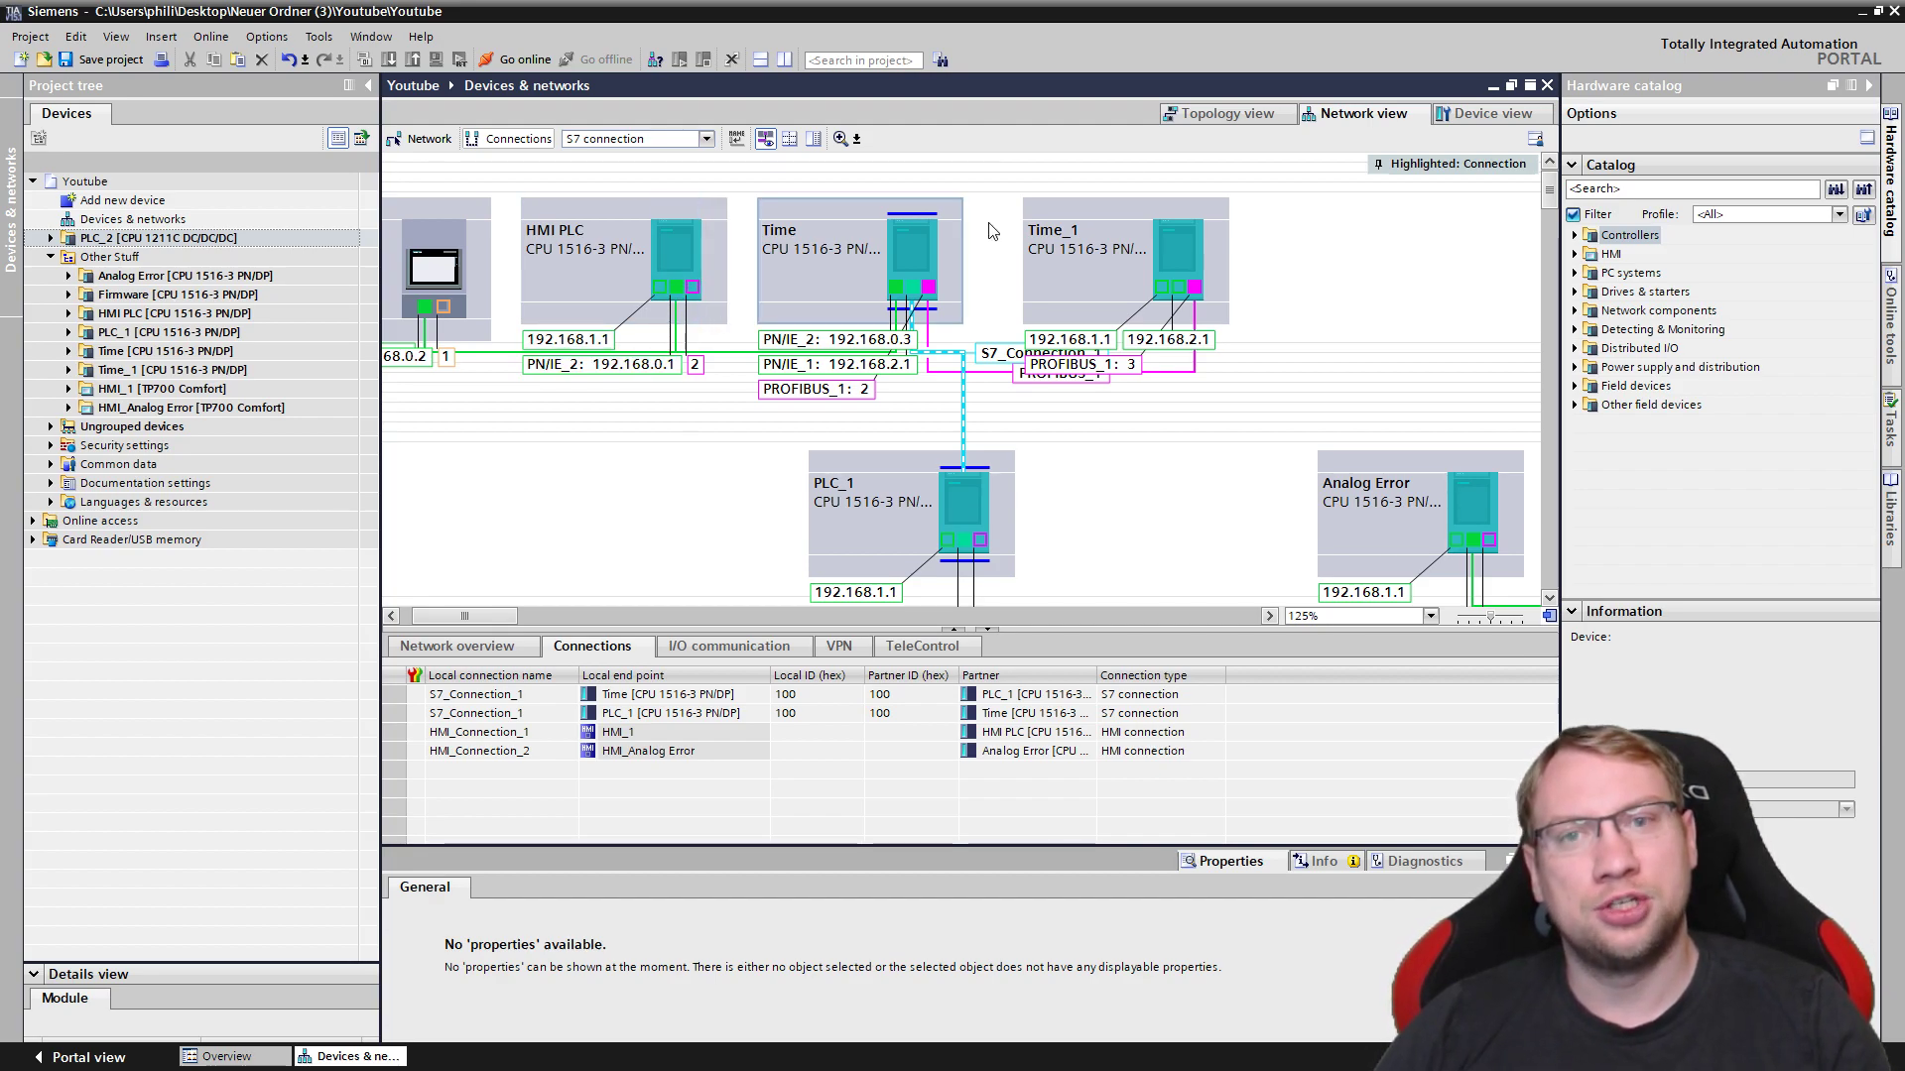
{"action": "left_click", "coordinate": [1238, 114]}
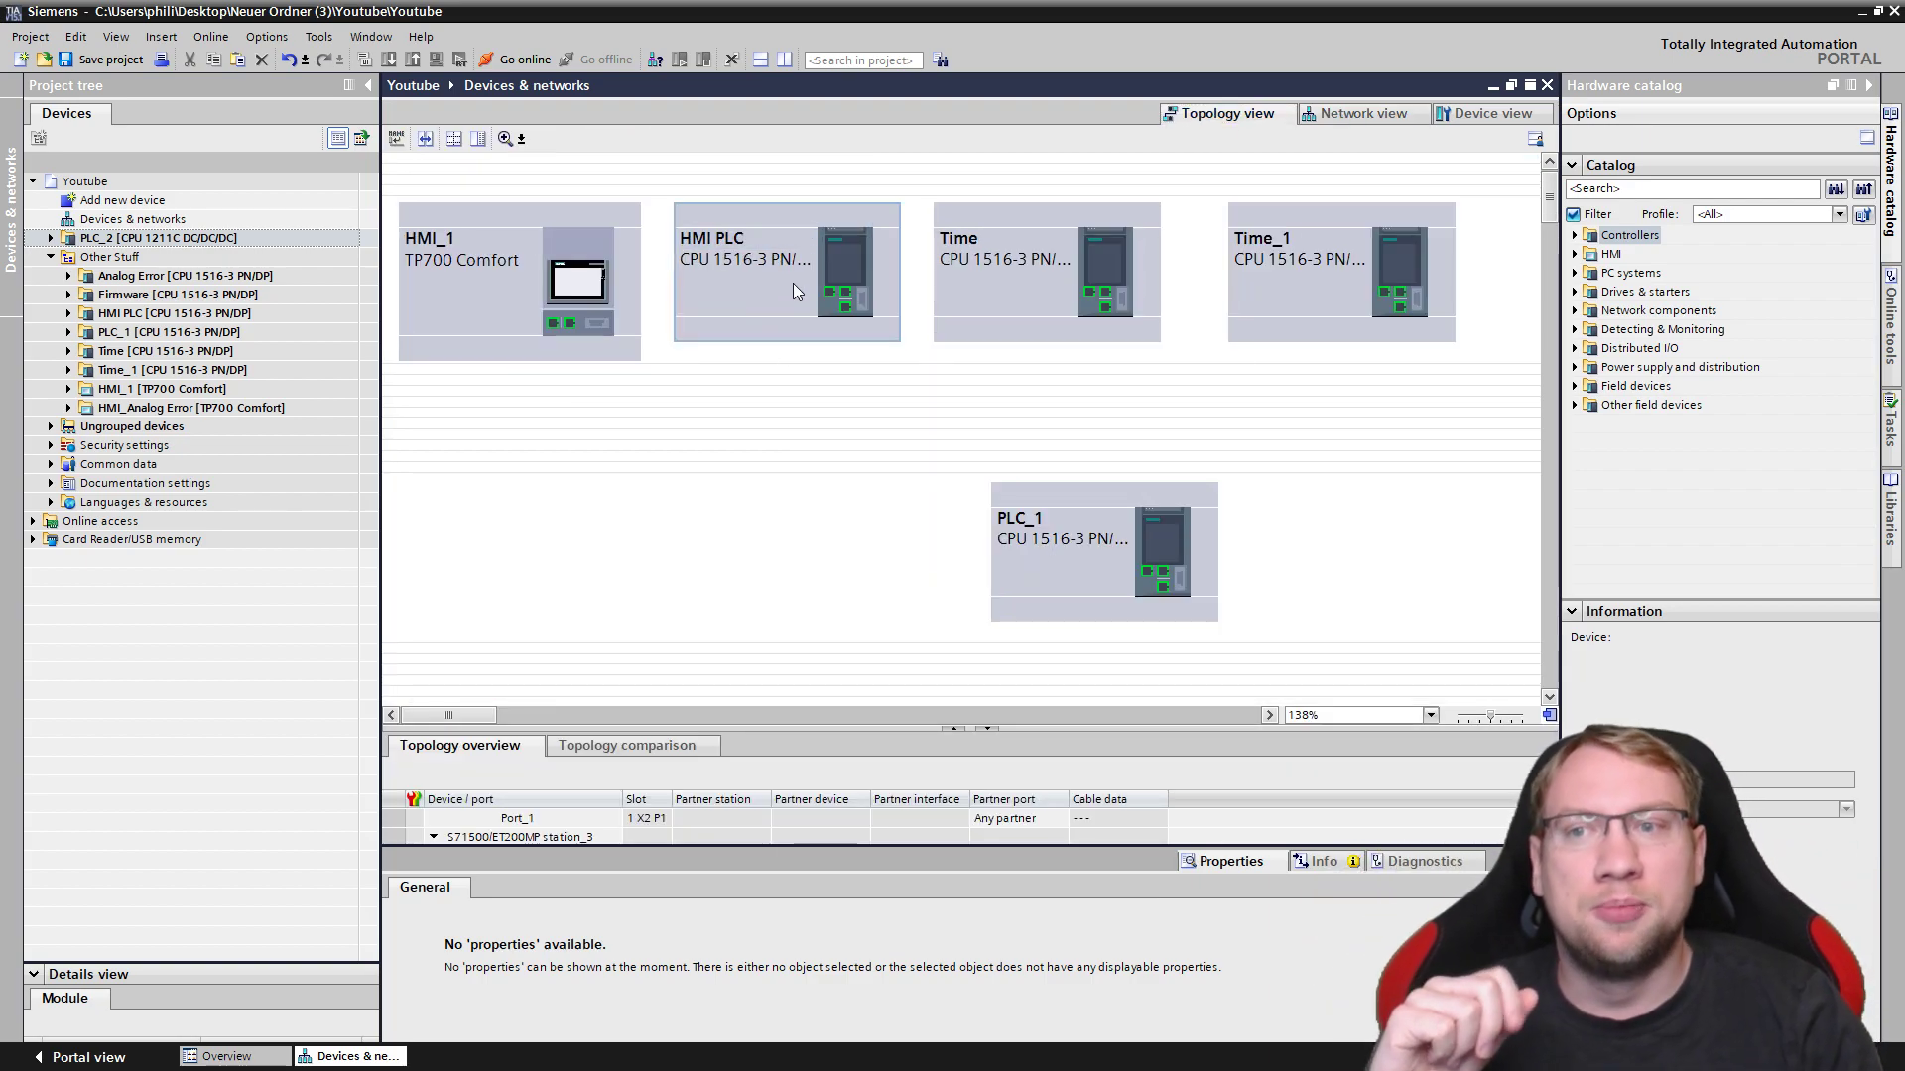
{"action": "double_click", "coordinate": [832, 296]}
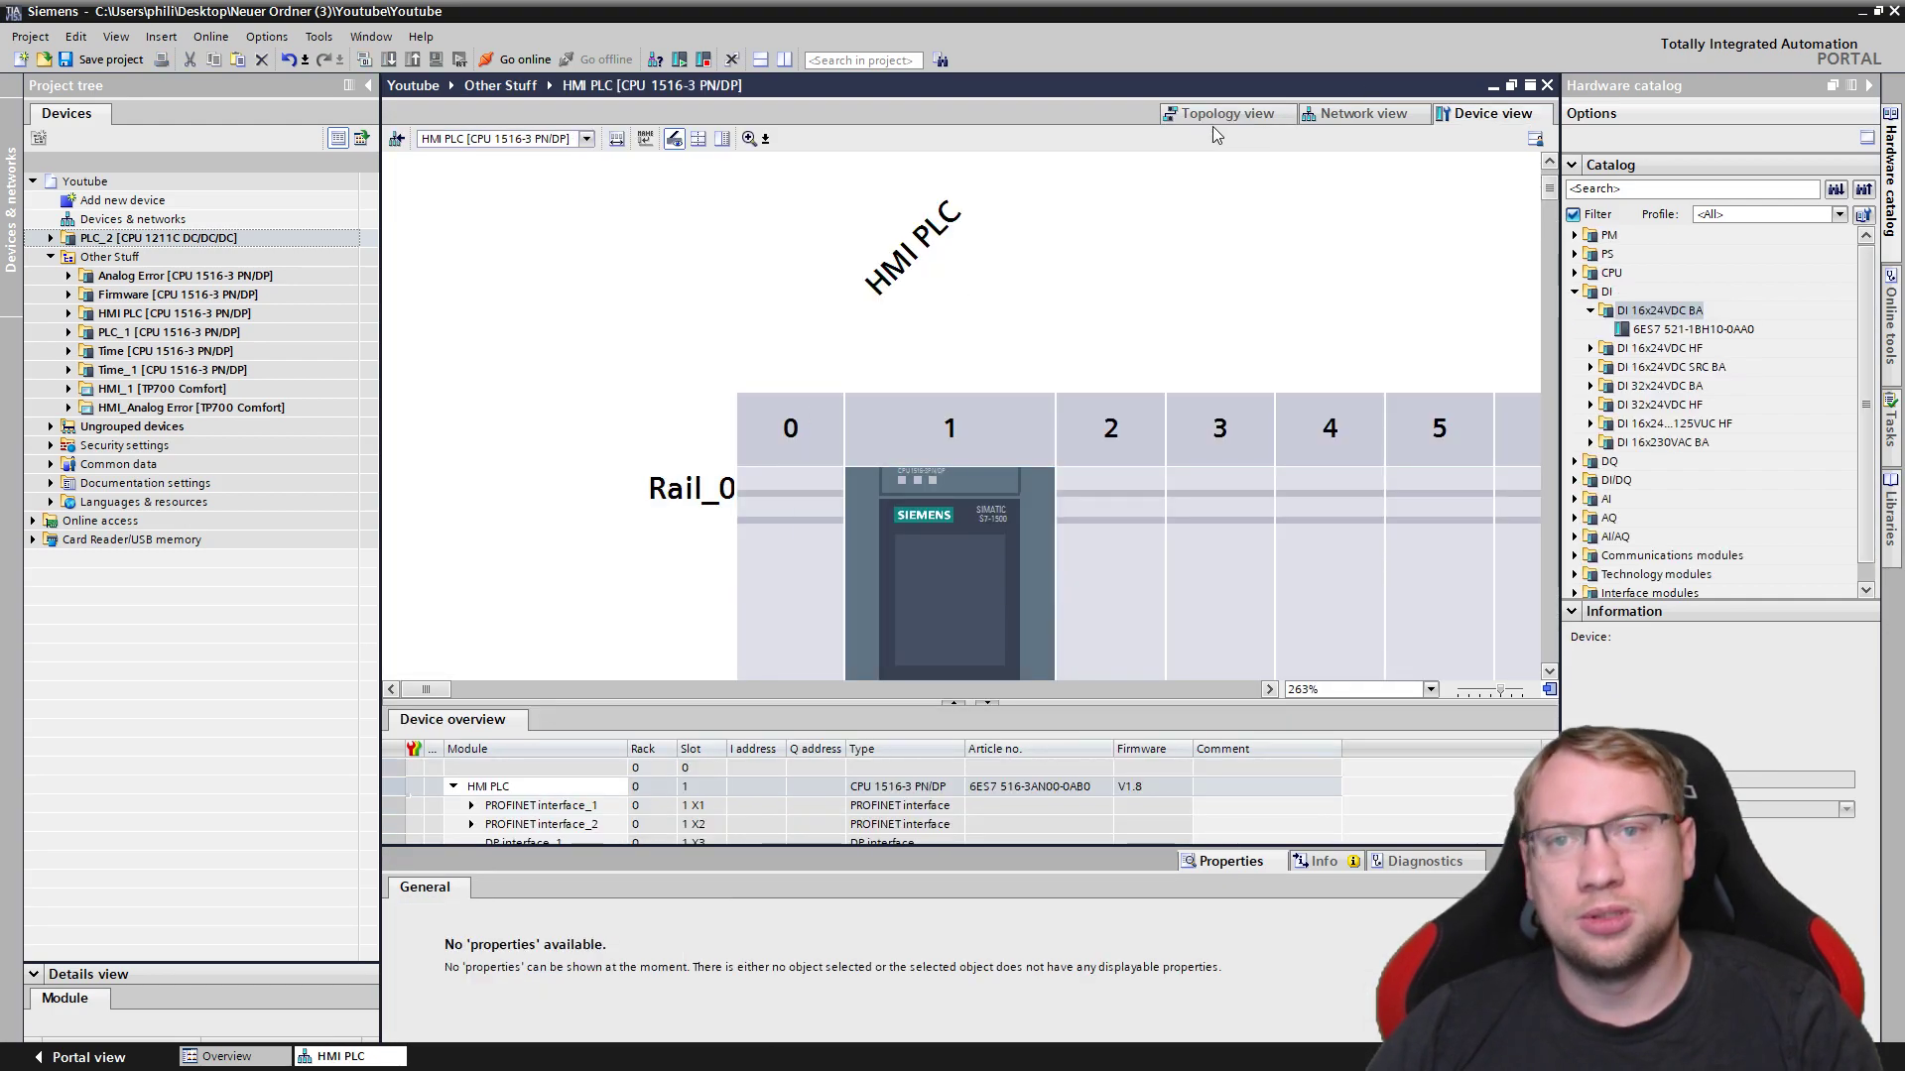
{"action": "left_click", "coordinate": [1219, 119]}
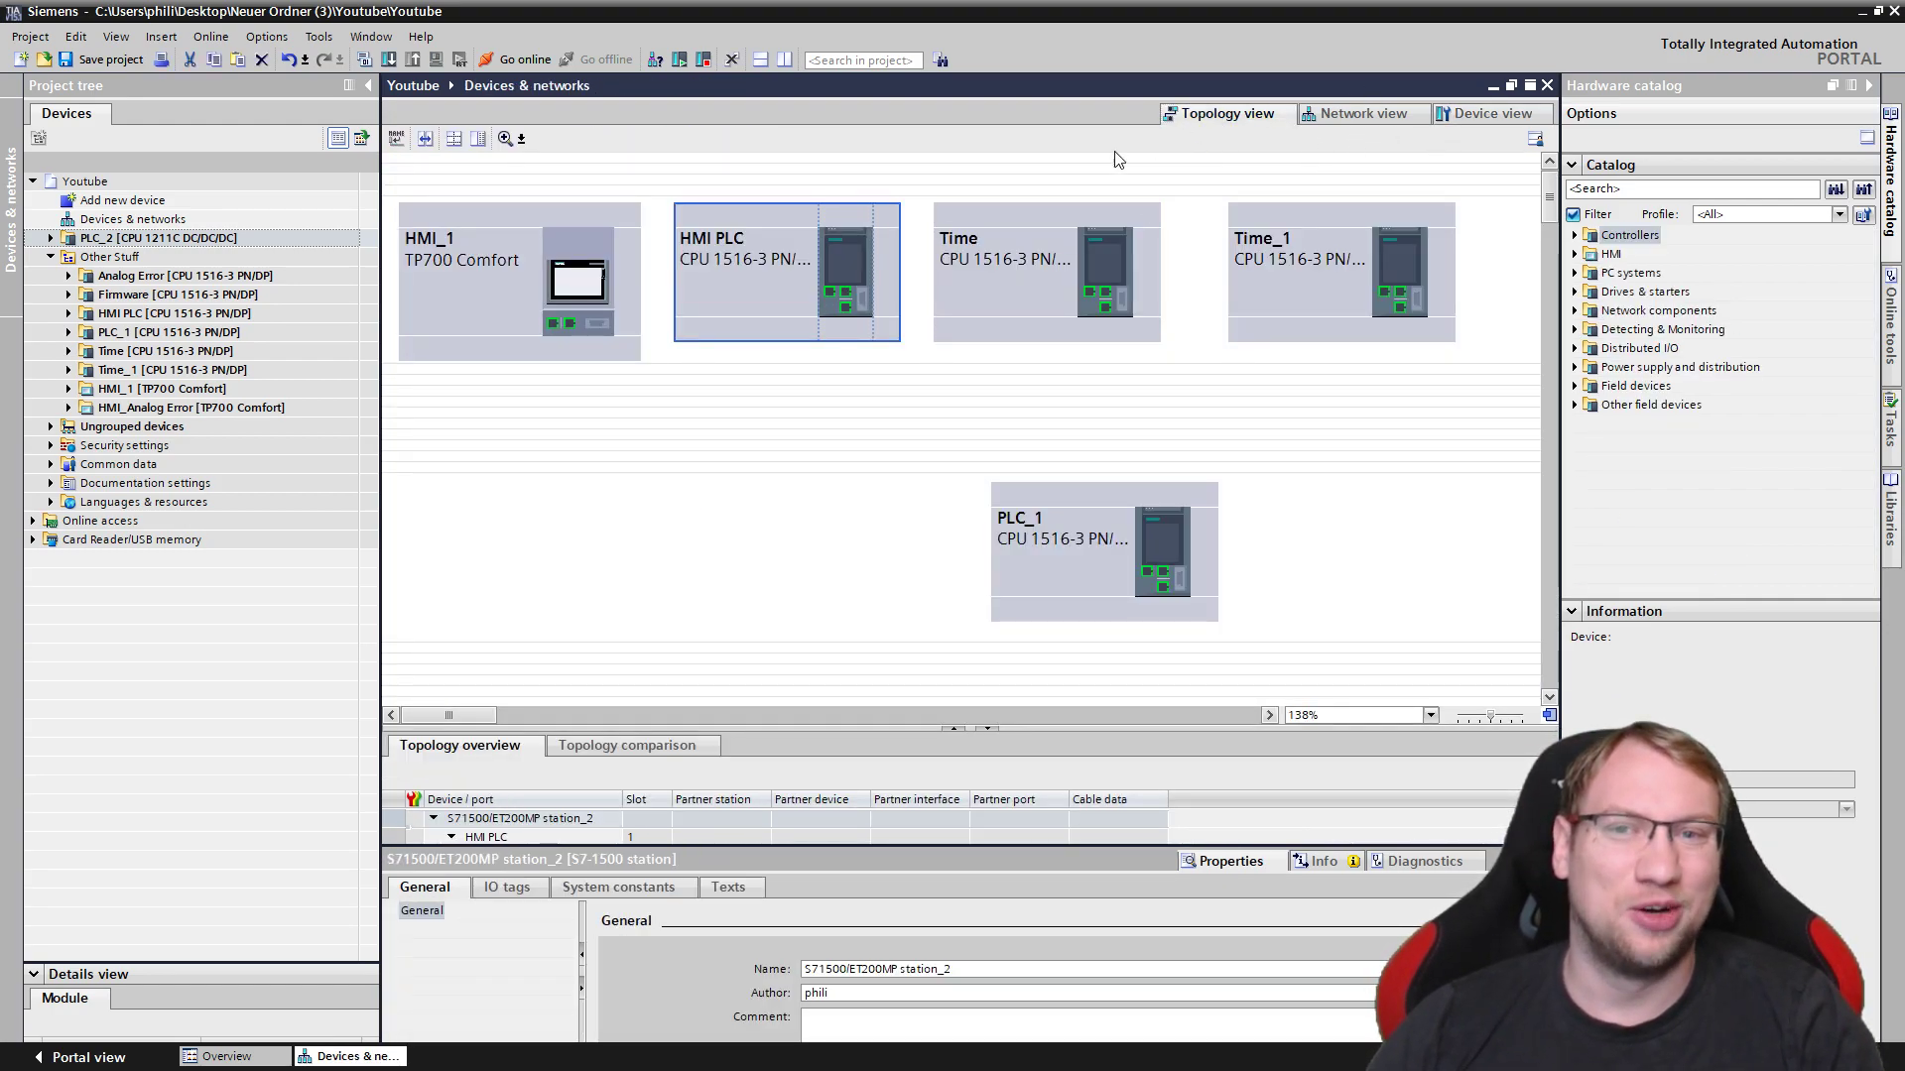
{"action": "double_click", "coordinate": [853, 265]}
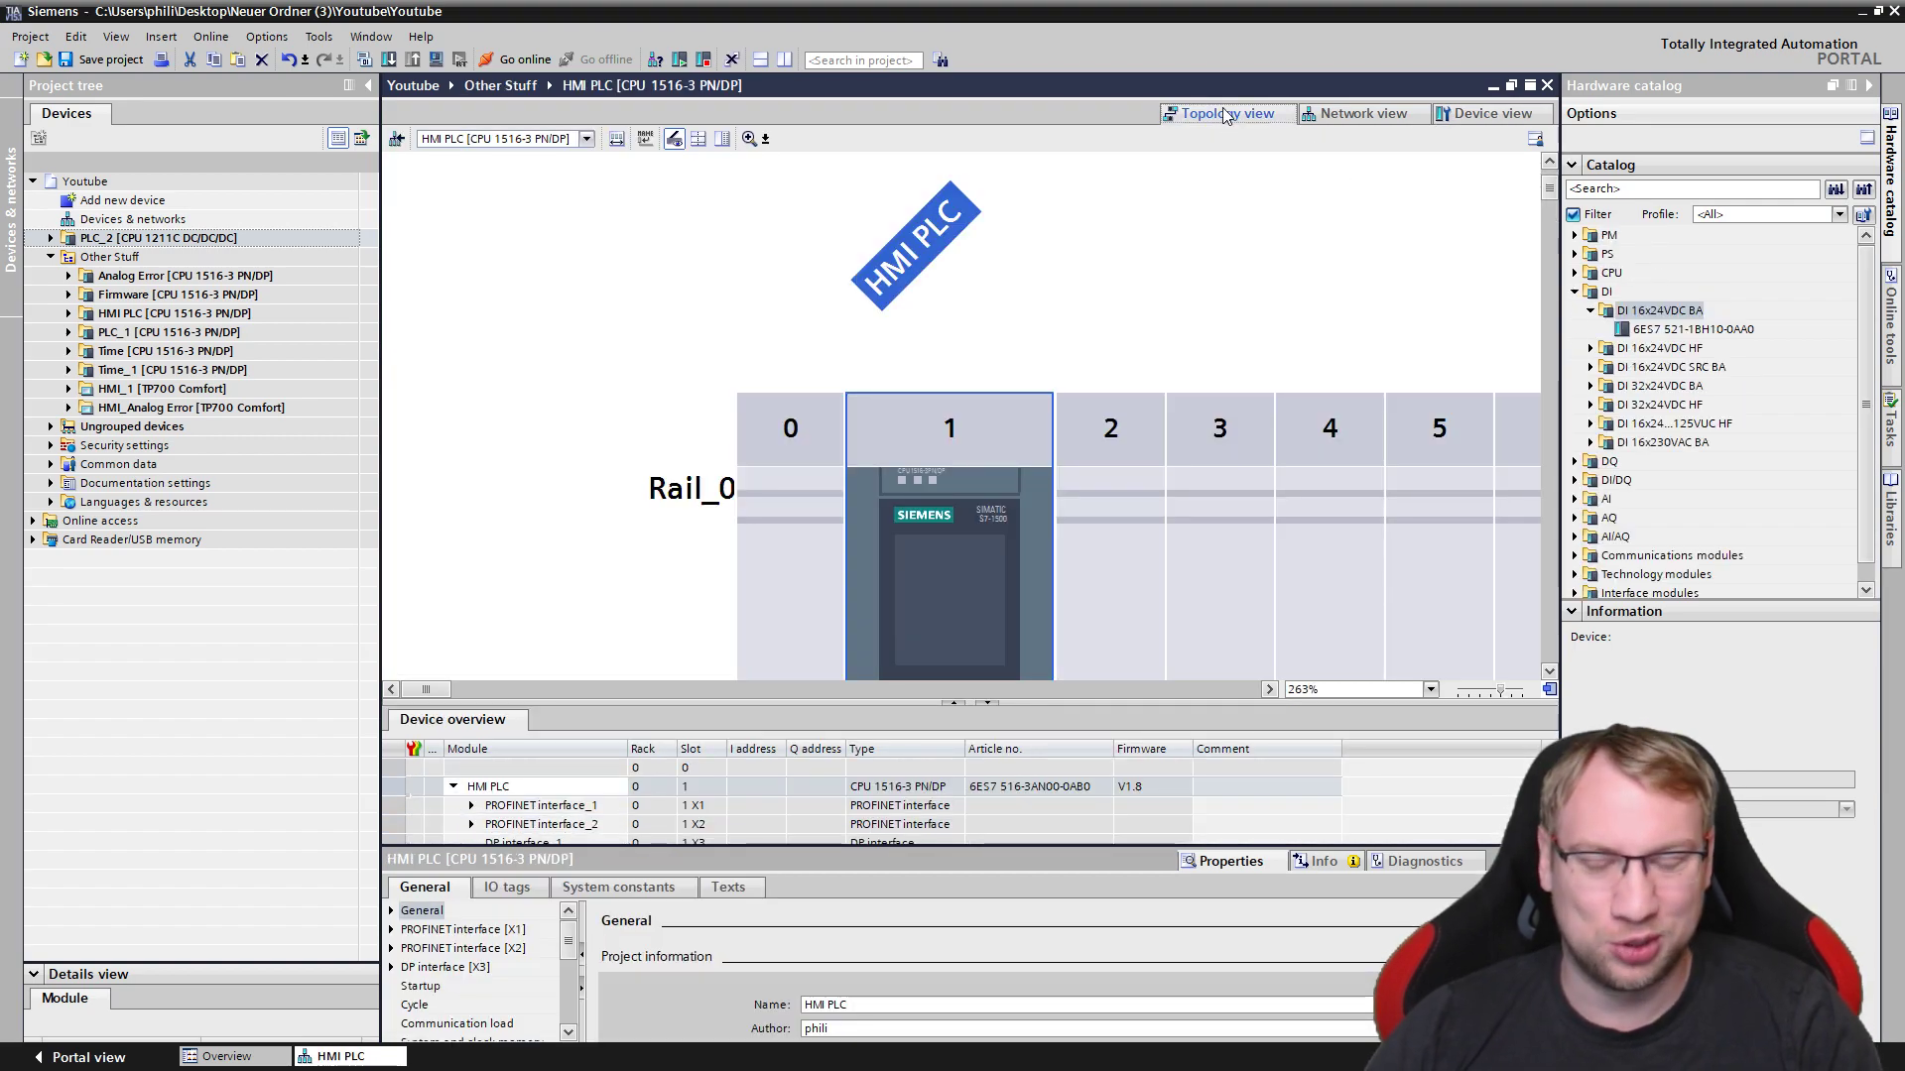
{"action": "left_click", "coordinate": [1226, 116]}
Compare the HMI PLC's physical ports in the topology view with its PROFINET interface [X1] in the network view.
{"action": "scroll", "coordinate": [770, 366], "scroll_direction": "up", "scroll_amount": 3}
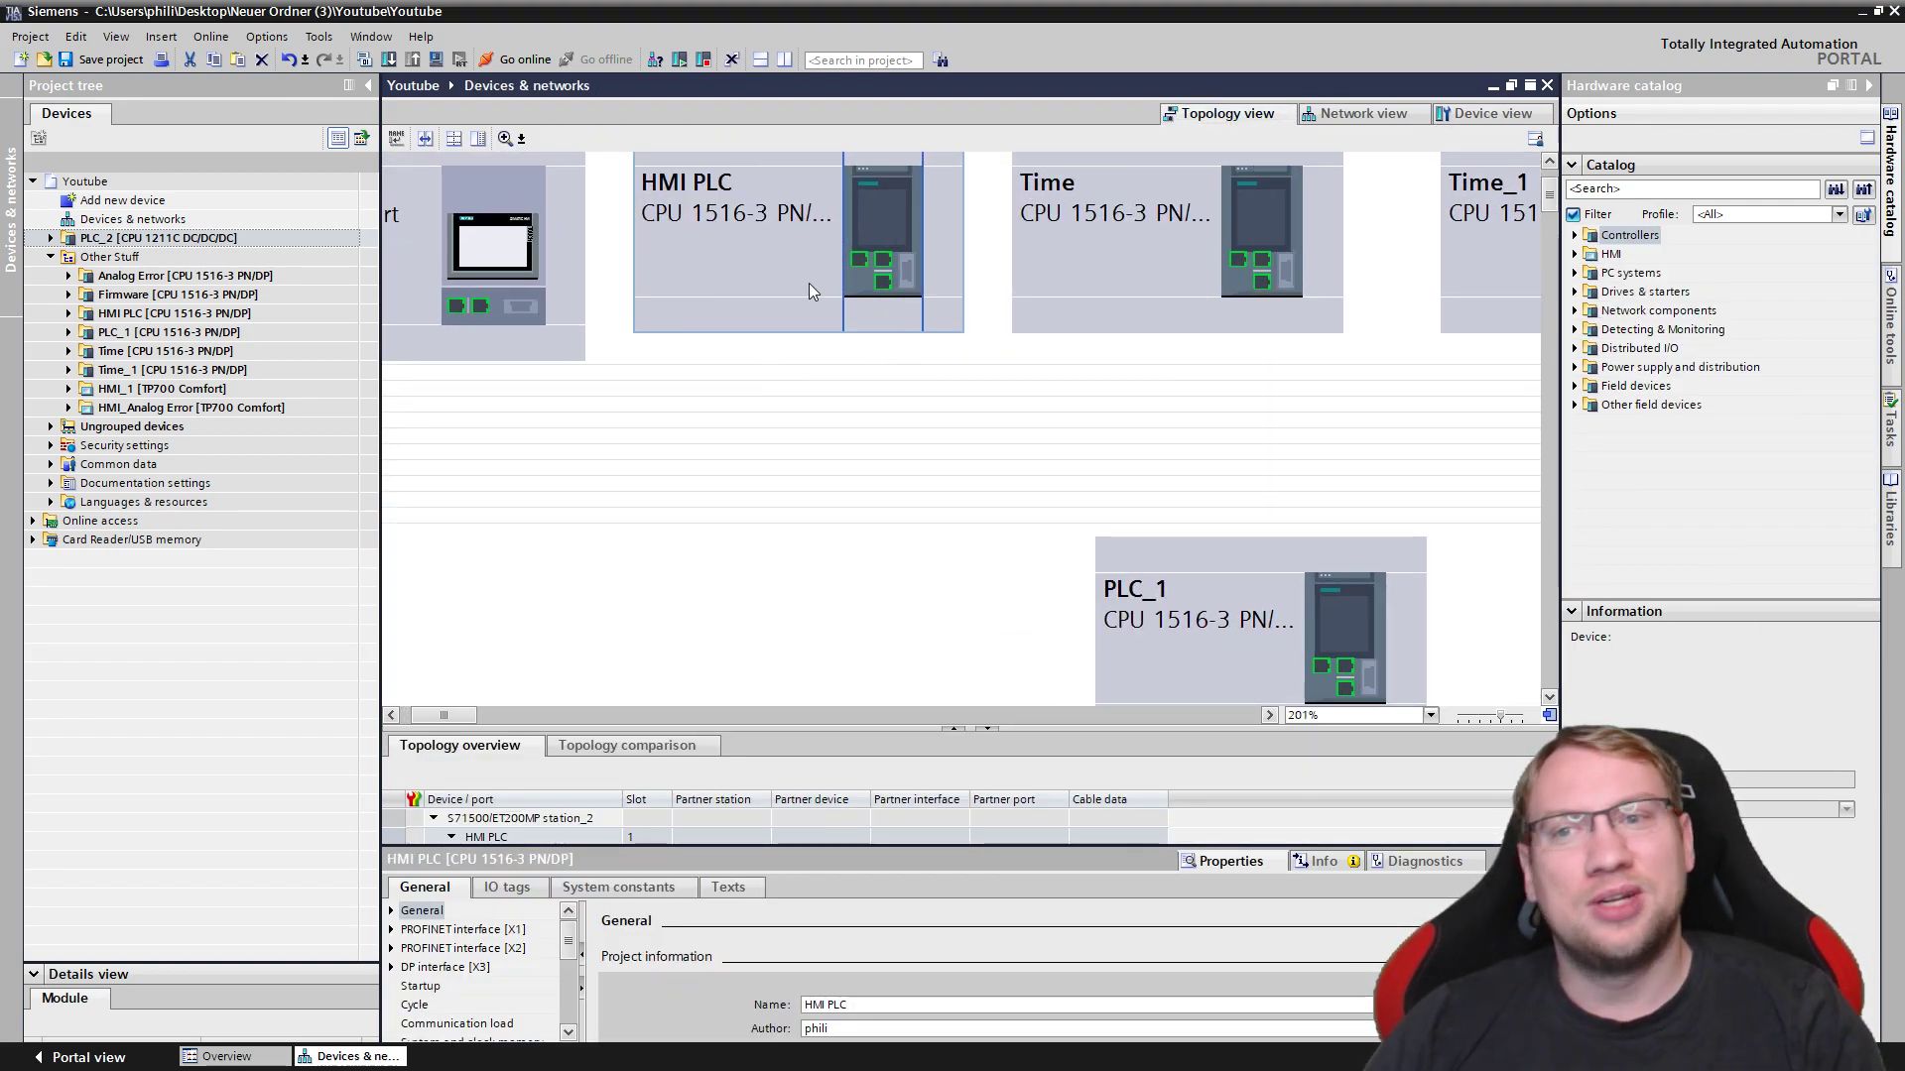
{"action": "left_click", "coordinate": [859, 263]}
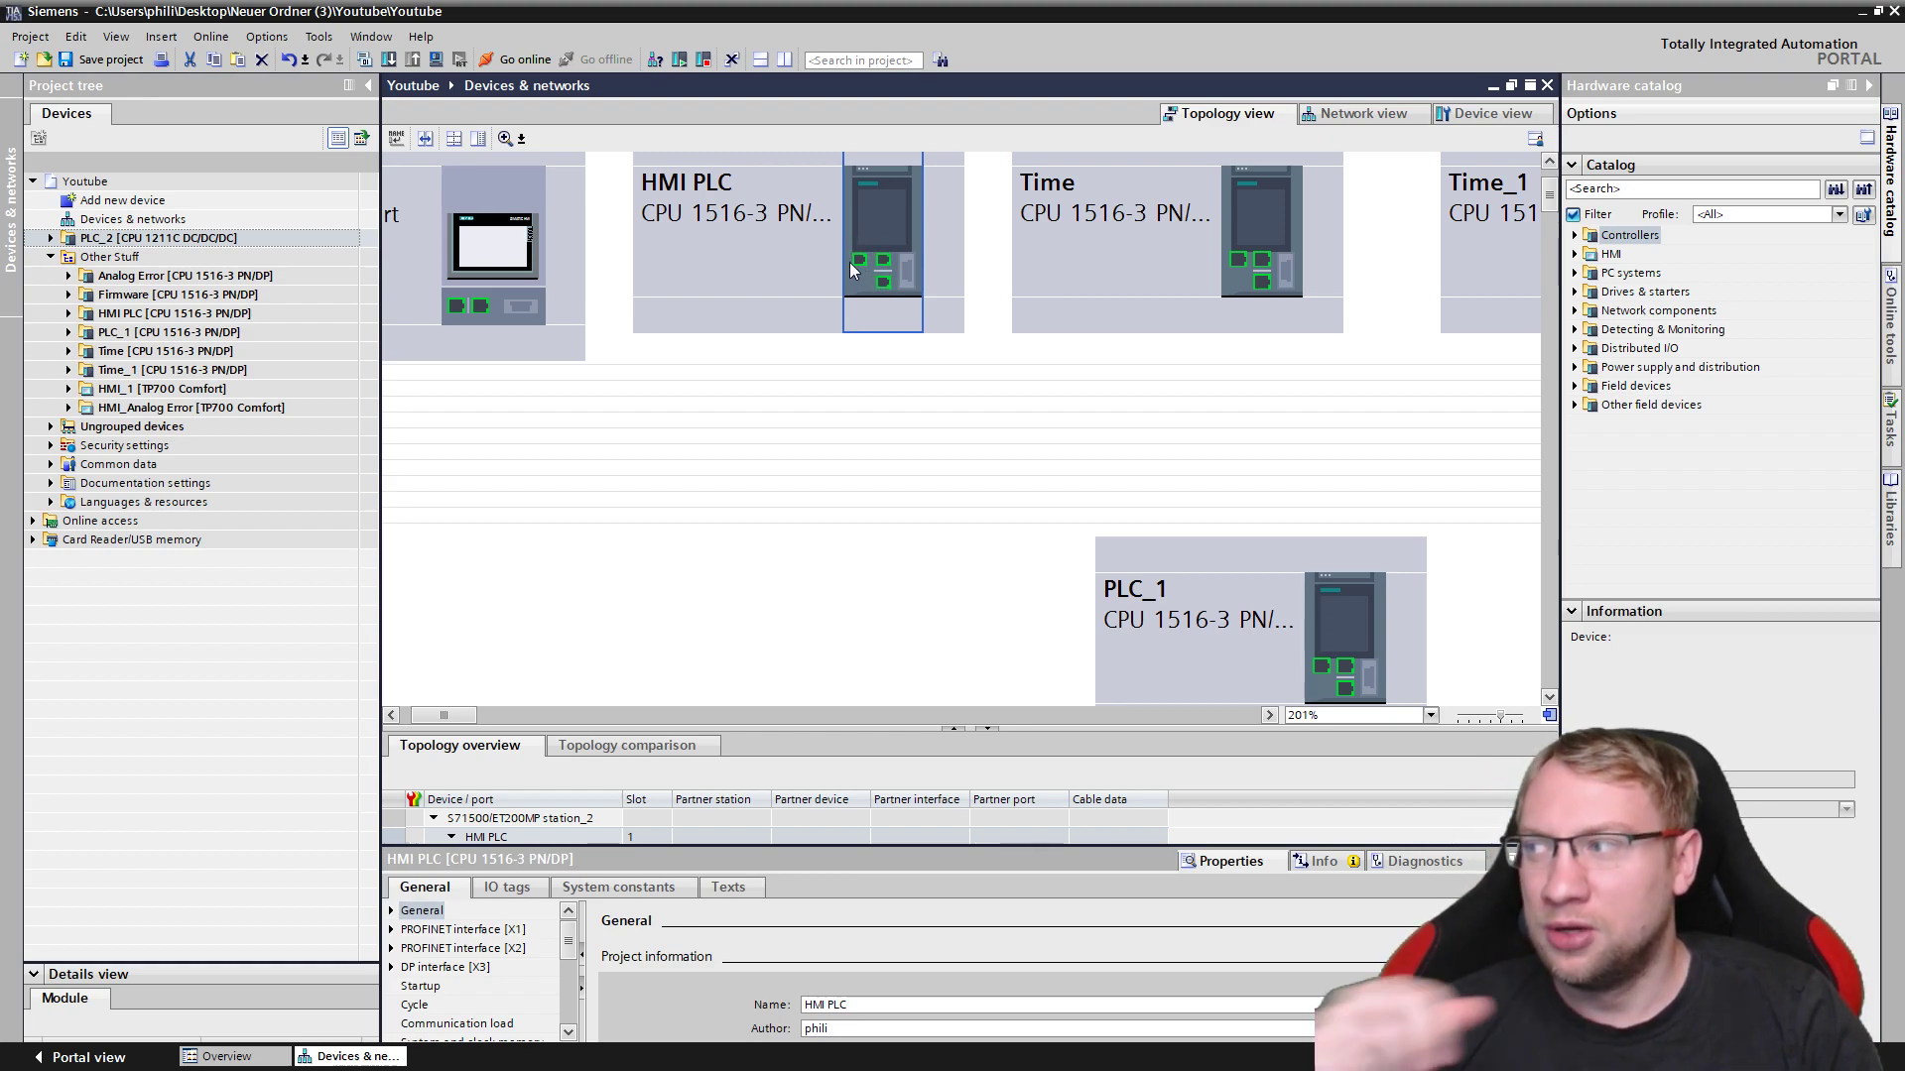
{"action": "scroll", "coordinate": [850, 262], "scroll_direction": "down", "scroll_amount": 3}
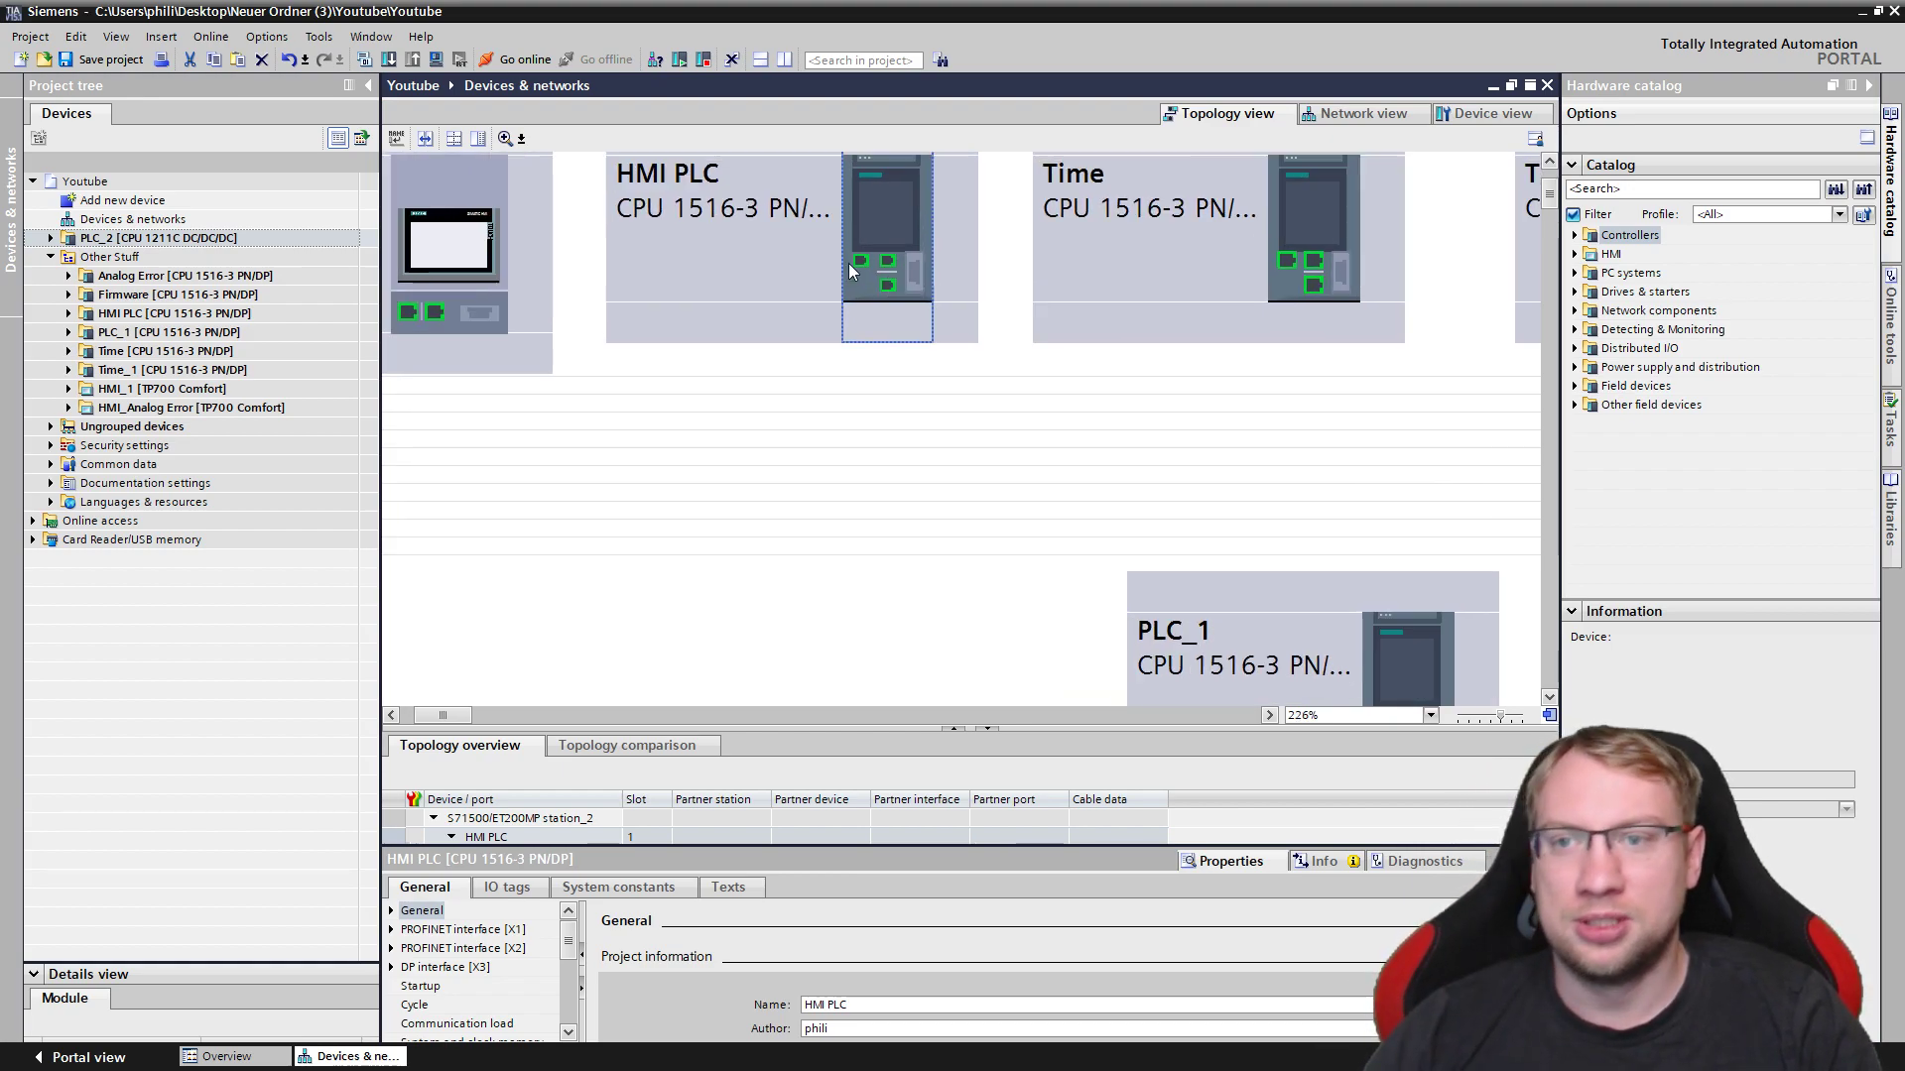
{"action": "left_click", "coordinate": [1335, 115]}
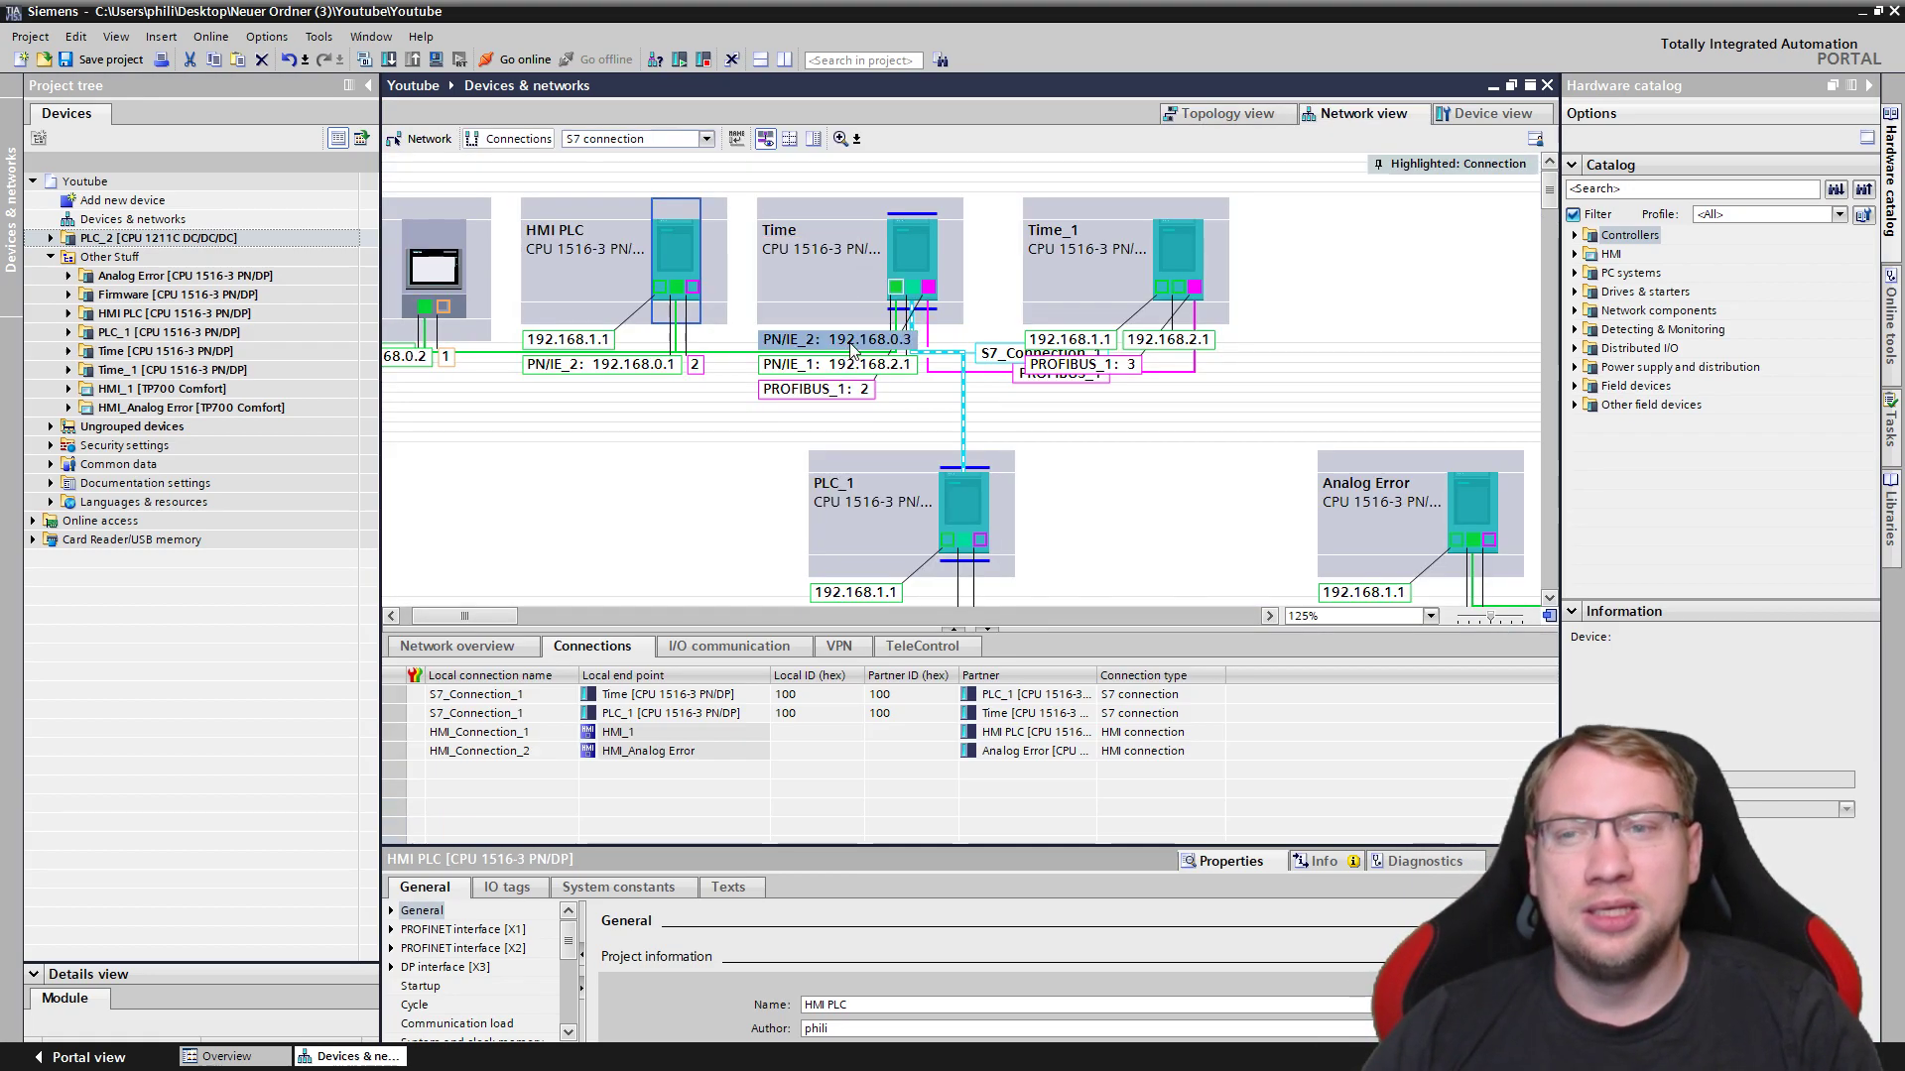
{"action": "left_click", "coordinate": [679, 290]}
{"action": "scroll", "coordinate": [678, 290], "scroll_direction": "up", "scroll_amount": 2}
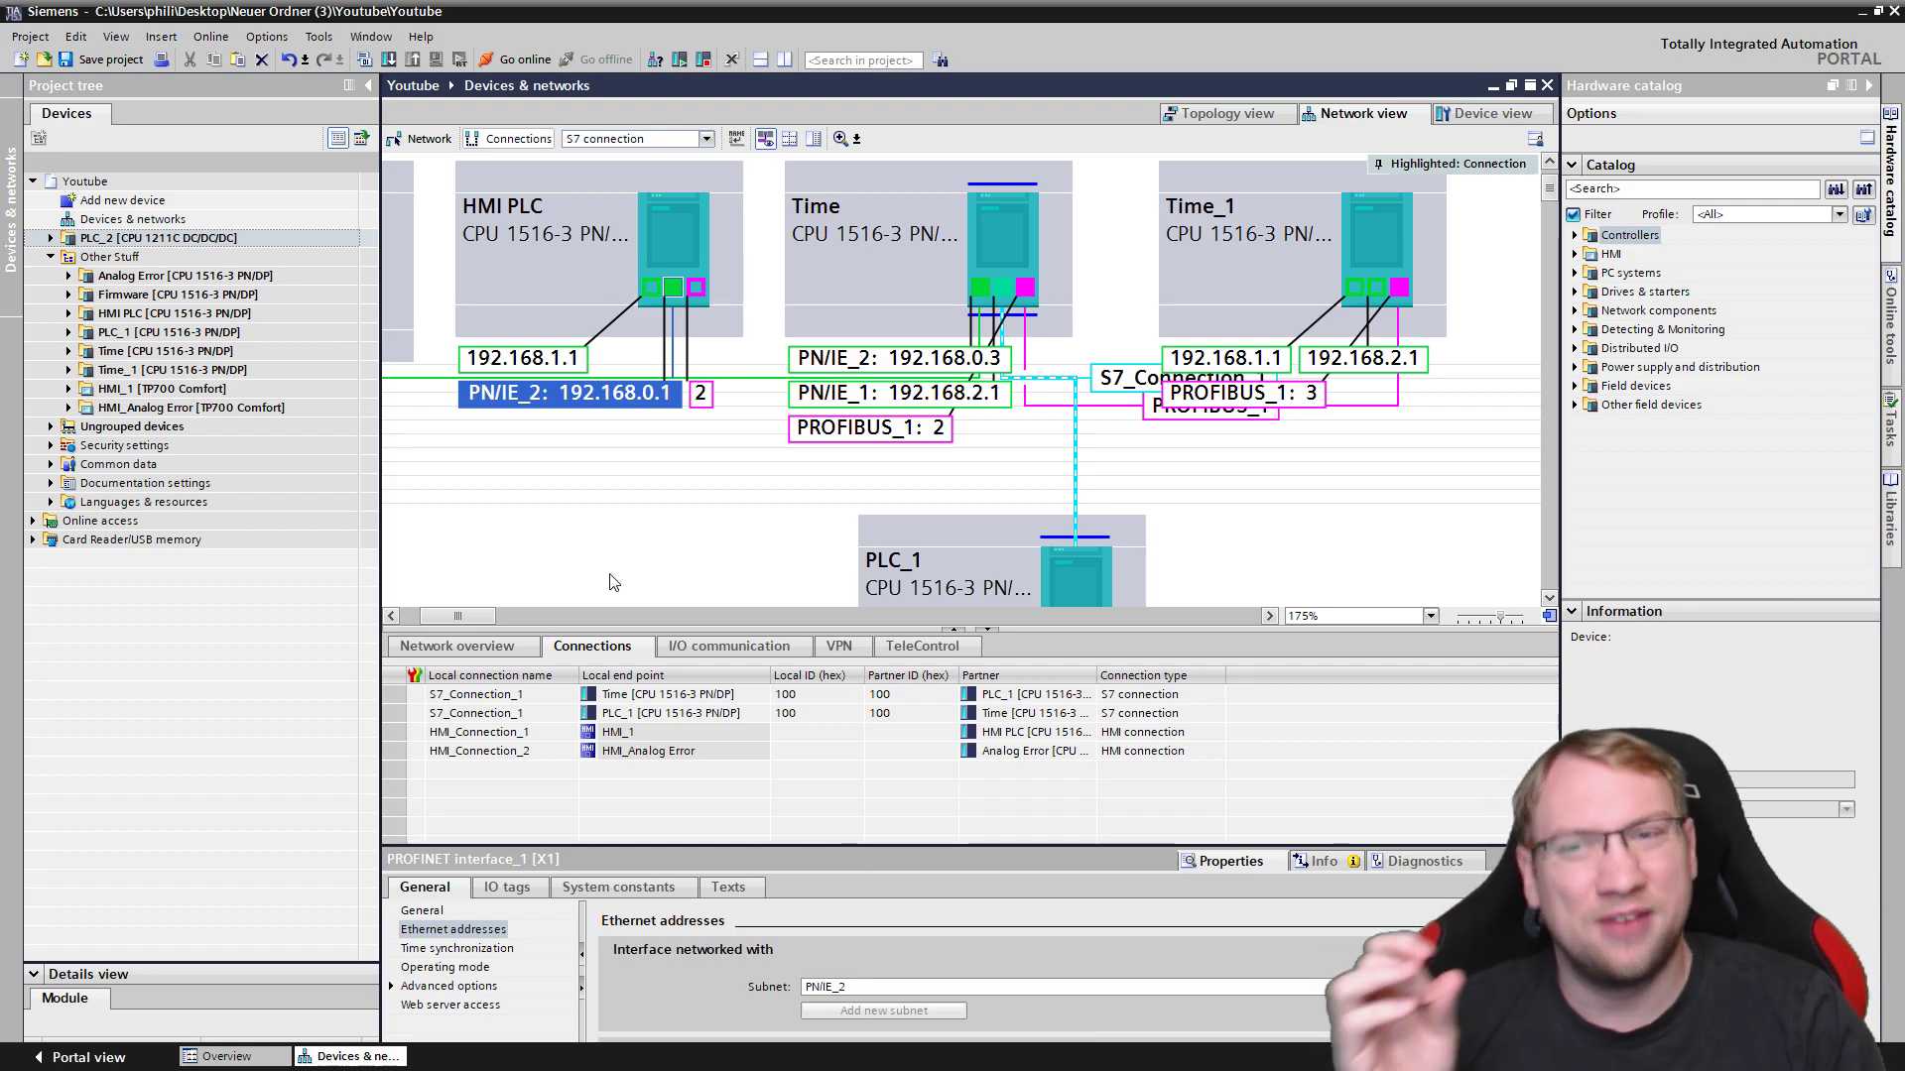
Compare how HMI_1, HMI PLC and Time are shown in the topology view and the network view.
{"action": "left_click", "coordinate": [1238, 119]}
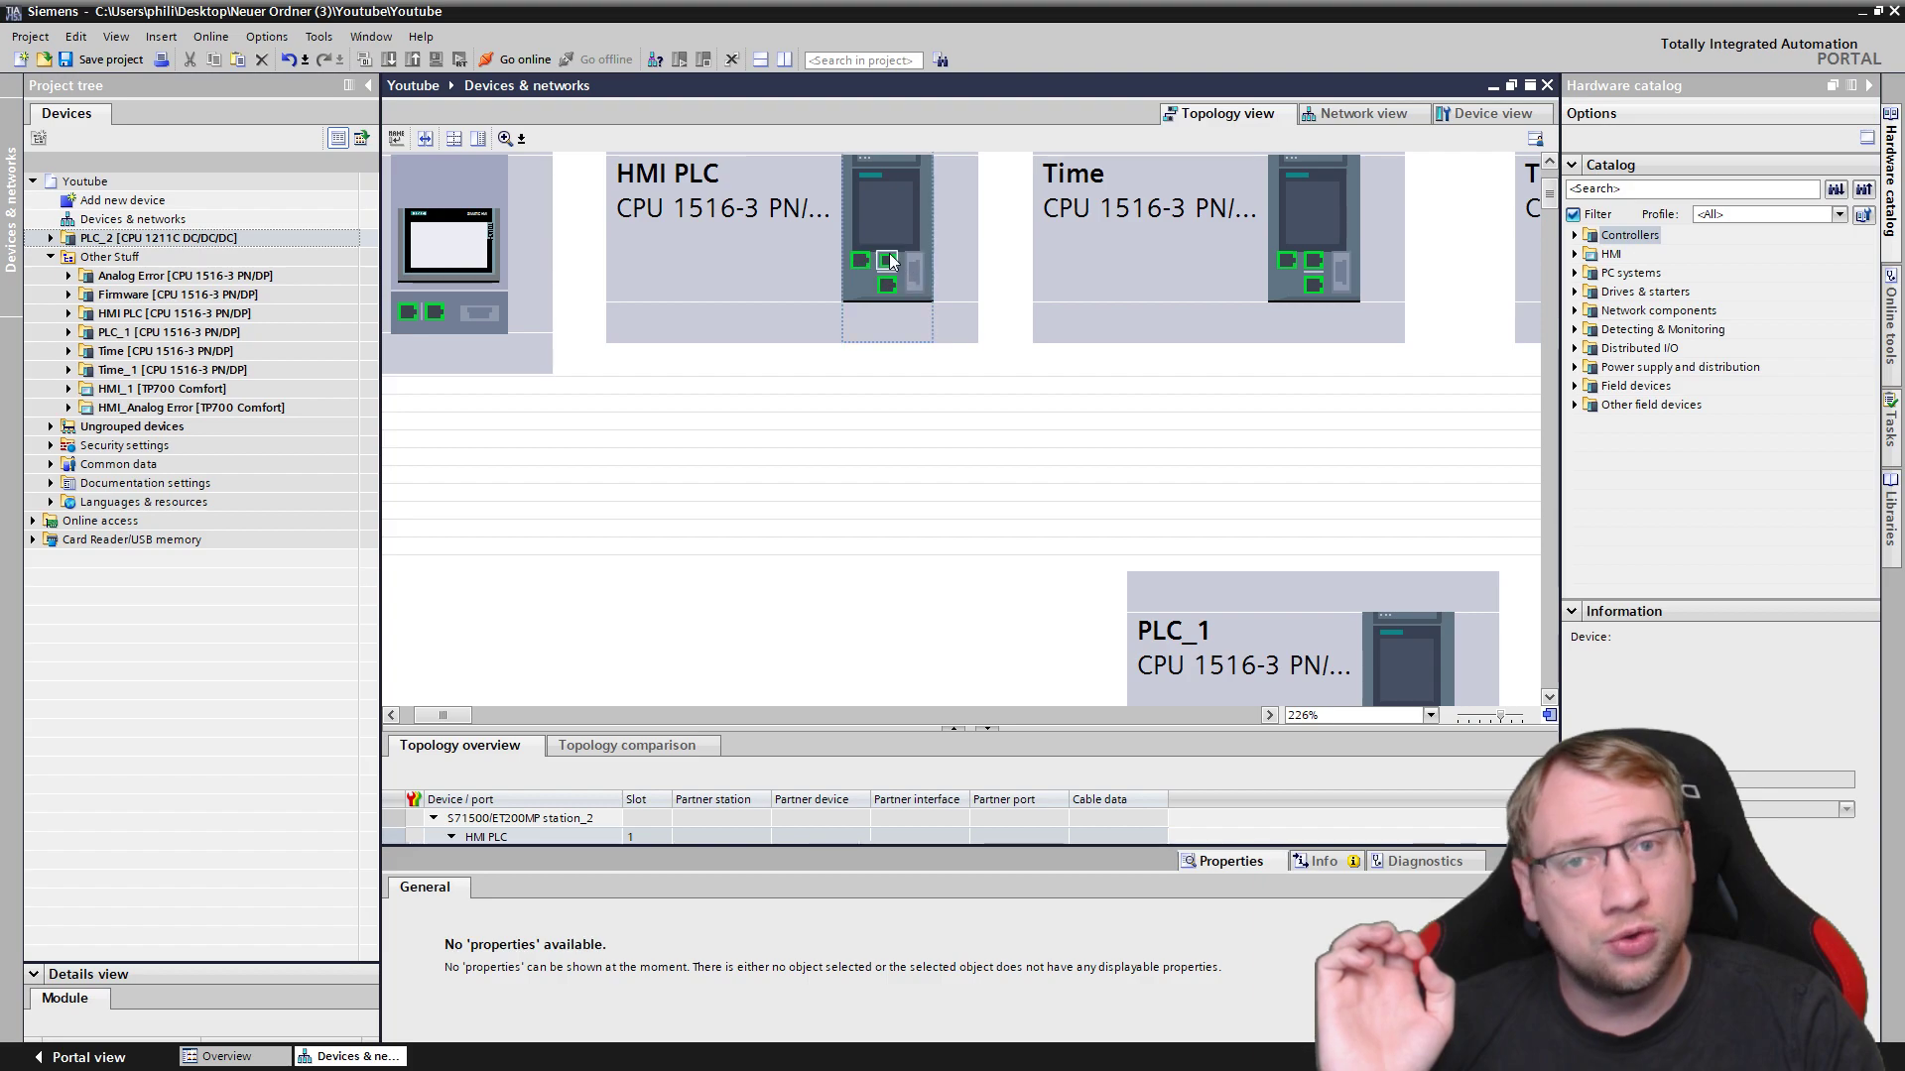
{"action": "scroll", "coordinate": [854, 377], "scroll_direction": "up", "scroll_amount": 2}
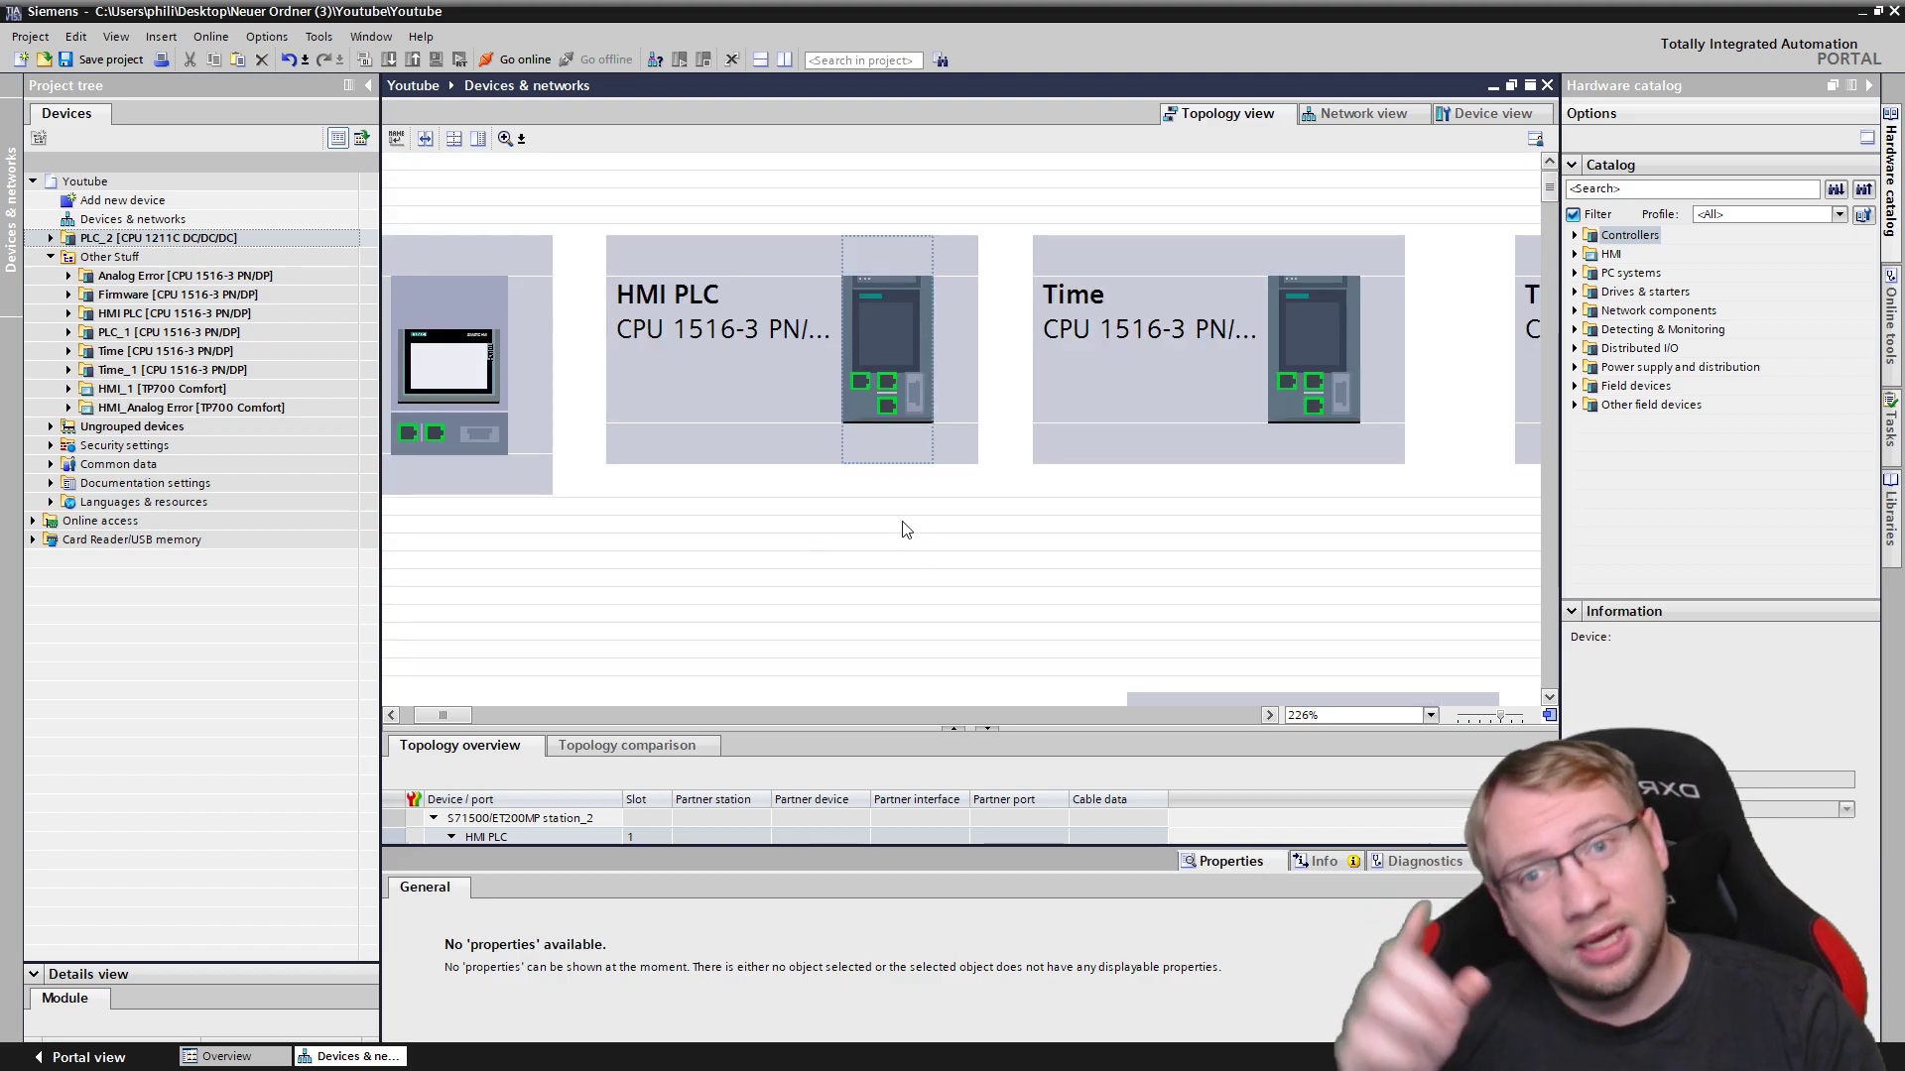
{"action": "scroll", "coordinate": [474, 651], "scroll_direction": "down", "scroll_amount": 1}
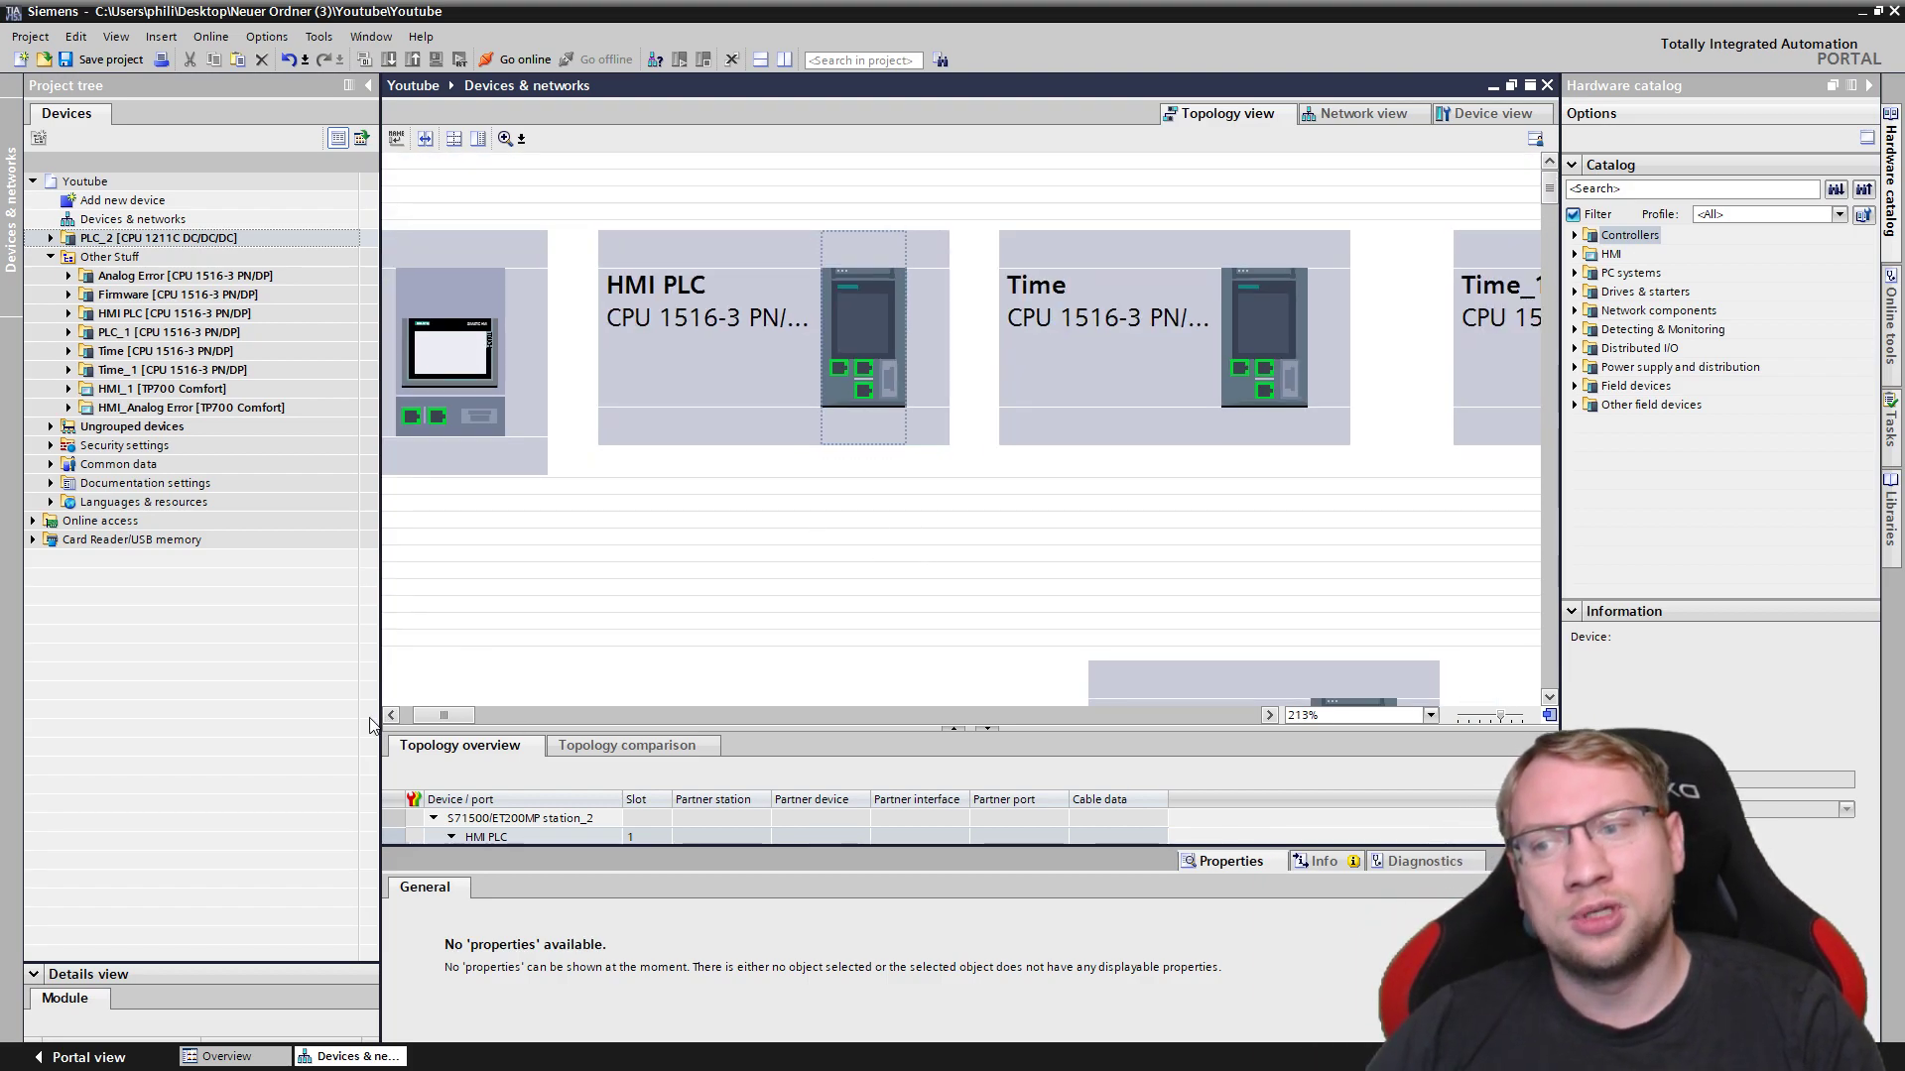
{"action": "left_click", "coordinate": [391, 715]}
{"action": "left_click", "coordinate": [391, 715]}
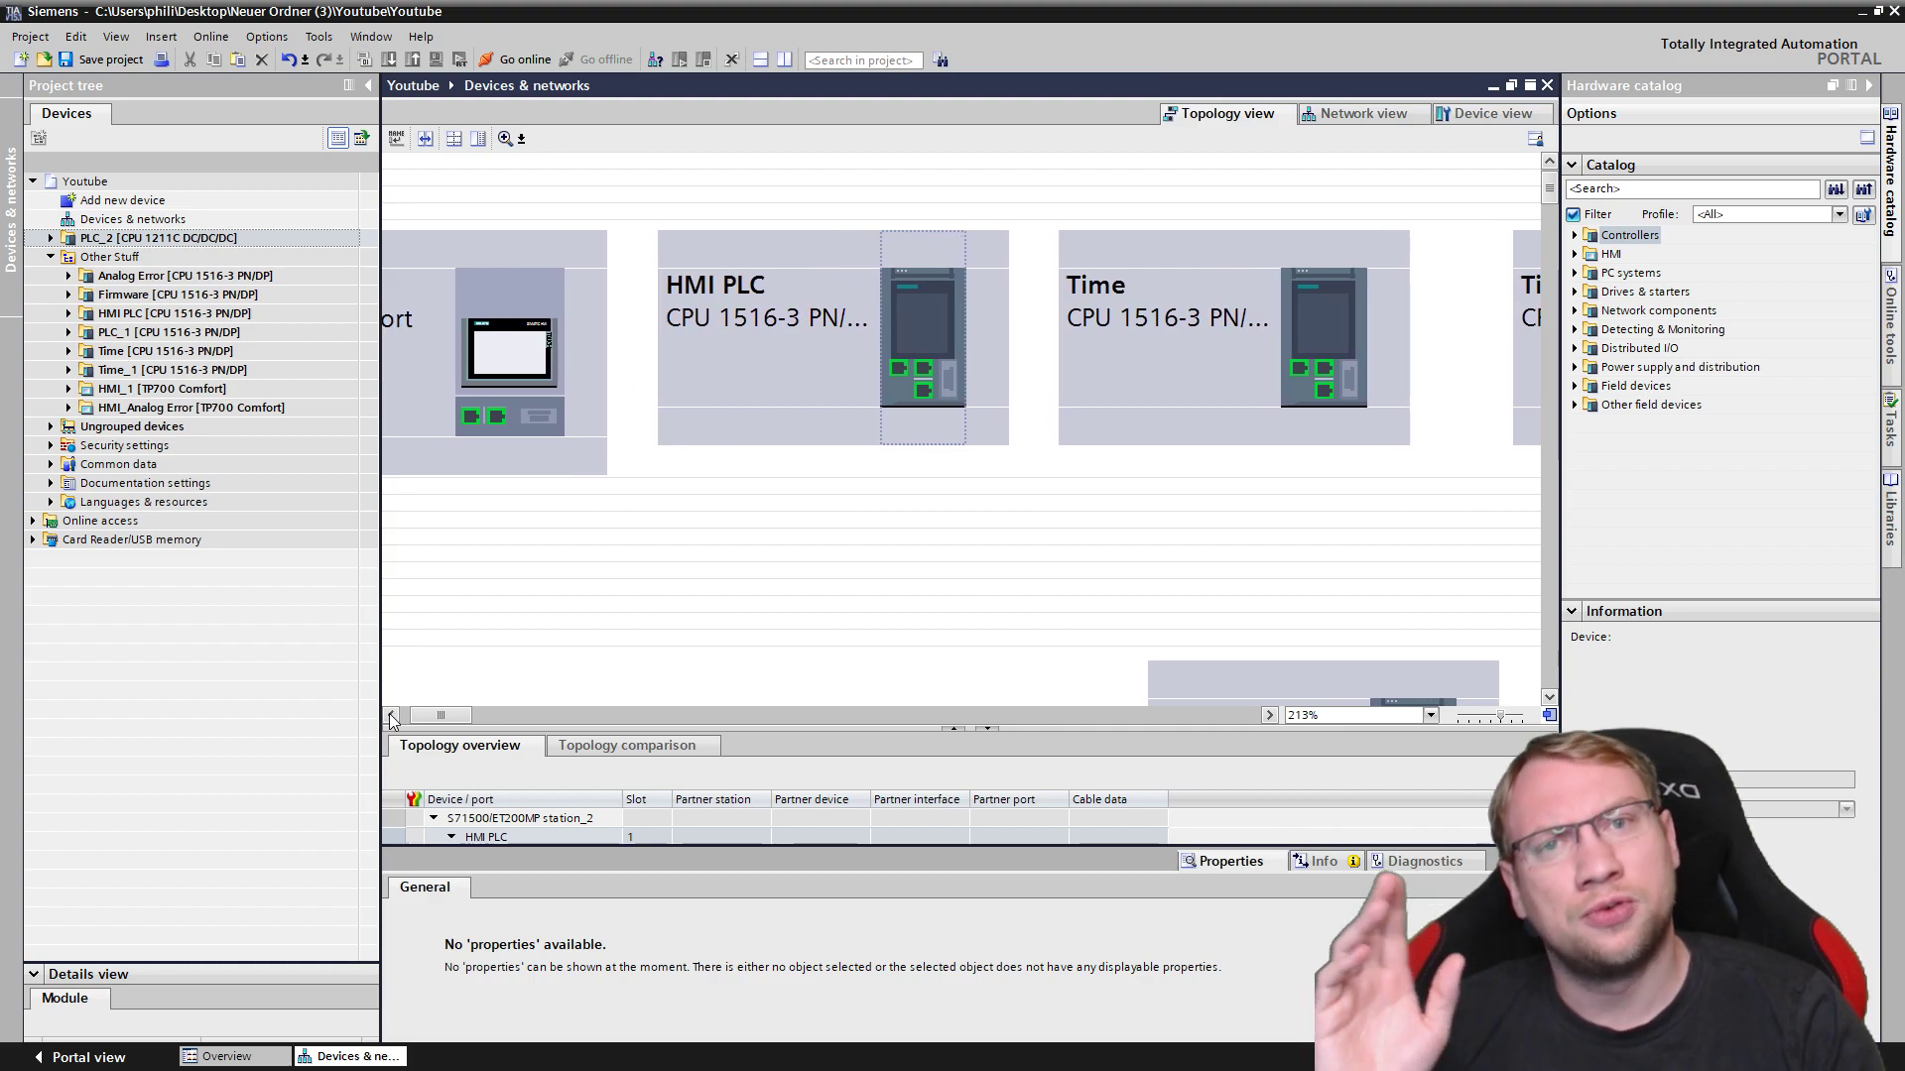
{"action": "left_click", "coordinate": [429, 717]}
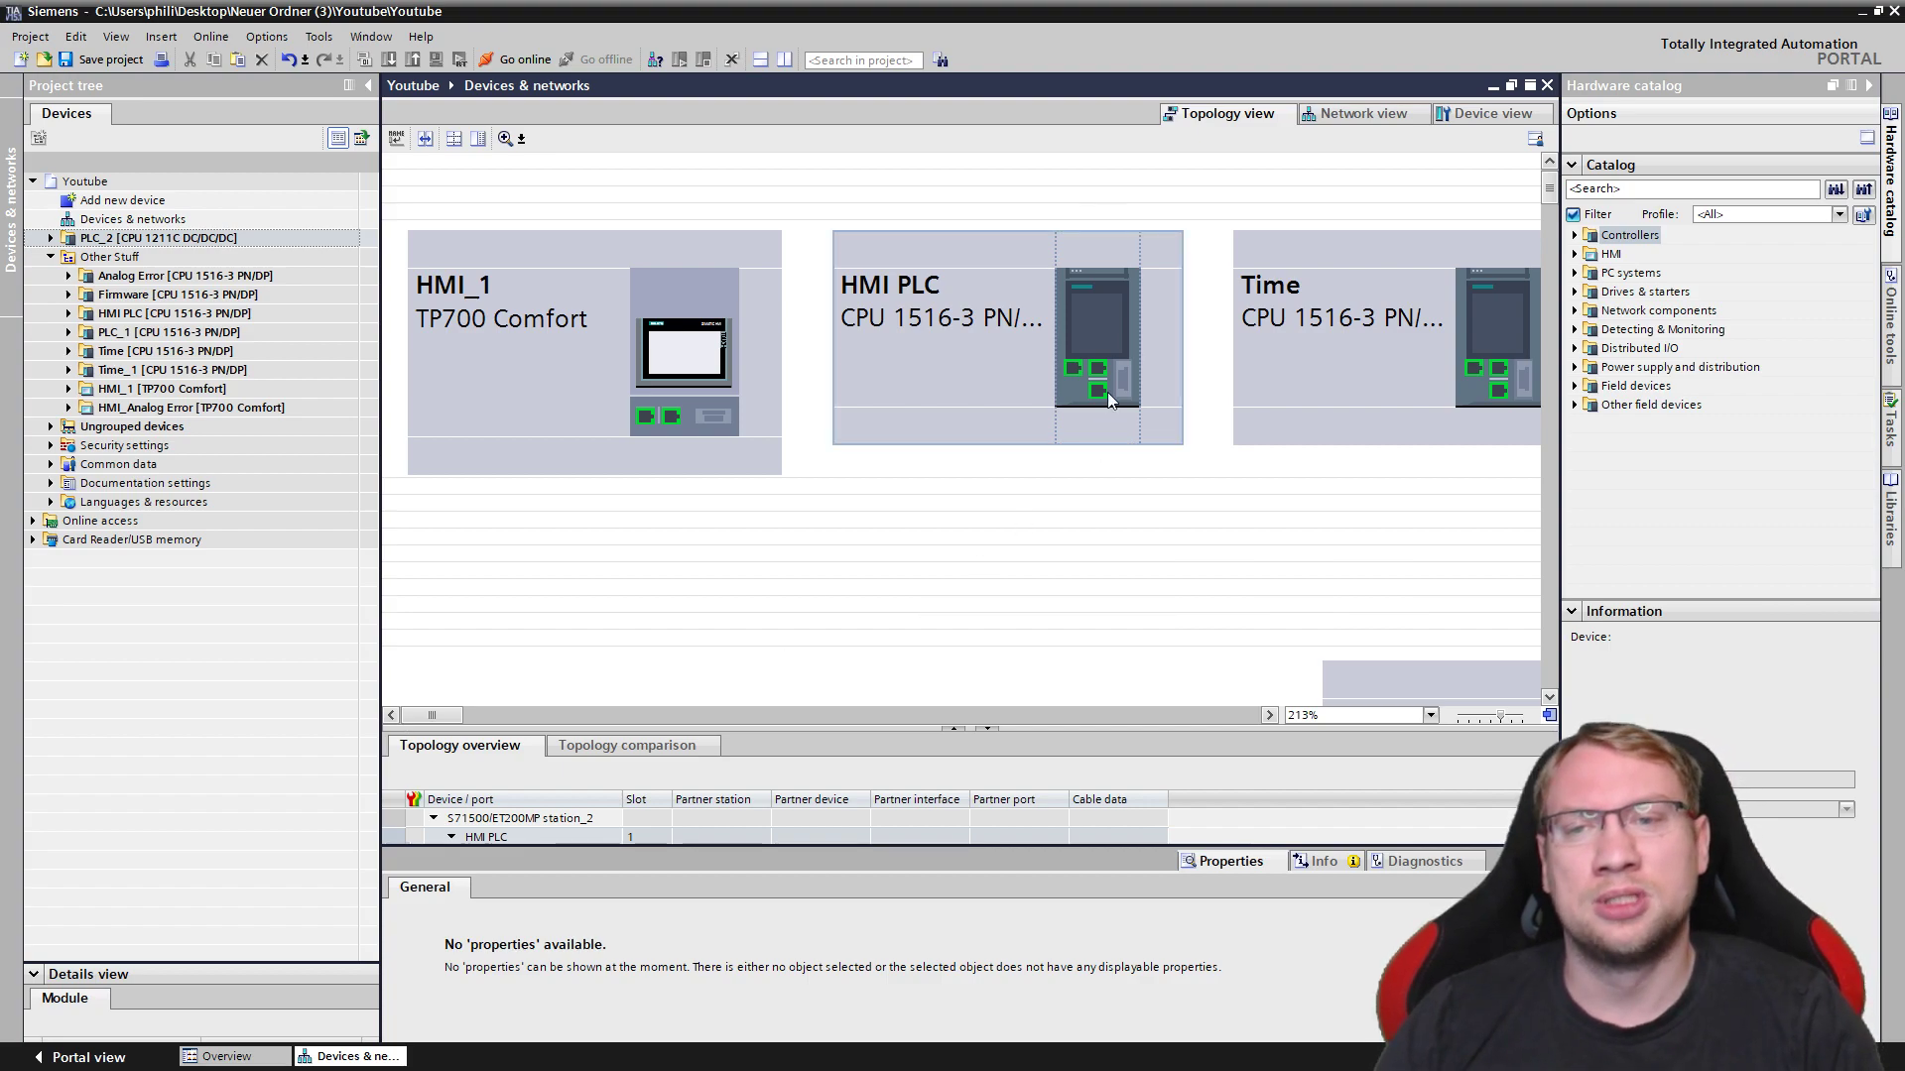
{"action": "left_click", "coordinate": [1338, 115]}
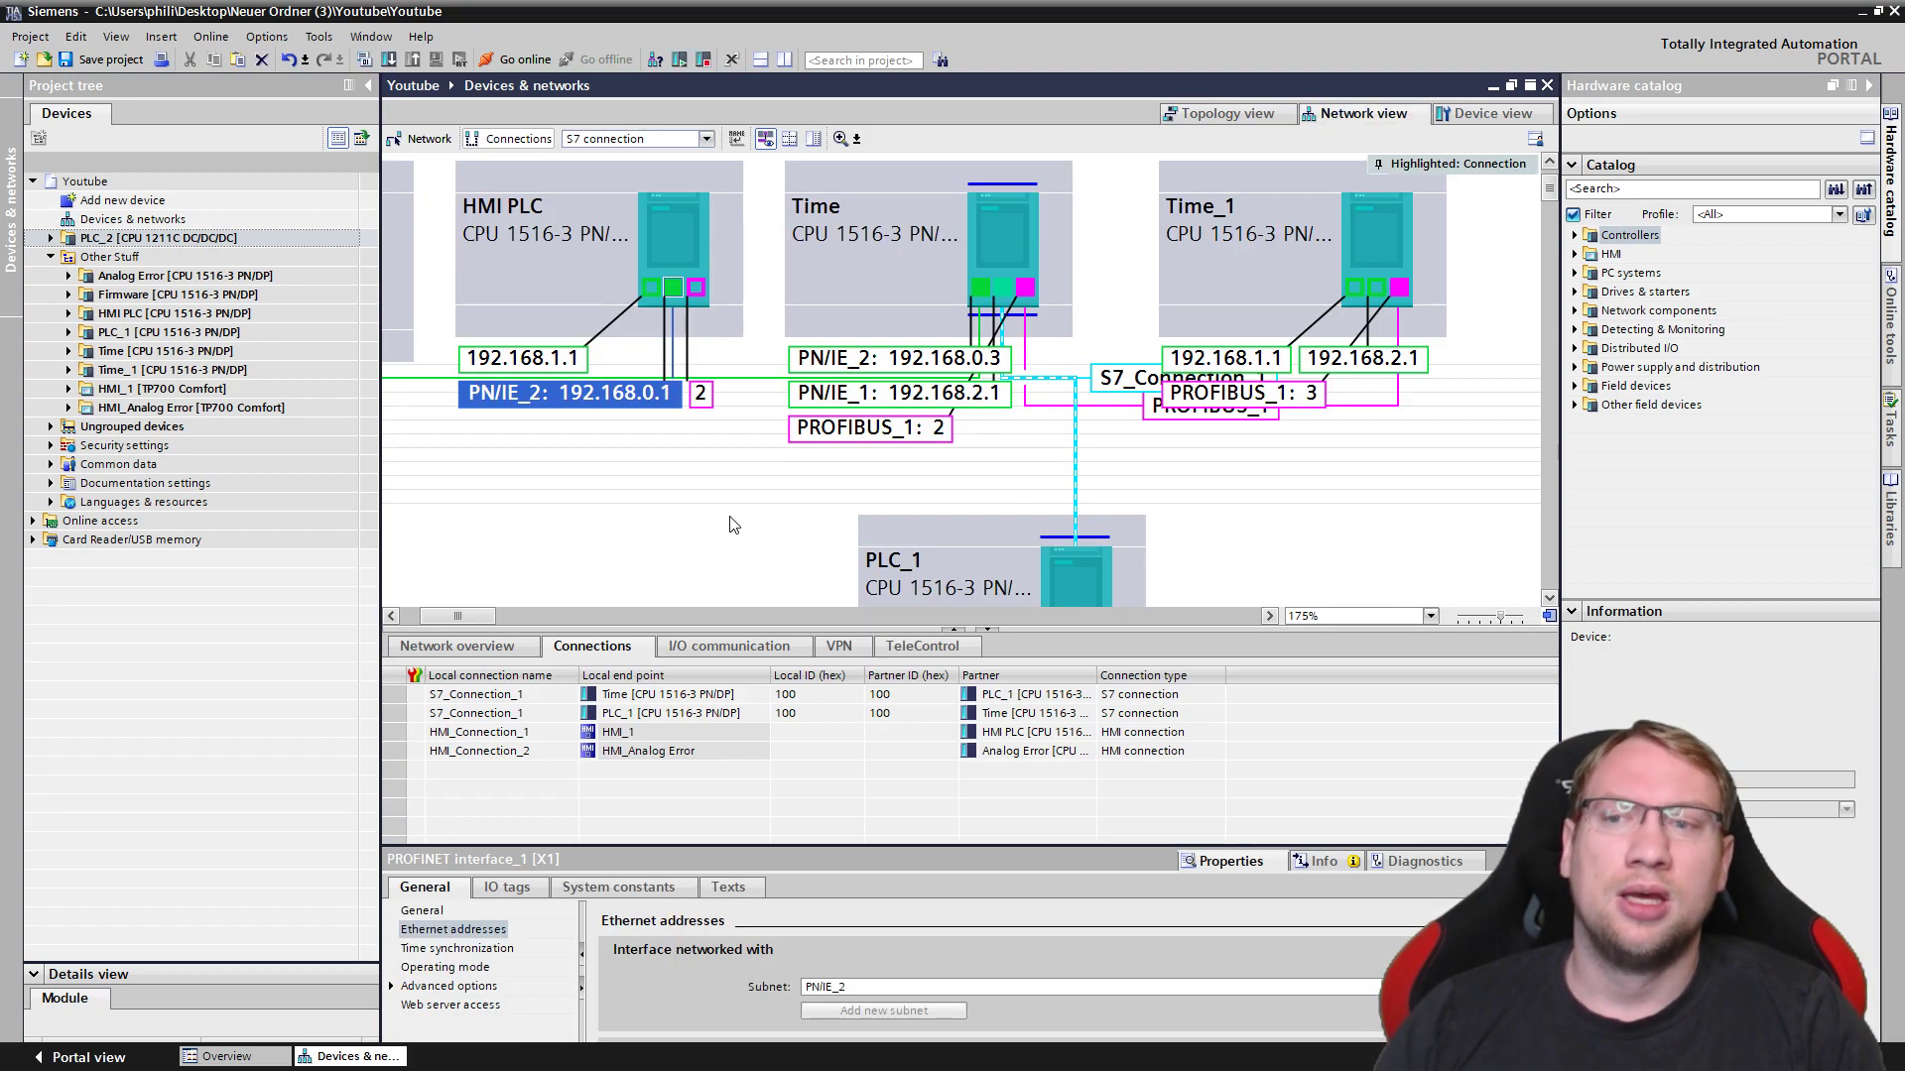
{"action": "left_click_drag", "start_coordinate": [485, 615], "coordinate": [466, 615]}
{"action": "left_click", "coordinate": [893, 467]}
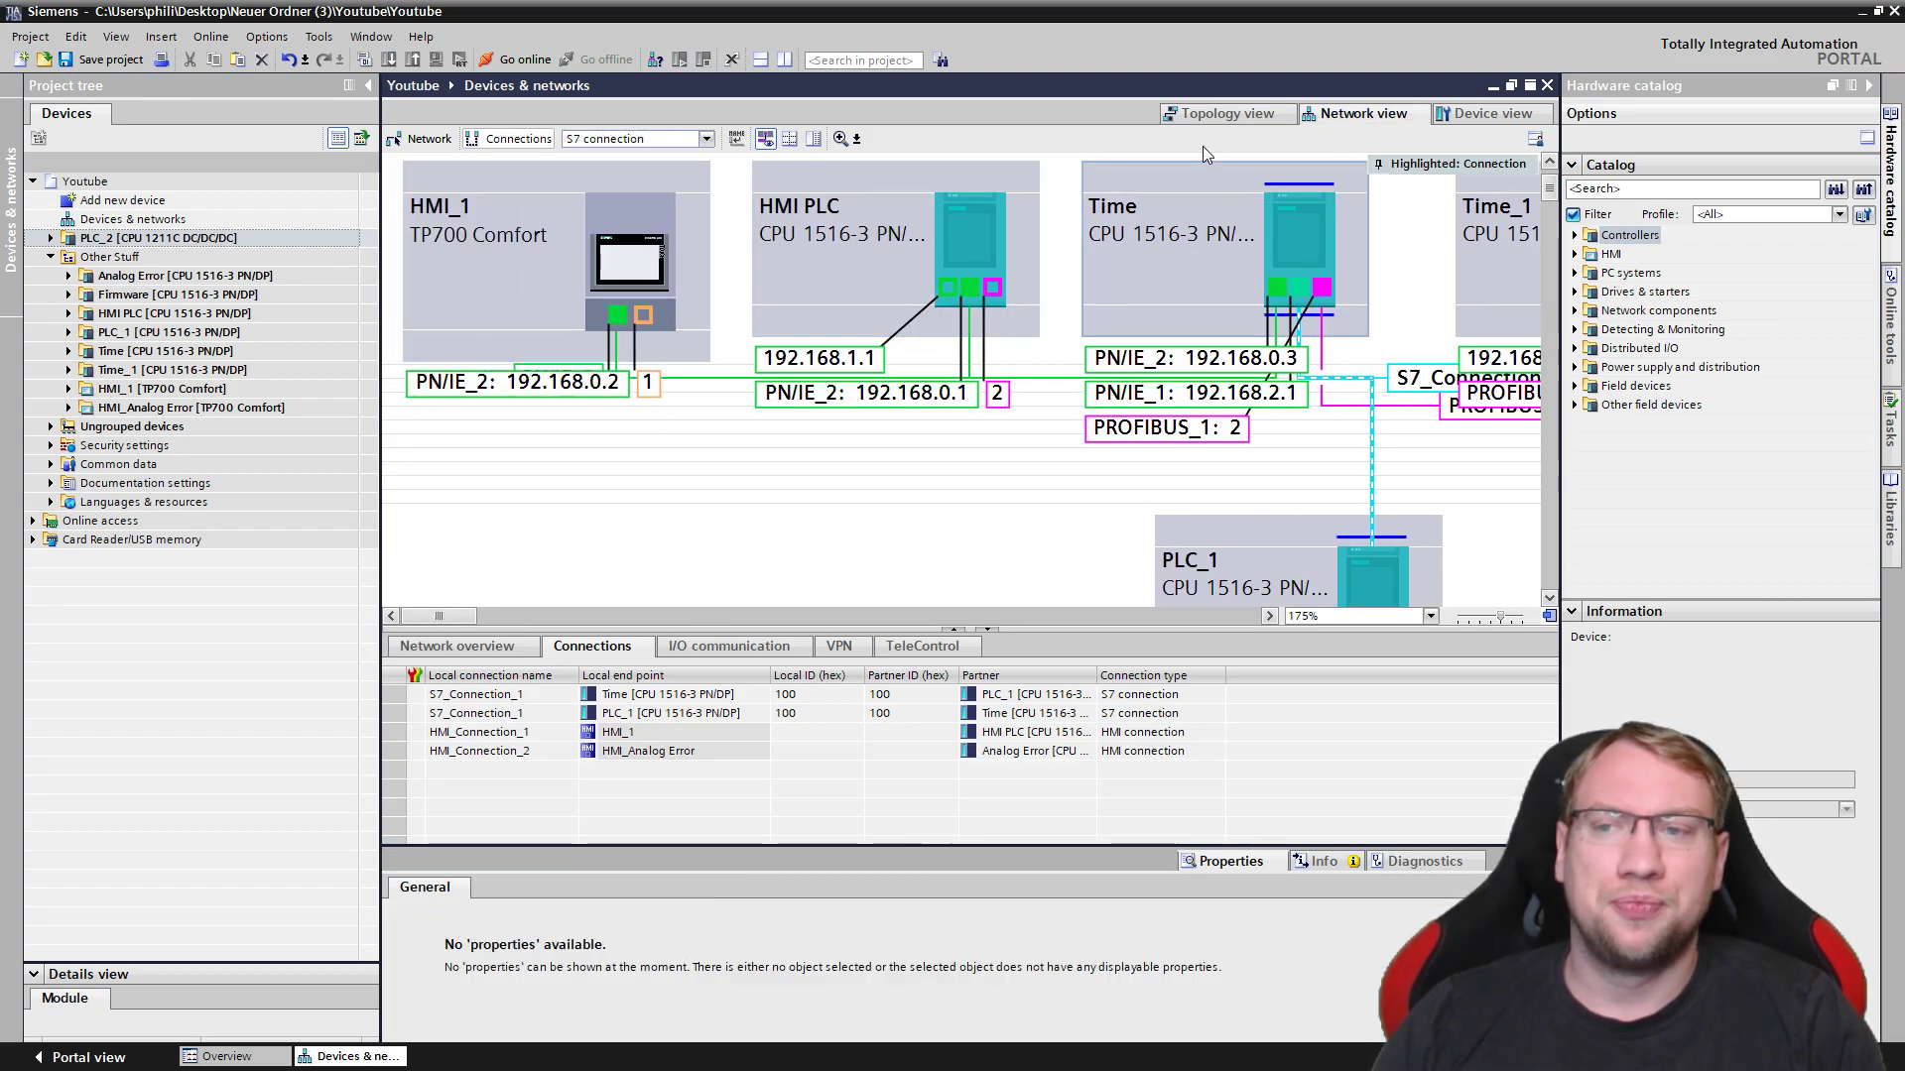
In the topology view, connect HMI PLC X1 Port_1 to HMI_1 Port_1 and X1 Port_2 to Time Port_2.
{"action": "left_click", "coordinate": [1224, 114]}
{"action": "mouse_move", "coordinate": [1095, 368]}
{"action": "left_mouse_down"}
{"action": "mouse_move", "coordinate": [1010, 423]}
{"action": "mouse_move", "coordinate": [643, 418]}
{"action": "left_mouse_up"}
{"action": "left_click_drag", "start_coordinate": [1097, 391], "coordinate": [1499, 391]}
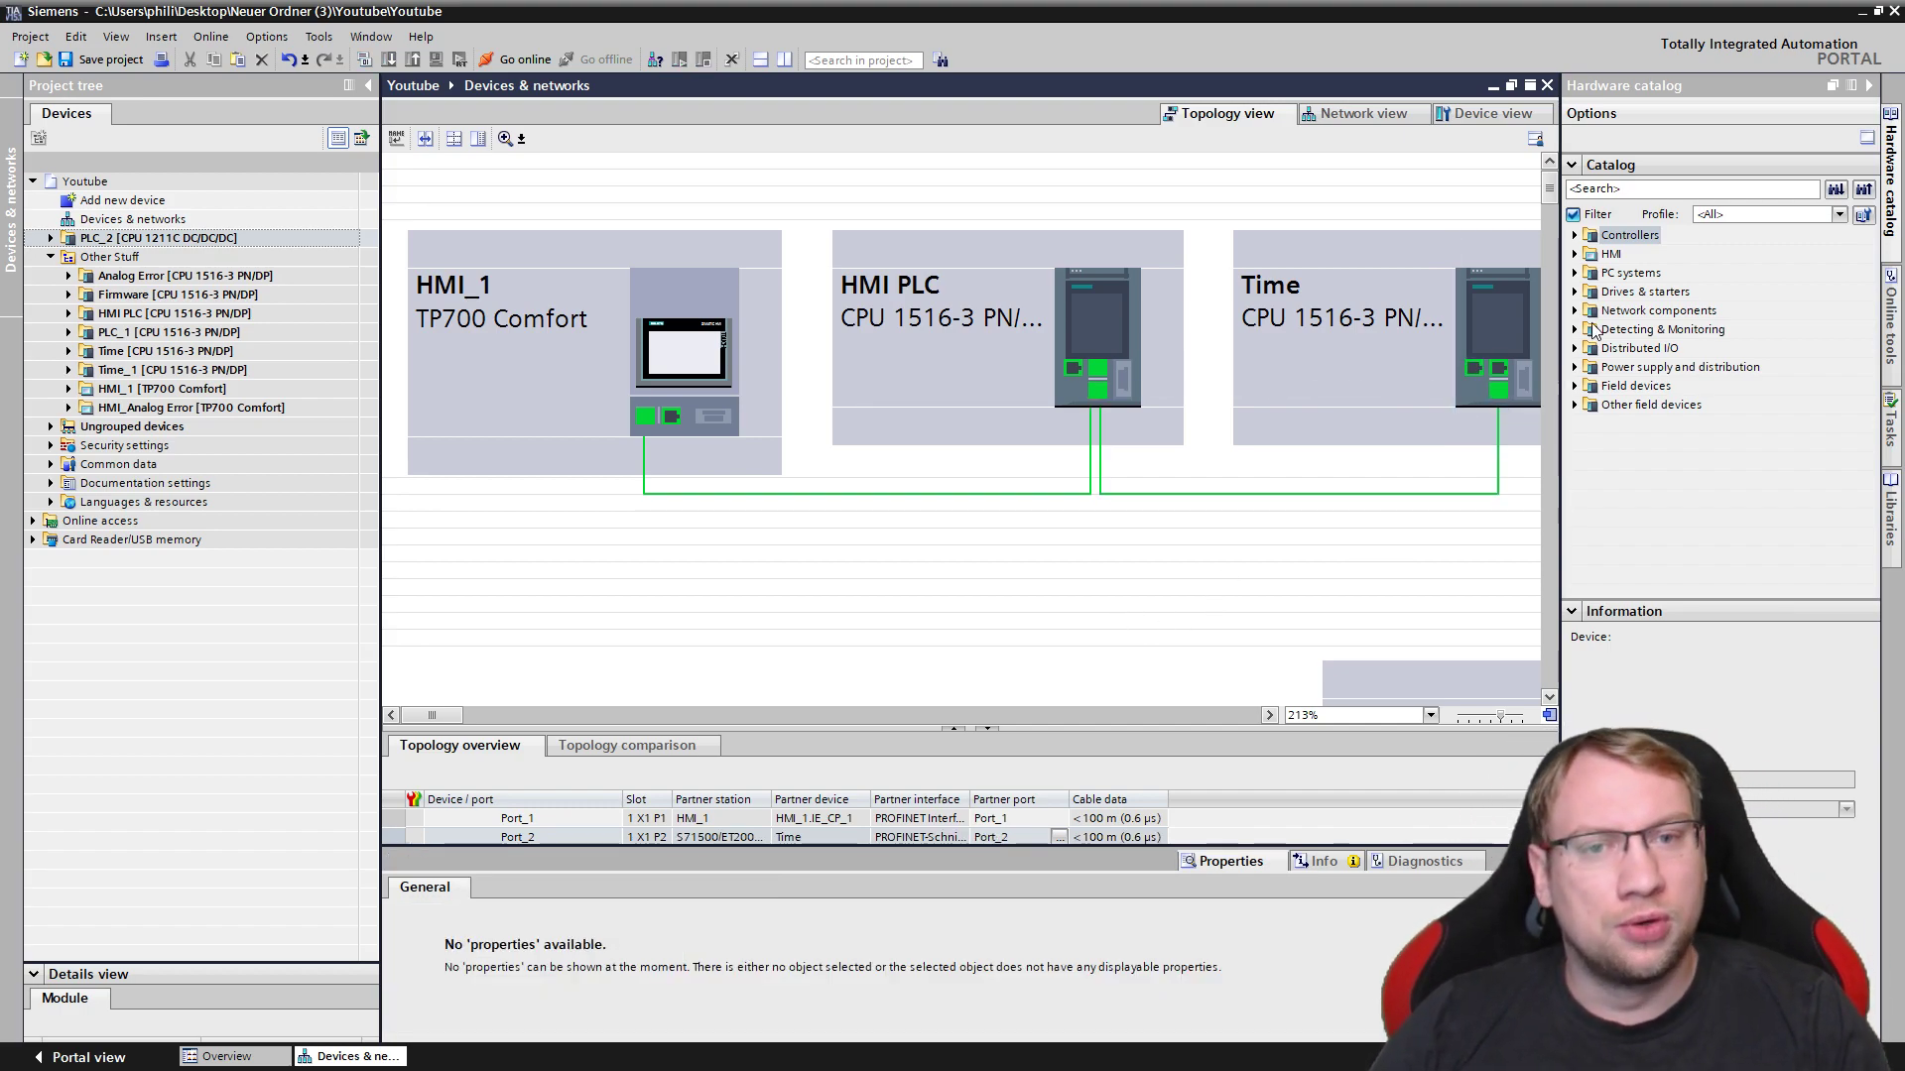
Browse the PROFINET IO group of other field devices in the hardware catalog.
{"action": "left_click", "coordinate": [1587, 406]}
{"action": "left_click", "coordinate": [1576, 404]}
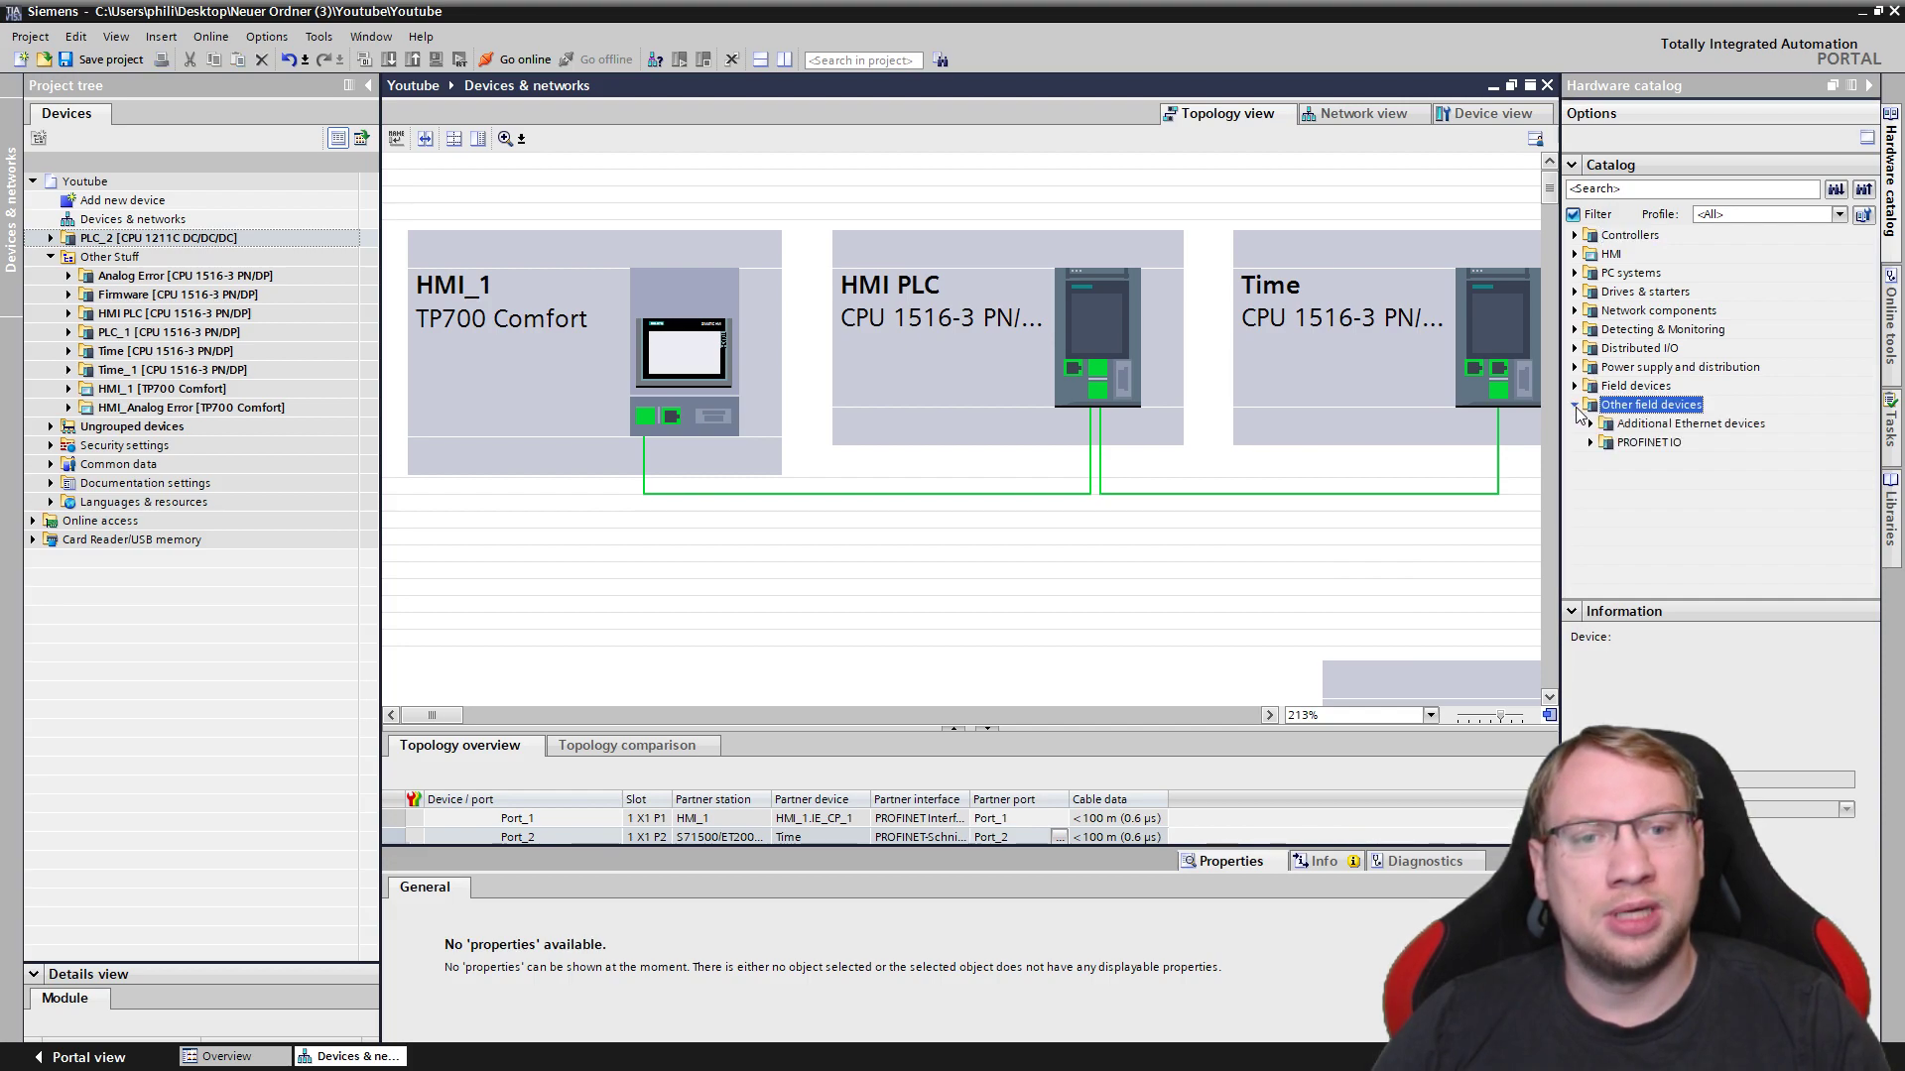
{"action": "left_click", "coordinate": [1592, 442]}
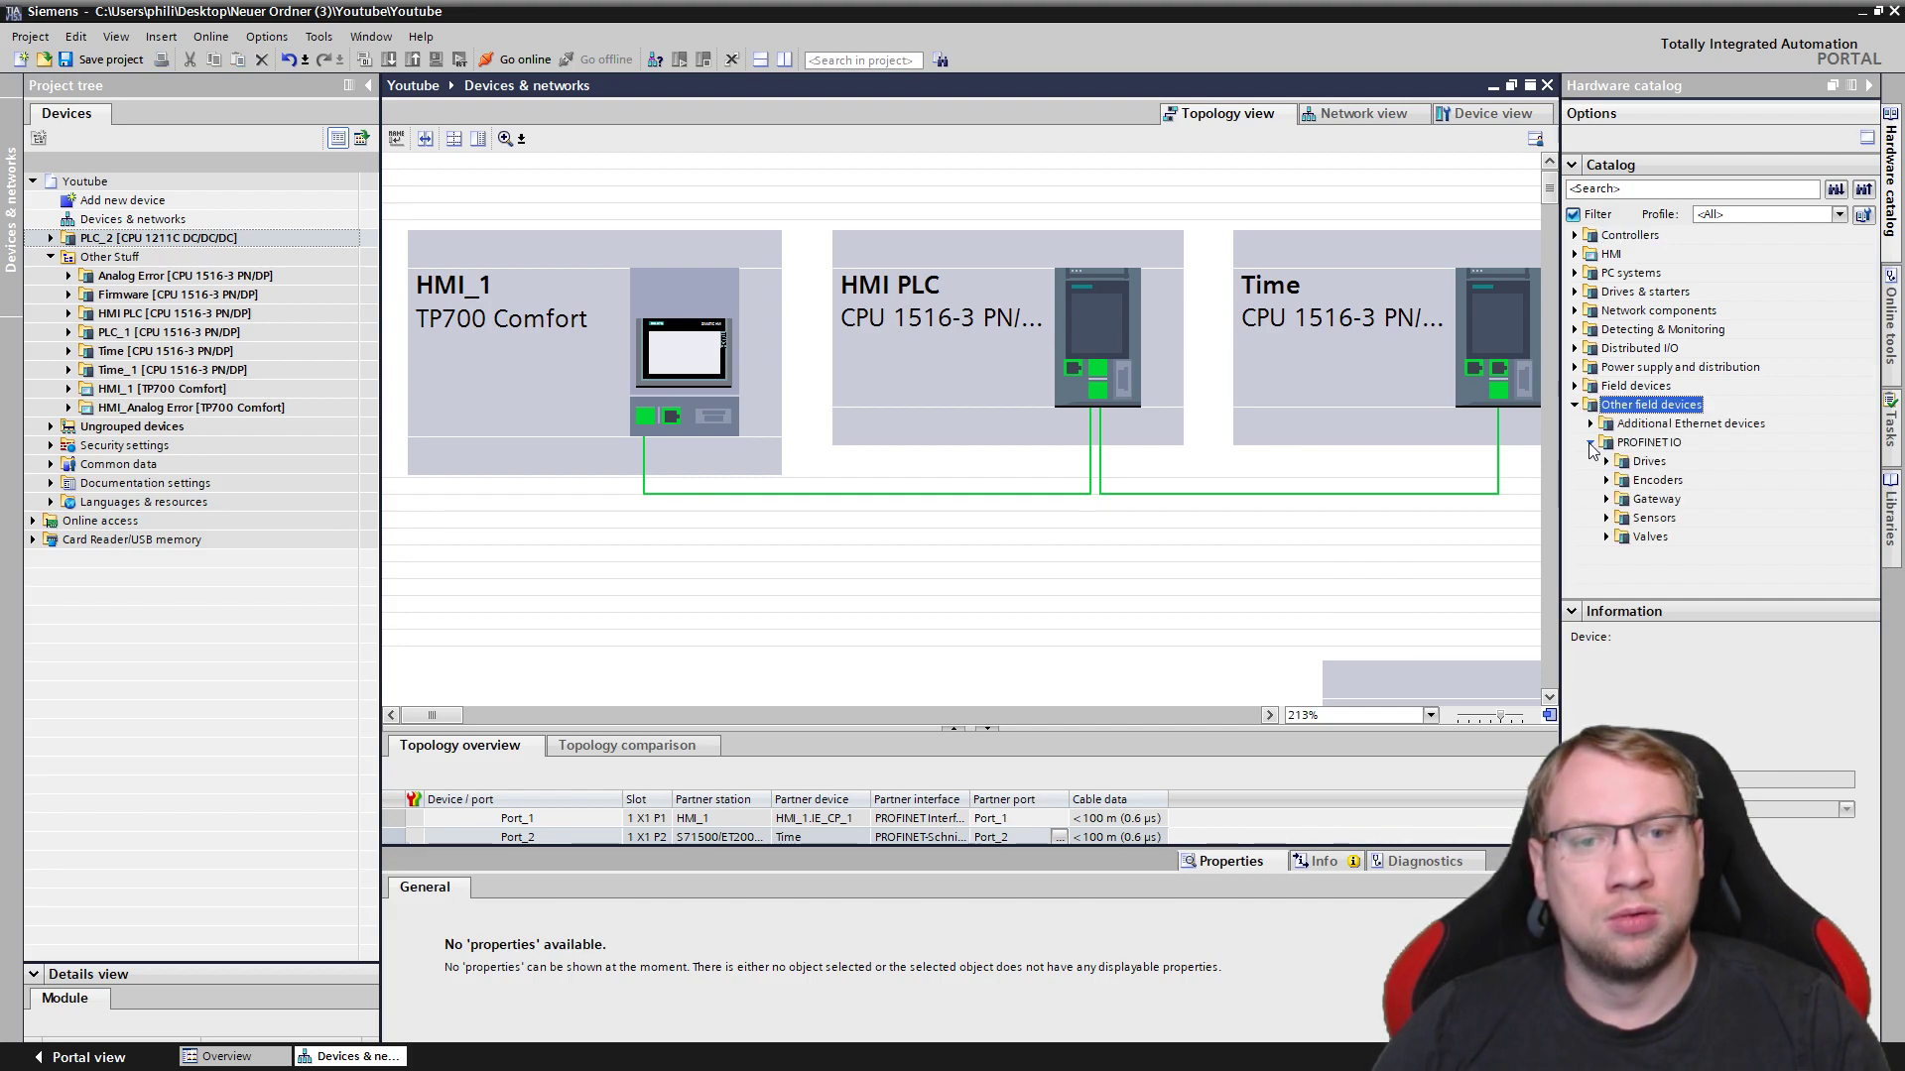
Add the managed SCALANCE X204-2 switch 6GK5 204-2BB00-2AA3 to the topology view, beside PLC_1.
{"action": "left_click", "coordinate": [1575, 310]}
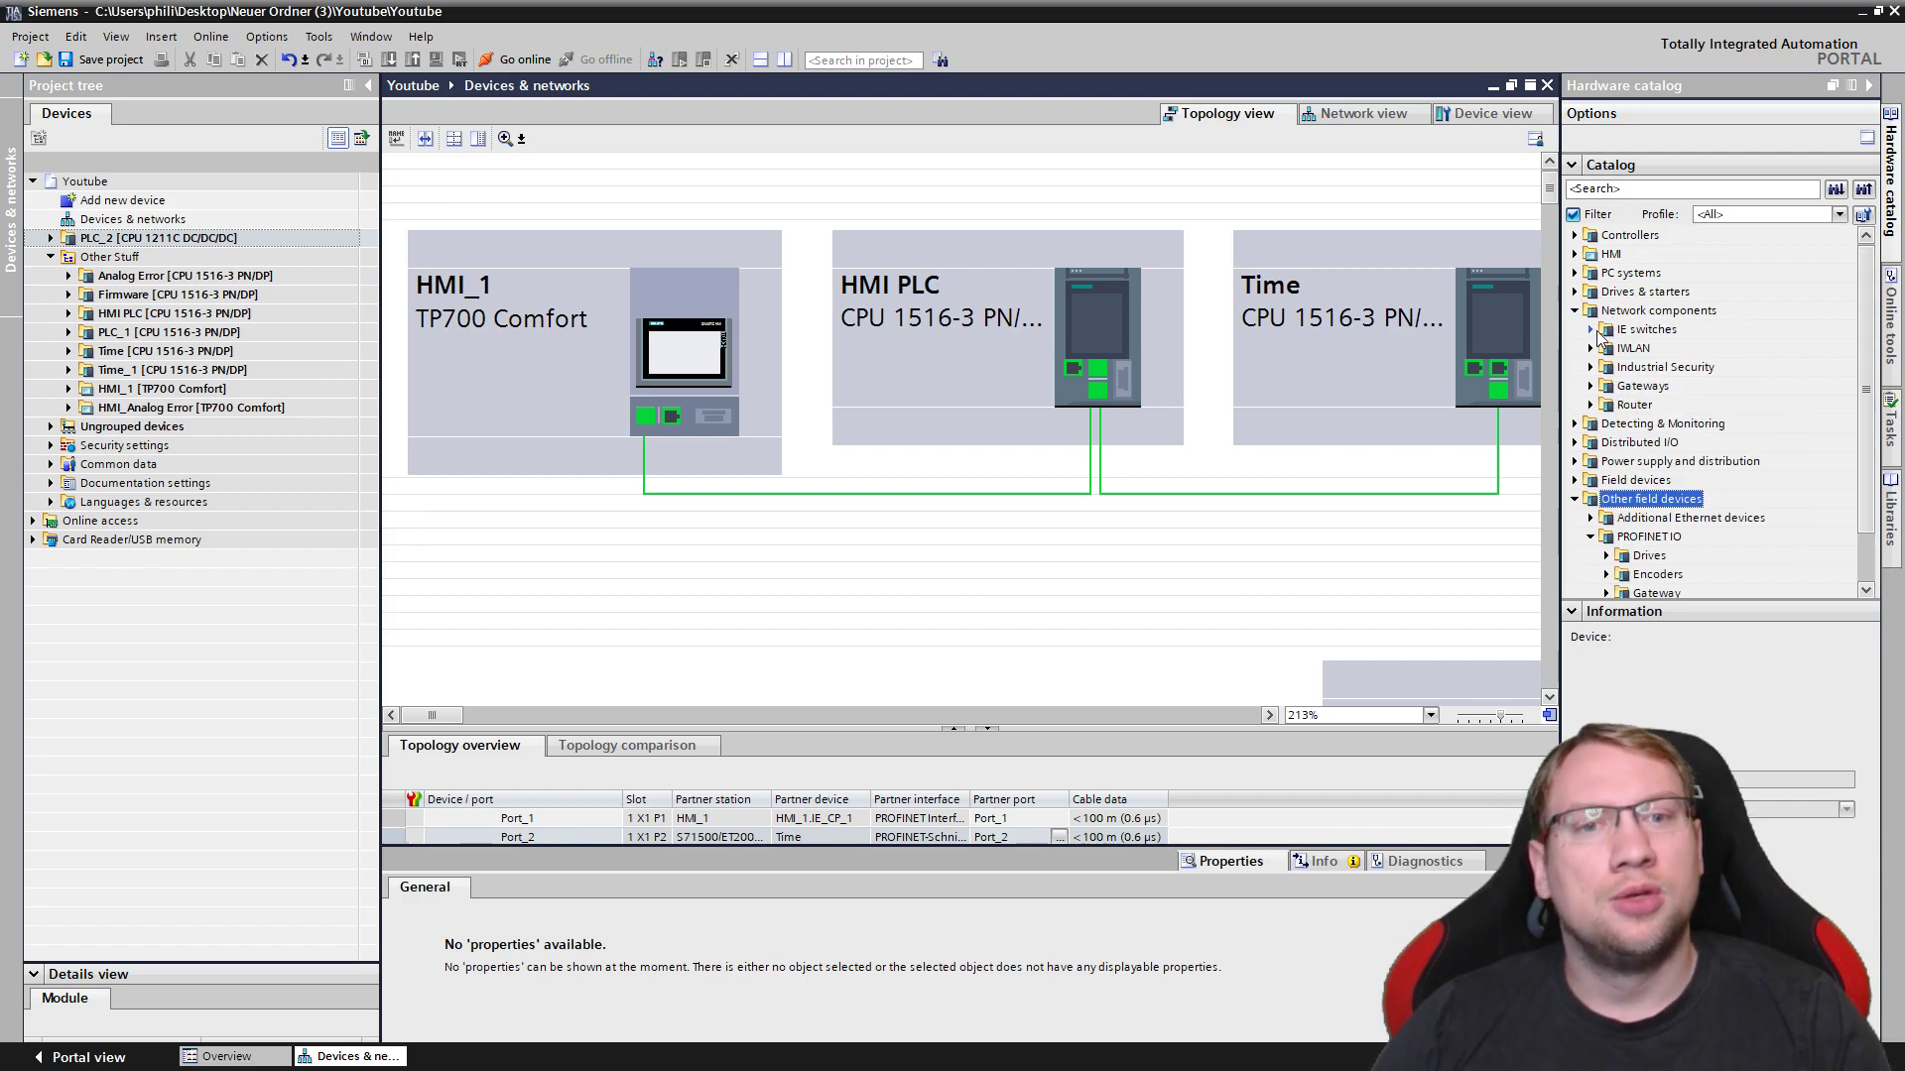
{"action": "left_click", "coordinate": [1591, 330]}
{"action": "left_click", "coordinate": [1606, 405]}
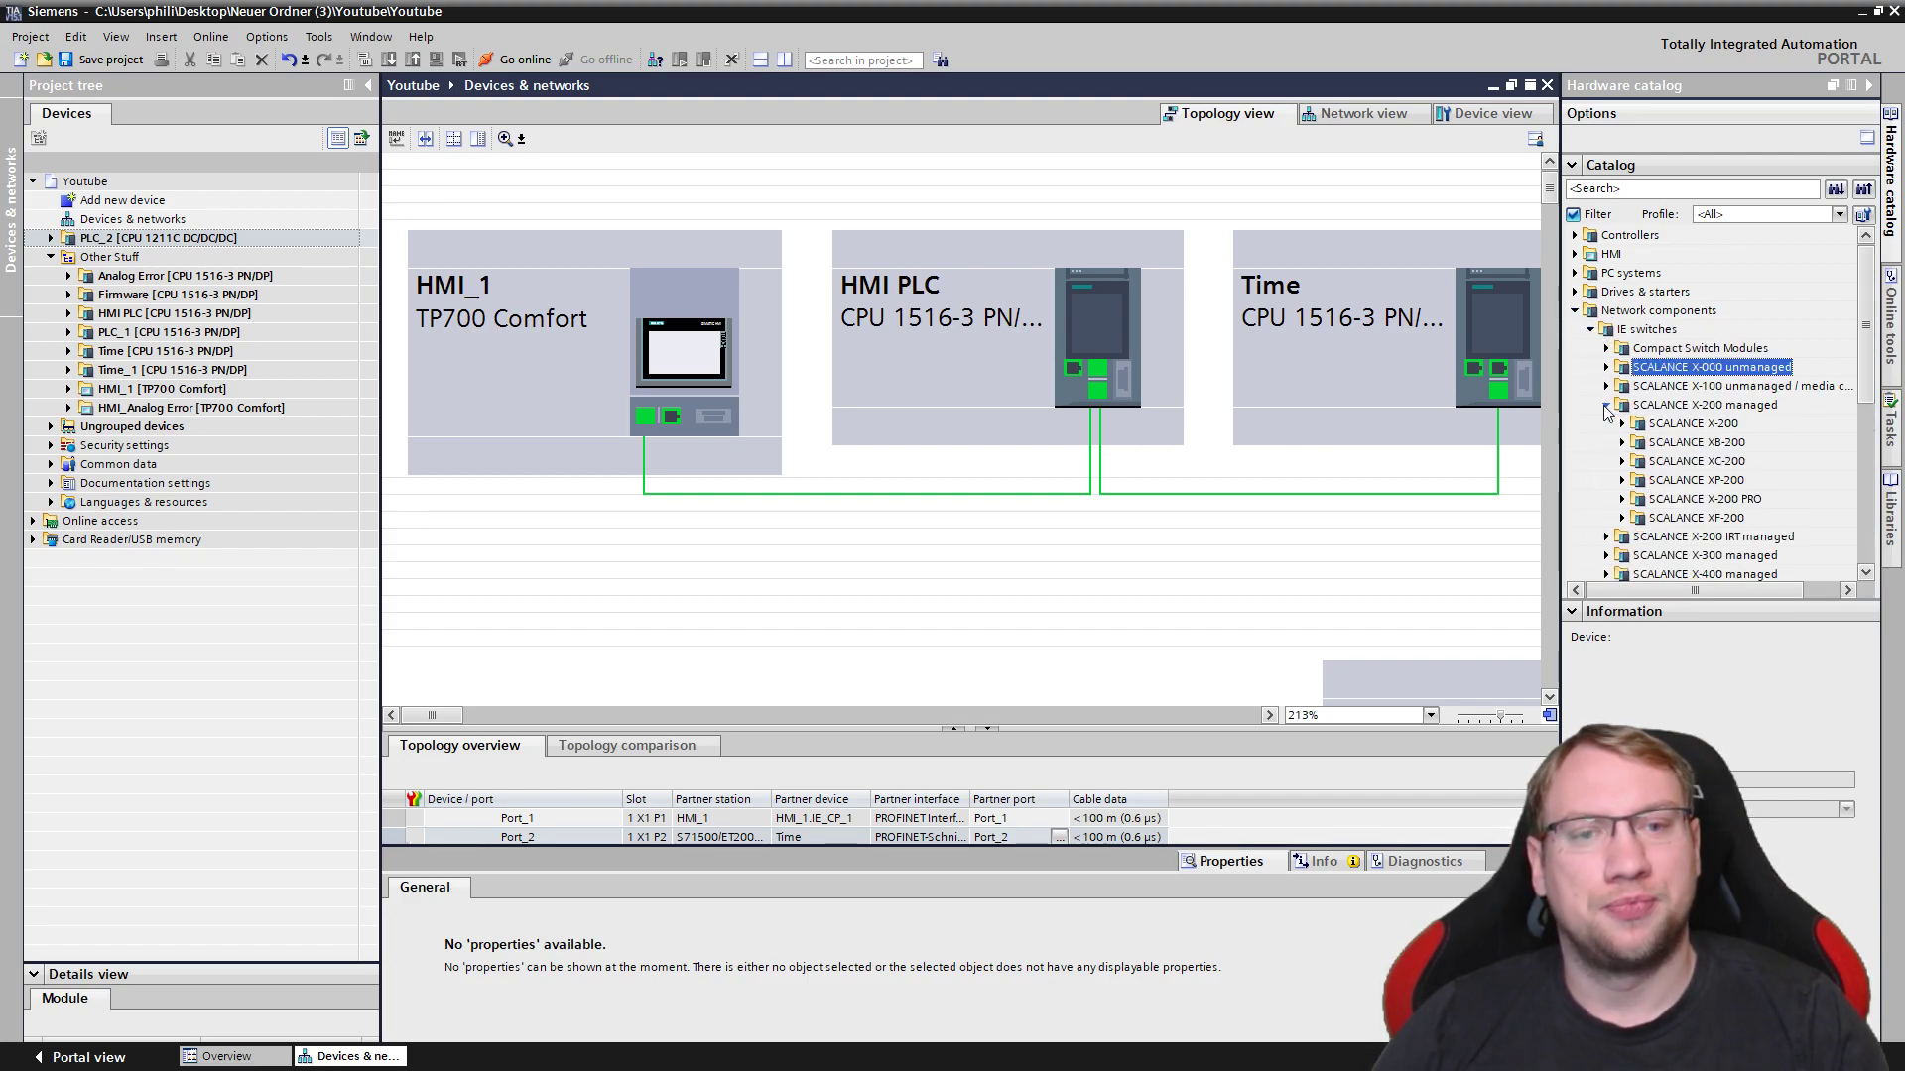
{"action": "left_click", "coordinate": [1637, 426]}
{"action": "left_click", "coordinate": [1623, 424]}
{"action": "left_click", "coordinate": [1677, 443]}
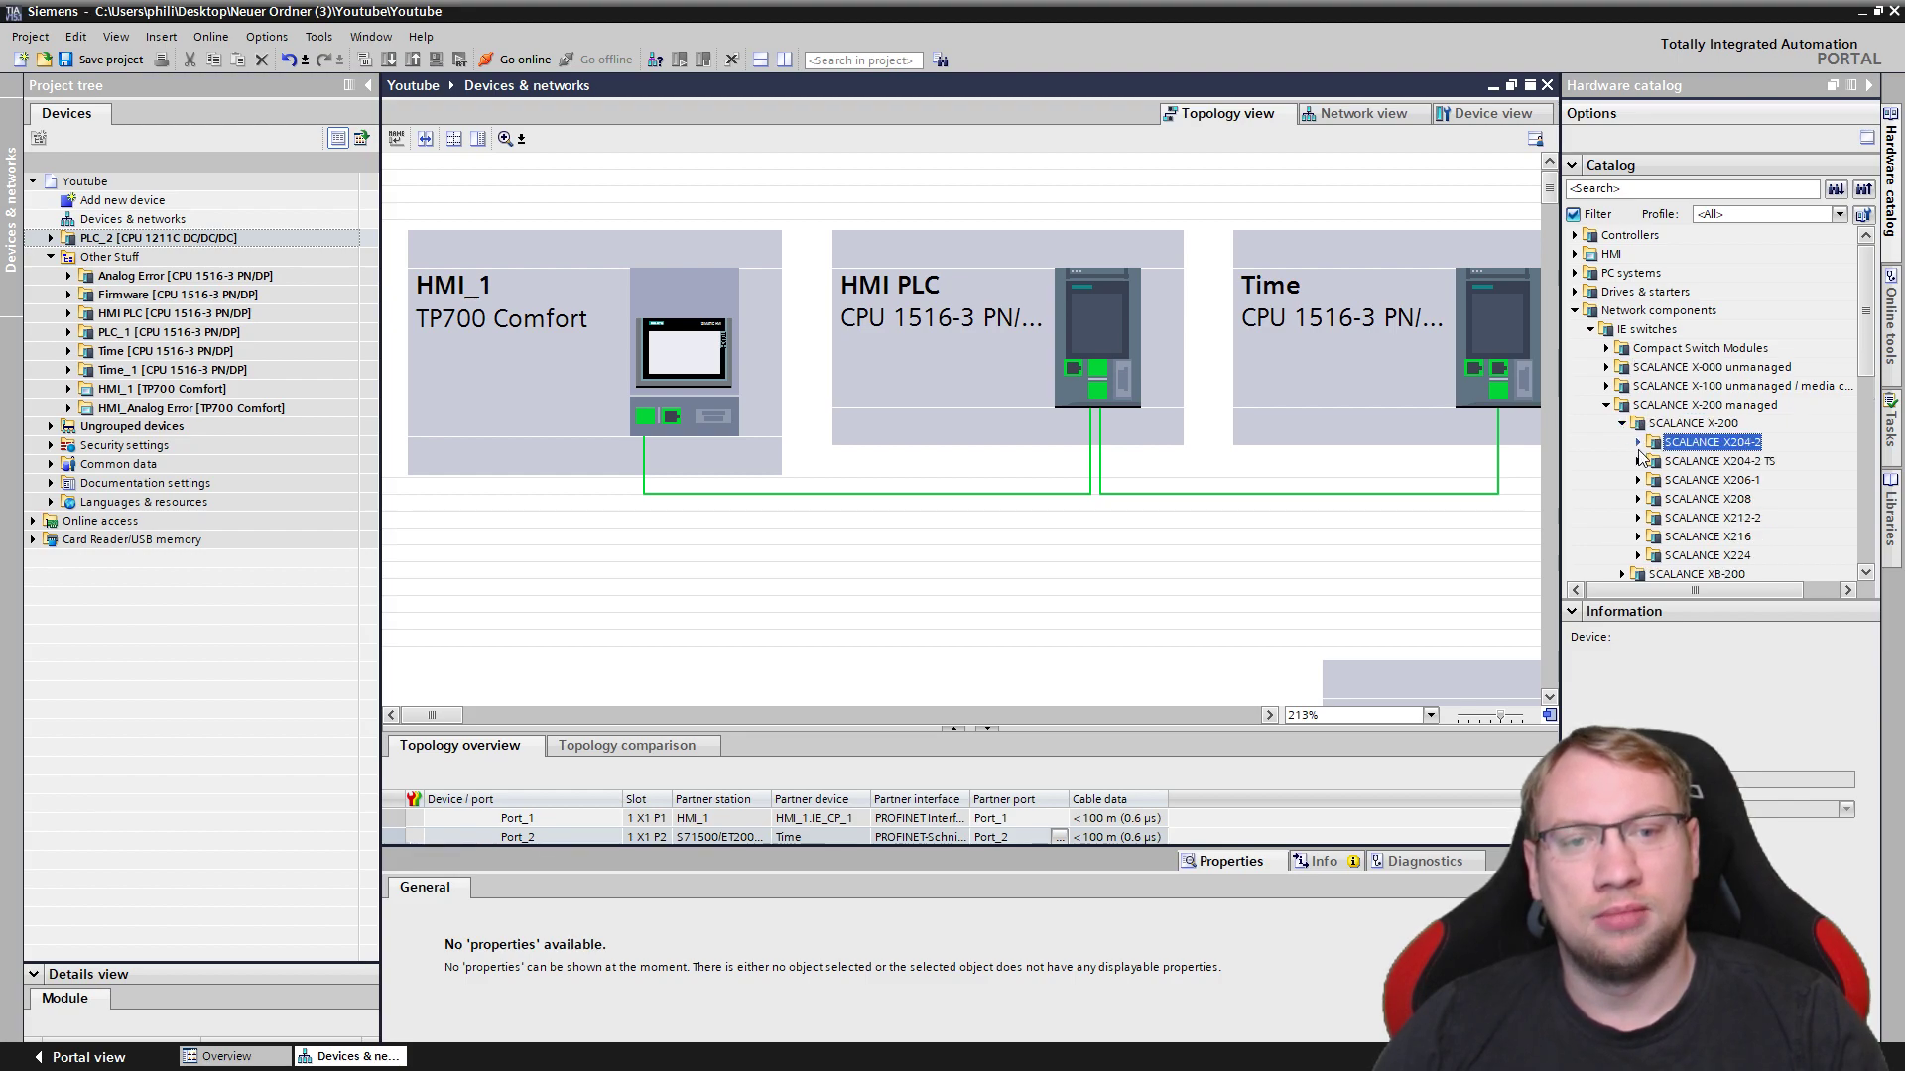
{"action": "left_click", "coordinate": [1638, 442]}
{"action": "left_click", "coordinate": [1734, 463]}
{"action": "left_click_drag", "start_coordinate": [1748, 462], "coordinate": [1163, 608]}
{"action": "scroll", "coordinate": [968, 525], "scroll_direction": "down", "scroll_amount": 3}
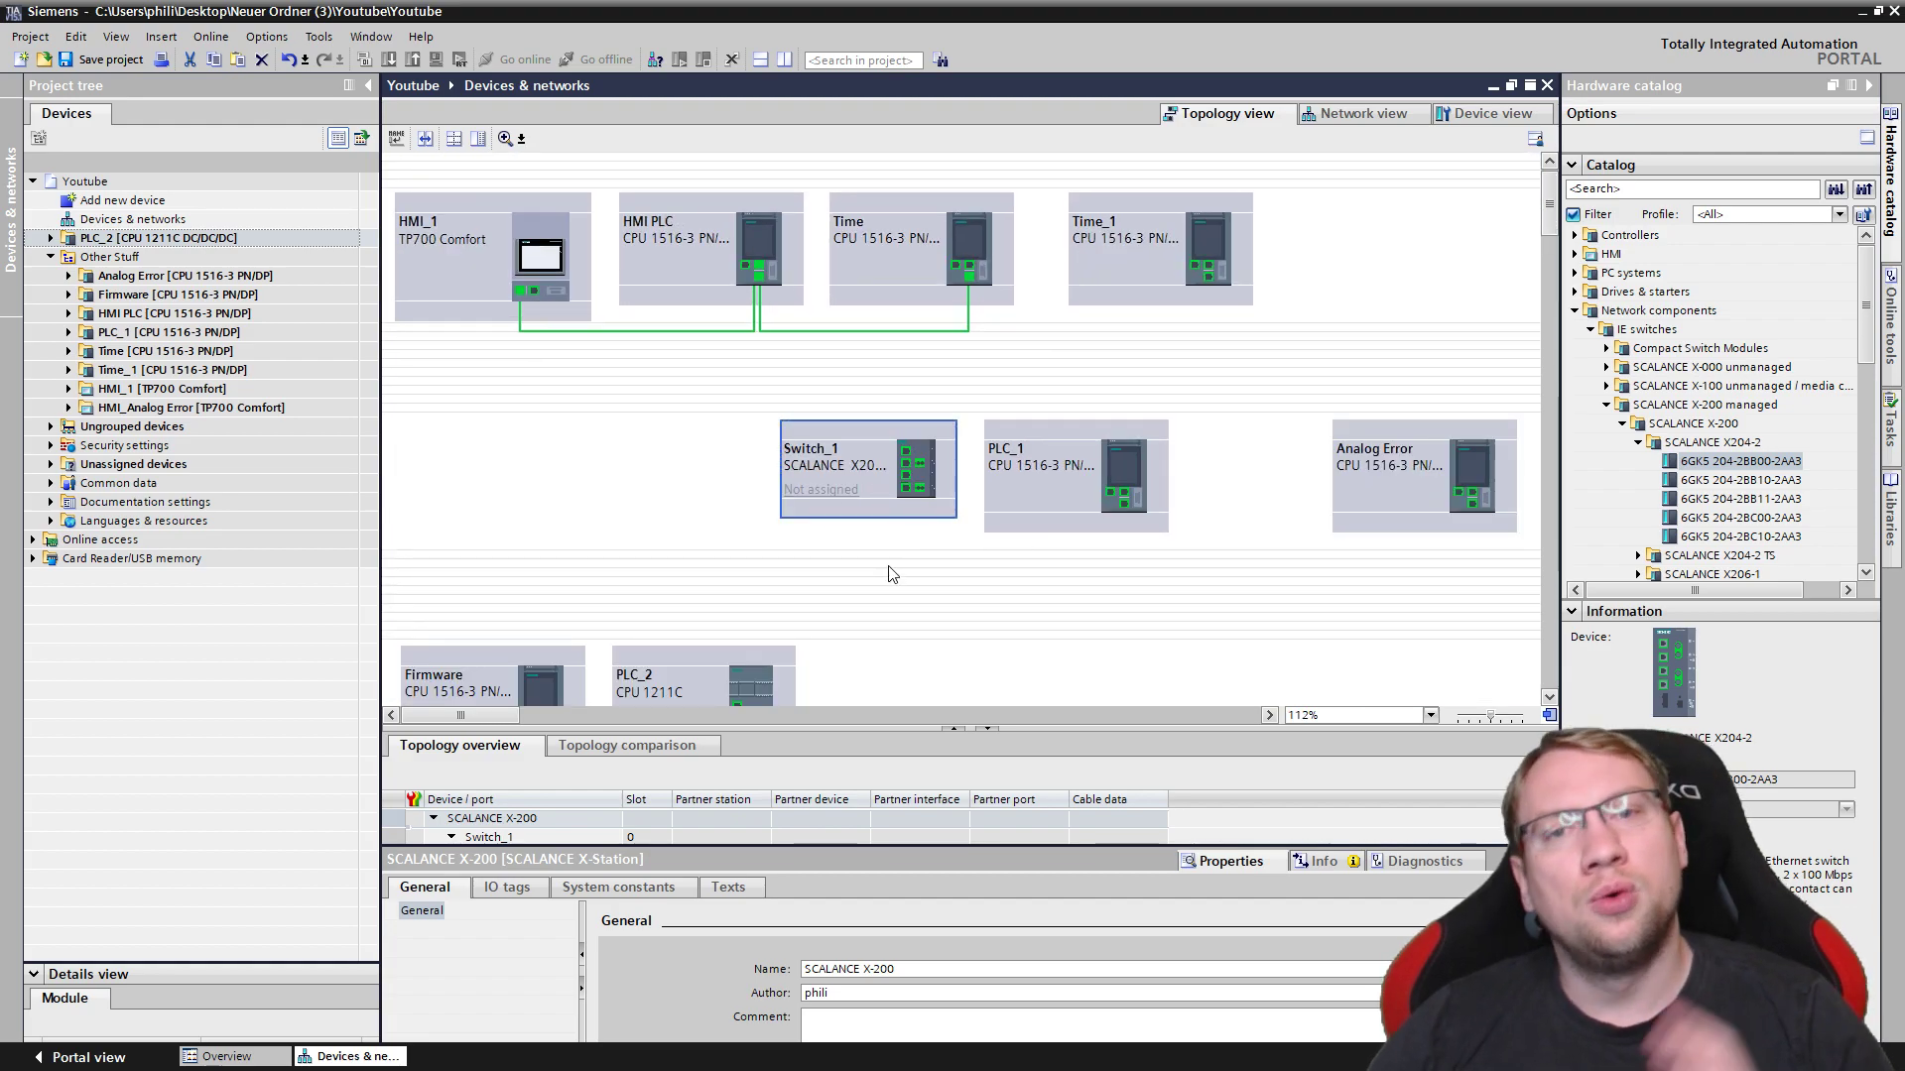
Check Switch_1's Ethernet interface in the network view and return to the switch in the topology view.
{"action": "left_click", "coordinate": [1383, 116]}
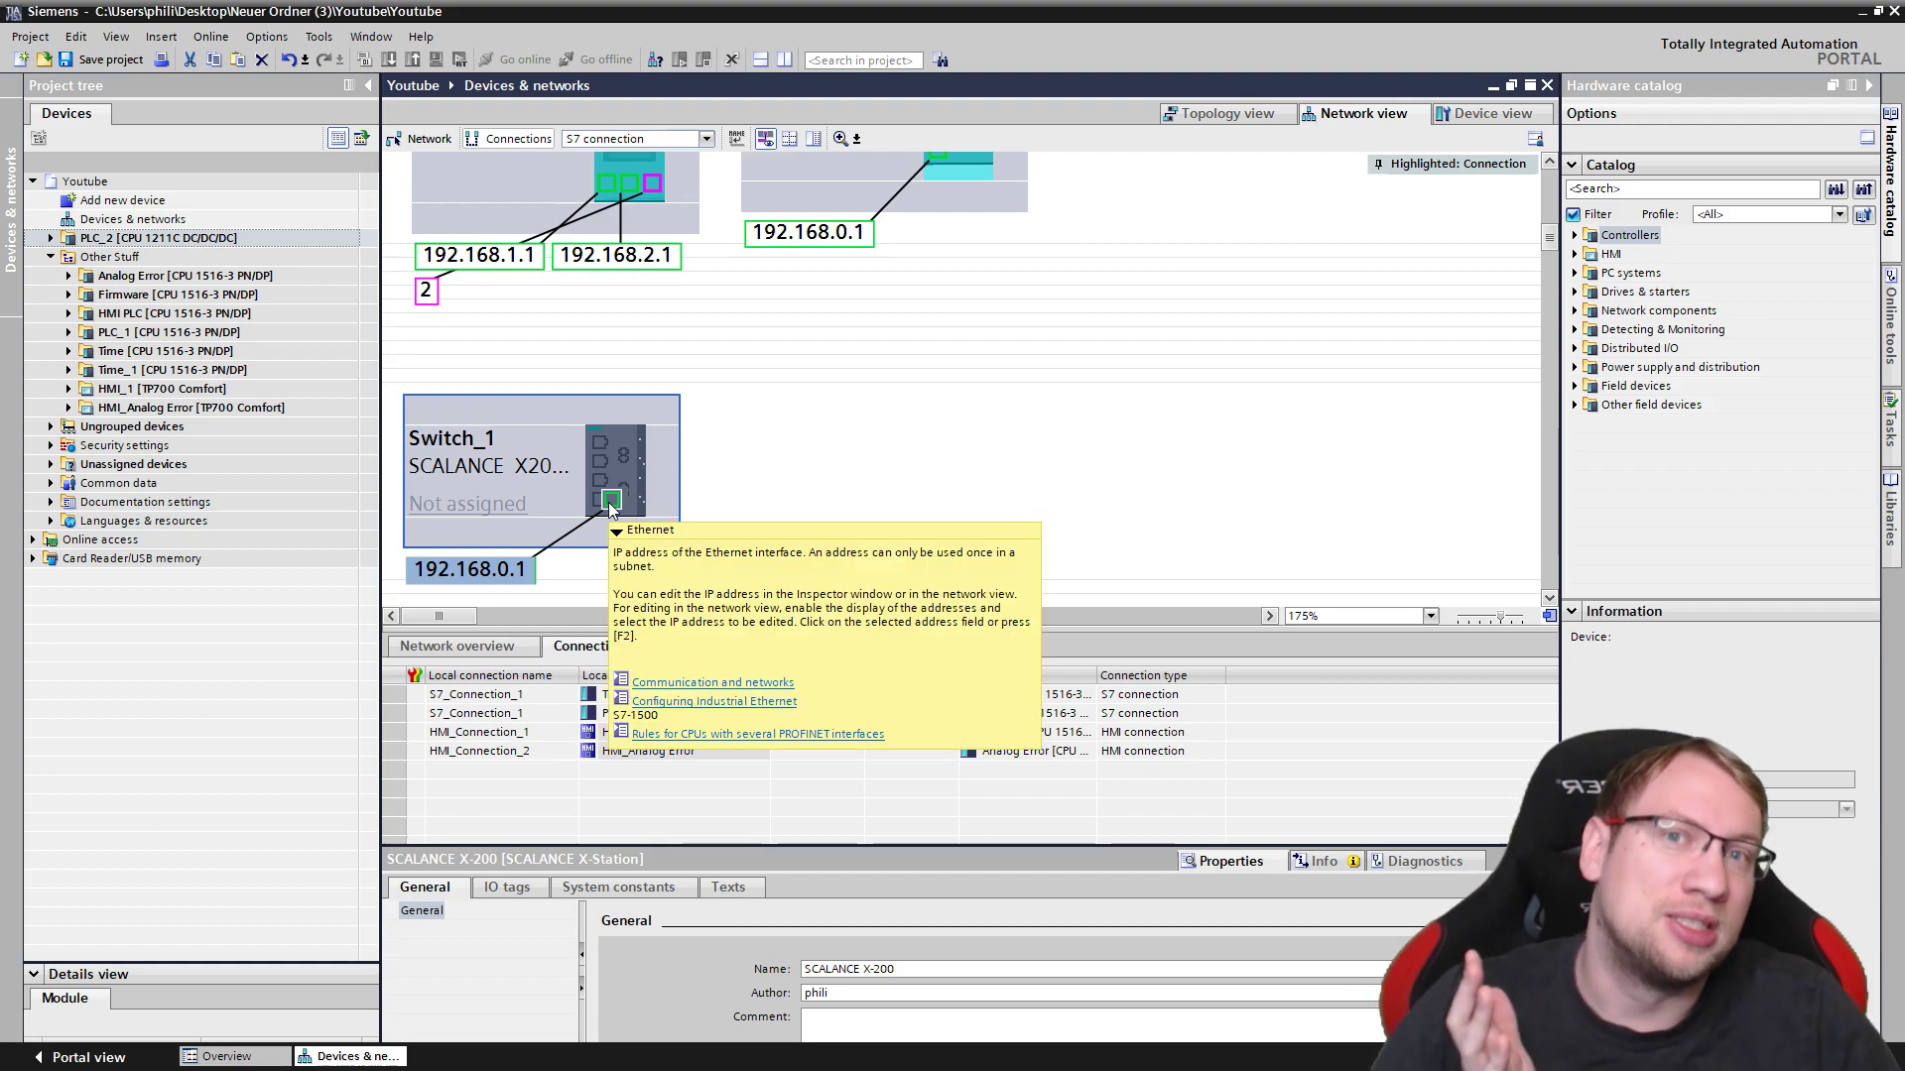
{"action": "left_click", "coordinate": [1228, 113]}
{"action": "left_click", "coordinate": [904, 501]}
{"action": "left_click", "coordinate": [860, 485]}
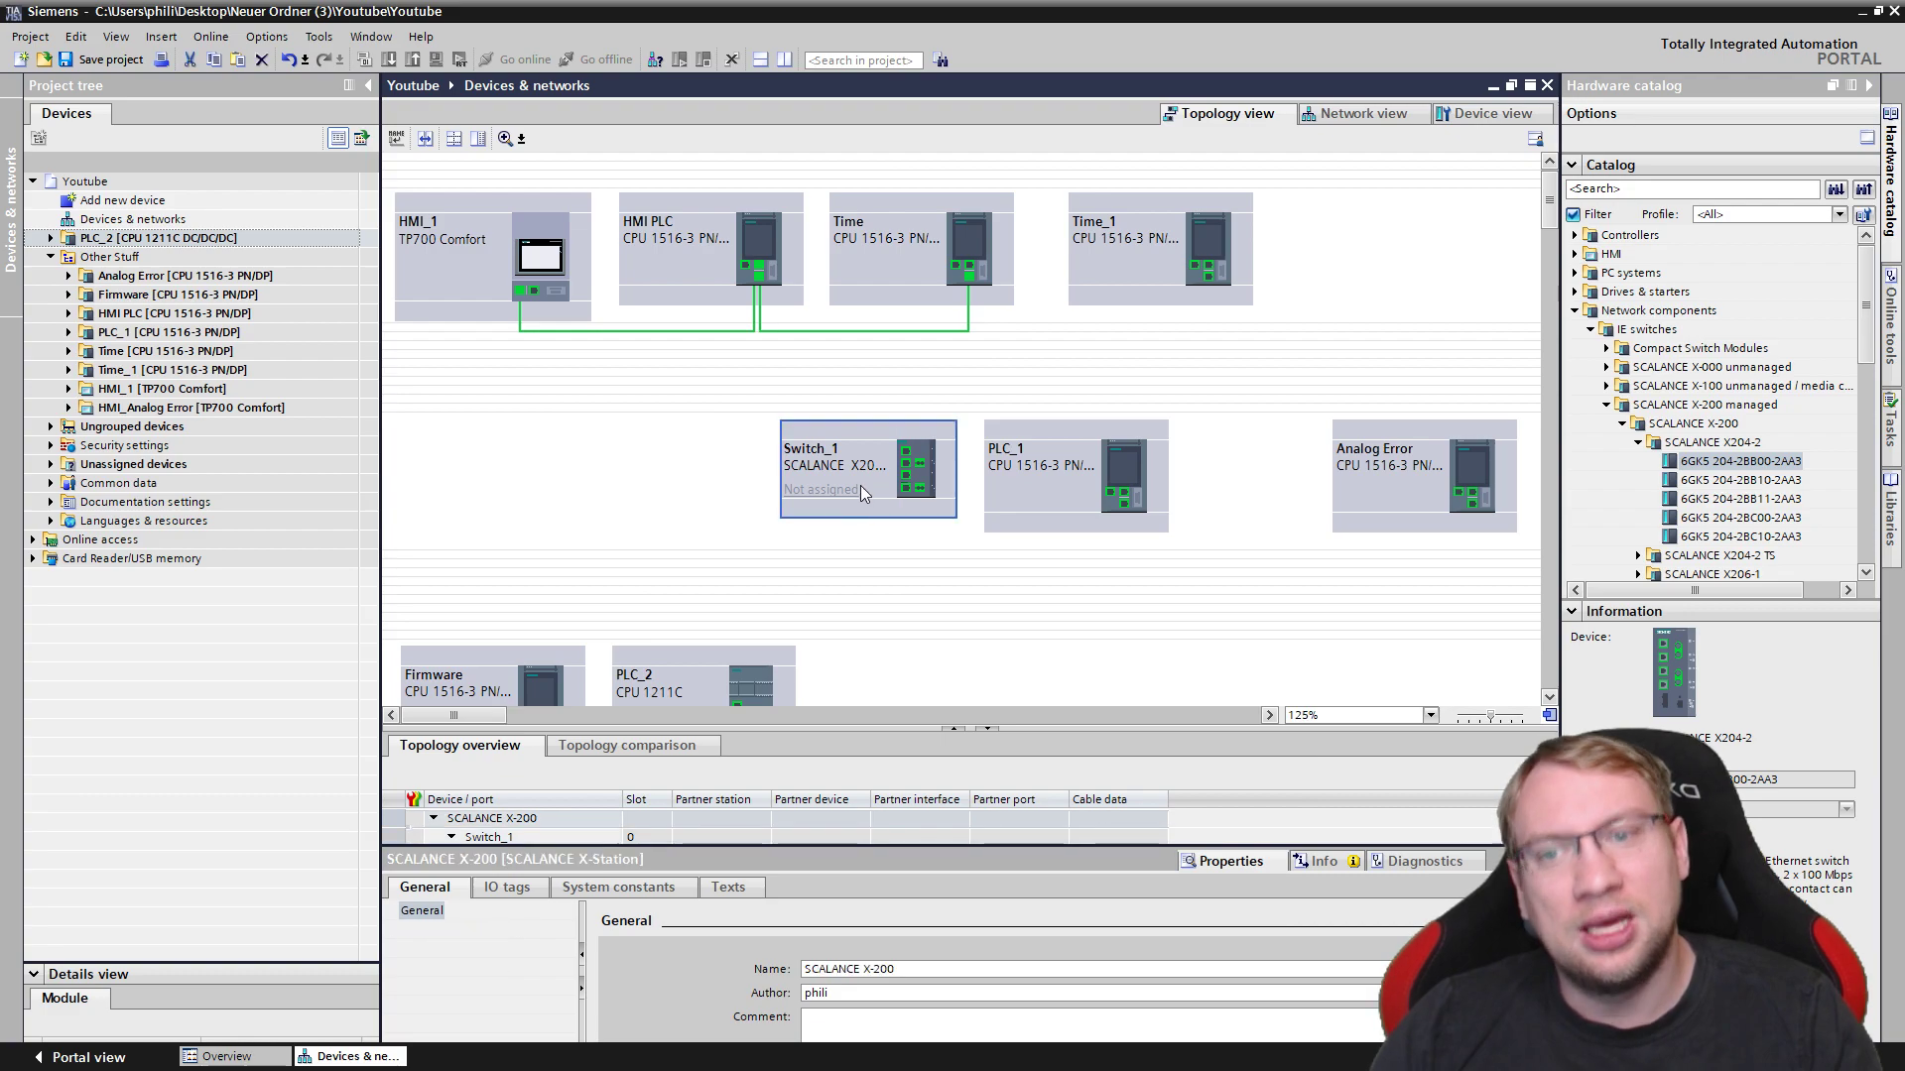
Connect HMI PLC X2 Port_1, Time X1 Port_1 and PLC_1 X2 Port_1 to Switch_1's Port_1, Port_4 and Port_2 respectively.
{"action": "scroll", "coordinate": [860, 485], "scroll_direction": "up", "scroll_amount": 3}
{"action": "scroll", "coordinate": [794, 328], "scroll_direction": "up", "scroll_amount": 3}
{"action": "scroll", "coordinate": [789, 333], "scroll_direction": "down", "scroll_amount": 3}
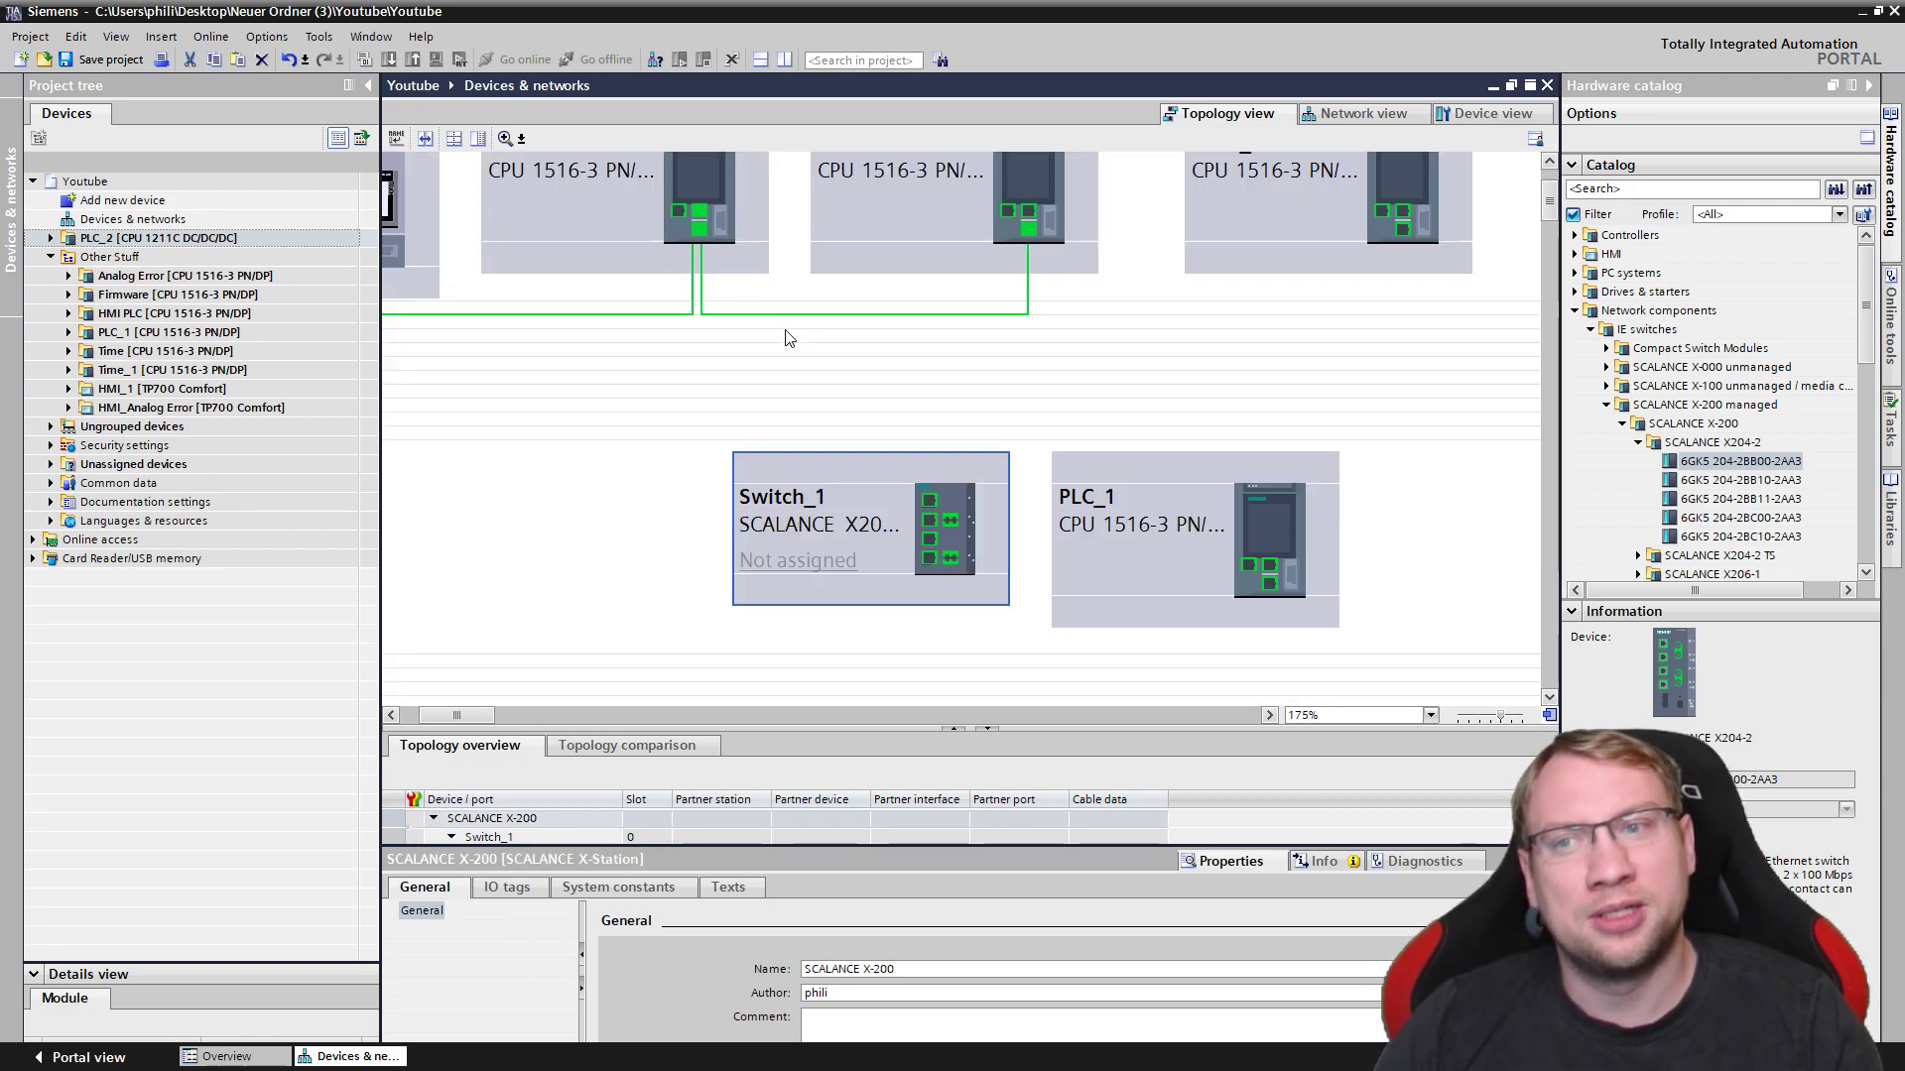
{"action": "left_click_drag", "start_coordinate": [677, 213], "coordinate": [929, 500]}
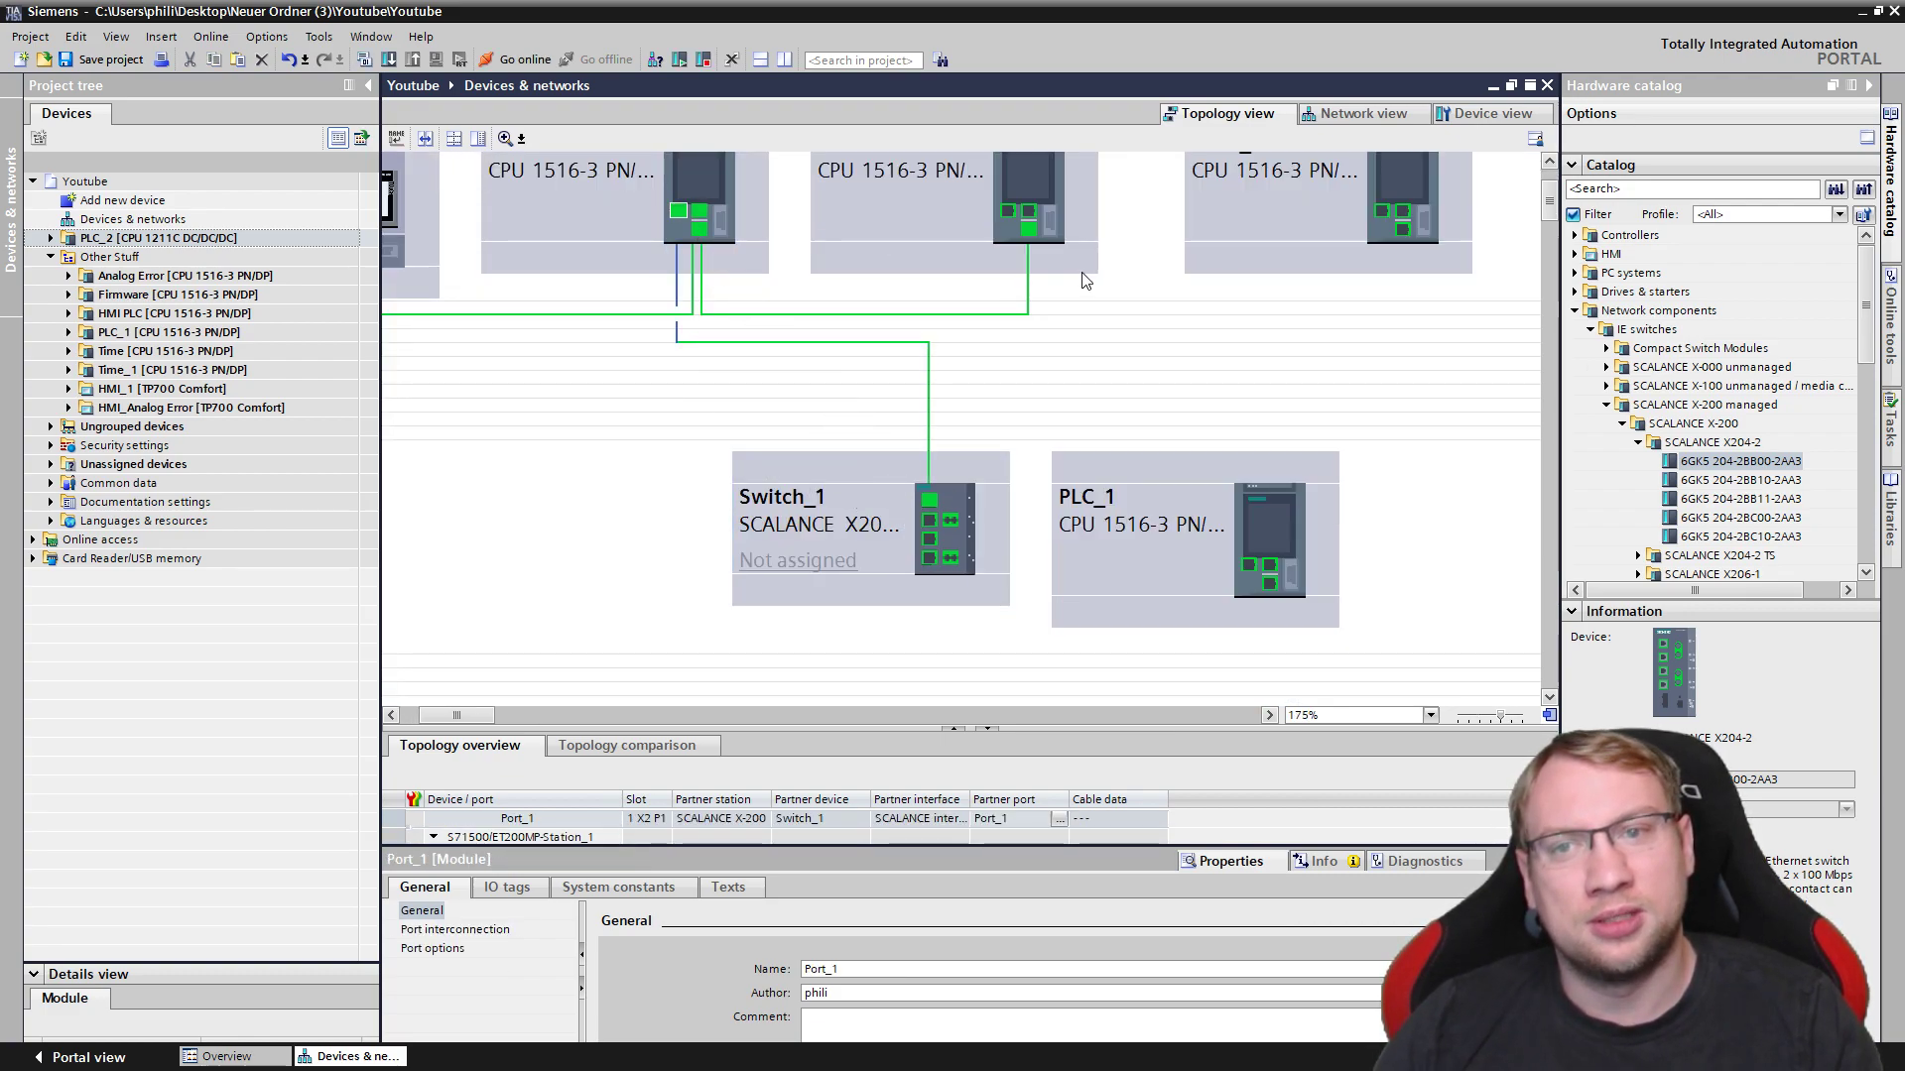
{"action": "left_click_drag", "start_coordinate": [1032, 218], "coordinate": [928, 501]}
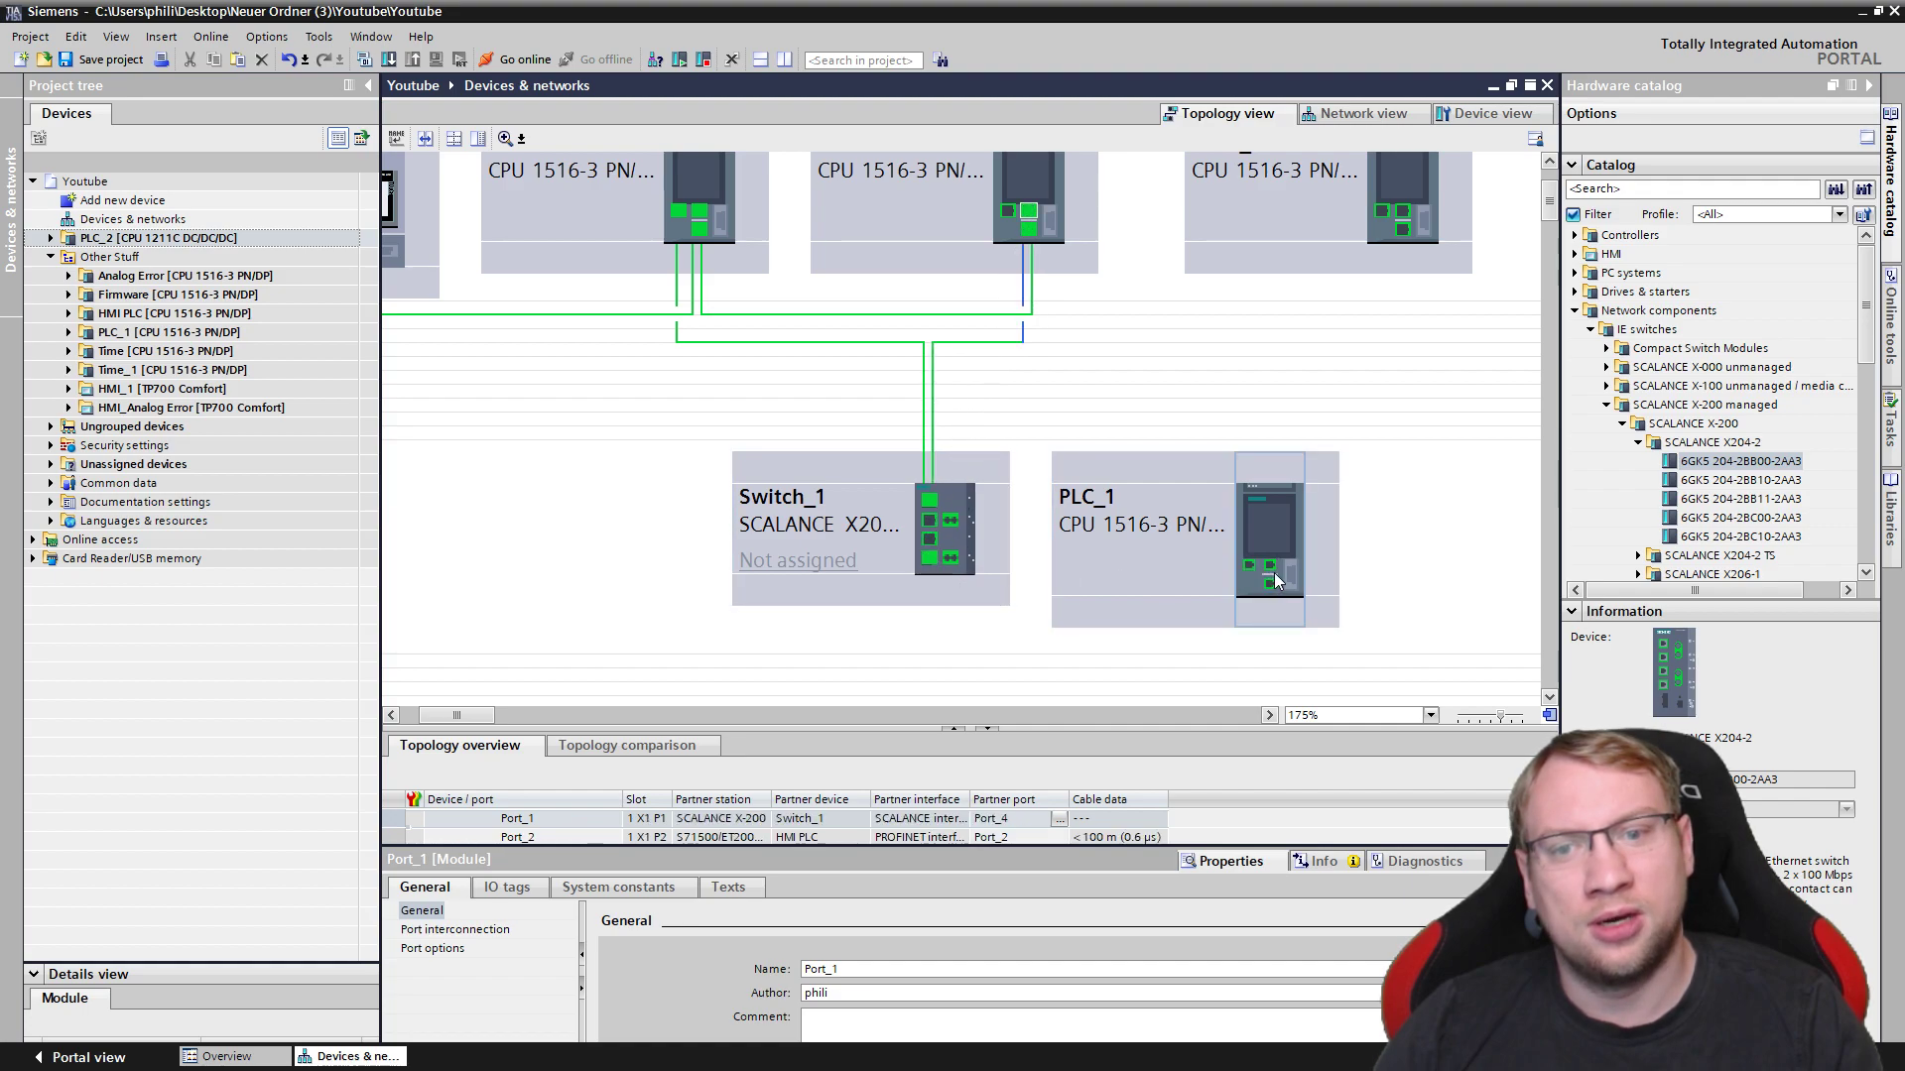
{"action": "left_click_drag", "start_coordinate": [1242, 571], "coordinate": [929, 520]}
{"action": "left_click", "coordinate": [1099, 394]}
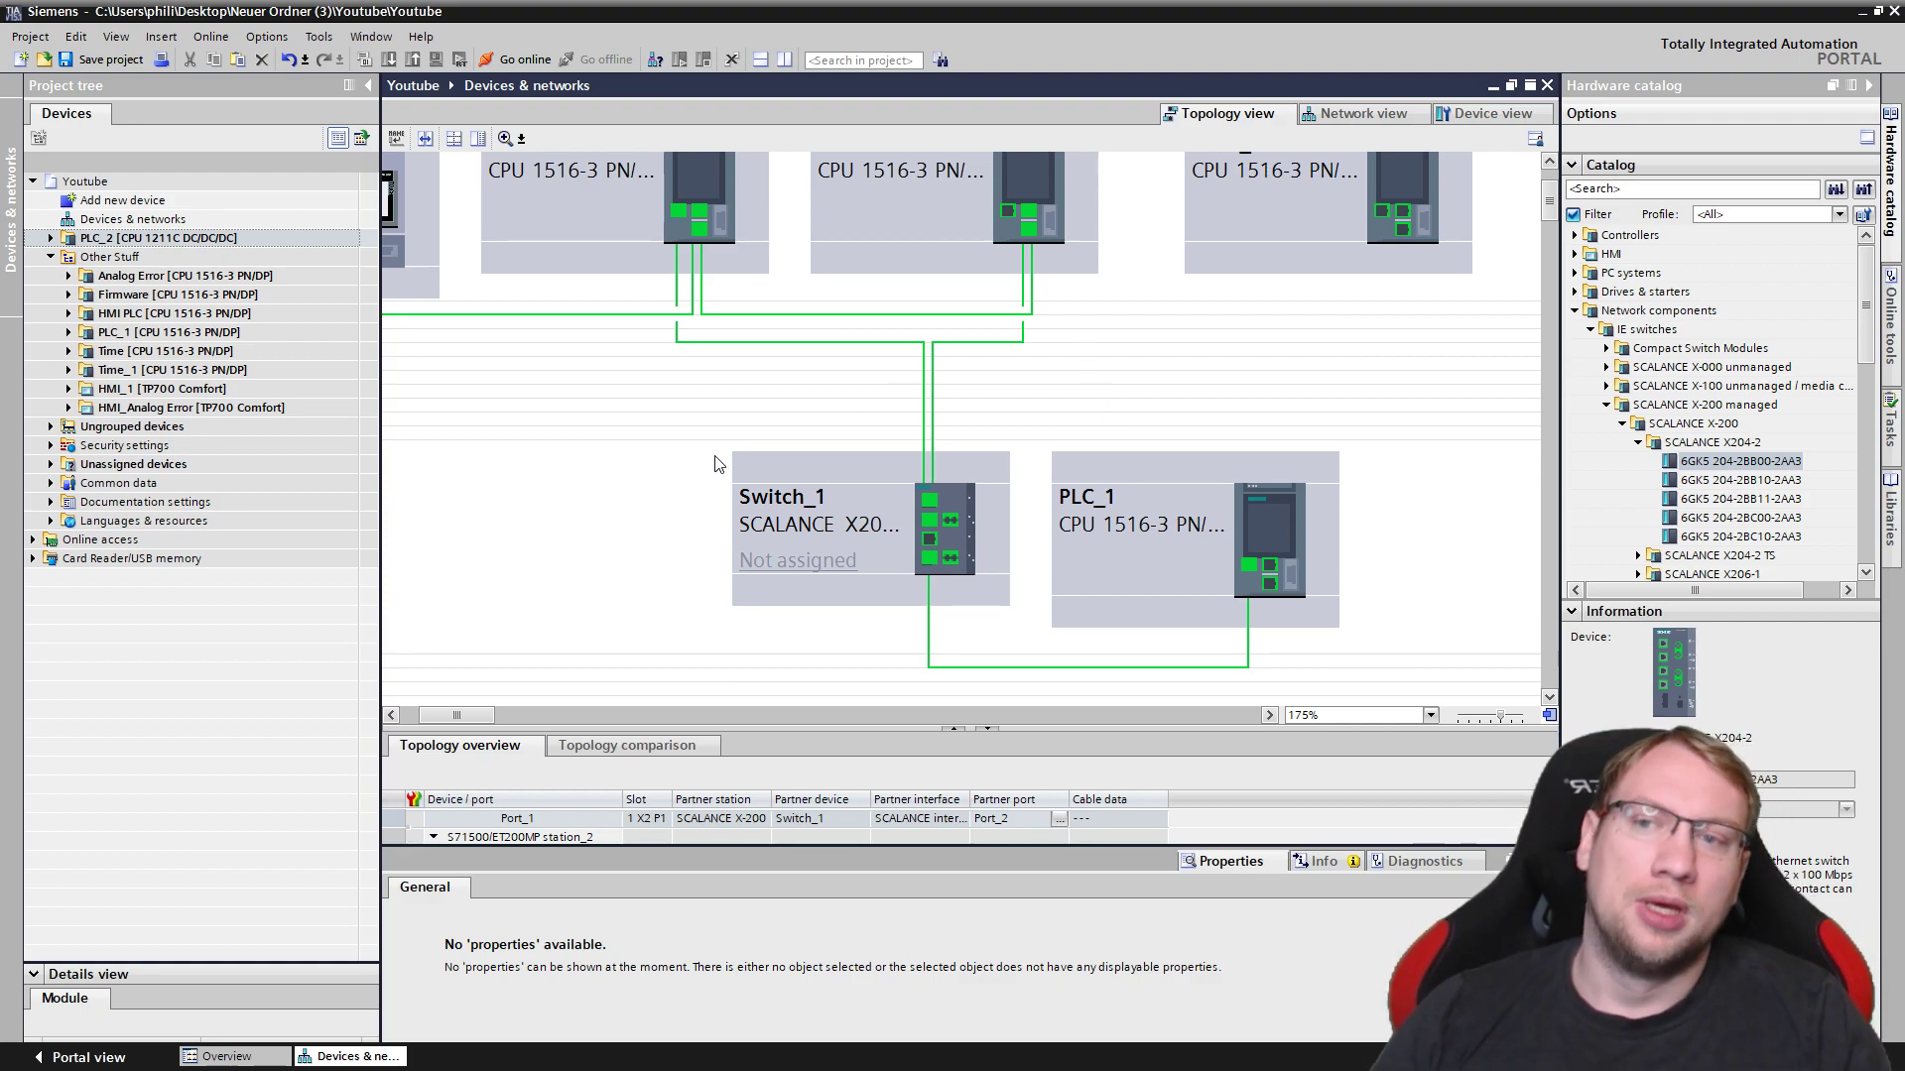
Inspect the HMI PLC's X2 Port_1 and its cable to Switch_1 in the topology view.
{"action": "scroll", "coordinate": [717, 466], "scroll_direction": "down", "scroll_amount": 2}
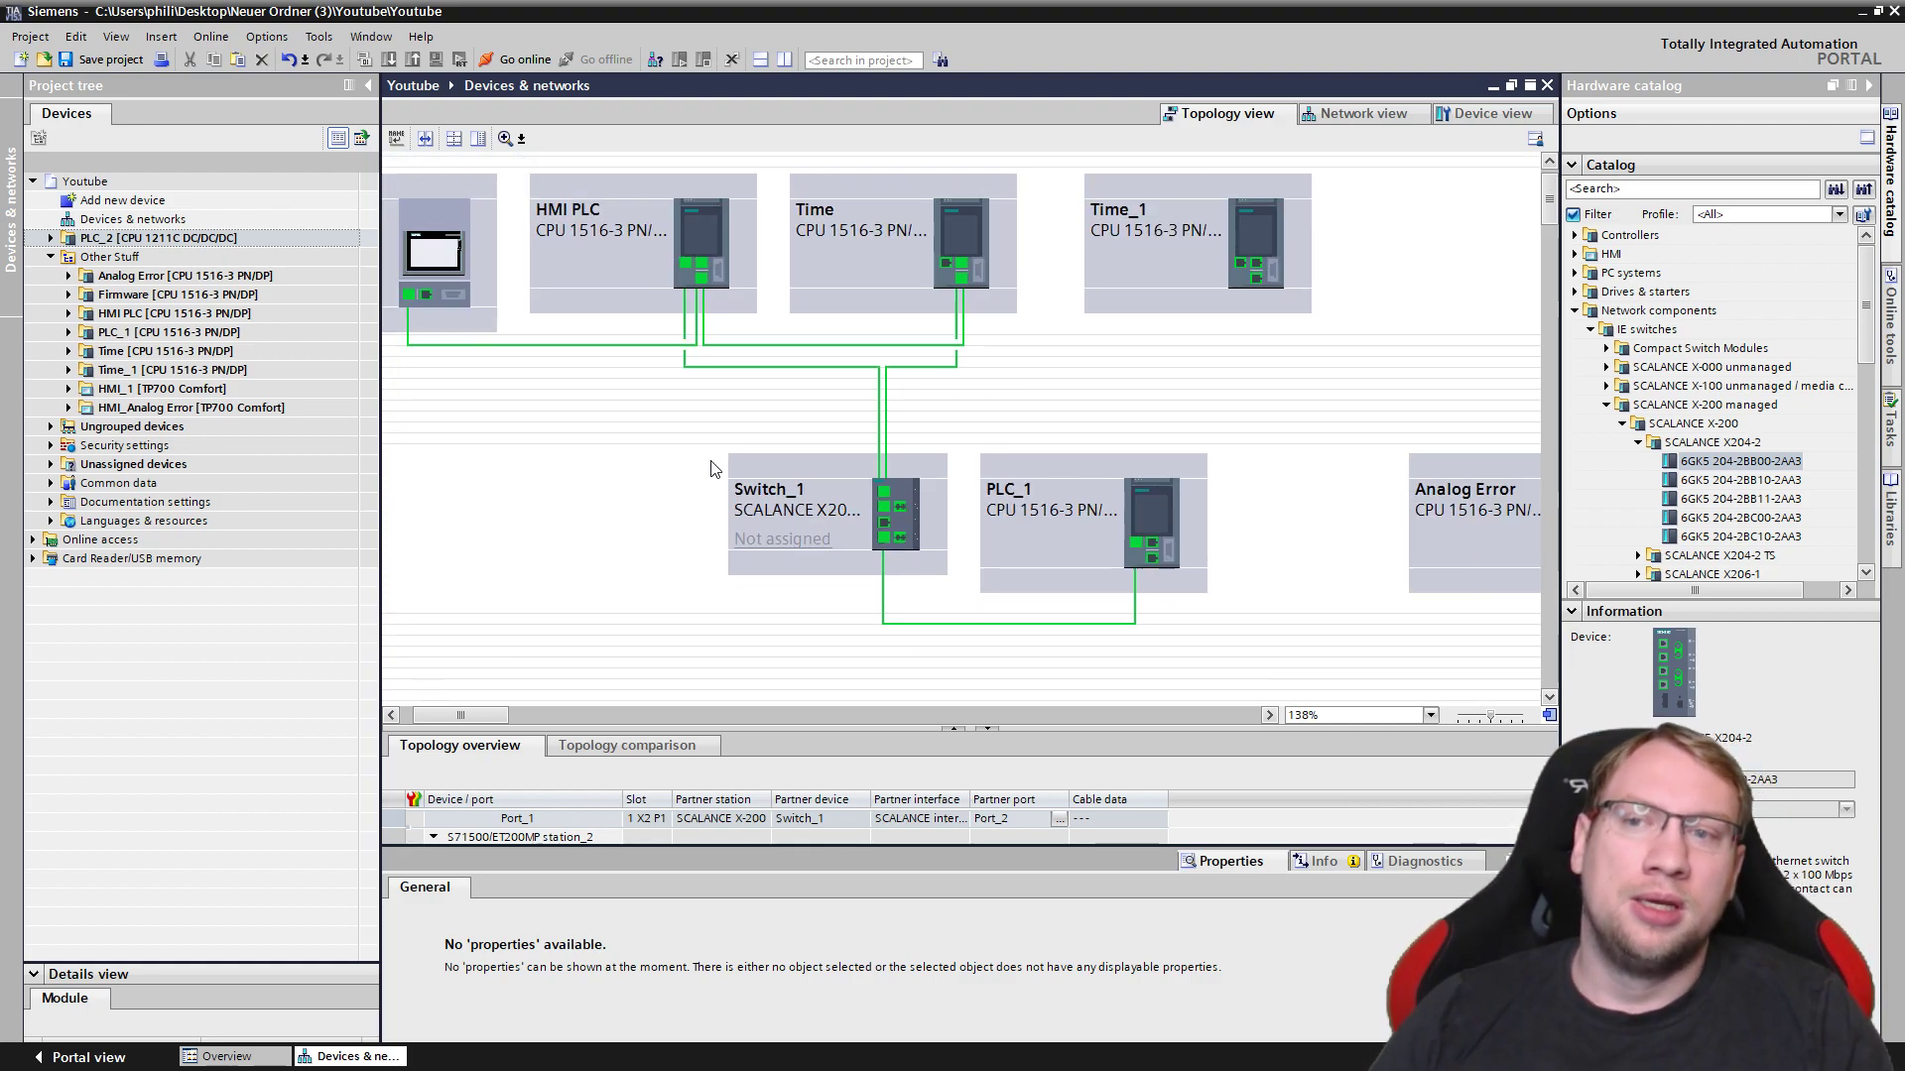
{"action": "left_click", "coordinate": [684, 264]}
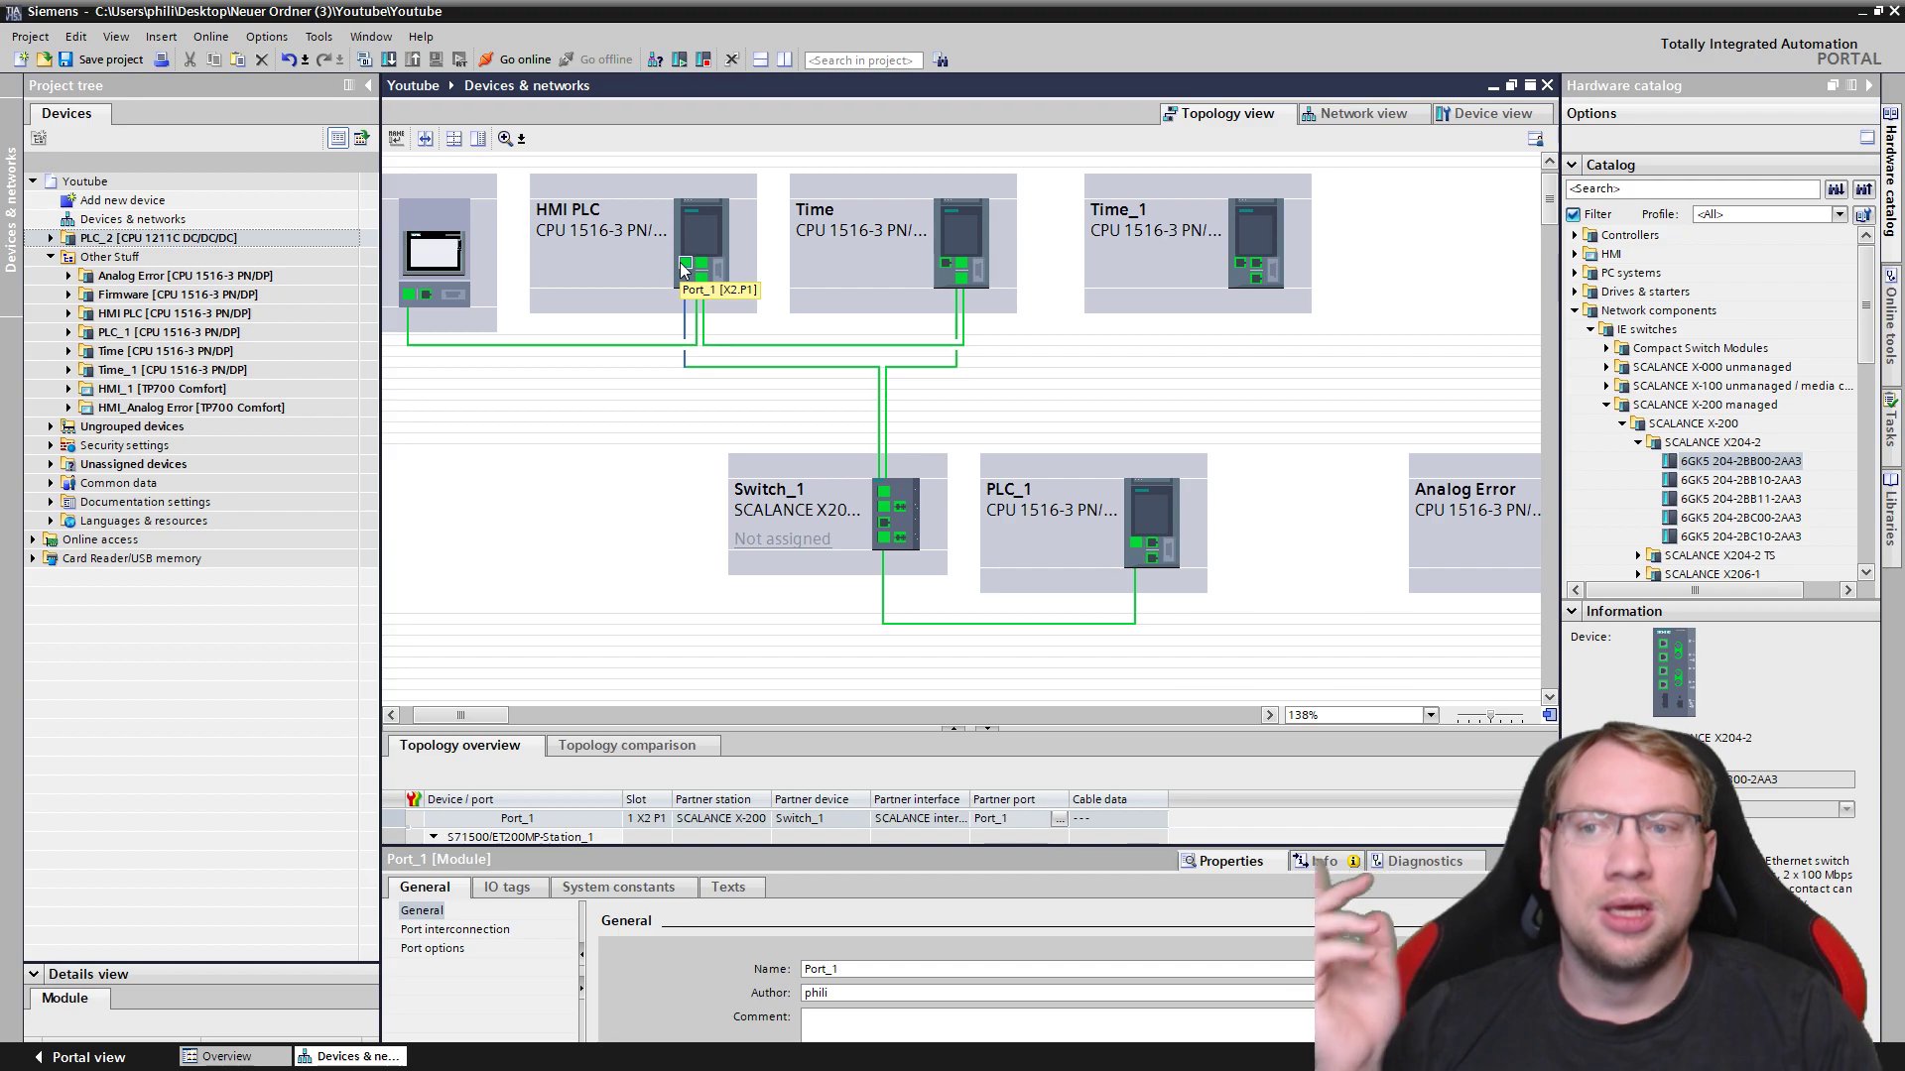
{"action": "left_click", "coordinate": [699, 229]}
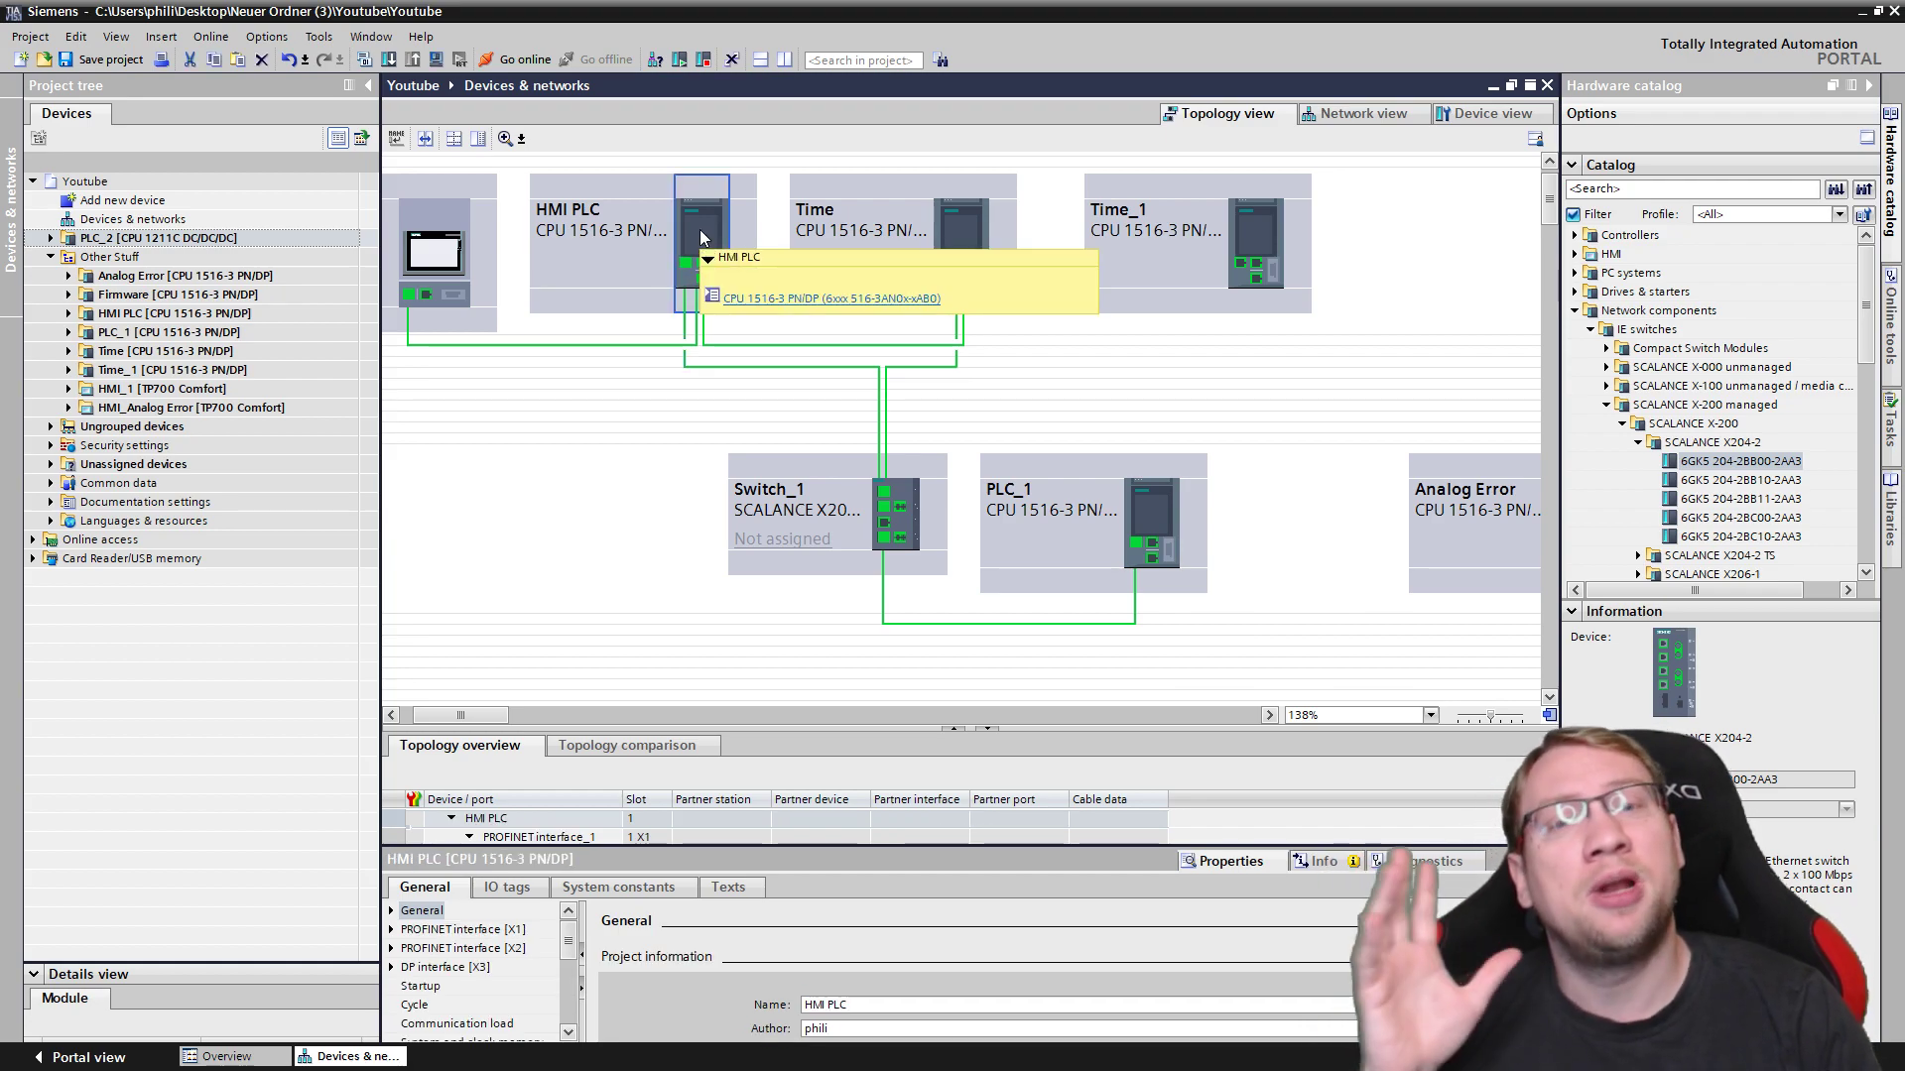
{"action": "left_click", "coordinate": [682, 264]}
{"action": "left_click", "coordinate": [687, 349]}
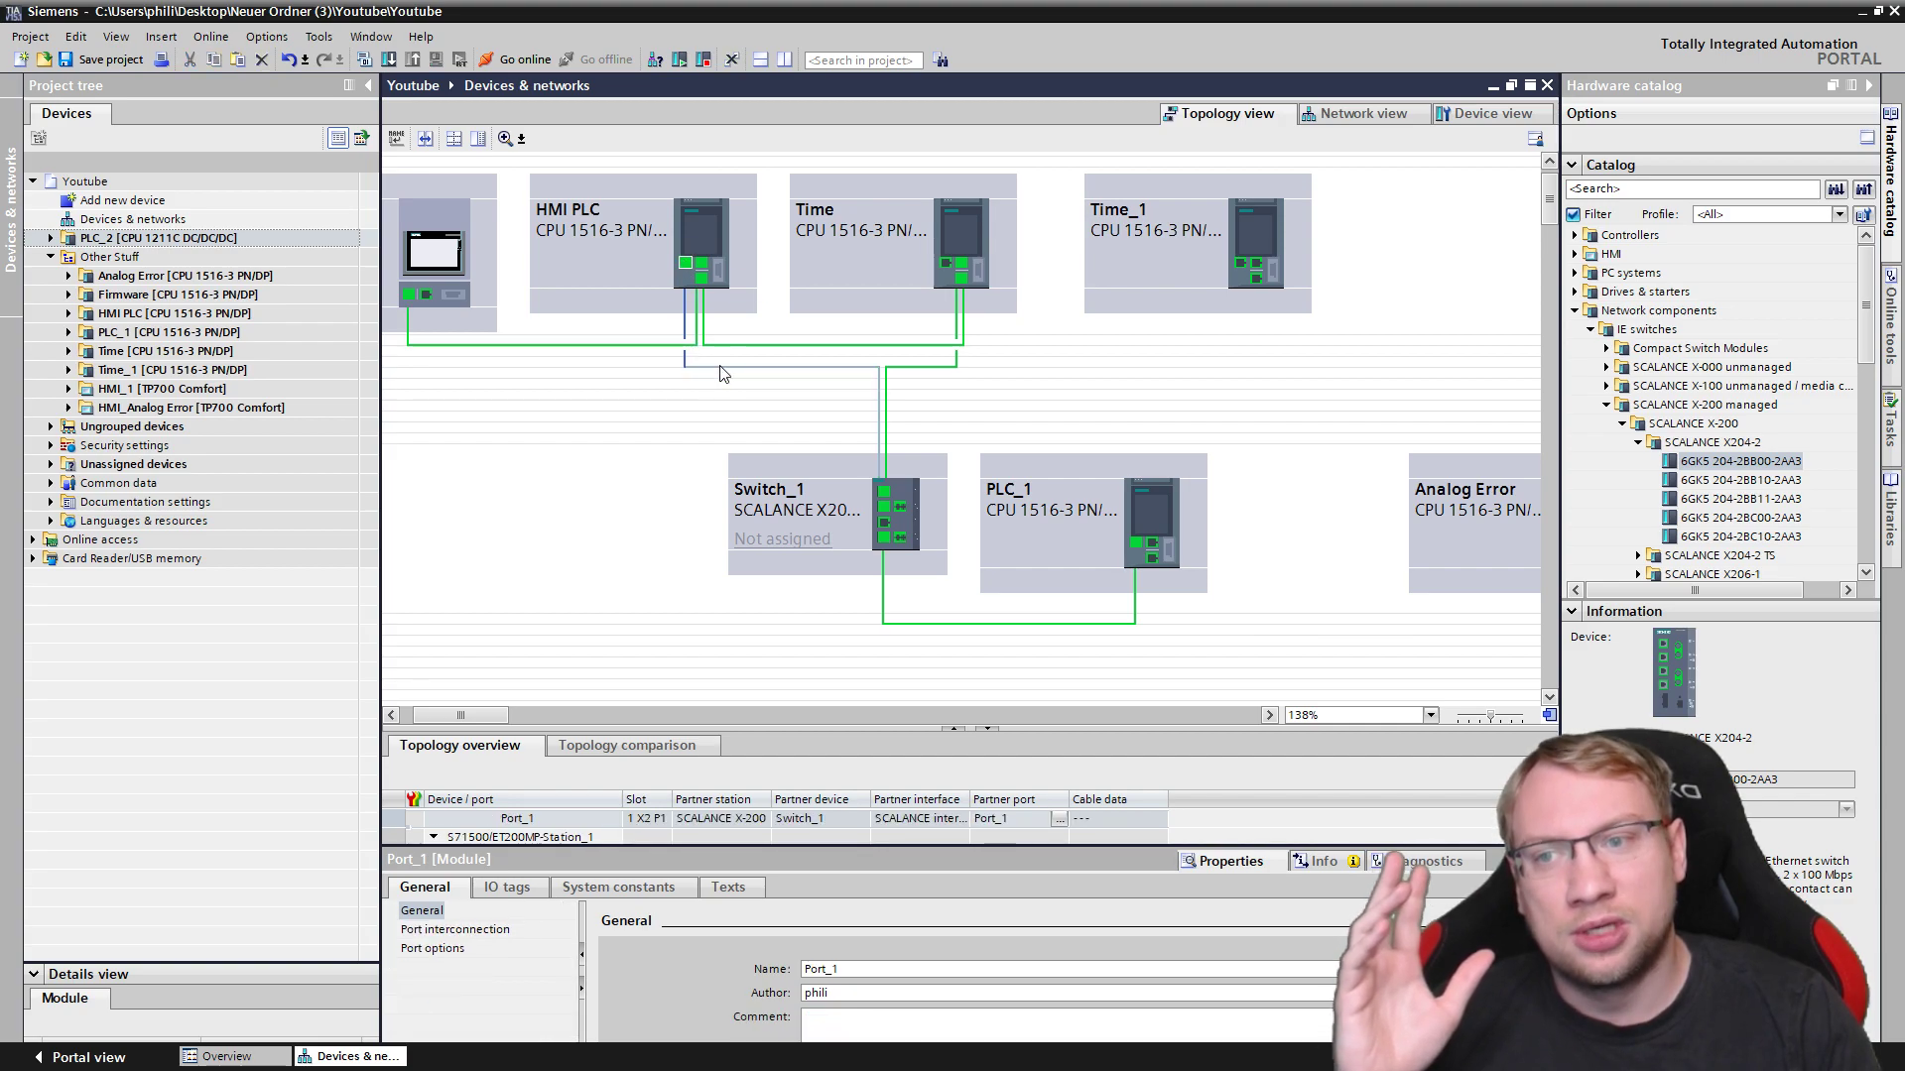
Compare Switch_1's port wiring in the topology view with the HMI PLC's Ethernet interfaces in the network view.
{"action": "left_click", "coordinate": [886, 493]}
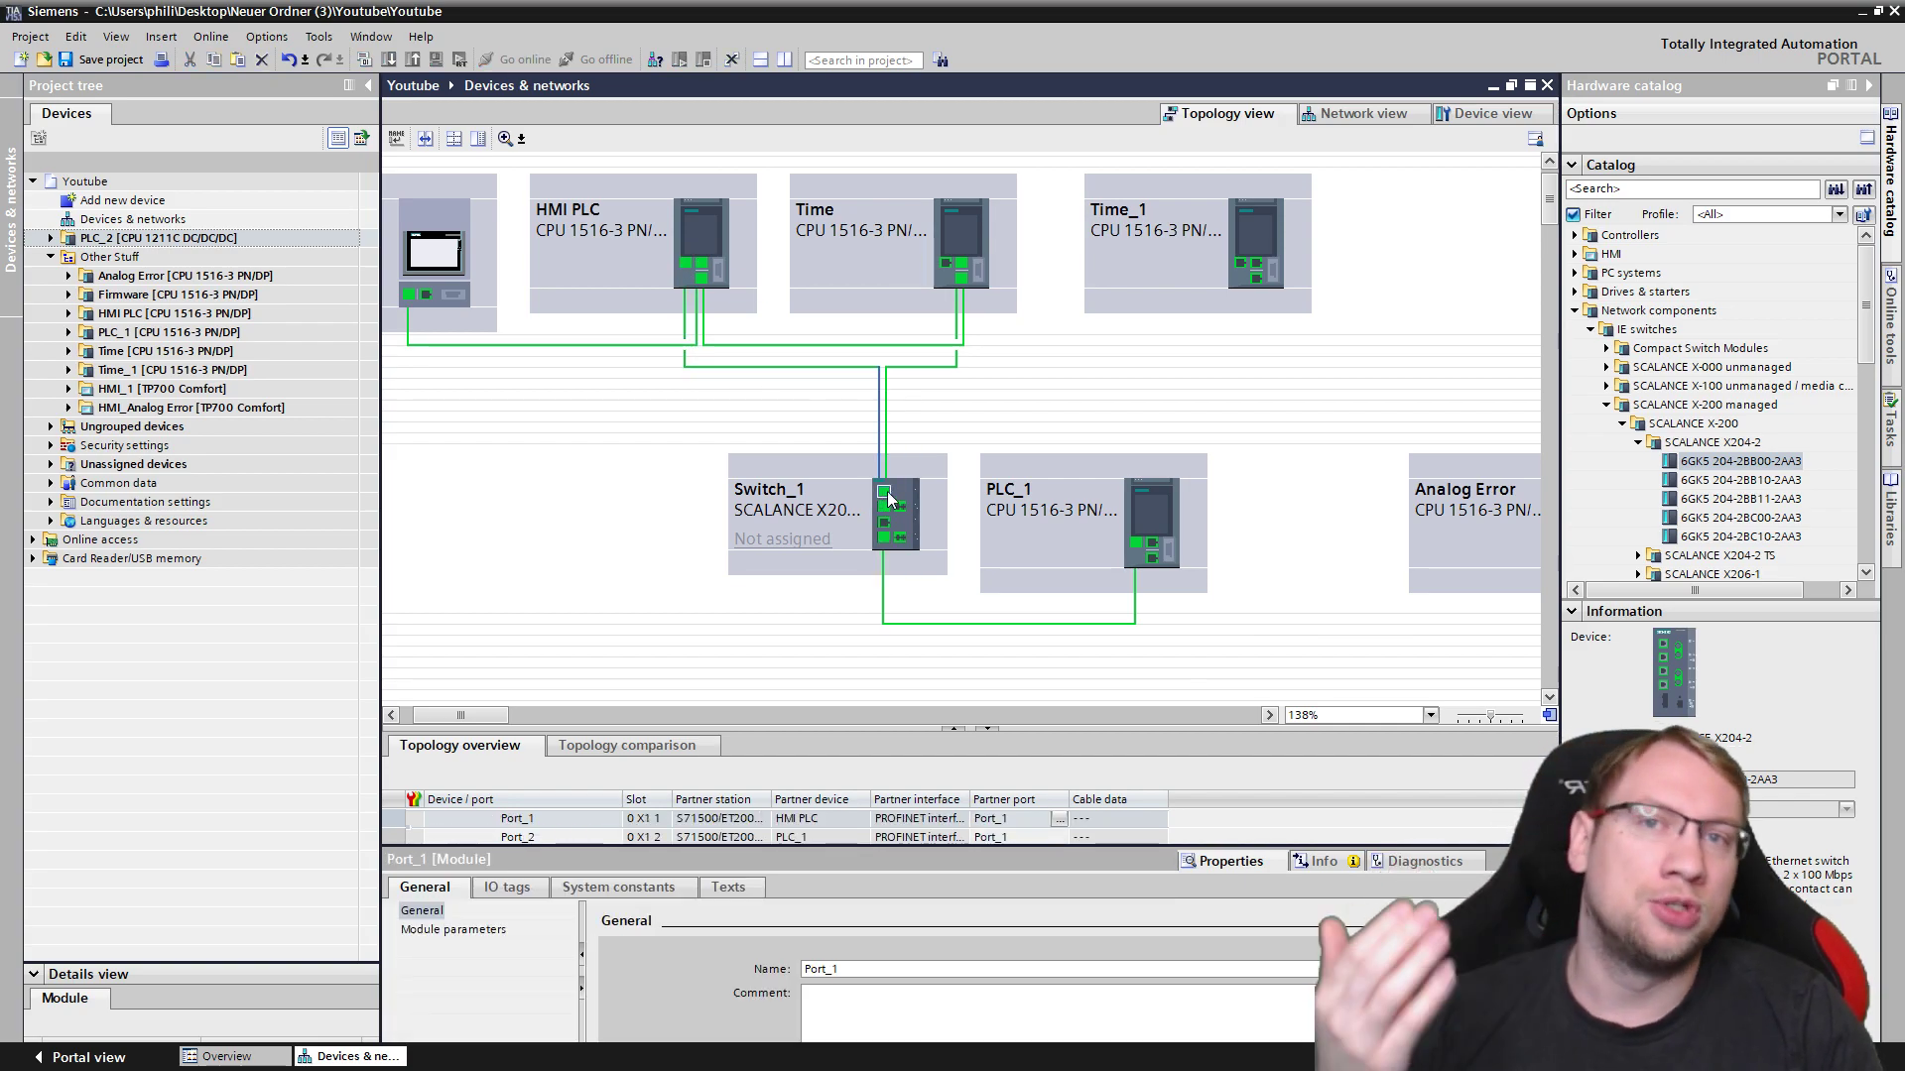
{"action": "left_click", "coordinate": [1369, 115]}
{"action": "left_click", "coordinate": [914, 412]}
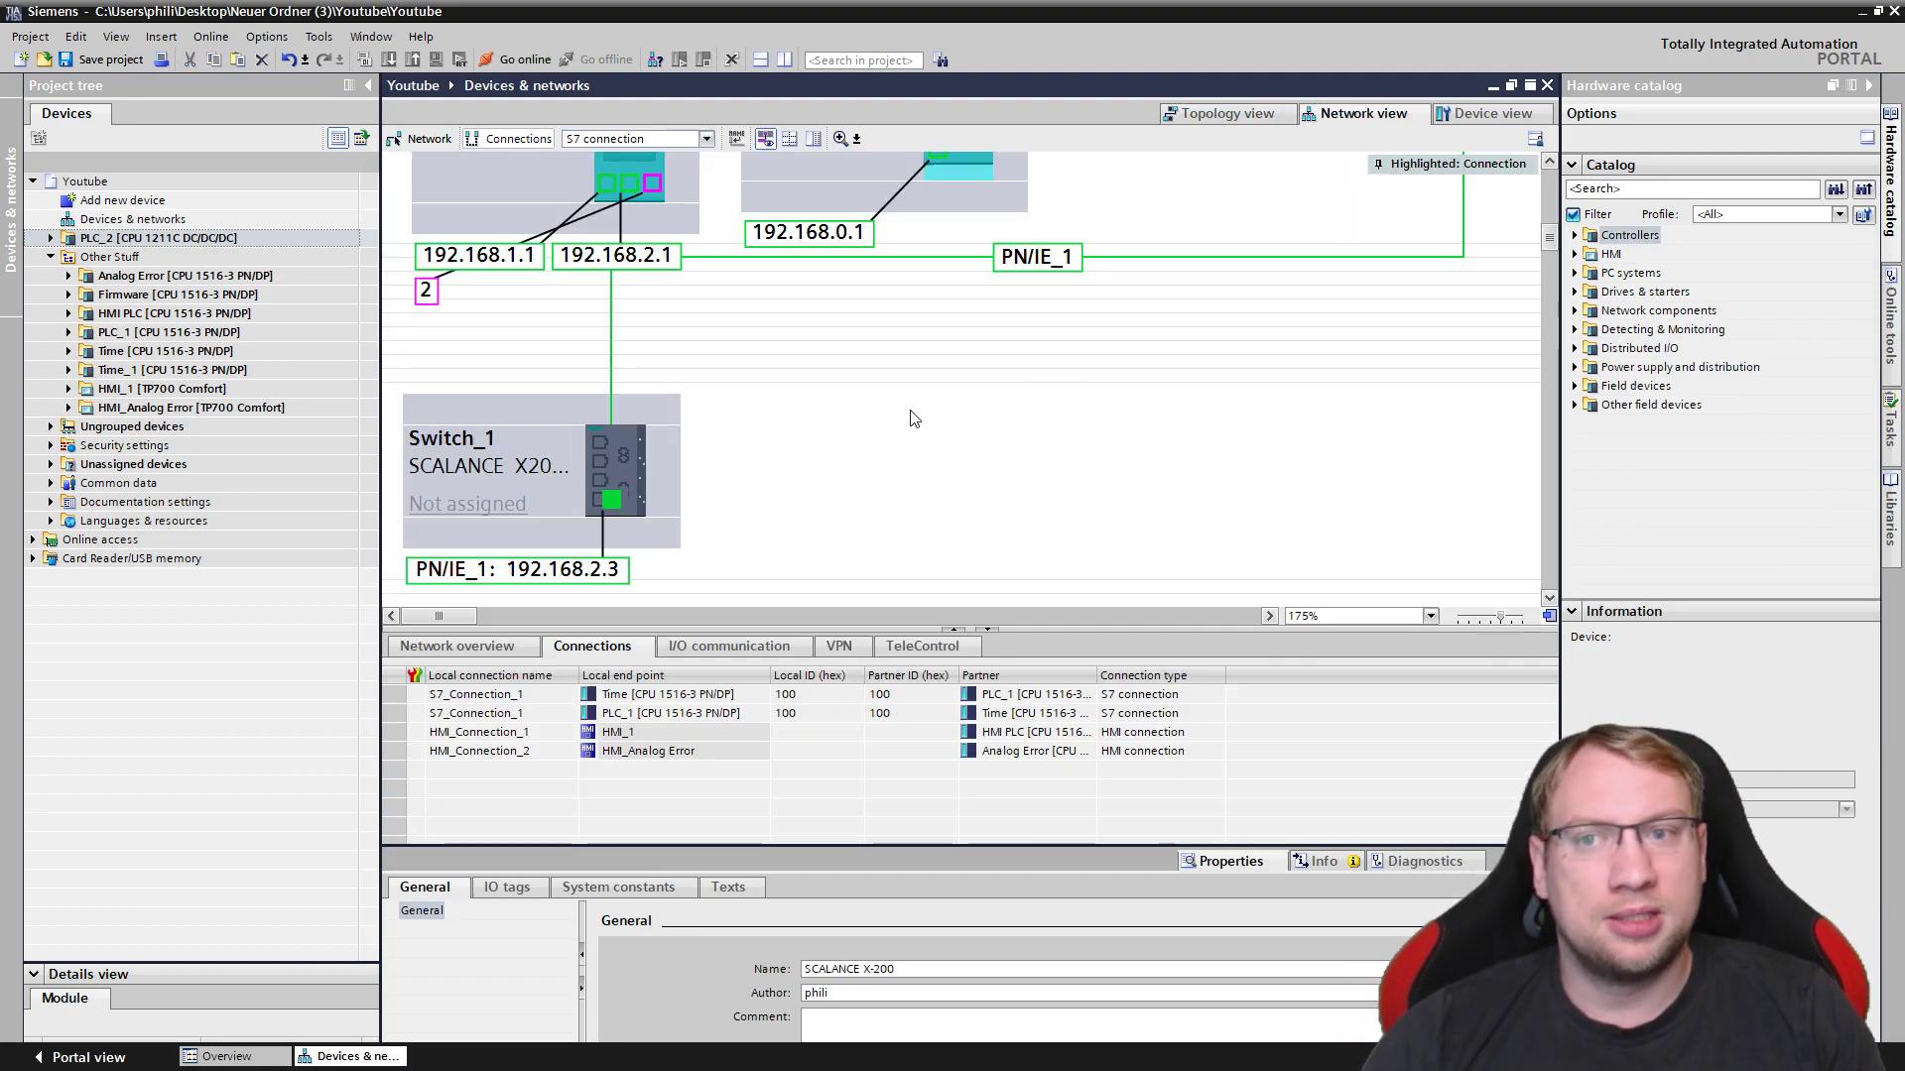
{"action": "scroll", "coordinate": [913, 412], "scroll_direction": "up", "scroll_amount": 5}
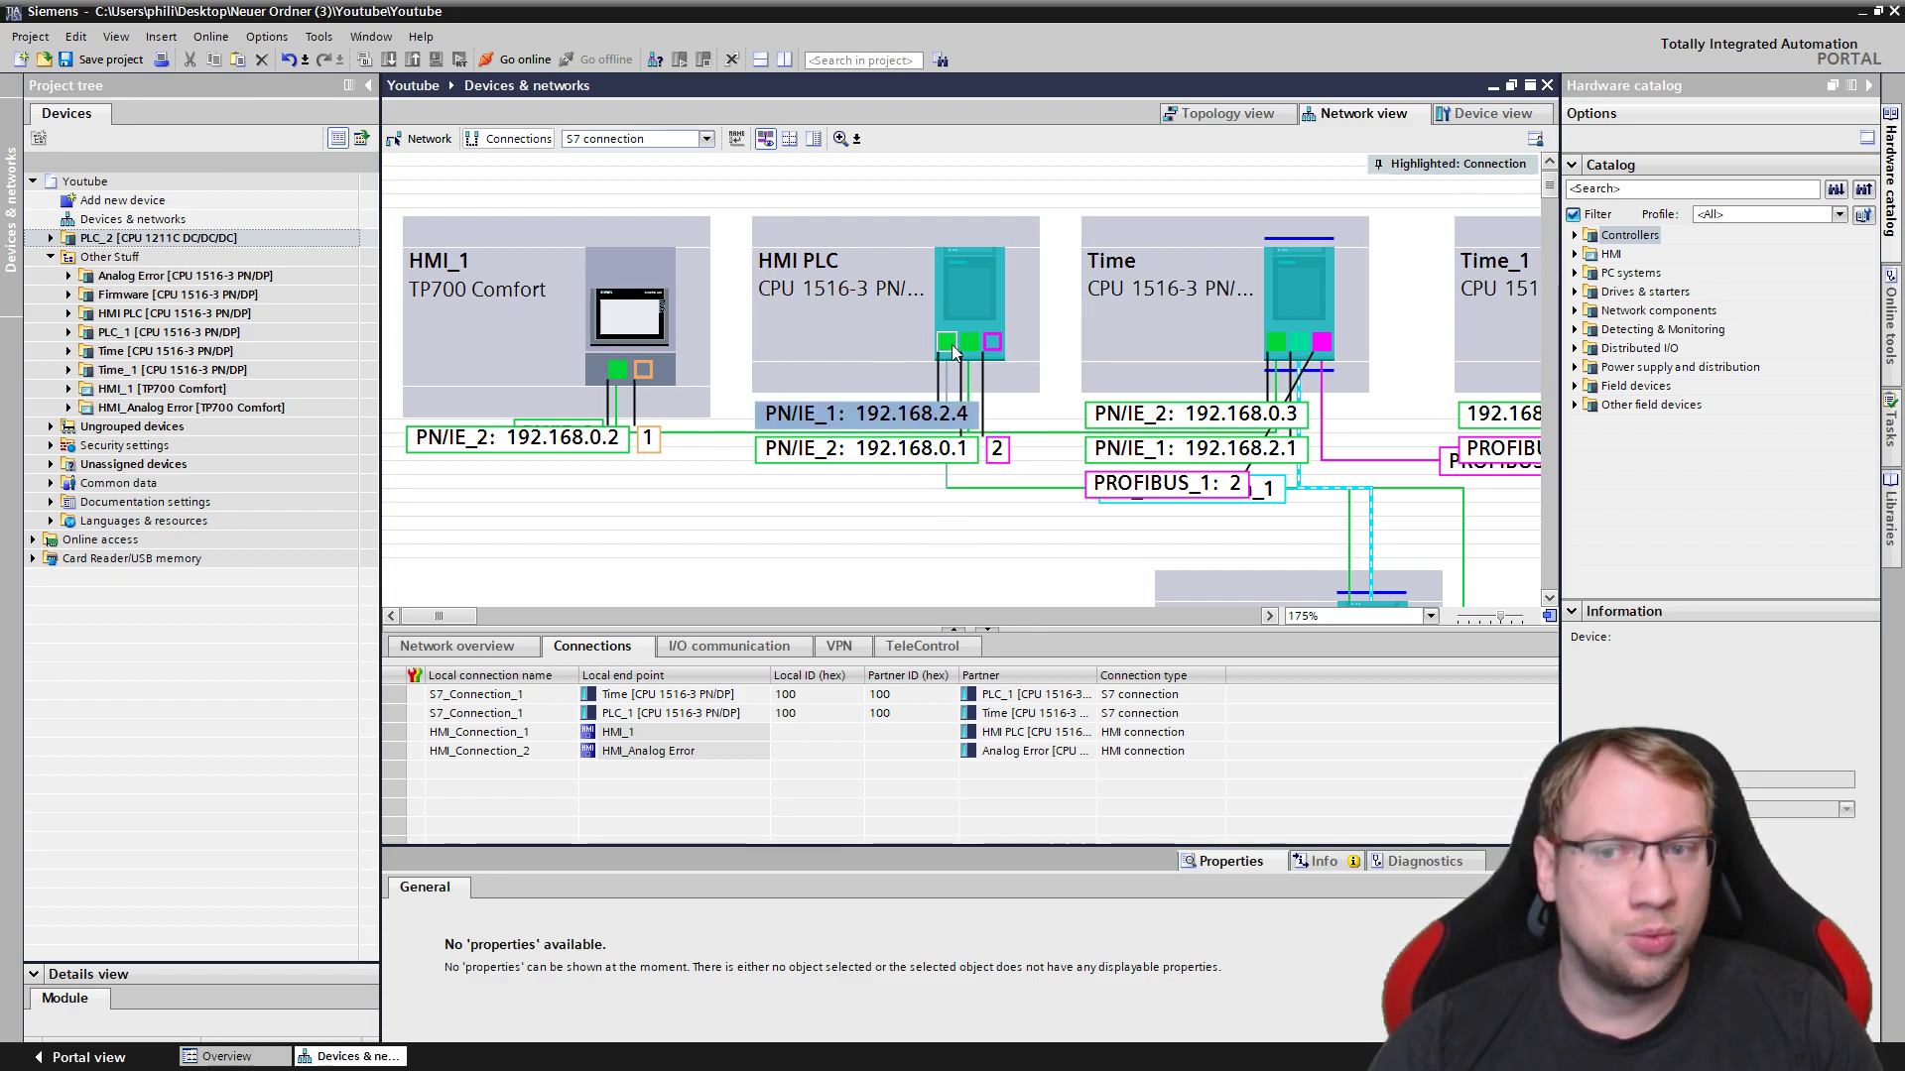
{"action": "left_click", "coordinate": [1194, 117]}
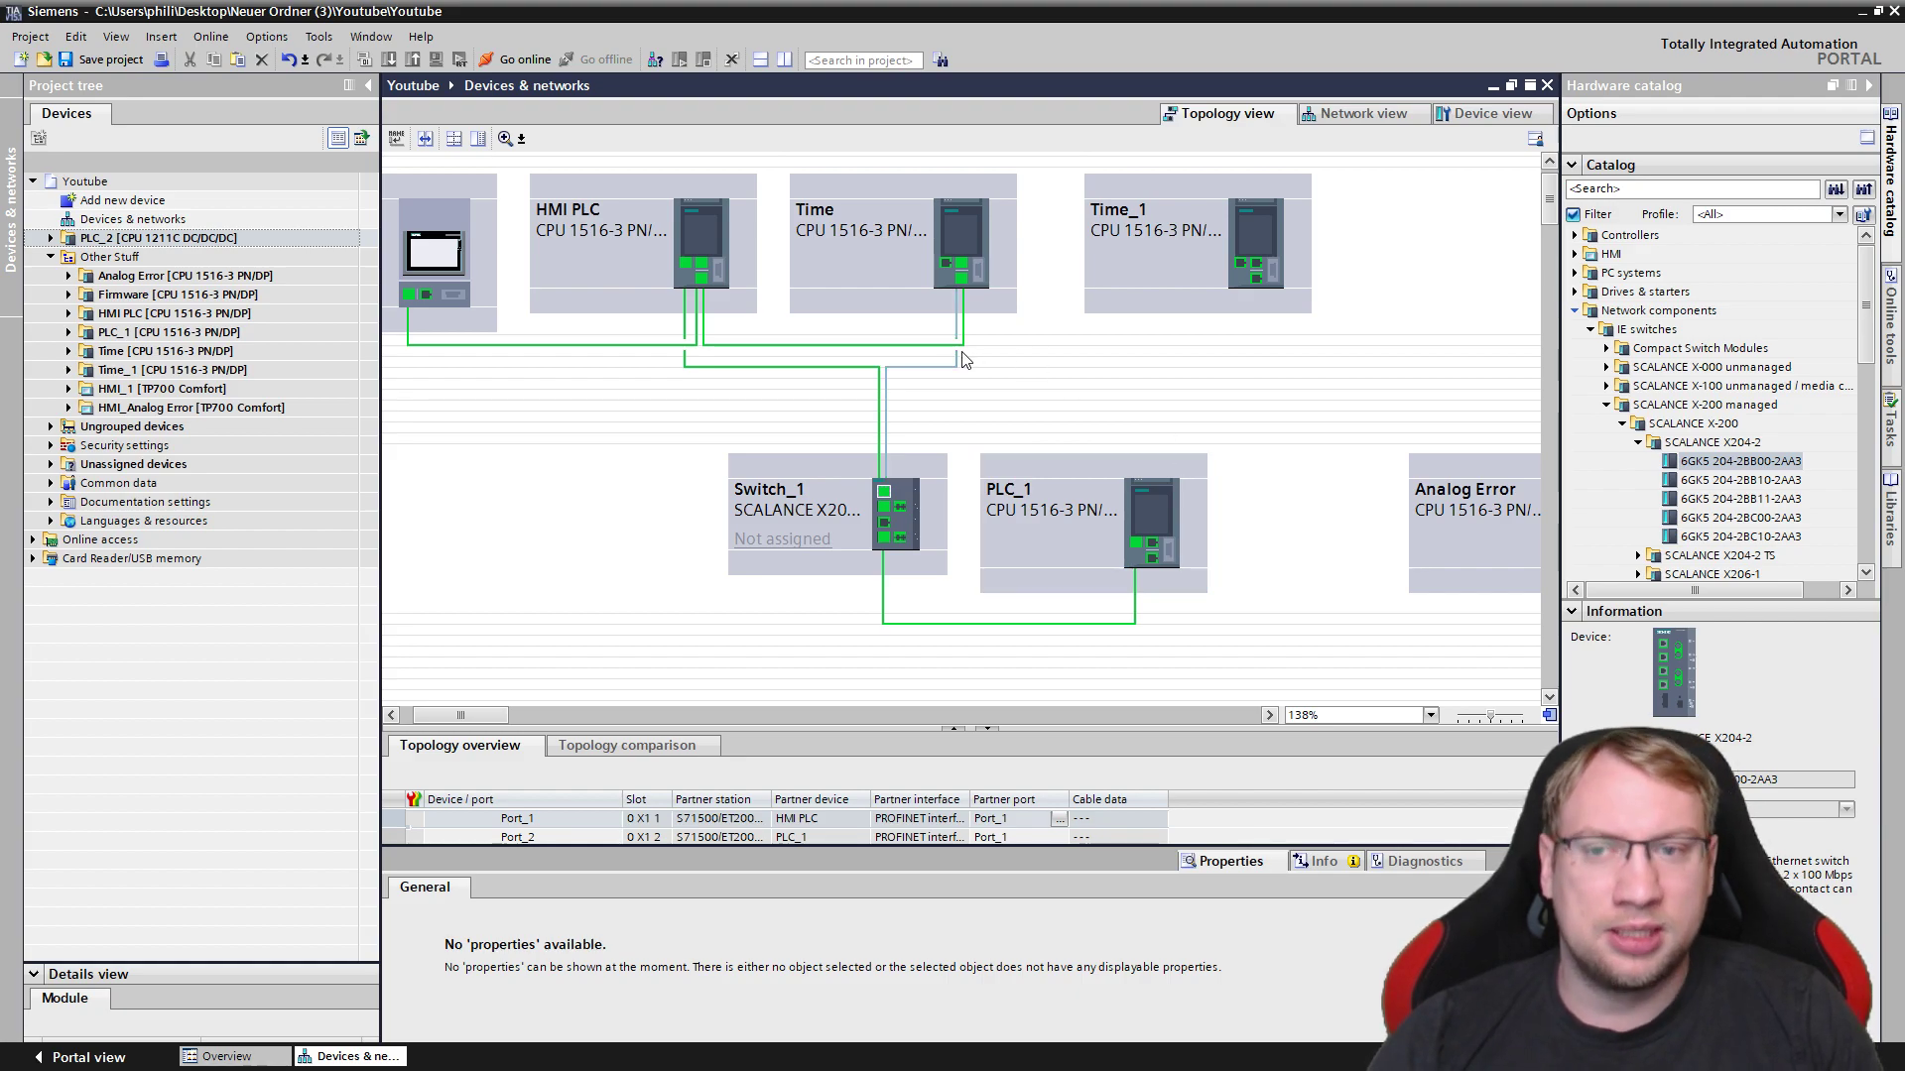
{"action": "scroll", "coordinate": [963, 359], "scroll_direction": "up", "scroll_amount": 1}
{"action": "scroll", "coordinate": [957, 365], "scroll_direction": "down", "scroll_amount": 2}
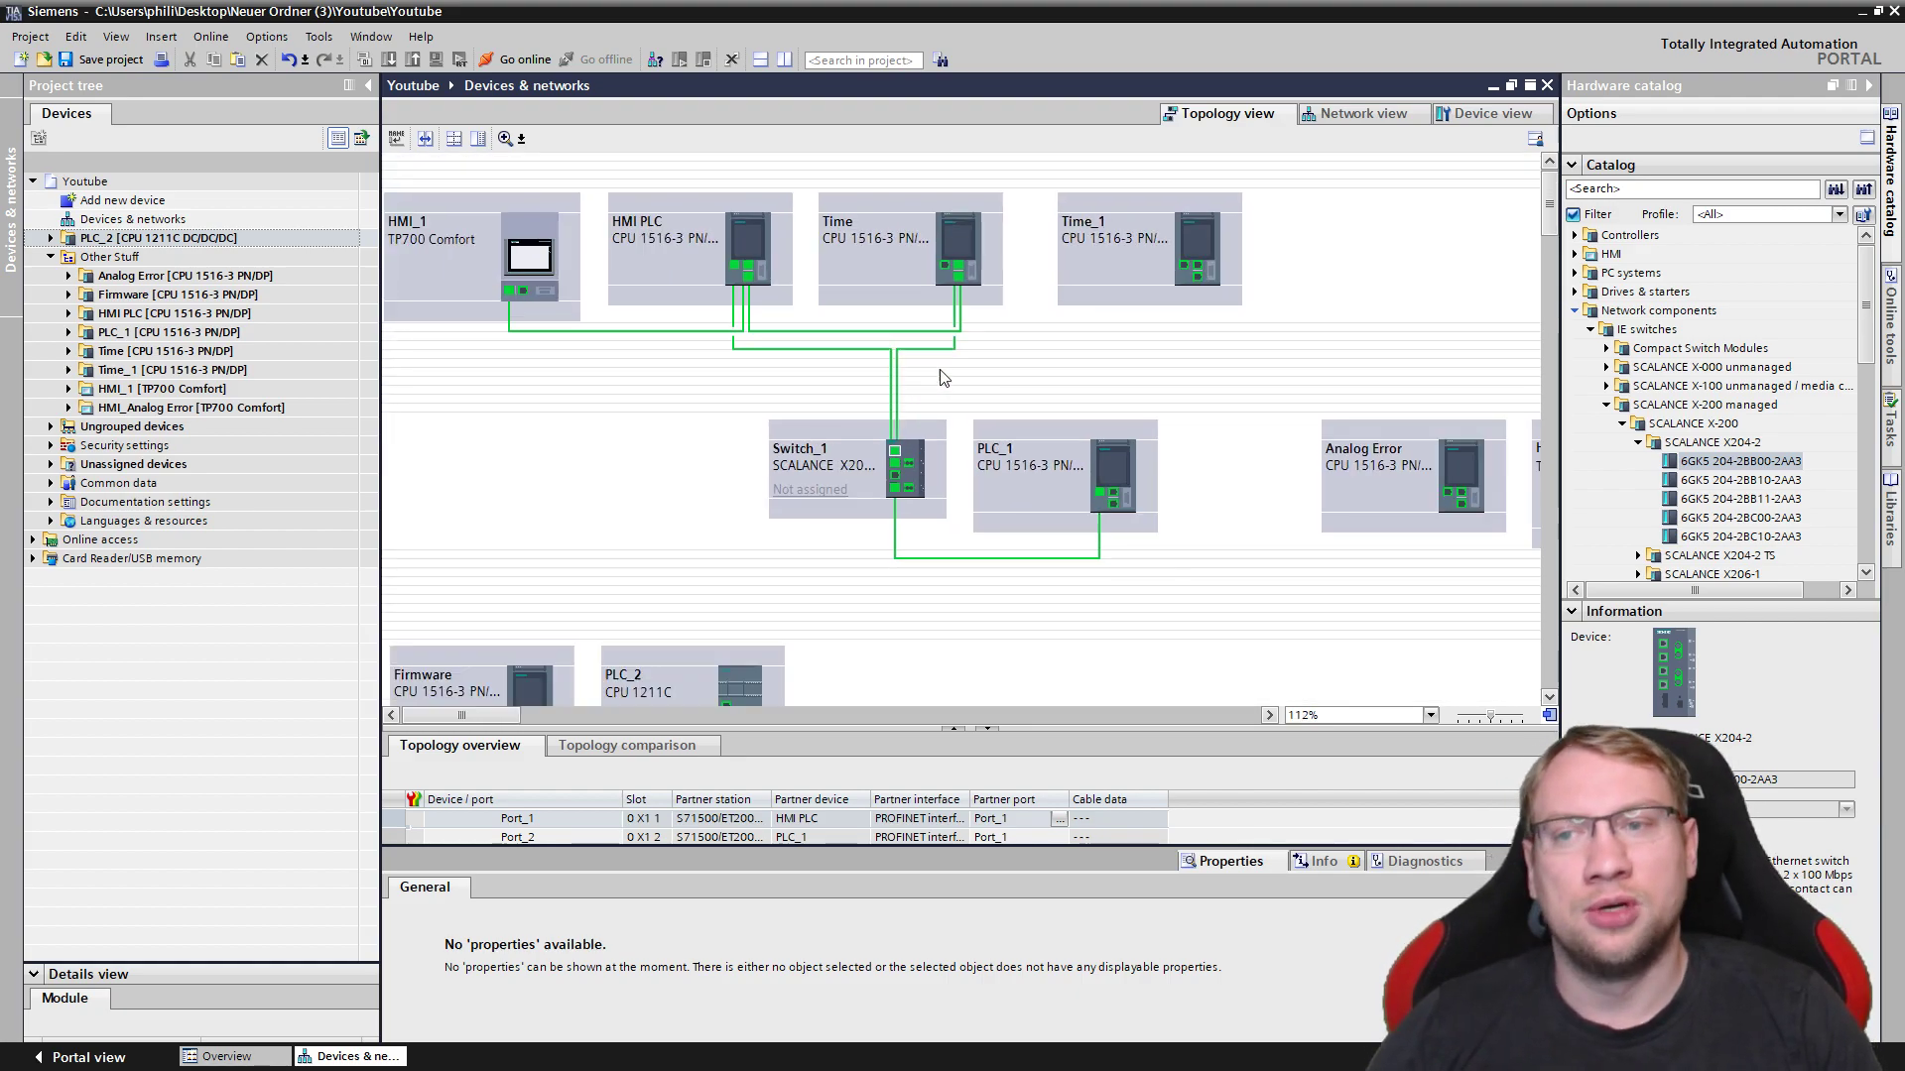
{"action": "scroll", "coordinate": [575, 536], "scroll_direction": "left", "scroll_amount": 1}
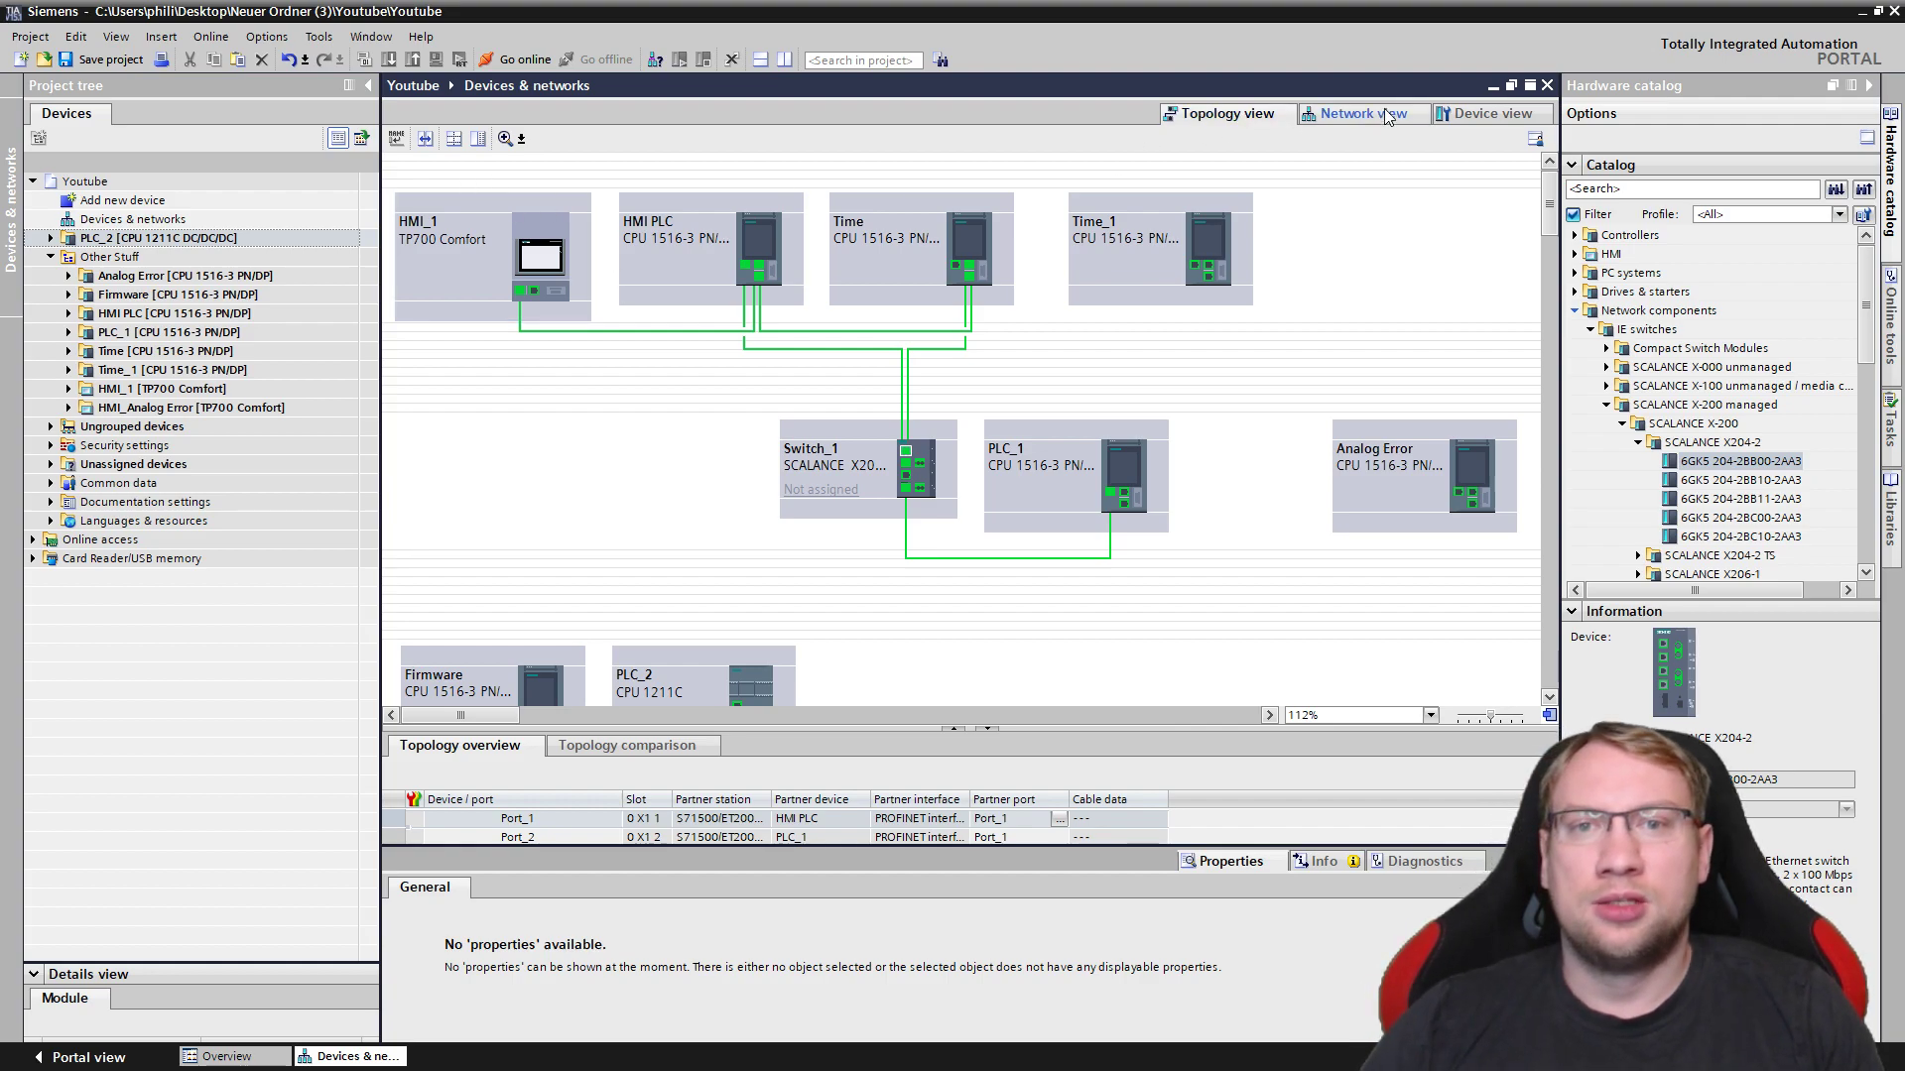
Display the page breaks in the topology view.
{"action": "left_click", "coordinate": [454, 140]}
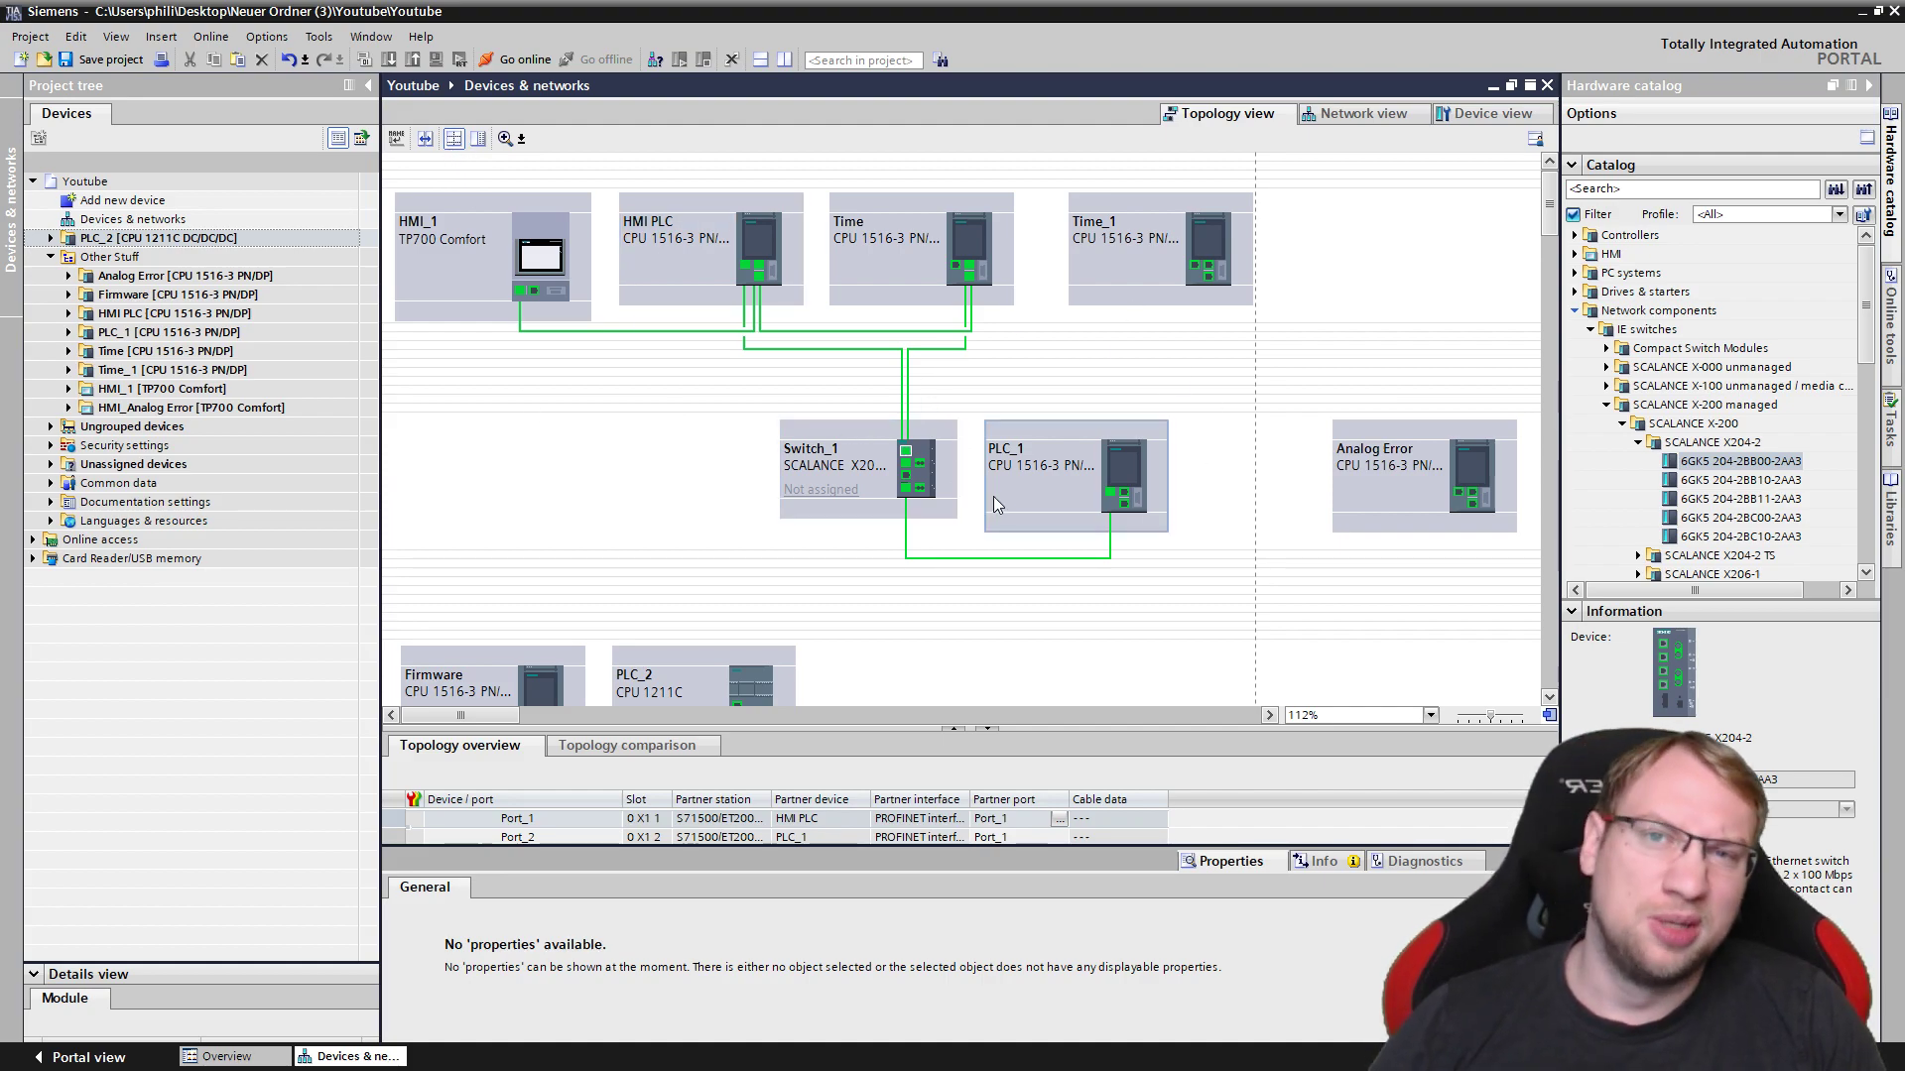
{"action": "scroll", "coordinate": [937, 536], "scroll_direction": "down", "scroll_amount": 3}
{"action": "scroll", "coordinate": [940, 539], "scroll_direction": "down", "scroll_amount": 1}
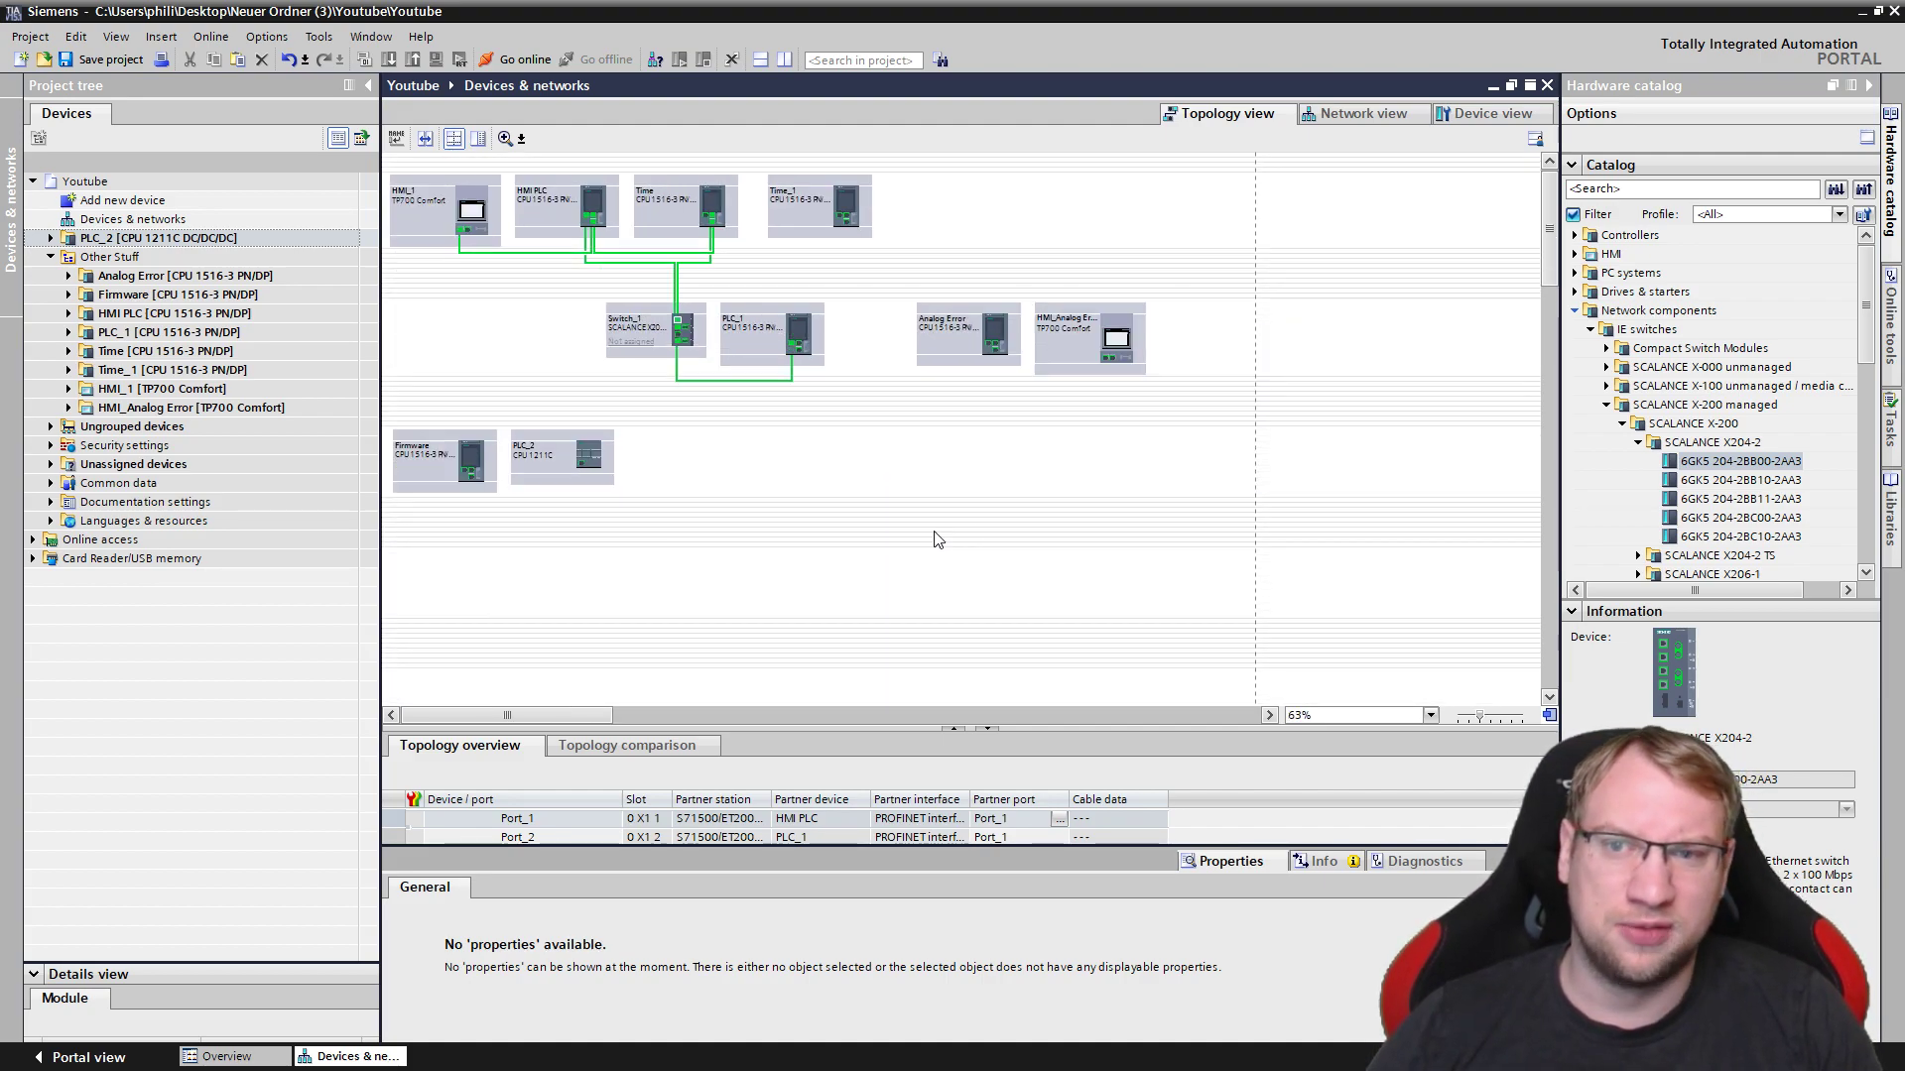
Move HMI_Analog Error into the row with PLC_2 and Analog Error closer to PLC_1, both inside the page break.
{"action": "scroll", "coordinate": [932, 540], "scroll_direction": "up", "scroll_amount": 2}
{"action": "scroll", "coordinate": [644, 654], "scroll_direction": "left", "scroll_amount": 3}
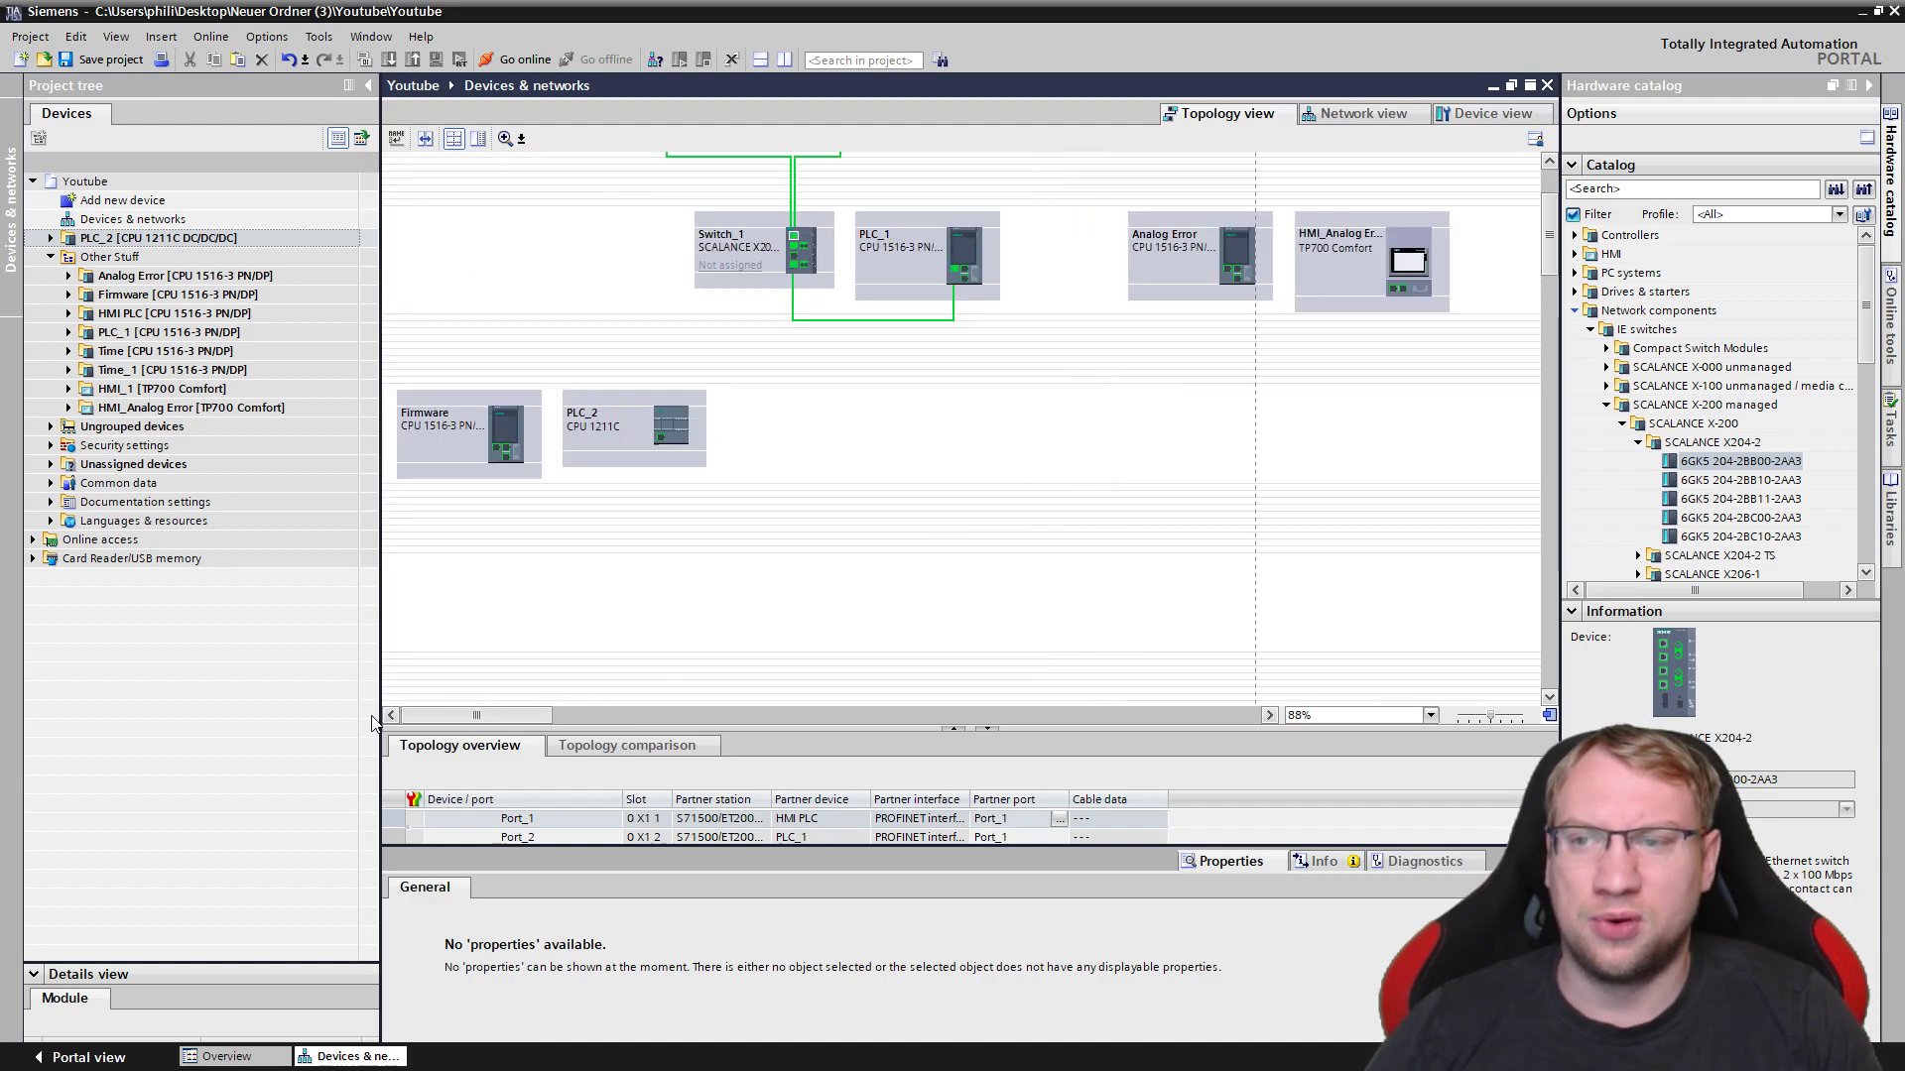
{"action": "scroll", "coordinate": [697, 576], "scroll_direction": "up", "scroll_amount": 3}
{"action": "left_click", "coordinate": [697, 576]}
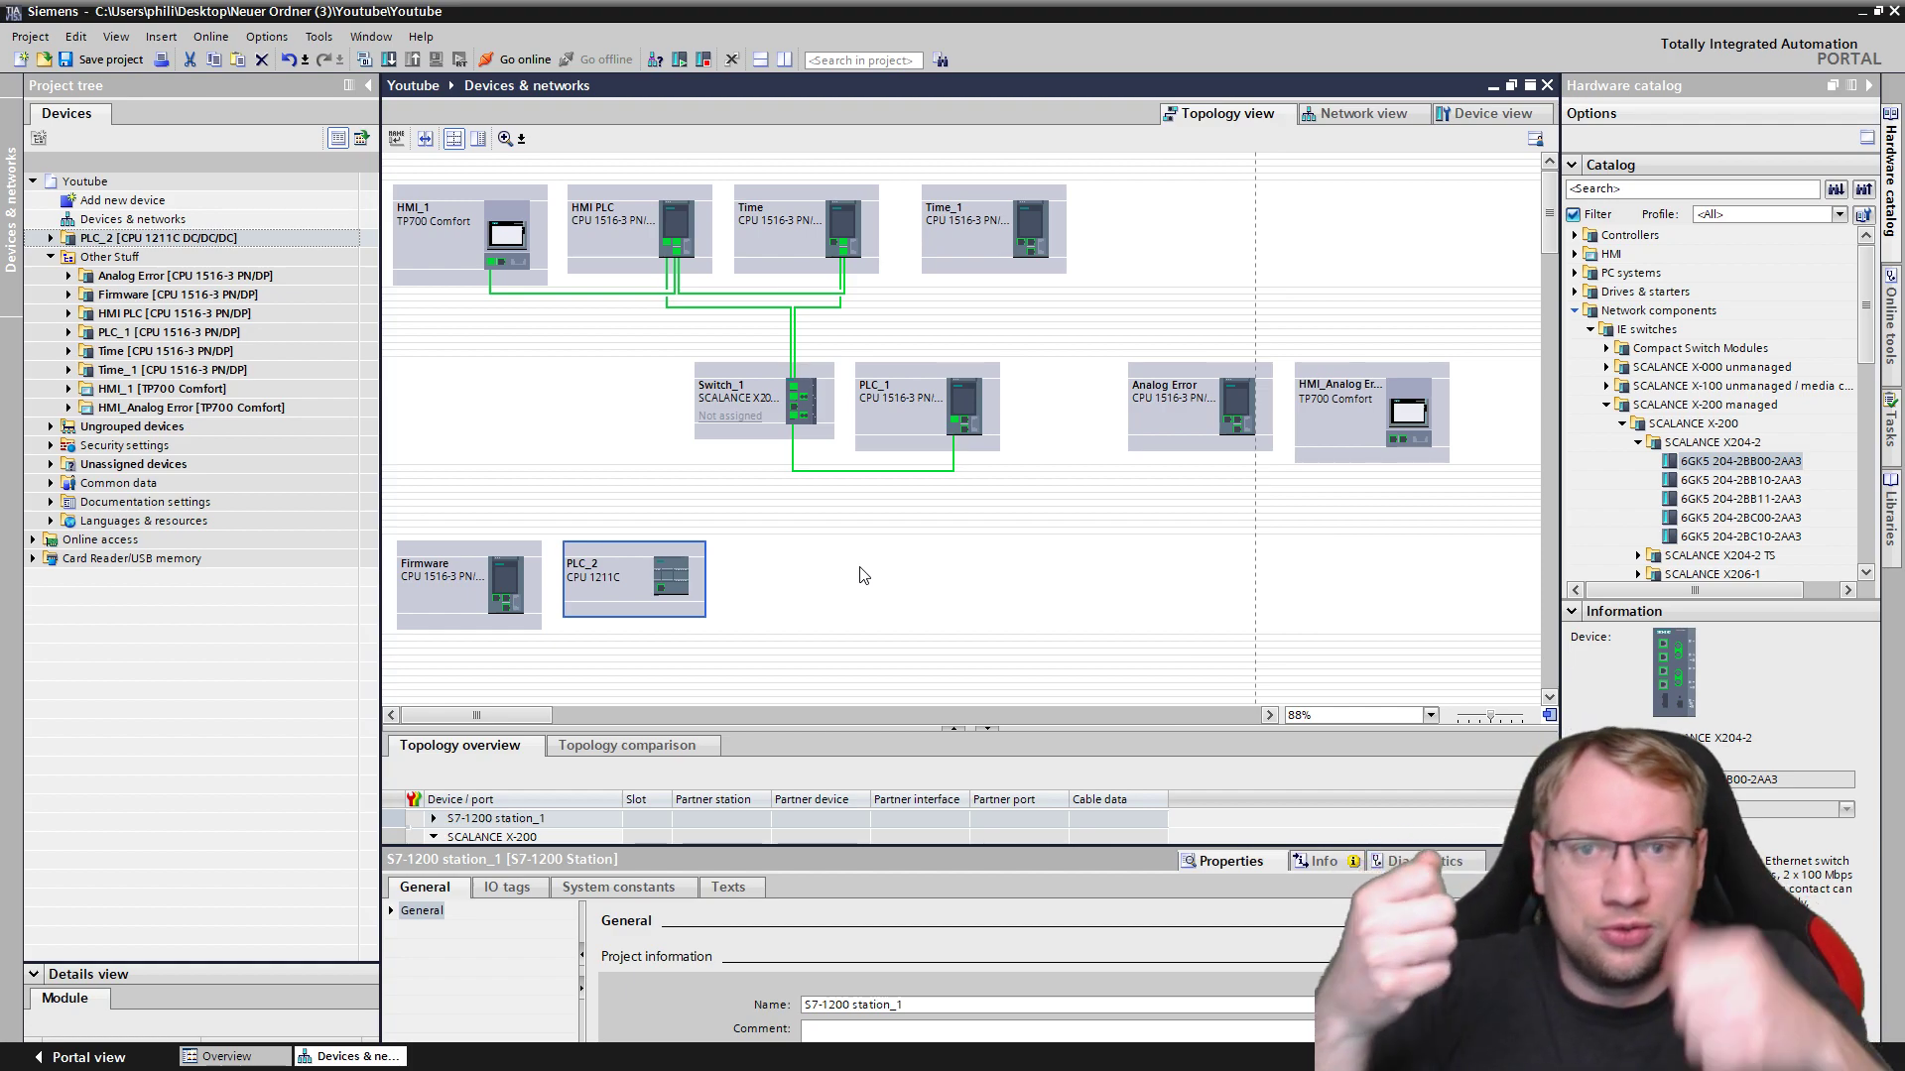
{"action": "left_click_drag", "start_coordinate": [1288, 406], "coordinate": [879, 585]}
{"action": "left_click_drag", "start_coordinate": [1211, 401], "coordinate": [1134, 401]}
{"action": "left_click", "coordinate": [1136, 537]}
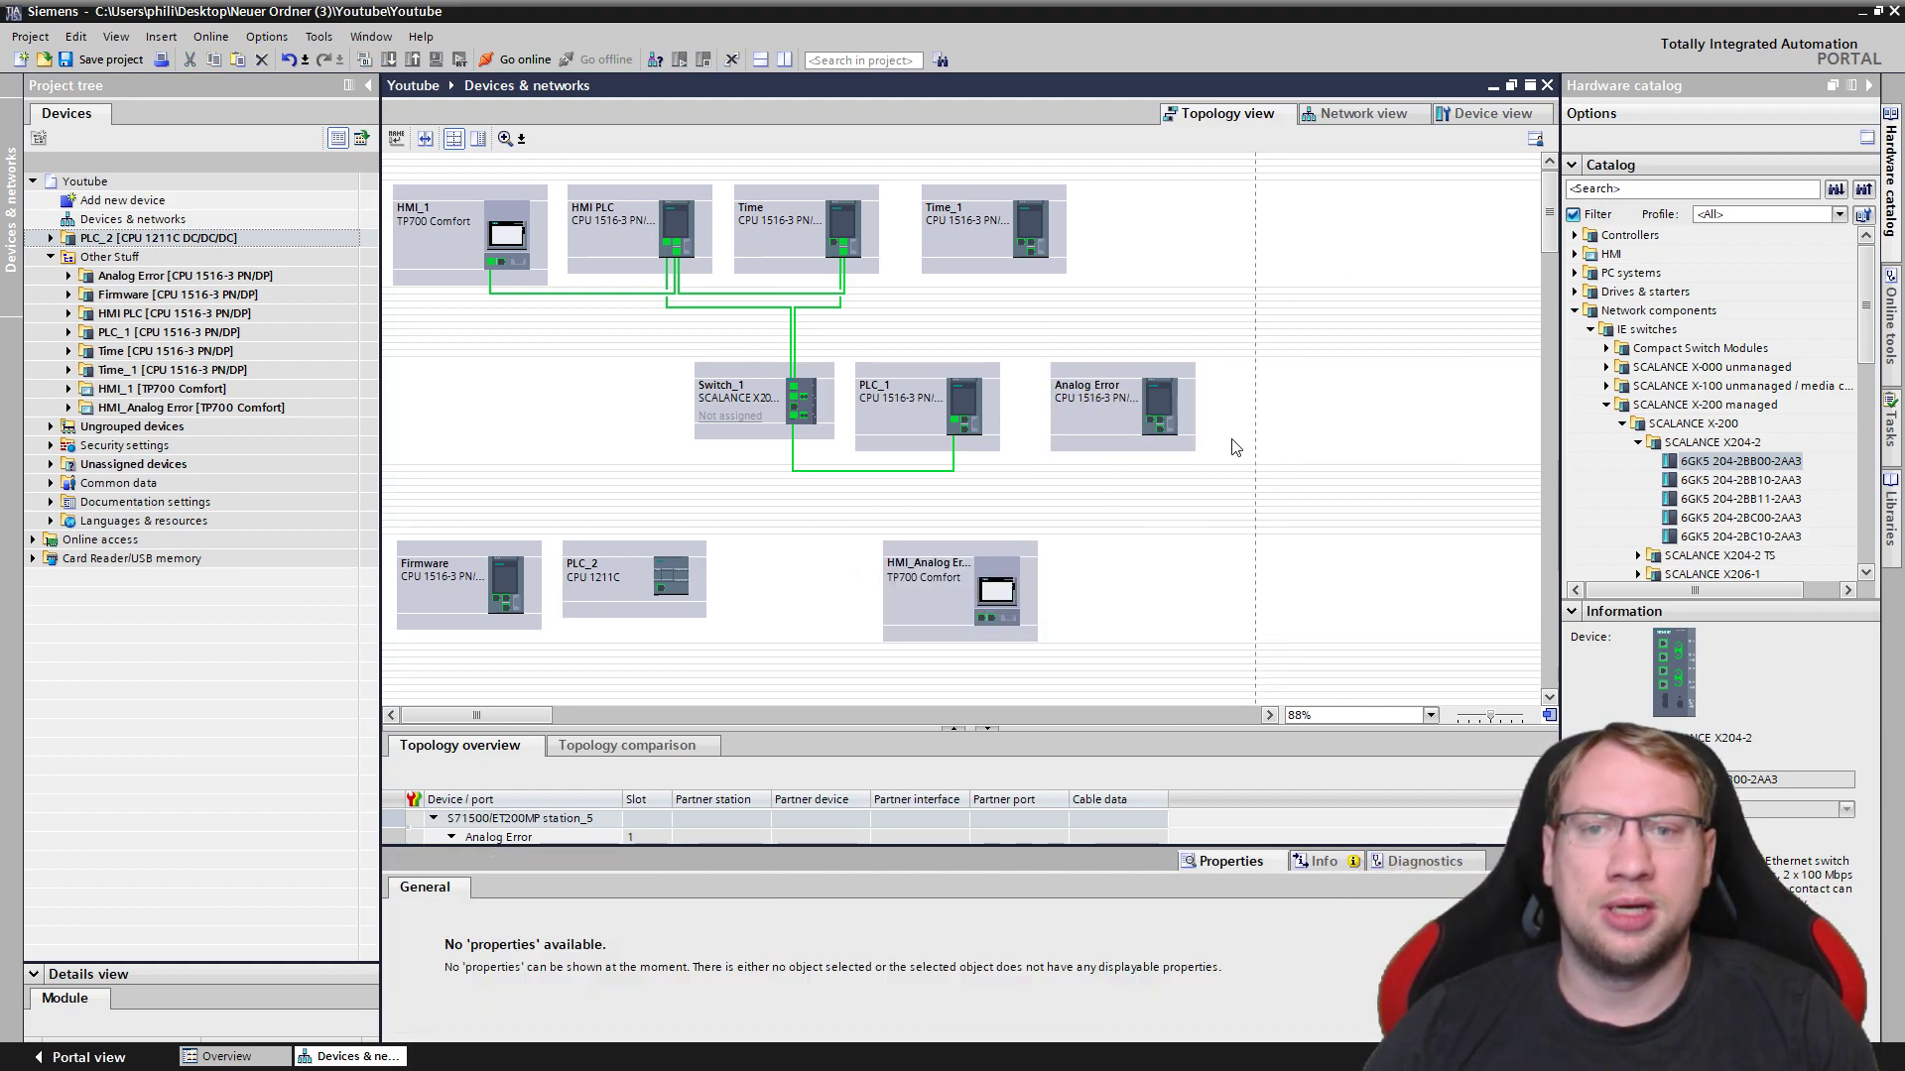
Look for print commands for the topology view and the Youtube project.
{"action": "right_click", "coordinate": [1231, 439]}
{"action": "left_click", "coordinate": [1159, 639]}
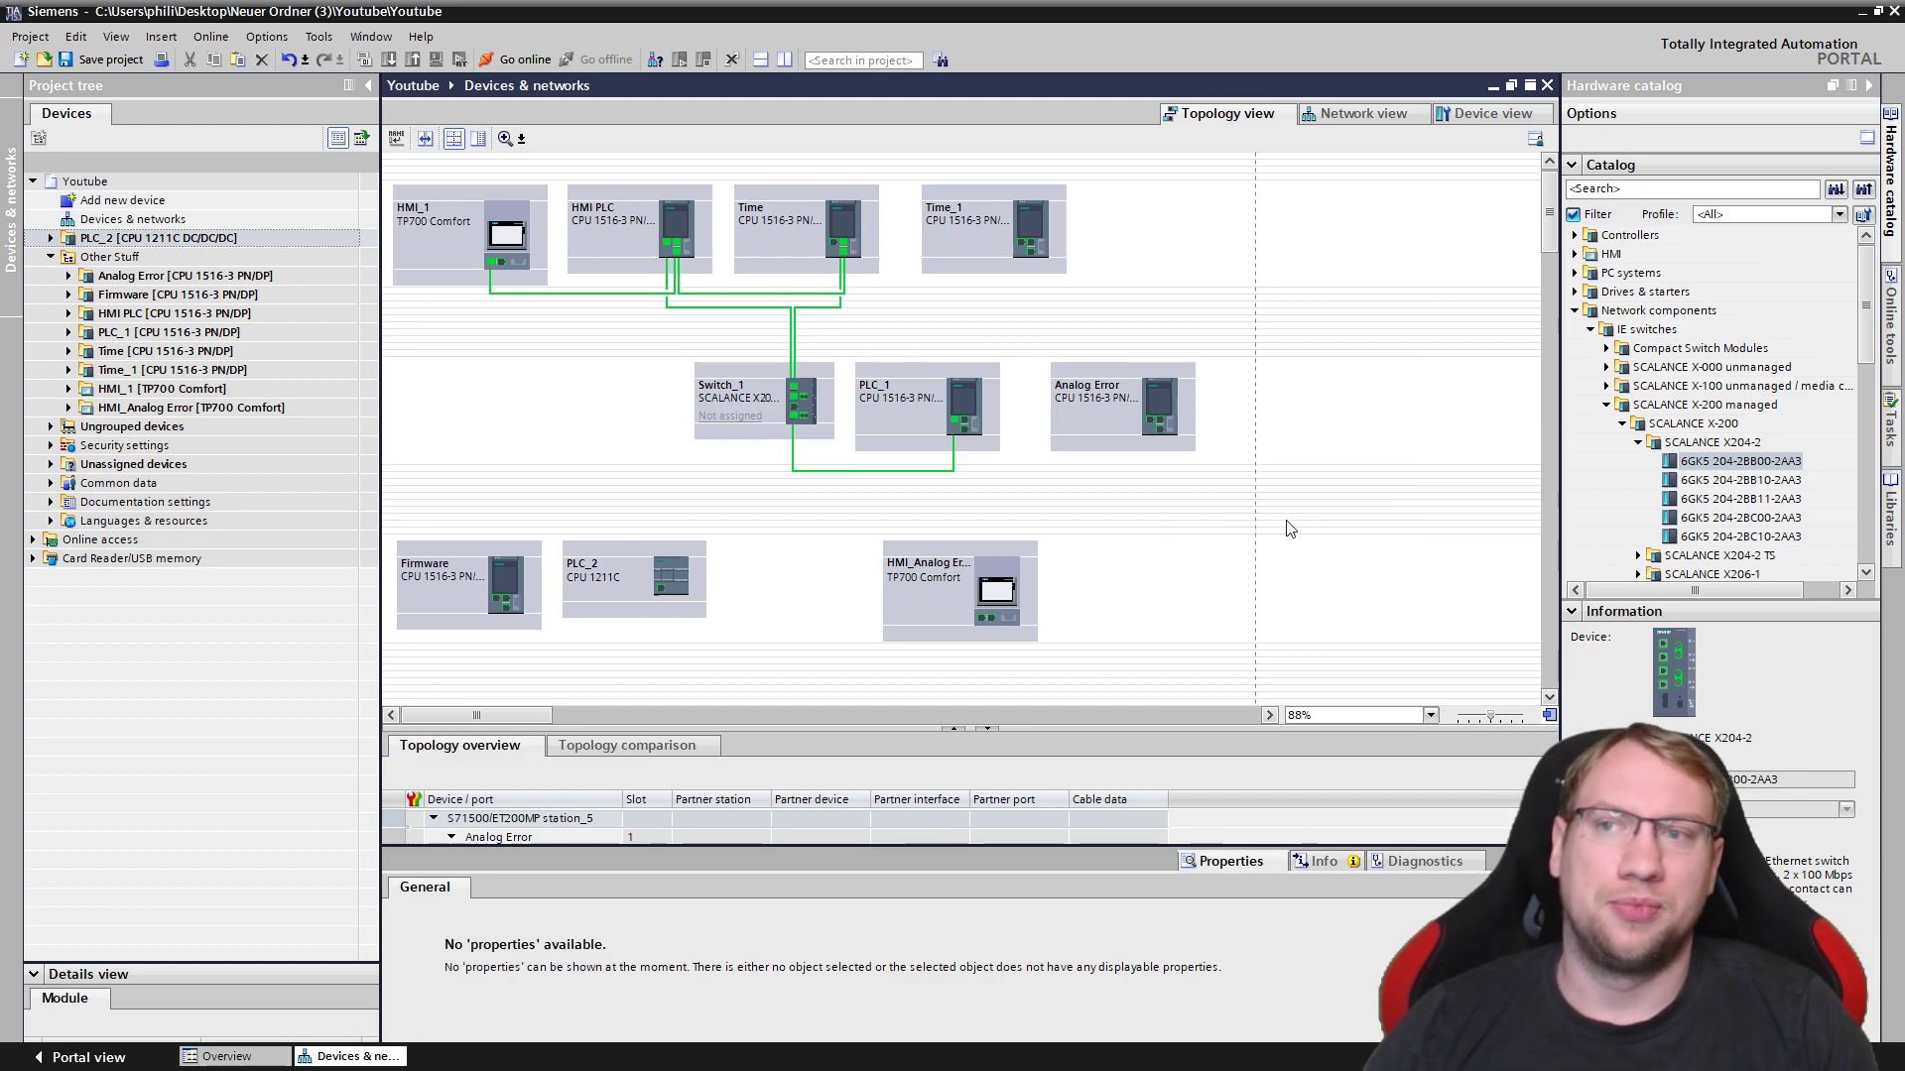
{"action": "right_click", "coordinate": [111, 181]}
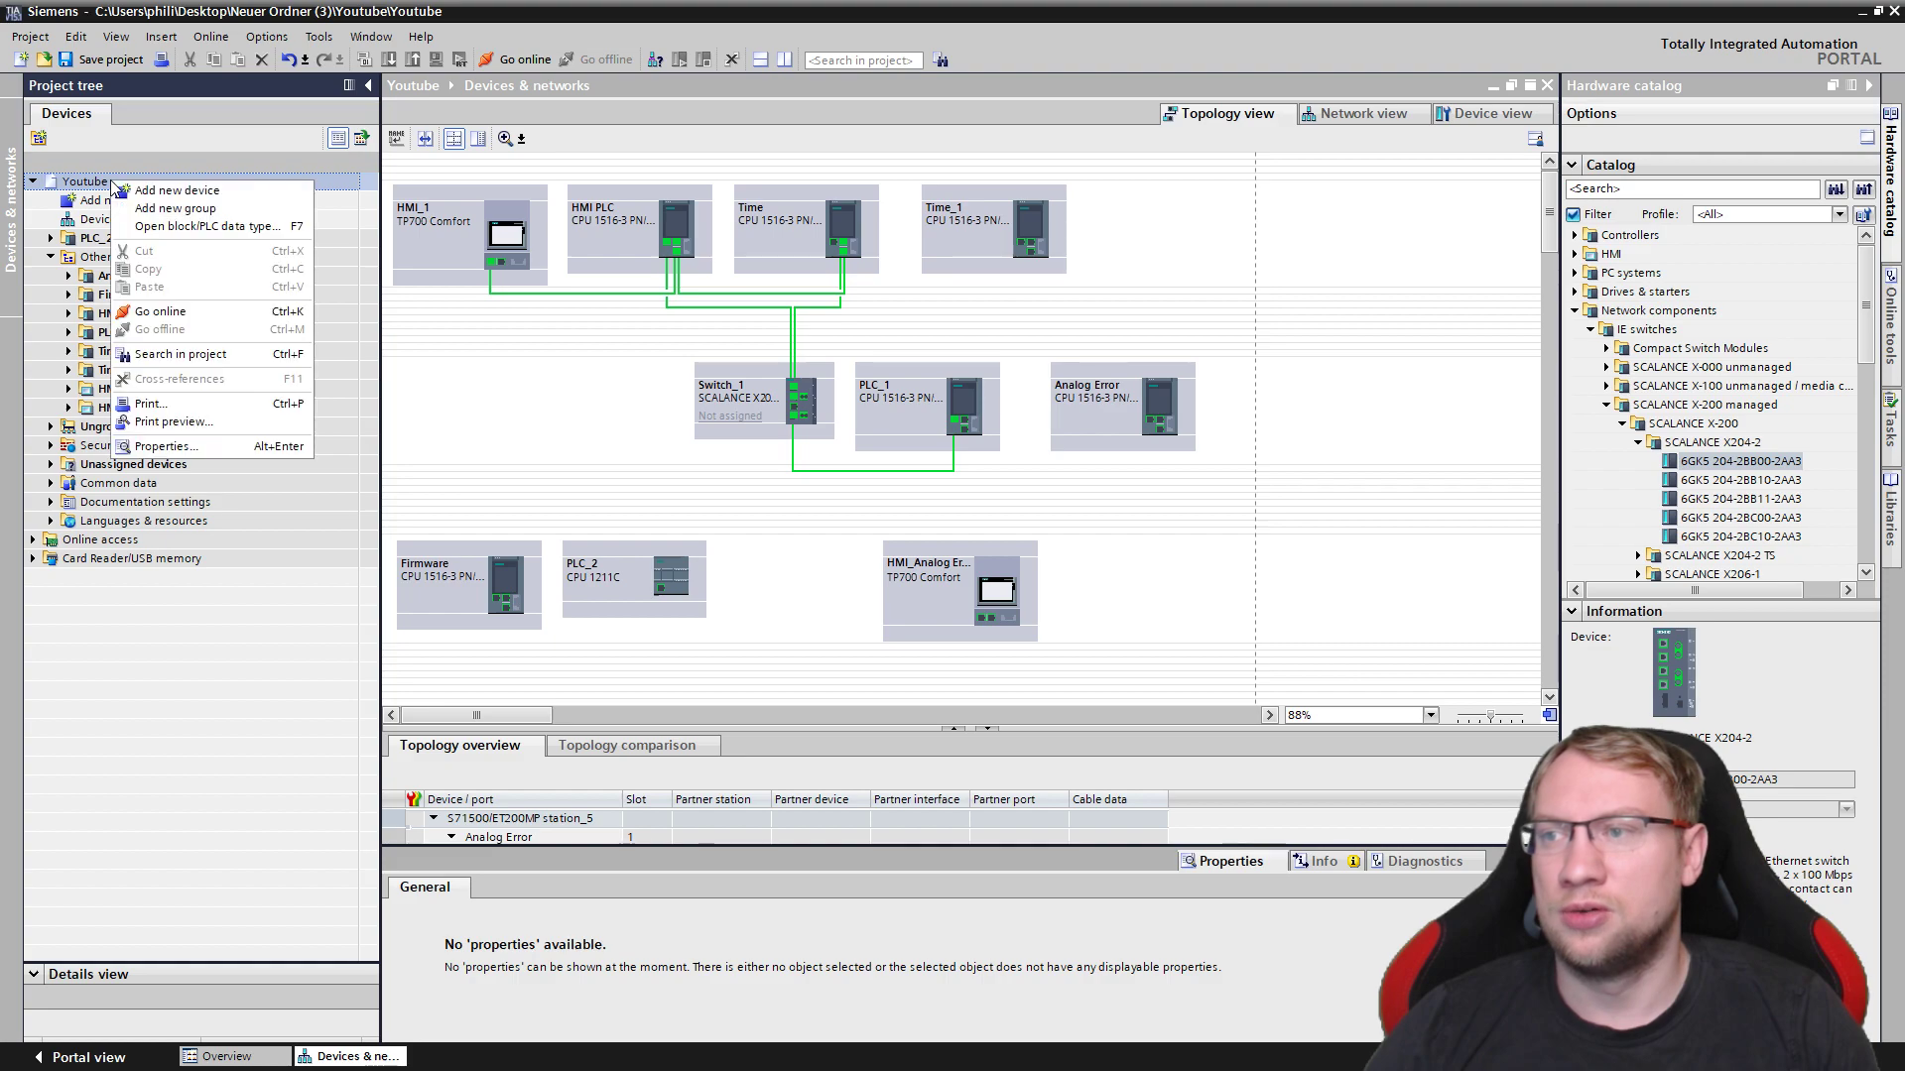
{"action": "left_click", "coordinate": [1222, 410]}
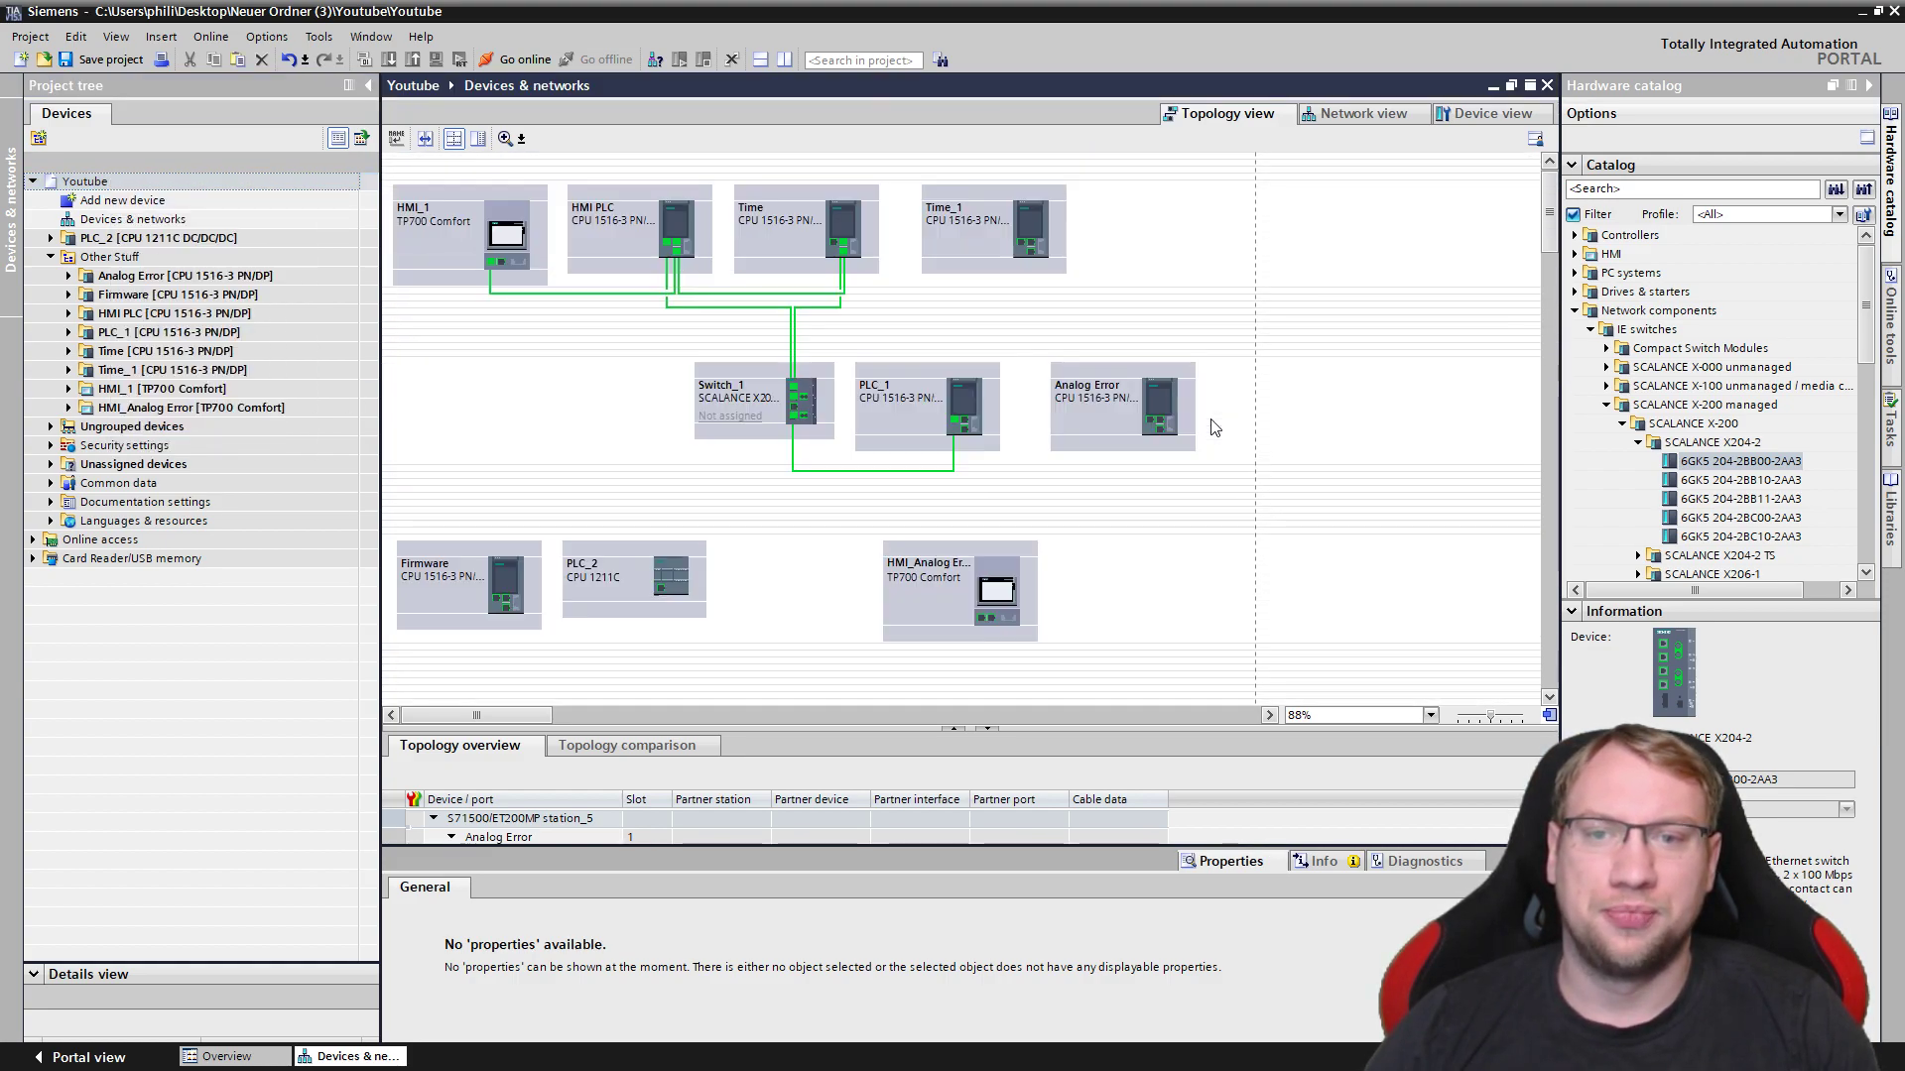
Display the page breaks in the network view and enlarge its graphic area over the connections table.
{"action": "left_click", "coordinate": [1359, 113]}
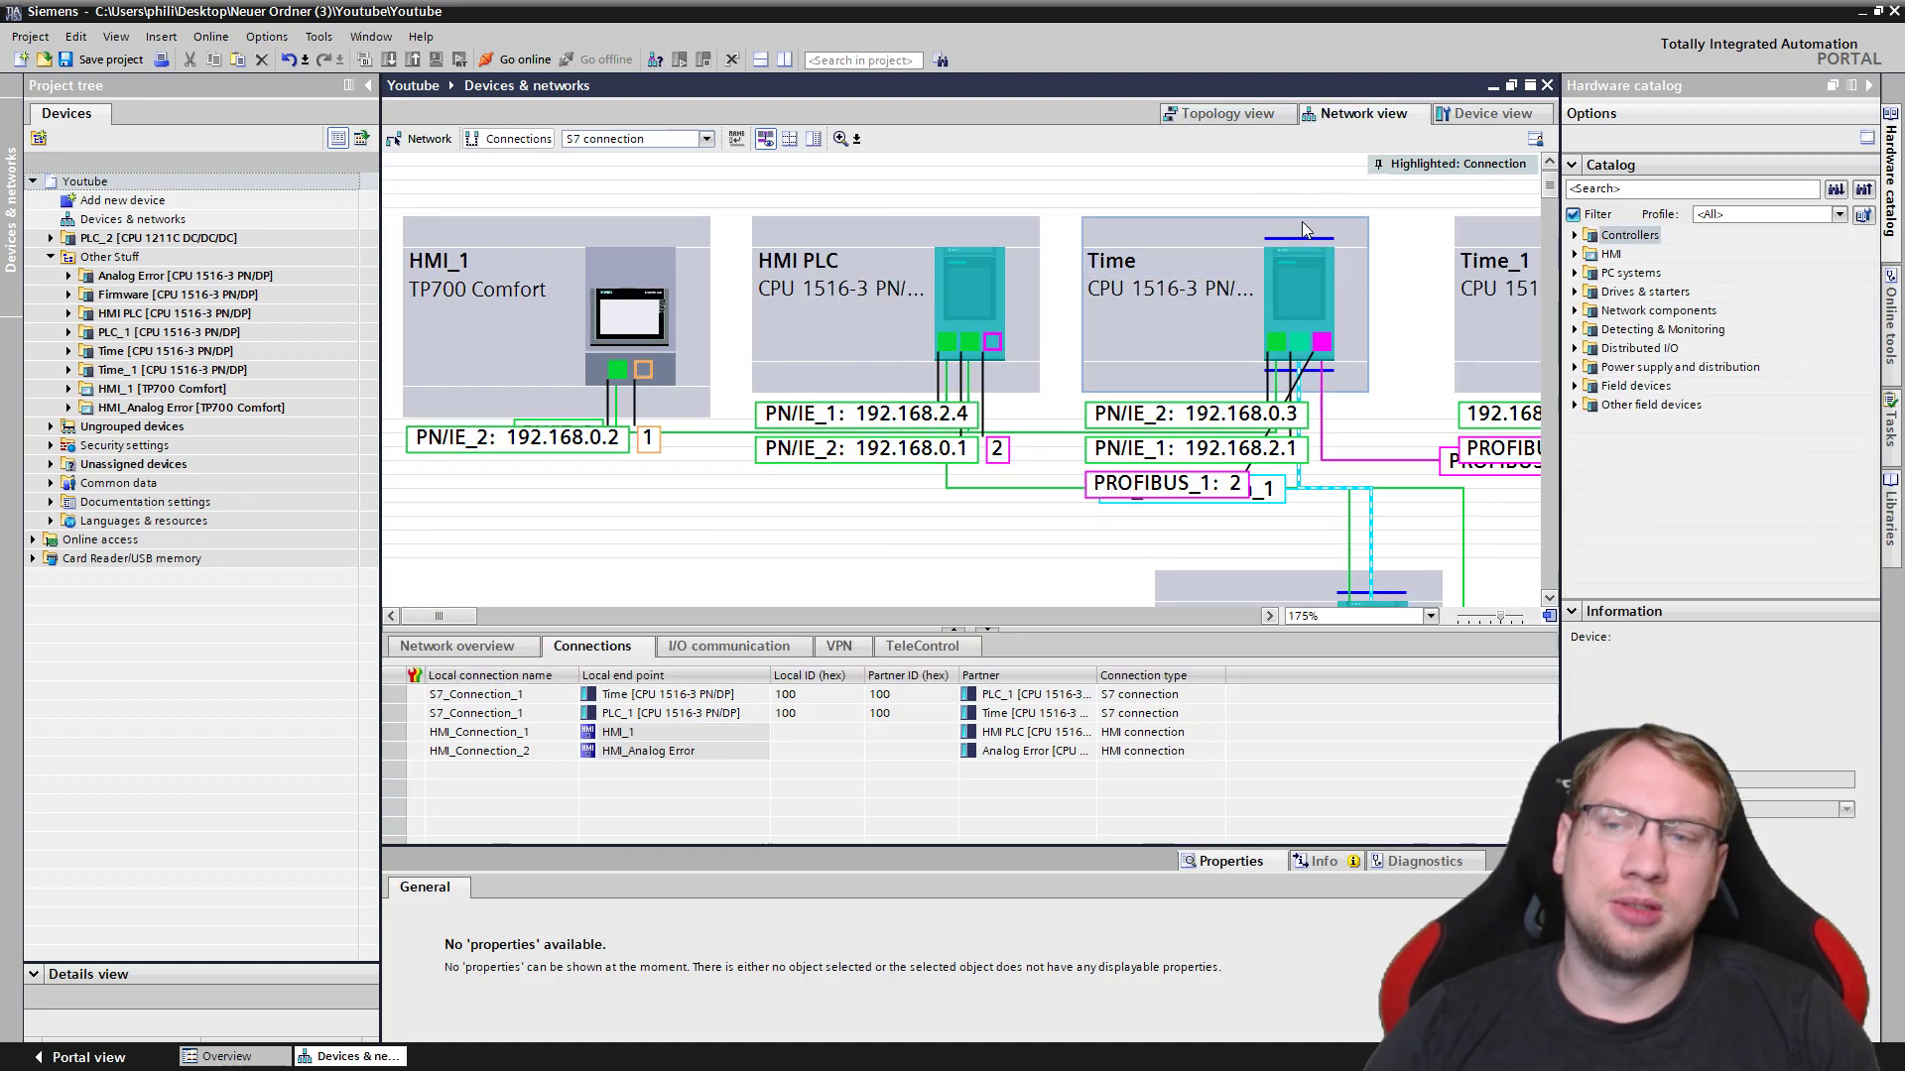
{"action": "scroll", "coordinate": [1119, 190], "scroll_direction": "down", "scroll_amount": 5, "text": "ctrl"}
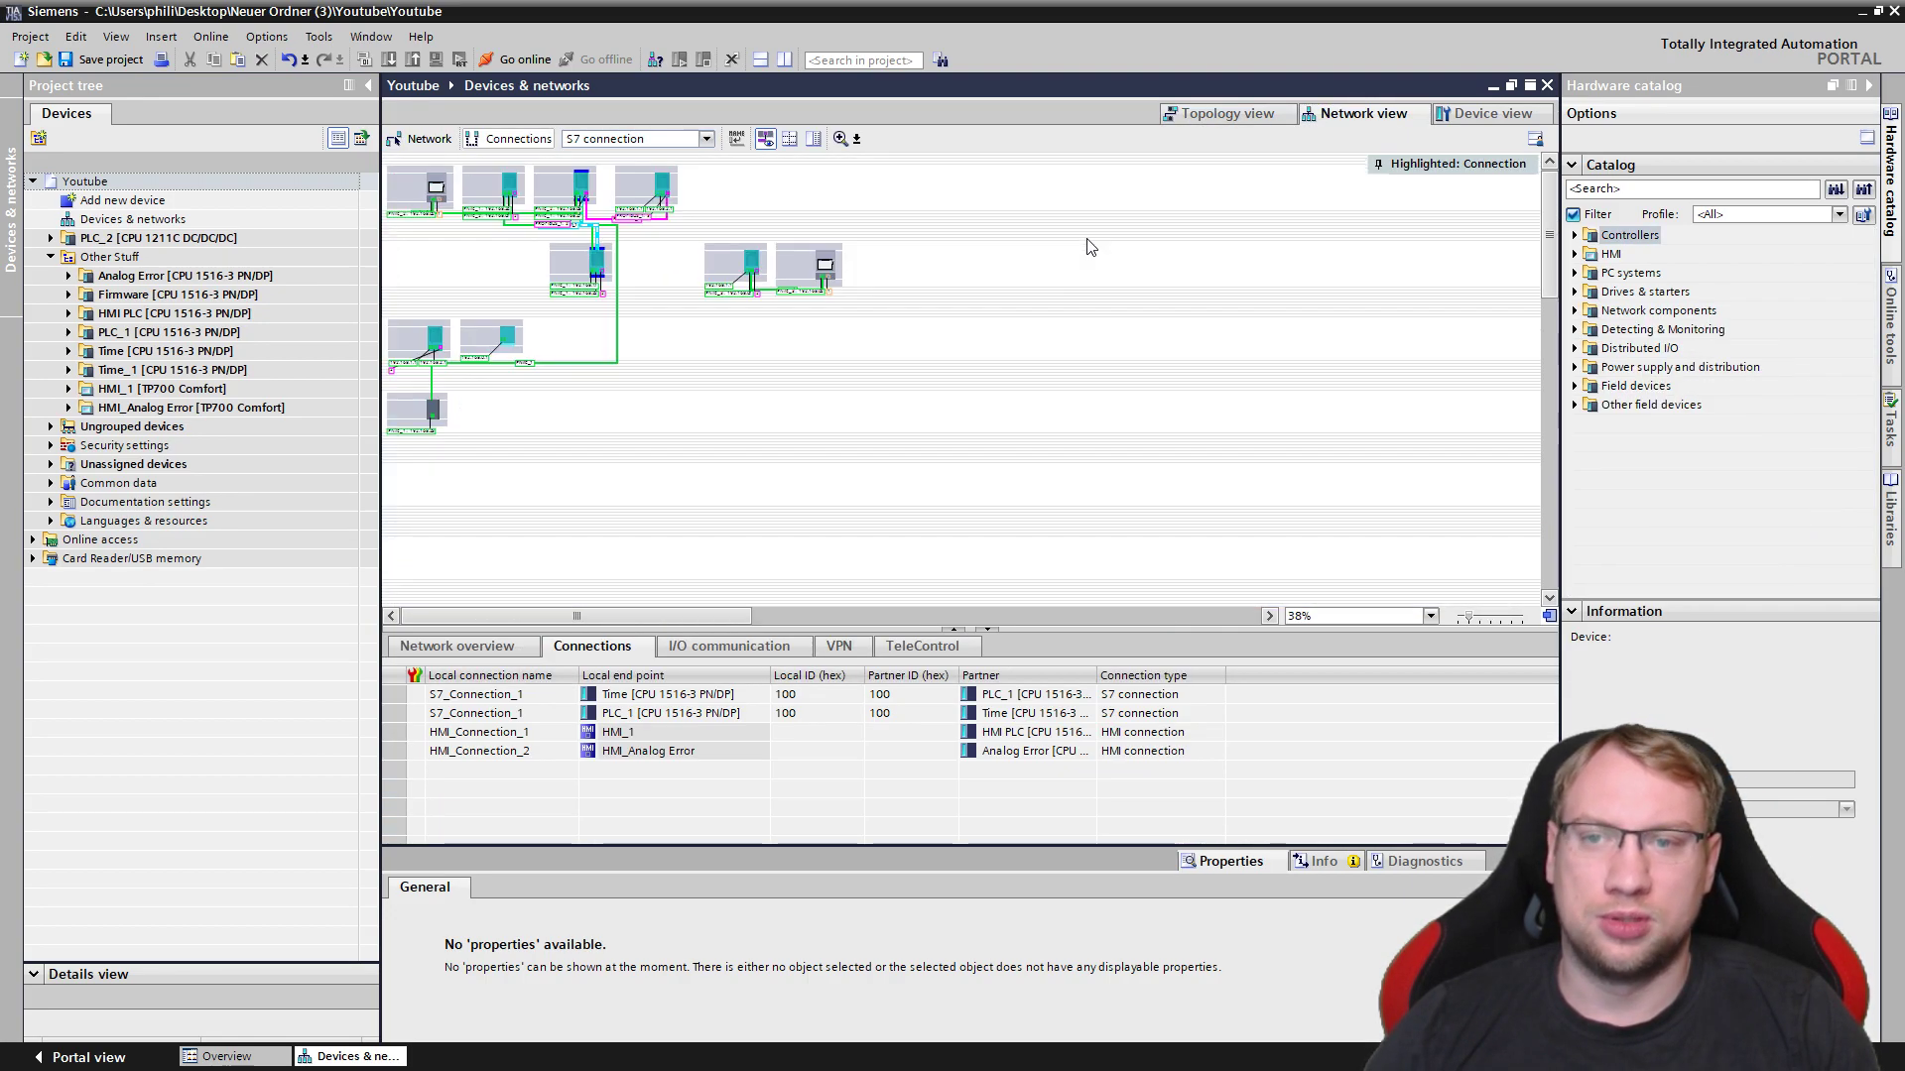
{"action": "left_click_drag", "start_coordinate": [686, 621], "coordinate": [623, 622]}
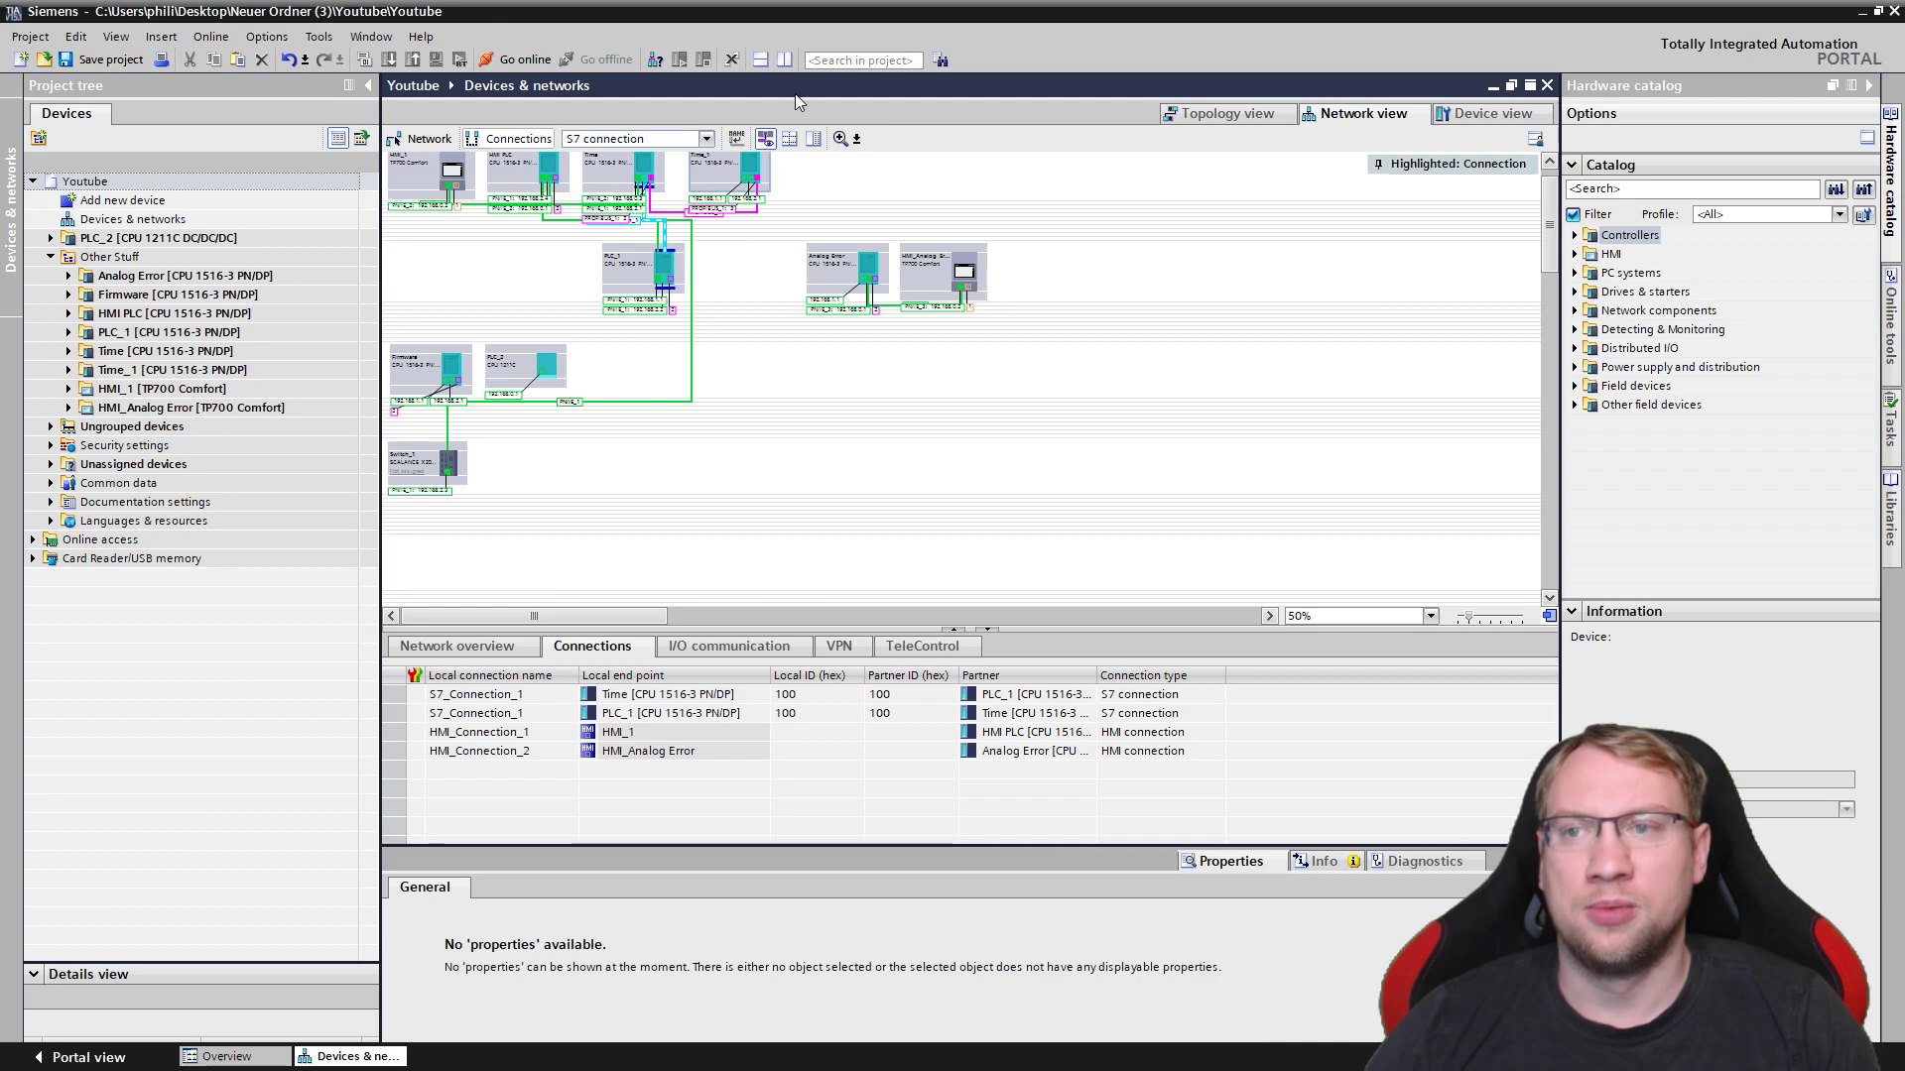
{"action": "scroll", "coordinate": [1106, 413], "scroll_direction": "up", "scroll_amount": 1}
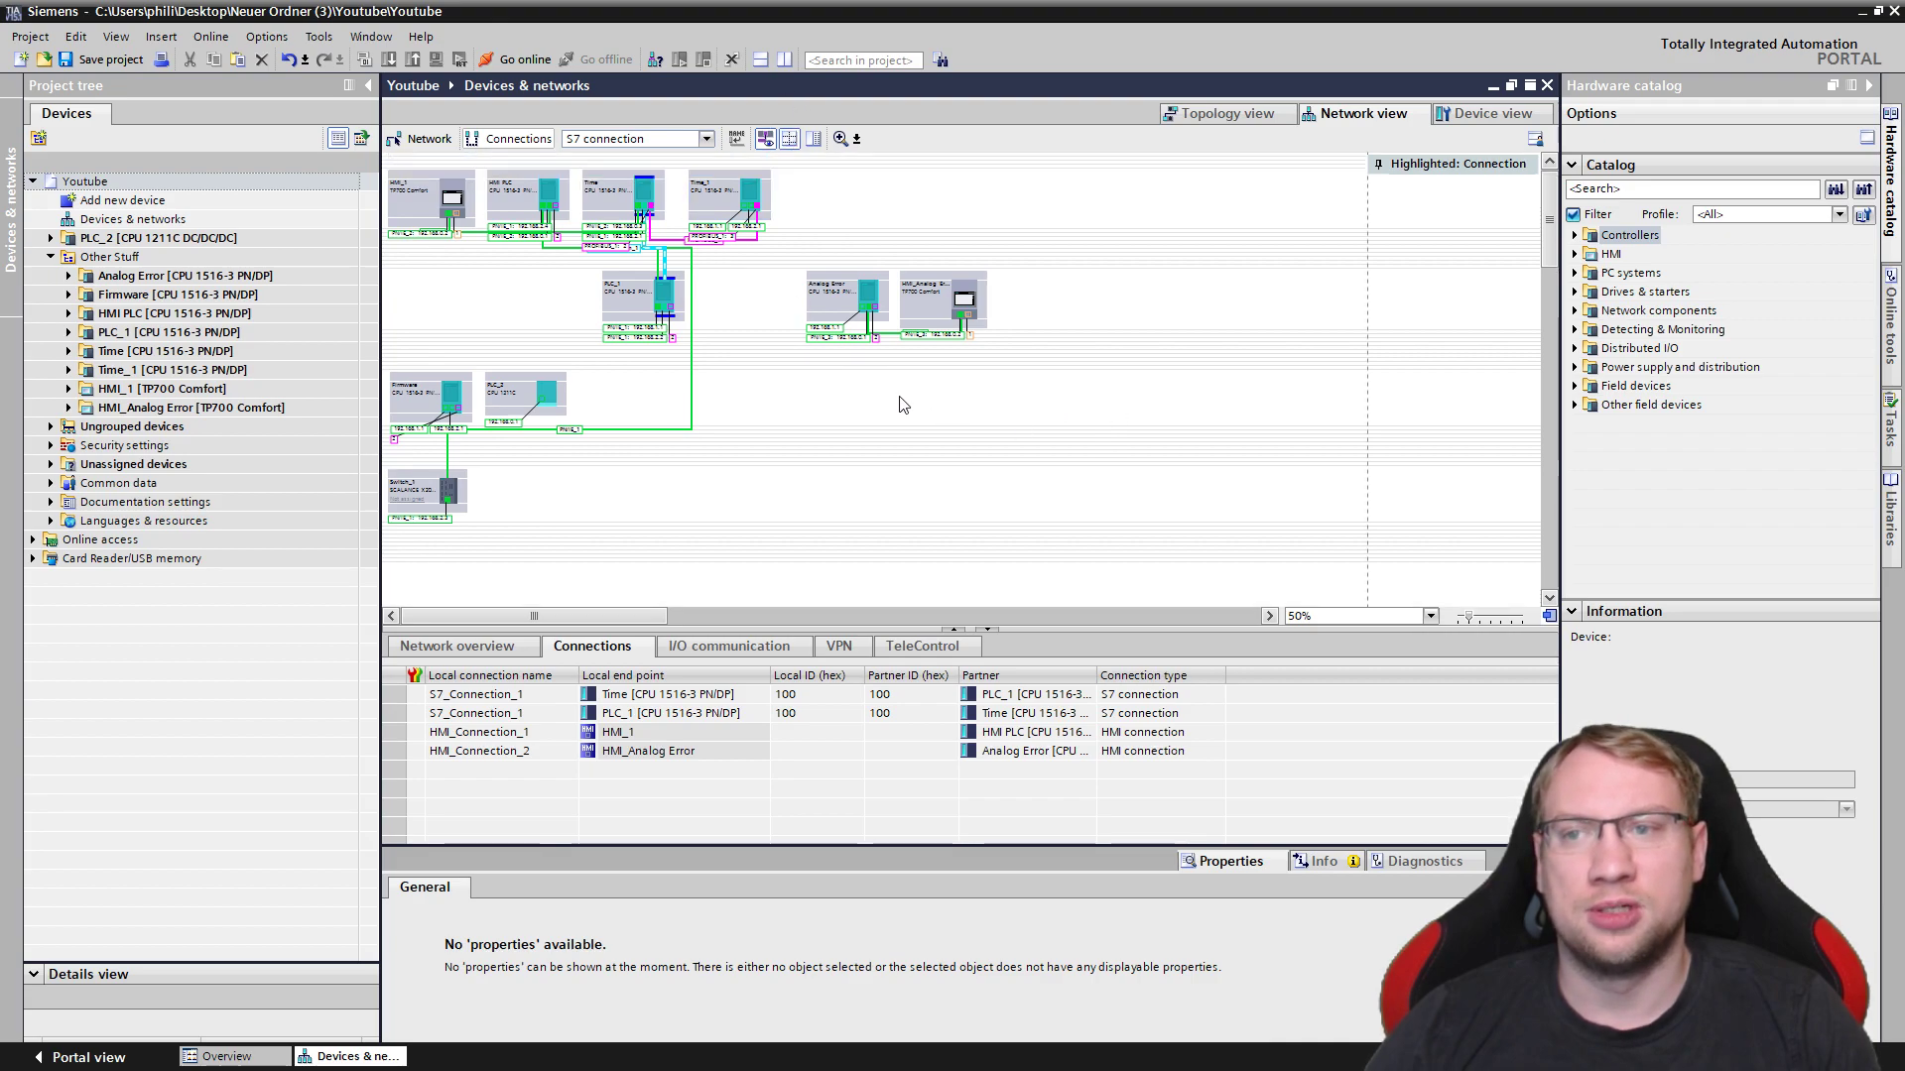
{"action": "scroll", "coordinate": [805, 395], "scroll_direction": "up", "scroll_amount": 1, "text": "ctrl"}
{"action": "left_click_drag", "start_coordinate": [855, 628], "coordinate": [856, 705]}
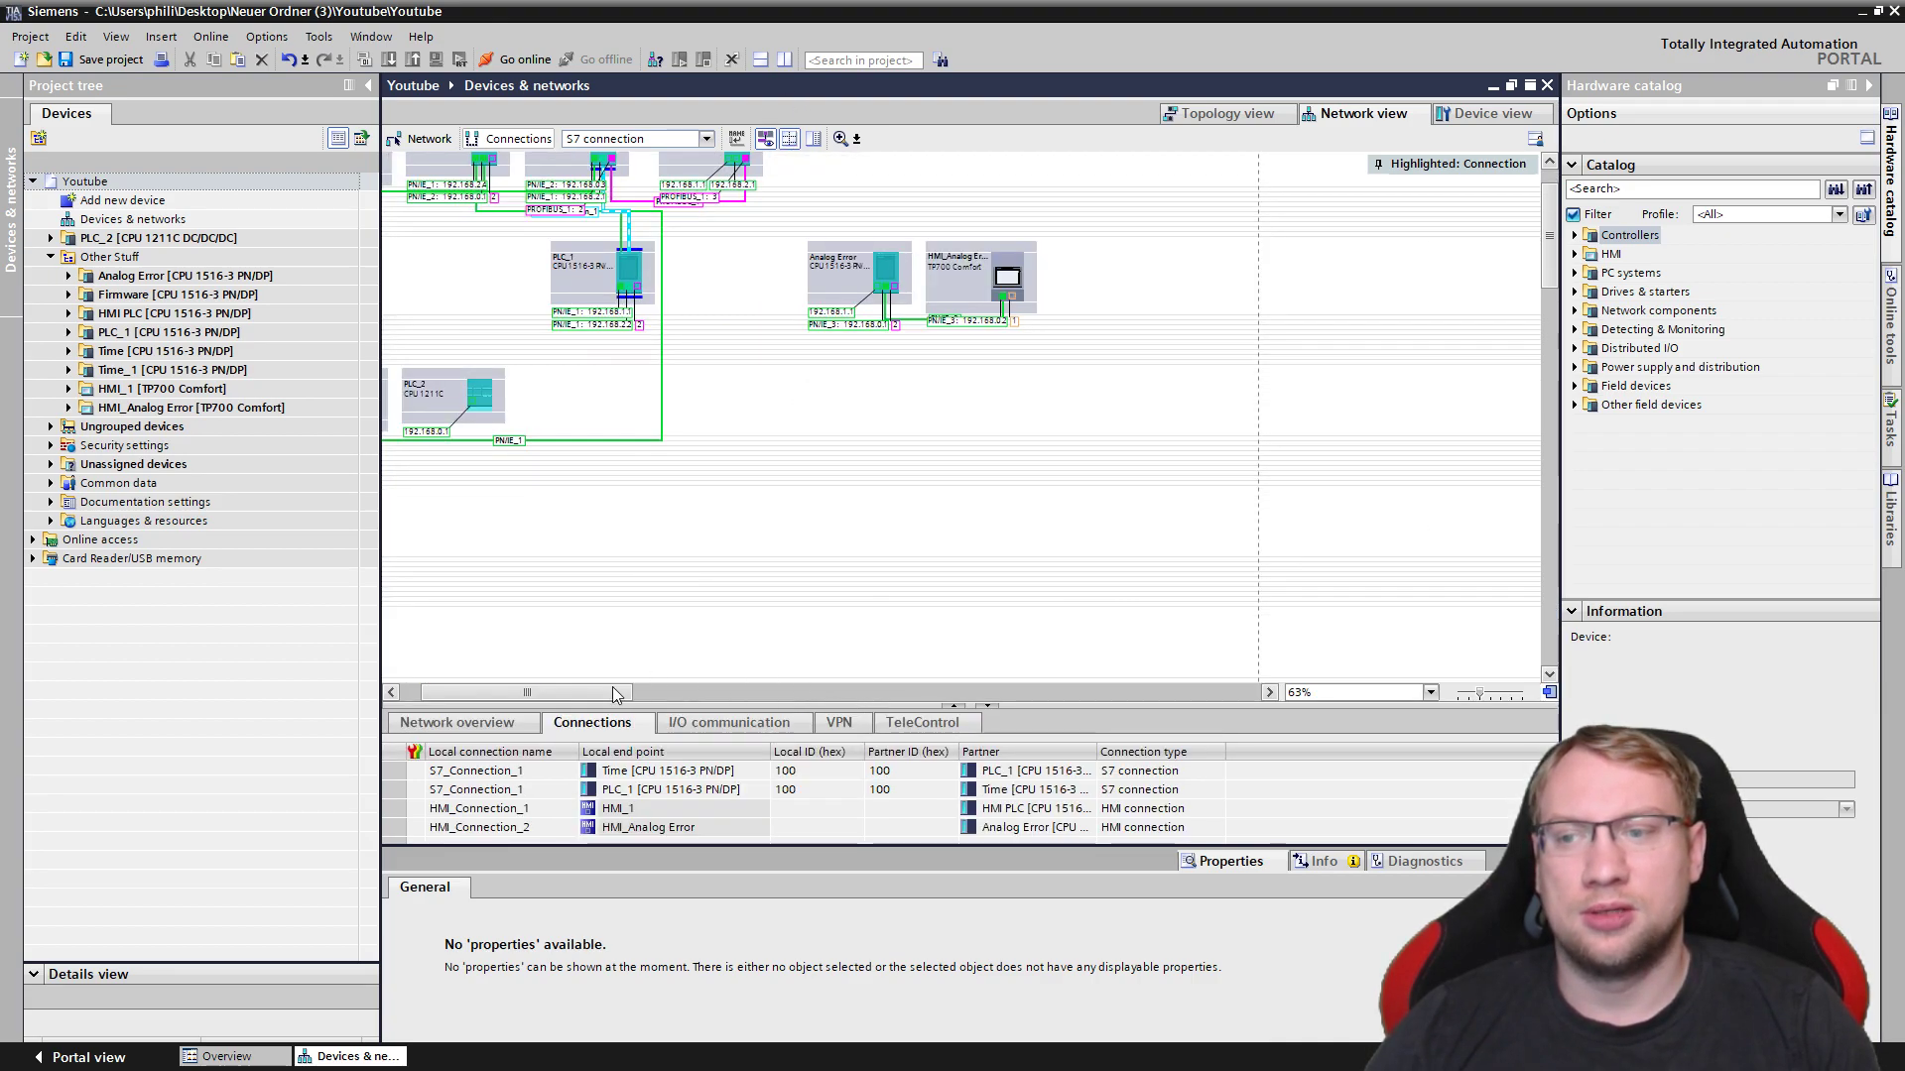
{"action": "left_click_drag", "start_coordinate": [617, 692], "coordinate": [597, 692]}
{"action": "scroll", "coordinate": [779, 538], "scroll_direction": "up", "scroll_amount": 1}
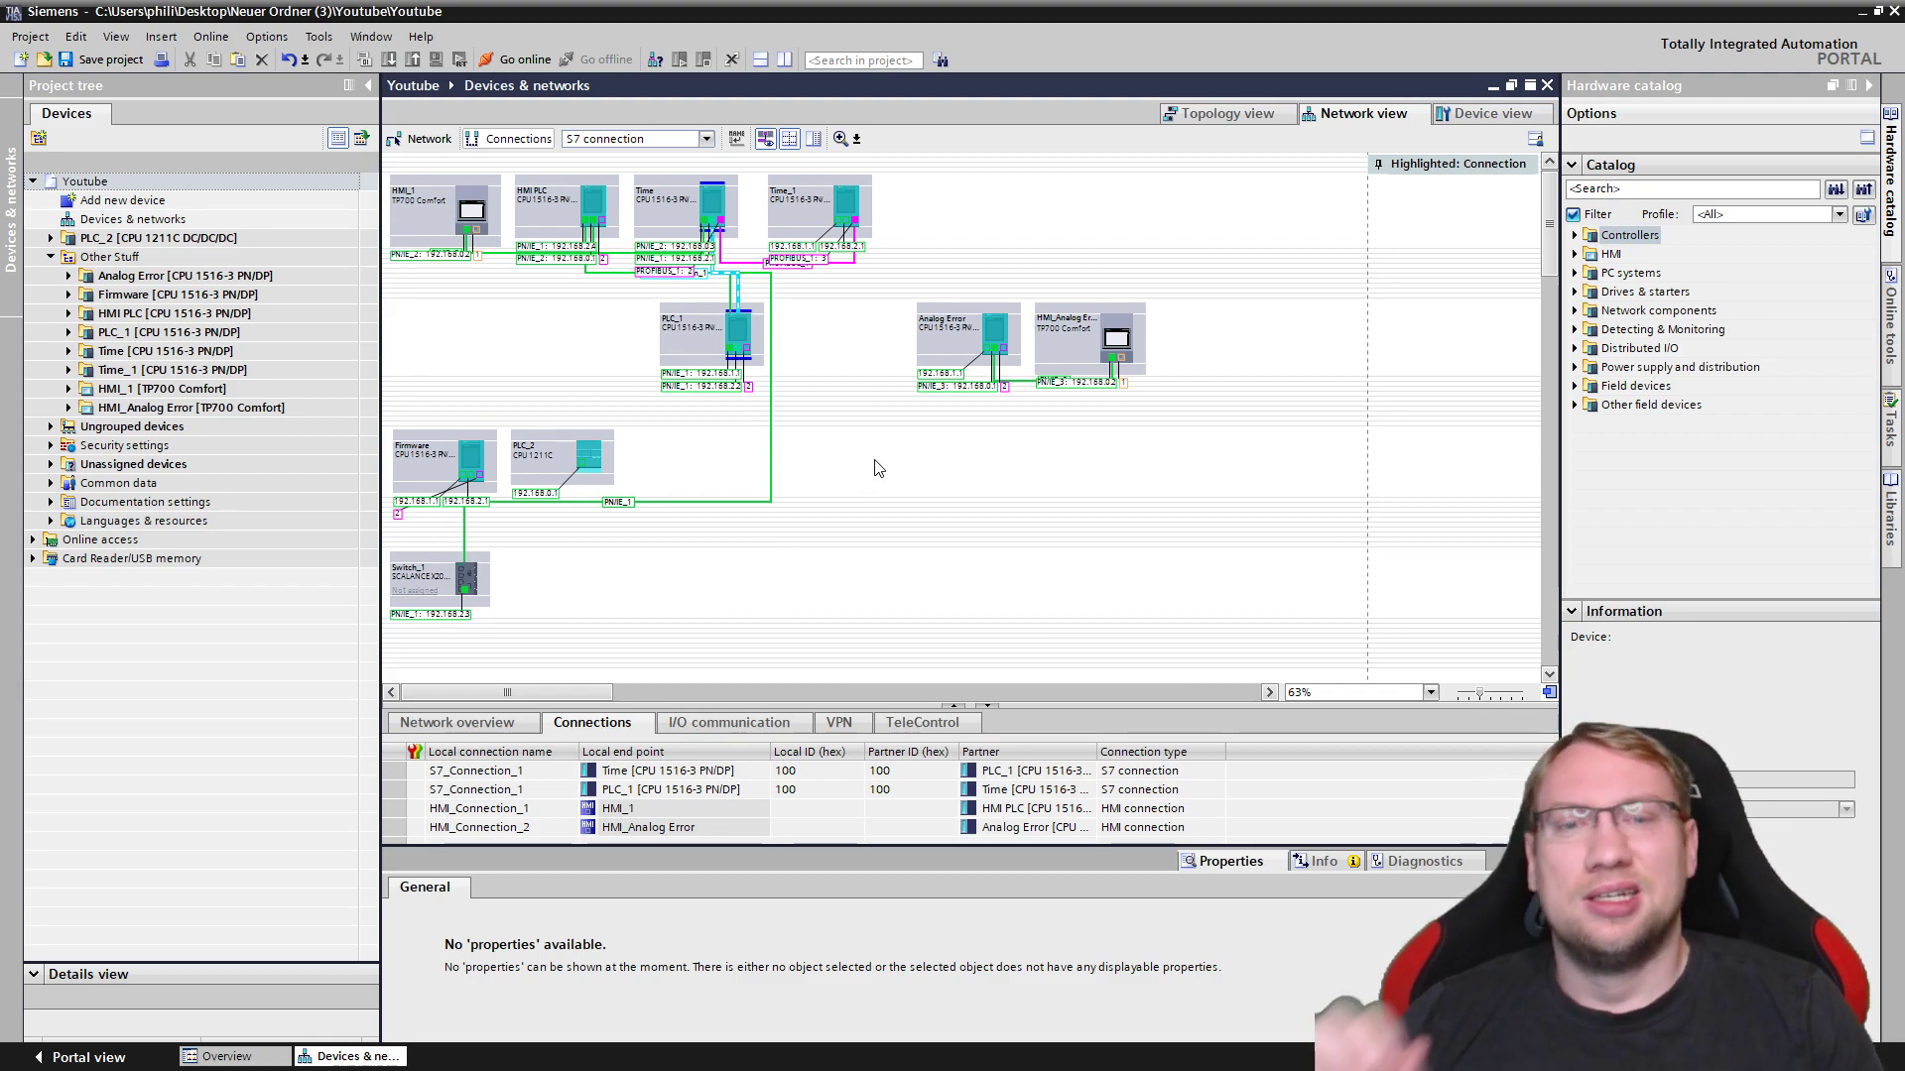
Review the device, network and topology views in turn, finishing in the topology view.
{"action": "left_click", "coordinate": [1474, 114]}
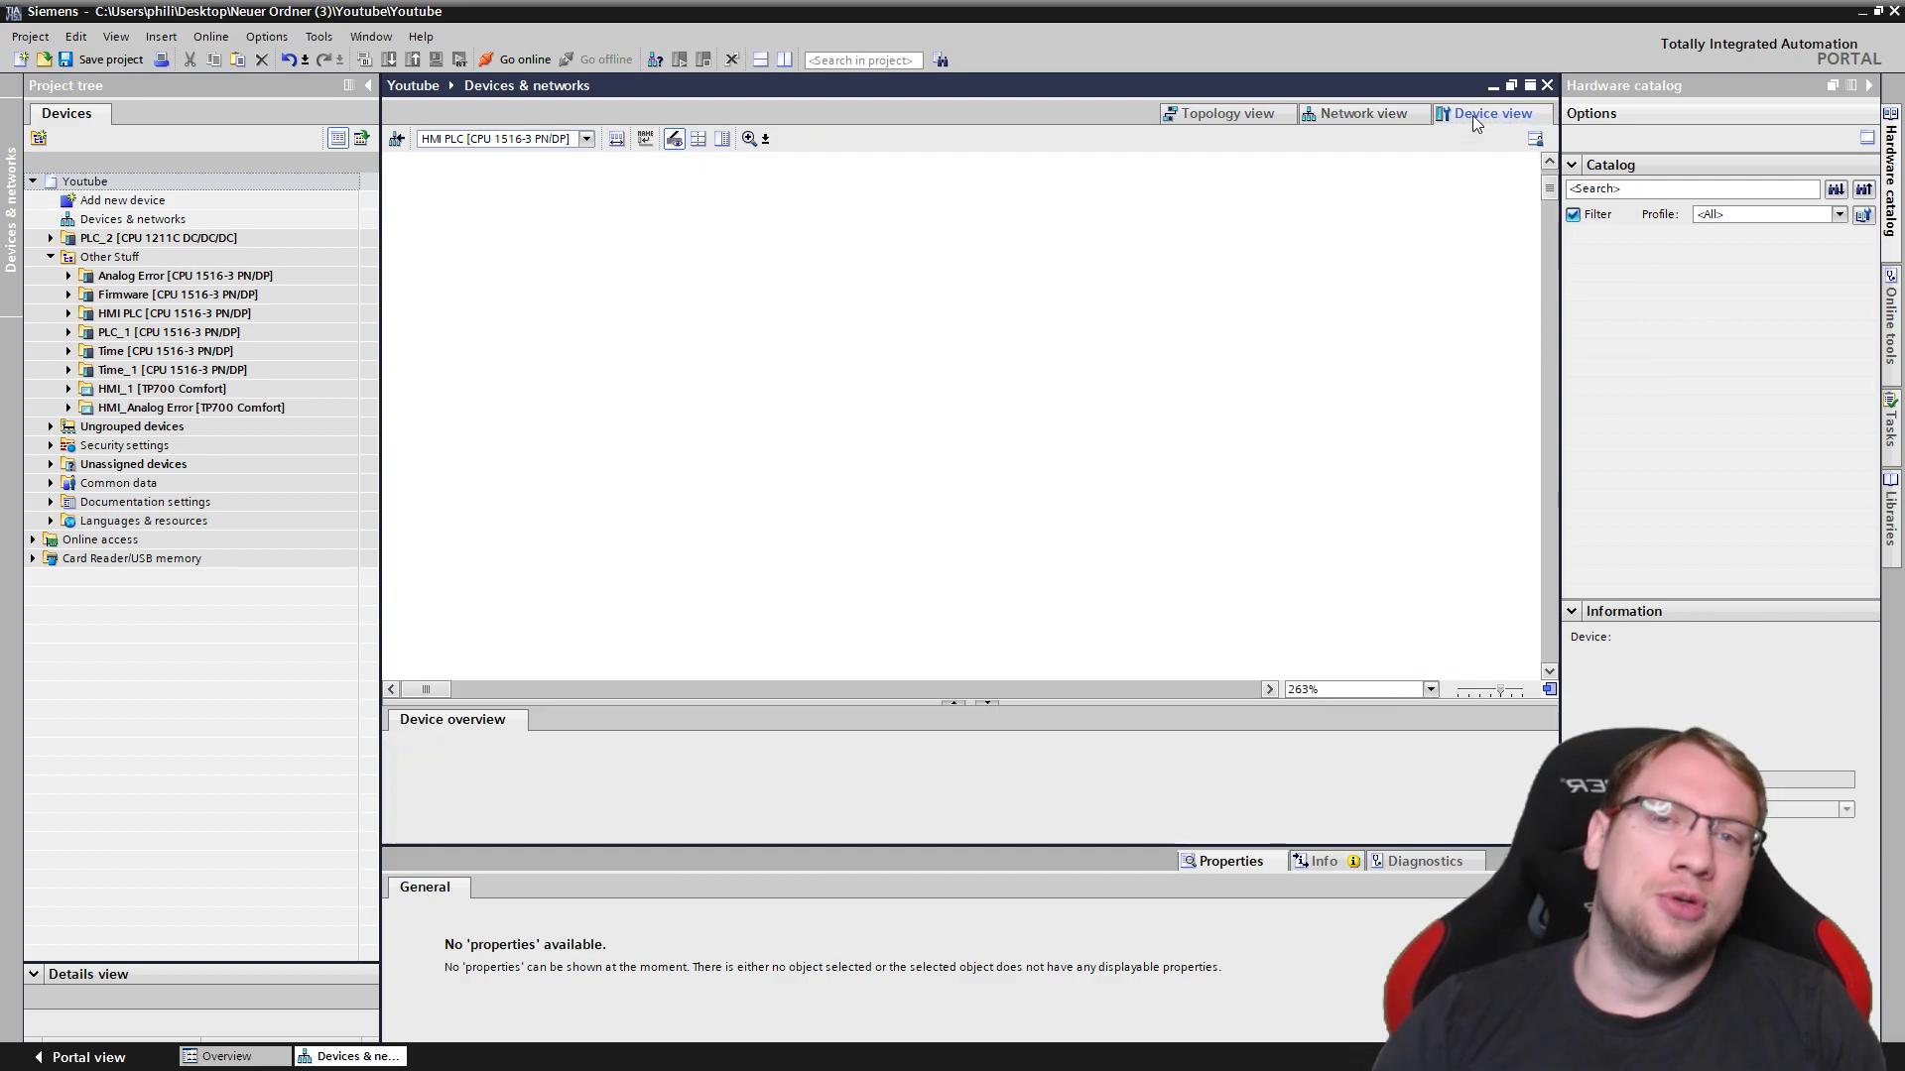
{"action": "left_click", "coordinate": [1371, 111]}
{"action": "left_click", "coordinate": [1228, 114]}
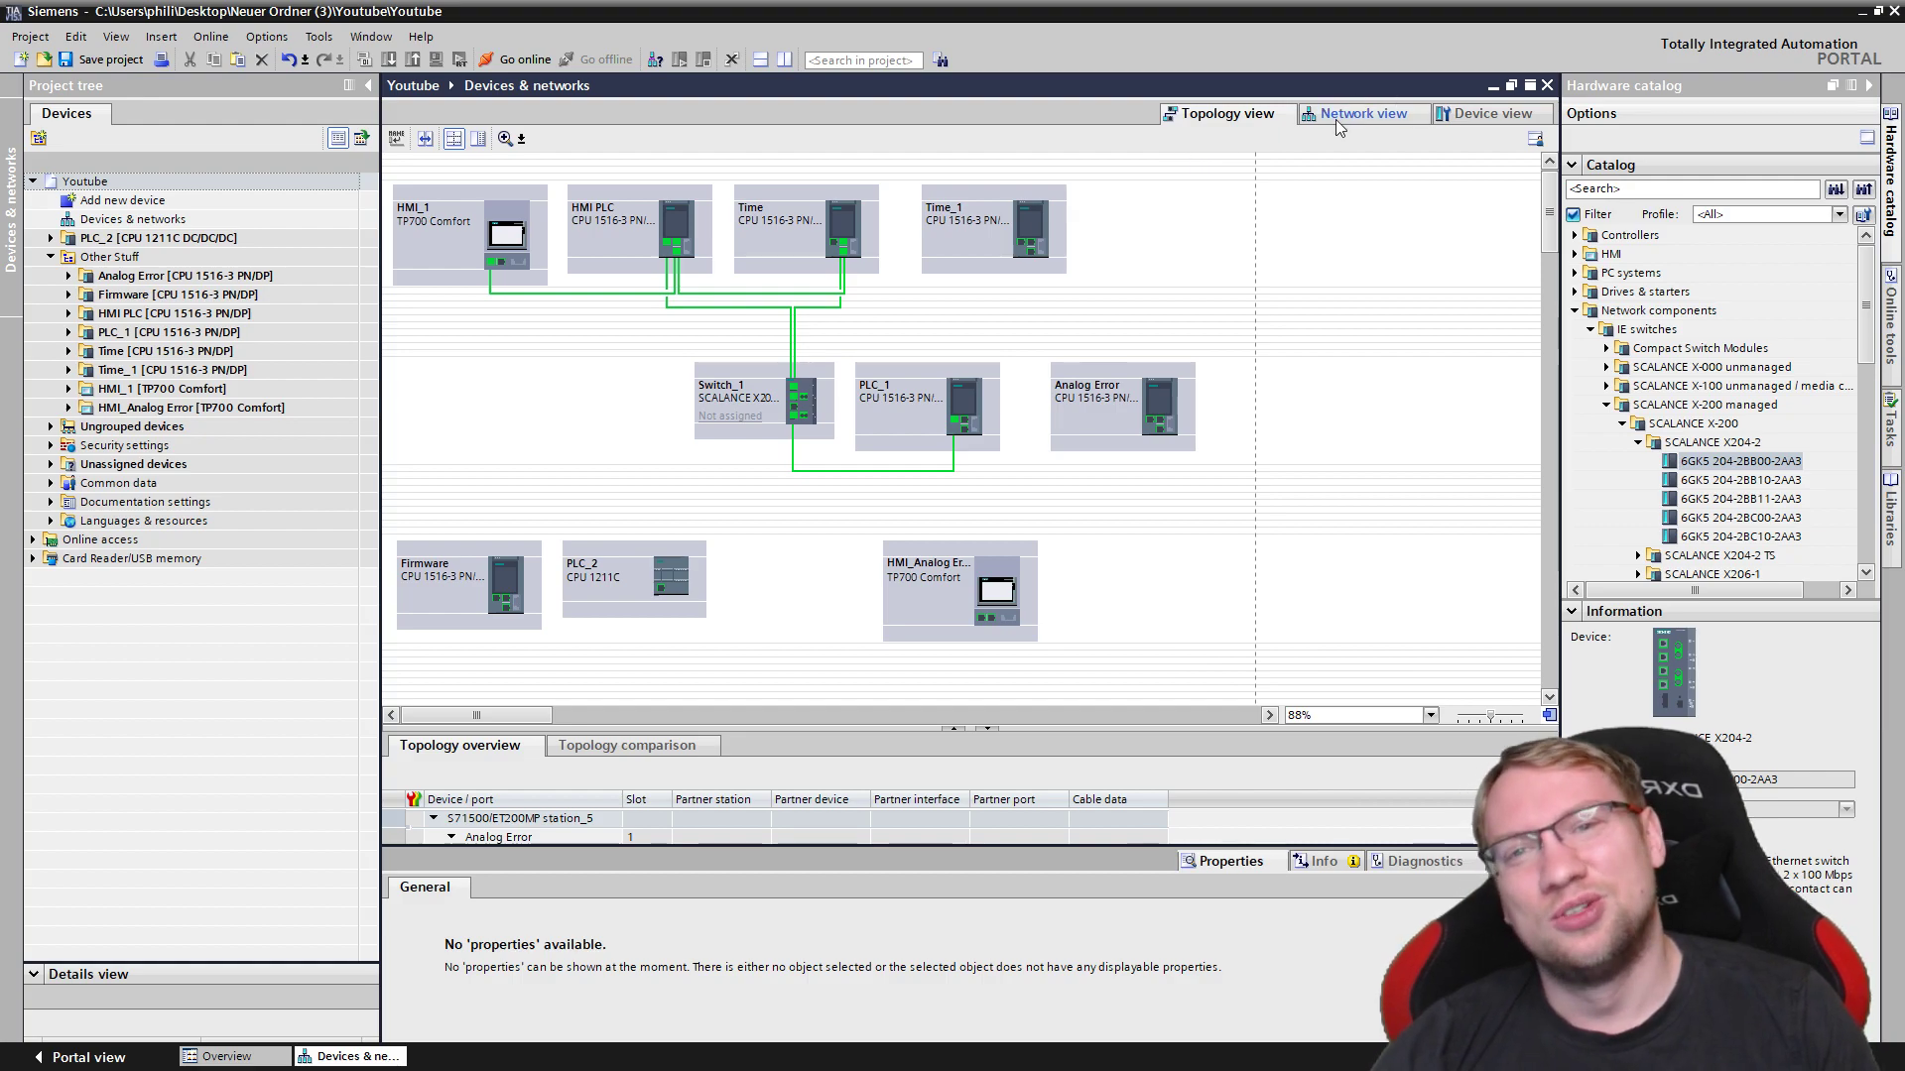
{"action": "left_click", "coordinate": [1419, 113]}
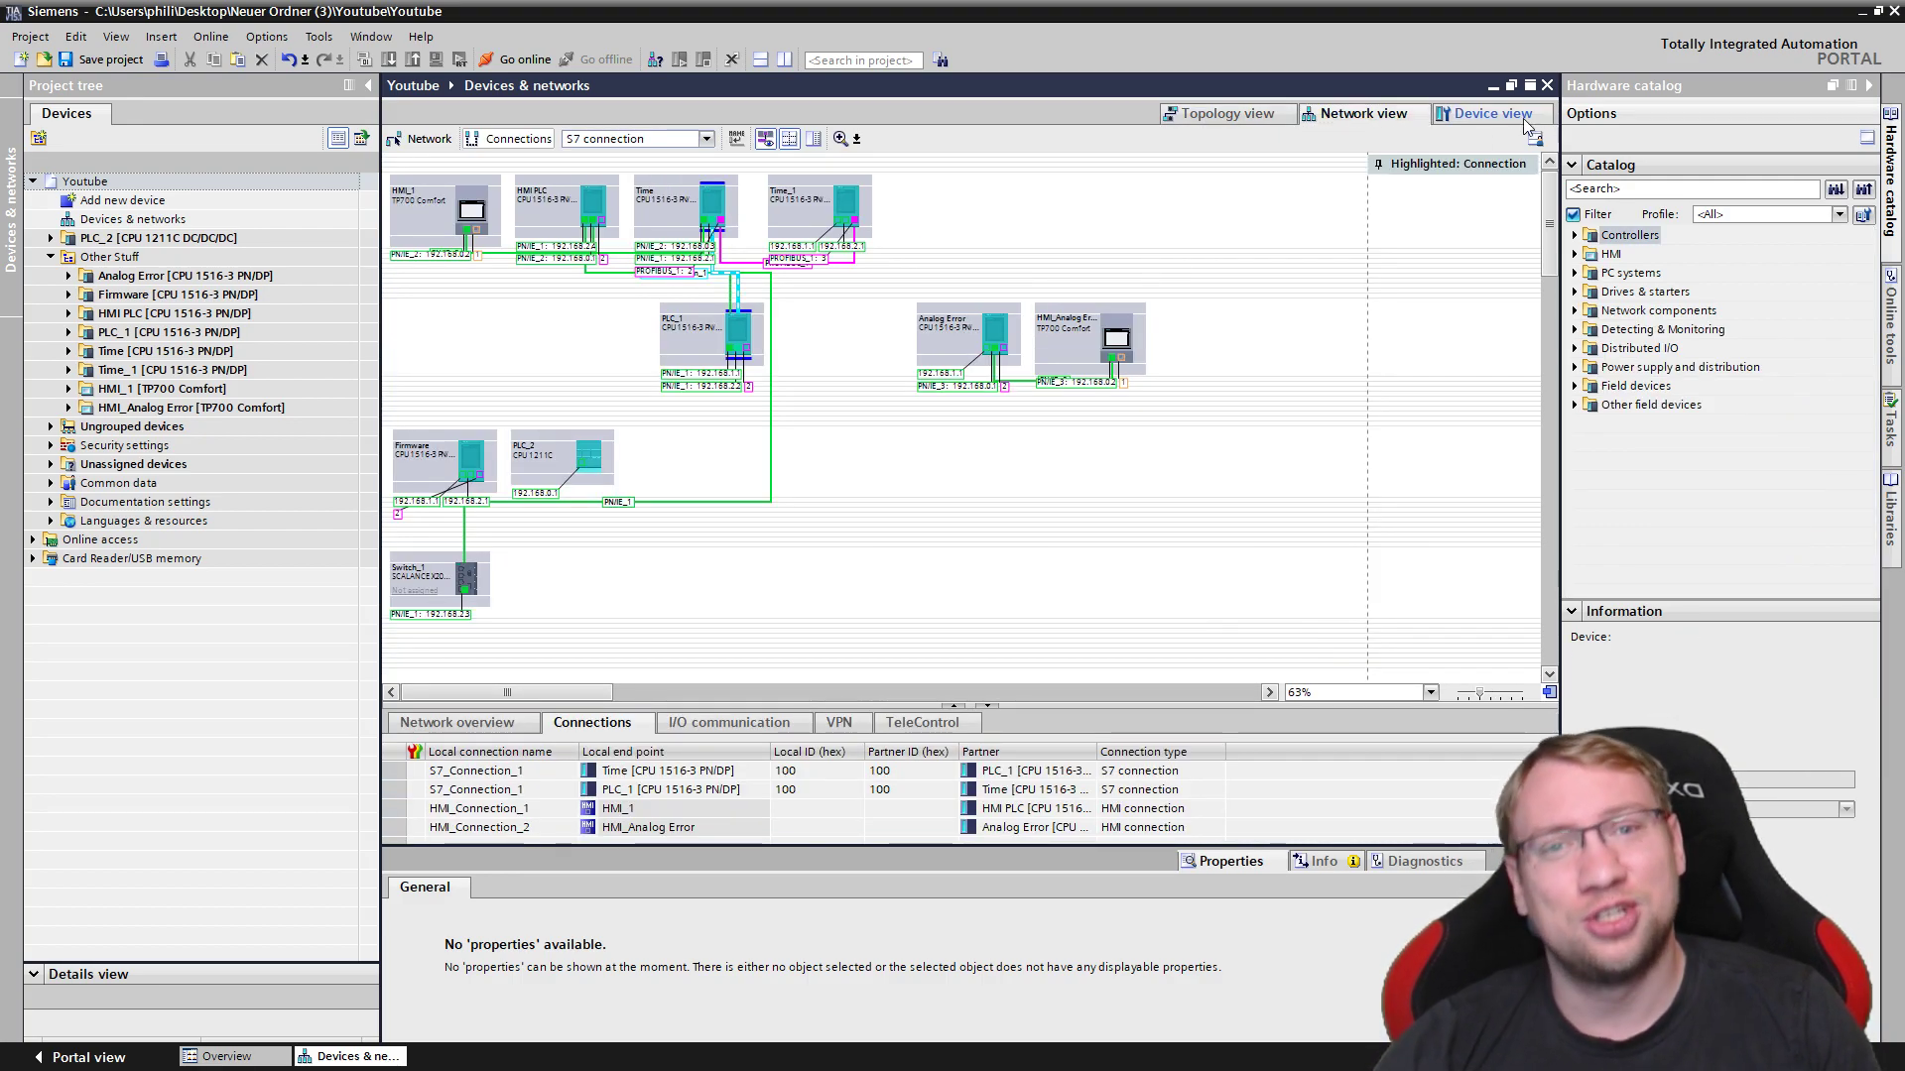
{"action": "left_click", "coordinate": [1488, 113]}
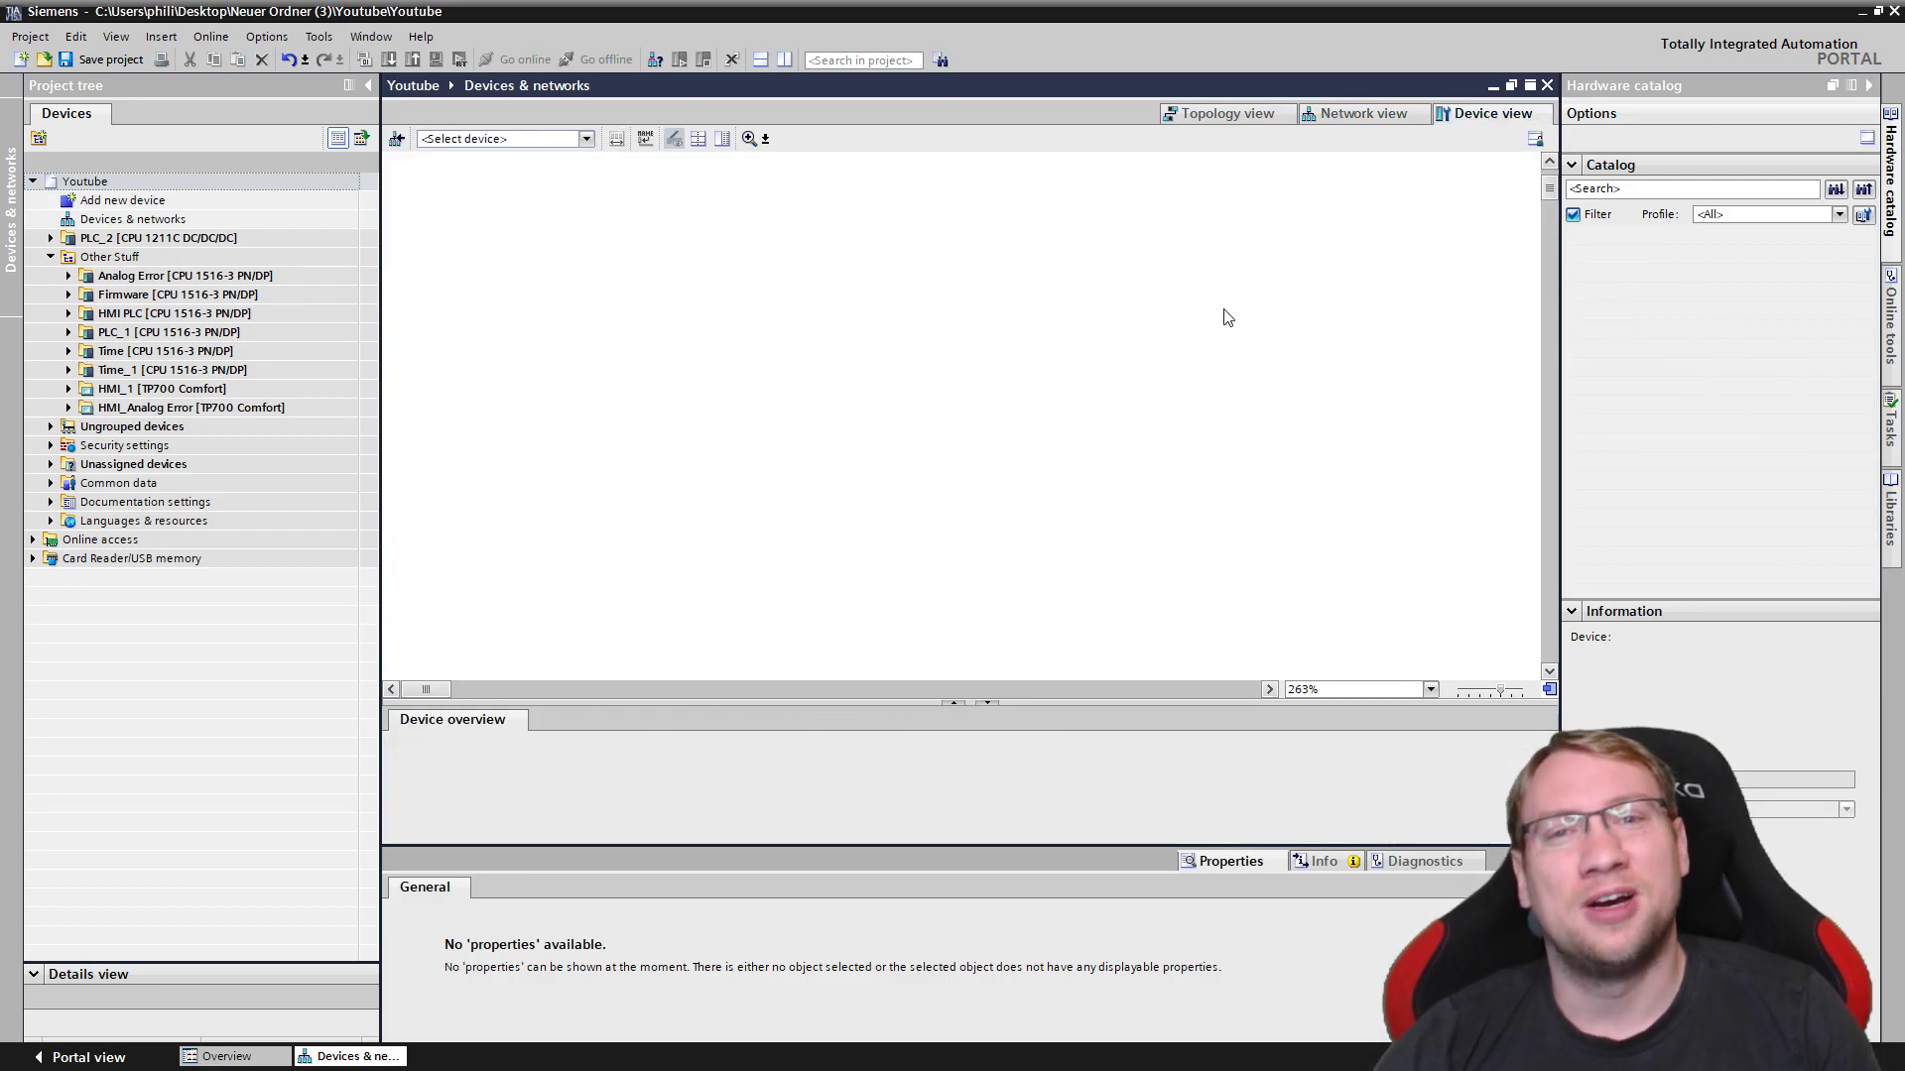
{"action": "left_click", "coordinate": [1371, 109]}
{"action": "left_click", "coordinate": [1230, 113]}
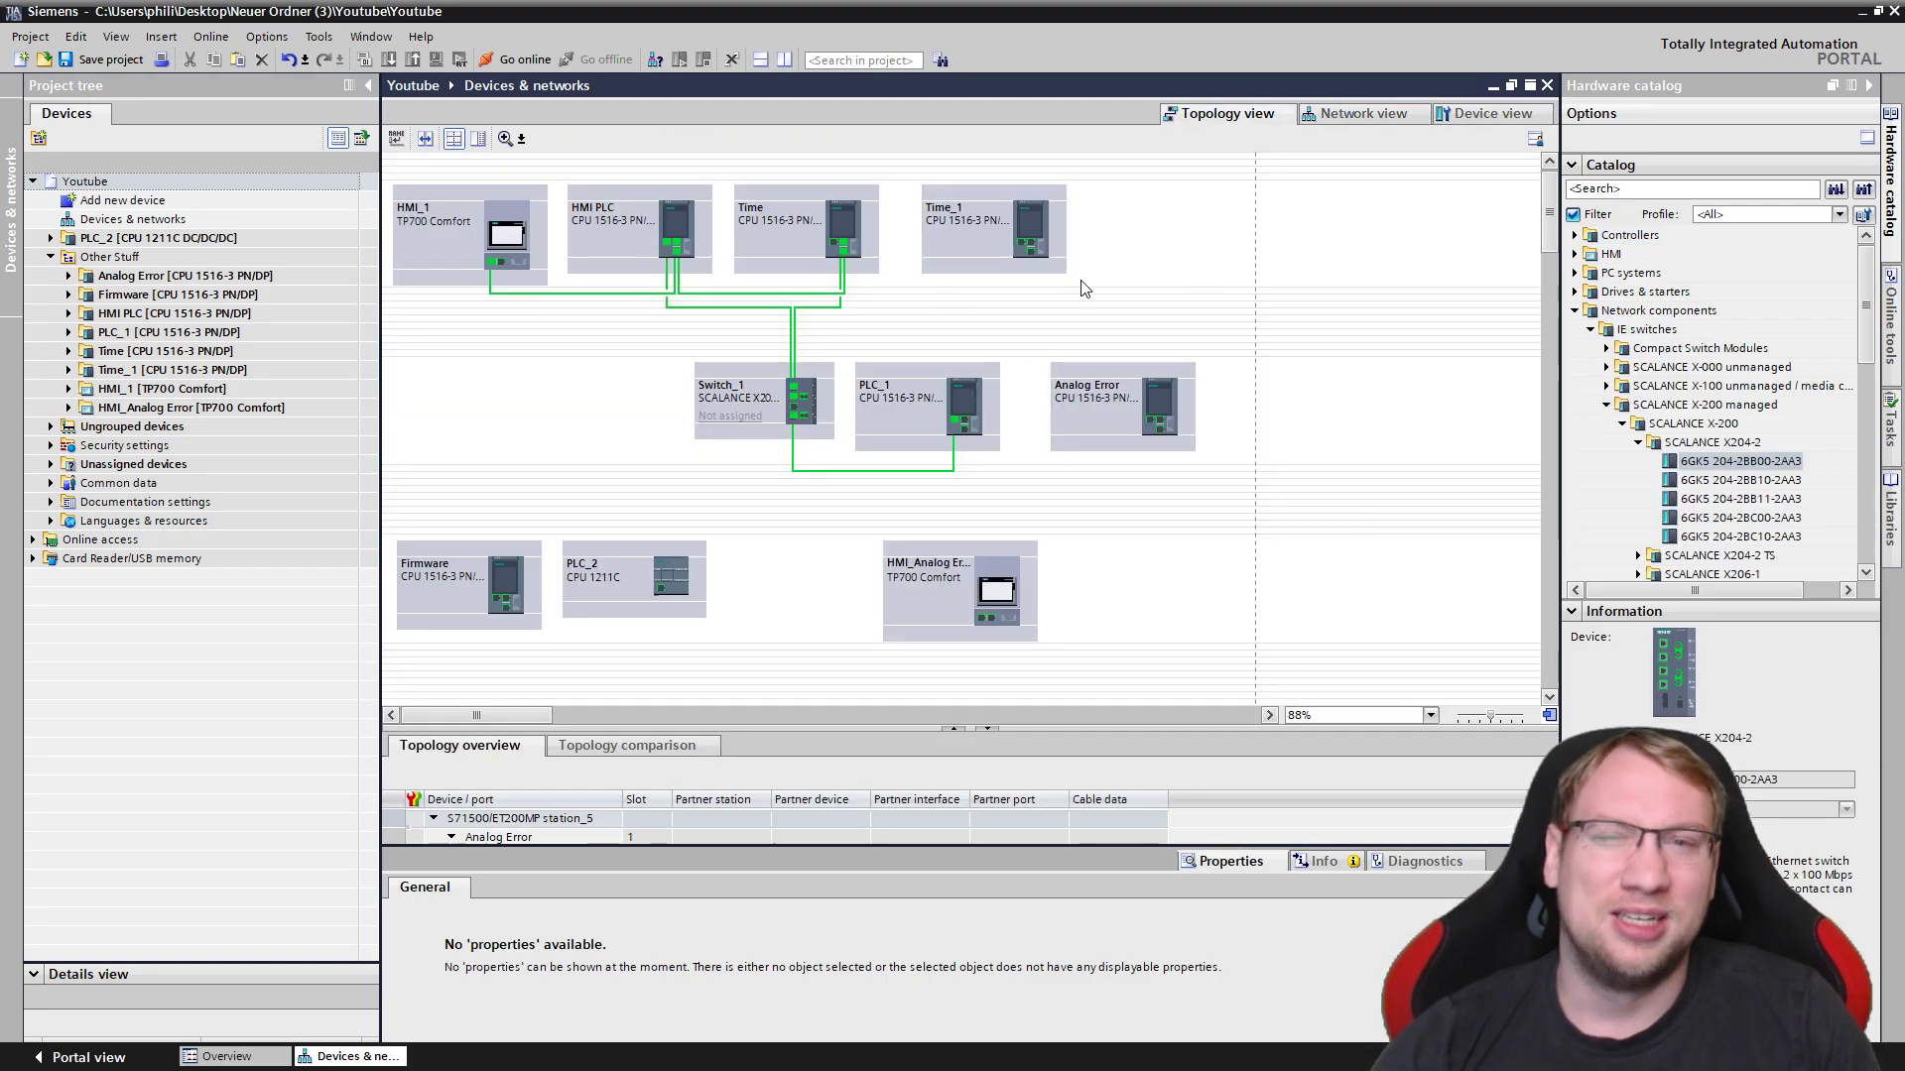